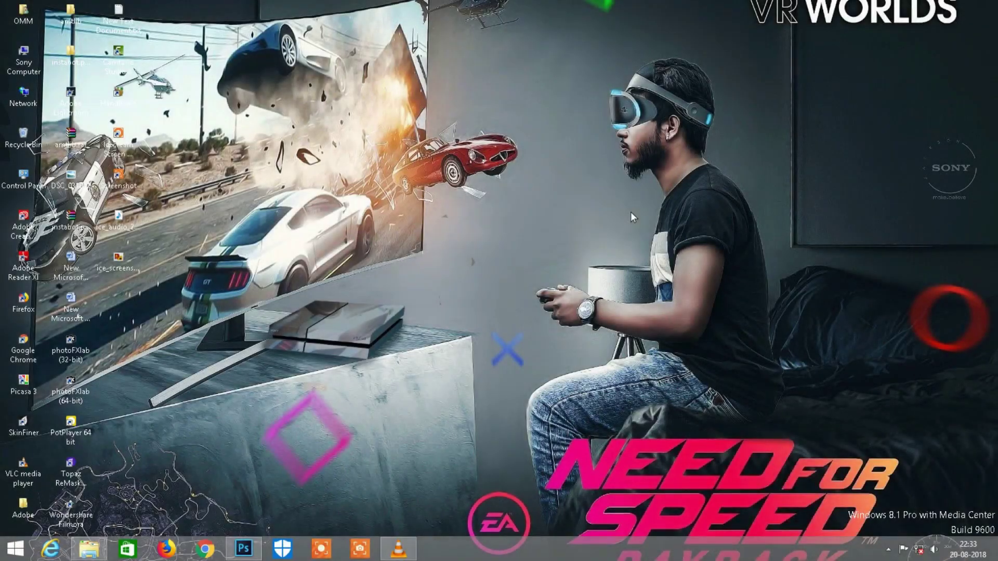
Open the dark bedroom JPG from File Explorer in Photoshop beside the blank white canvas
click(243, 548)
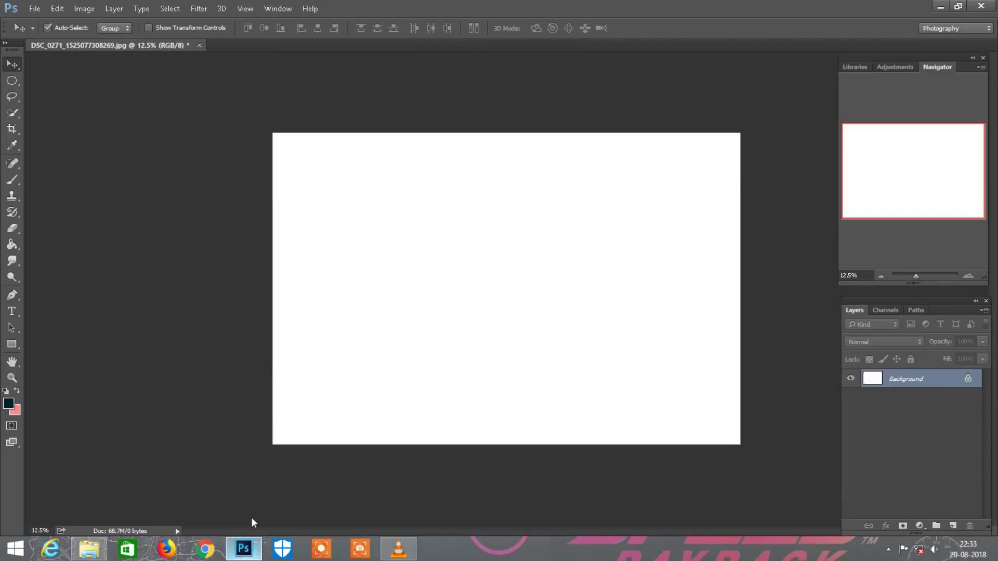
click(99, 549)
mouse_move(420, 96)
mouse_down()
mouse_move(245, 555)
mouse_move(502, 43)
mouse_up()
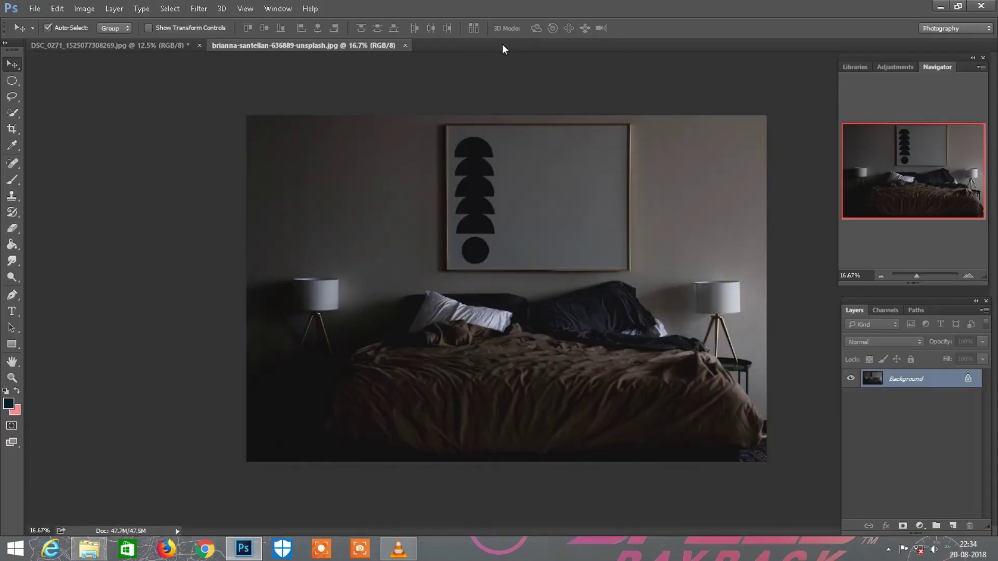
Flip the bedroom photo horizontally and drag it onto the white DSC canvas
click(83, 8)
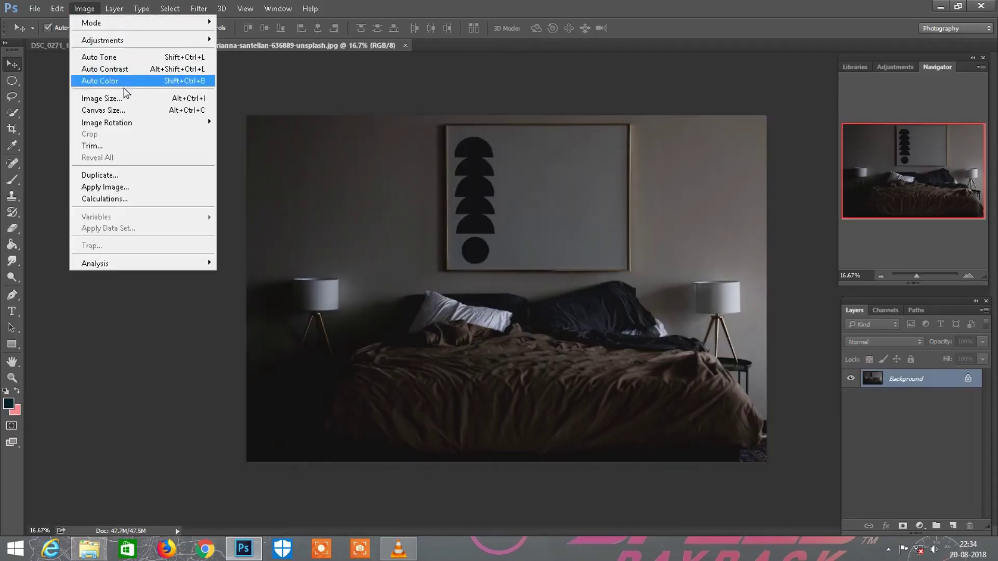
click(255, 172)
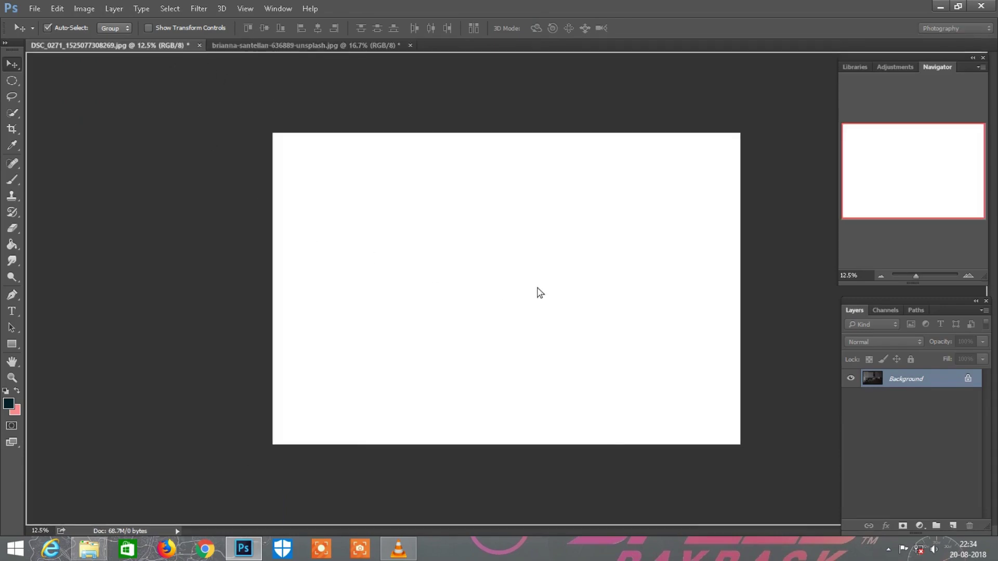
drag(168, 45, 537, 287)
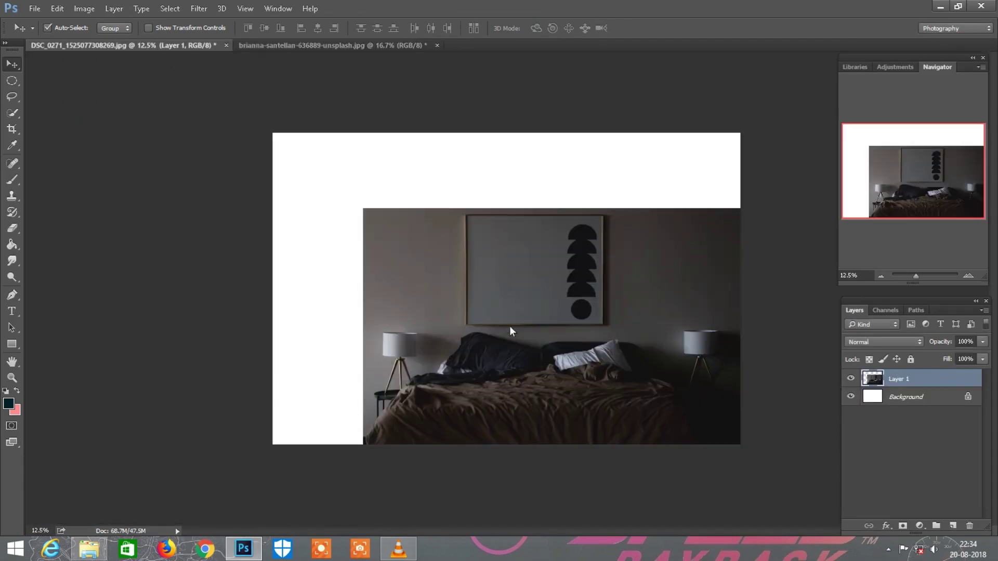
mouse_move(509, 326)
mouse_down()
mouse_move(523, 254)
mouse_move(553, 262)
mouse_up()
Enlarge and position the bedroom photo layer over the canvas's right portion, then commit
key(ctrl+t)
drag(802, 398, 932, 457)
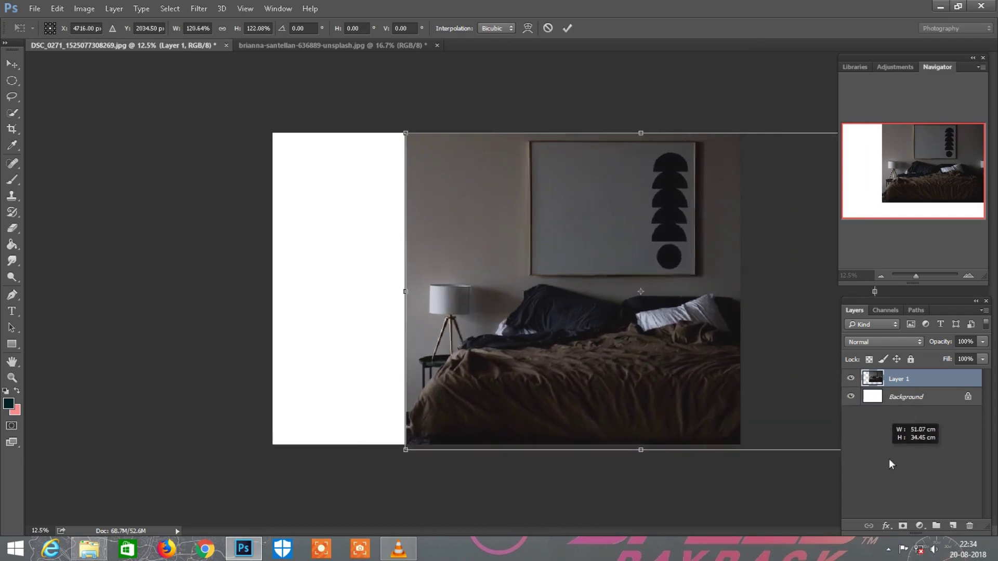
mouse_move(561, 403)
mouse_down()
mouse_move(554, 369)
mouse_move(584, 367)
mouse_up()
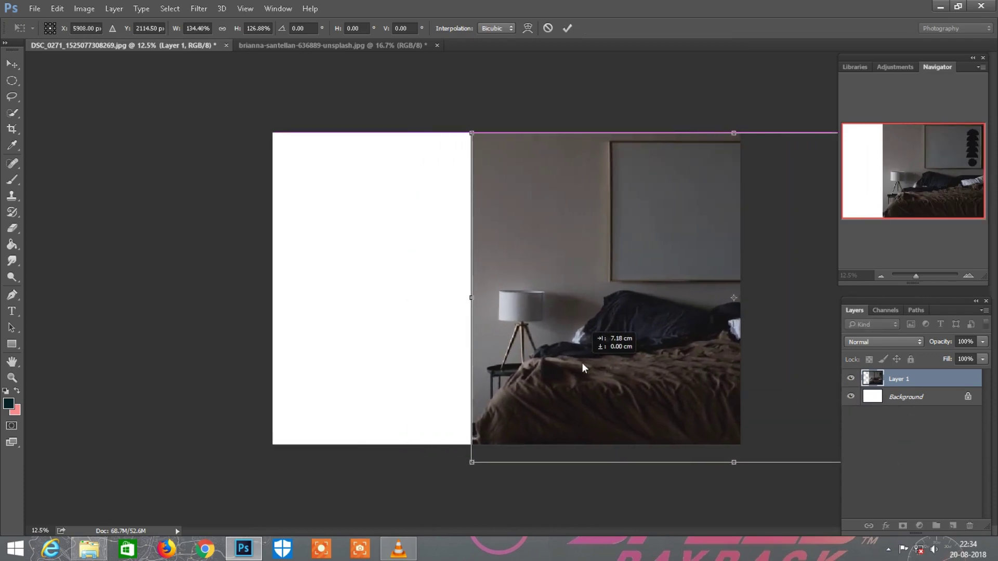
mouse_move(584, 364)
mouse_down()
mouse_move(573, 349)
mouse_move(583, 351)
mouse_up()
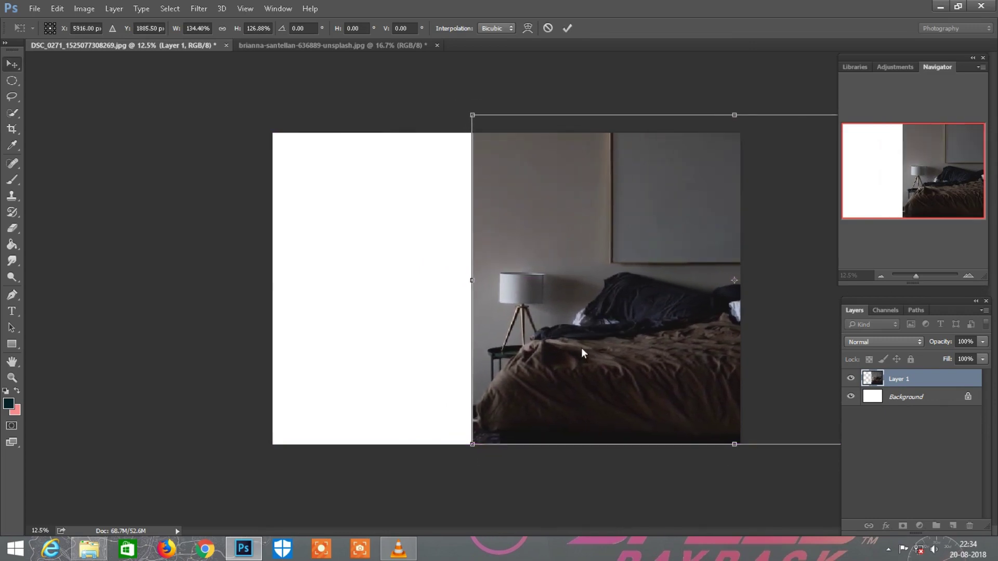
key(Return)
Lasso a patch of bare wall above the lamp and copy it to a new layer
key(ctrl+plus)
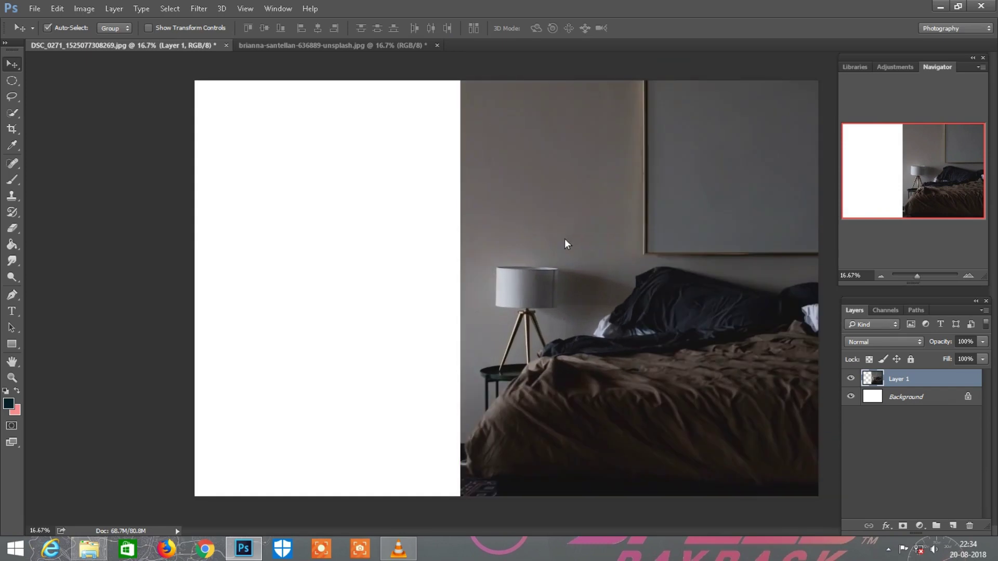
key(l)
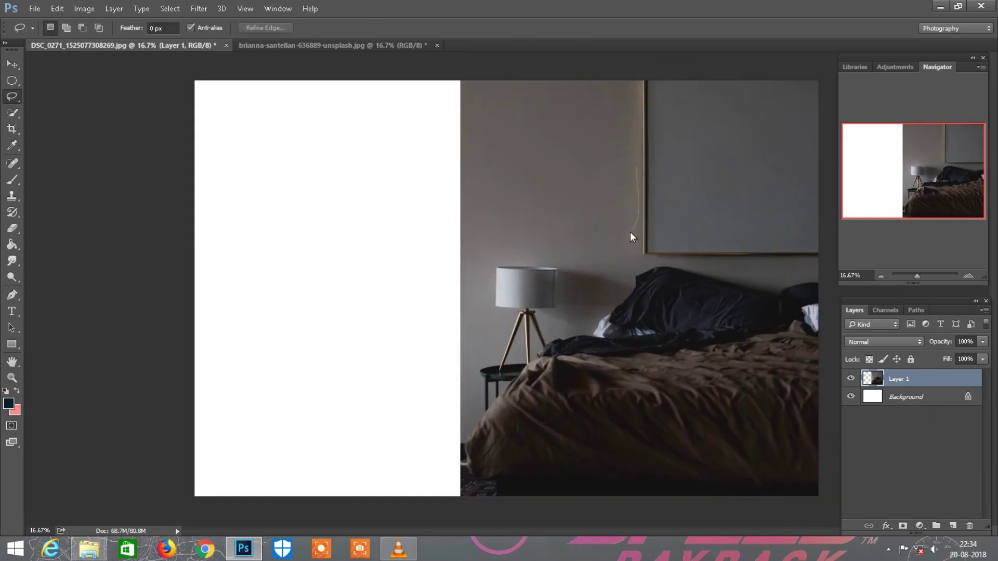
mouse_move(500, 258)
mouse_down()
mouse_move(548, 38)
mouse_move(631, 101)
mouse_up()
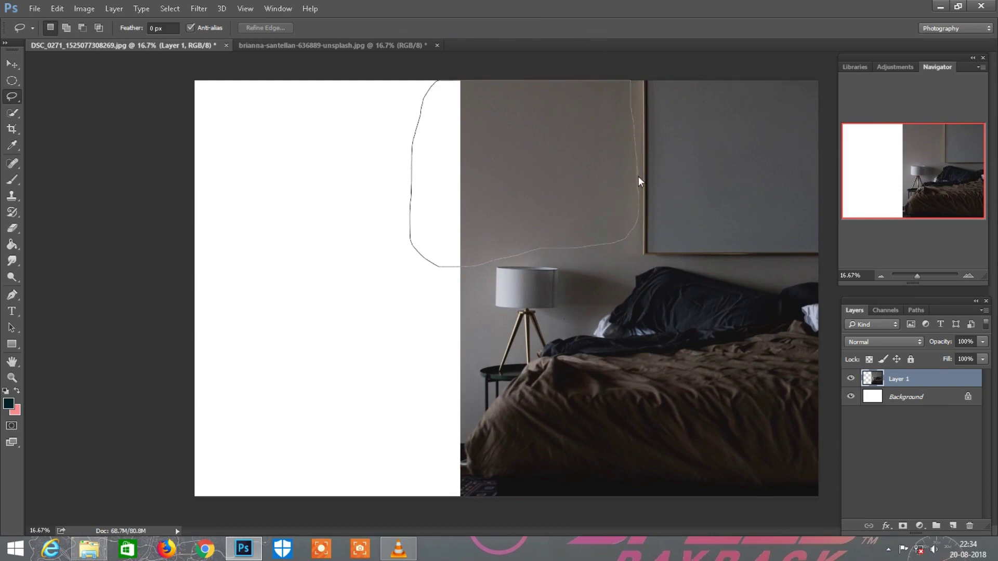
drag(638, 177, 637, 179)
key(ctrl+j)
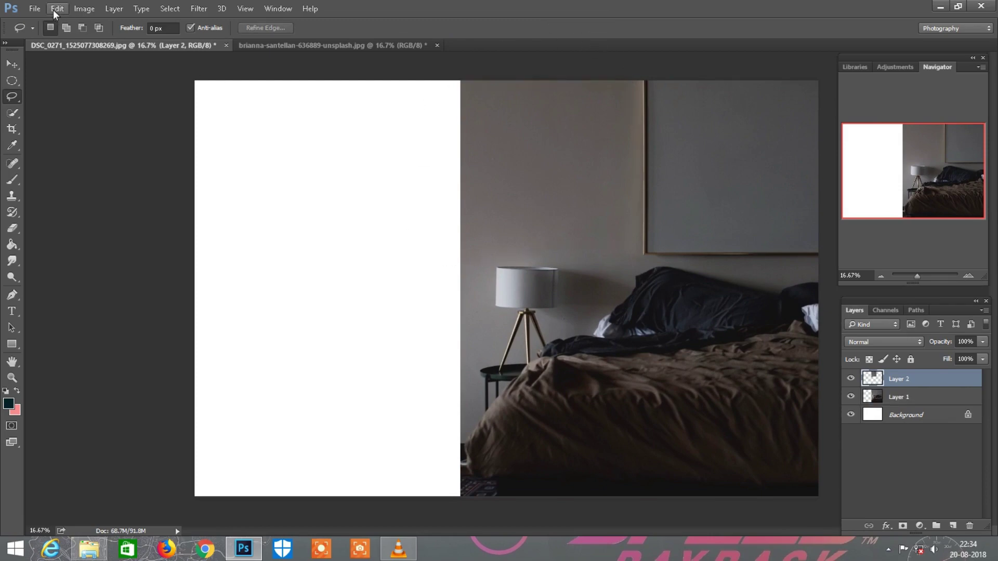
Free Transform the wall copy to the left edge, stretching it over the white area
click(56, 8)
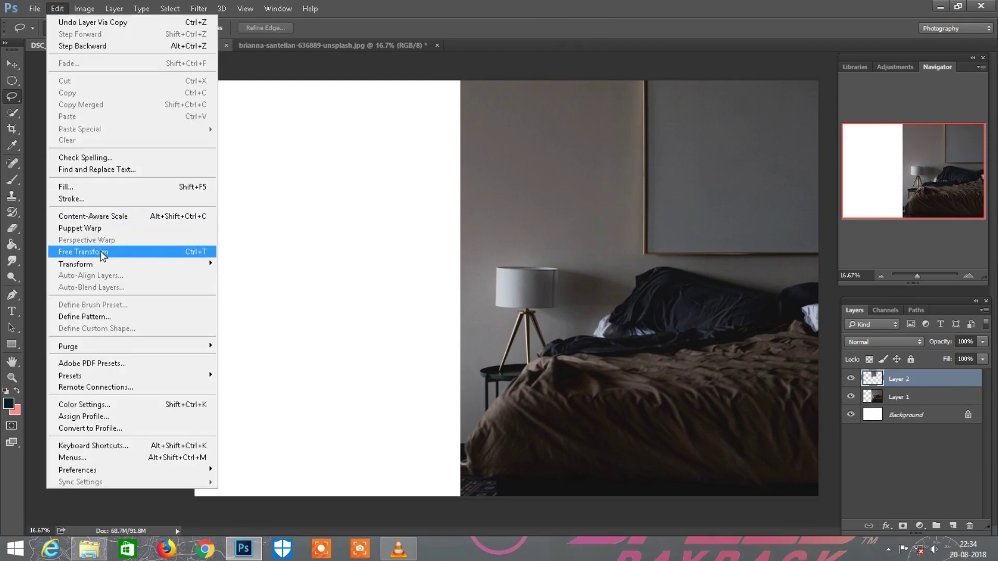
click(83, 251)
key(ctrl+minus)
drag(509, 204, 310, 204)
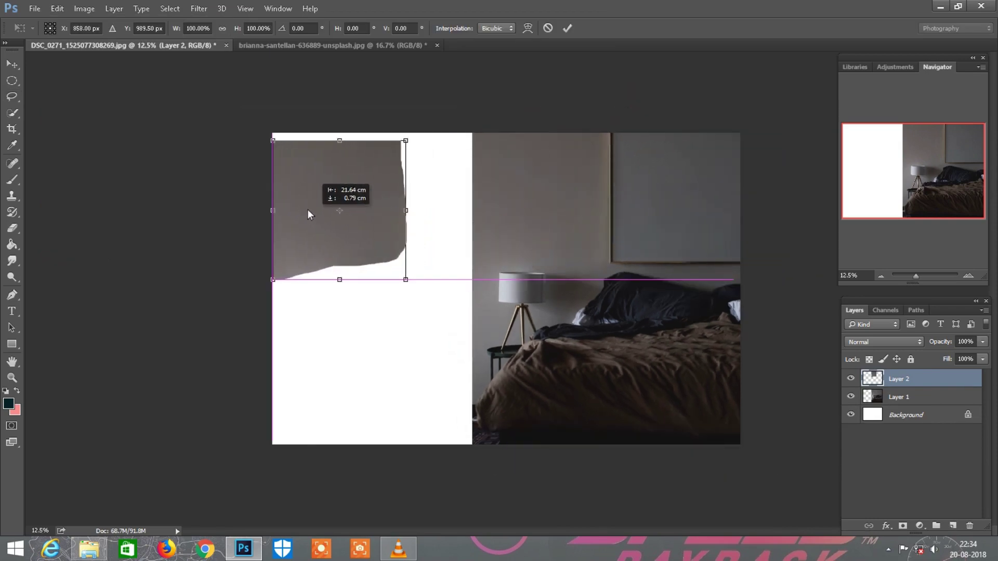
drag(405, 272, 525, 489)
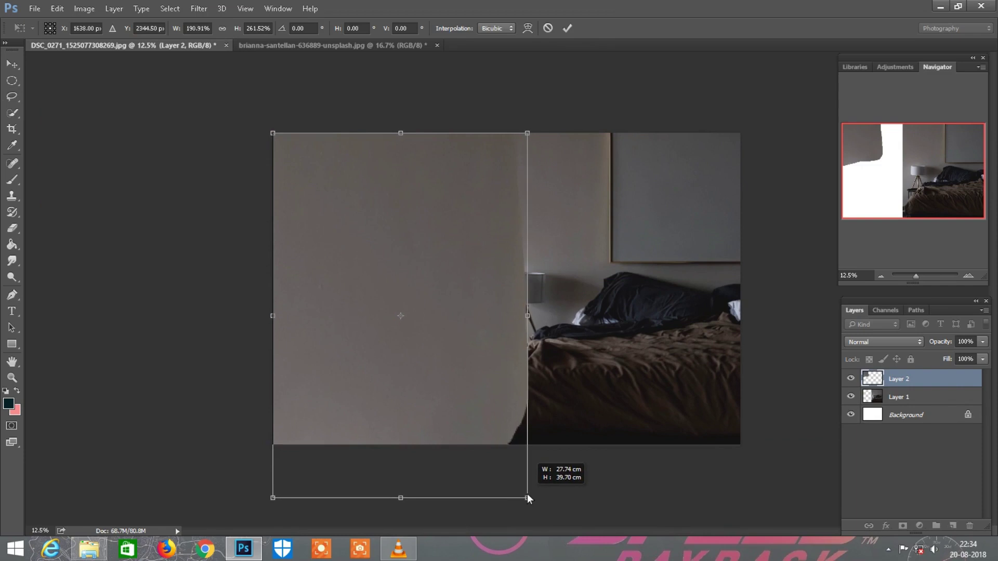
key(l)
key(ctrl+plus)
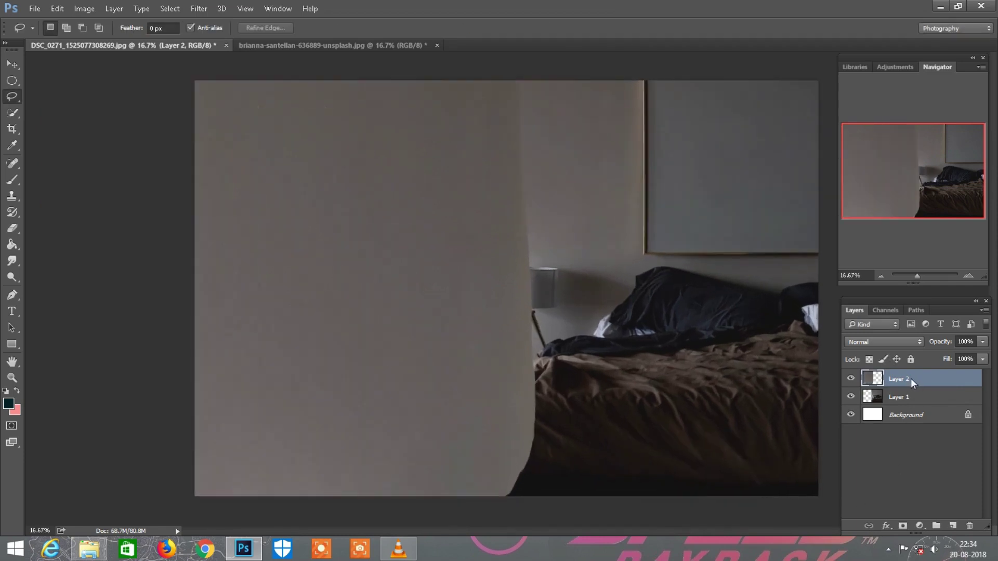
Move Layer 2 below Layer 1 and brighten it with a slight Curves midpoint lift
drag(910, 378, 907, 401)
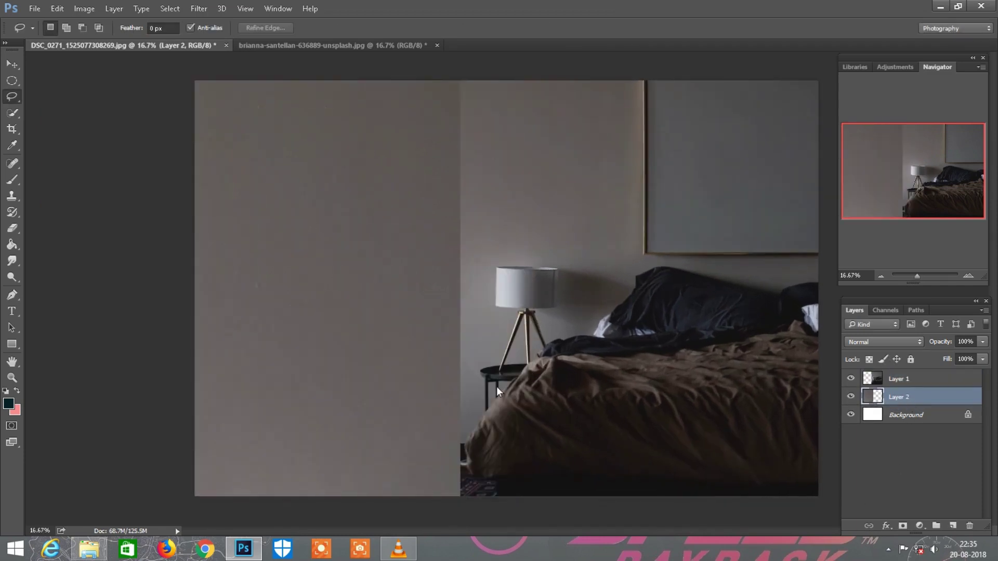
click(84, 8)
mouse_move(102, 40)
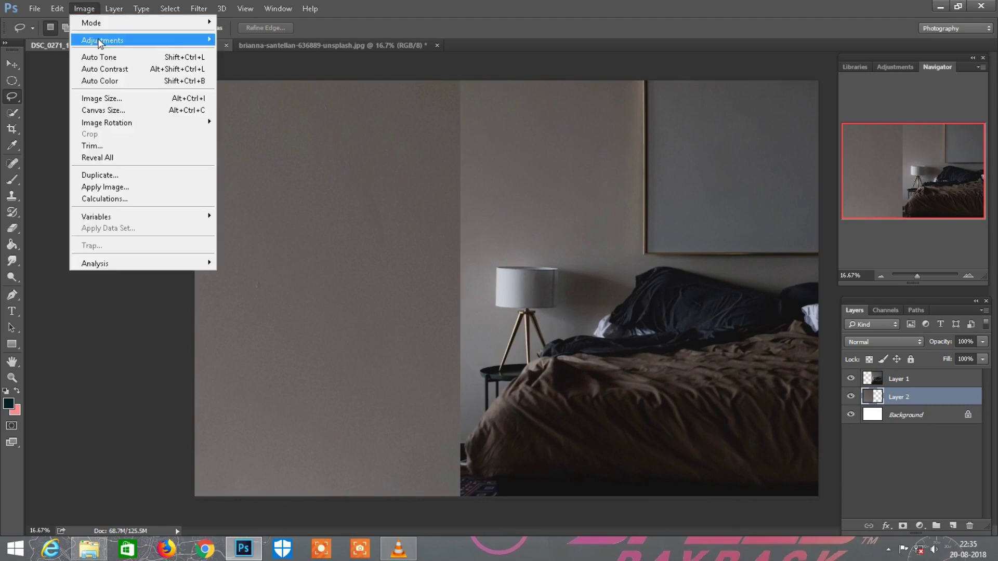
click(235, 63)
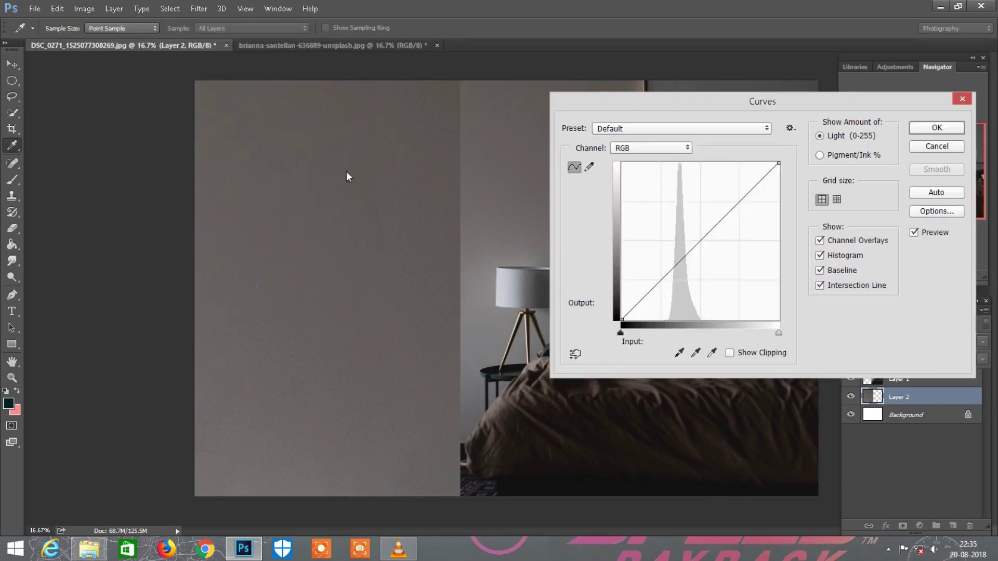
click(694, 241)
drag(693, 240, 691, 241)
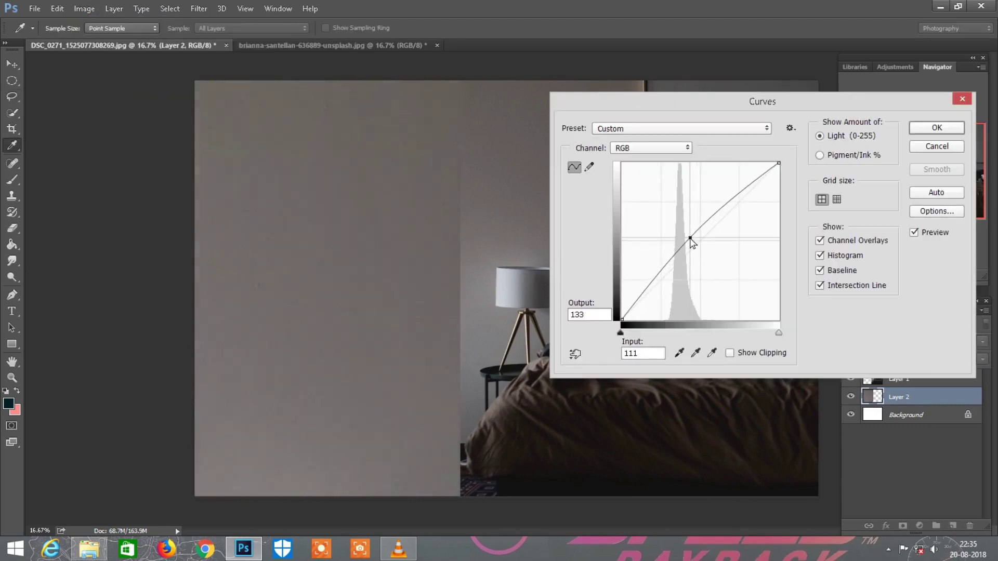
click(936, 129)
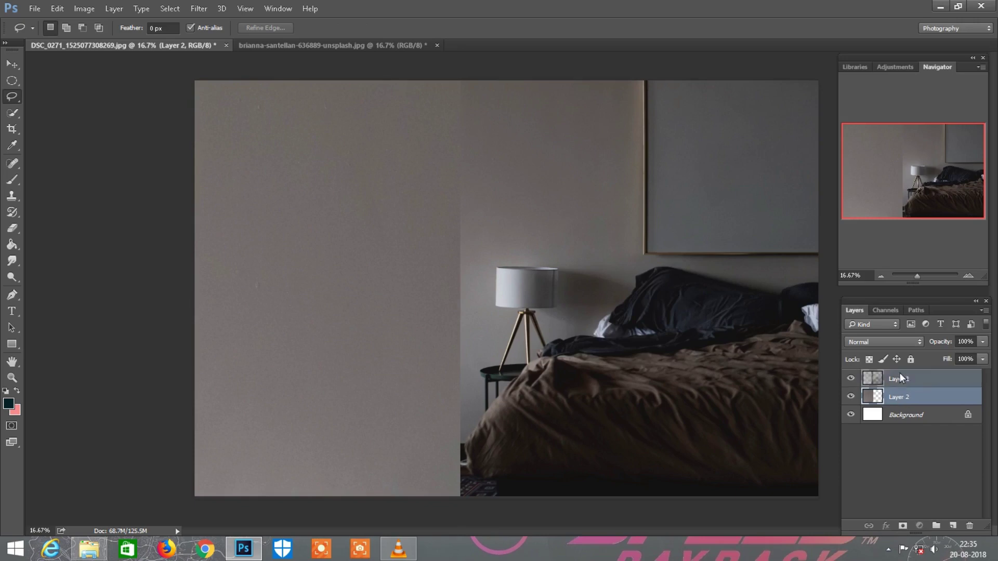
mouse_move(906, 398)
mouse_down()
mouse_move(898, 370)
mouse_move(899, 404)
mouse_up()
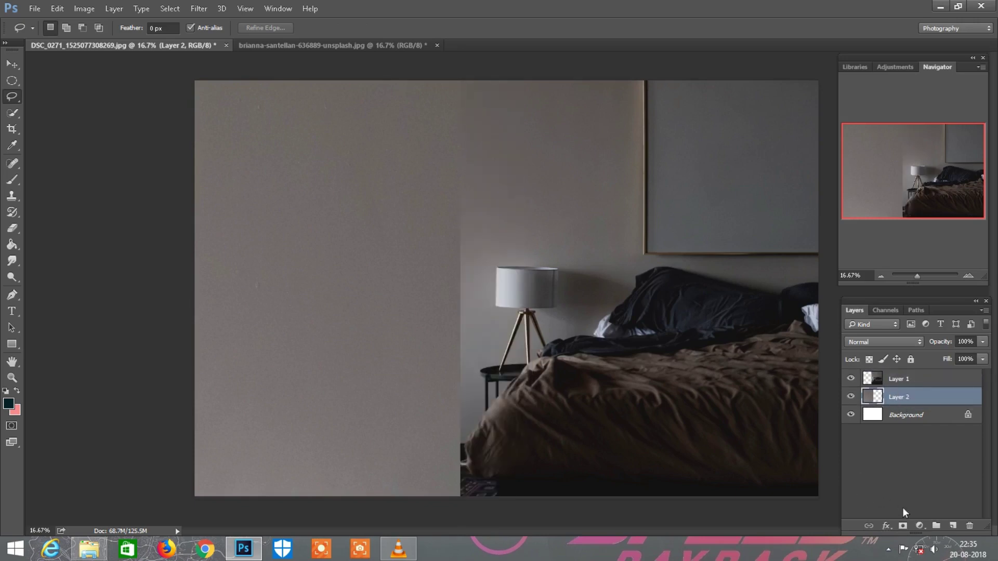
Add a layer mask to the wall patch layer and set up a large, lower-opacity brush
click(849, 398)
click(849, 397)
click(903, 525)
key(ctrl+plus)
click(12, 179)
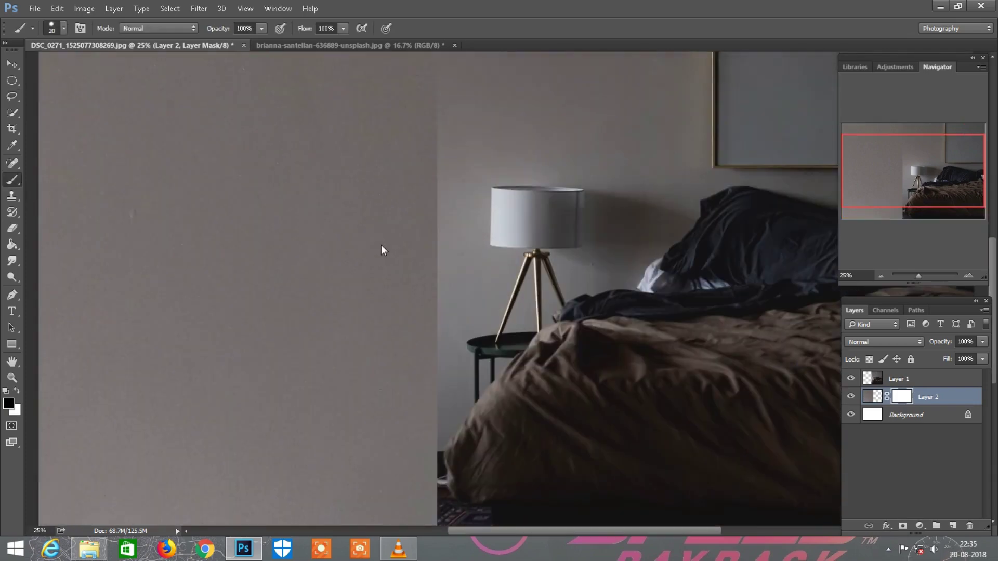
key(bracketright)
key(bracketright)
key(bracketright)
key(ctrl+minus)
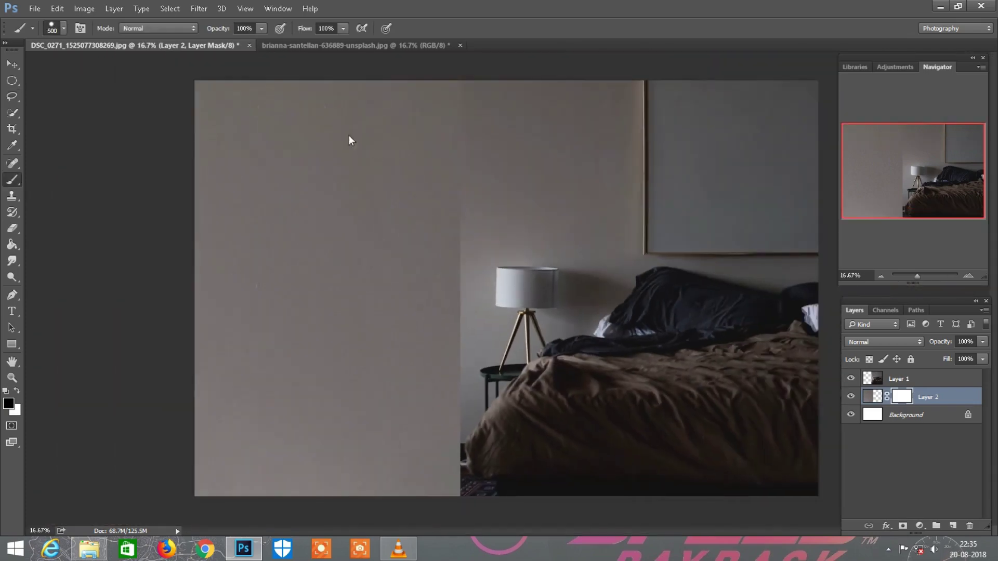
drag(216, 27, 202, 29)
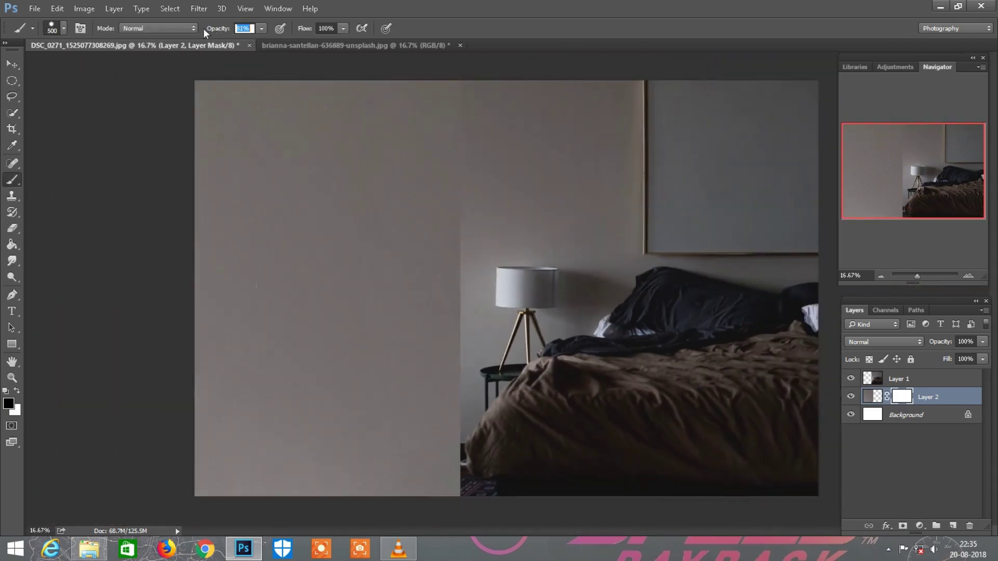
right_click(501, 198)
key(Return)
key(bracketright)
key(bracketright)
key(bracketright)
Paint trial mask strokes along the seam, undo them, and target the layer's pixels instead
drag(461, 447, 466, 466)
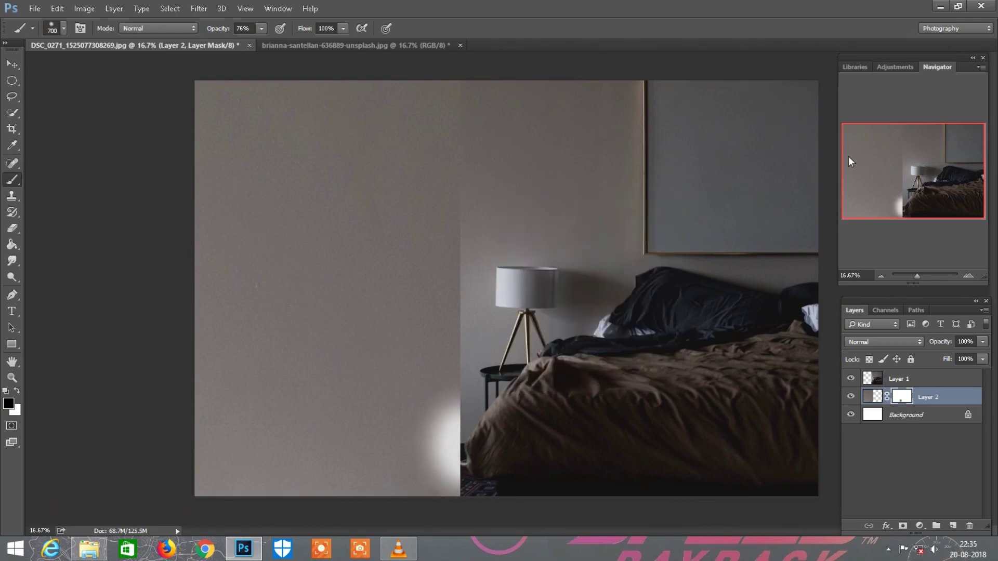
key(bracketright)
key(ctrl+z)
drag(477, 317, 476, 249)
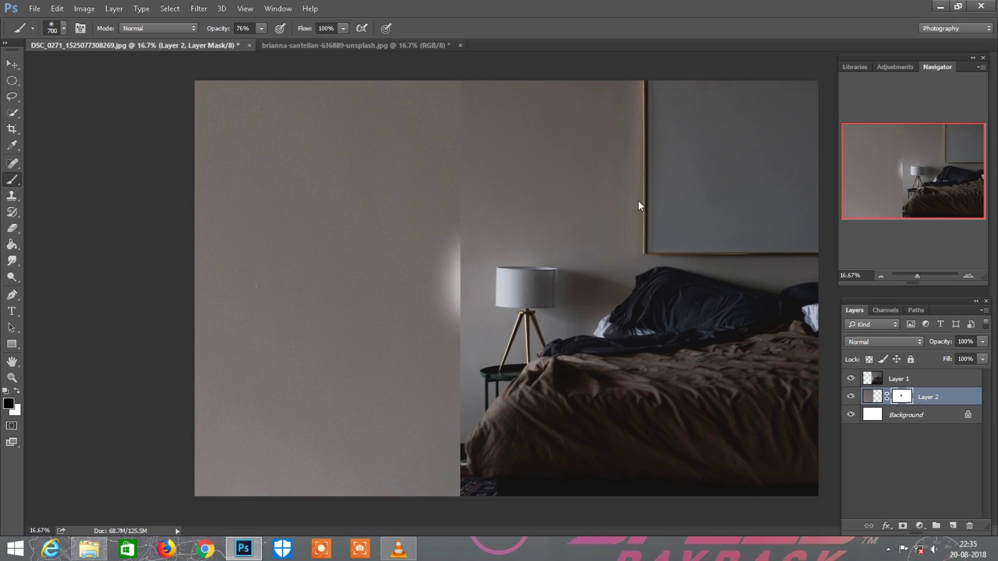
key(ctrl+z)
key(ctrl+plus)
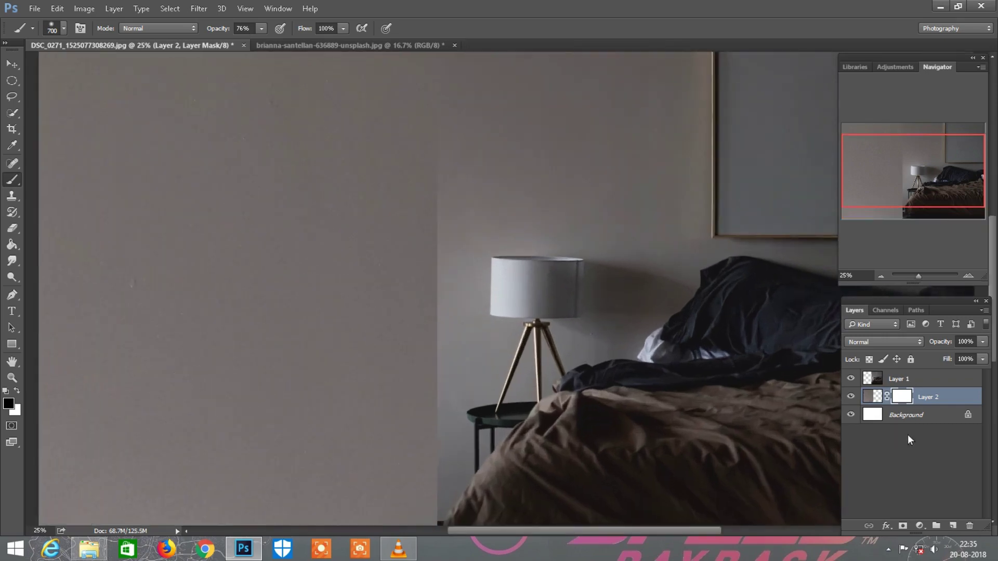
click(872, 397)
Try a smaller eraser stroke near the seam, undo it, and select the bedroom photo layer
key(e)
scroll(335, 122, down, 1)
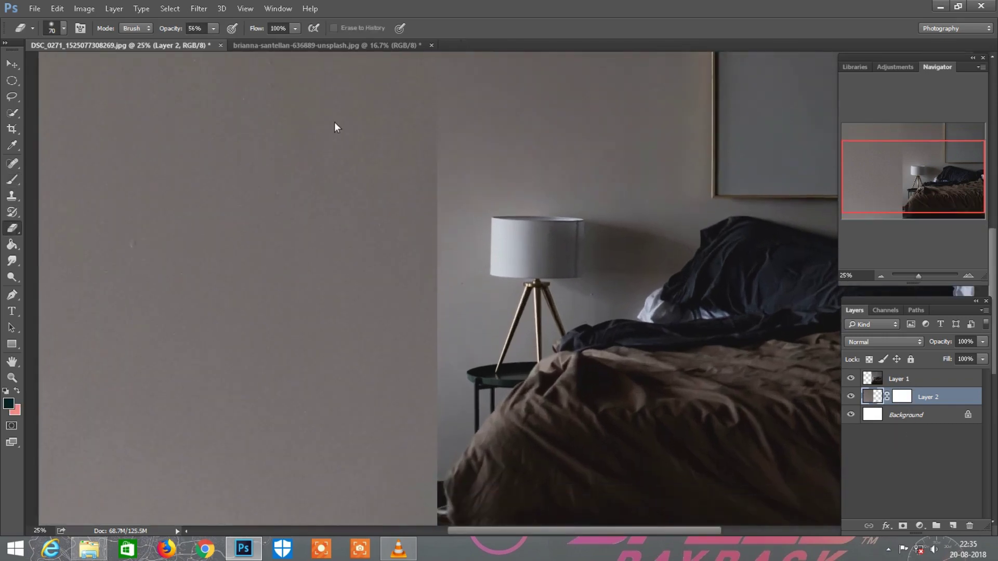
drag(169, 30, 159, 28)
key(bracketleft)
key(bracketleft)
key(bracketleft)
scroll(442, 173, up, 3)
drag(443, 172, 448, 141)
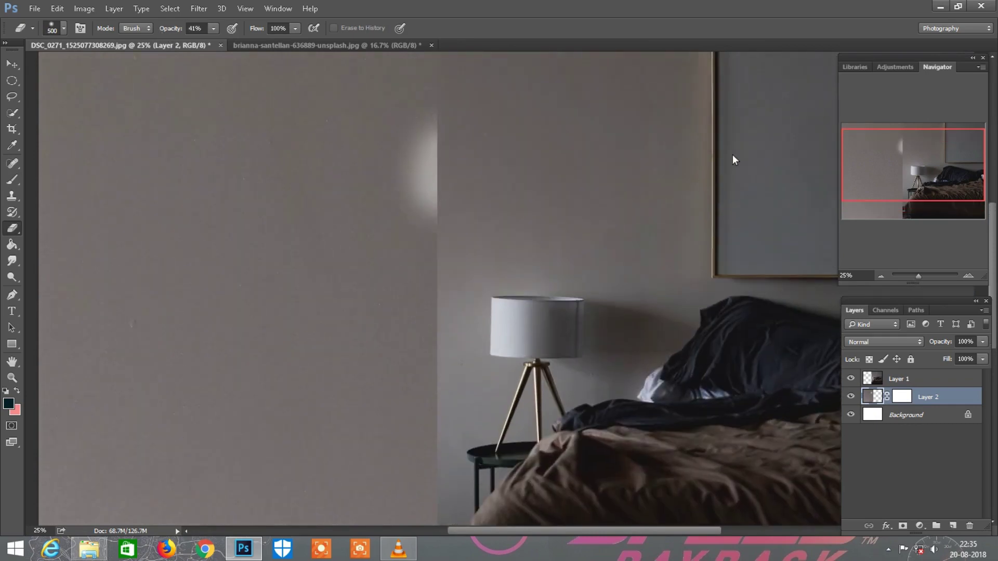
key(ctrl+z)
scroll(732, 154, down, 1)
click(898, 378)
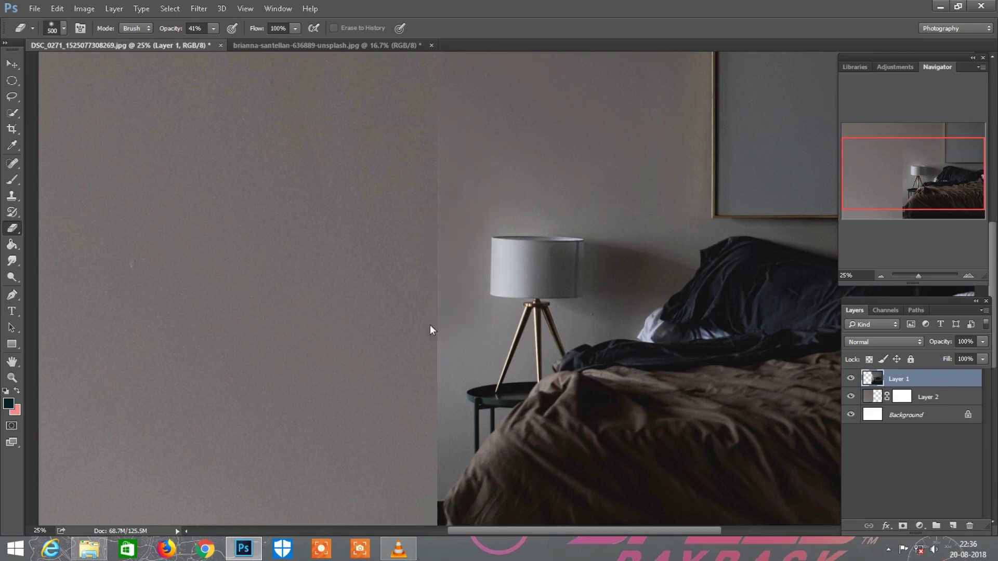
Zoom in on the bed edge and toggle Layer 1's visibility to inspect the seam
scroll(440, 226, down, 2)
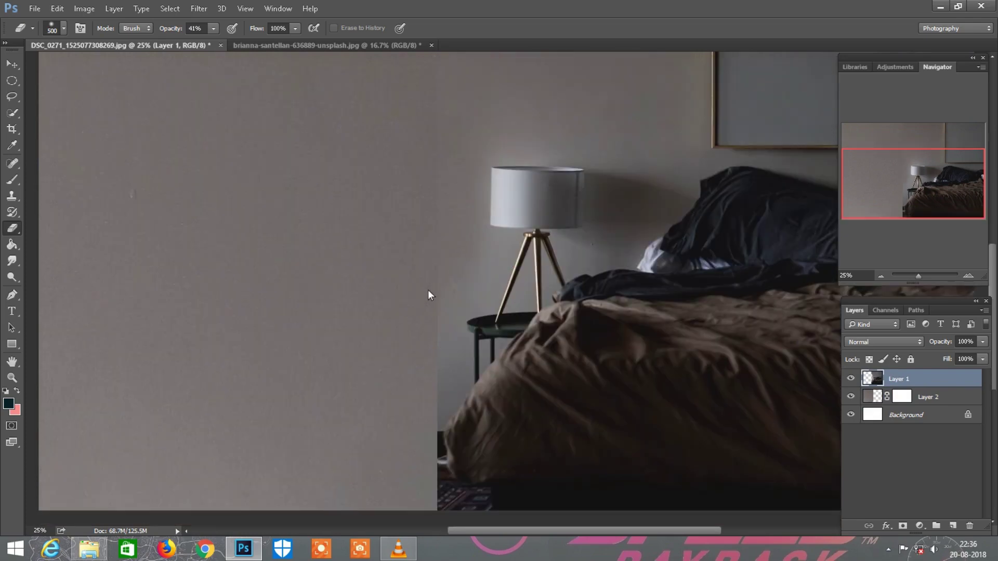
scroll(427, 292, down, 1)
scroll(426, 285, down, 2)
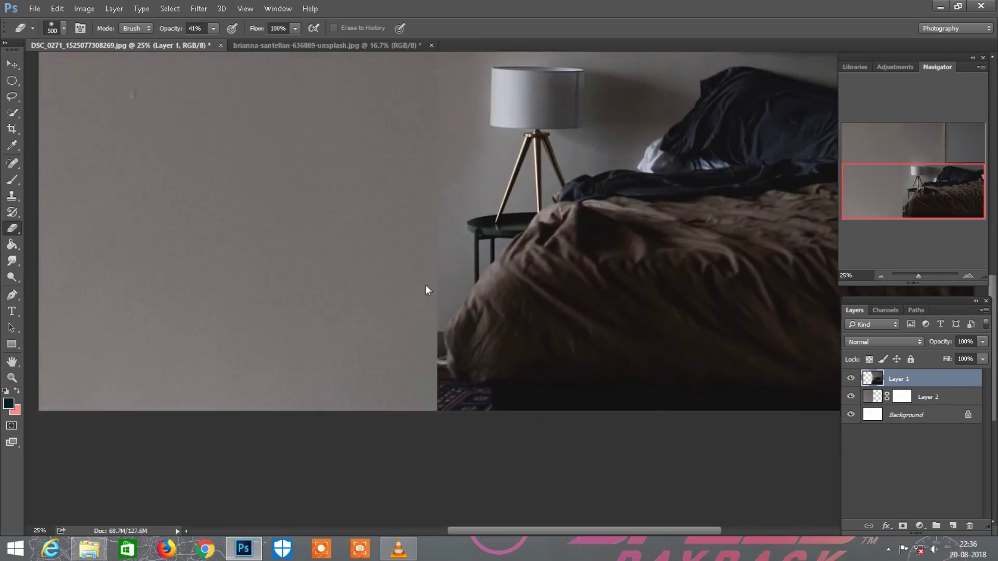
scroll(432, 141, up, 3)
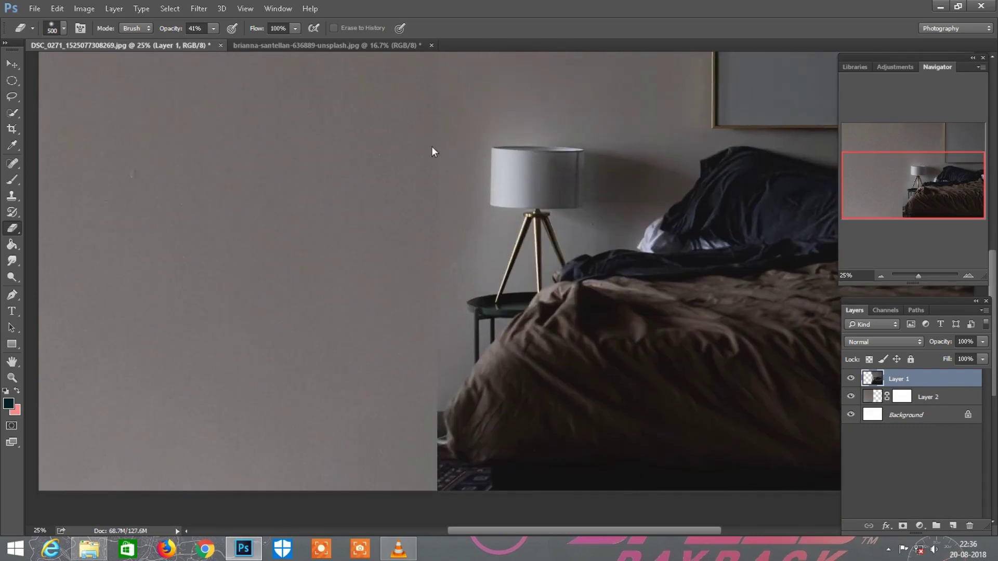
key(ctrl+minus)
key(ctrl+minus)
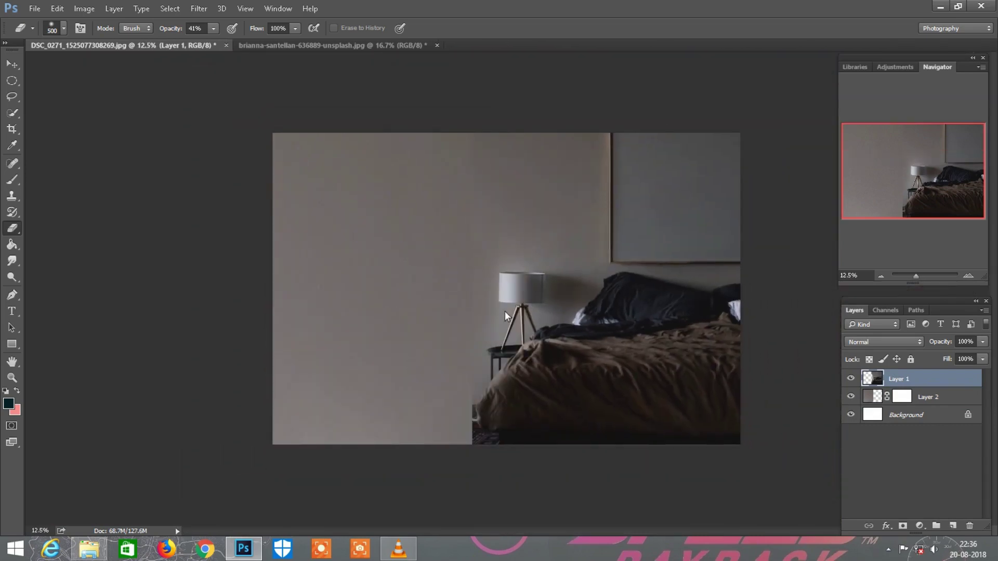
key(ctrl+plus)
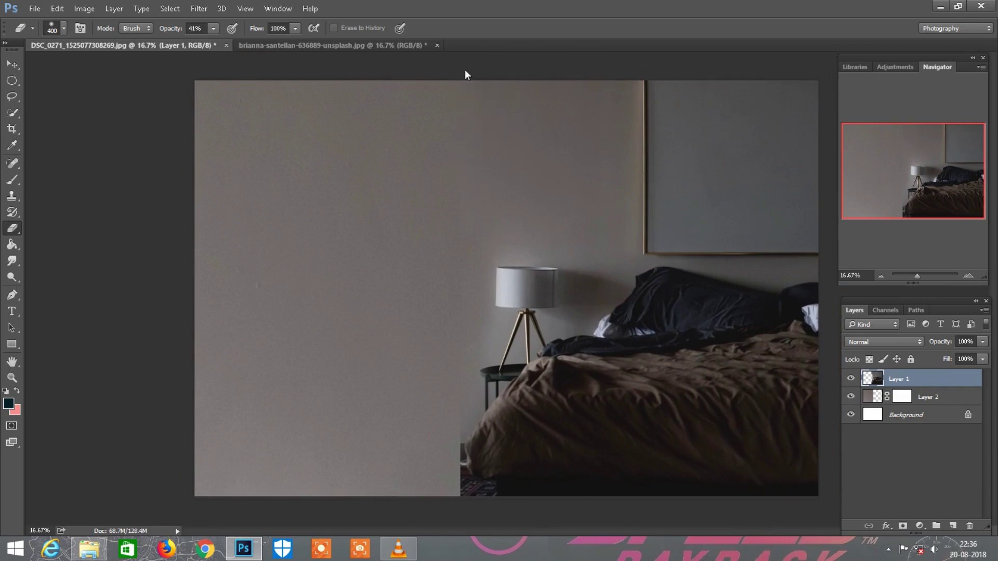
key(ctrl+plus)
scroll(489, 297, down, 3)
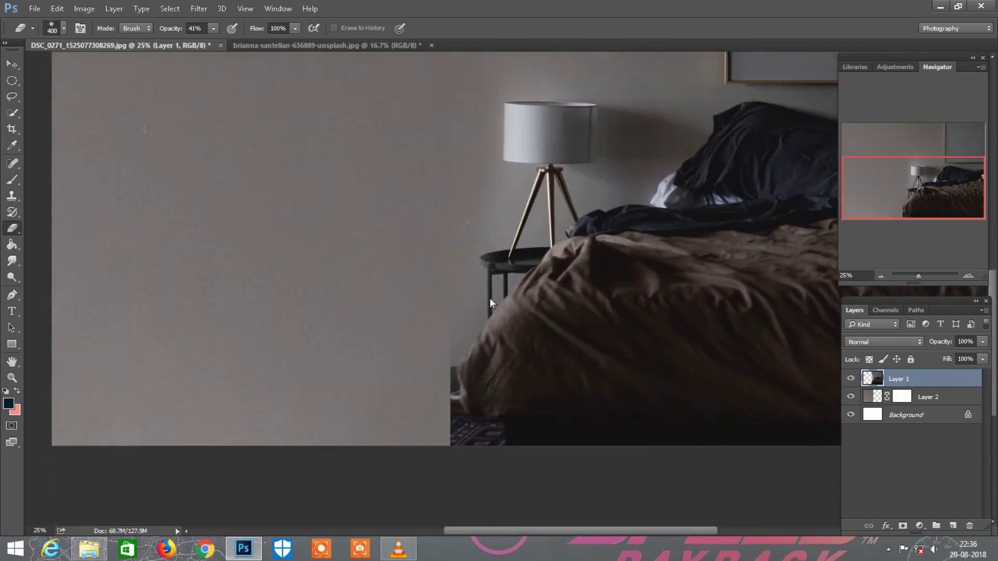
scroll(535, 345, down, 3)
key(ctrl+plus)
alt+click(852, 382)
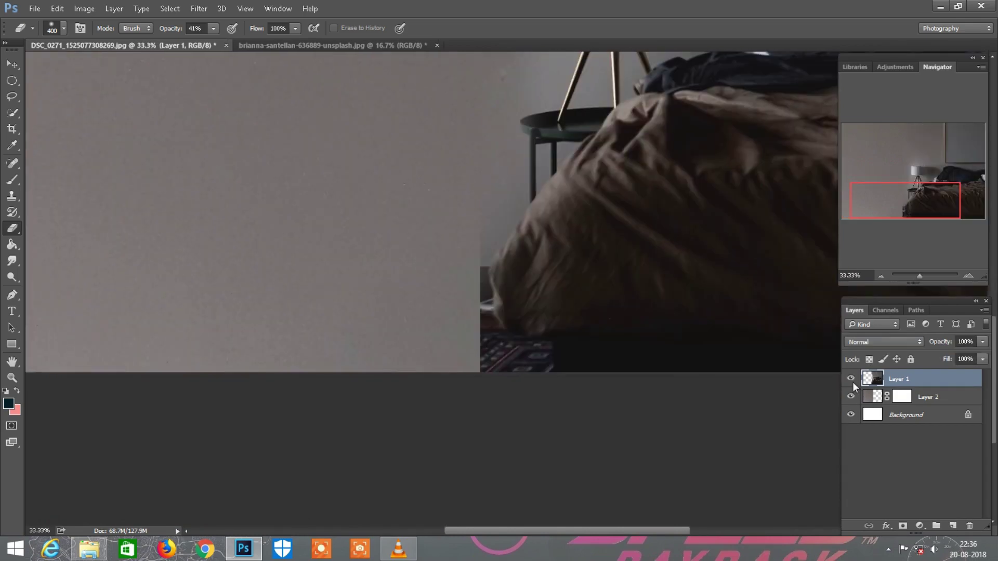
alt+click(852, 398)
alt+click(853, 398)
click(895, 401)
Erase on Layer 1 along the hard seam beside the bed's left edge to soften it
key(bracketleft)
key(bracketleft)
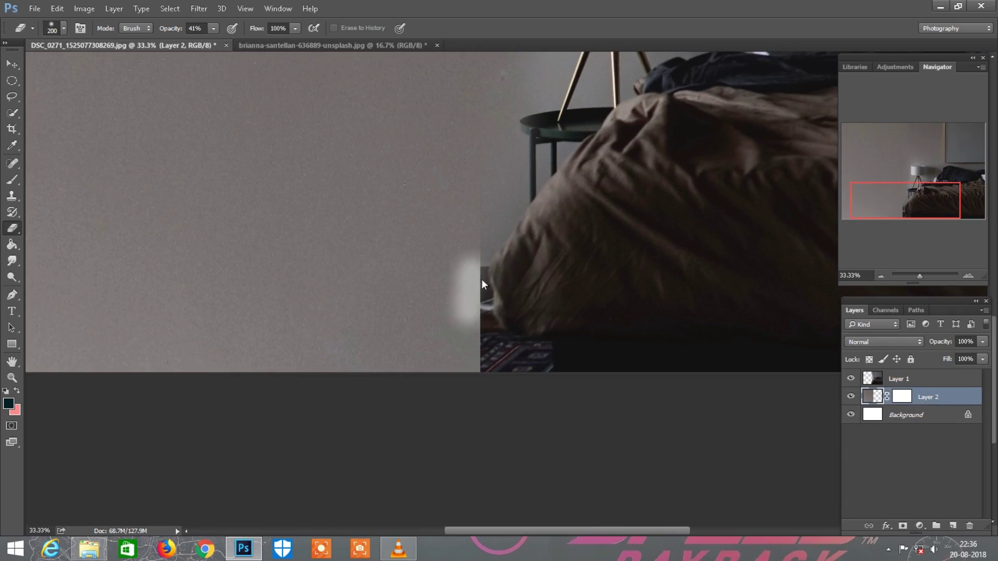
key(ctrl+z)
scroll(537, 282, up, 1)
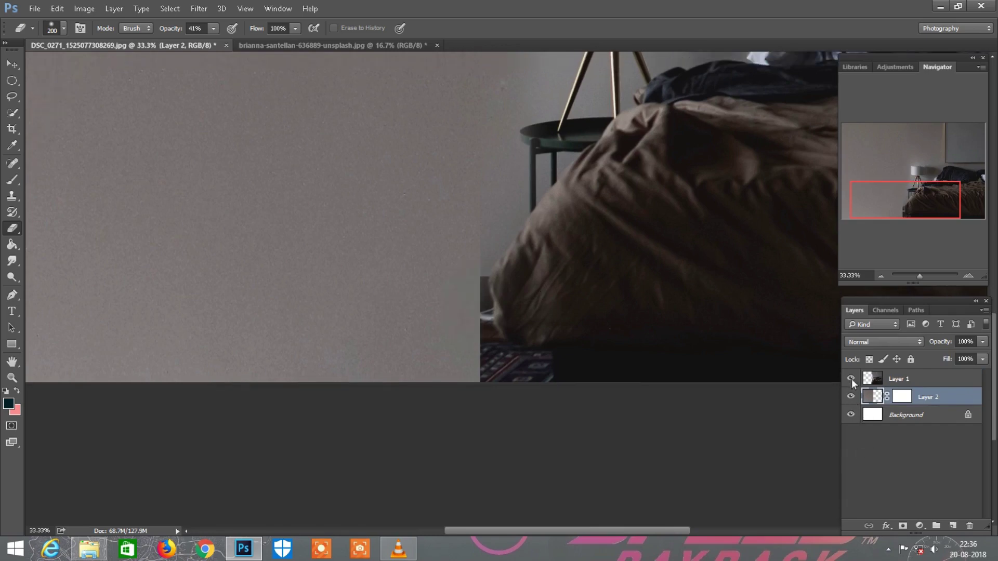
click(851, 379)
click(851, 379)
click(895, 384)
drag(475, 366, 473, 259)
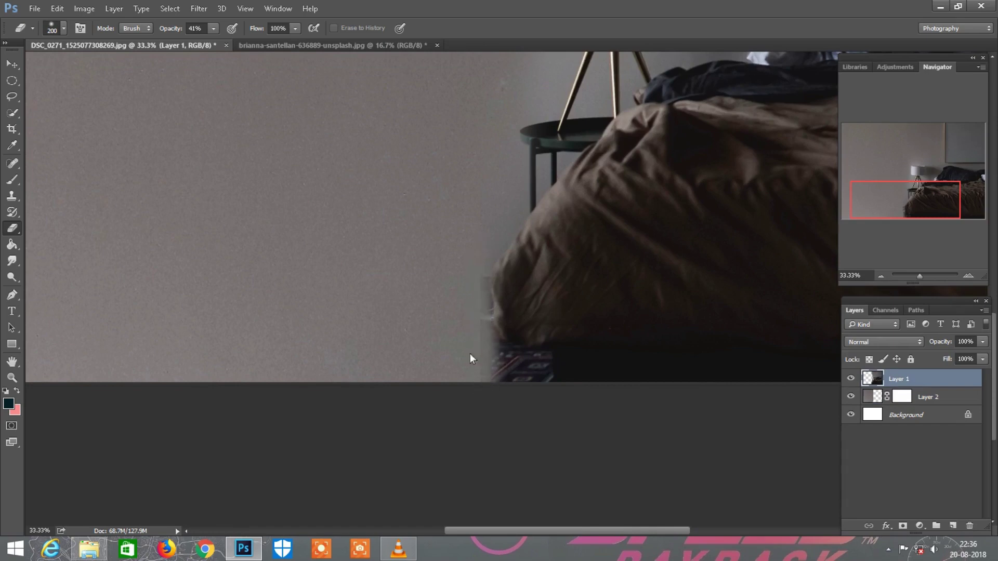
key(ctrl+minus)
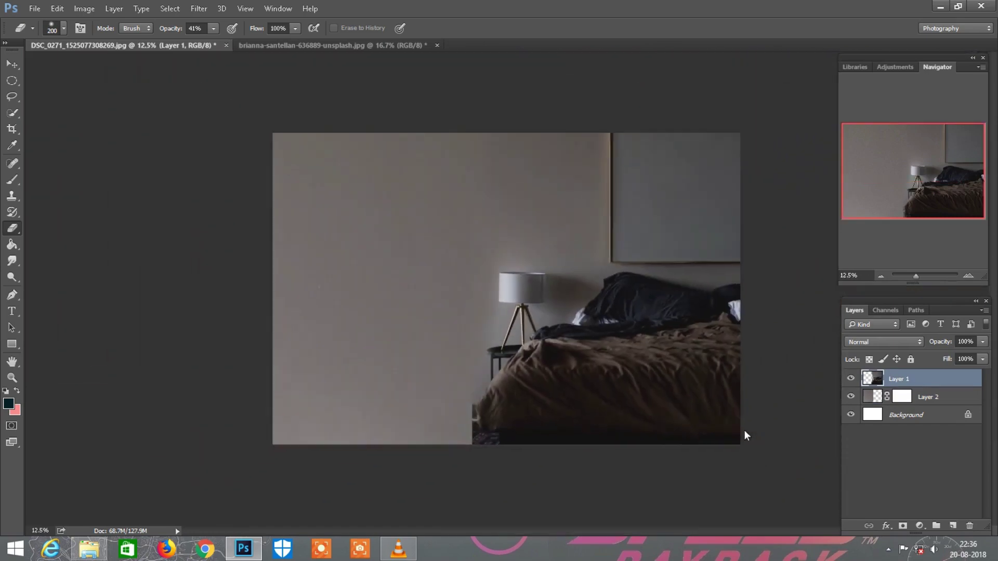
Merge Layer 1 down into Layer 2, choosing Apply for the mask
right_click(911, 377)
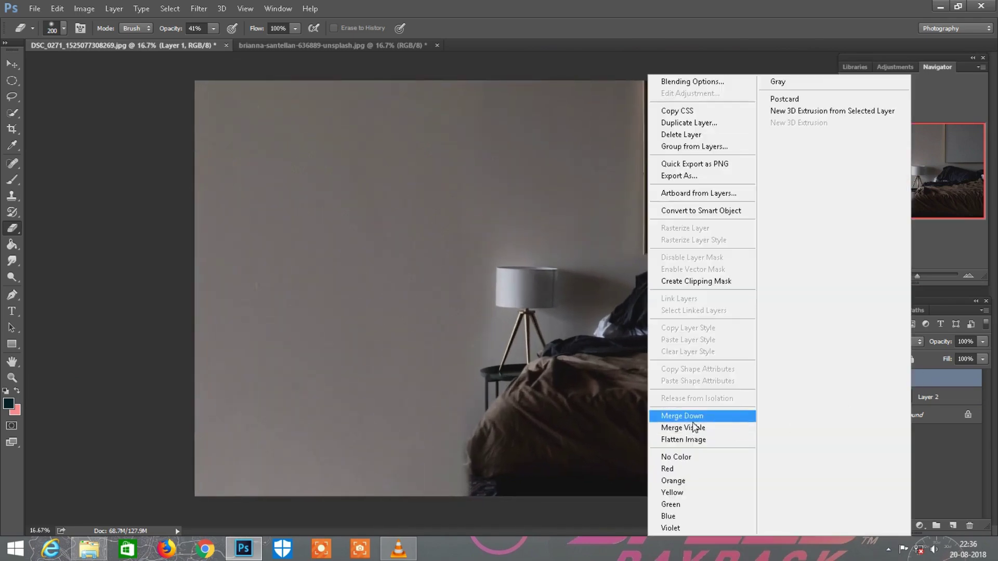
click(683, 418)
click(463, 222)
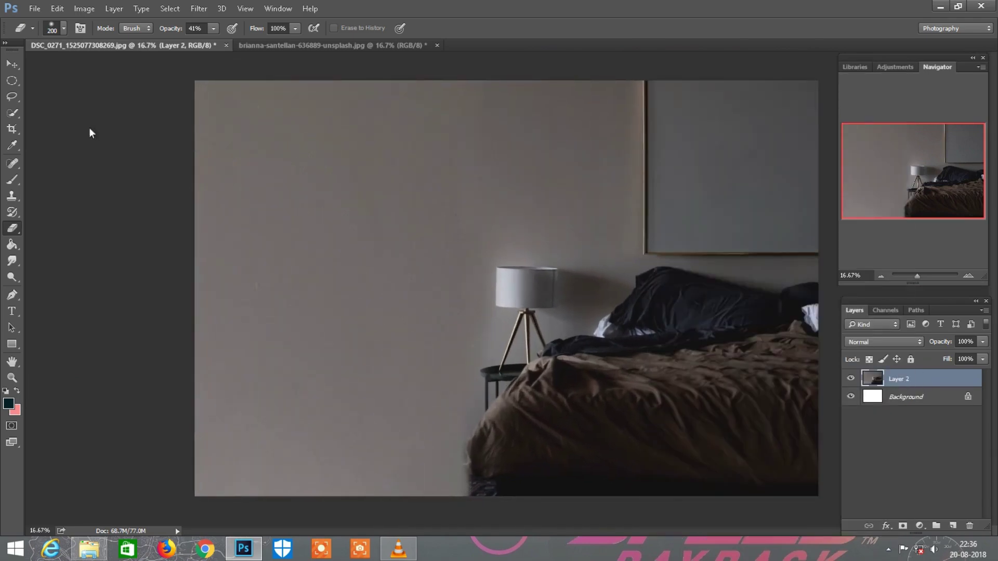
click(12, 64)
Quick Select the framed black-shapes picture in the brianna bedroom photo
click(346, 44)
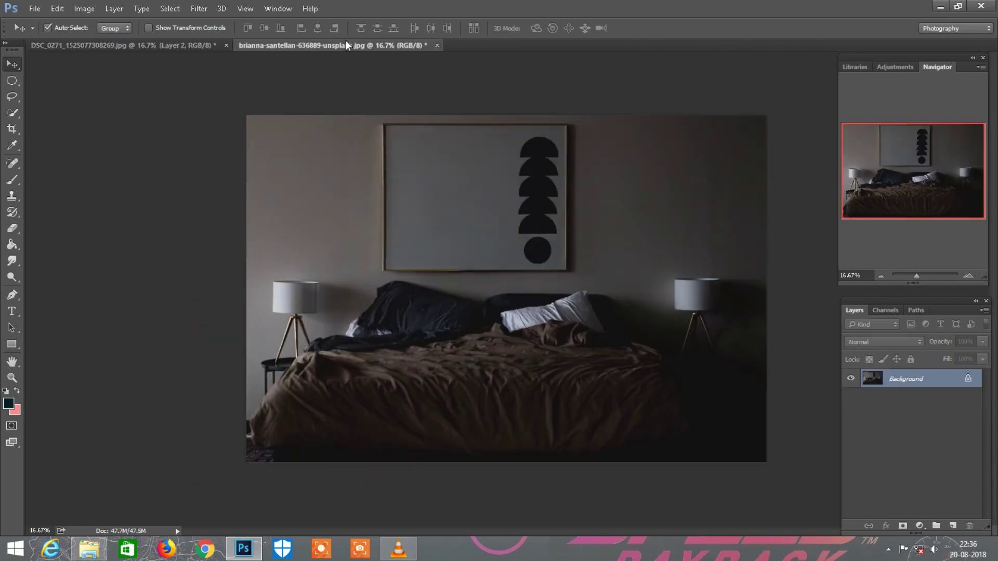
click(194, 45)
click(298, 43)
click(13, 113)
key(ctrl+plus)
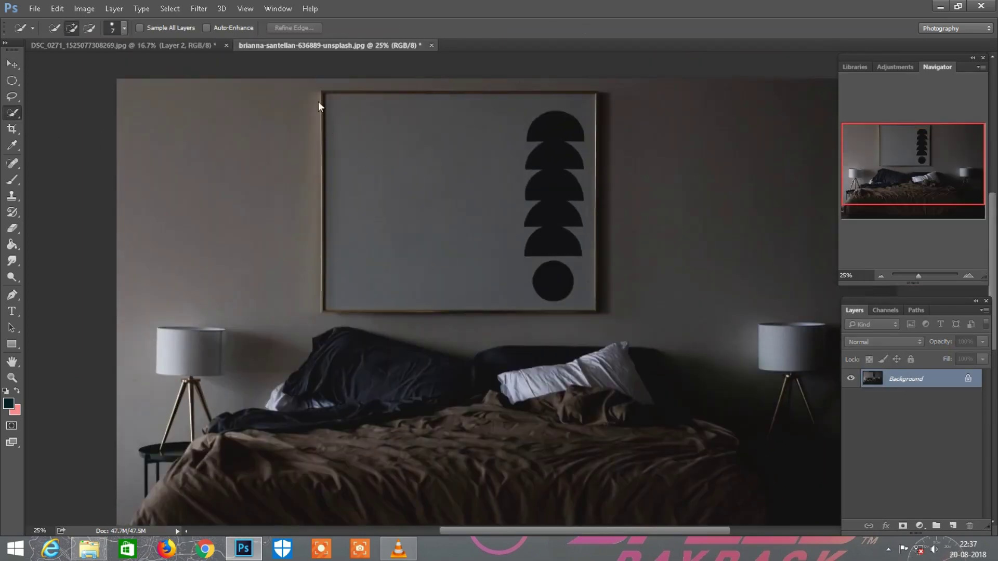
drag(321, 96, 404, 240)
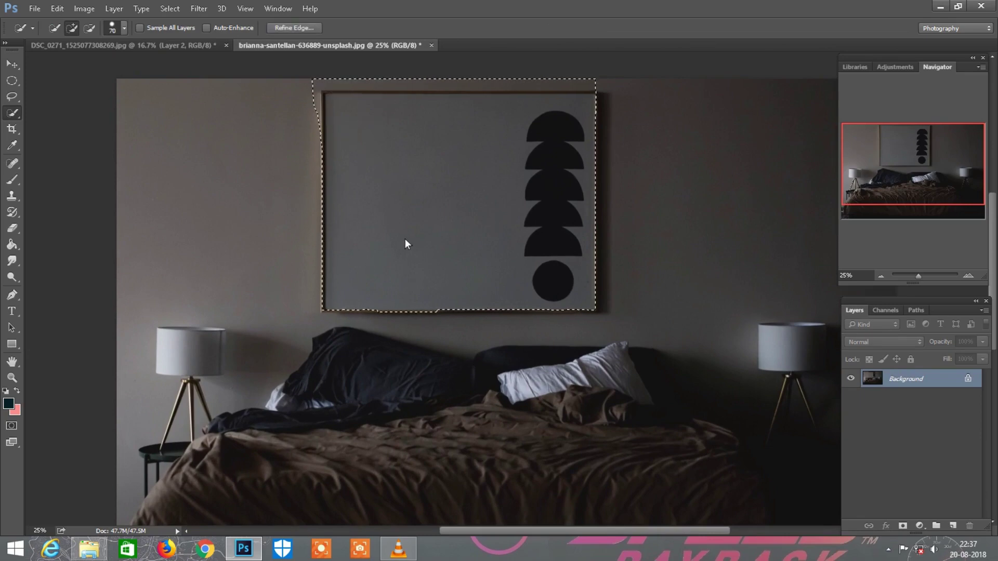
key(ctrl+plus)
key(bracketleft)
key(bracketleft)
drag(463, 260, 565, 270)
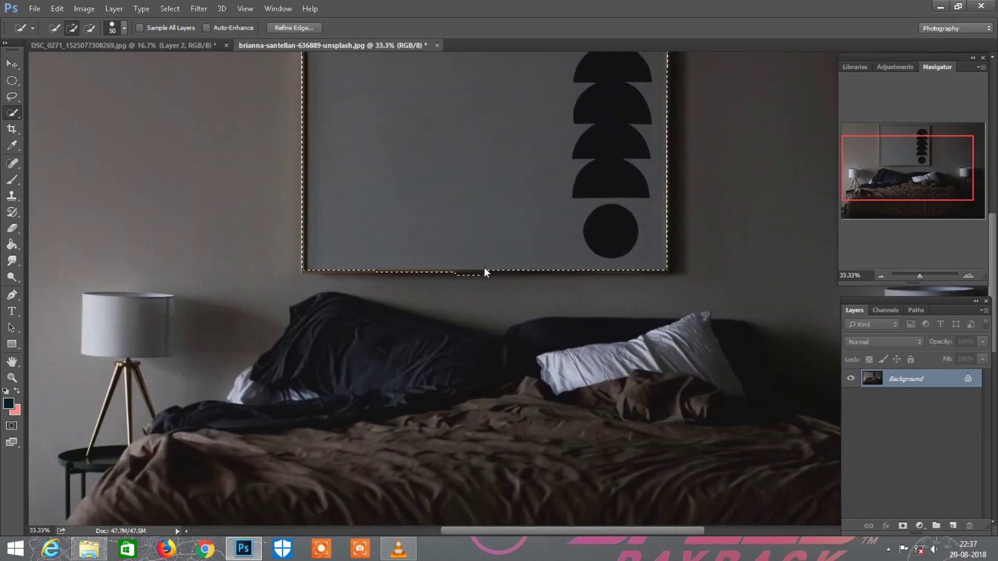
drag(649, 273, 528, 271)
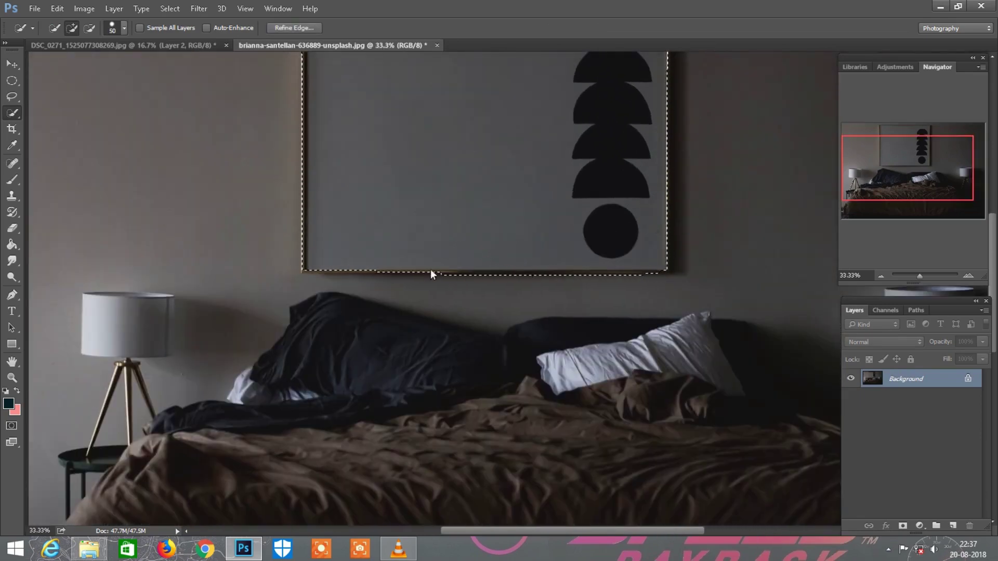
drag(431, 272, 334, 267)
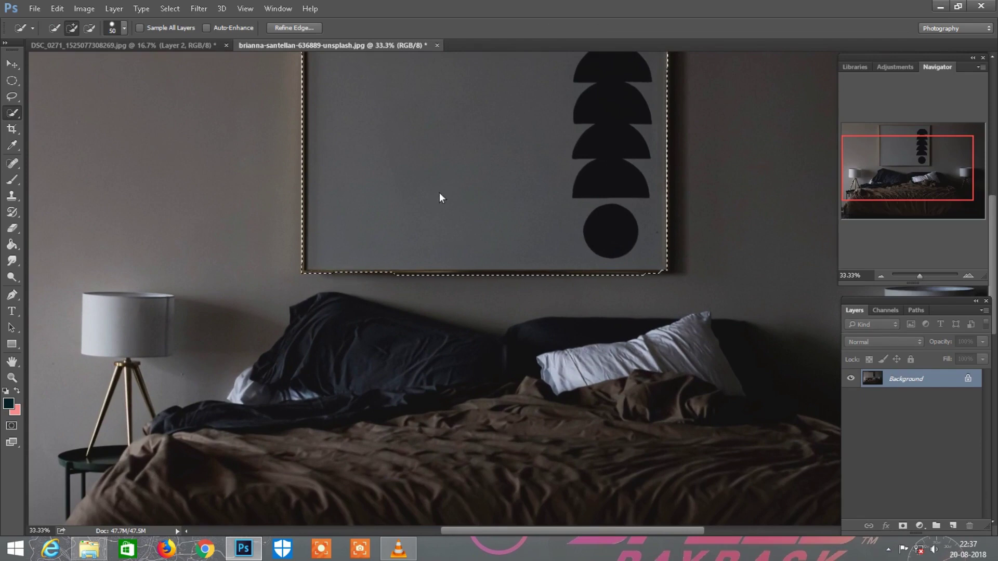
Trim the wall strip left of the frame and drag the selection into the DSC composite
scroll(405, 192, up, 5)
scroll(326, 218, left, 1)
key(bracketleft)
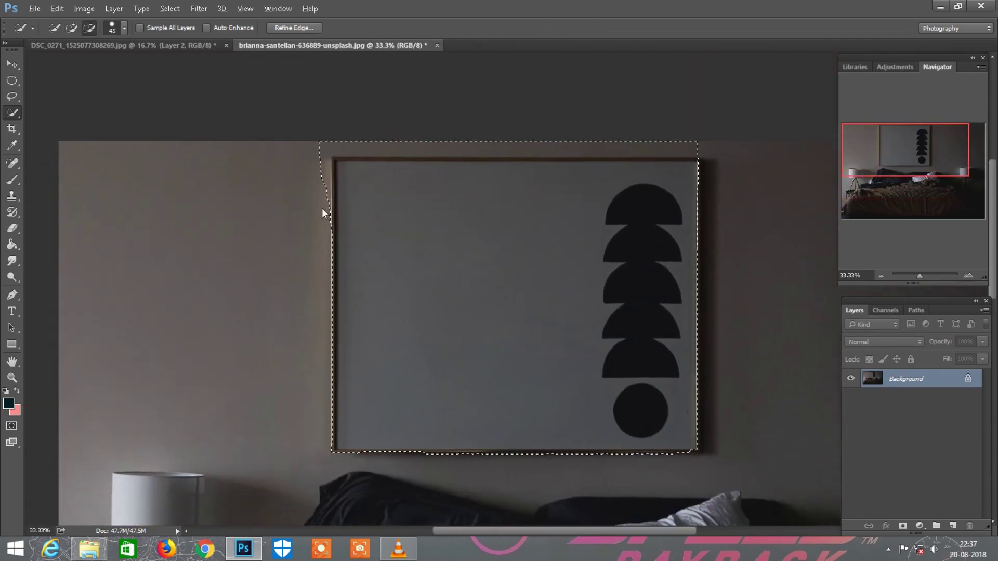
drag(322, 208, 326, 206)
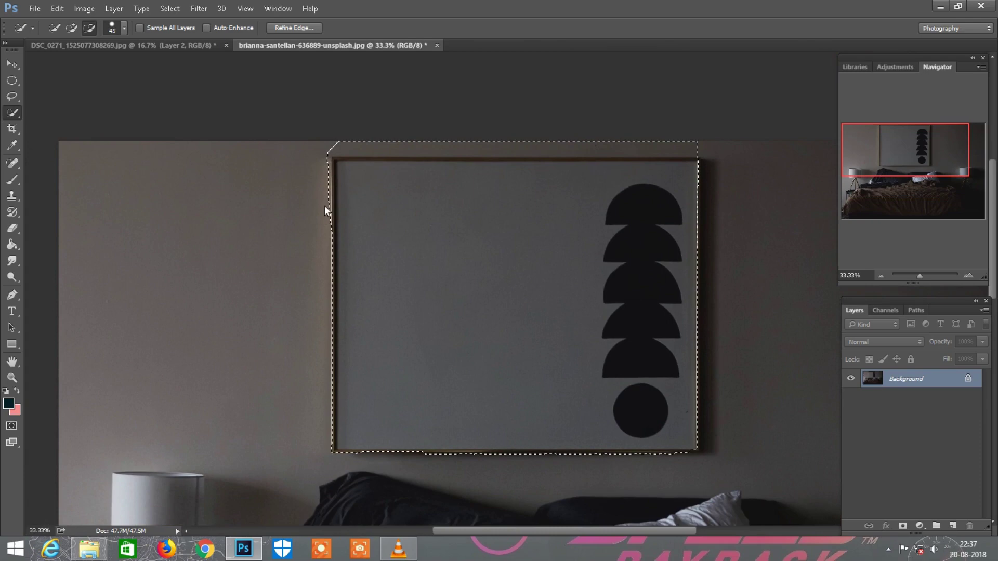
click(11, 64)
mouse_move(559, 244)
mouse_down()
mouse_move(192, 88)
mouse_move(371, 204)
mouse_up()
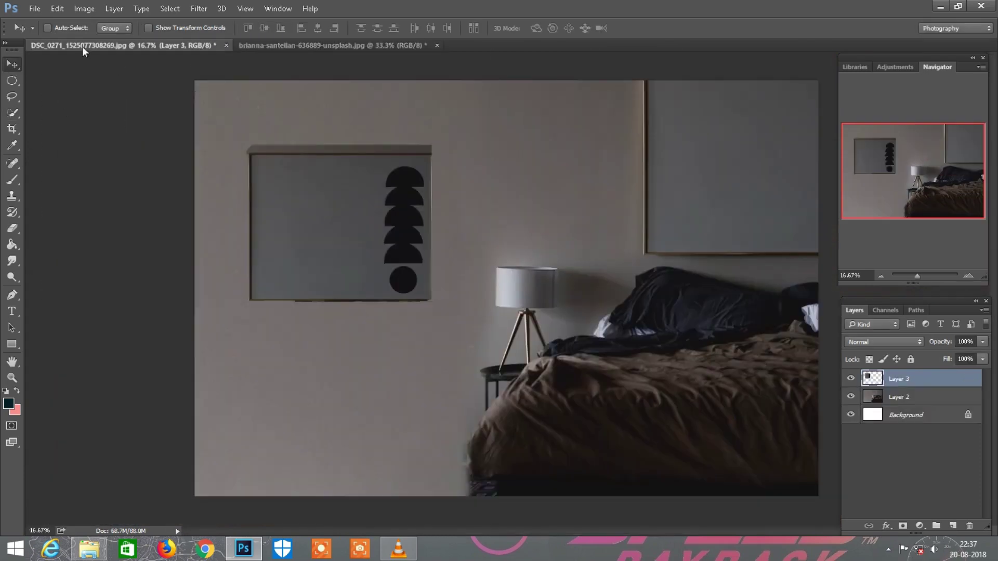
Mirror the copied picture horizontally using Free Transform's Flip Horizontal
click(57, 9)
click(104, 255)
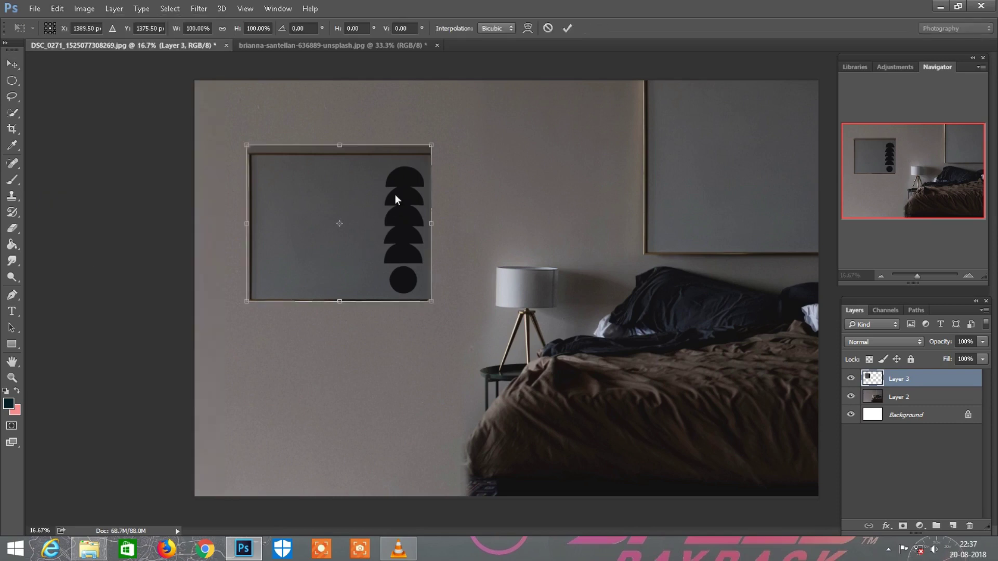
right_click(395, 194)
click(460, 382)
Move and enlarge the flipped frame at the upper-left wall, then open IMG_9379.jpg
mouse_move(355, 192)
mouse_down()
mouse_move(304, 169)
mouse_move(288, 145)
mouse_up()
key(ctrl+minus)
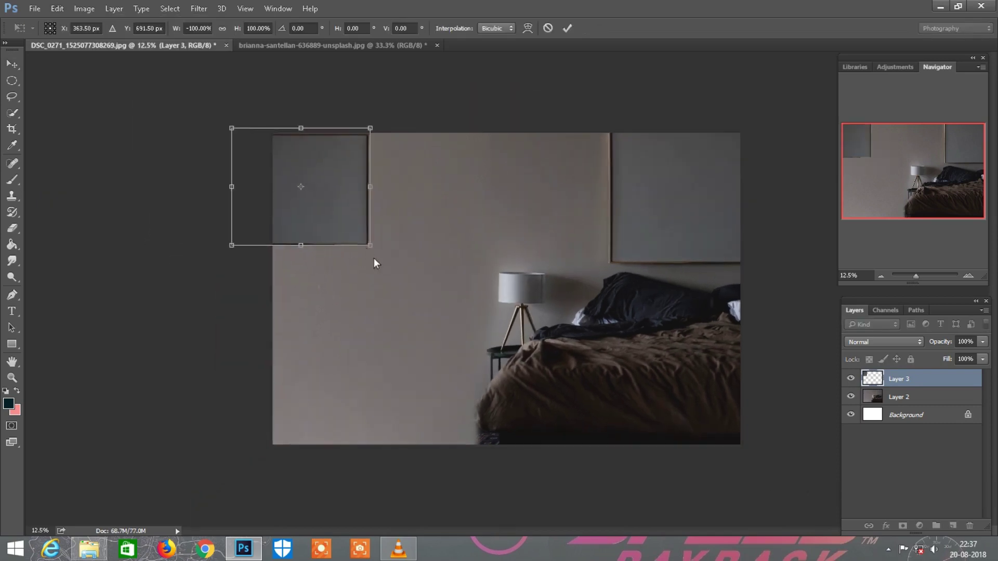
drag(370, 245, 409, 316)
mouse_move(390, 255)
mouse_down()
mouse_move(355, 257)
mouse_move(373, 281)
mouse_up()
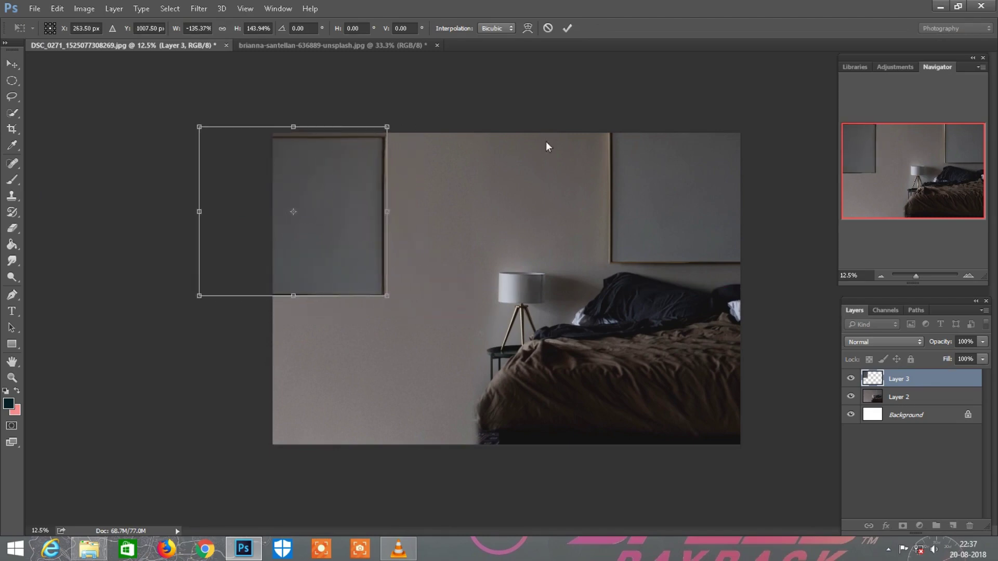
click(567, 29)
key(ctrl+minus)
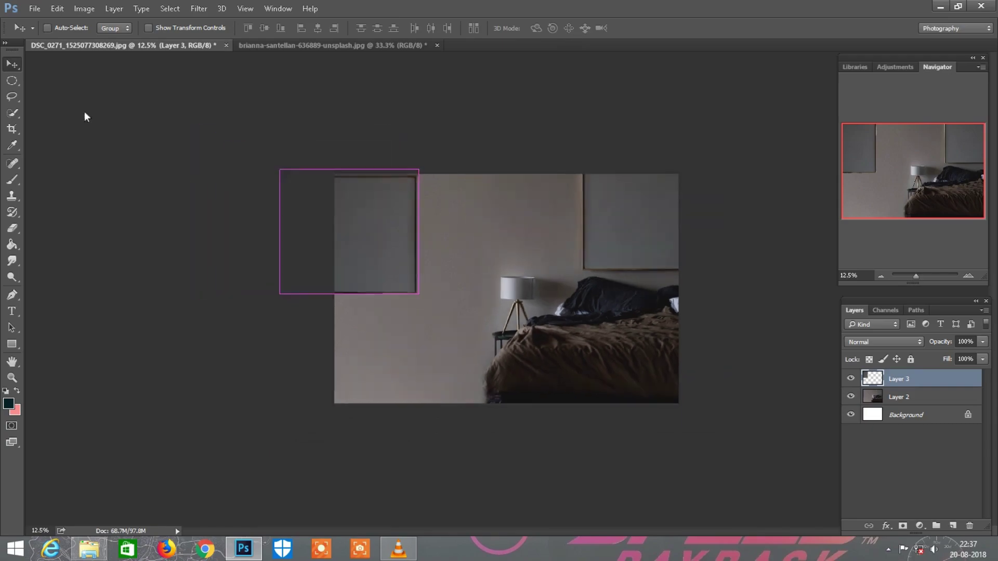
click(104, 547)
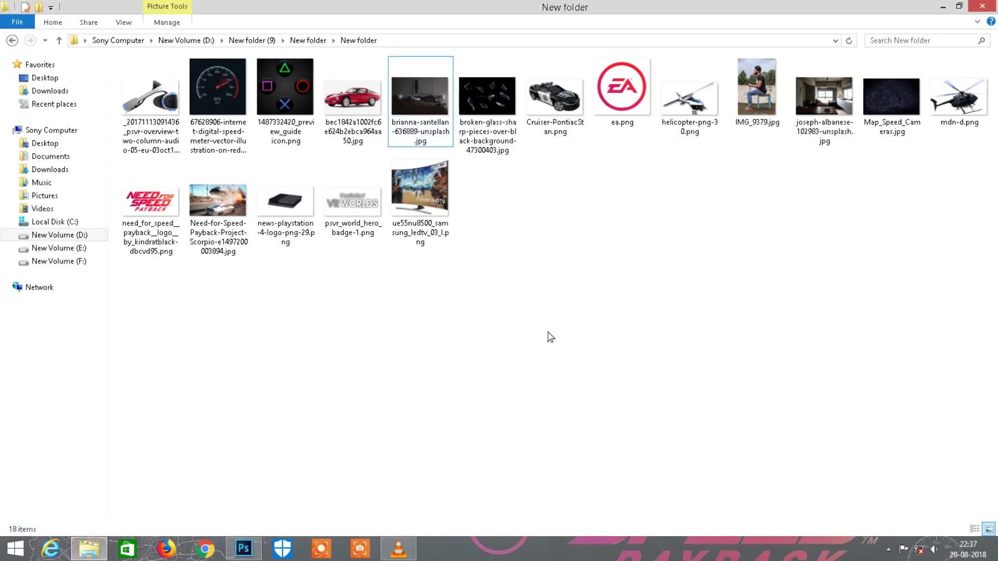
drag(756, 91, 489, 45)
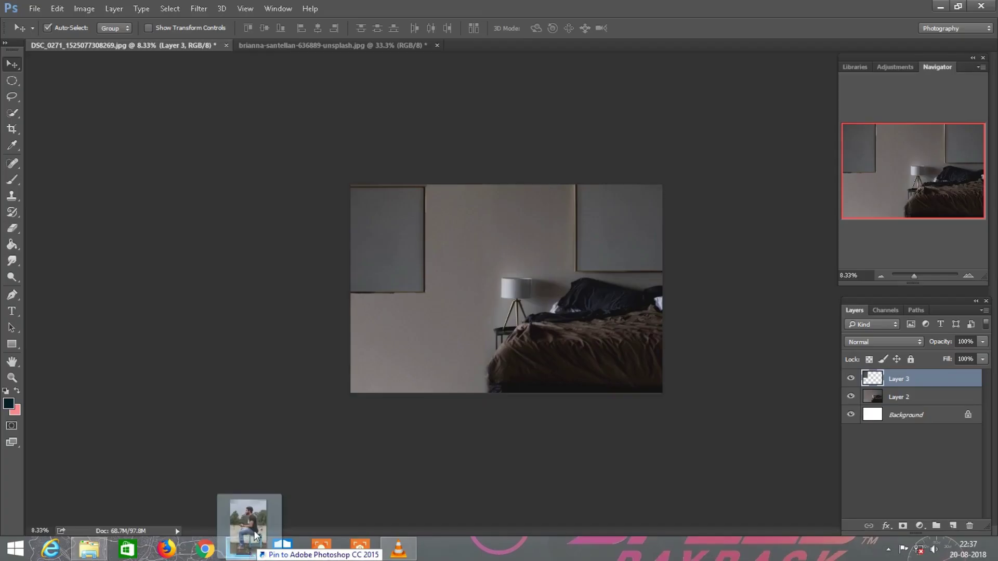
Quick-select the man's head, shirt and arm
scroll(504, 191, up, 5)
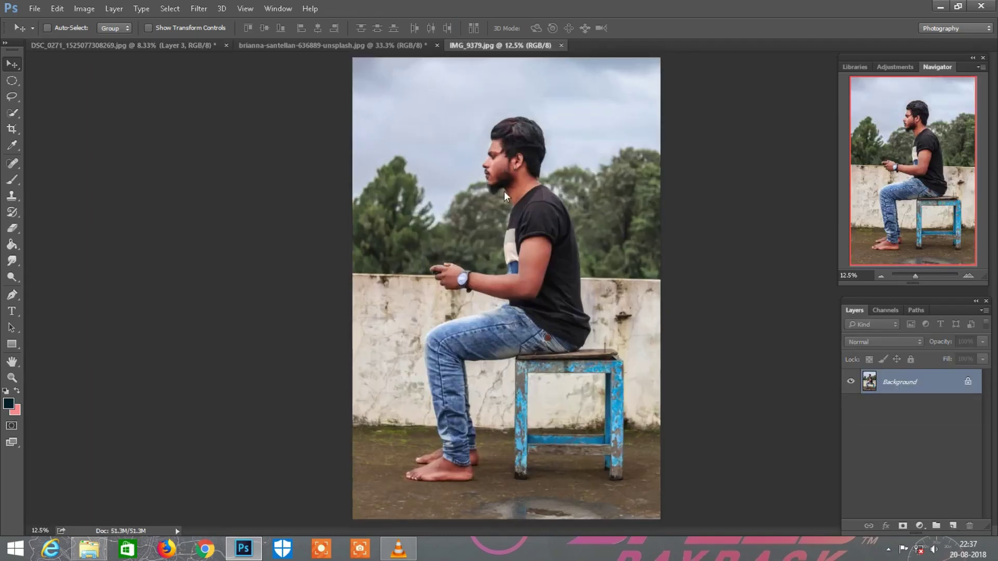
scroll(525, 205, up, 1)
scroll(526, 201, up, 1)
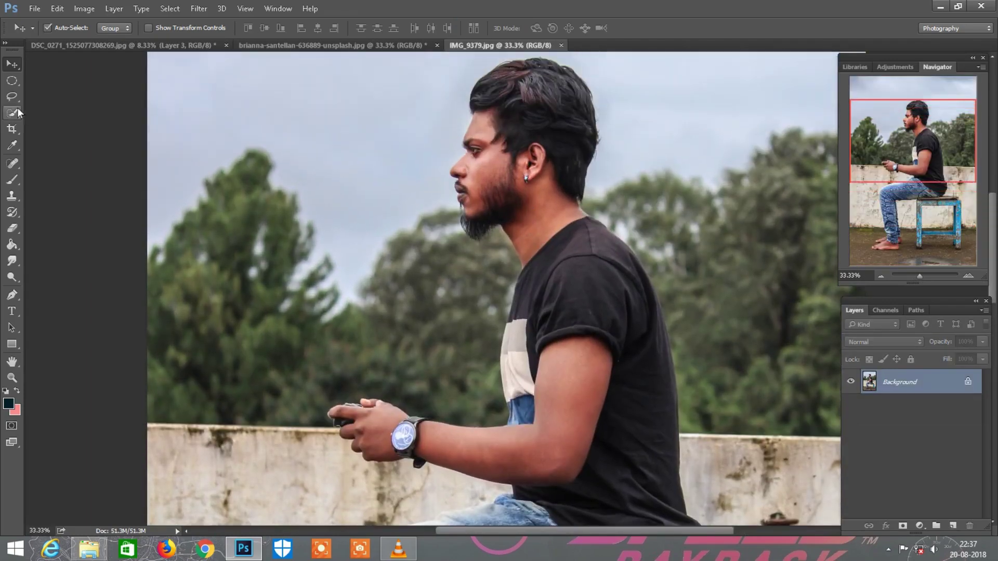
key(w)
mouse_move(517, 76)
mouse_down()
mouse_move(540, 246)
mouse_move(622, 396)
mouse_move(616, 327)
mouse_up()
scroll(616, 326, up, 1)
scroll(632, 316, down, 5)
scroll(638, 323, down, 5)
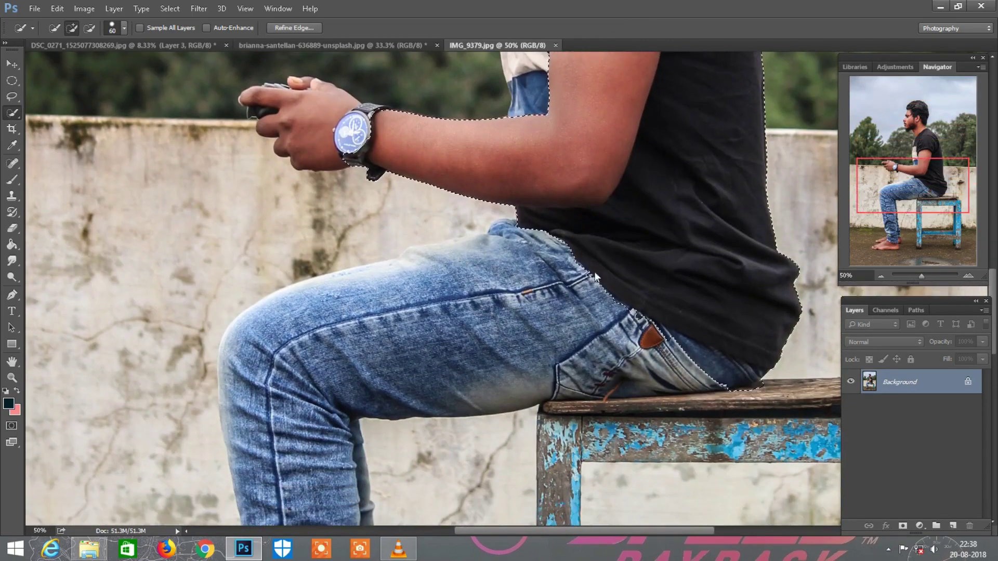
drag(410, 297, 461, 259)
scroll(548, 277, down, 1)
drag(547, 276, 646, 329)
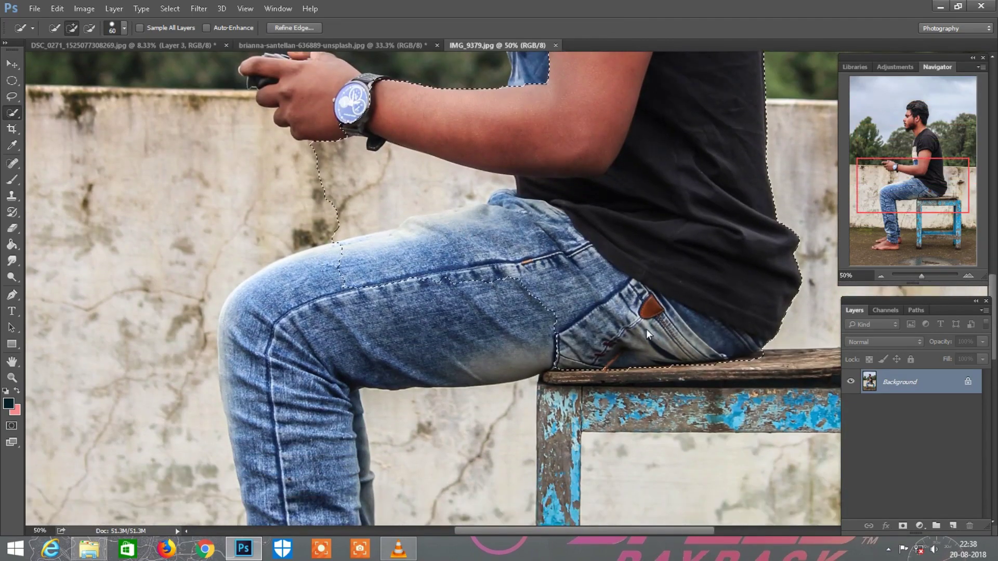
scroll(609, 307, down, 4)
scroll(511, 253, left, 2)
With a smaller brush, add the knee, lower leg and front heel to the selection
key(bracketleft)
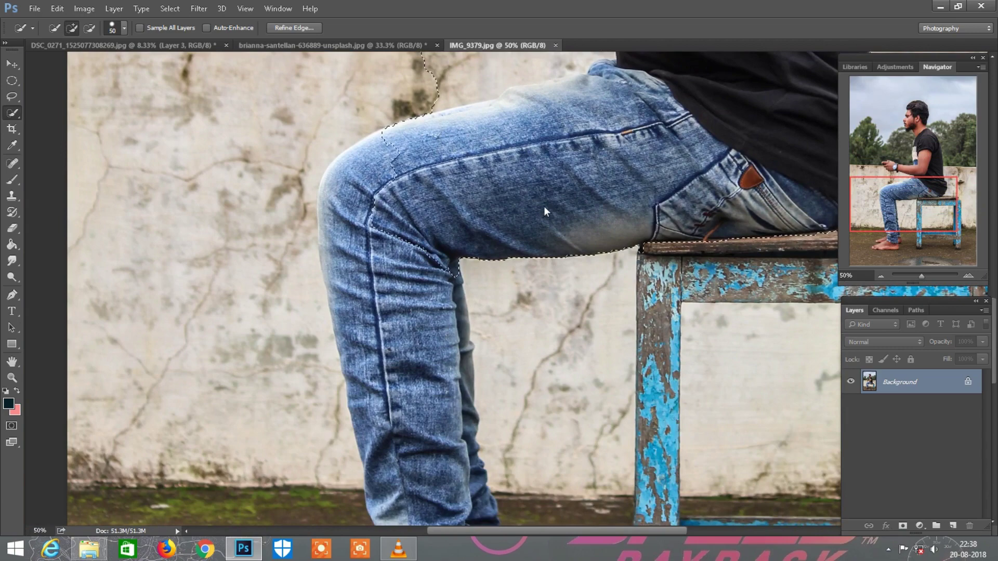
mouse_move(544, 206)
mouse_down()
mouse_move(400, 336)
mouse_move(324, 244)
mouse_up()
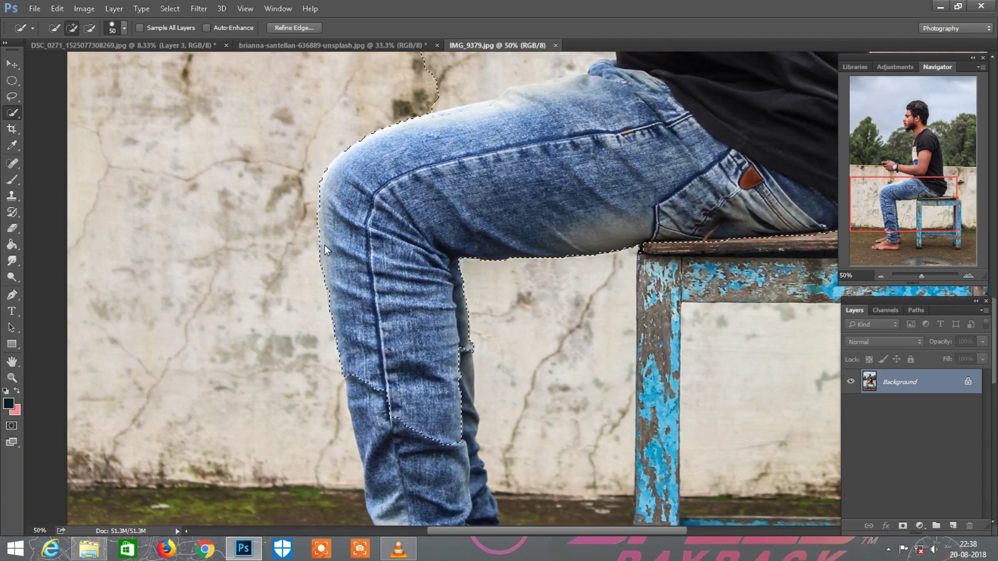
scroll(407, 205, down, 8)
scroll(406, 205, down, 1)
mouse_move(409, 201)
mouse_down()
mouse_move(301, 389)
mouse_move(483, 316)
mouse_move(494, 327)
mouse_move(482, 236)
mouse_move(338, 325)
mouse_up()
mouse_move(387, 252)
mouse_down()
mouse_move(452, 351)
mouse_move(479, 369)
mouse_up()
key(ctrl+plus)
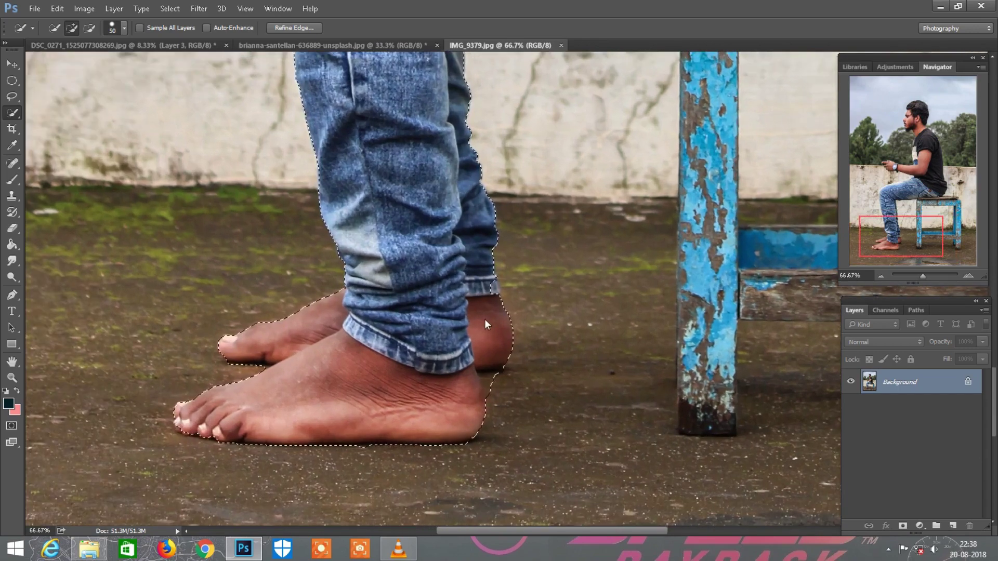
drag(892, 245, 890, 193)
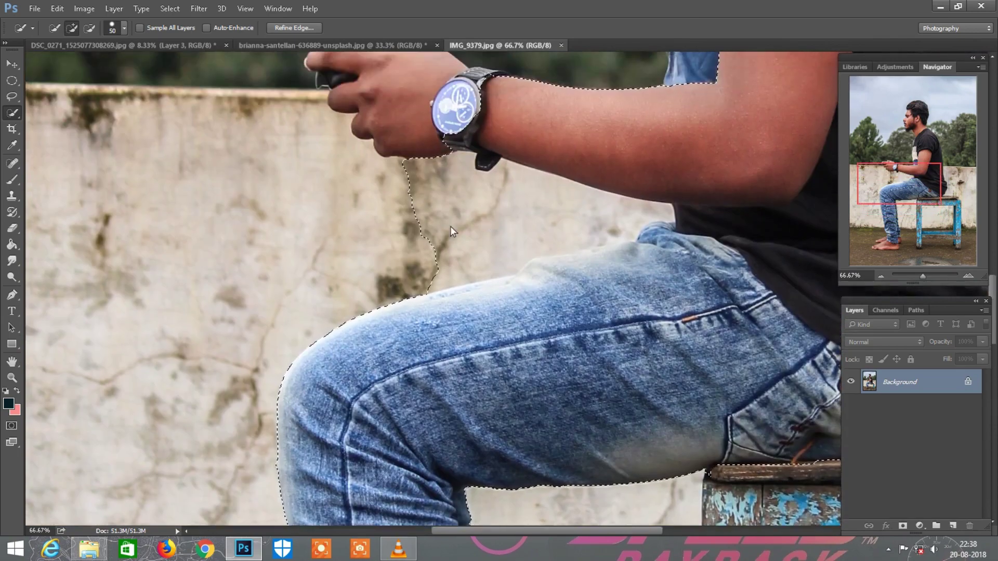
Subtract the wall patch below the arm and add the jeans' top edge back
key(alt)
drag(530, 226, 577, 215)
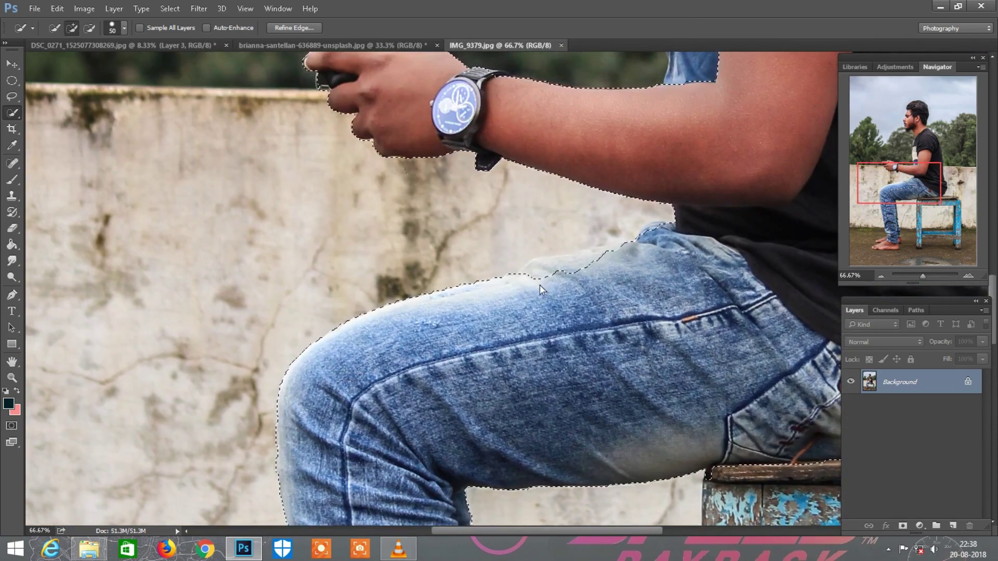
drag(555, 272, 616, 258)
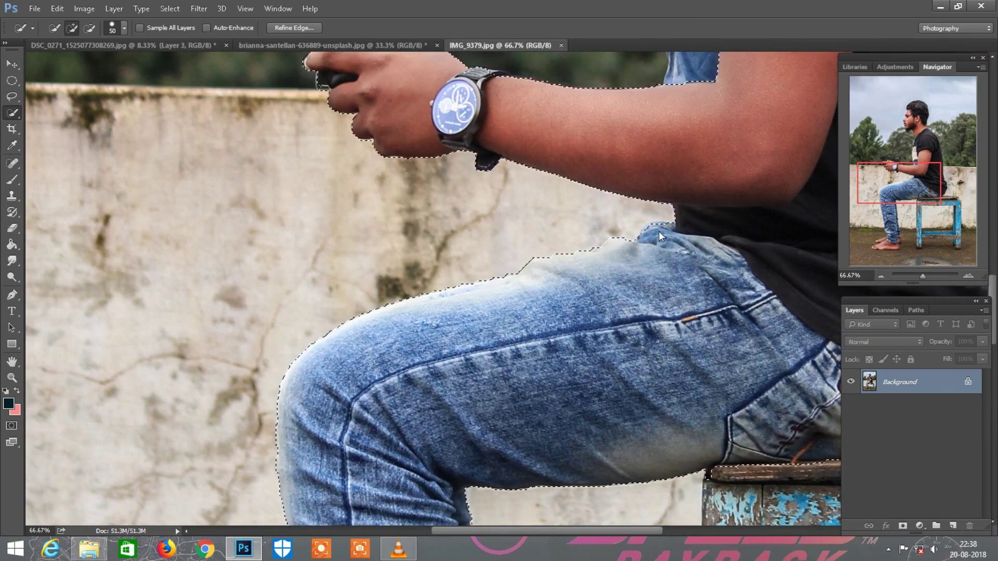
scroll(635, 247, left, 2)
drag(901, 190, 886, 163)
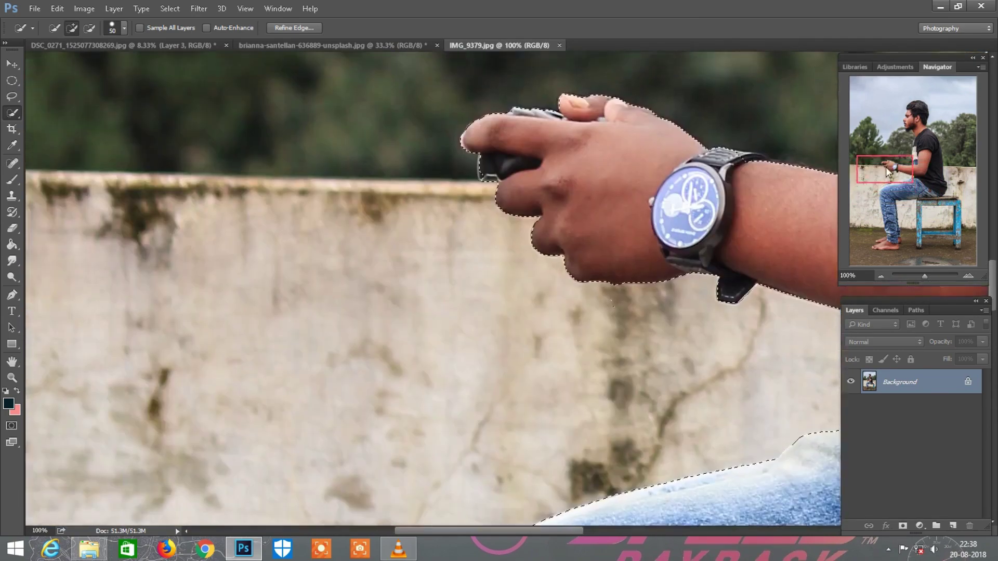
Refine the selection around the fingers and clean up the edge beside the sleeve
key(bracketleft)
key(bracketleft)
scroll(550, 283, up, 1)
key(bracketleft)
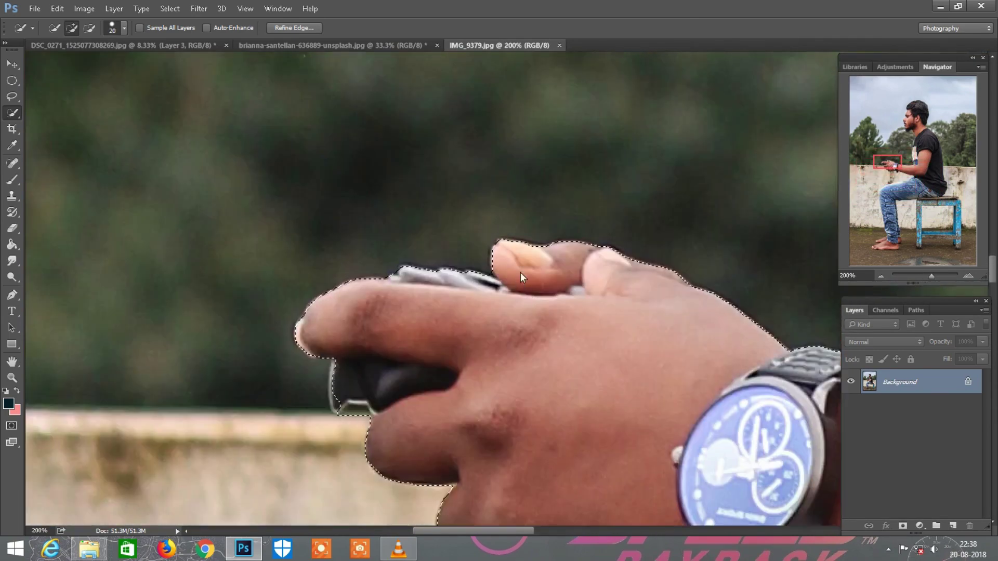
scroll(694, 432, right, 3)
scroll(694, 432, right, 3)
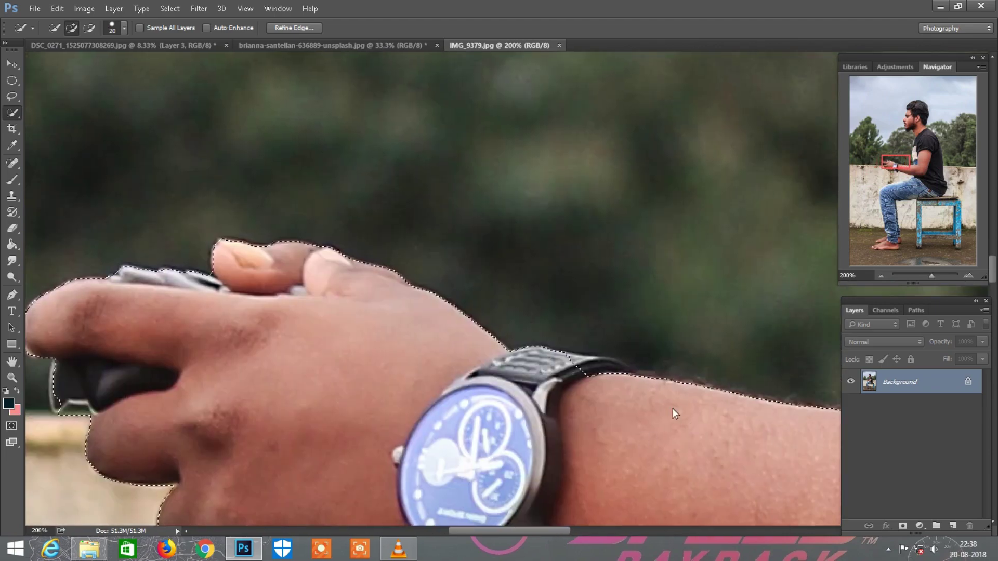
scroll(584, 372, right, 1)
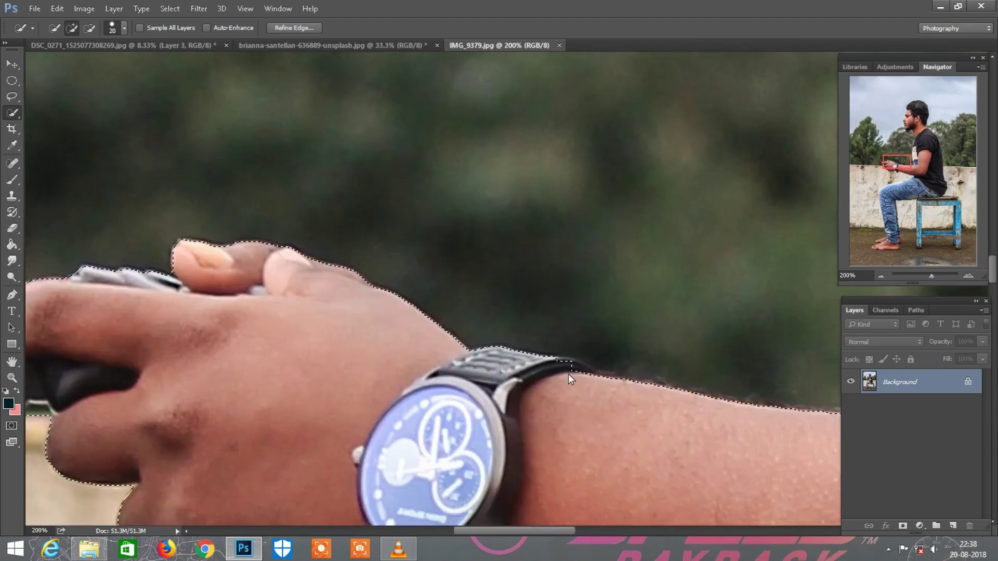
scroll(643, 377, down, 1)
key(bracketright)
key(bracketright)
key(bracketright)
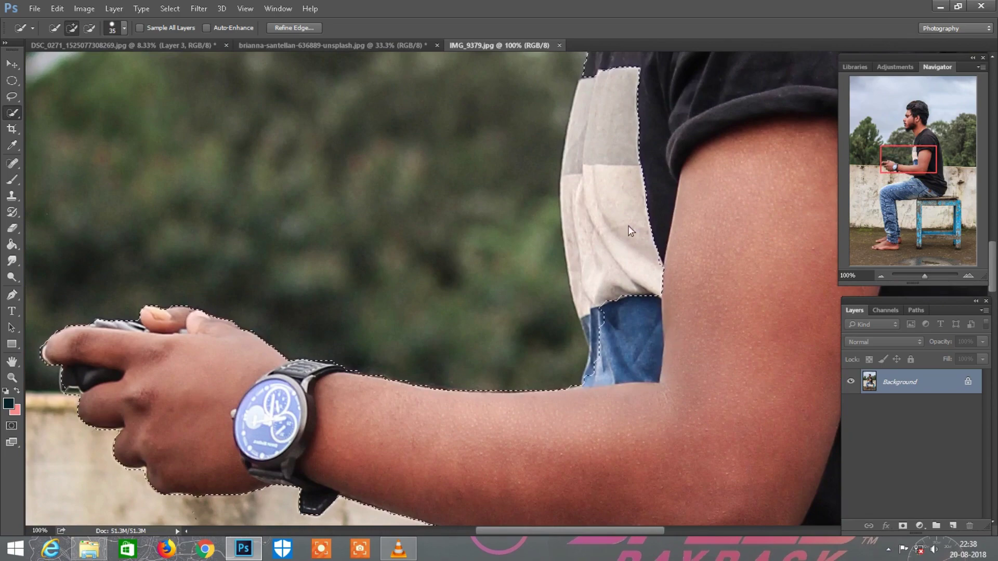
drag(666, 341, 610, 182)
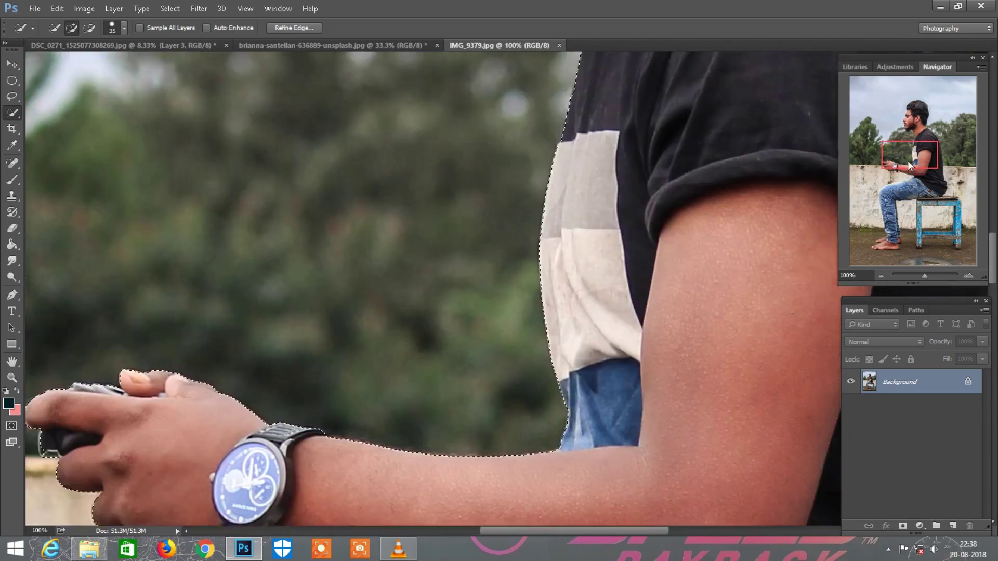
Inspect the selection around the face and beard, resizing the brush as needed
drag(906, 167, 912, 142)
scroll(490, 232, down, 1)
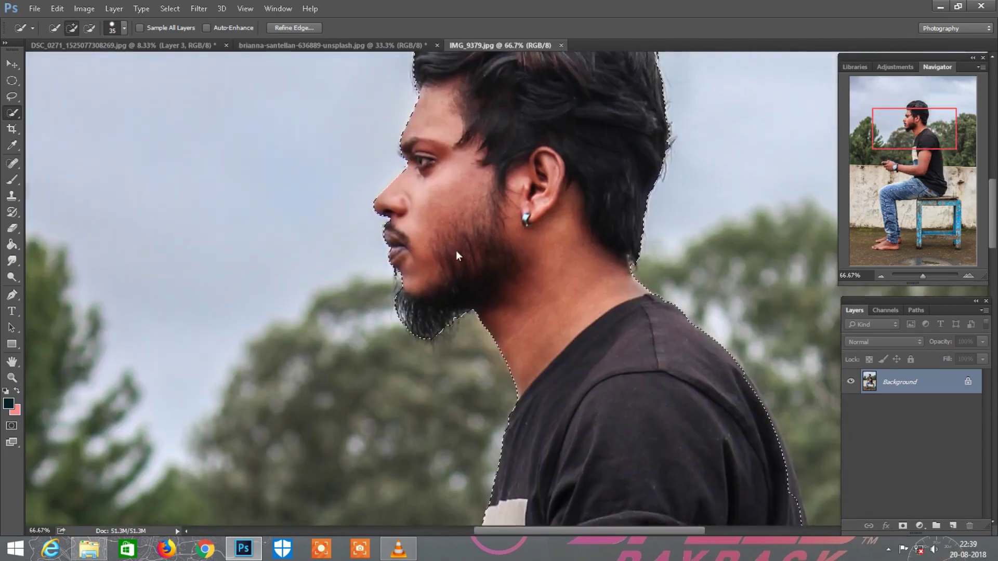
key(bracketleft)
scroll(669, 266, down, 1)
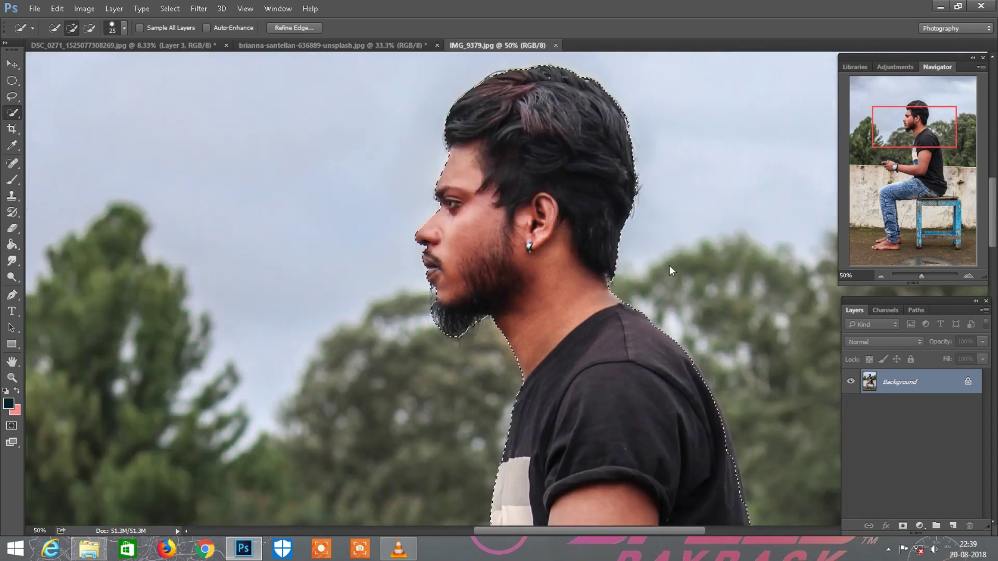
scroll(670, 266, right, 1)
scroll(656, 335, down, 1)
key(bracketright)
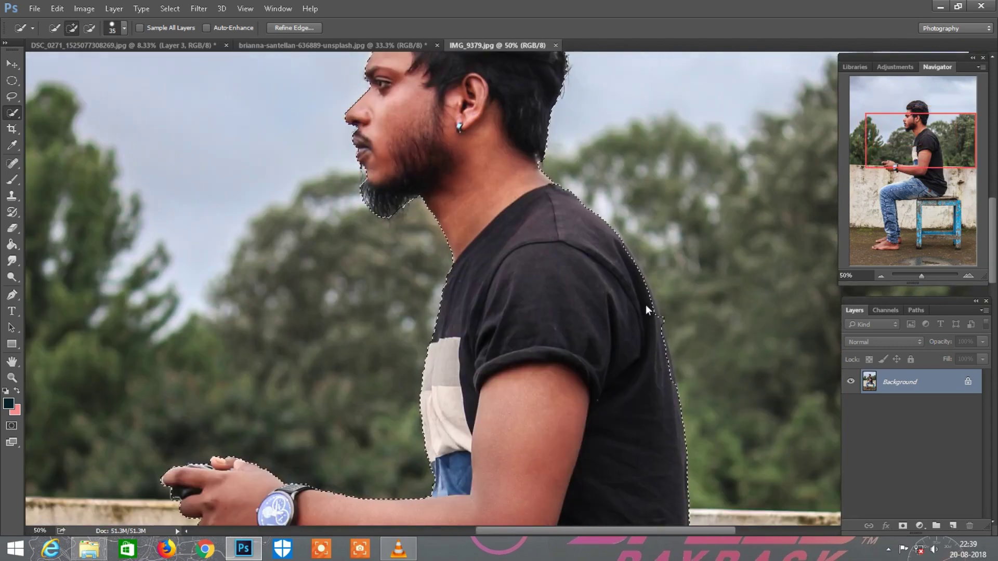
scroll(639, 292, down, 2)
scroll(668, 320, right, 2)
scroll(657, 304, up, 1)
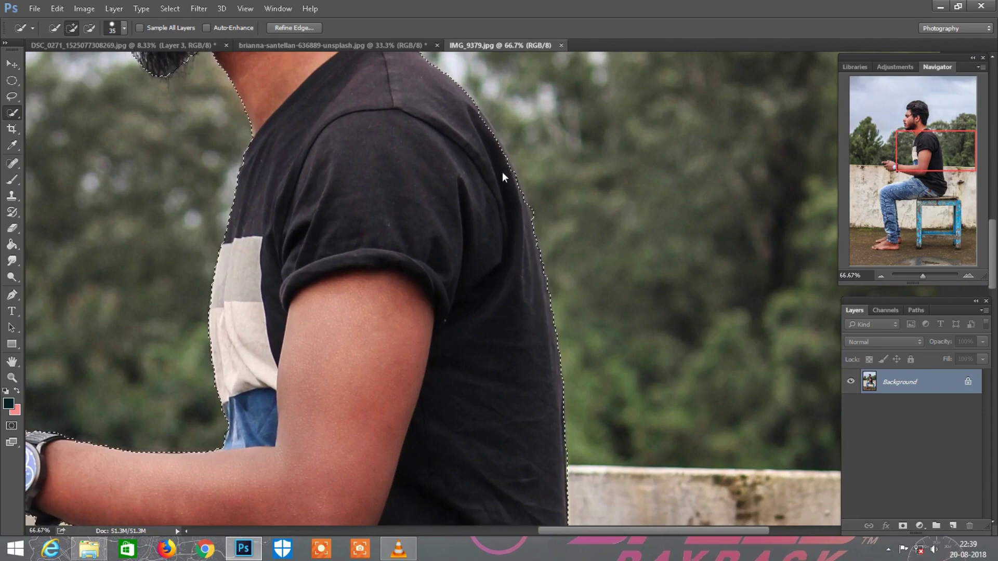
scroll(592, 320, down, 2)
scroll(591, 321, down, 1)
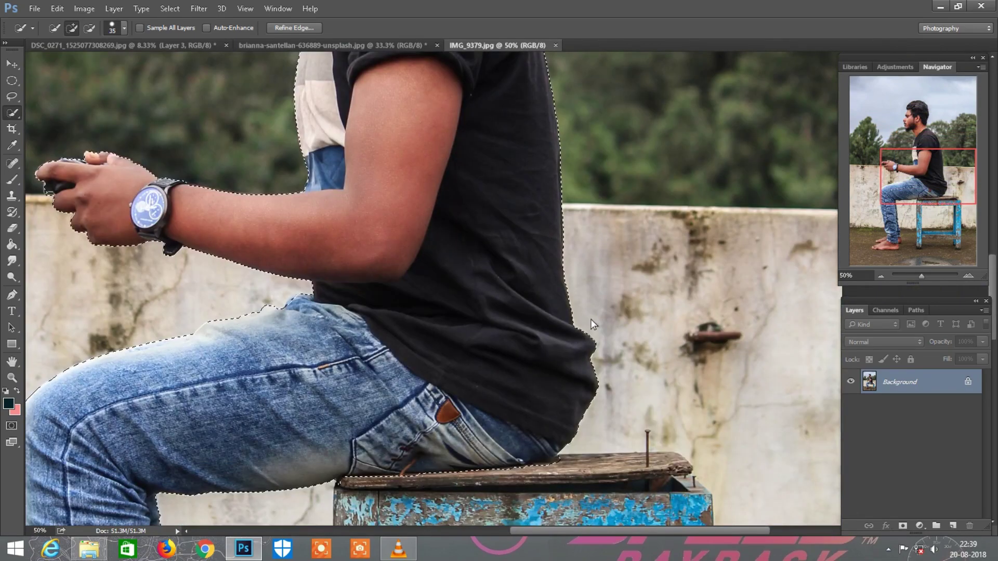
scroll(83, 115, up, 6)
scroll(83, 115, left, 2)
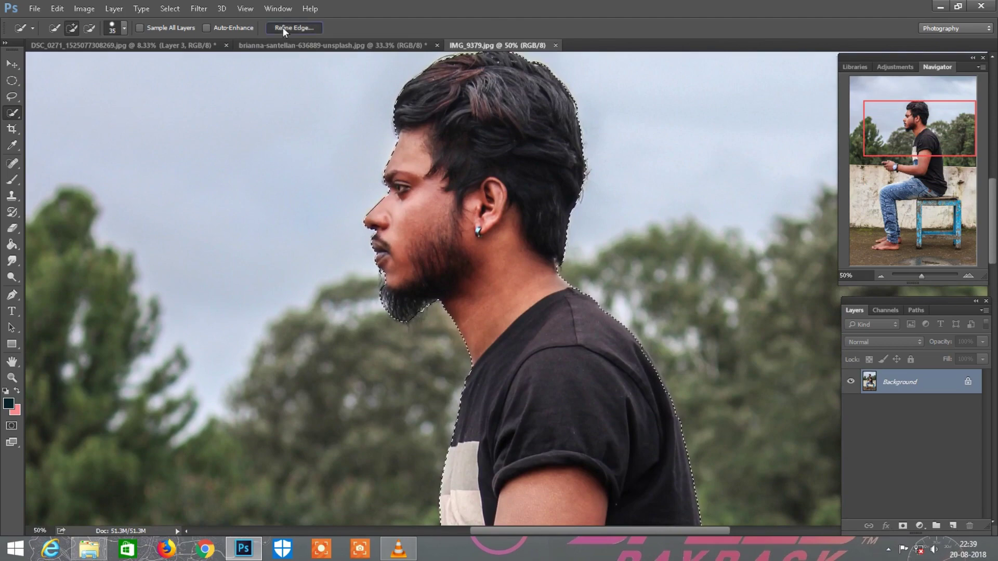
In Refine Edge, paint the Refine Radius brush along the hair and apply
click(283, 28)
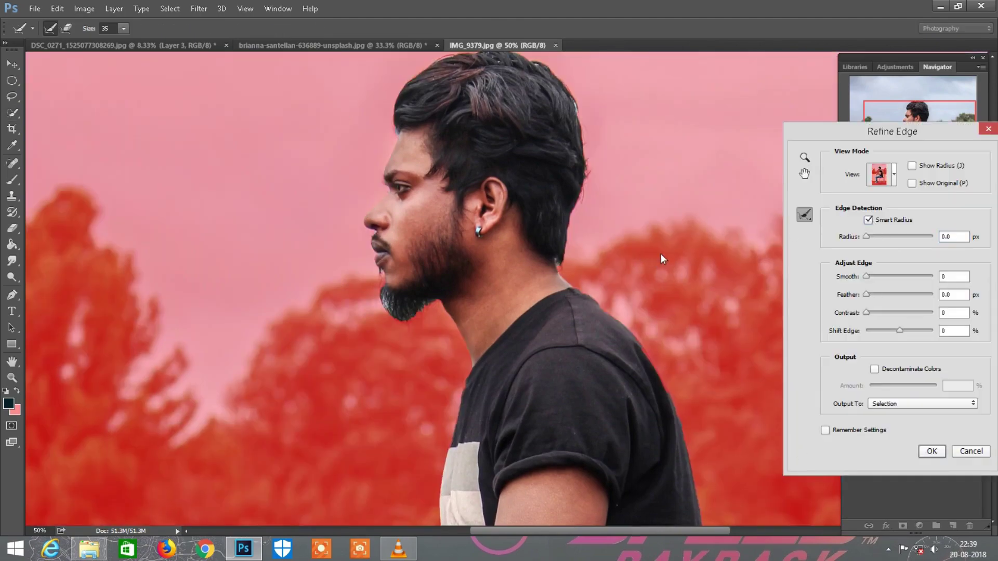
scroll(451, 333, up, 1)
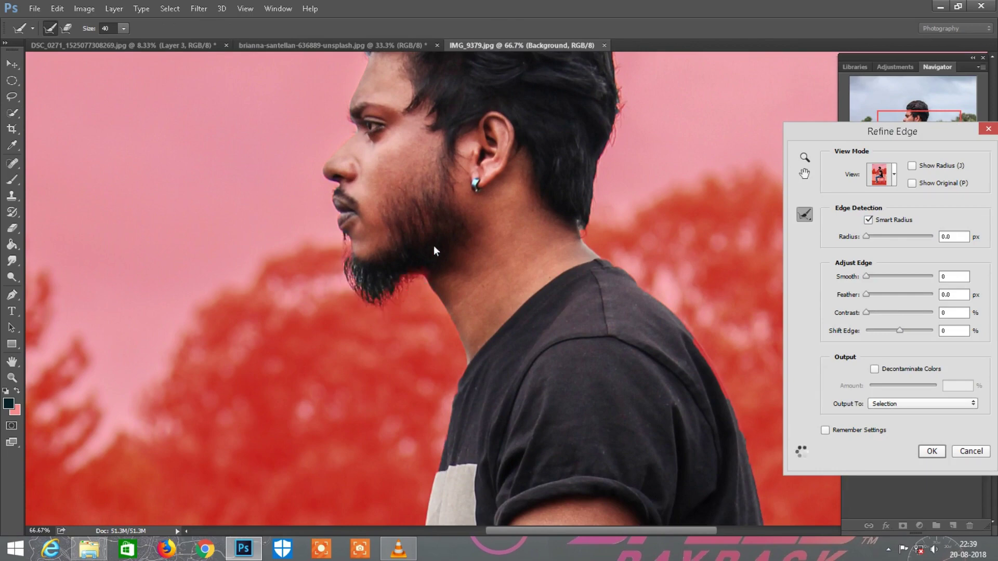
scroll(433, 246, down, 1)
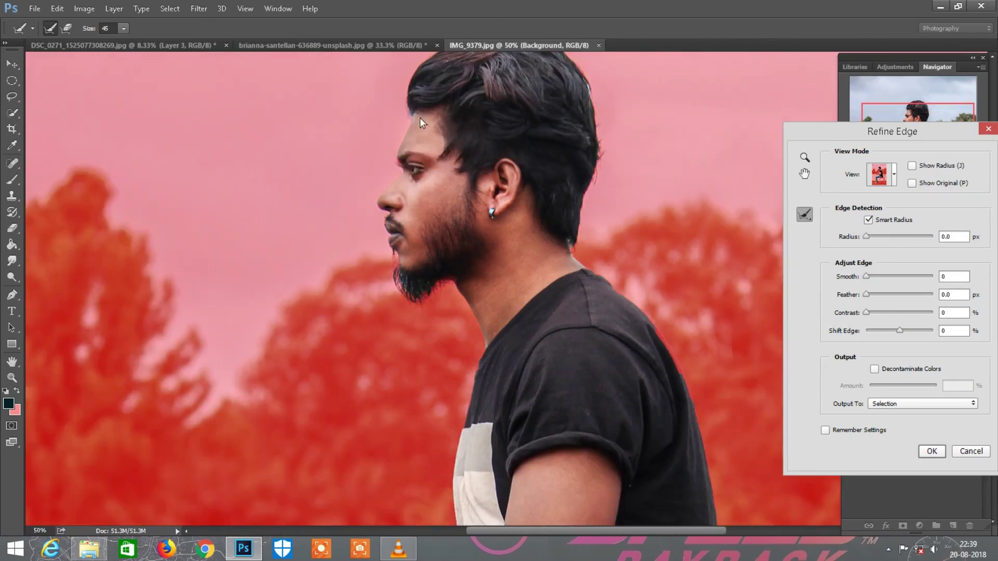
scroll(420, 122, up, 2)
key(bracketright)
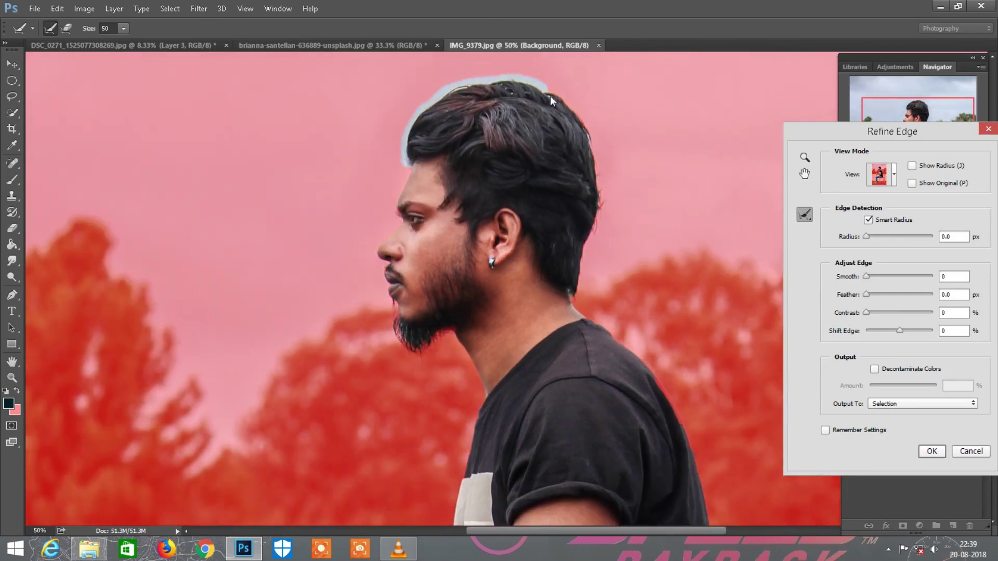
drag(580, 259, 576, 298)
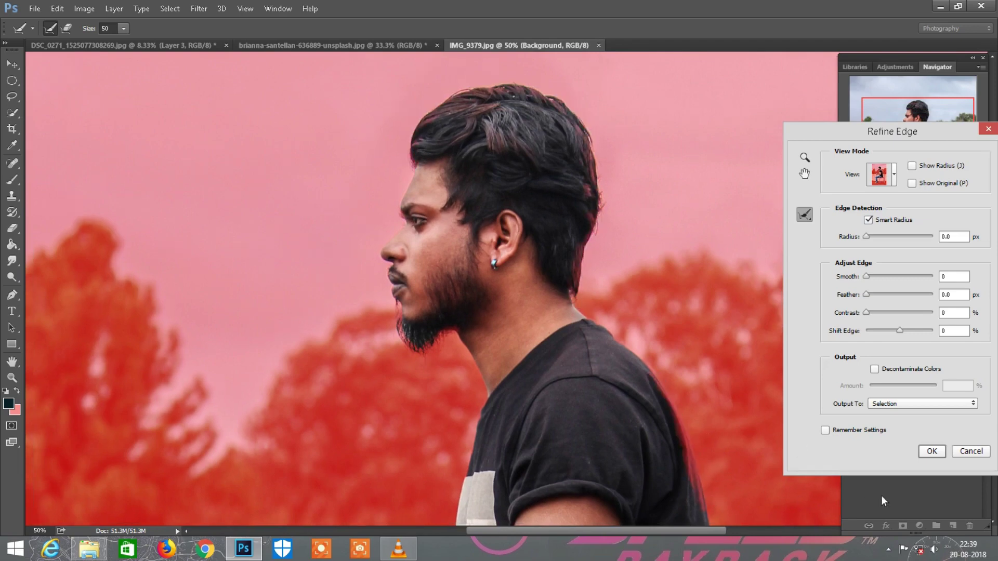
click(926, 453)
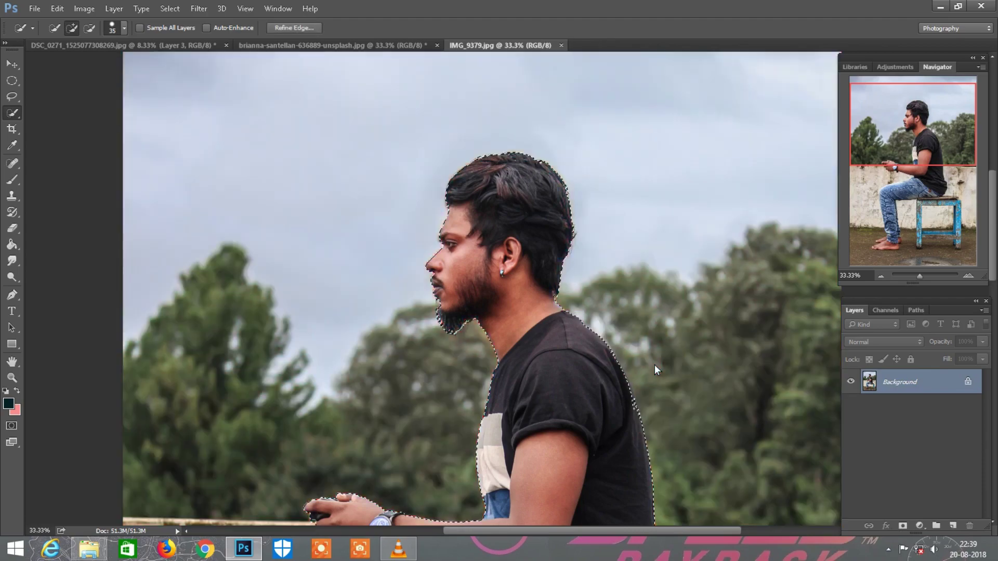
Move-drag the selected man into the DSC_0271 bedroom composite as Layer 4
scroll(653, 364, up, 1)
scroll(621, 307, up, 1)
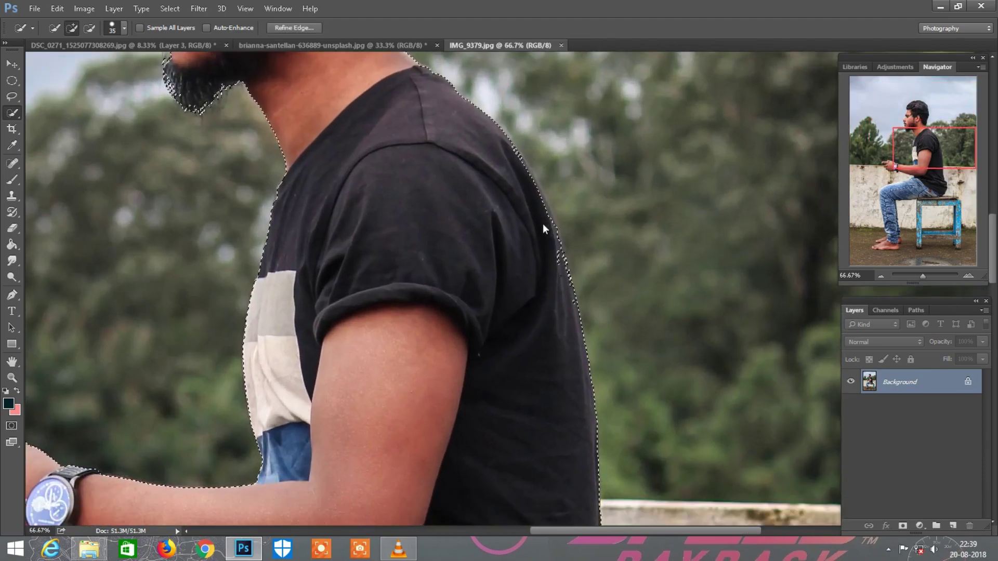
scroll(513, 244, down, 1)
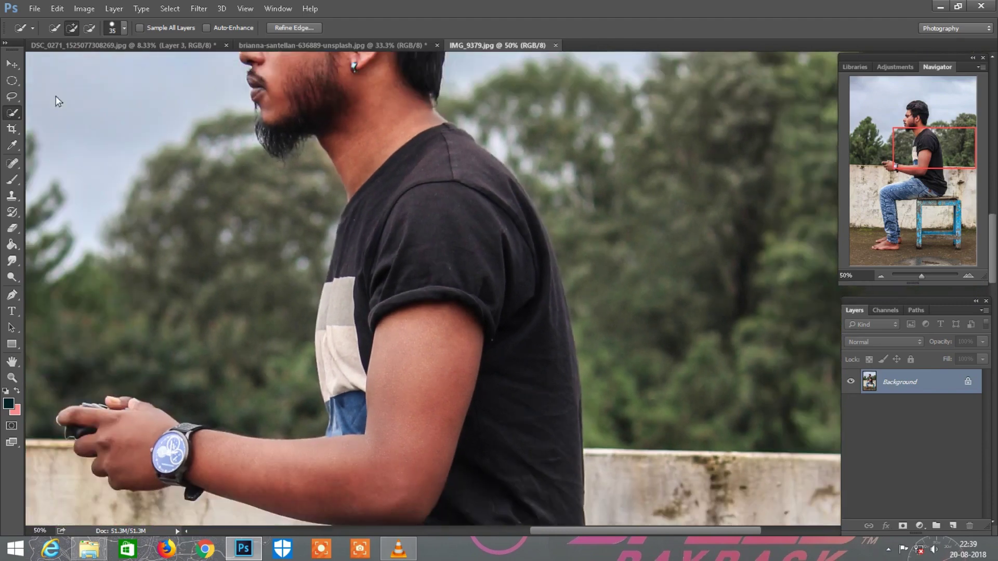
key(v)
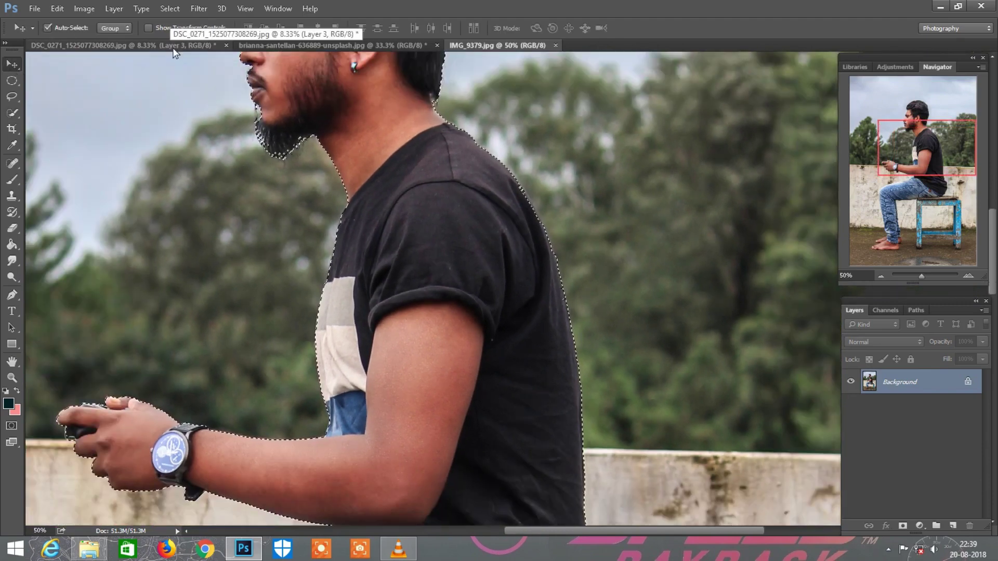
mouse_move(313, 129)
mouse_down()
mouse_move(208, 49)
mouse_move(545, 270)
mouse_move(587, 285)
mouse_up()
In Camera Raw, raise the man's Clarity to about +54, deepen Blacks and lift Shadows
click(199, 9)
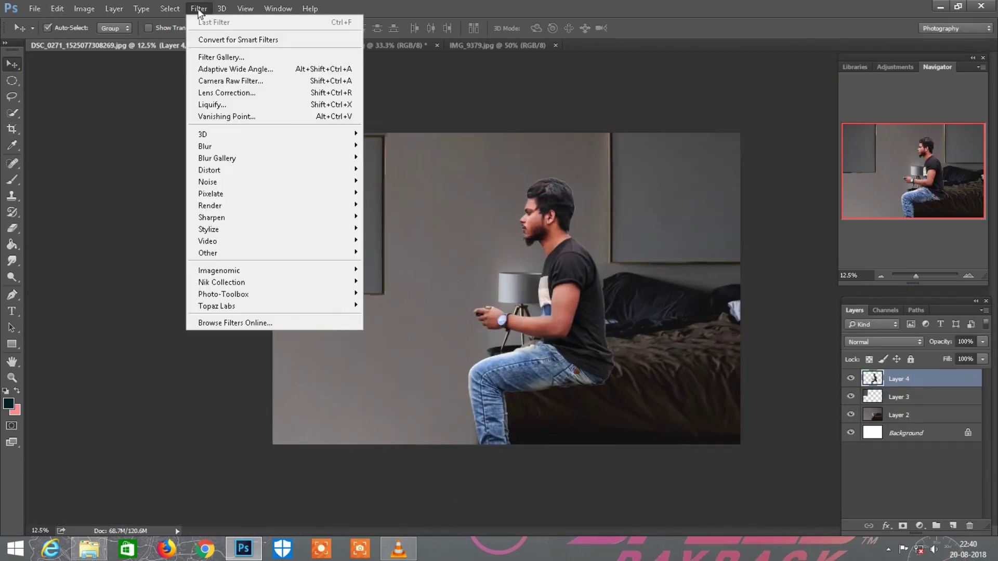
click(216, 81)
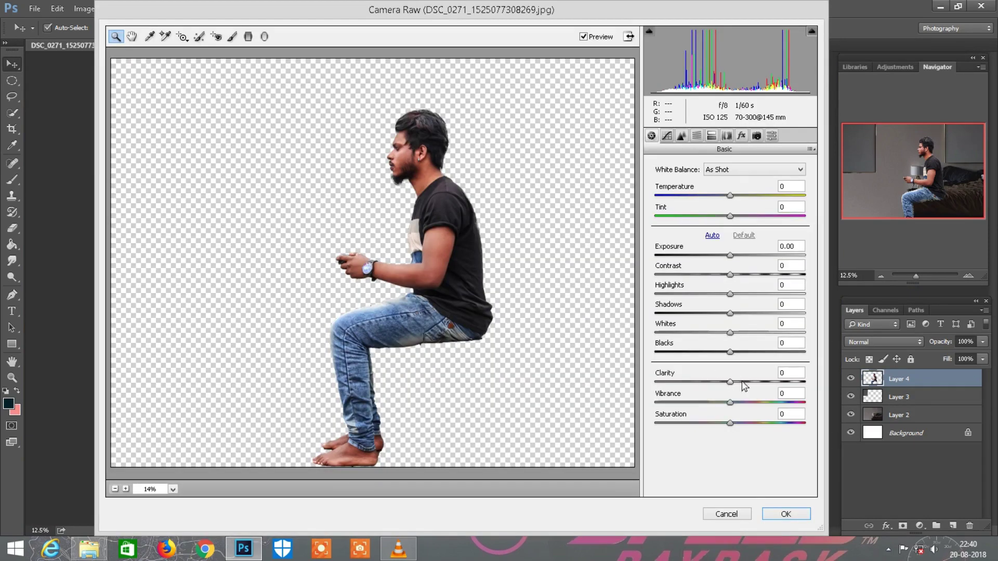
click(746, 382)
drag(747, 385, 772, 385)
drag(732, 358, 718, 357)
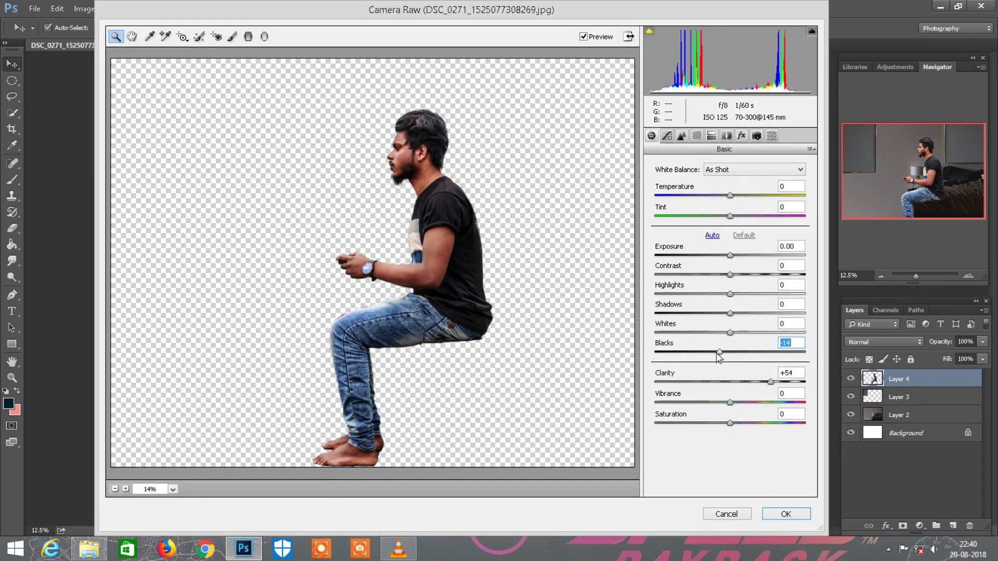
drag(734, 315, 778, 315)
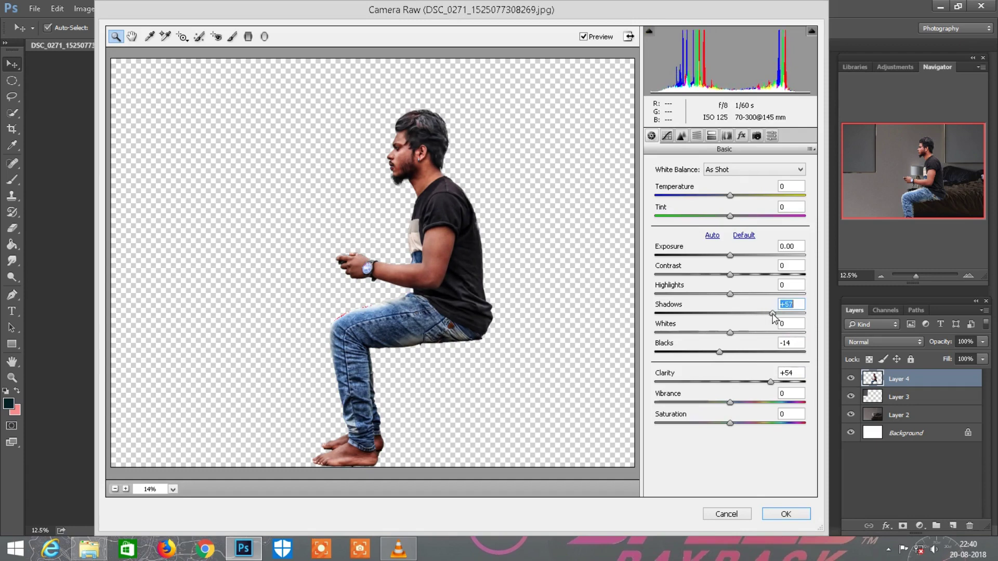
Lower Oranges saturation, set Yellows/Greens to -100, and apply the filter
click(697, 135)
drag(730, 244, 639, 266)
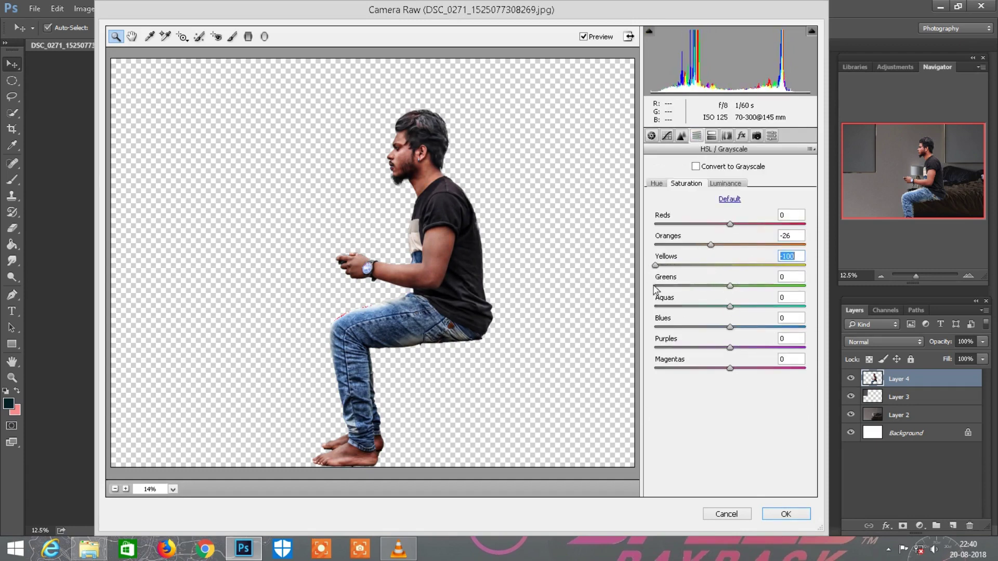
drag(722, 285, 627, 283)
click(779, 513)
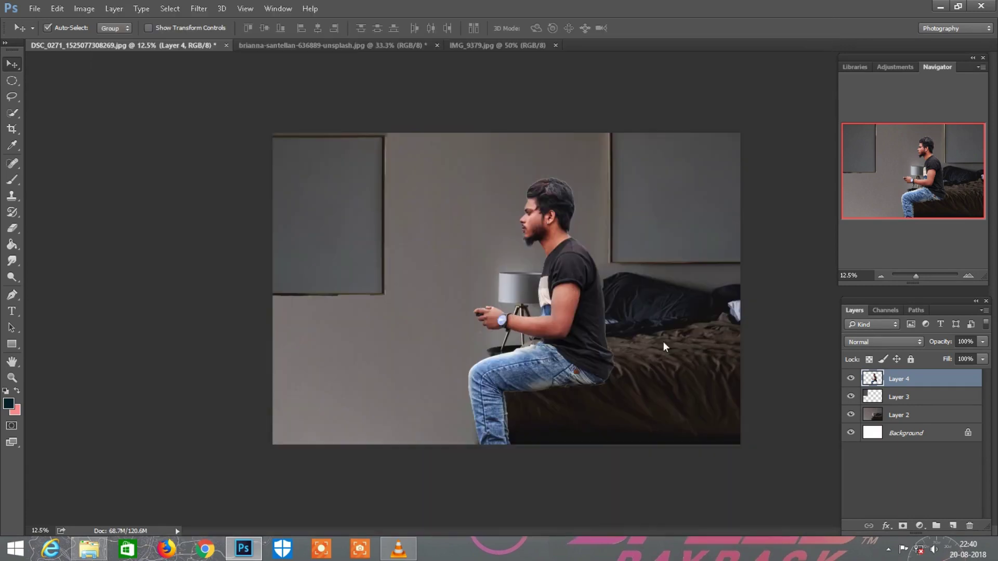
Scale the man proportionally to 90%, move him up-left, commit, and hide Layer 4
click(60, 9)
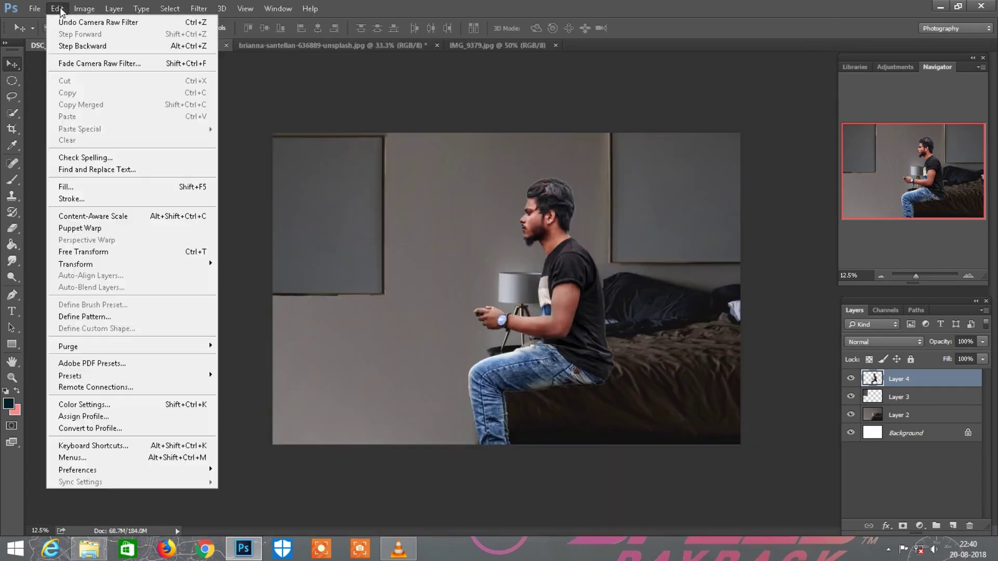
click(107, 252)
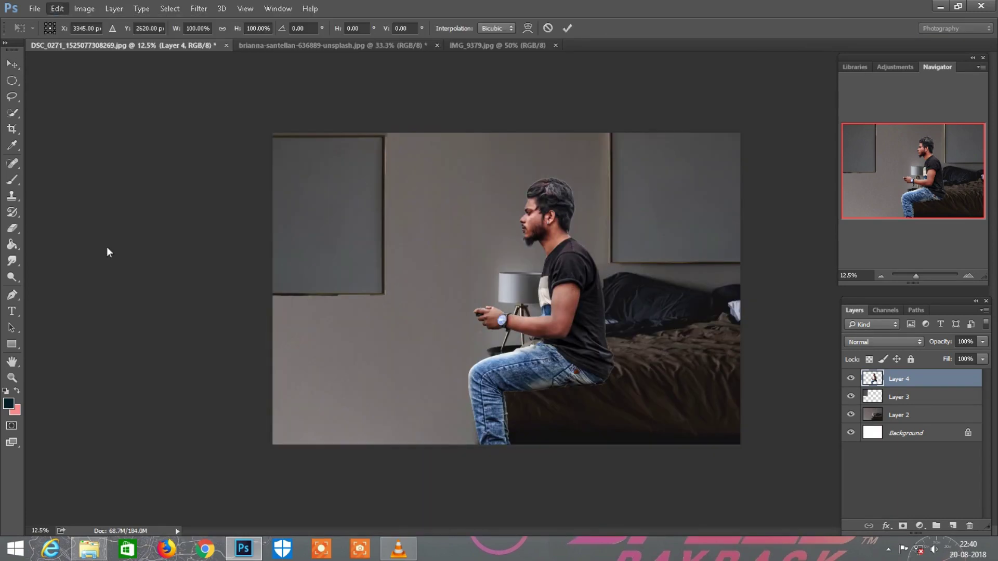
click(222, 28)
drag(236, 29, 231, 29)
drag(572, 304, 559, 271)
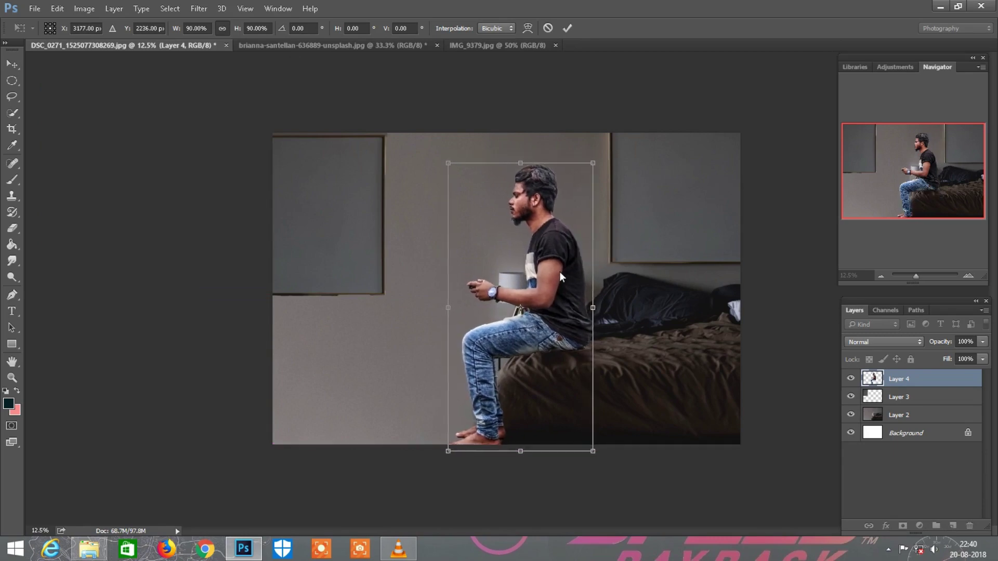
key(ctrl+plus)
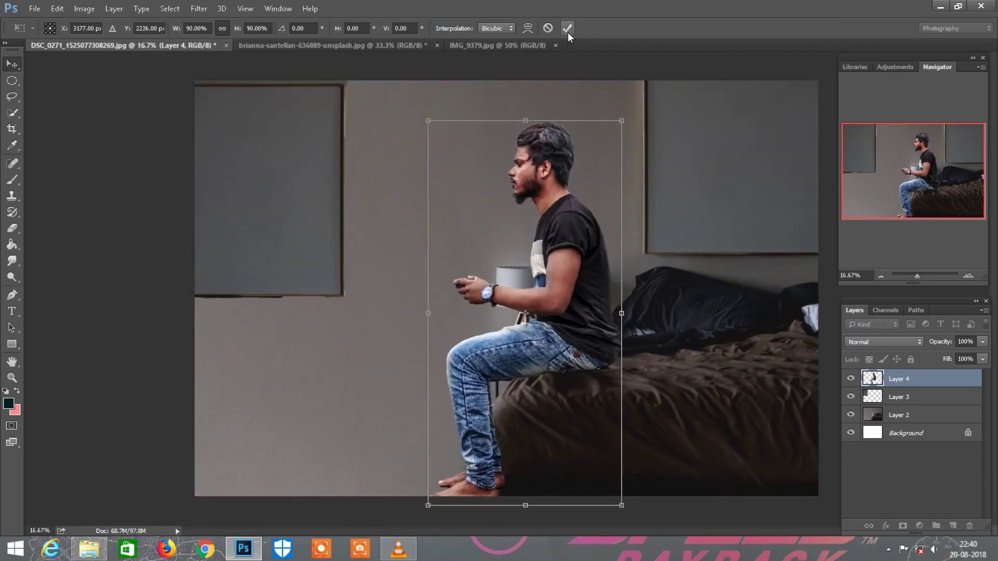
click(567, 31)
click(850, 378)
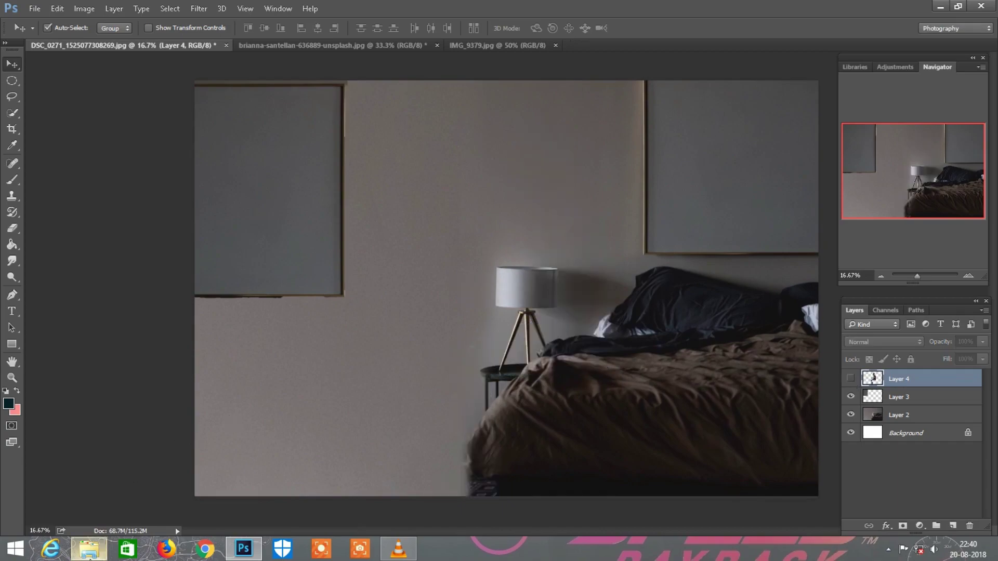
Open the joseph-albanese concrete room photo and close the brianna artwork photo without saving
click(89, 549)
click(541, 290)
mouse_move(824, 97)
mouse_down()
mouse_move(597, 69)
mouse_move(569, 159)
mouse_up()
click(397, 46)
right_click(396, 47)
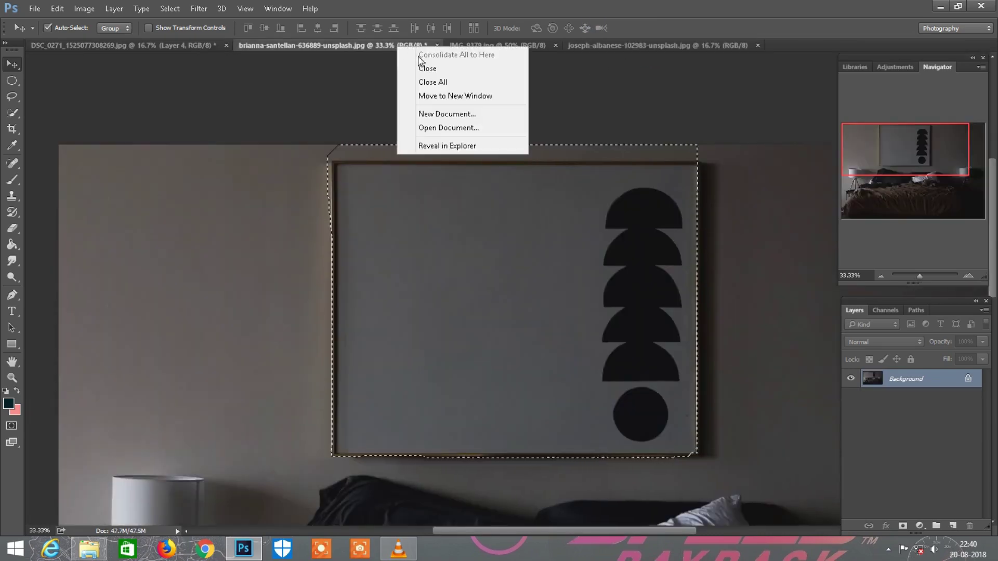
click(423, 64)
click(487, 212)
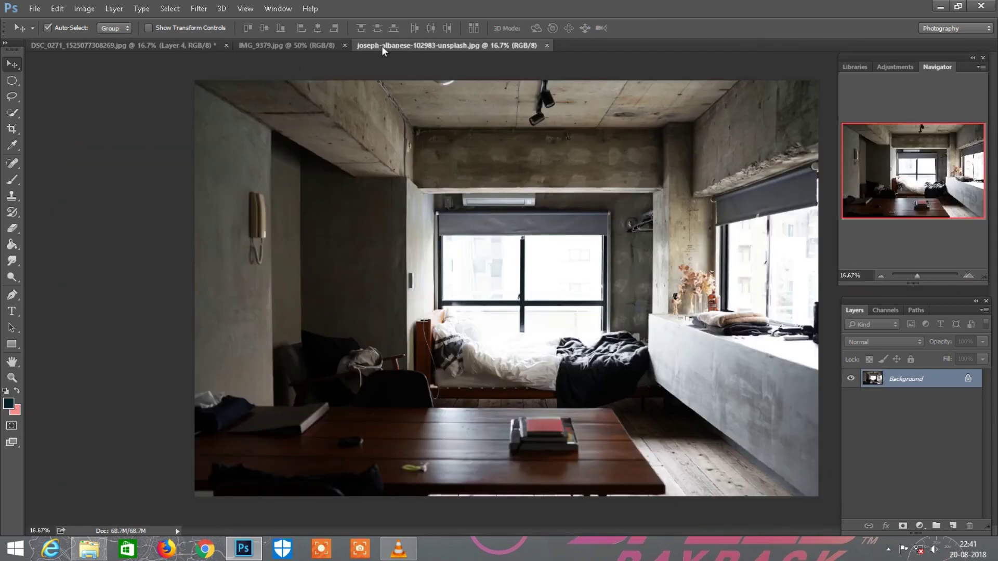
Camera Raw the room photo: Highlights -100, Clarity +41, Blacks -18, Shadows slightly up
click(194, 9)
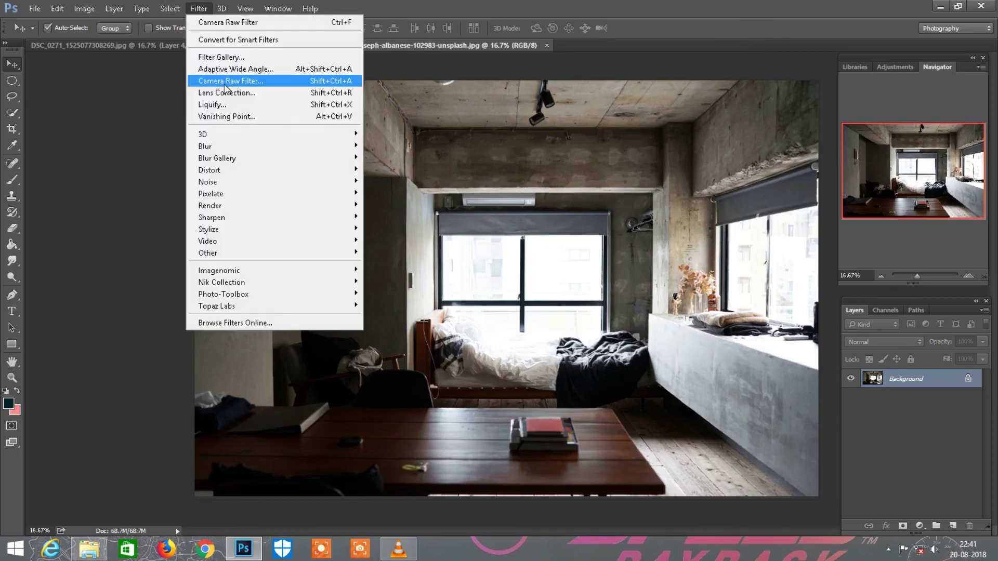
click(221, 86)
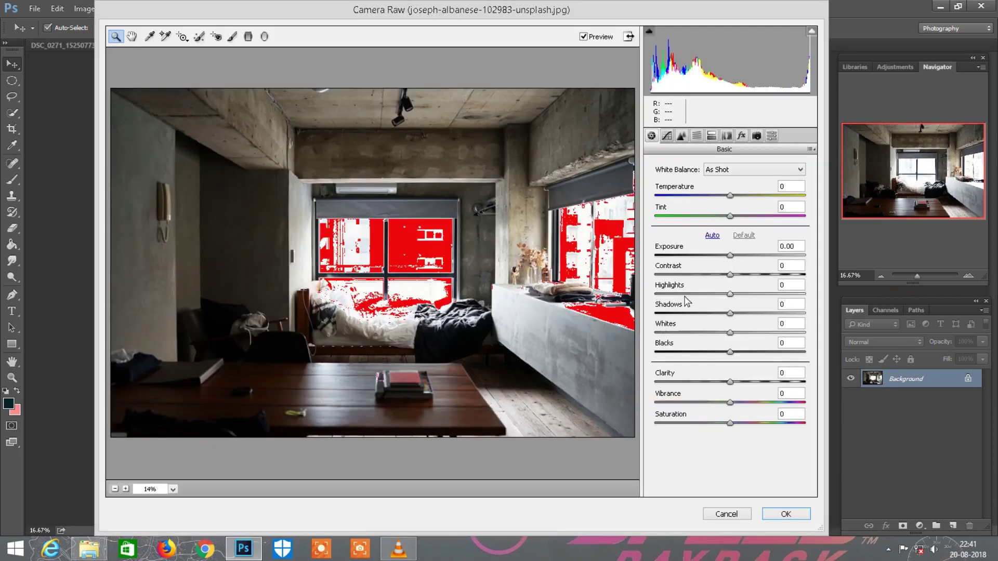
drag(729, 294, 635, 291)
drag(729, 381, 761, 382)
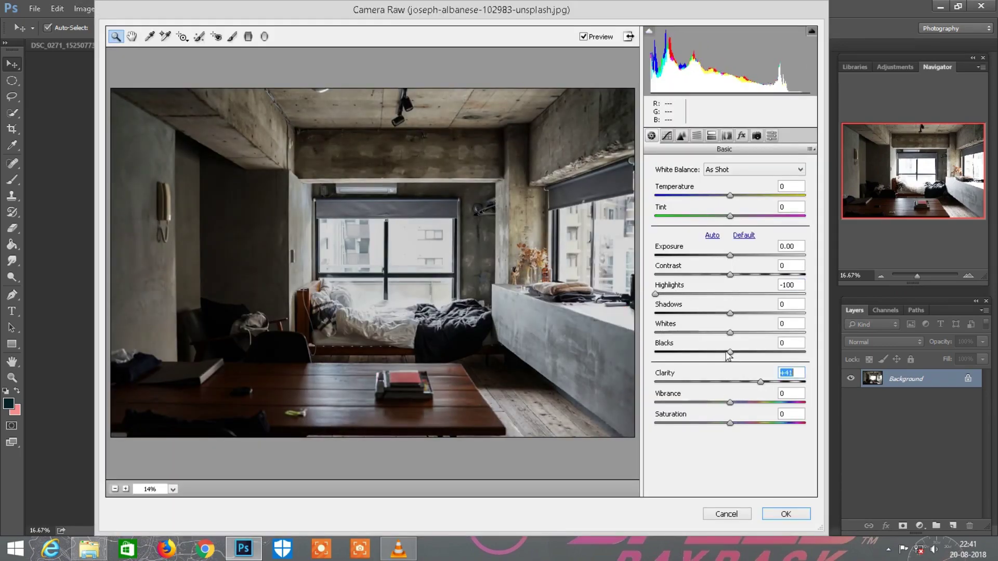
drag(729, 352, 715, 353)
drag(729, 313, 745, 313)
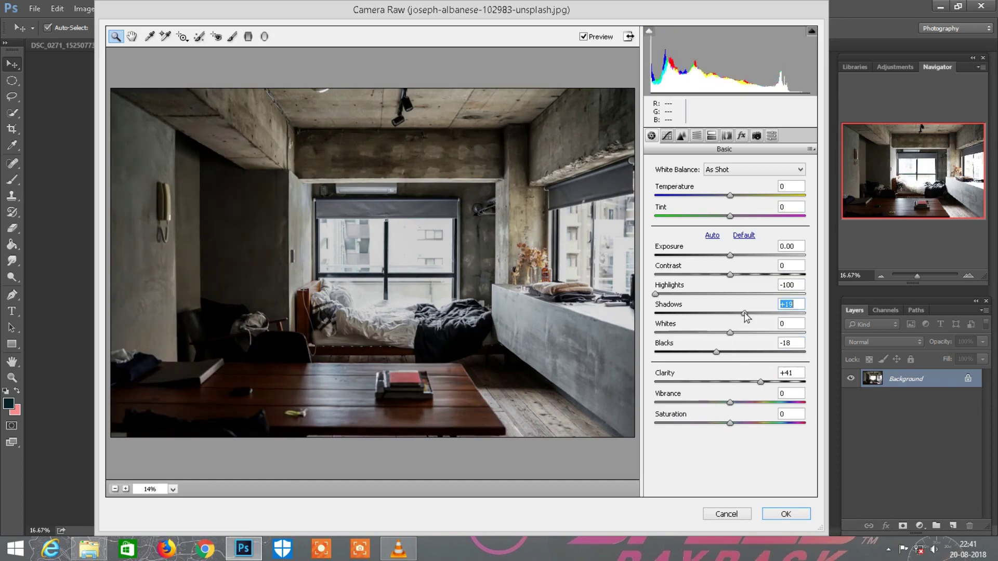
click(786, 514)
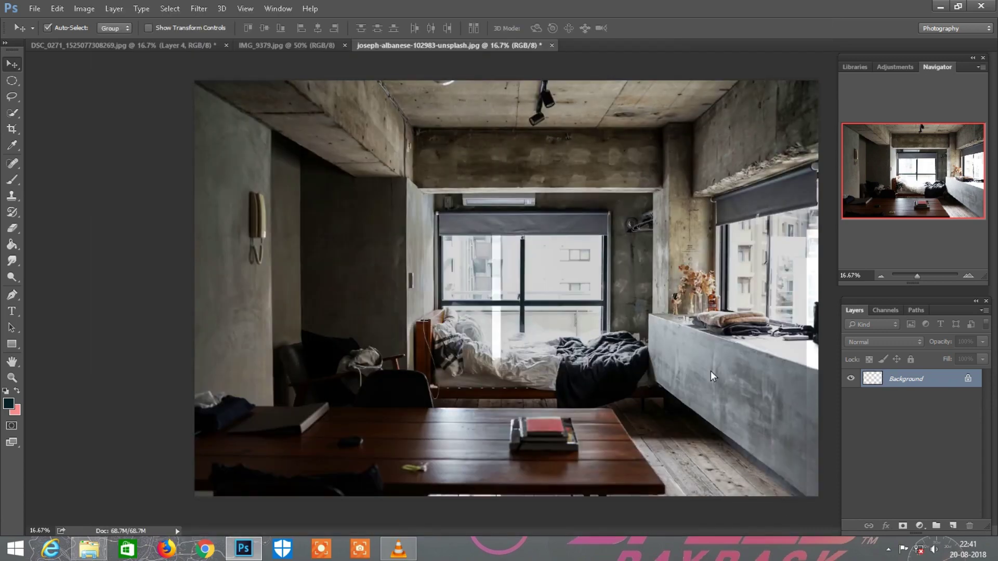
Flip the room photo horizontally and move its counter and towels into the bedroom as Layer 5
click(84, 9)
mouse_move(105, 123)
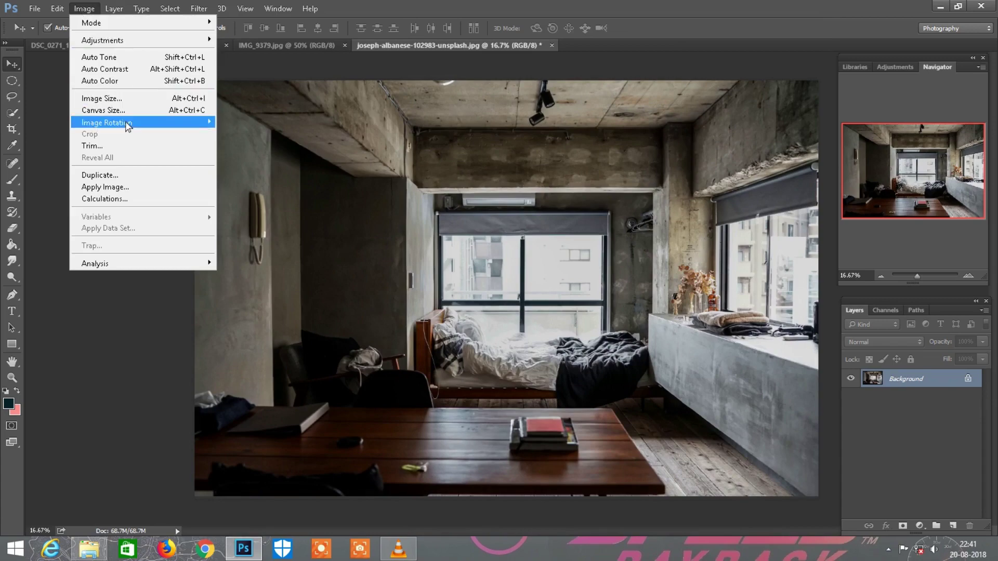
click(253, 177)
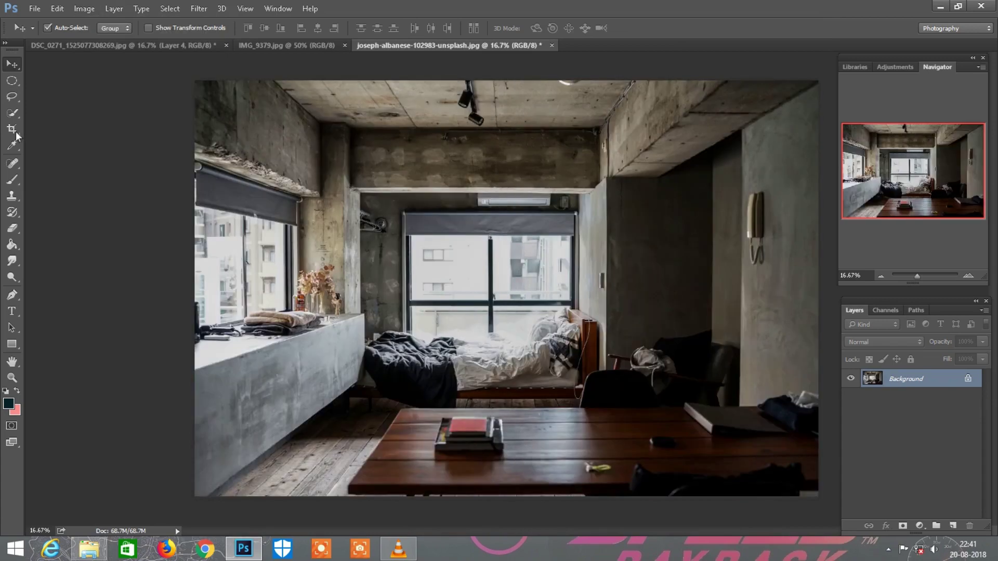
click(8, 116)
key(bracketright)
key(bracketright)
key(bracketright)
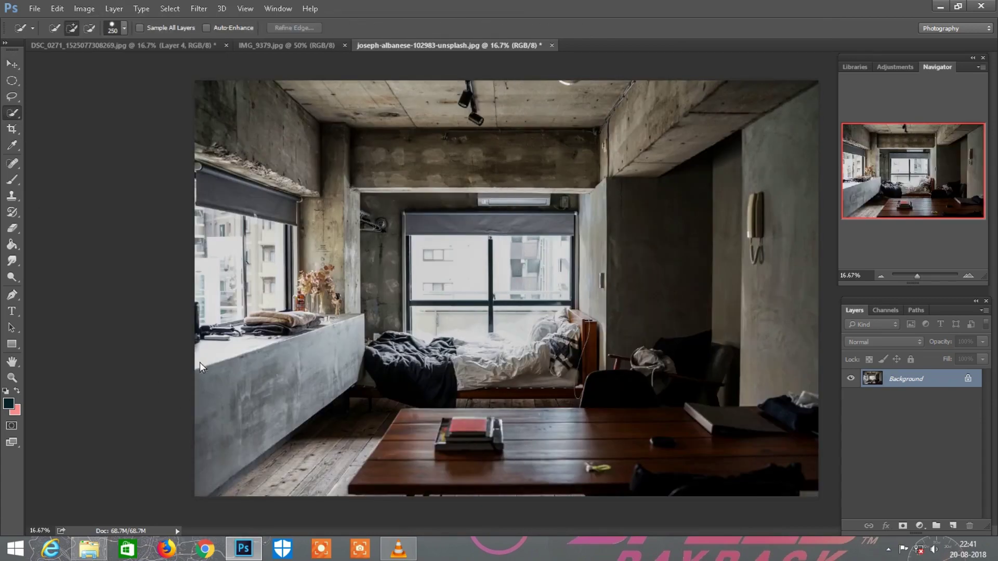
drag(200, 363, 211, 411)
drag(317, 332, 230, 348)
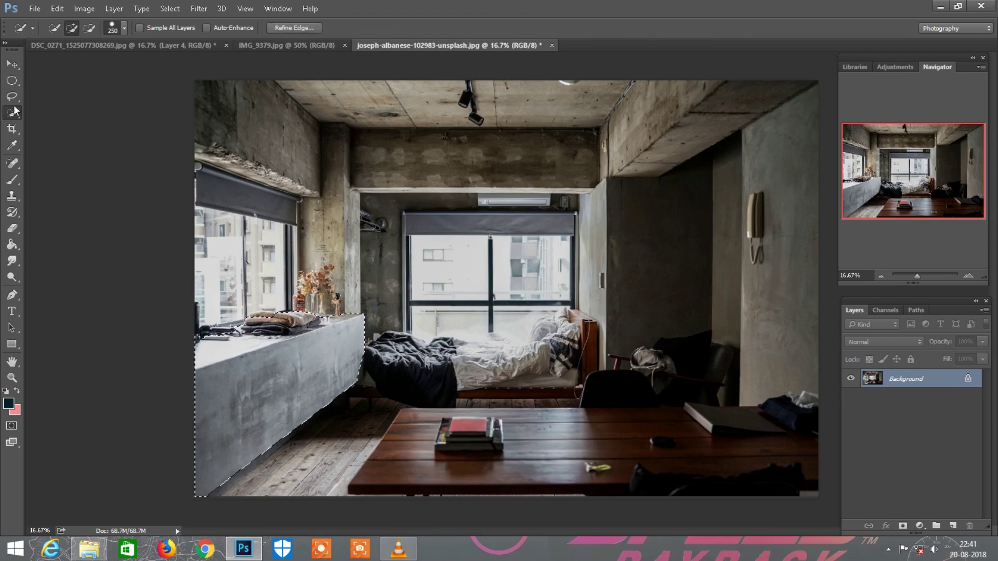
key(v)
mouse_move(229, 351)
mouse_down()
mouse_move(147, 46)
mouse_move(370, 348)
mouse_up()
Free-transform Layer 5: move the counter left, scale to about 164%/172%, nudge it up
click(57, 8)
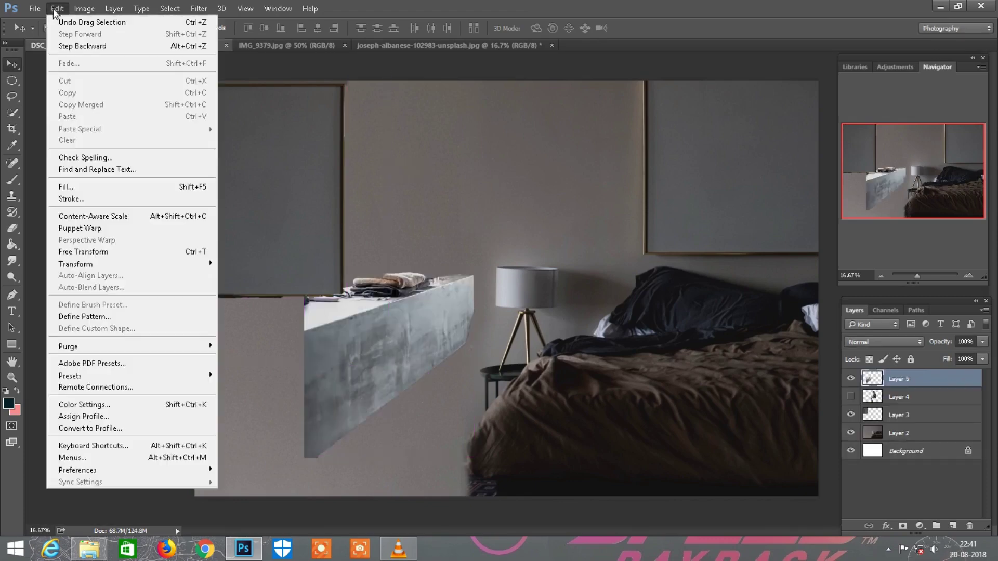
click(88, 251)
drag(319, 332, 198, 320)
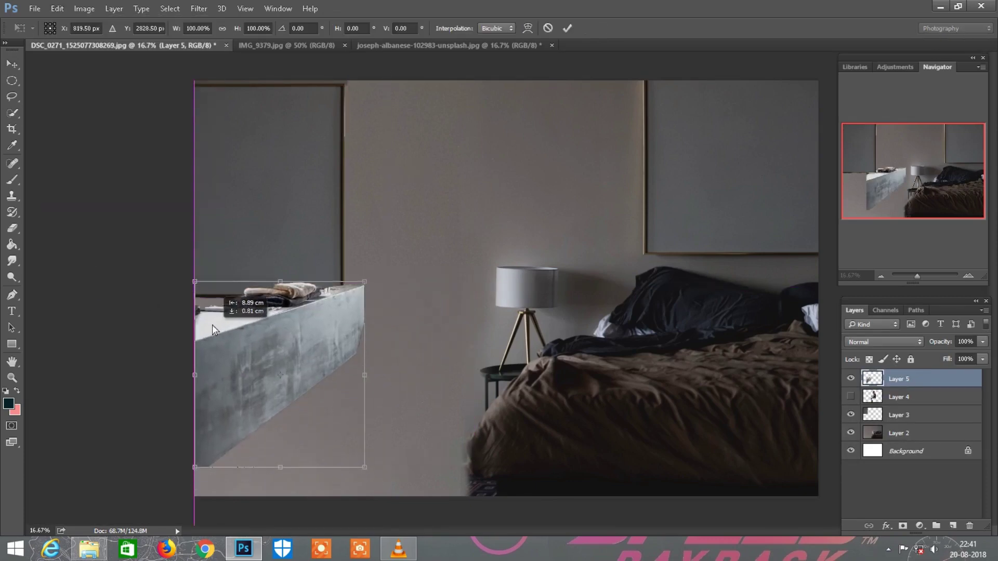
mouse_move(353, 445)
mouse_down()
mouse_move(470, 424)
mouse_move(482, 435)
mouse_up()
key(ctrl+minus)
key(ctrl+minus)
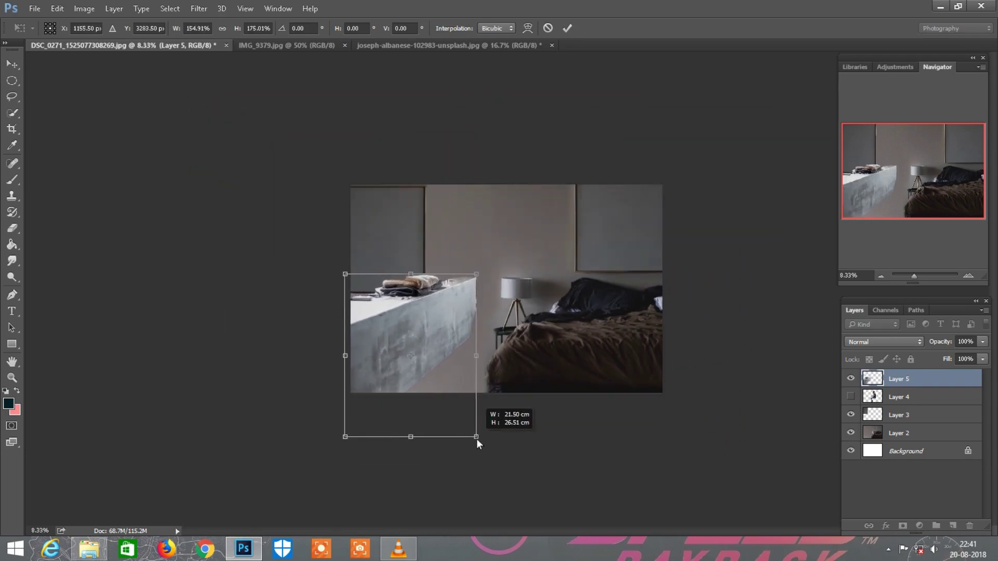
mouse_move(439, 335)
mouse_down()
mouse_move(423, 330)
mouse_move(424, 356)
mouse_up()
key(ctrl+plus)
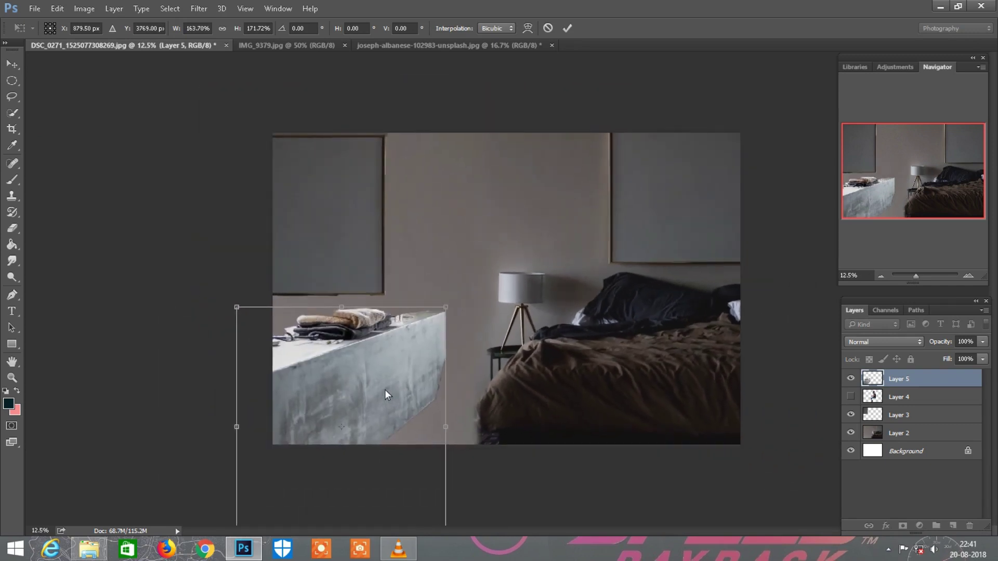
mouse_move(385, 388)
mouse_down()
mouse_move(389, 371)
mouse_move(393, 383)
mouse_up()
Commit the counter's transform and quick-select its concrete front face
click(567, 28)
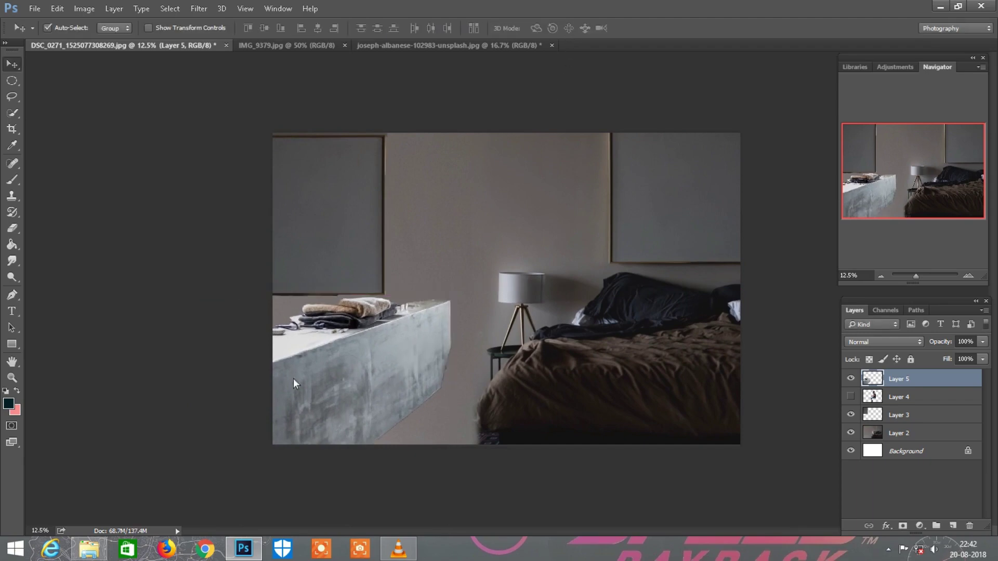
click(15, 112)
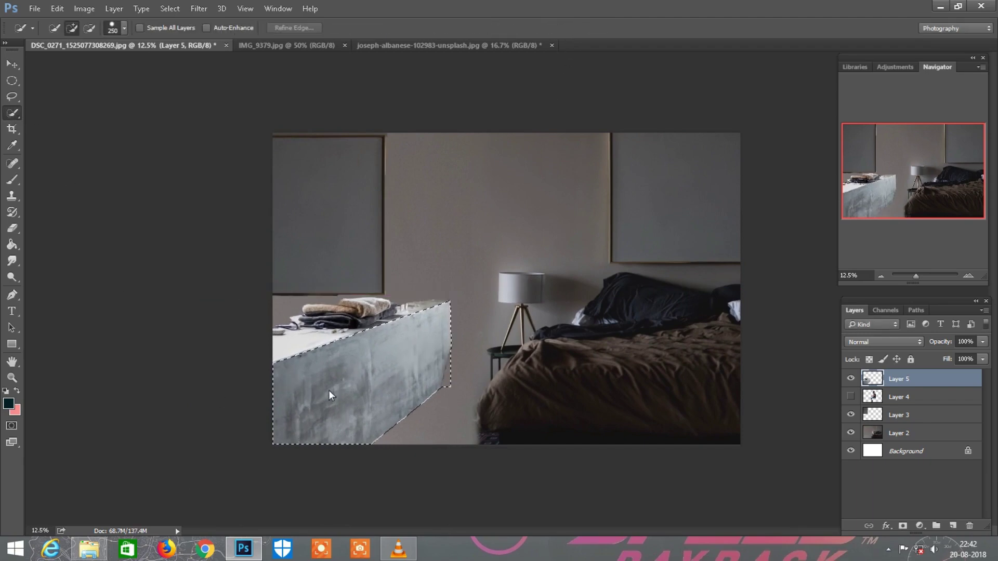
drag(371, 394, 357, 390)
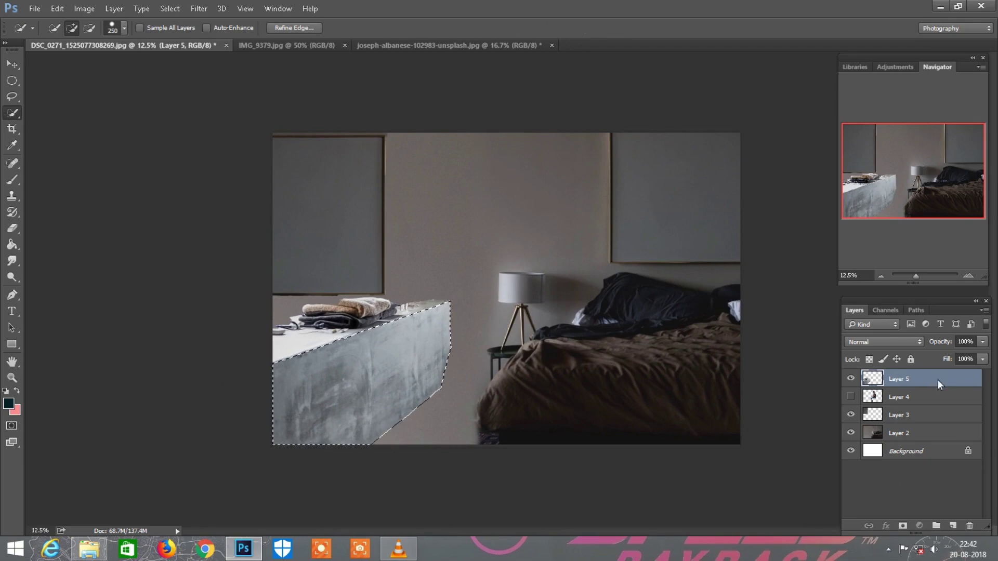
drag(937, 379, 953, 526)
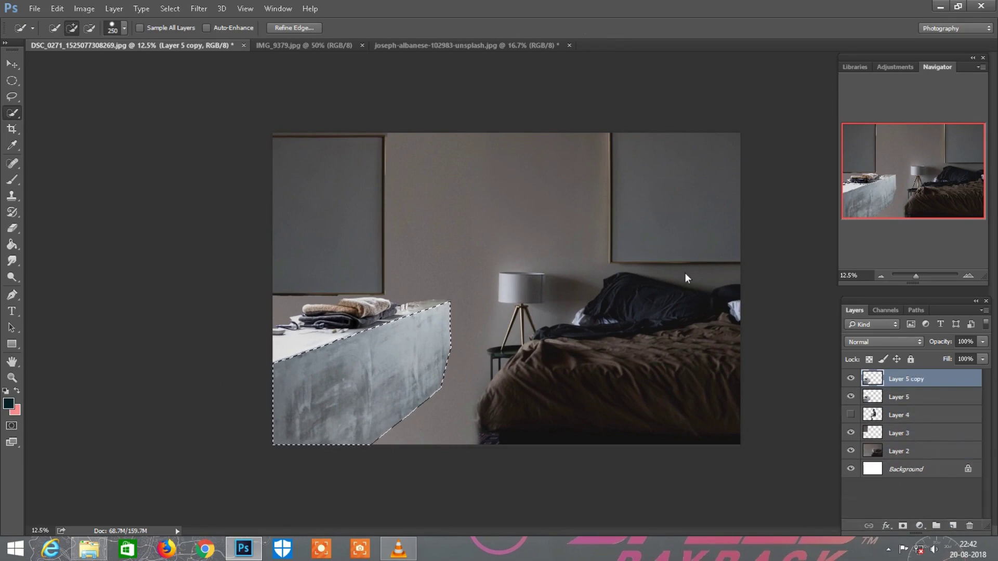
key(ctrl+plus)
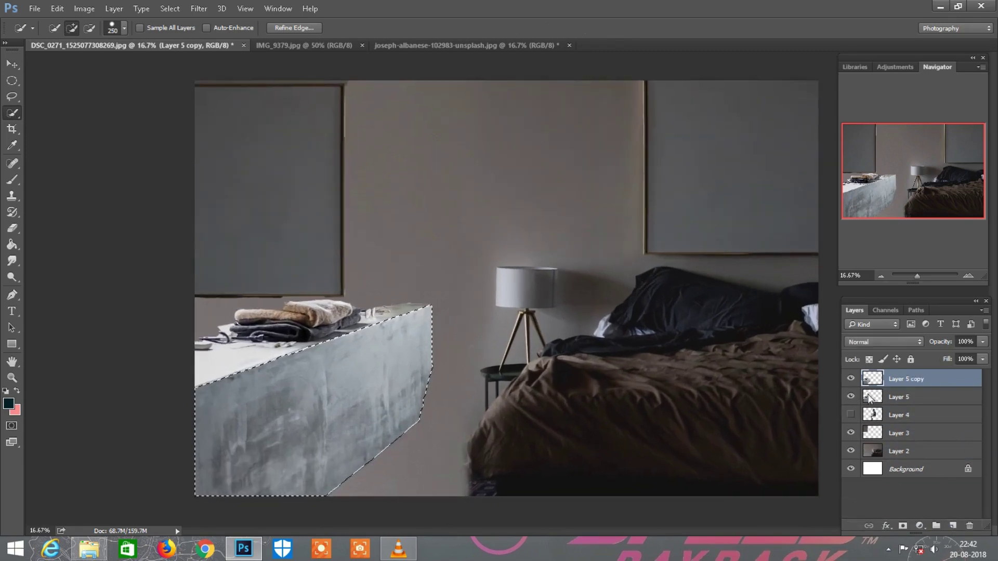
Copy the front face from Layer 5 onto Layer 6, deselect, and raise the copy upward
click(969, 525)
key(ctrl+shift+alt+n)
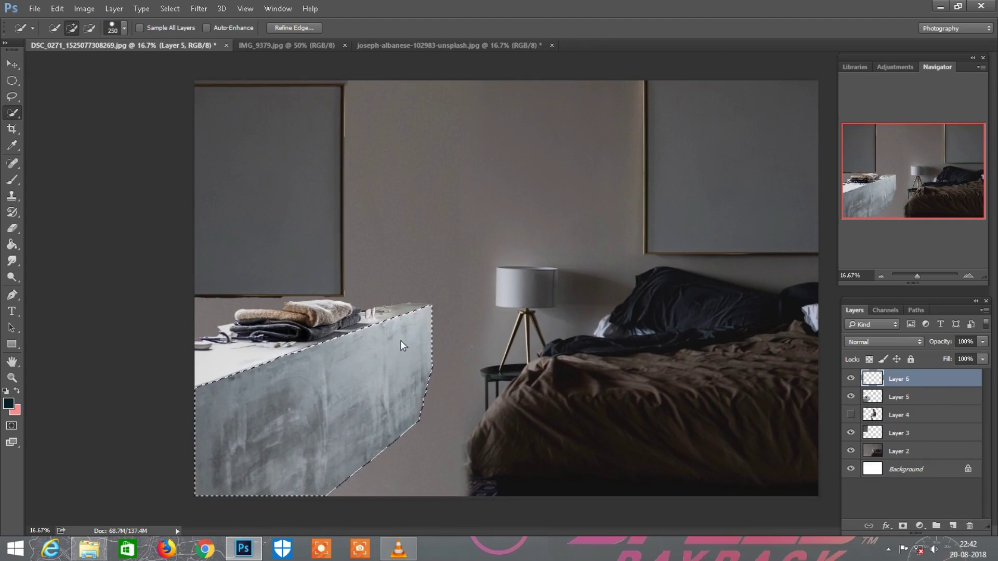
key(ctrl+d)
click(17, 65)
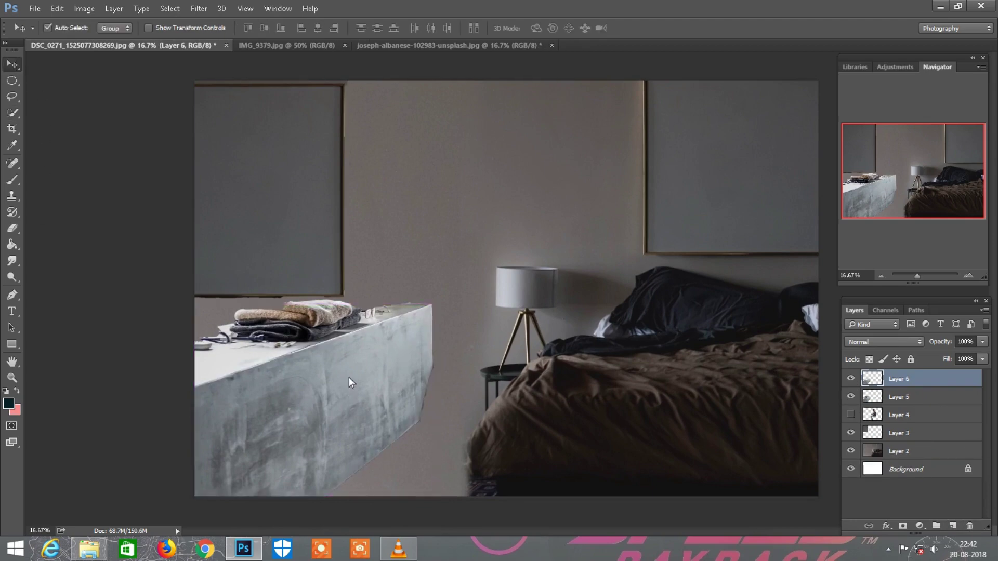
drag(348, 382, 350, 312)
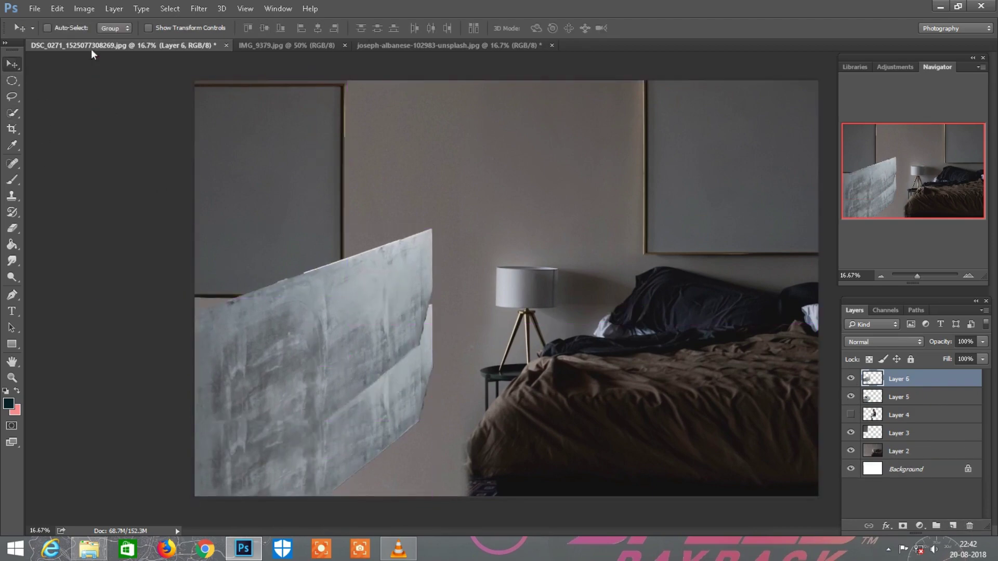
click(57, 8)
Free Transform Layer 6's concrete texture, pulling its corners into a slanted counter-top perspective
click(100, 250)
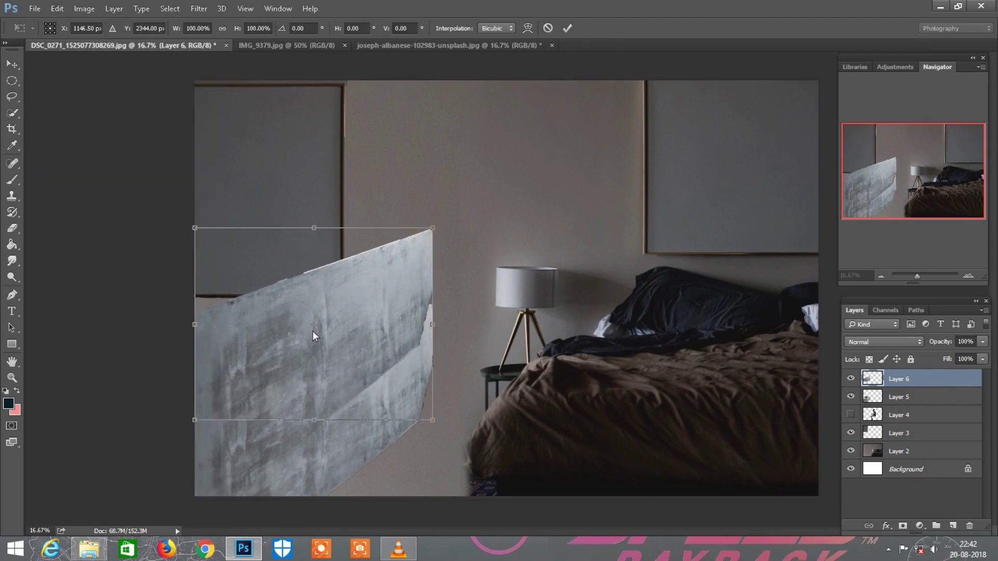
drag(195, 228, 160, 239)
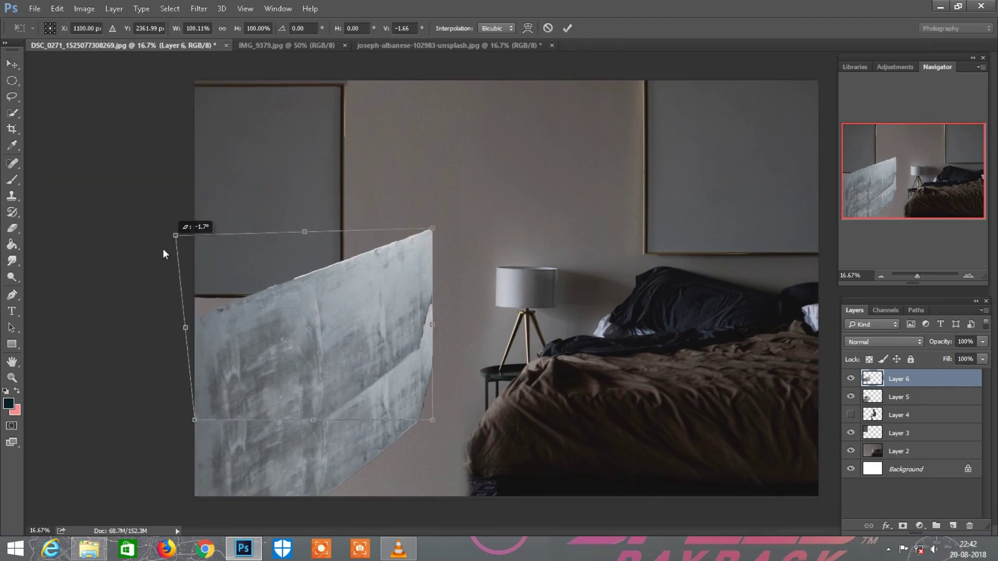
drag(432, 228, 295, 296)
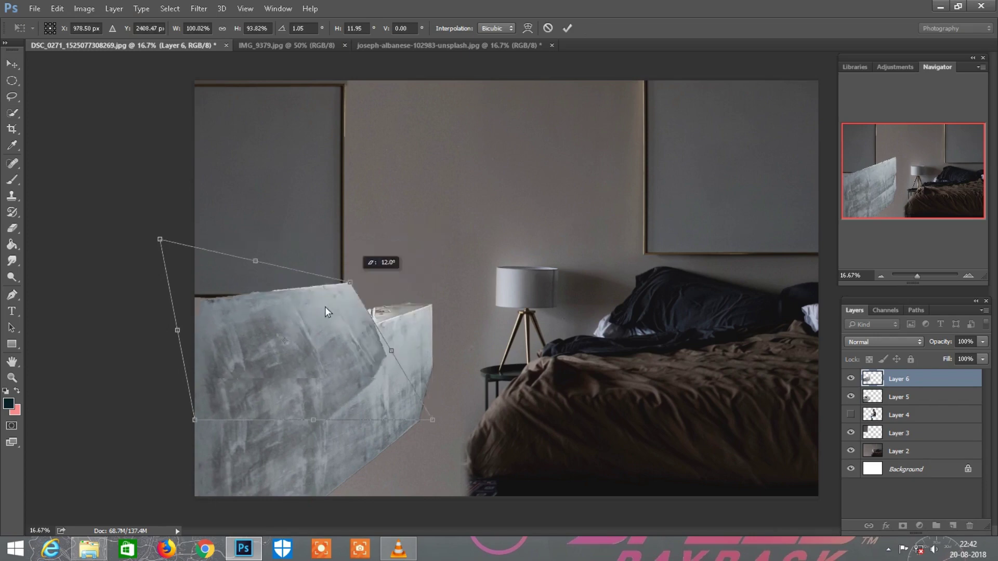
key(ctrl+plus)
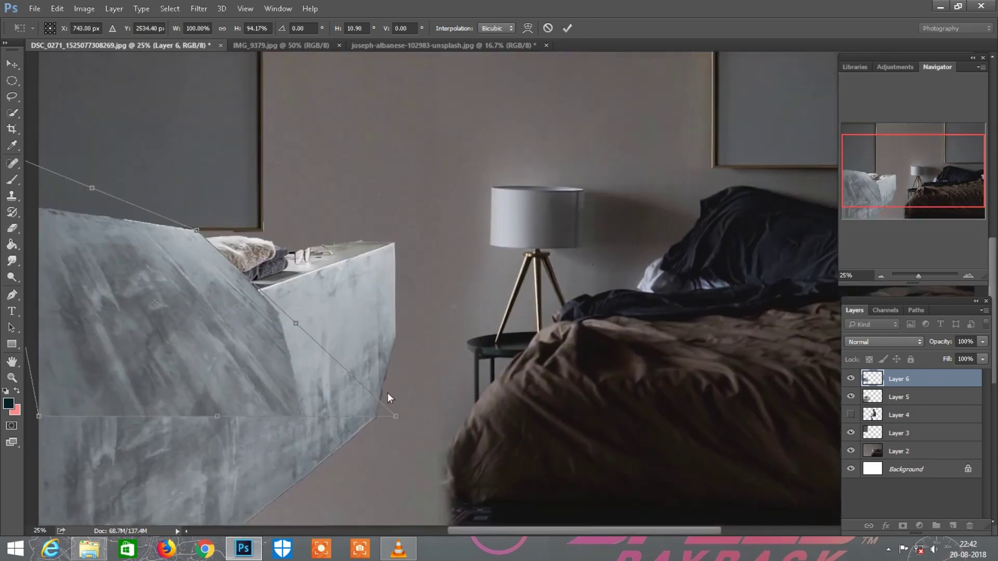
drag(395, 366, 404, 283)
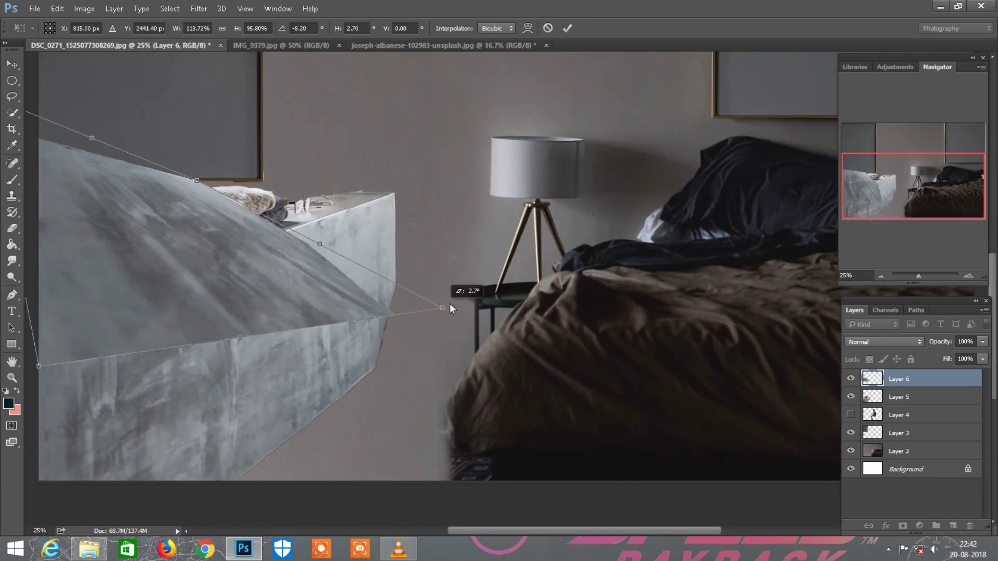
key(ctrl+minus)
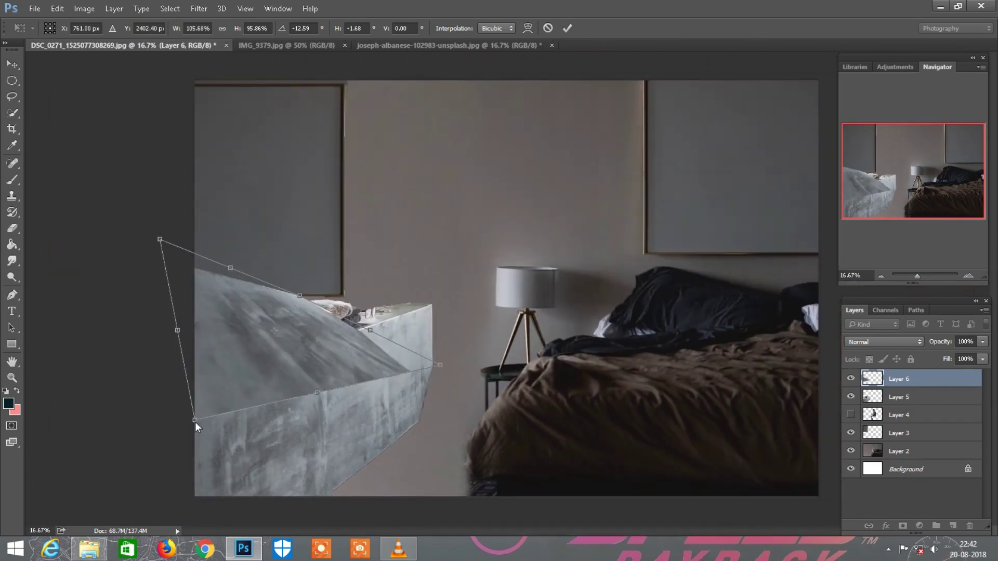
drag(195, 422, 303, 398)
drag(160, 239, 47, 267)
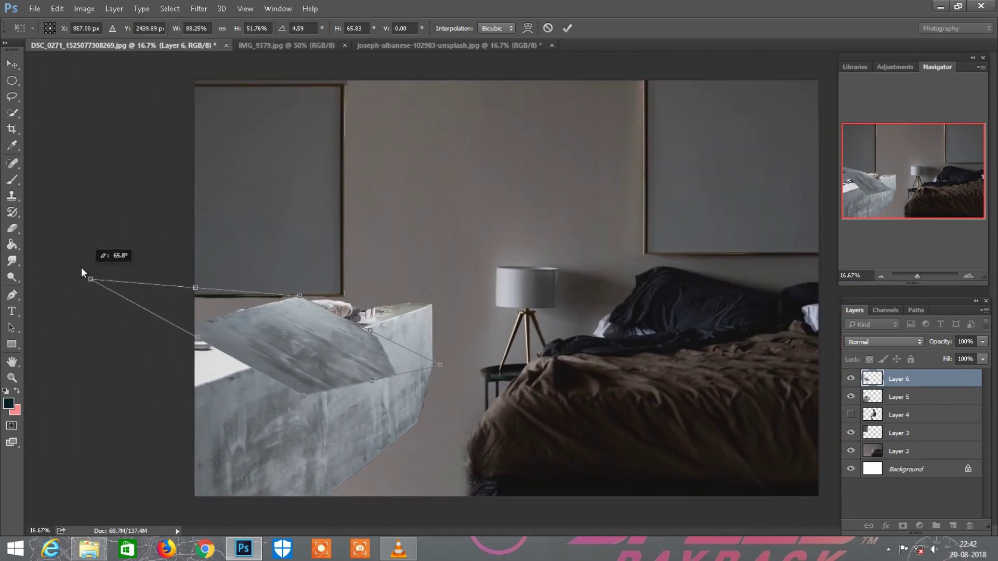
Refine the top surface corners to meet the counter's back and front edges, then commit
key(ctrl+plus)
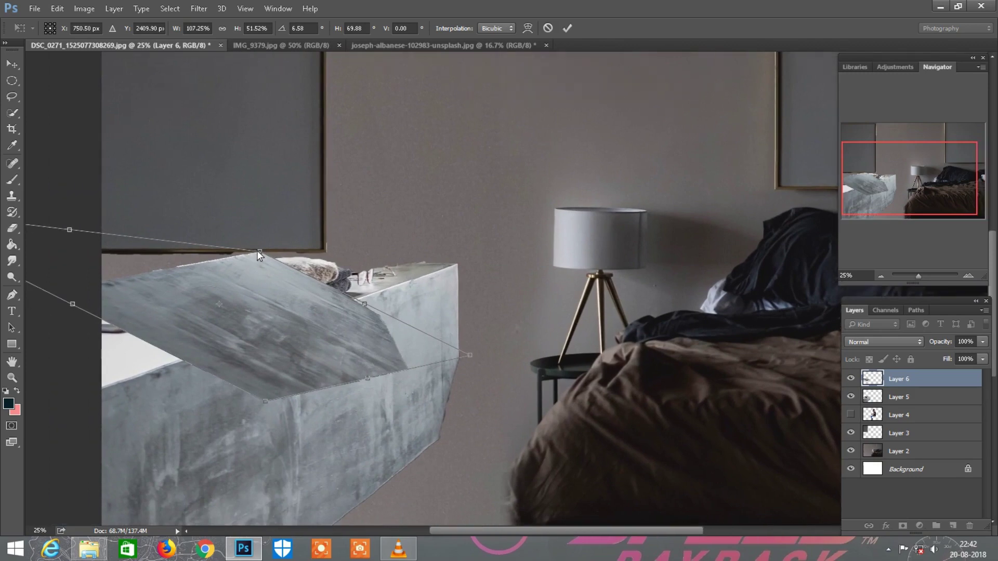
drag(259, 251, 274, 250)
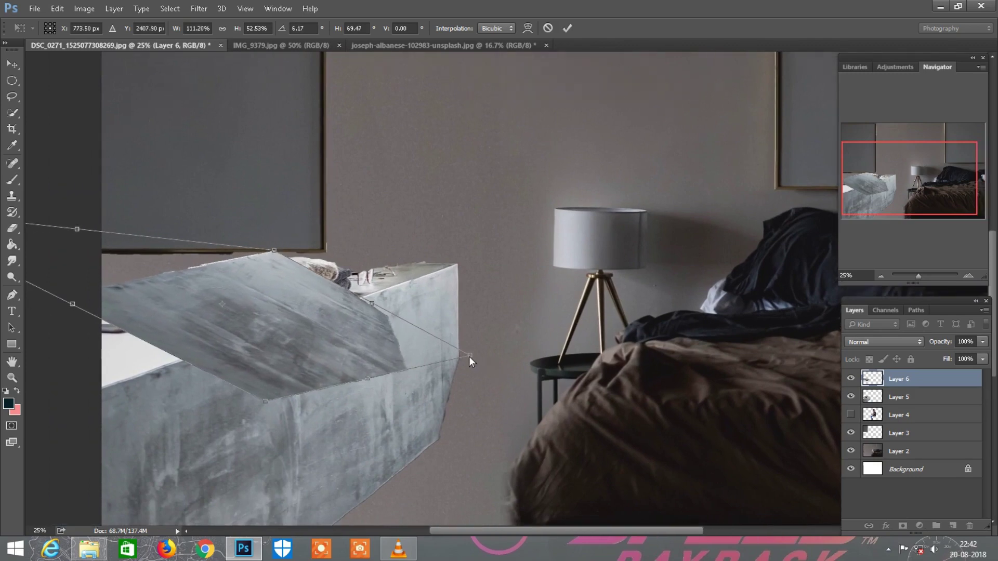
drag(469, 356, 509, 297)
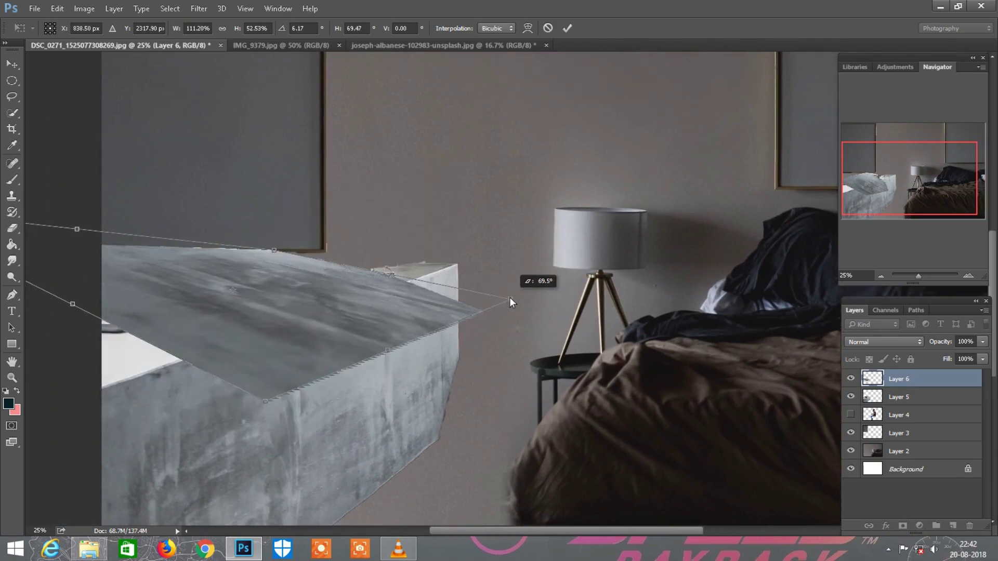
drag(72, 303, 70, 397)
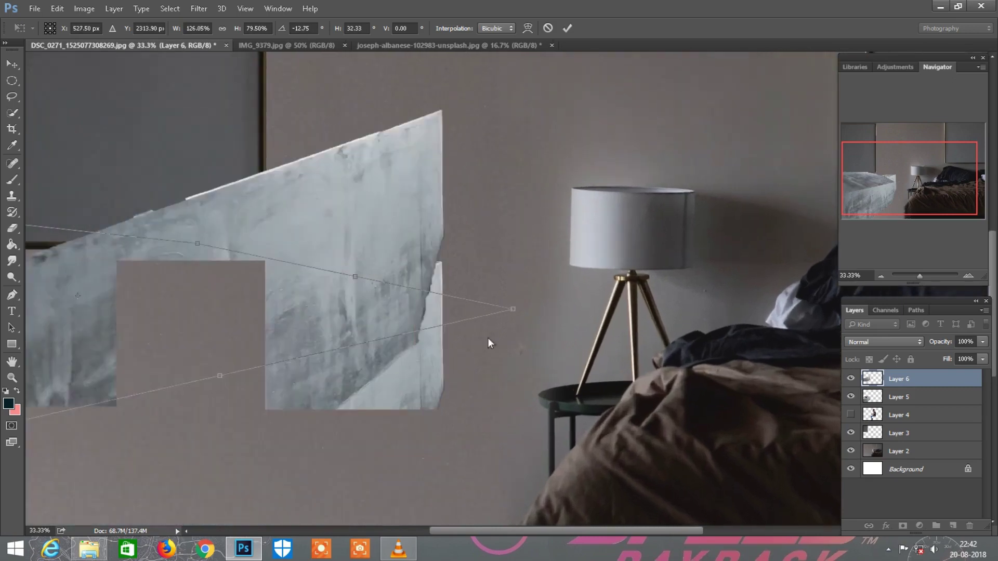
key(ctrl+plus)
mouse_move(509, 308)
mouse_down()
mouse_move(512, 258)
mouse_move(506, 264)
mouse_up()
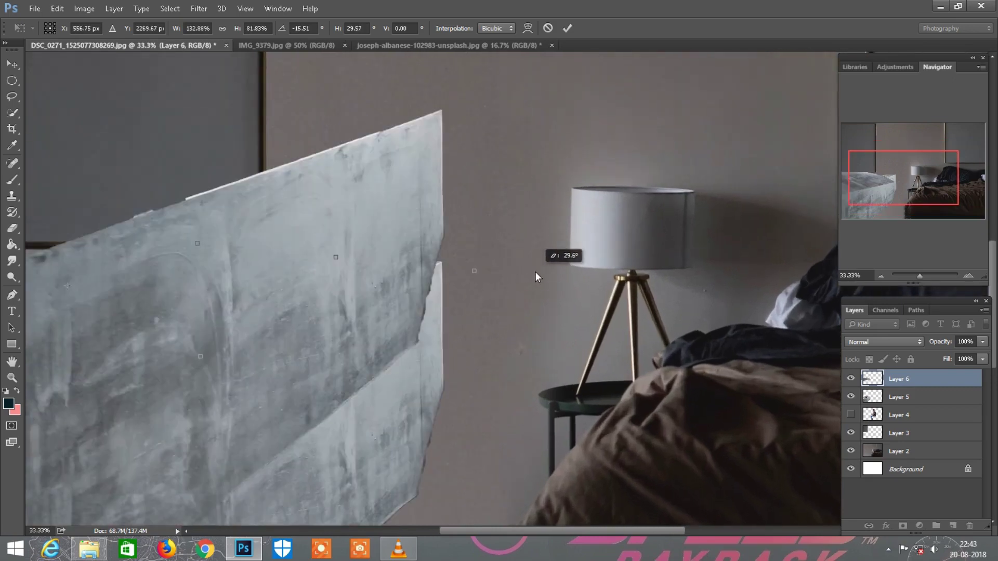
key(ctrl+minus)
drag(535, 272, 568, 310)
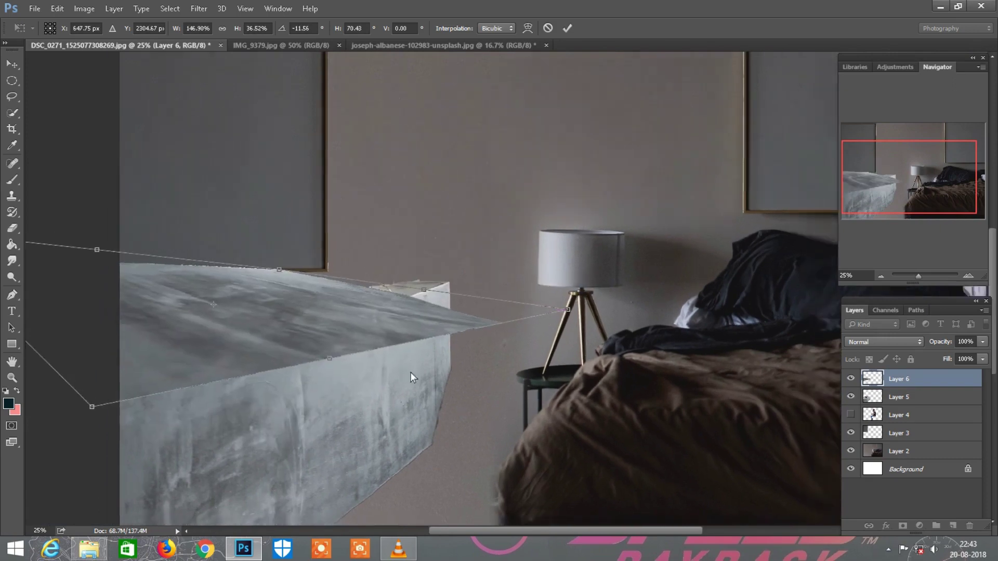
key(ctrl+minus)
drag(411, 372, 407, 344)
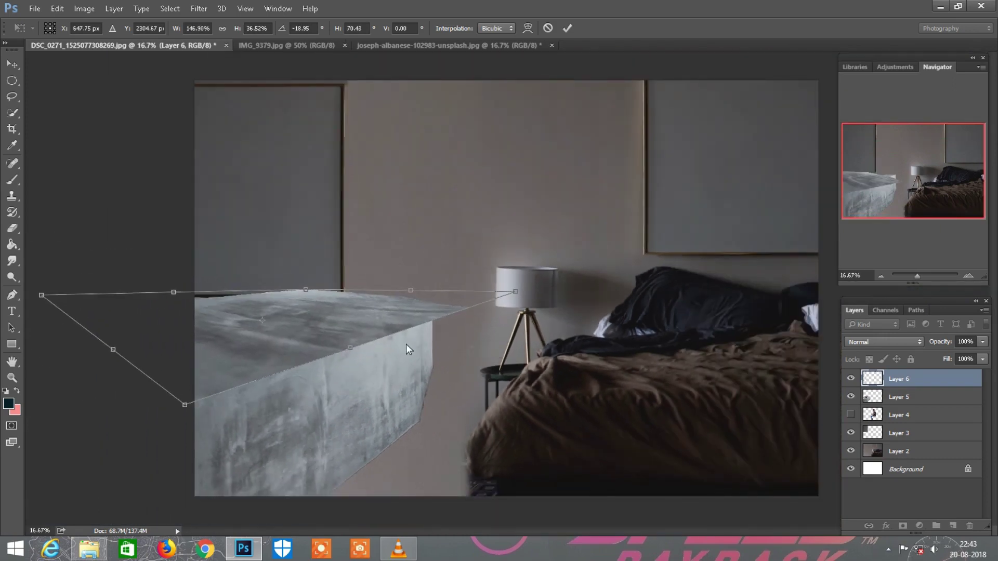
click(568, 30)
Nudge and slightly rotate the concrete top into line with the front face
key(ctrl+plus)
key(ctrl+plus)
mouse_move(898, 210)
mouse_down()
mouse_move(909, 198)
mouse_move(882, 219)
mouse_up()
drag(516, 263, 392, 181)
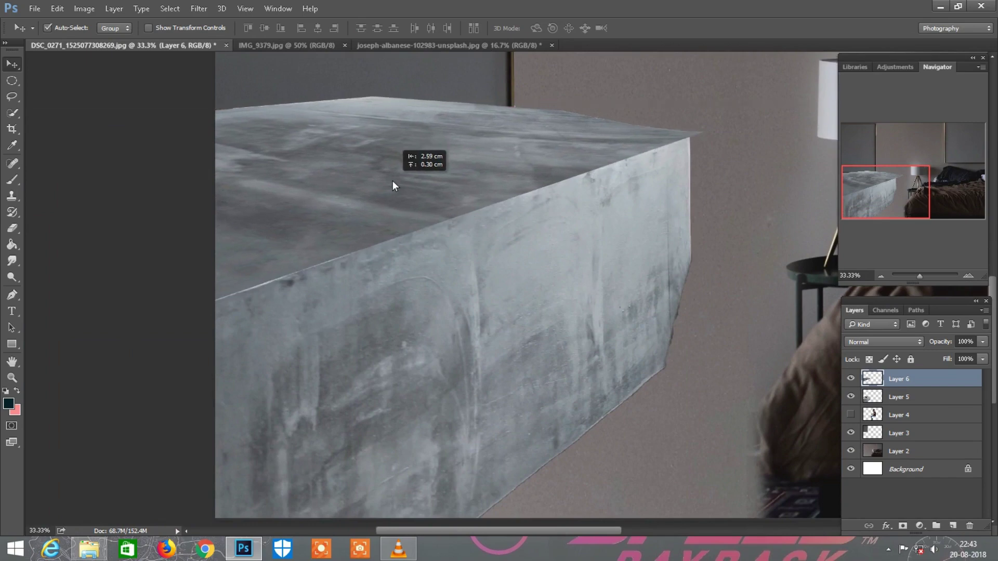
key(ctrl+t)
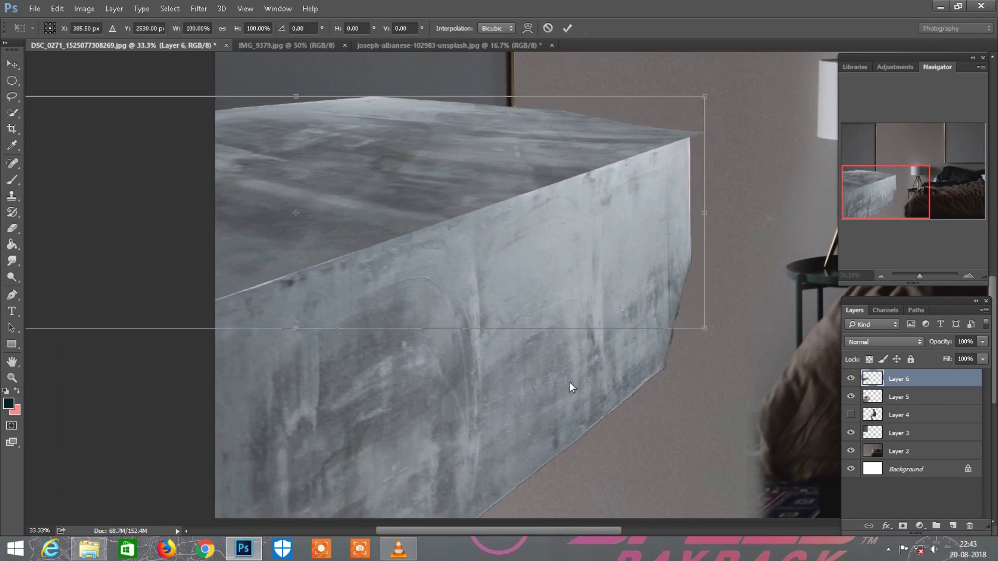
drag(569, 381, 576, 382)
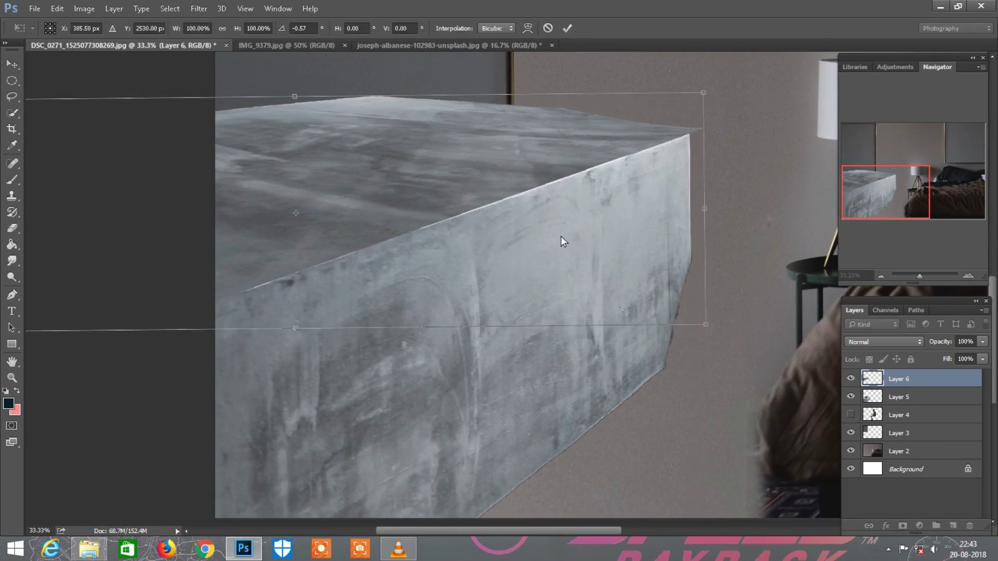
key(Return)
drag(551, 182, 540, 180)
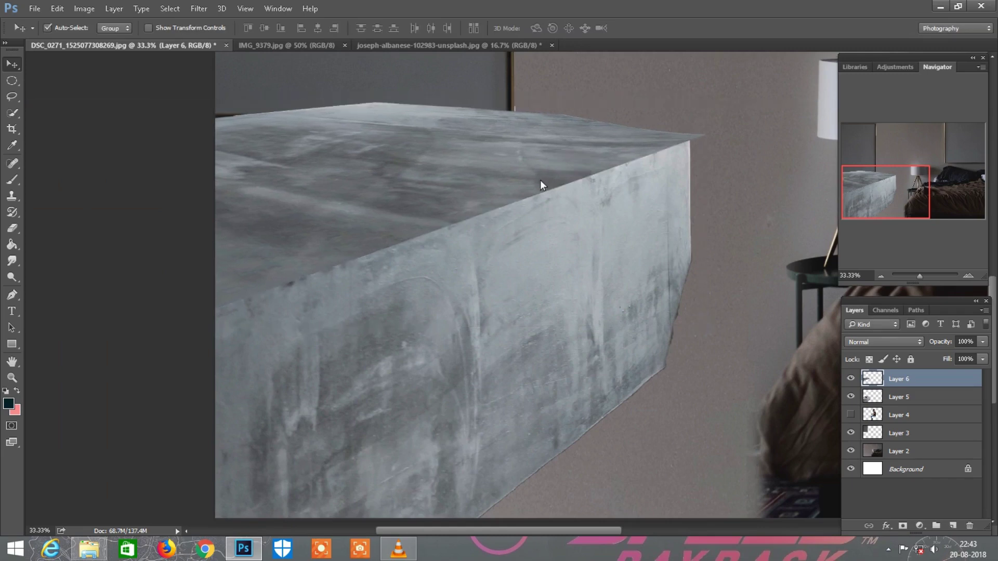
key(ctrl+minus)
drag(939, 377, 954, 526)
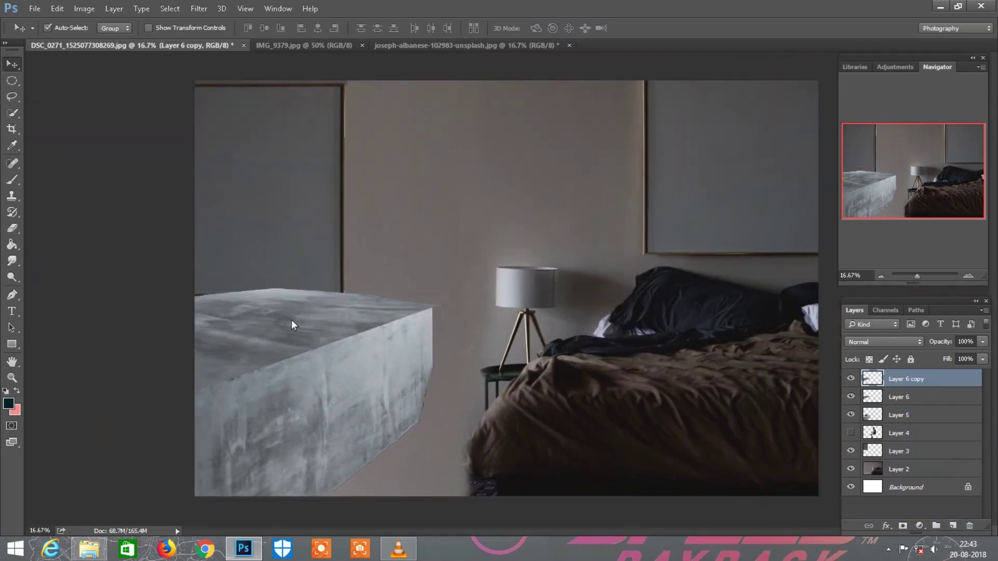
drag(257, 325, 519, 249)
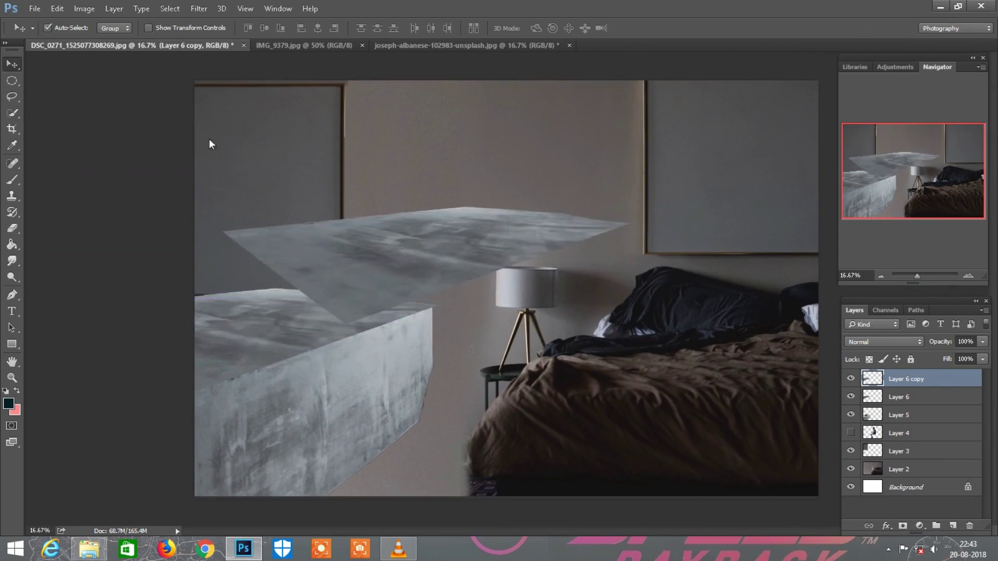
click(58, 9)
click(104, 251)
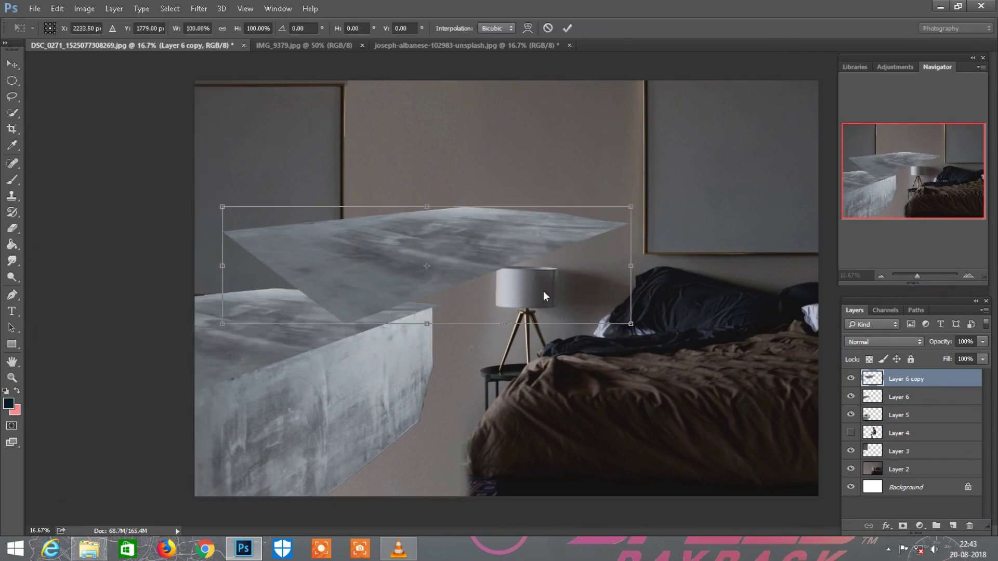
drag(473, 310, 473, 310)
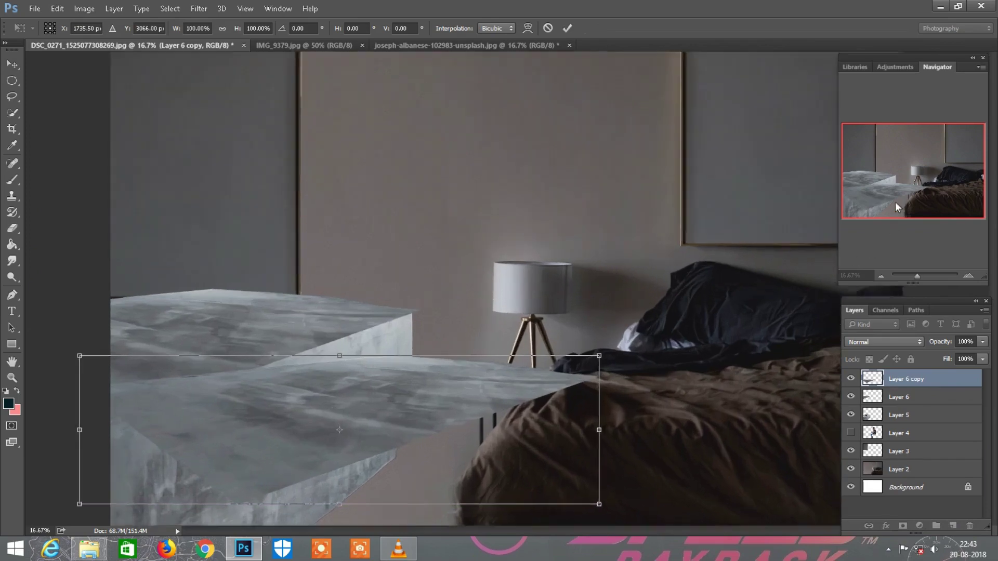
scroll(488, 184, up, 3)
scroll(485, 184, left, 1)
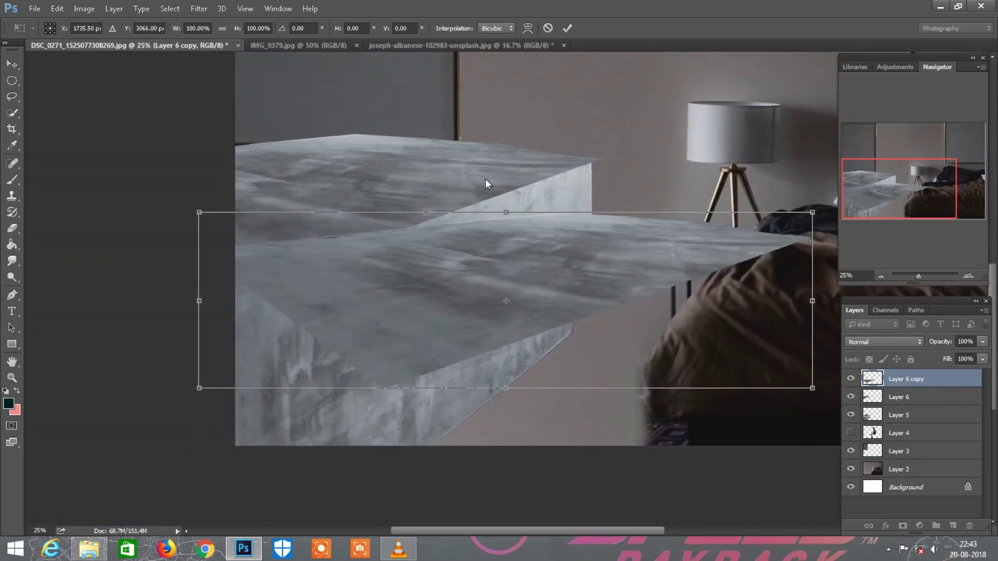
mouse_move(155, 213)
mouse_down()
mouse_move(169, 179)
mouse_move(236, 121)
mouse_move(276, 103)
mouse_up()
mouse_move(765, 395)
mouse_down()
mouse_move(713, 432)
mouse_move(507, 424)
mouse_up()
drag(525, 159, 559, 84)
key(ctrl+minus)
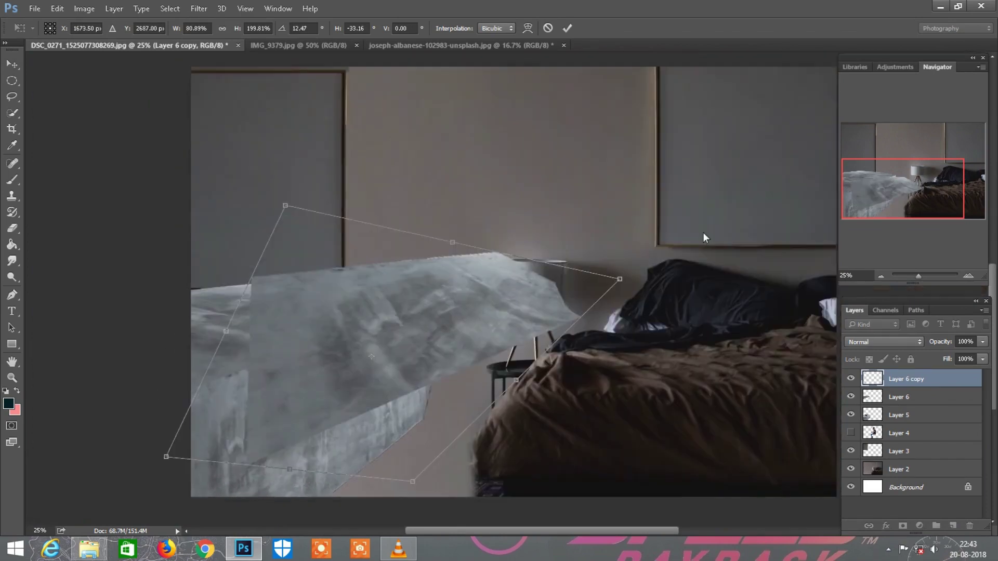
key(Return)
click(970, 521)
Duplicate Layer 5, align the copy with the front face, and merge it down
click(895, 397)
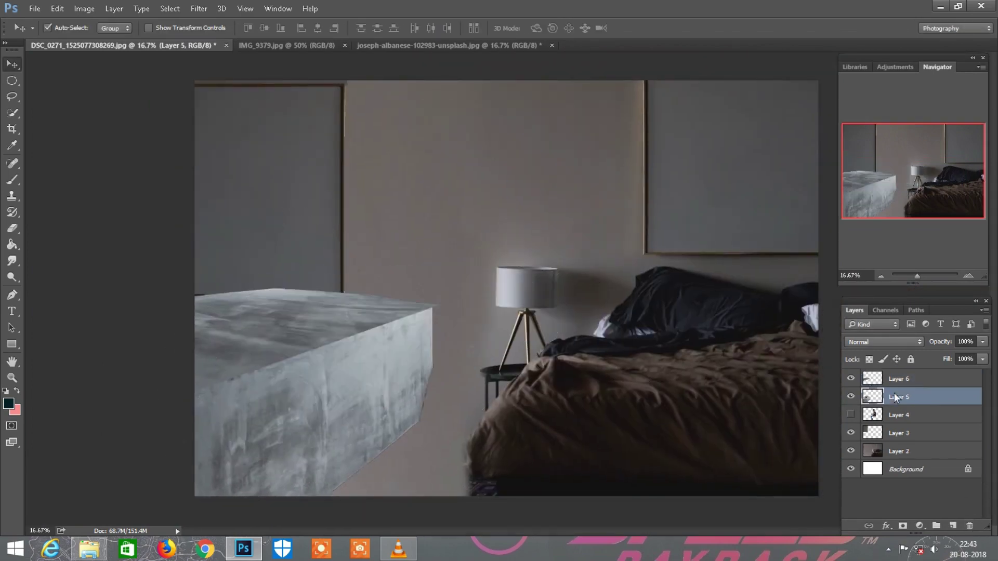
drag(935, 398, 953, 525)
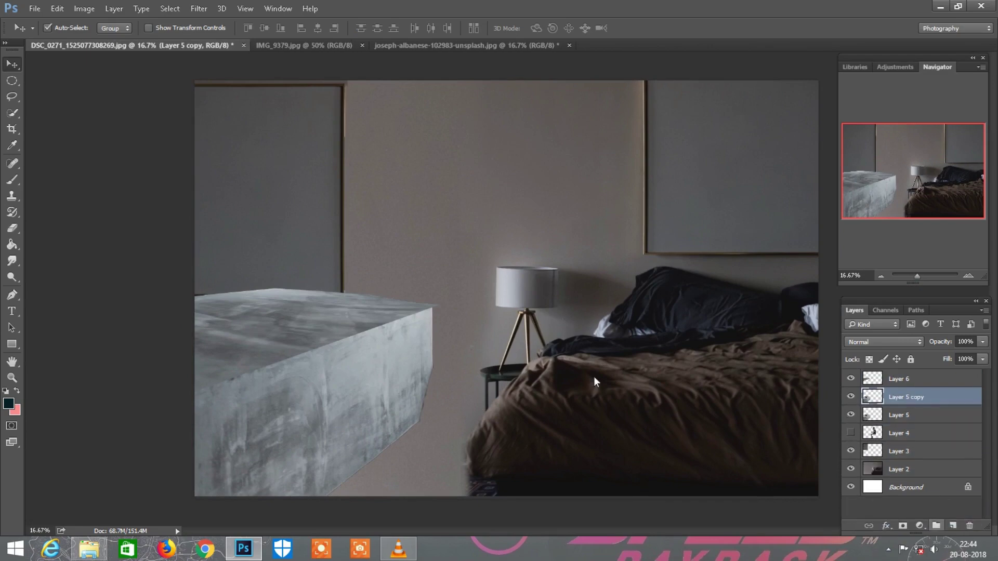
drag(364, 397, 371, 418)
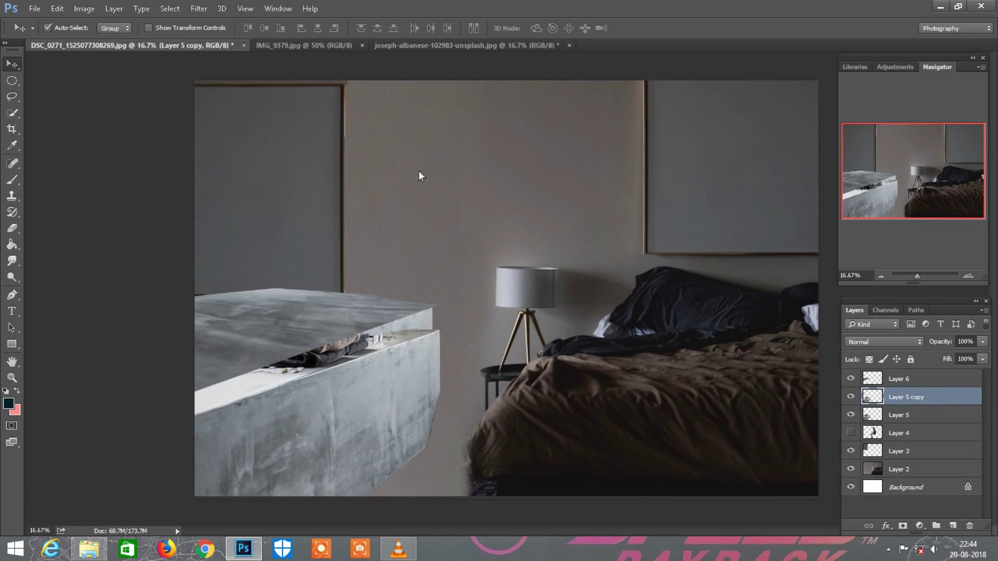
drag(419, 156, 471, 332)
key(ctrl+plus)
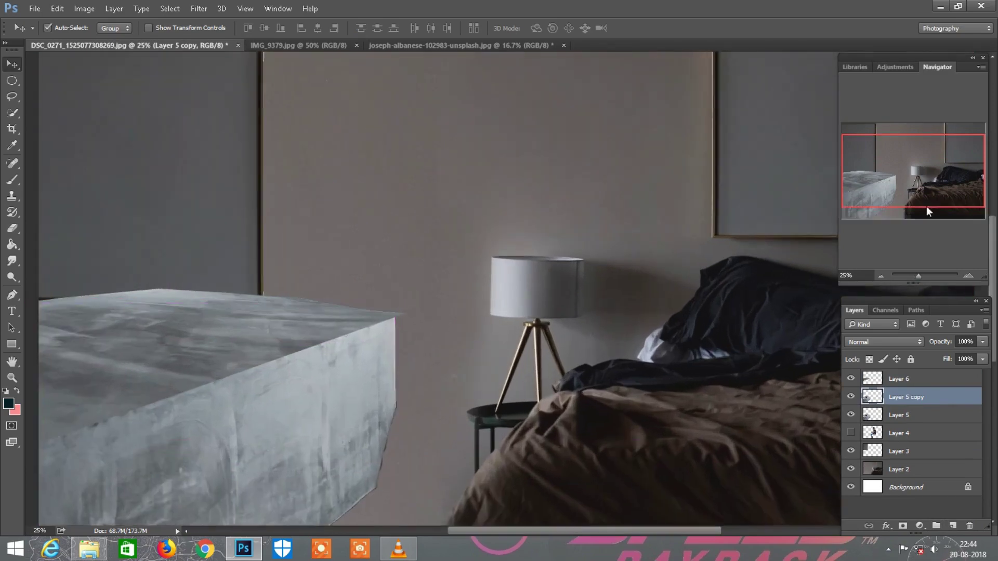
scroll(460, 257, down, 3)
scroll(534, 379, down, 5)
scroll(534, 378, left, 2)
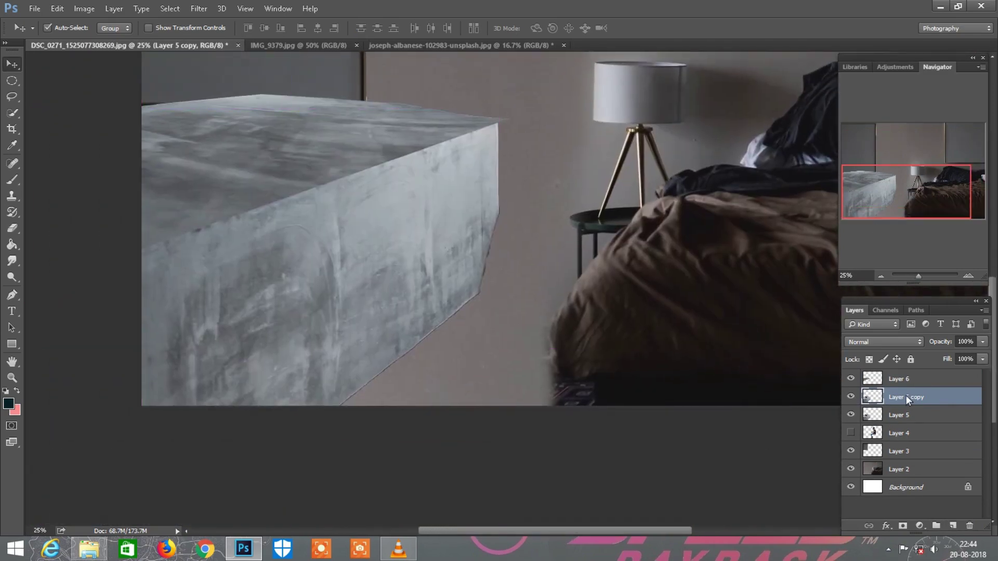
right_click(905, 395)
click(696, 416)
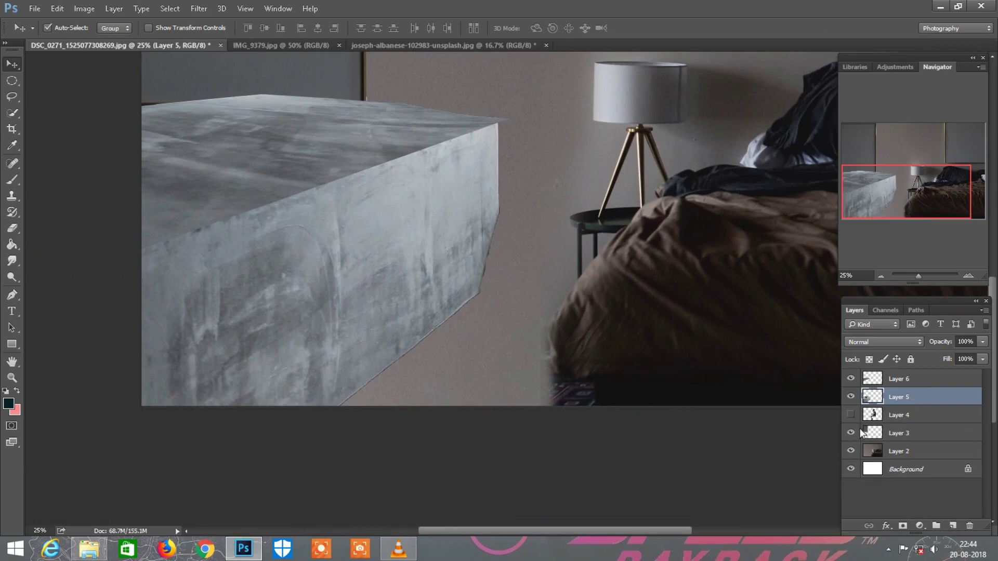
click(850, 397)
Copy the quick-selected front face onto Layer 7 and move it over the slab
click(13, 113)
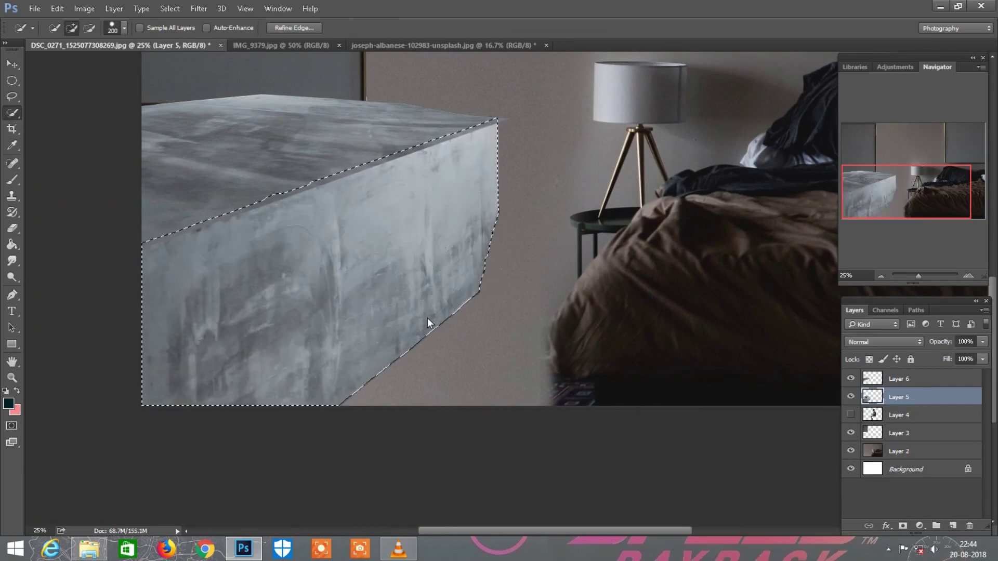
key(ctrl+j)
click(11, 64)
drag(308, 255, 321, 314)
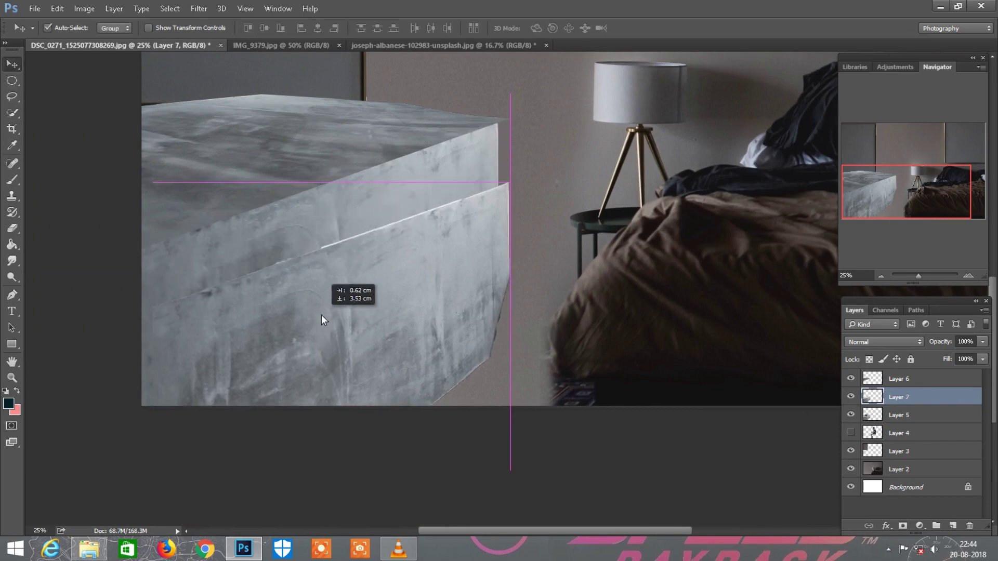
Stretch Layer 7's concrete face to cover the cube's front and commit the transform
key(ctrl+t)
scroll(455, 449, down, 1)
scroll(459, 470, down, 1)
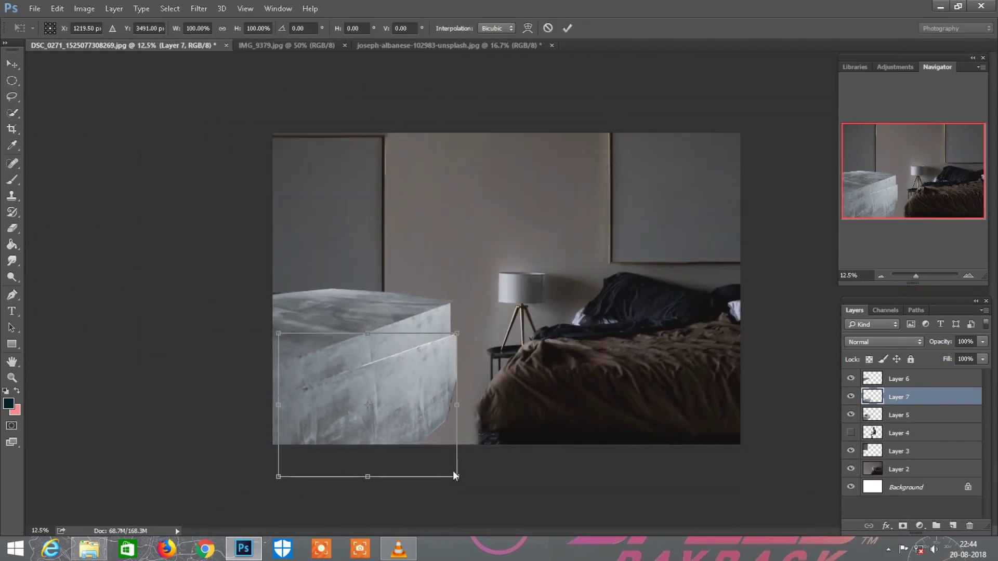
drag(459, 473, 463, 525)
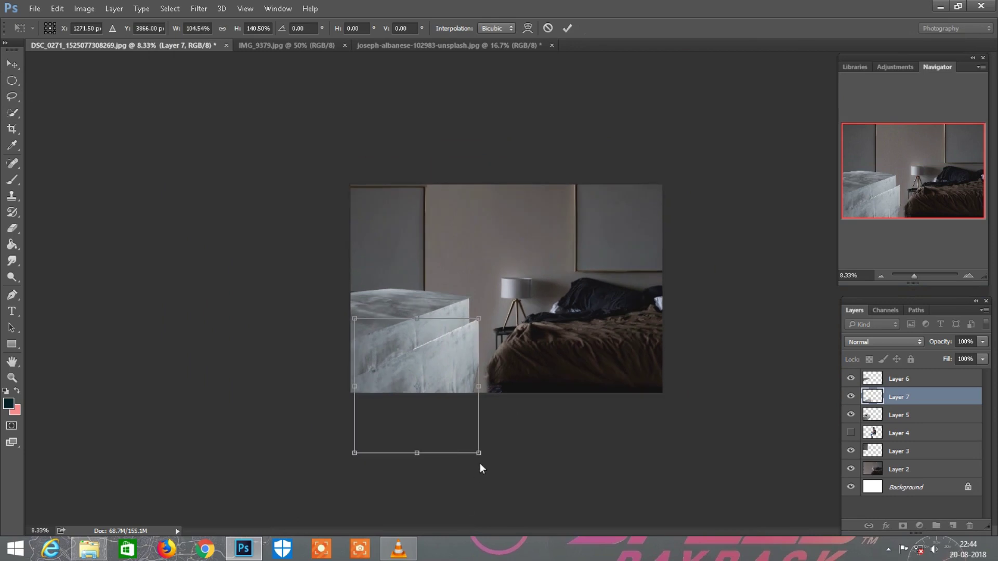
drag(464, 392, 421, 393)
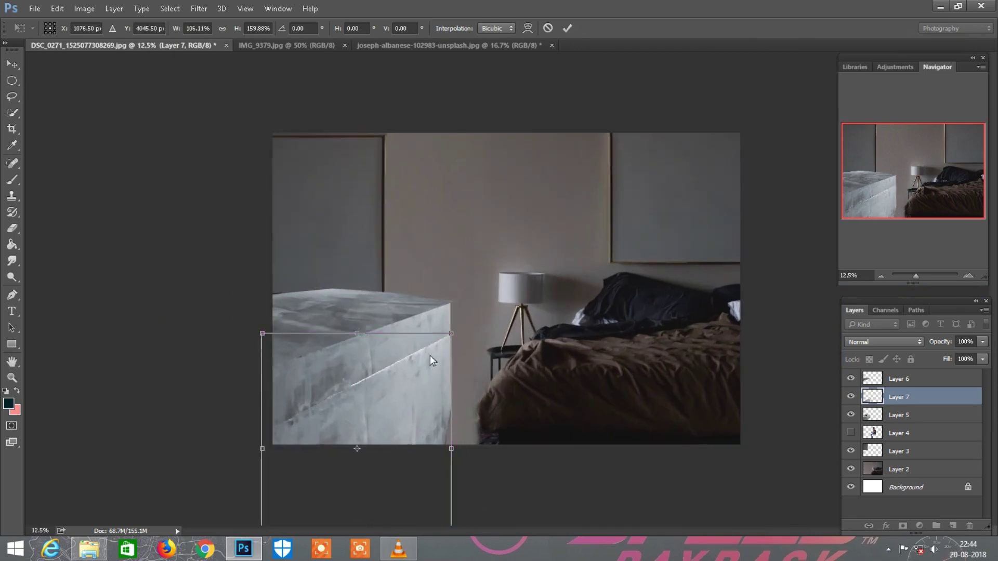
scroll(478, 467, down, 1)
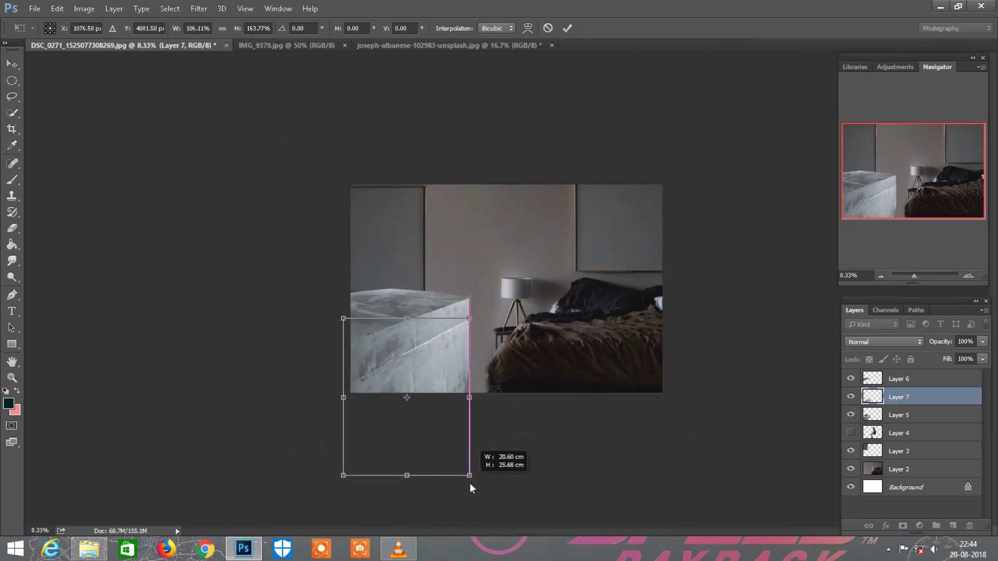
drag(469, 485, 478, 512)
scroll(631, 336, up, 2)
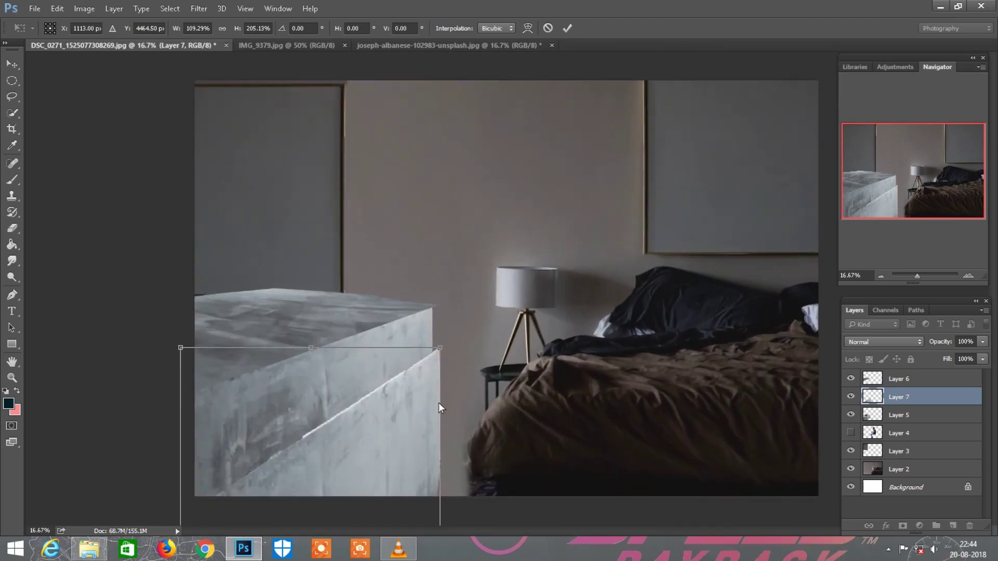
drag(439, 403, 400, 401)
click(568, 29)
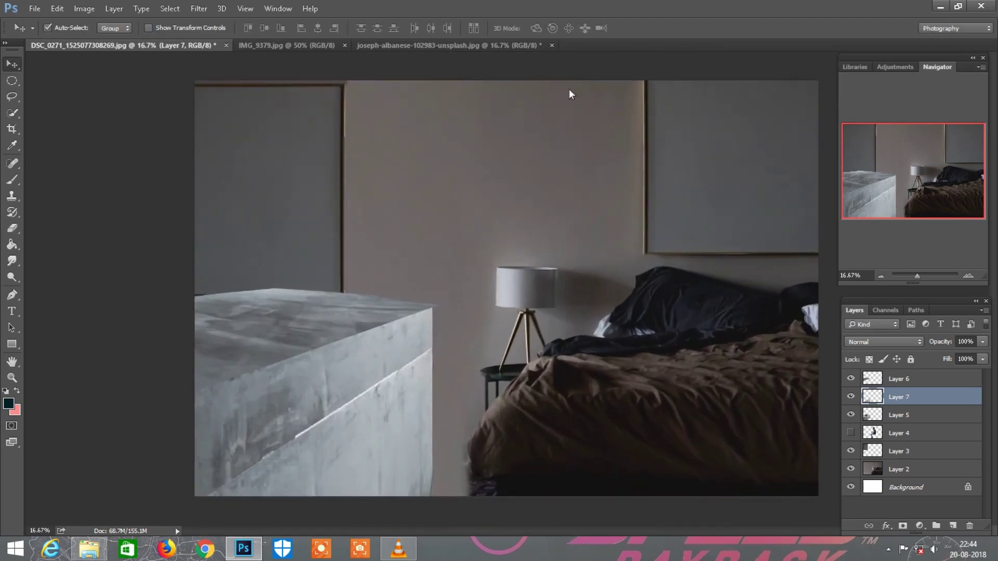
Erase the concrete face's seam with a smaller Eraser brush
scroll(888, 195, up, 1)
scroll(420, 317, down, 6)
scroll(240, 307, left, 4)
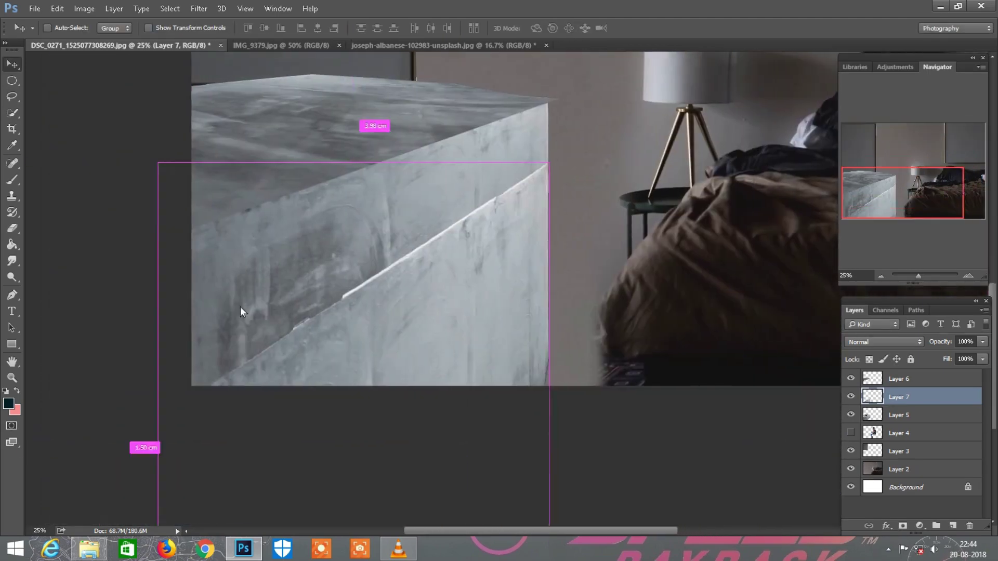
key(e)
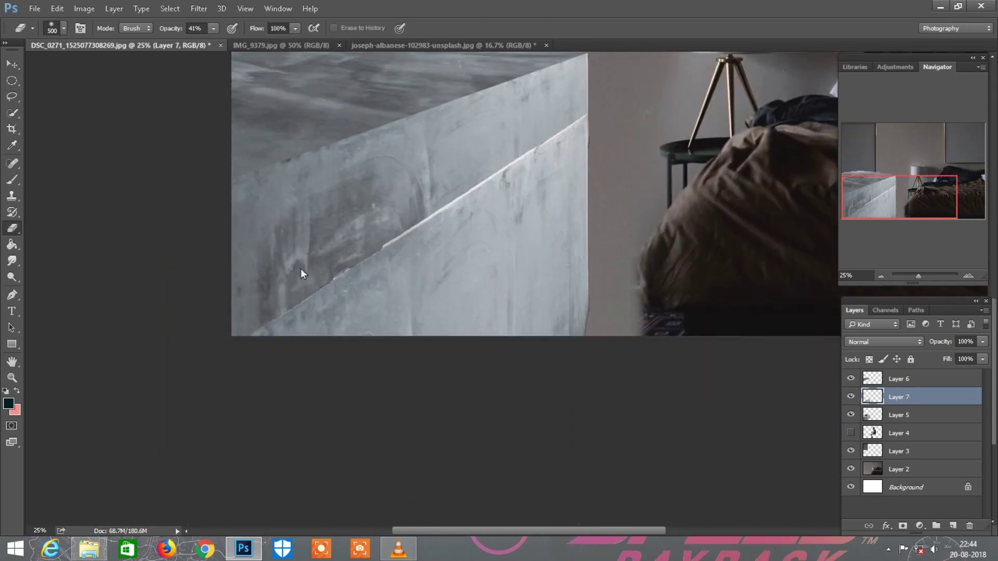
scroll(481, 216, up, 2)
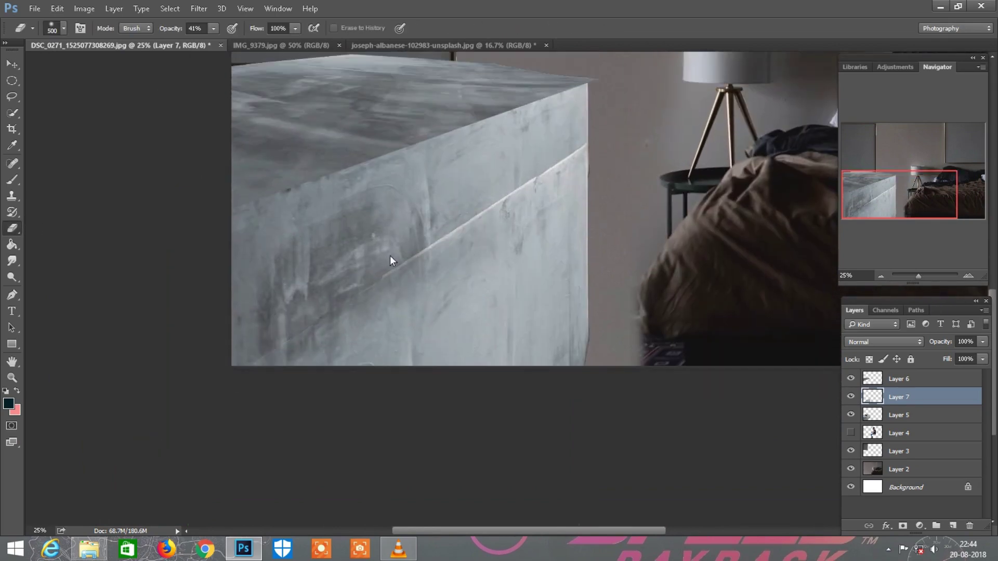
scroll(468, 228, up, 3)
key(bracketleft)
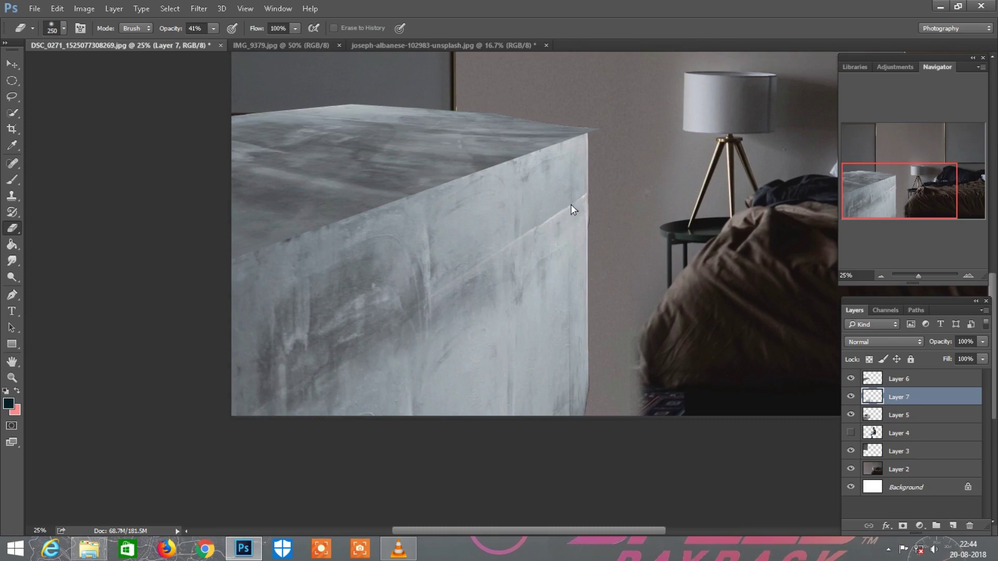
key(ctrl+minus)
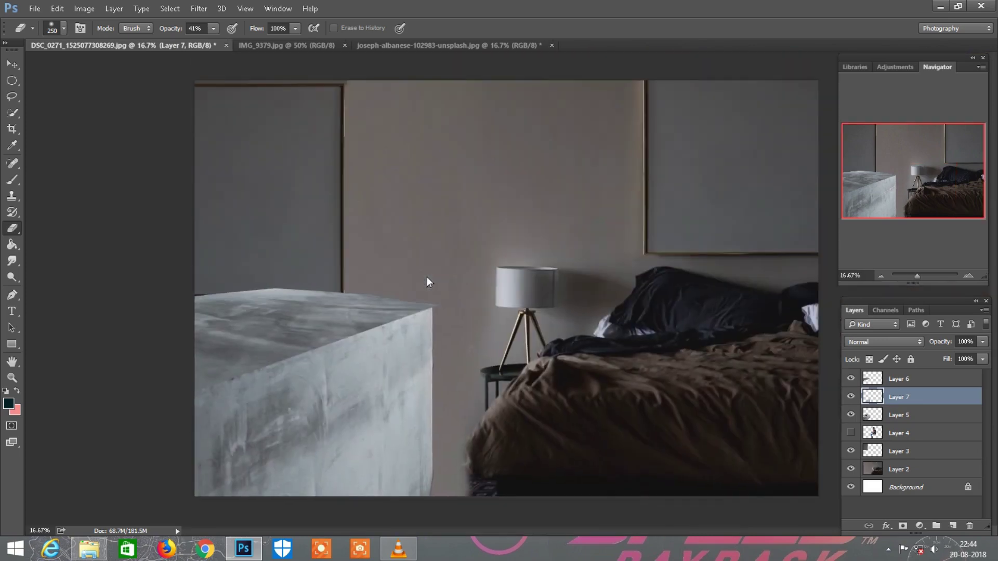
key(ctrl+plus)
Close the other bedroom and portrait photos without saving, and bring in the curved TV image
click(12, 63)
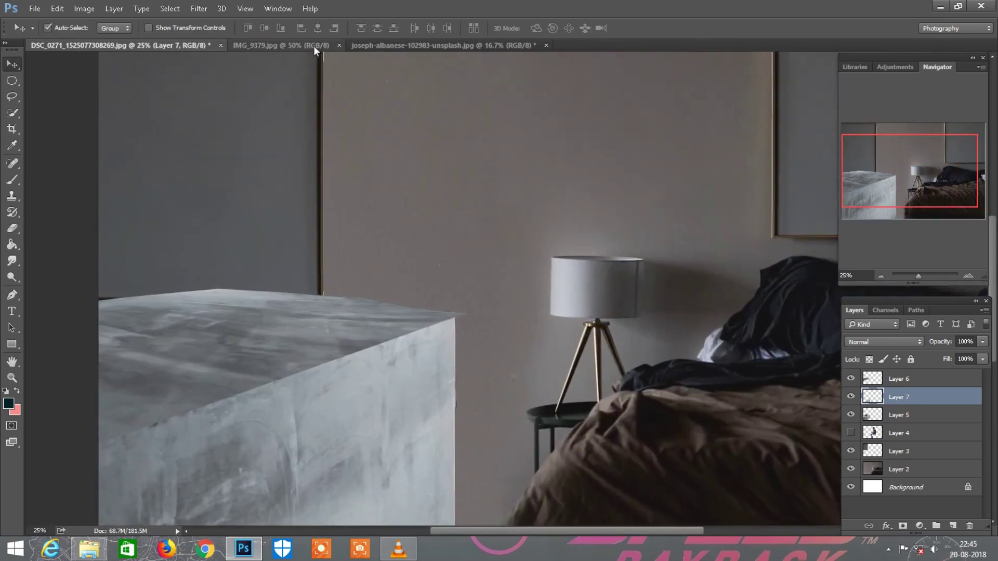
right_click(379, 47)
click(408, 67)
click(483, 210)
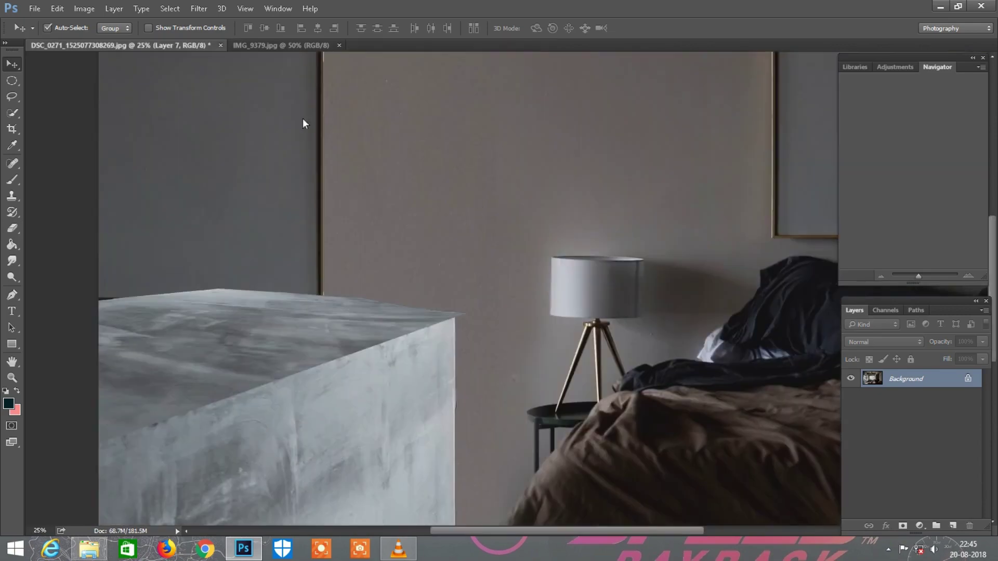
click(283, 45)
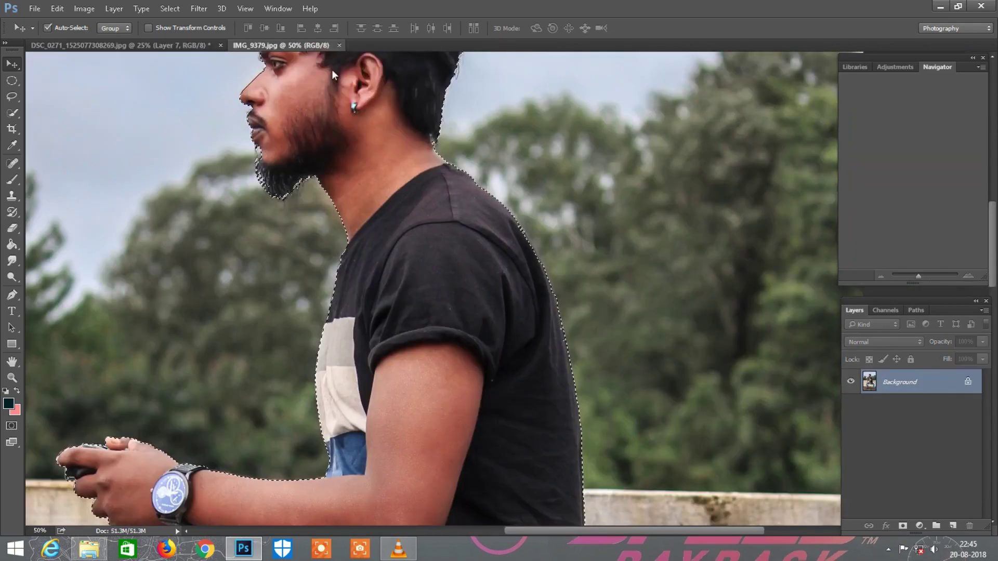
key(ctrl+w)
key(ctrl+minus)
key(ctrl+minus)
key(ctrl+minus)
click(89, 548)
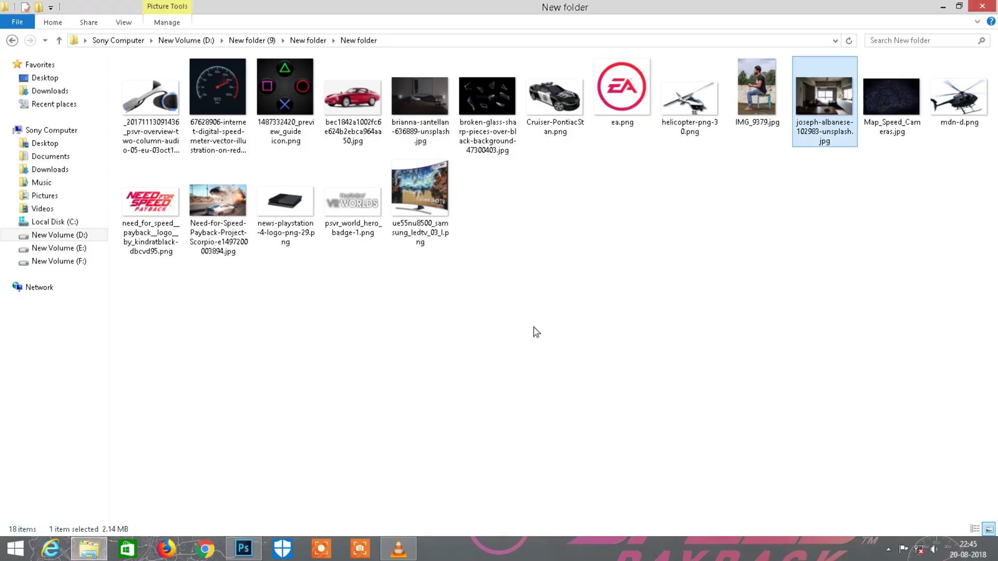
mouse_move(419, 192)
mouse_down()
mouse_move(253, 555)
mouse_move(585, 39)
mouse_up()
Drop the curved TV into the bedroom composite and flip it horizontally
drag(545, 183, 476, 239)
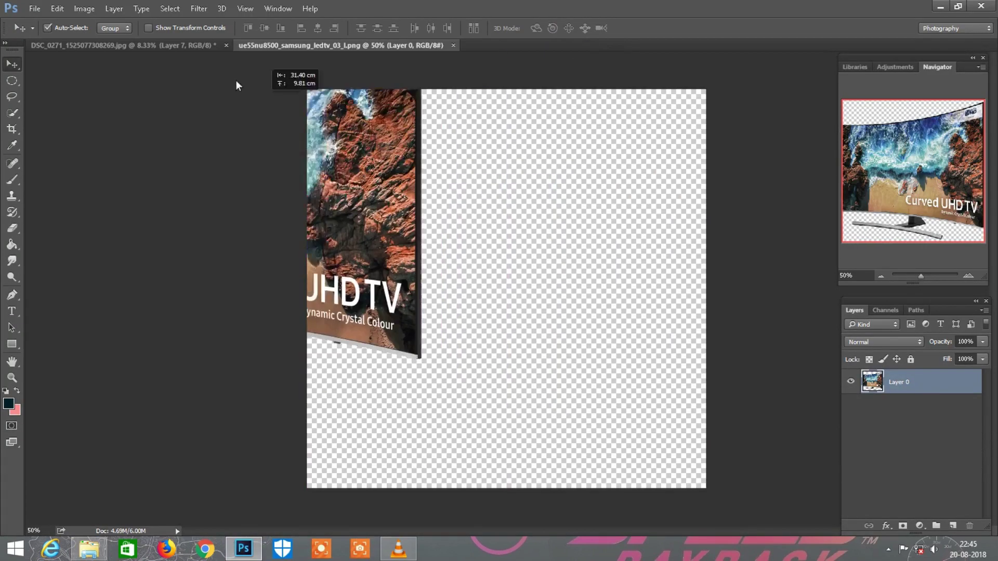
key(ctrl+plus)
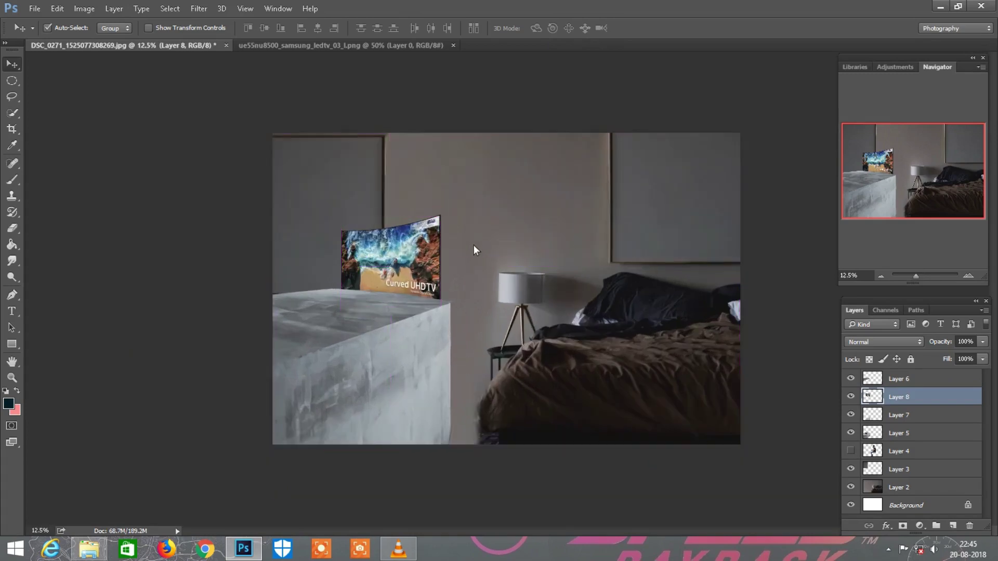
key(ctrl+plus)
click(58, 8)
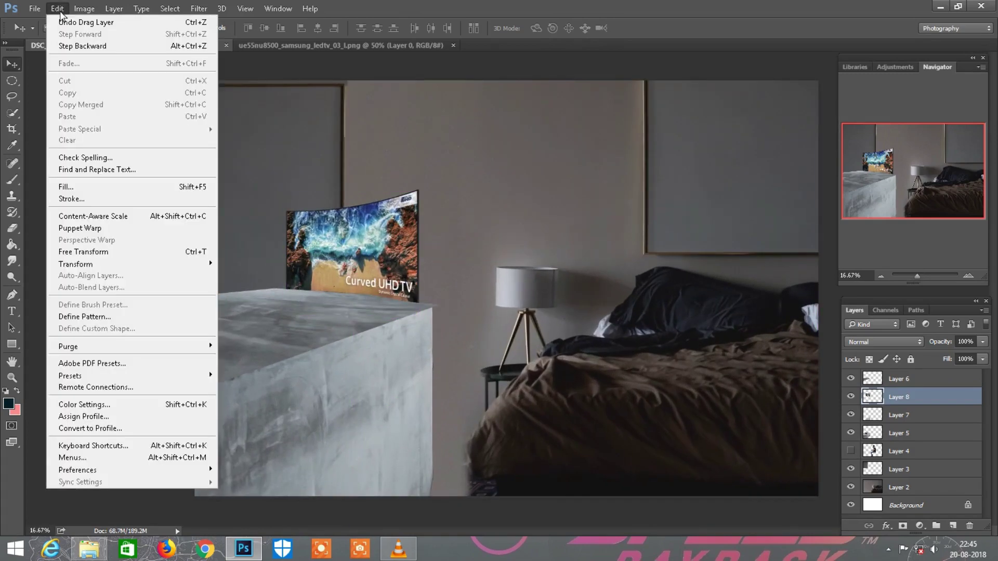
click(110, 254)
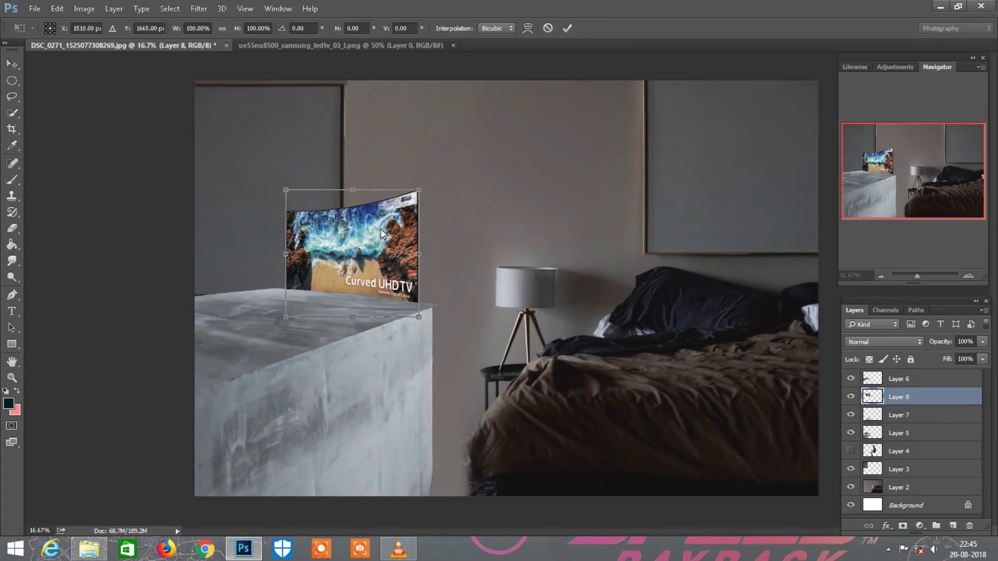
right_click(389, 224)
click(460, 413)
drag(385, 276, 406, 230)
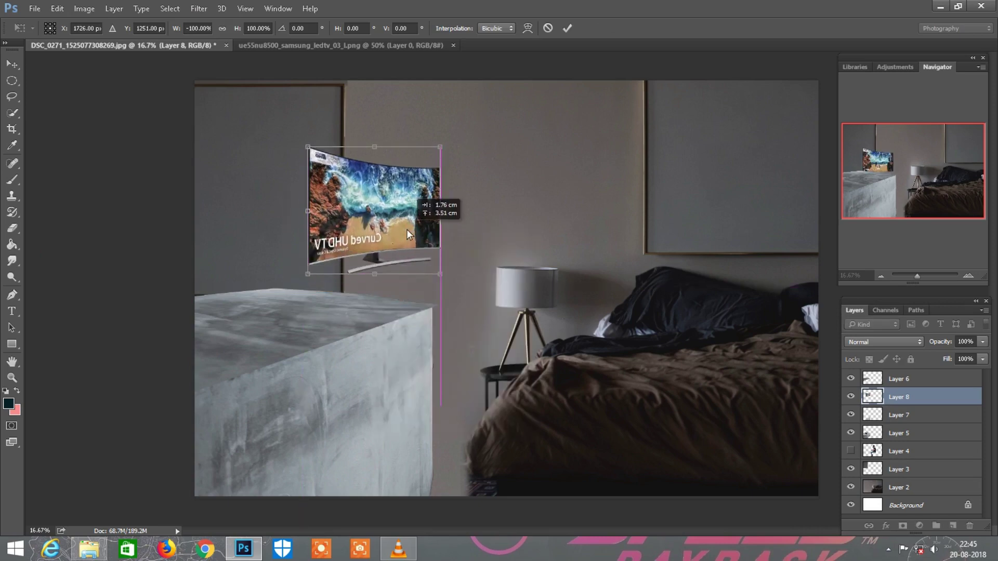
key(Return)
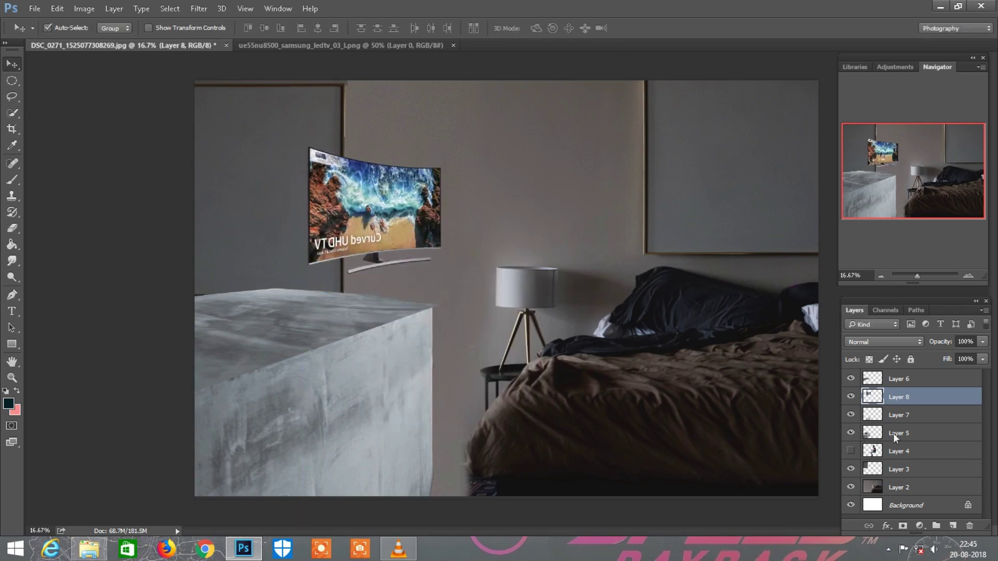
Move Layer 6 beneath the TV layer and set the TV on the cube's top
click(895, 382)
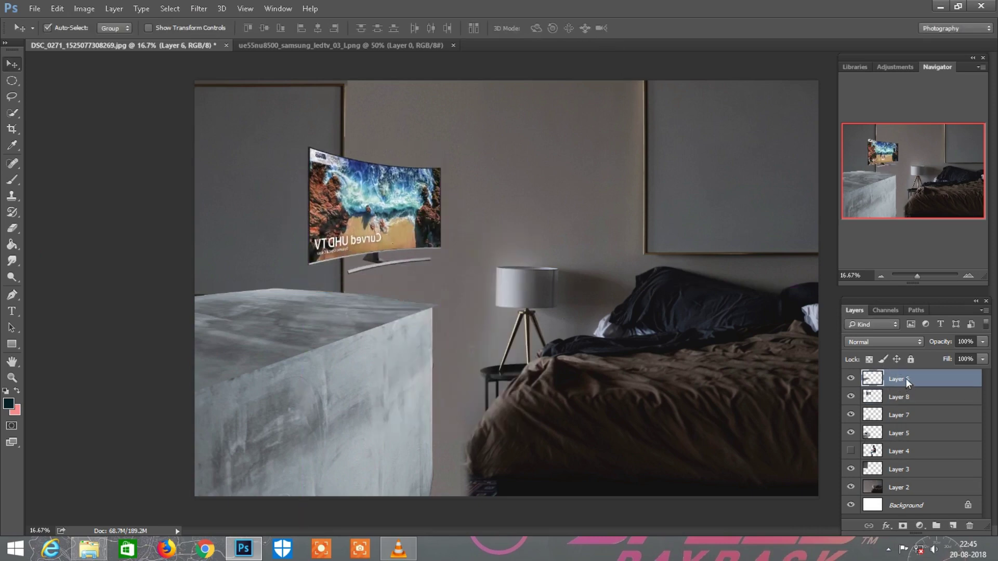
drag(905, 379, 904, 400)
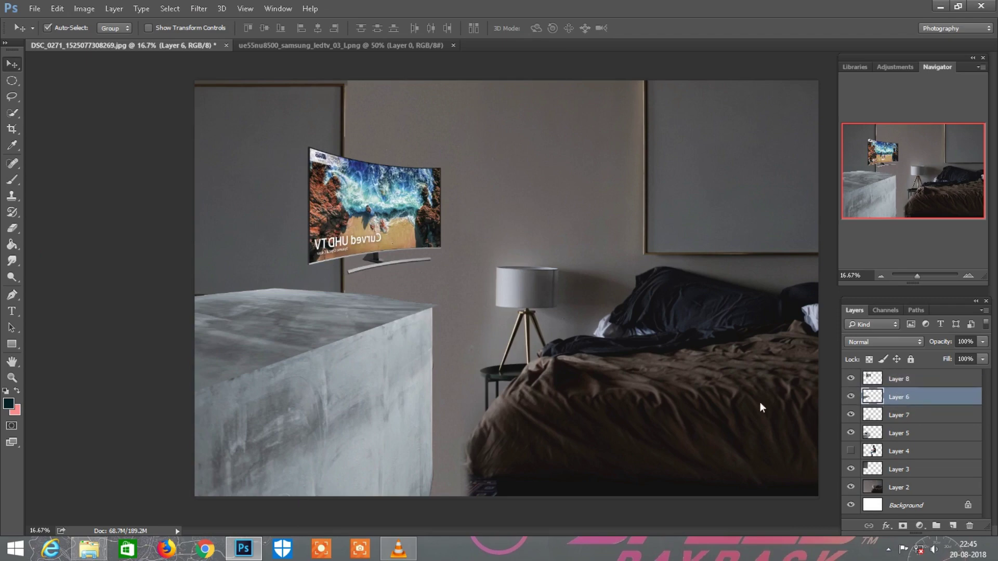
click(899, 382)
drag(428, 263, 360, 255)
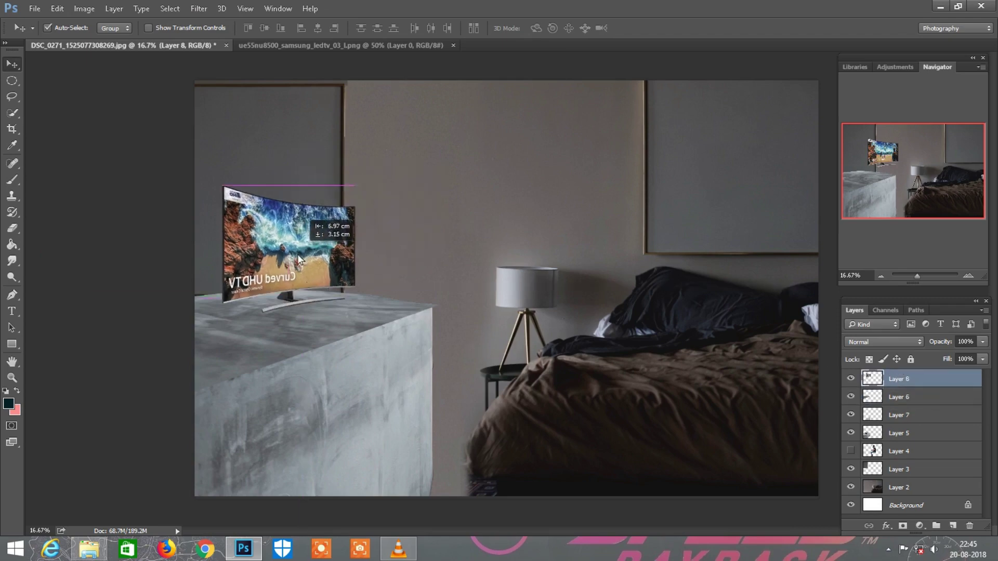
key(ctrl+plus)
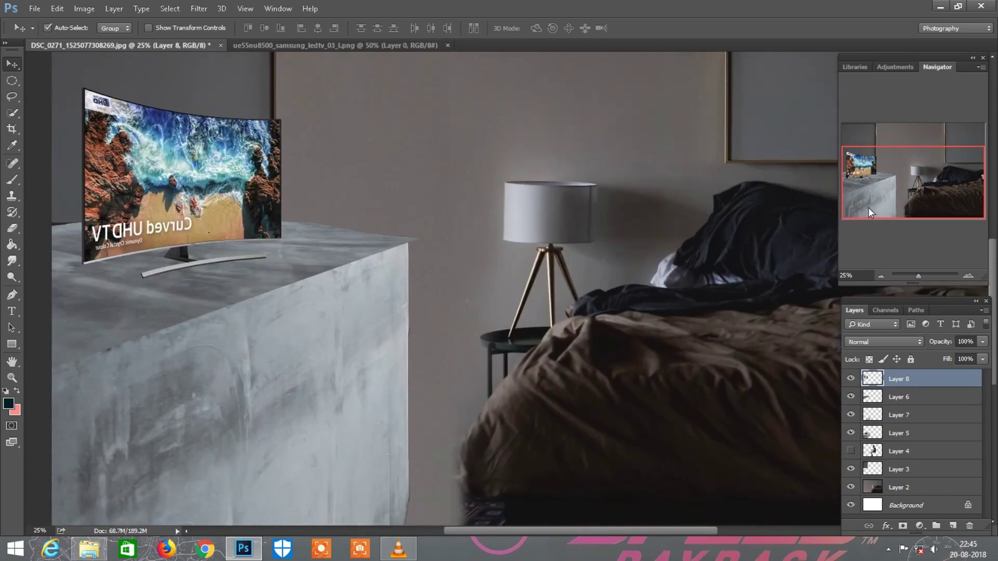
scroll(500, 245, left, 2)
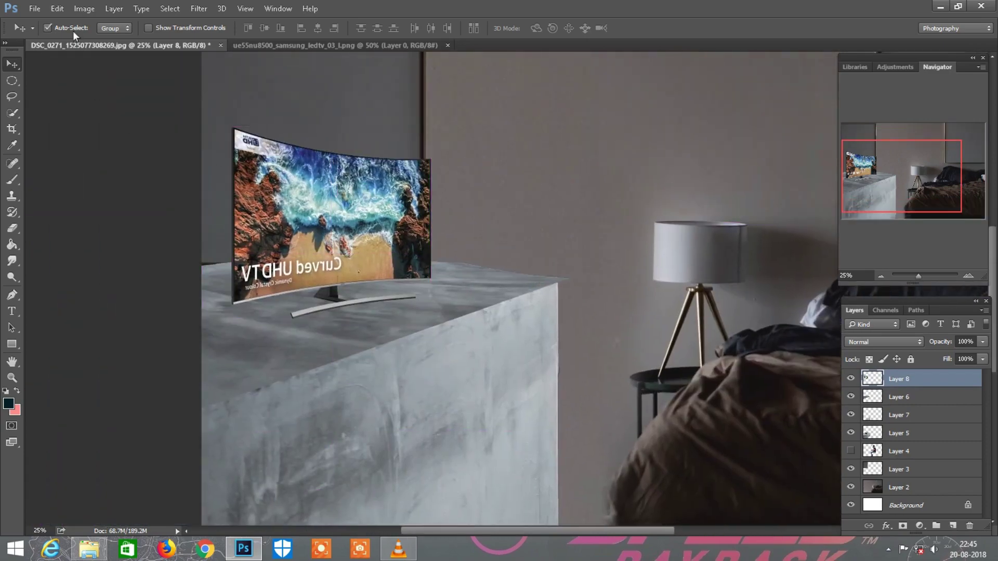
click(62, 11)
Enlarge and skew the TV's corners to match the concrete counter's perspective
click(68, 253)
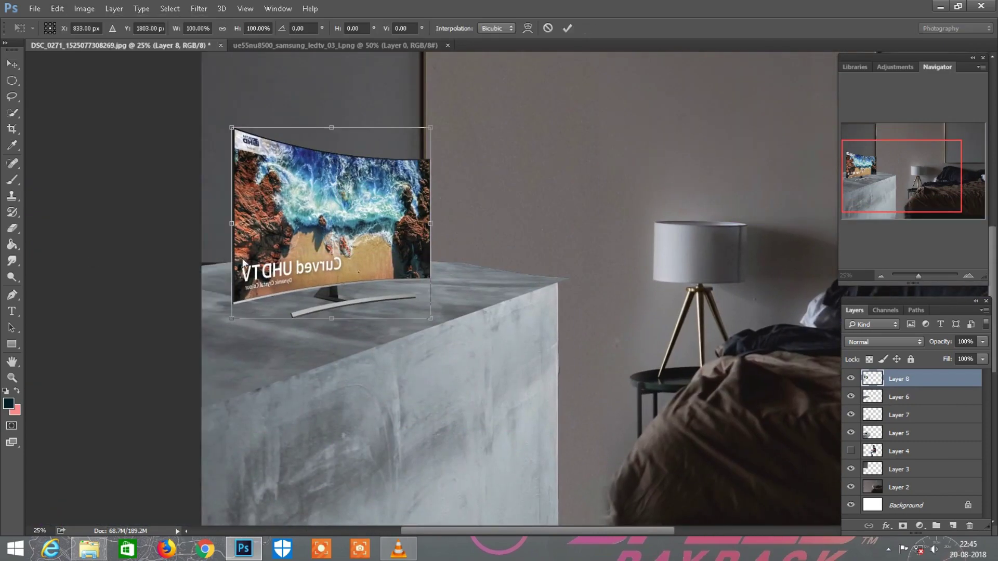
drag(357, 255, 401, 257)
key(ctrl+minus)
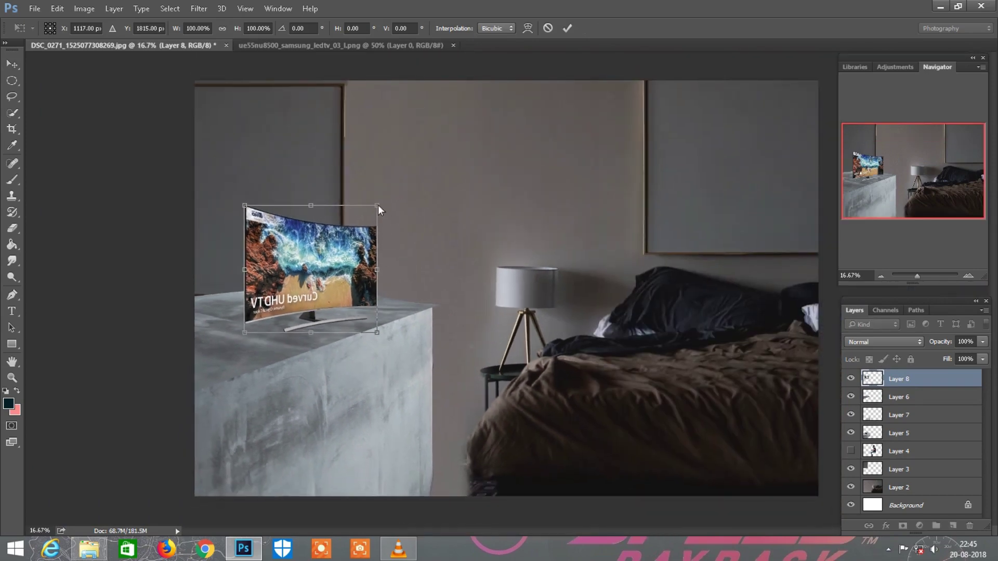
drag(378, 205, 385, 184)
drag(379, 333, 408, 332)
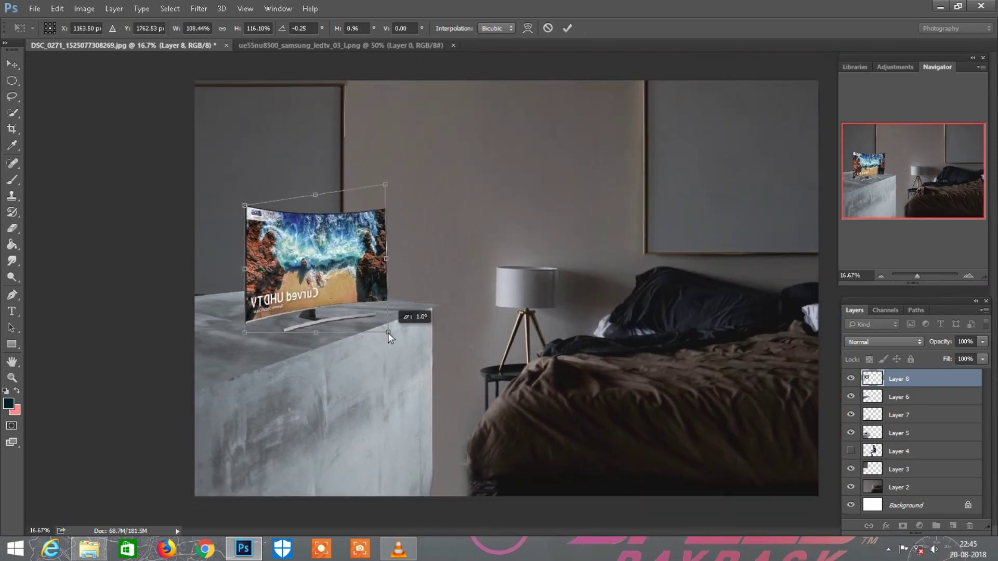
drag(244, 205, 188, 160)
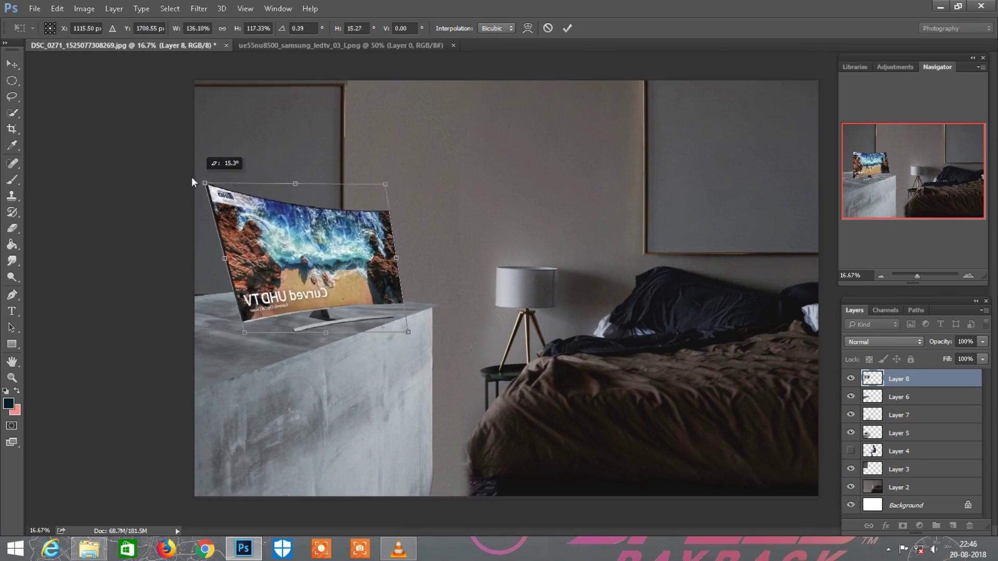
drag(244, 332, 195, 382)
key(ctrl+plus)
drag(907, 171, 877, 177)
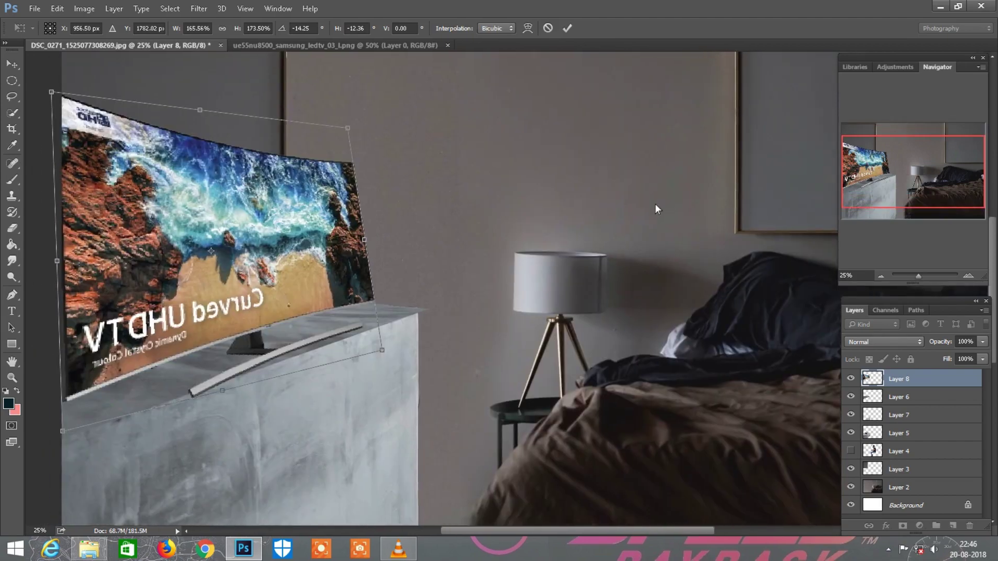
drag(558, 124, 614, 92)
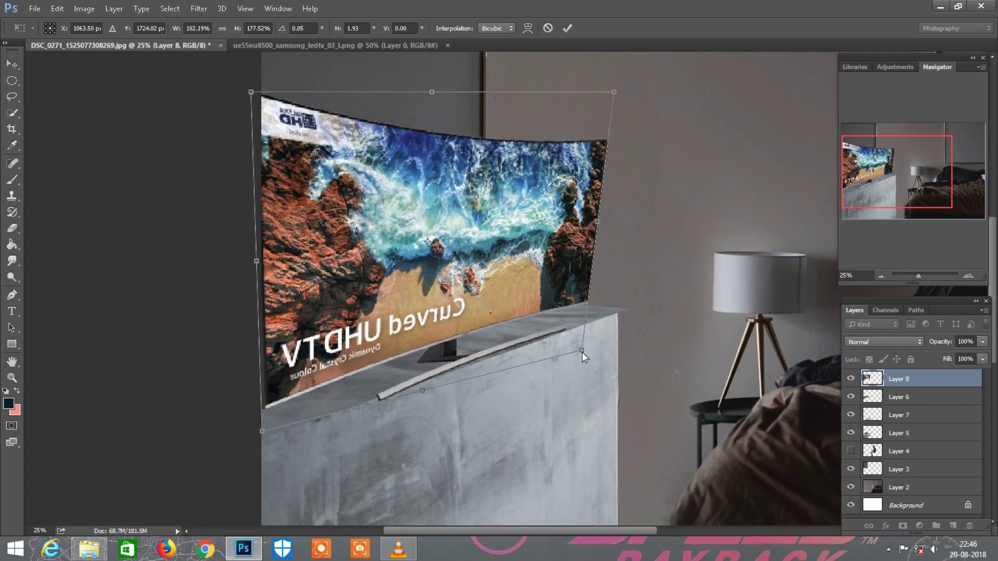
drag(582, 353, 586, 356)
drag(251, 92, 275, 99)
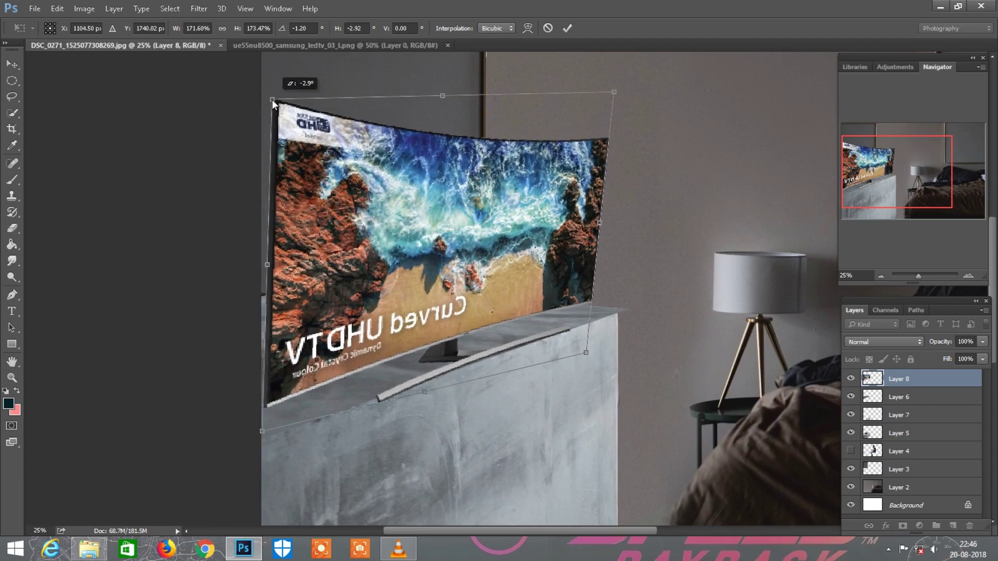
drag(458, 233, 455, 211)
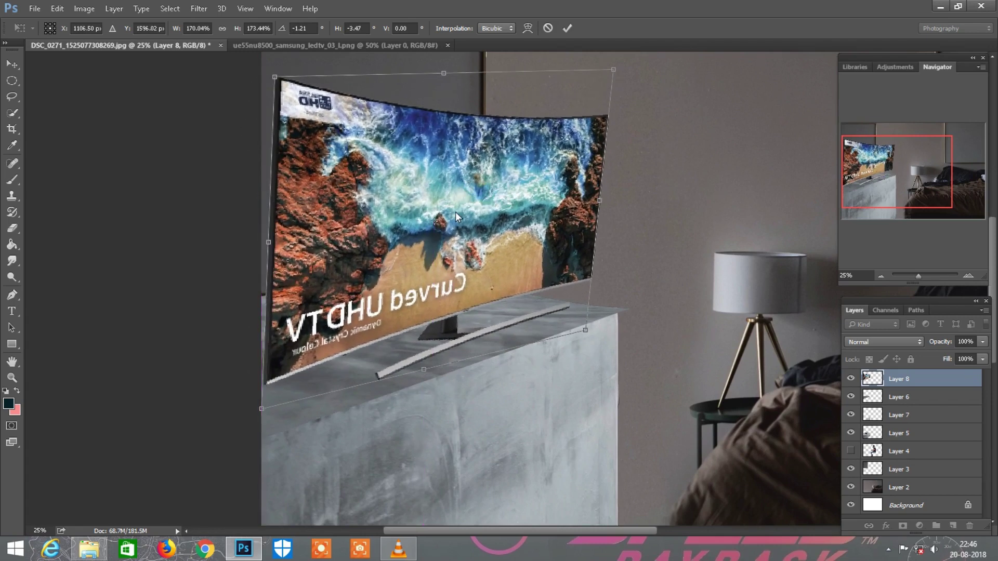
Fine-tune the TV's top corners and apply the perspective transform
key(ctrl+minus)
key(ctrl+plus)
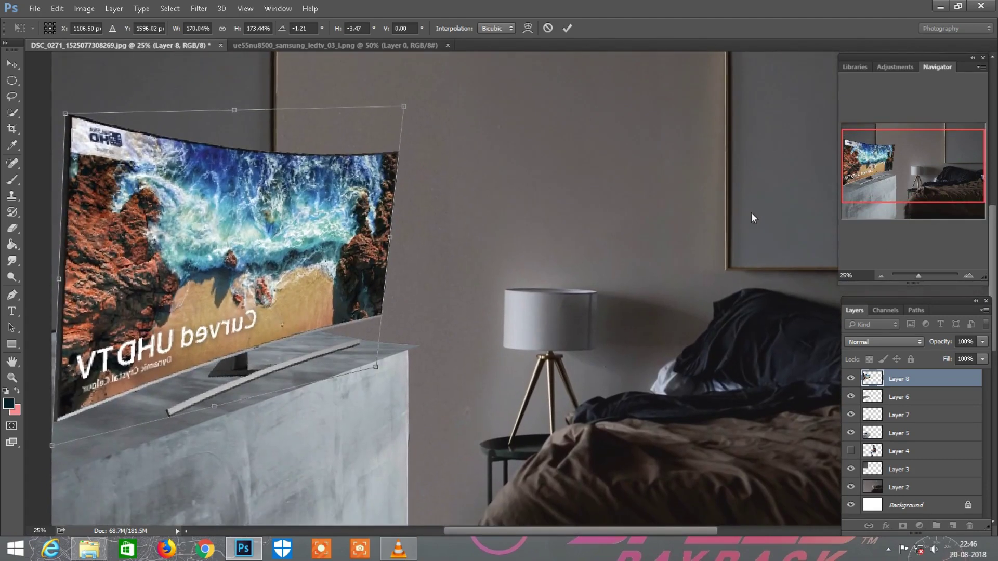
scroll(476, 268, down, 2)
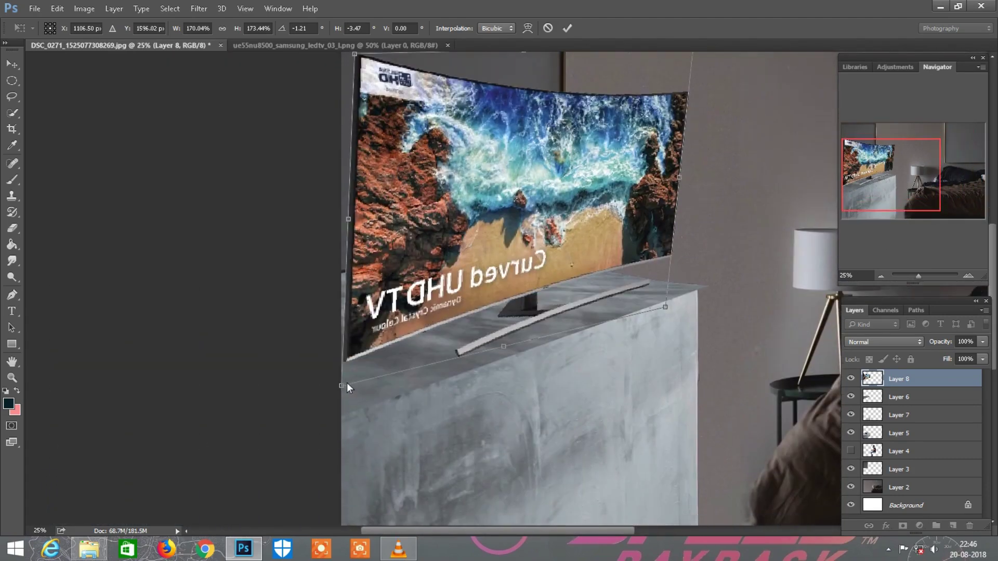
drag(347, 383, 365, 372)
scroll(362, 116, up, 2)
drag(363, 116, 375, 112)
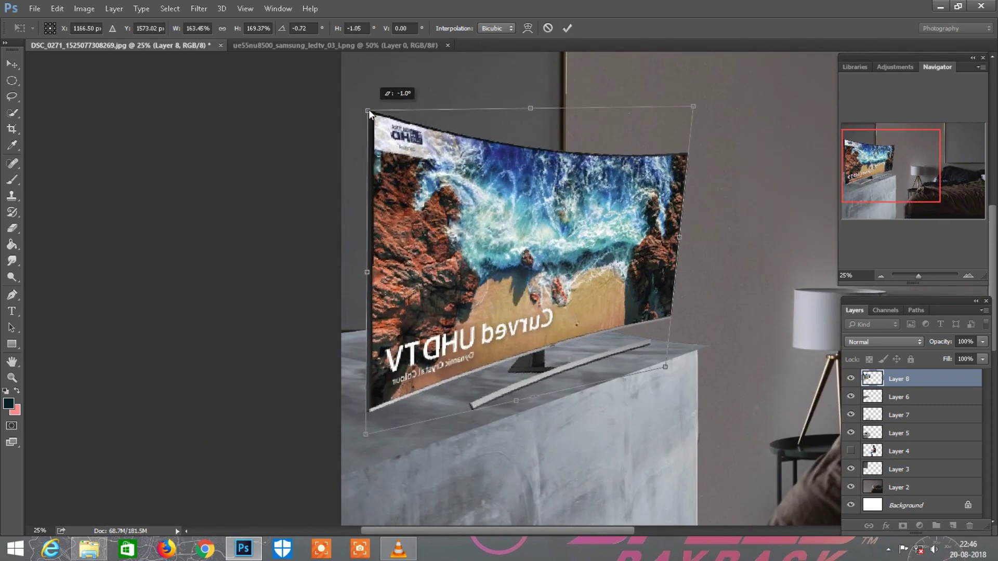
drag(693, 107, 668, 92)
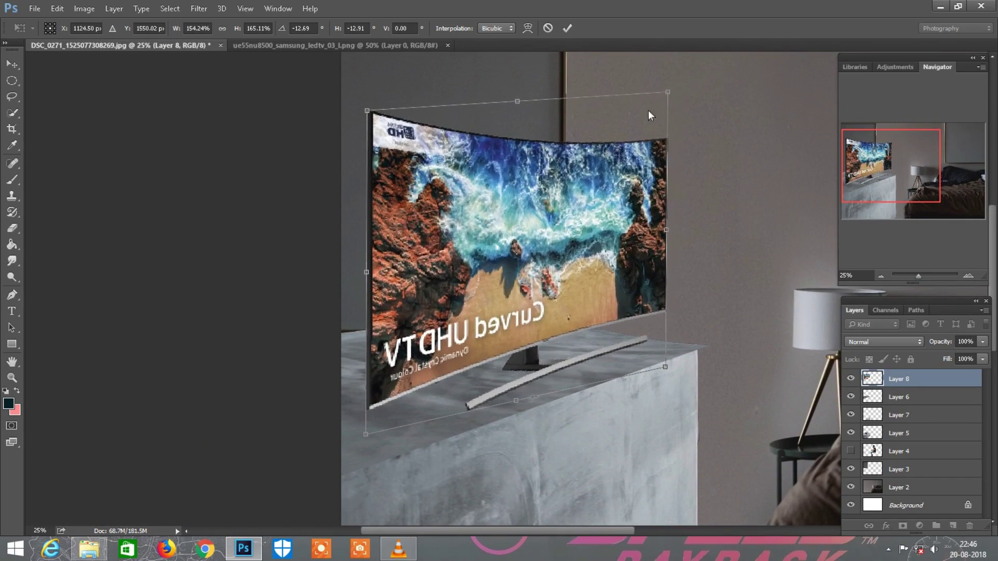
key(ctrl+minus)
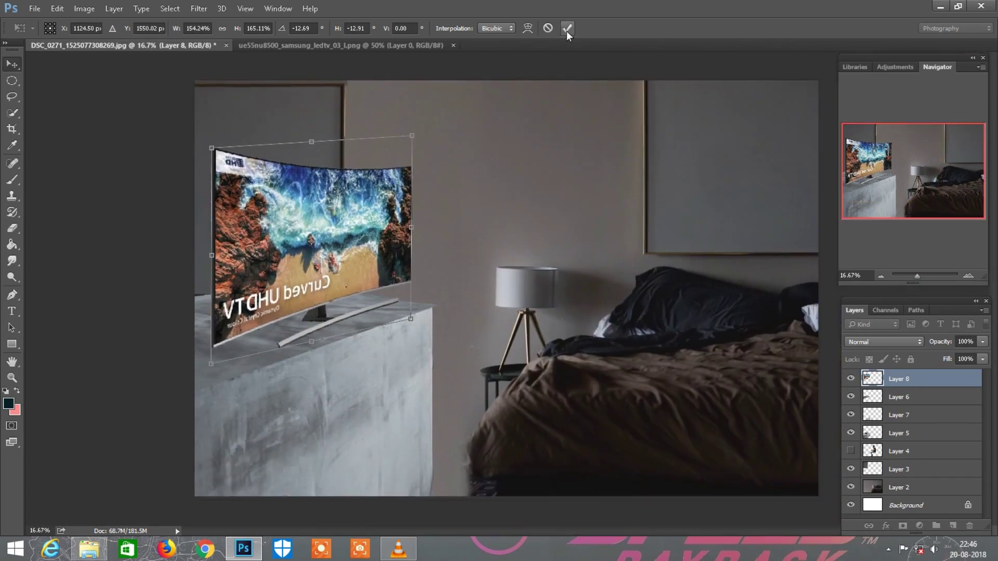
click(567, 29)
key(ctrl+plus)
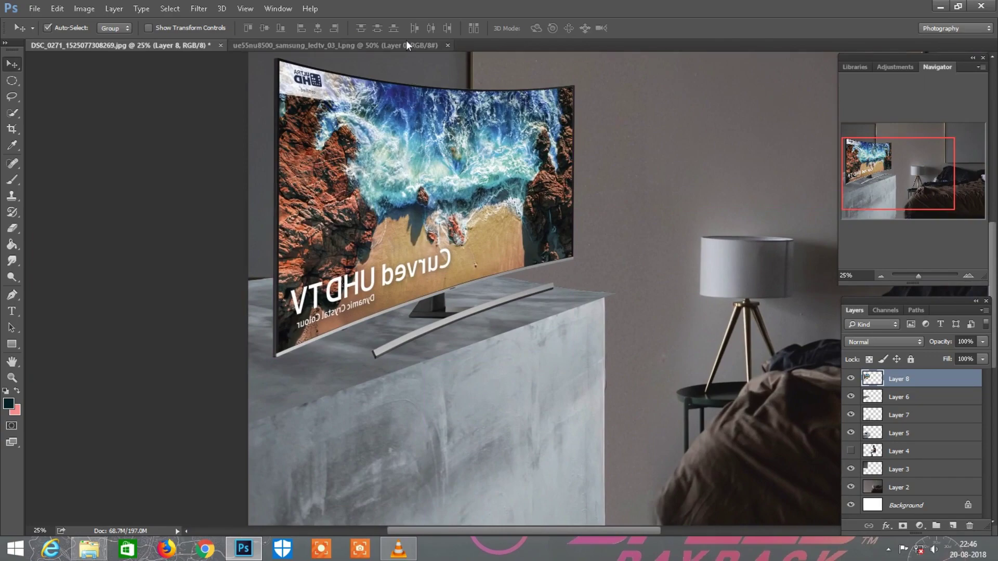
Close the TV source document and drag the PS4 image into Photoshop
right_click(407, 45)
click(458, 96)
click(185, 466)
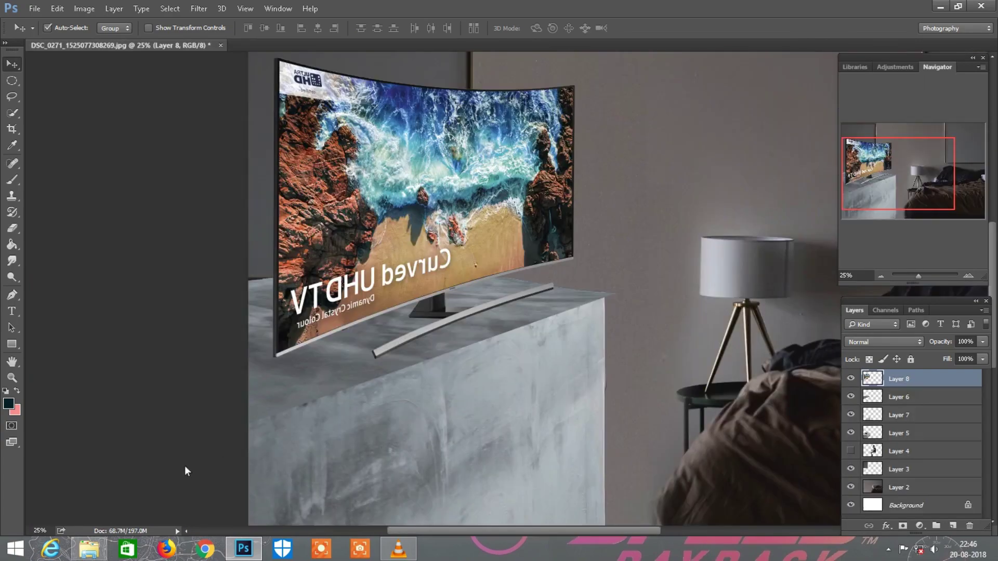
click(91, 550)
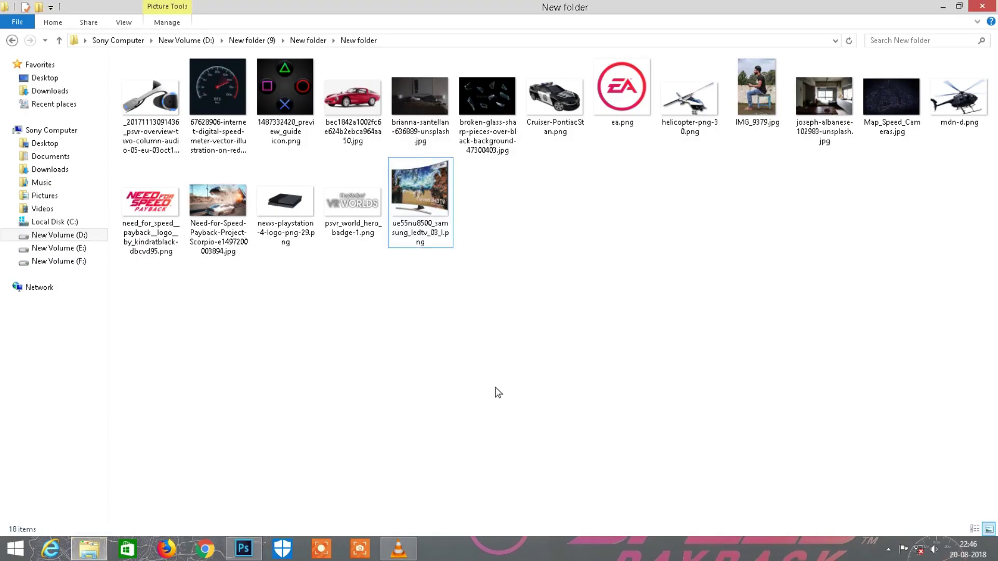
mouse_move(285, 202)
mouse_down()
mouse_move(578, 64)
mouse_move(512, 335)
mouse_up()
Camera Raw Filter the PS4 with deeper blacks and higher exposure, then drag it into the room
click(199, 9)
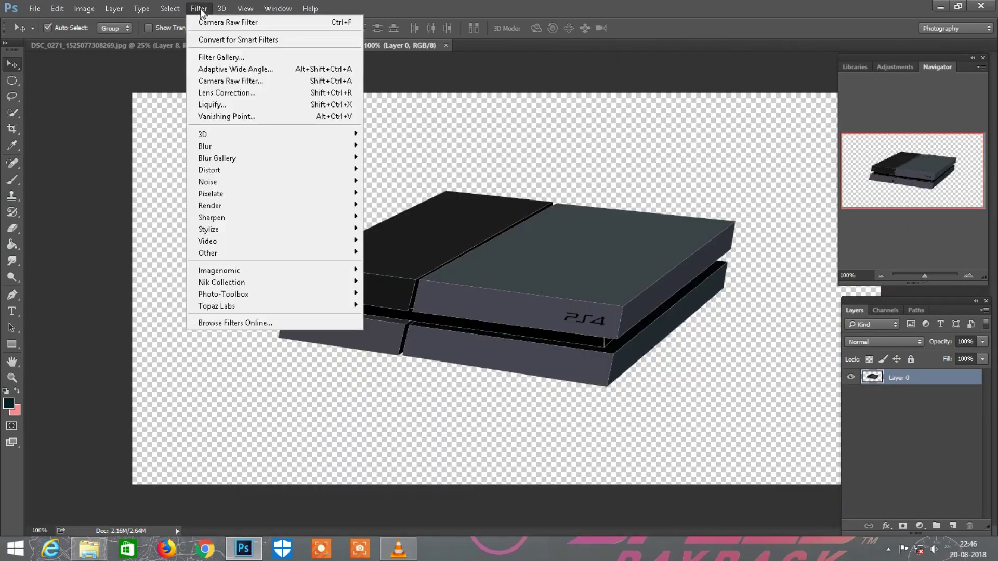
click(219, 83)
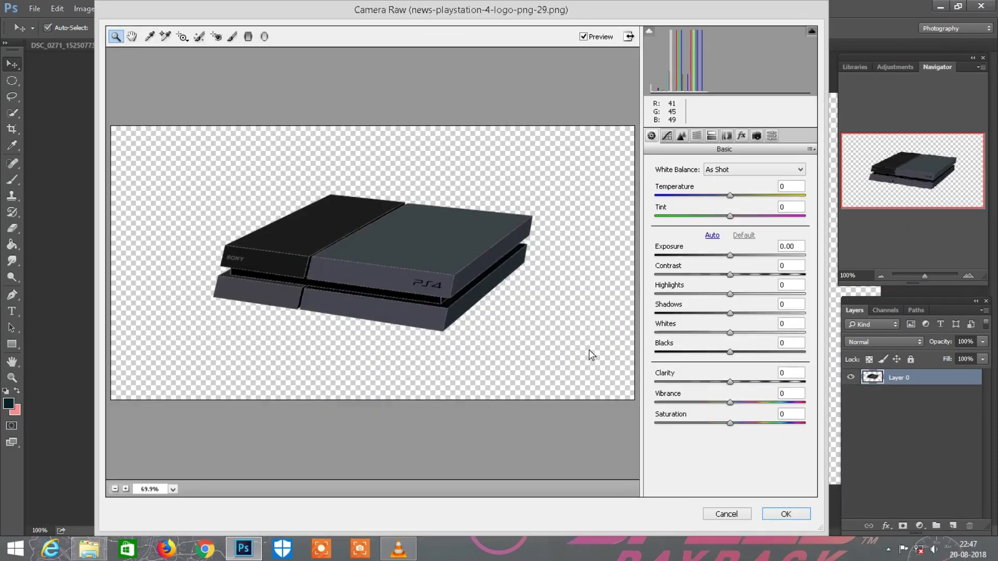
key(ctrl+plus)
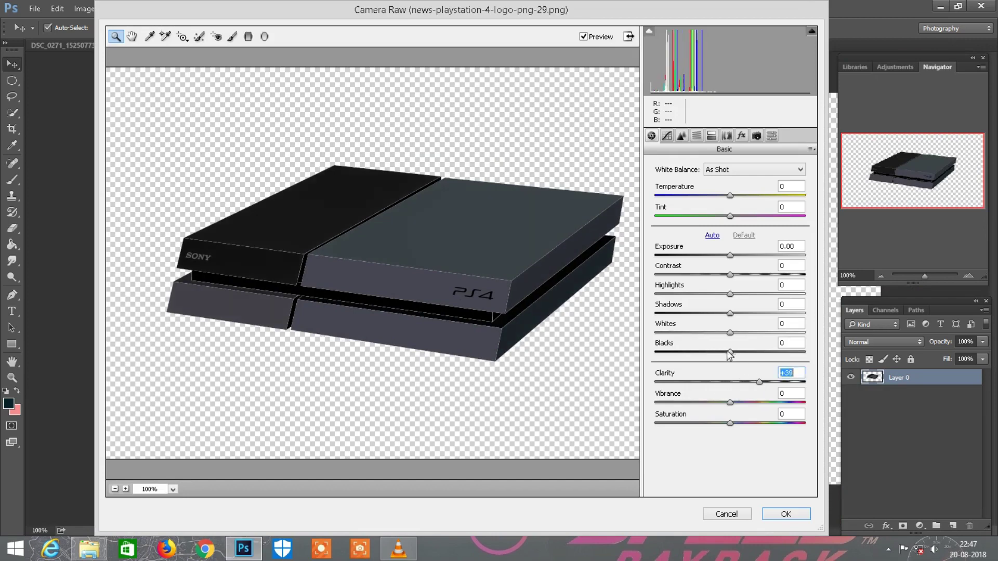
drag(730, 353, 717, 352)
drag(745, 255, 754, 256)
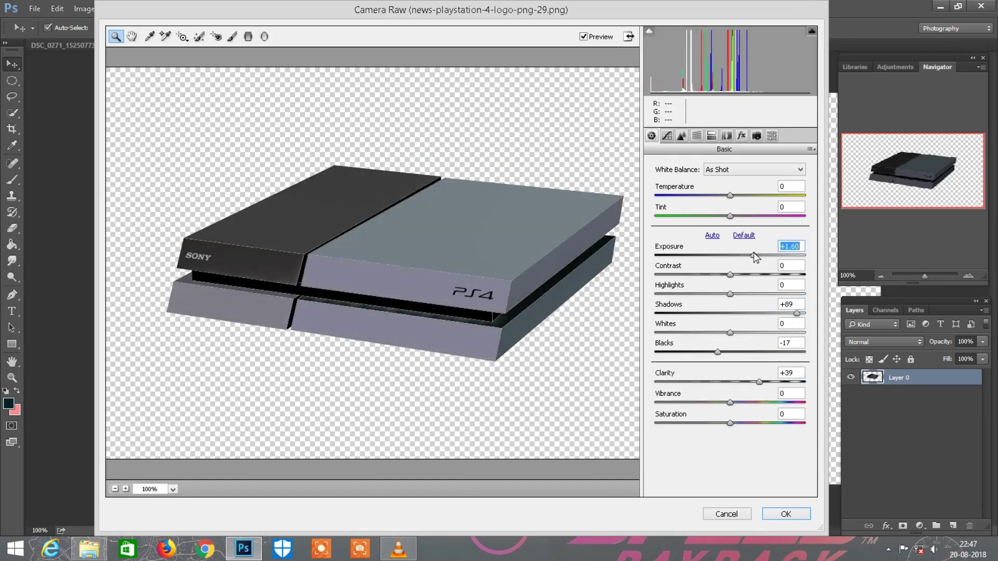
click(786, 514)
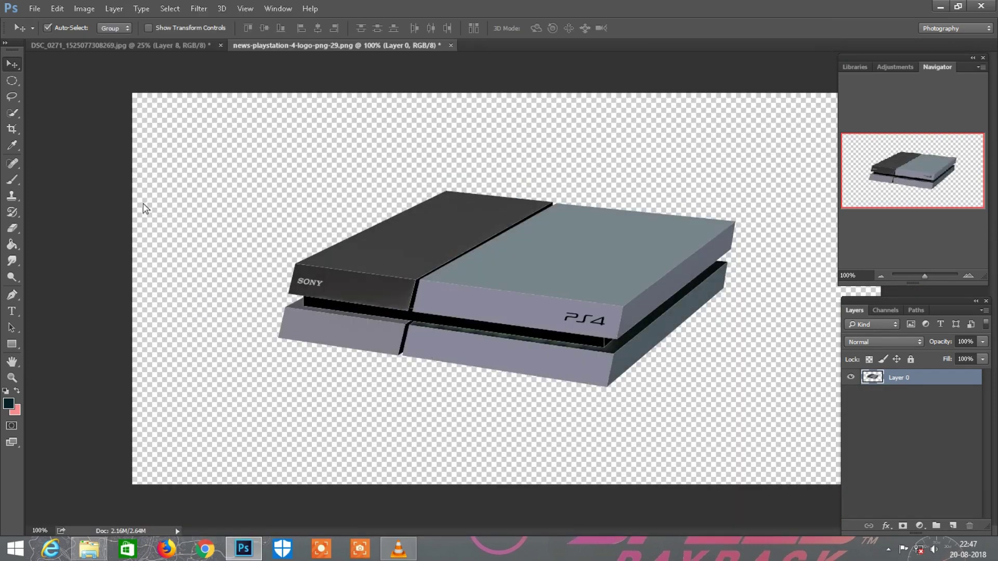
mouse_move(410, 224)
mouse_down()
mouse_move(266, 132)
mouse_move(204, 46)
mouse_move(317, 257)
mouse_move(516, 304)
mouse_up()
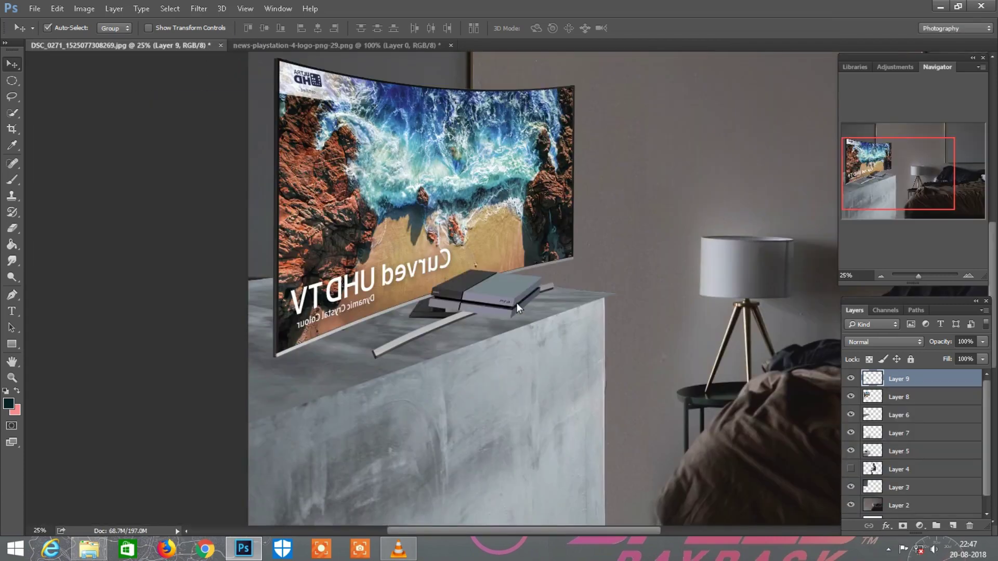
Slide the PS4 onto the counter and shift the TV up and left behind it
scroll(517, 303, up, 1)
scroll(529, 298, up, 1)
scroll(527, 269, up, 1)
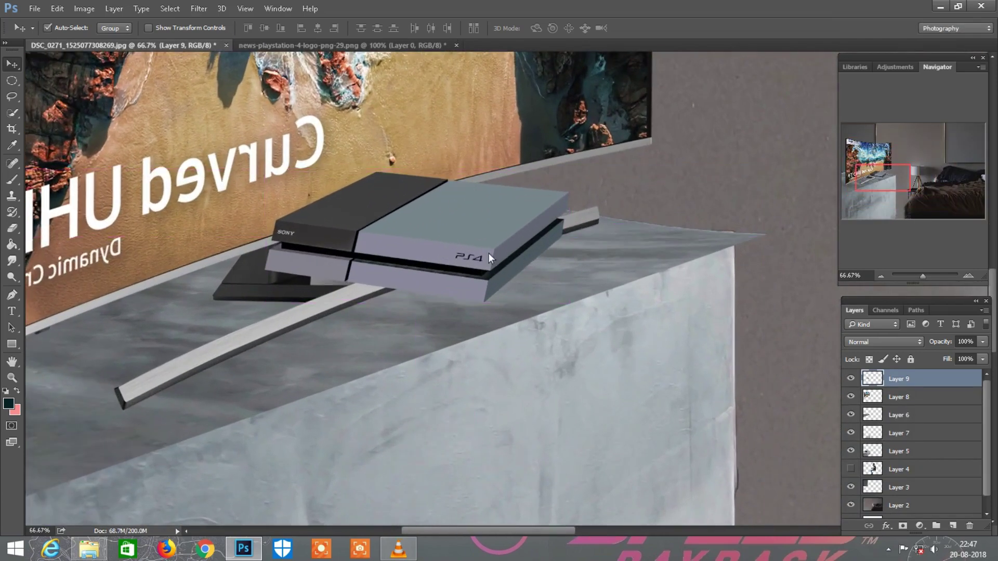
drag(488, 254, 553, 280)
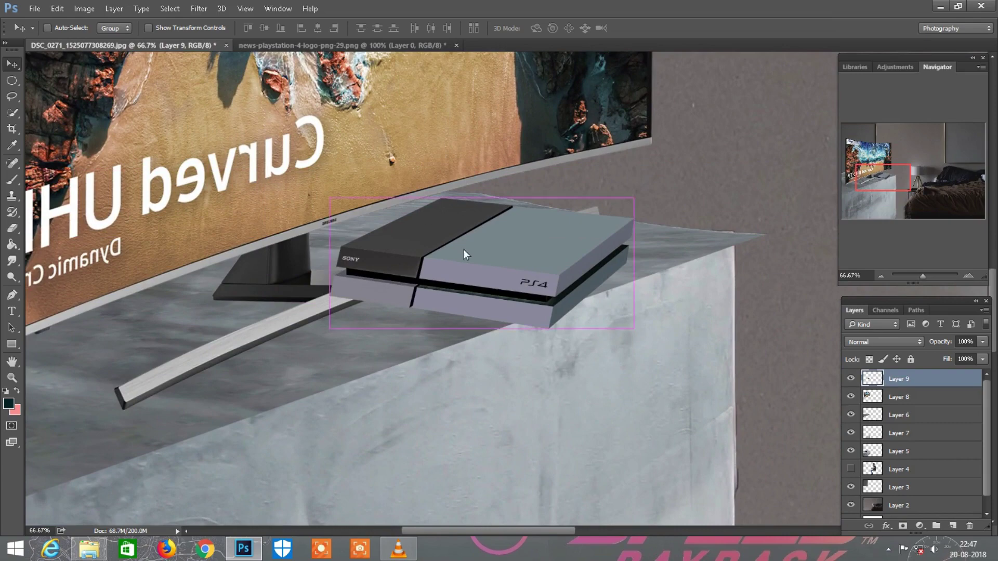
key(ctrl+minus)
click(902, 396)
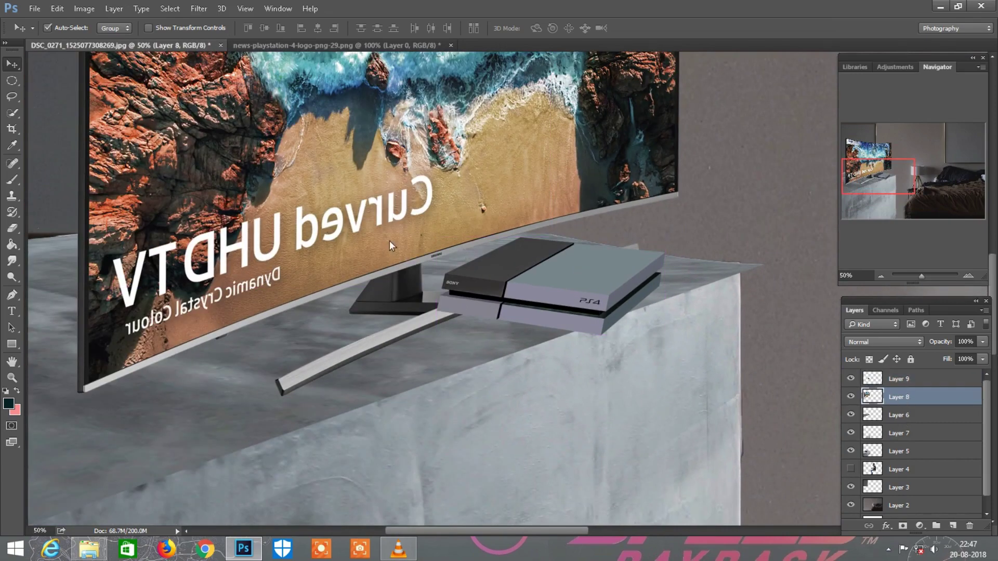
drag(382, 228, 361, 211)
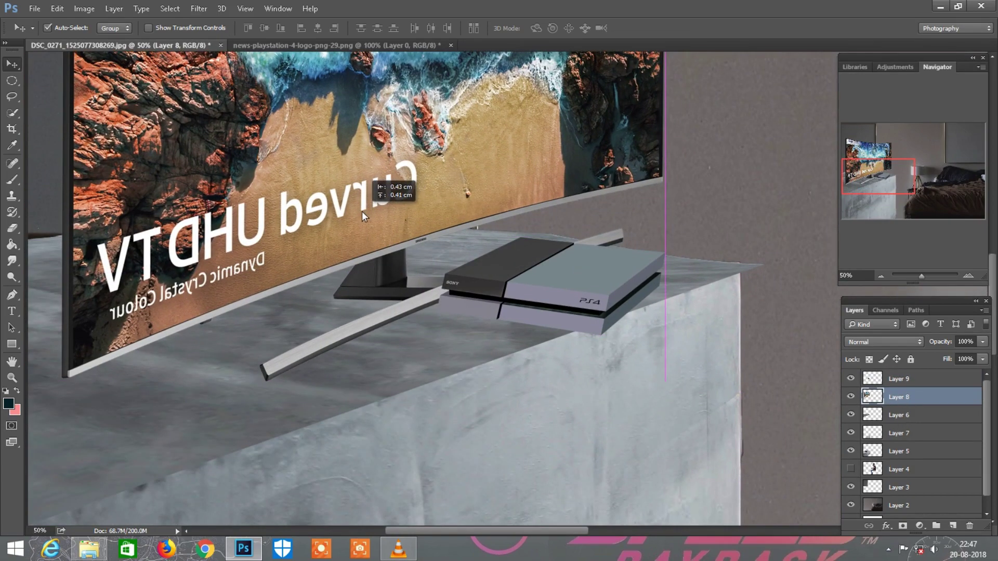
key(ctrl+minus)
key(ctrl+minus)
scroll(470, 248, up, 2)
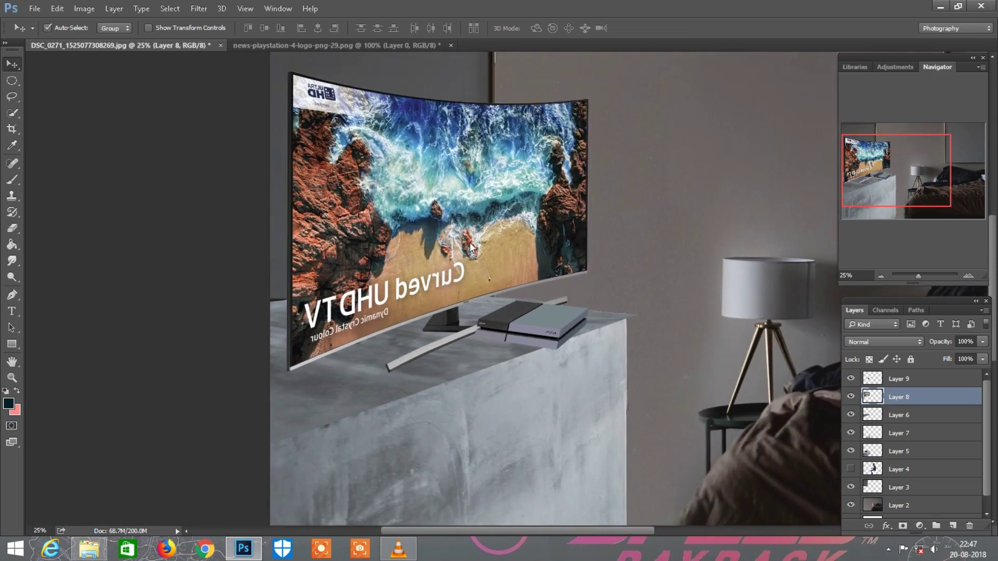
key(ctrl+plus)
key(ctrl+plus)
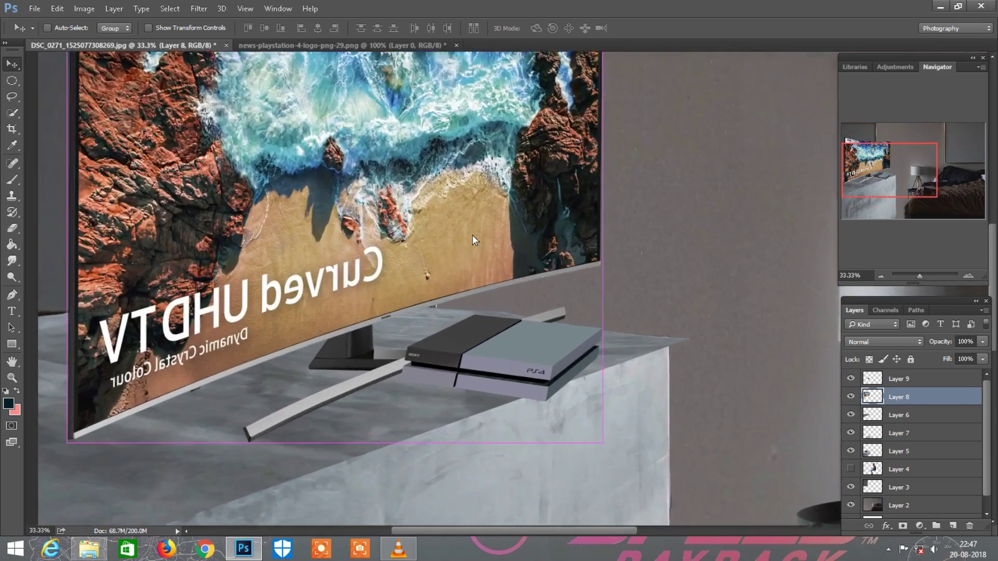
key(ctrl+plus)
Rotate the PS4 slightly with Free Transform so it follows the counter edge
click(899, 378)
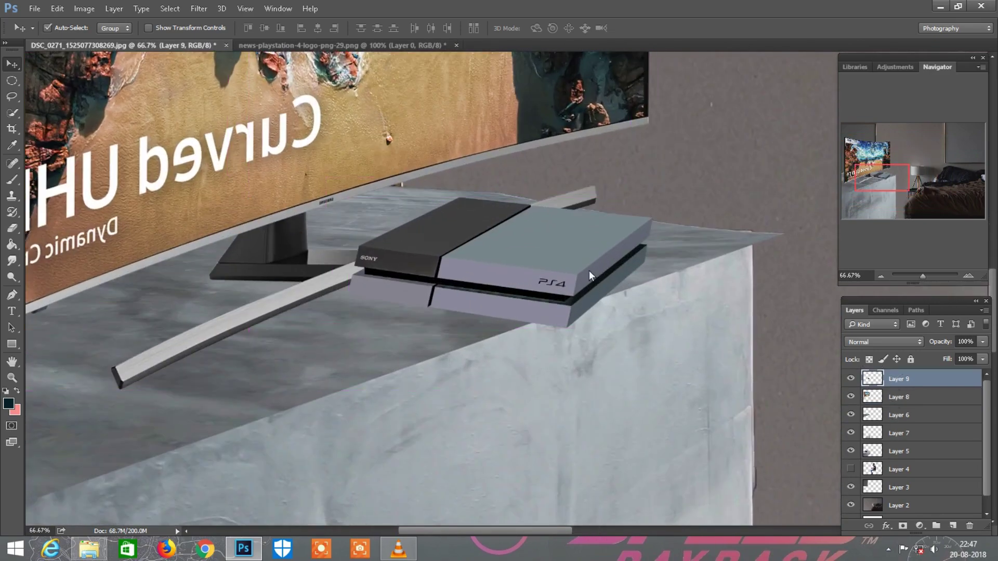
scroll(402, 207, up, 1)
click(58, 9)
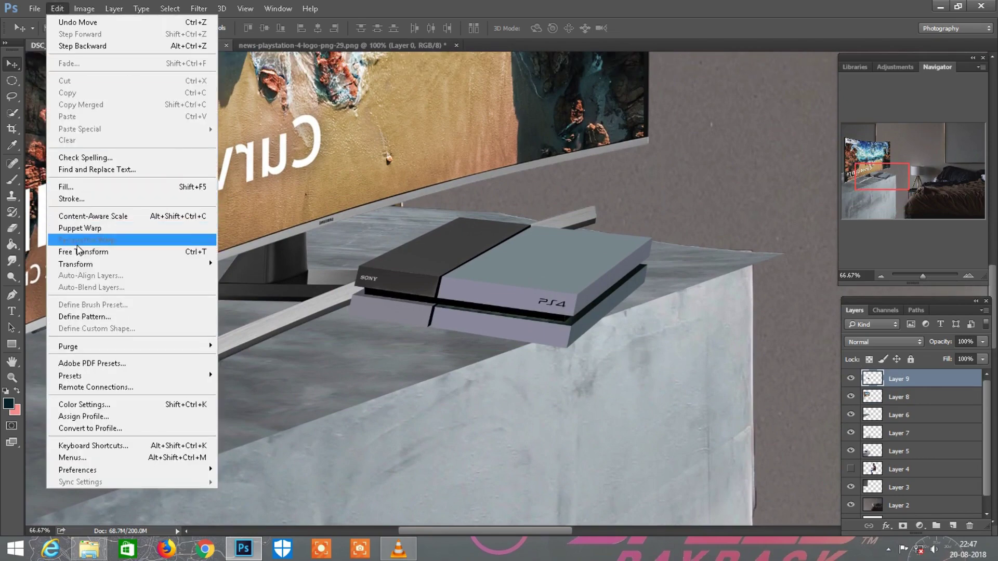
click(84, 252)
drag(645, 376, 675, 289)
drag(570, 292, 557, 281)
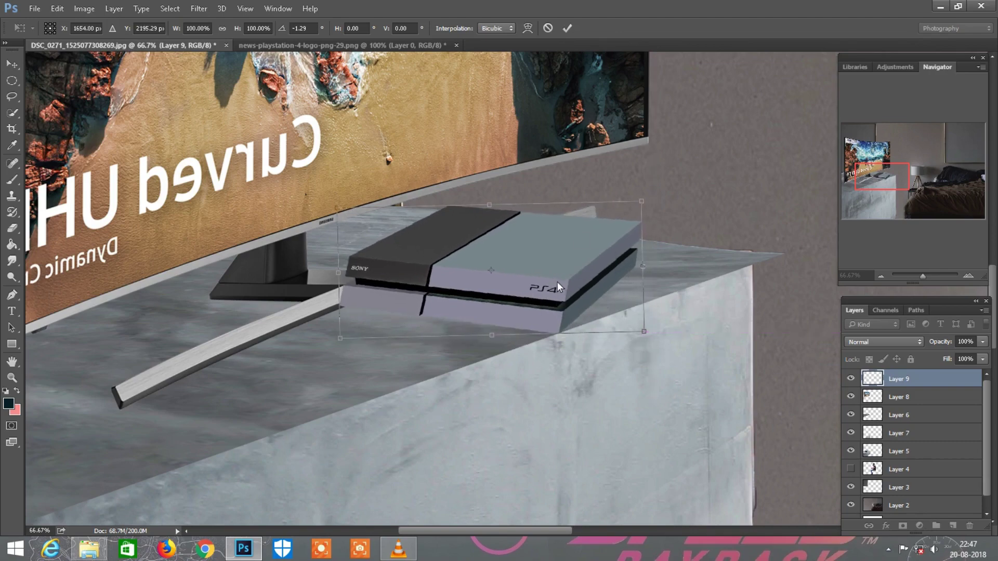
click(567, 28)
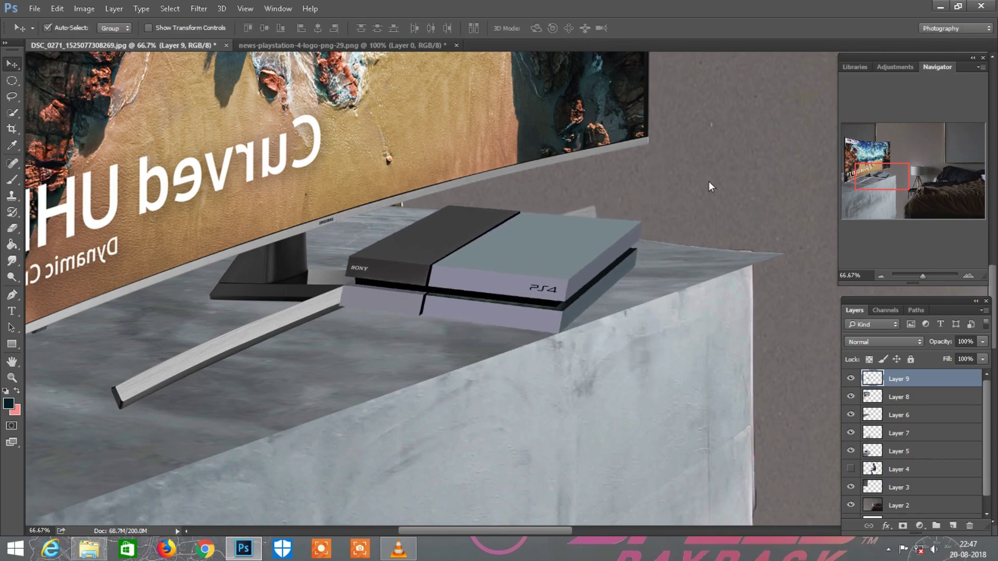
scroll(709, 180, up, 1)
Erase stray parts of the TV layer with a smaller eraser brush
click(907, 397)
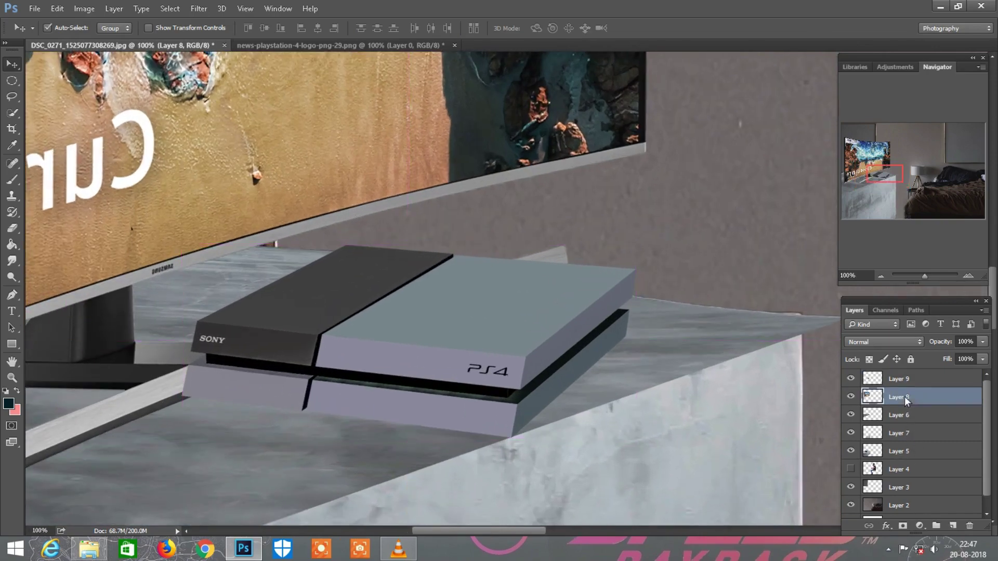
click(12, 228)
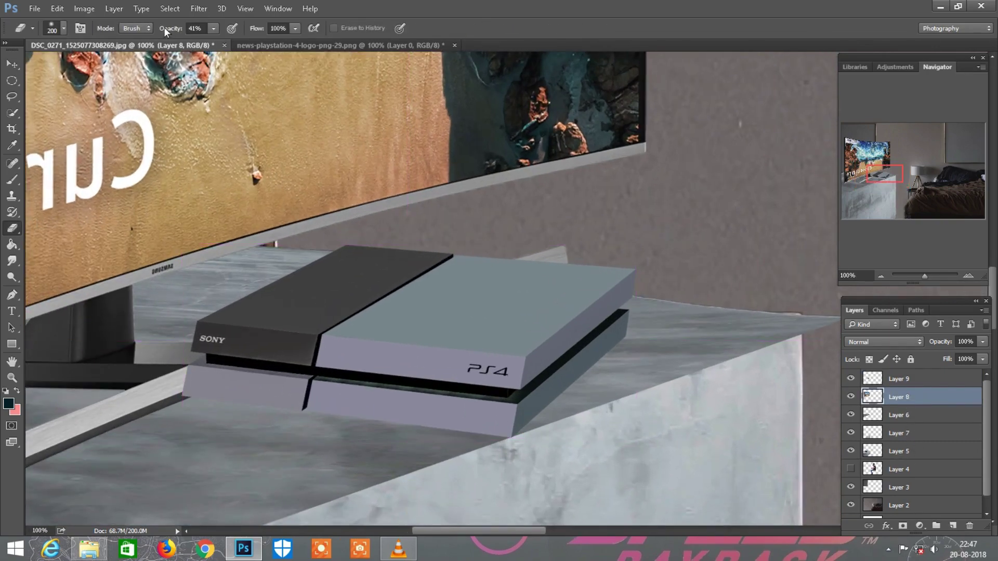
key(bracketleft)
key(bracketleft)
key(bracketleft)
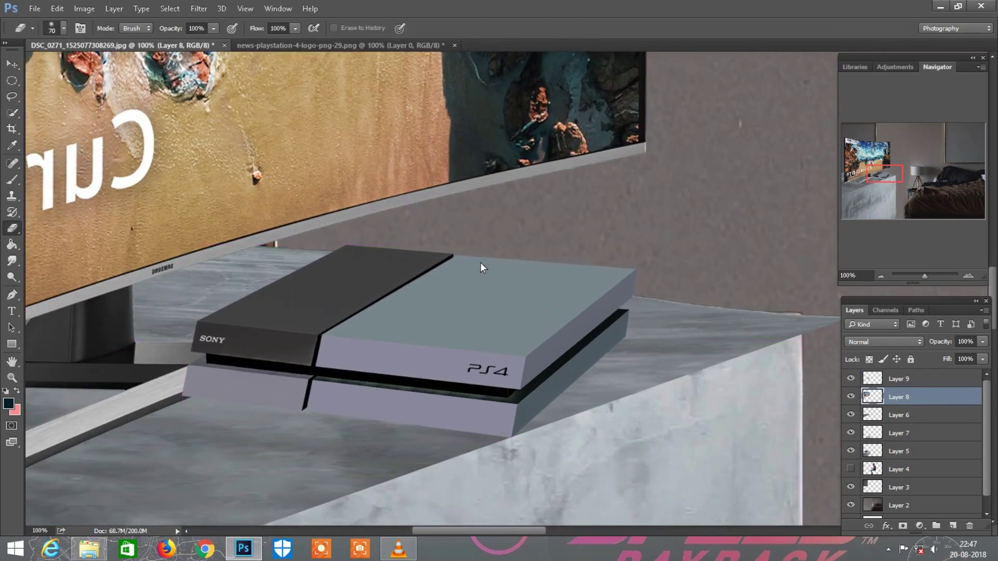
scroll(480, 263, down, 1)
scroll(712, 301, right, 3)
scroll(684, 295, down, 1)
scroll(689, 335, right, 1)
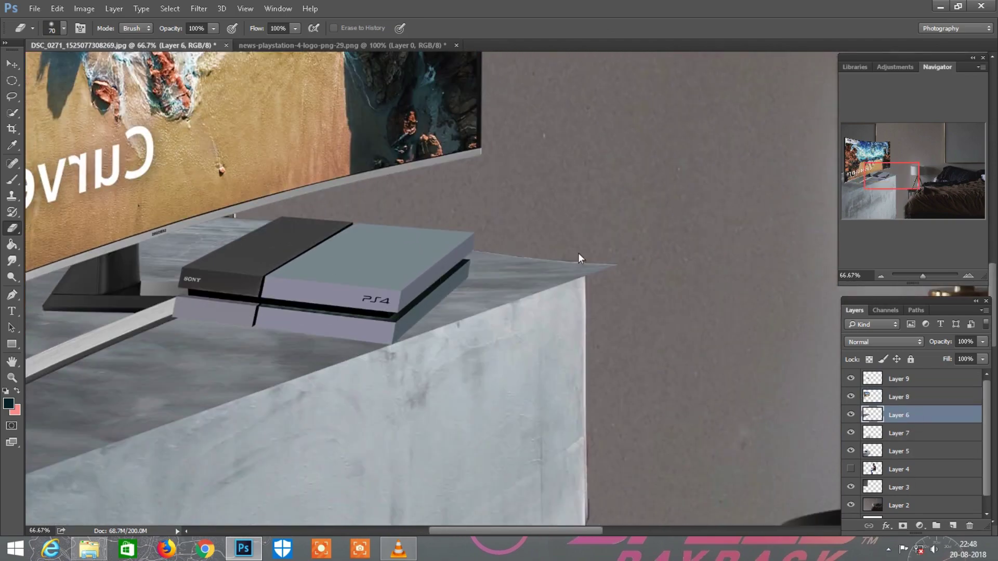
scroll(587, 239, up, 1)
right_click(600, 225)
key(bracketleft)
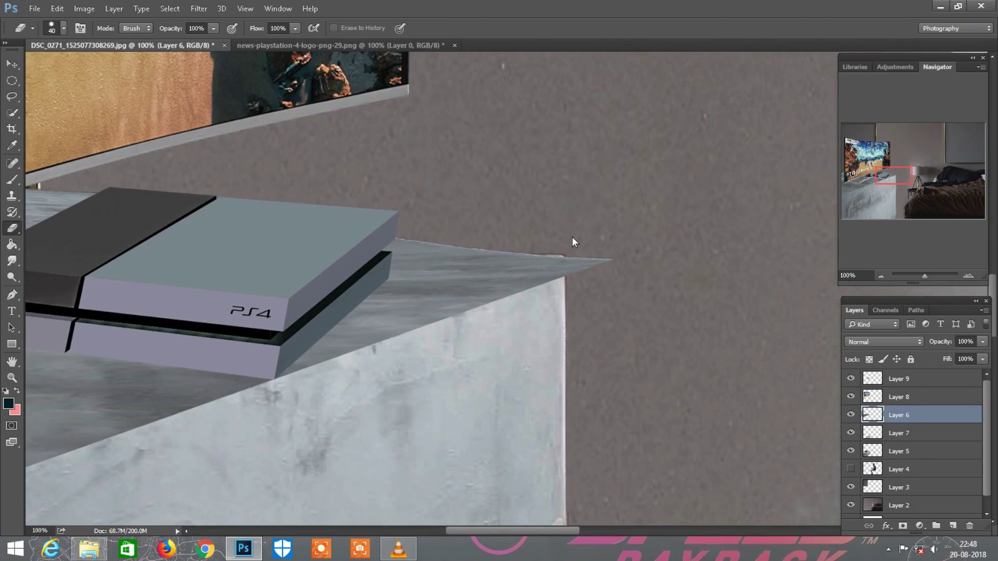
scroll(638, 283, down, 2)
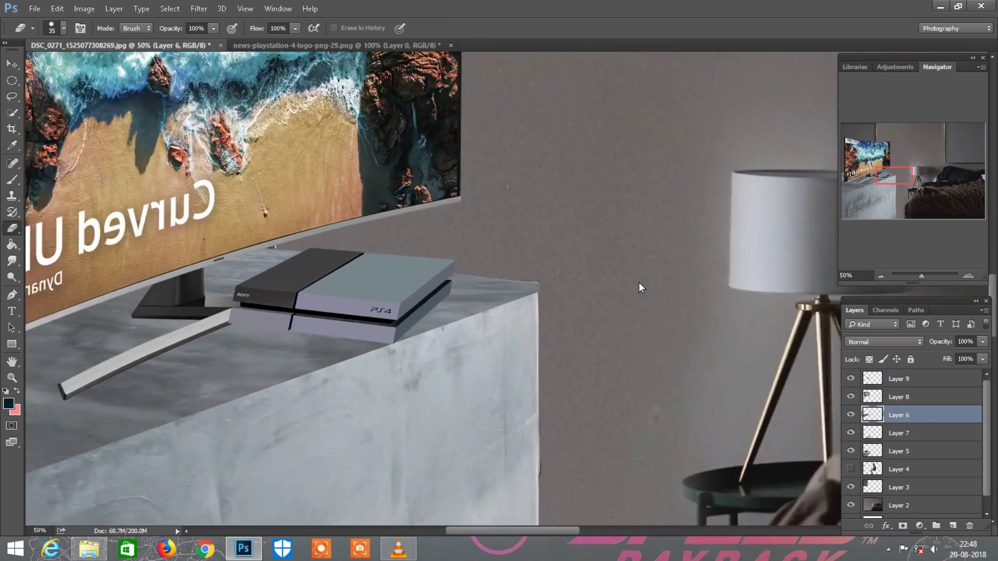
scroll(638, 283, down, 2)
scroll(638, 282, down, 1)
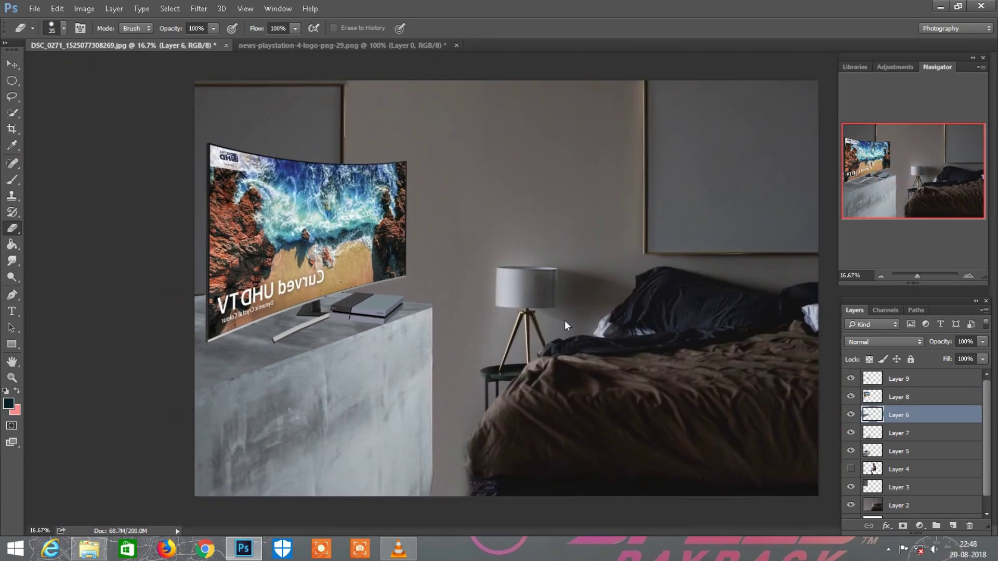
scroll(520, 311, up, 1)
scroll(218, 182, down, 1)
Close the PS4 image document, answering its save prompt
key(v)
click(329, 44)
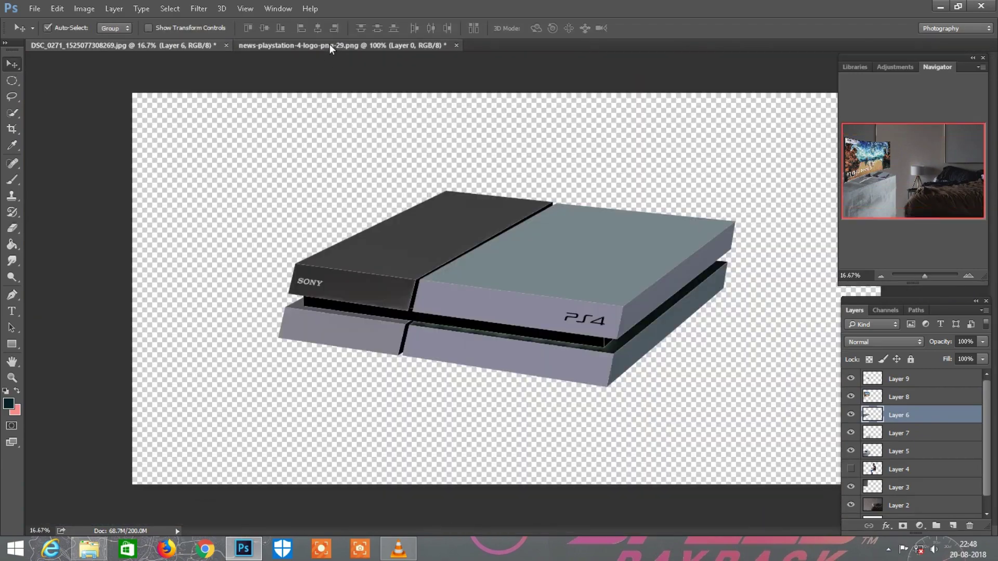
right_click(347, 45)
click(365, 65)
click(490, 220)
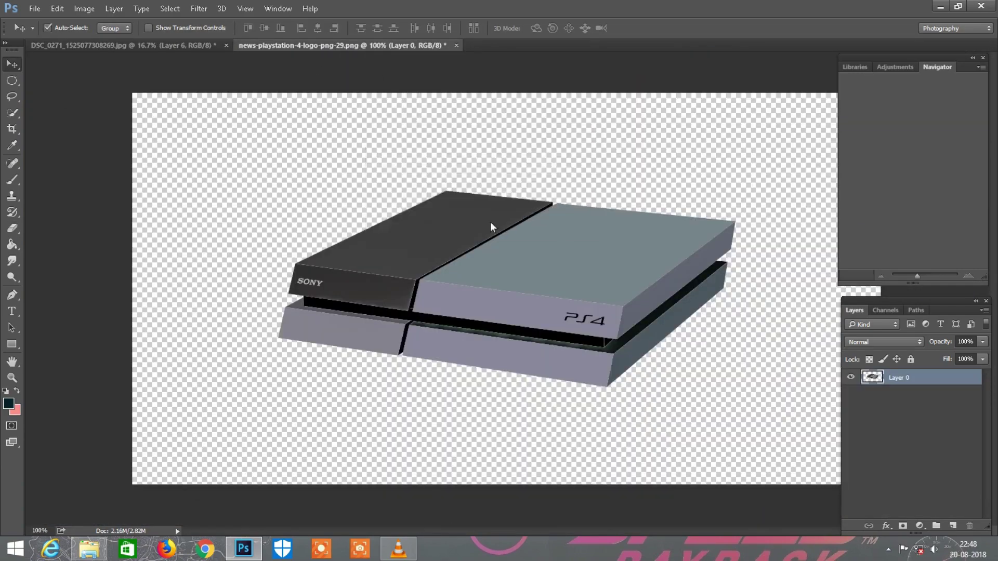
Open the Need for Speed screenshot from the source folder in Photoshop
click(96, 554)
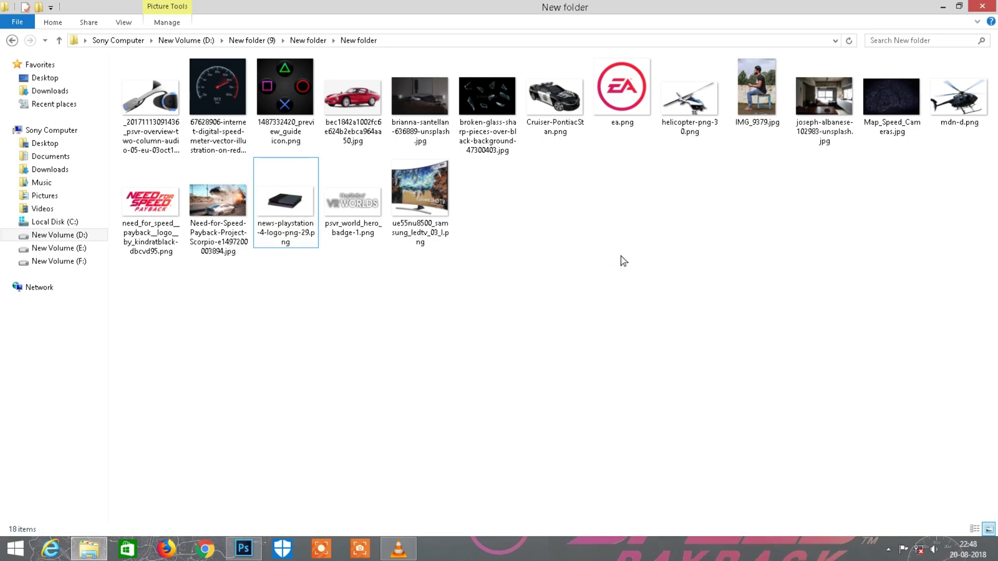
click(419, 188)
mouse_move(218, 203)
mouse_down()
mouse_move(527, 88)
mouse_move(534, 40)
mouse_up()
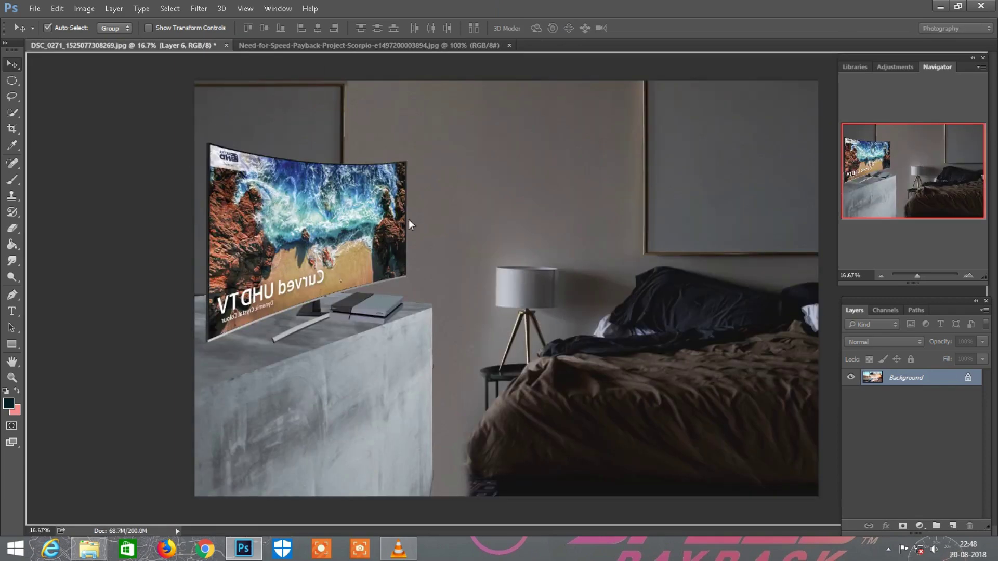
Add the screenshot as Layer 10; Camera Raw: Clarity +49, Highlights -100, Shadows +33, Blacks -18
drag(421, 221, 458, 205)
click(199, 9)
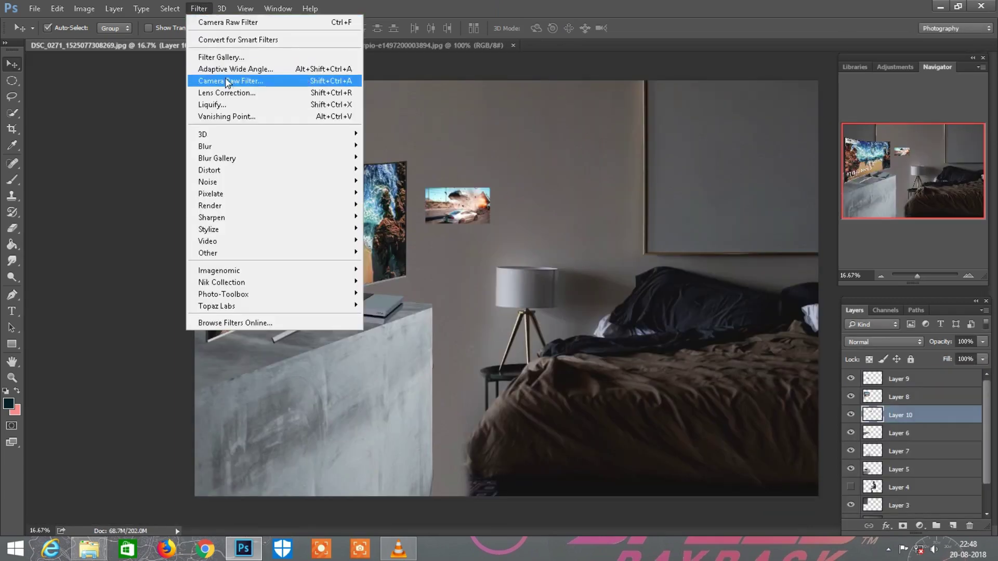
click(225, 79)
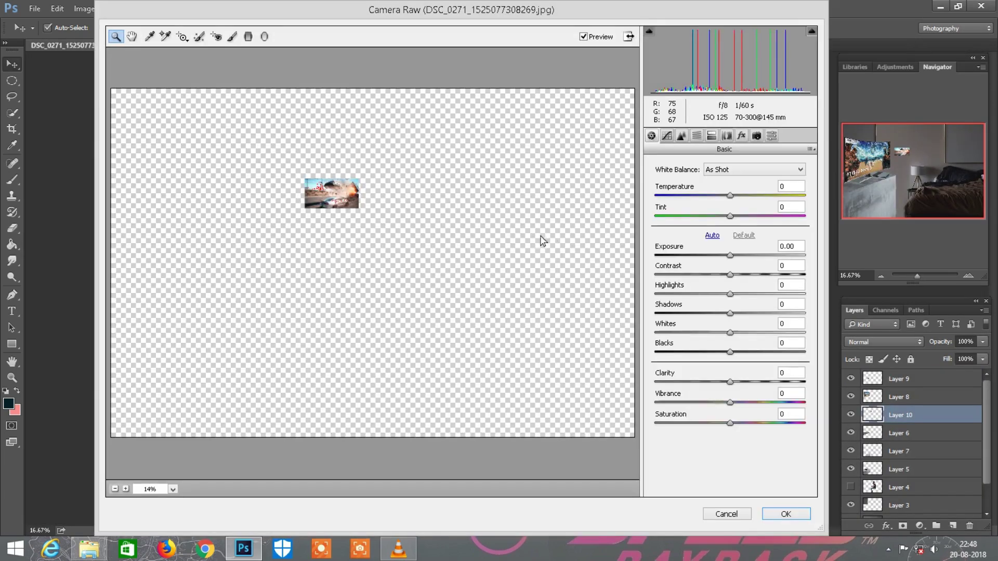
click(446, 292)
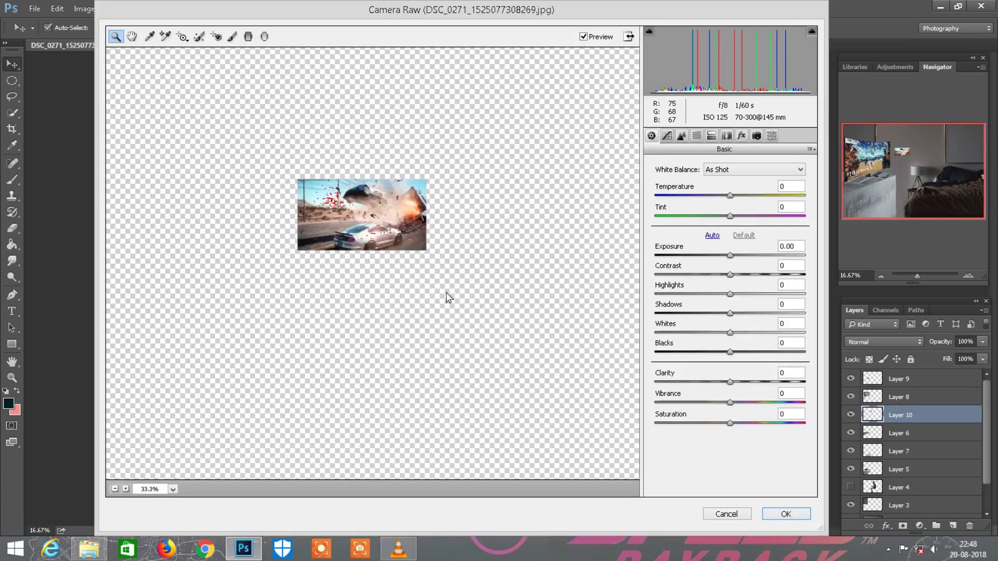
click(423, 278)
drag(729, 381, 767, 382)
drag(729, 352, 716, 354)
mouse_move(730, 313)
mouse_down()
mouse_move(754, 313)
mouse_move(678, 295)
mouse_up()
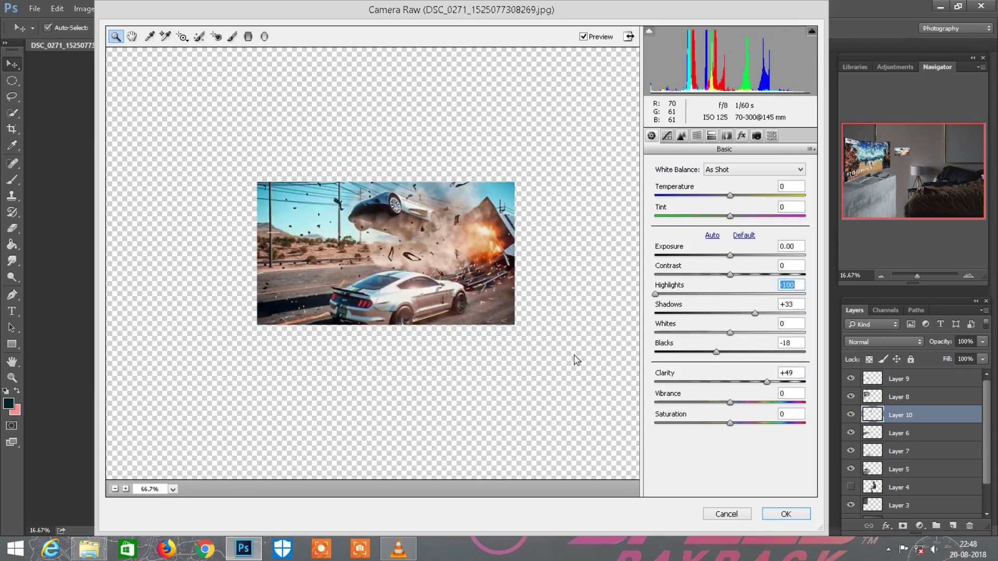
click(782, 514)
Stack Layer 10 above Layer 8 and move the car screenshot onto the TV
key(ctrl+plus)
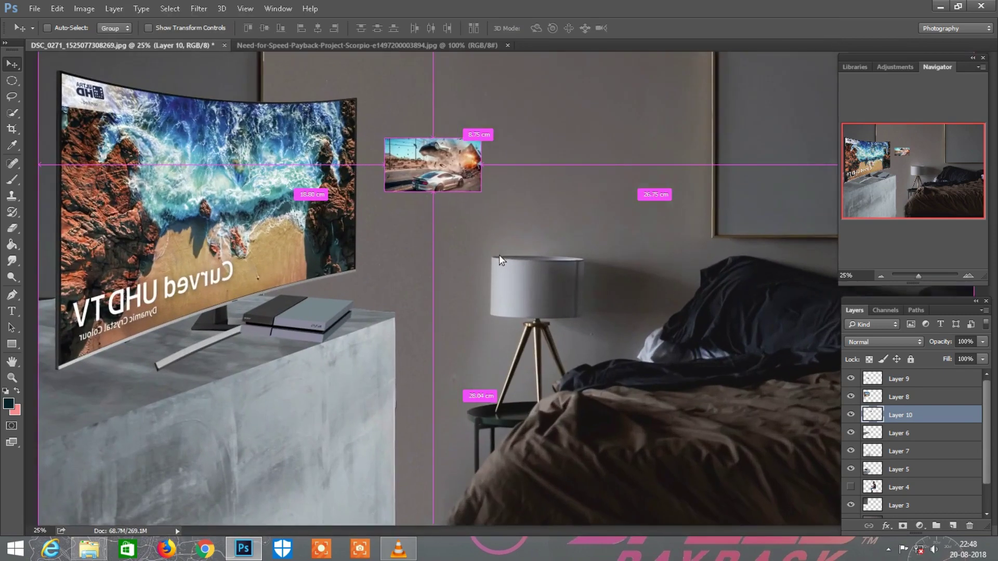
scroll(499, 254, left, 2)
drag(903, 414, 902, 395)
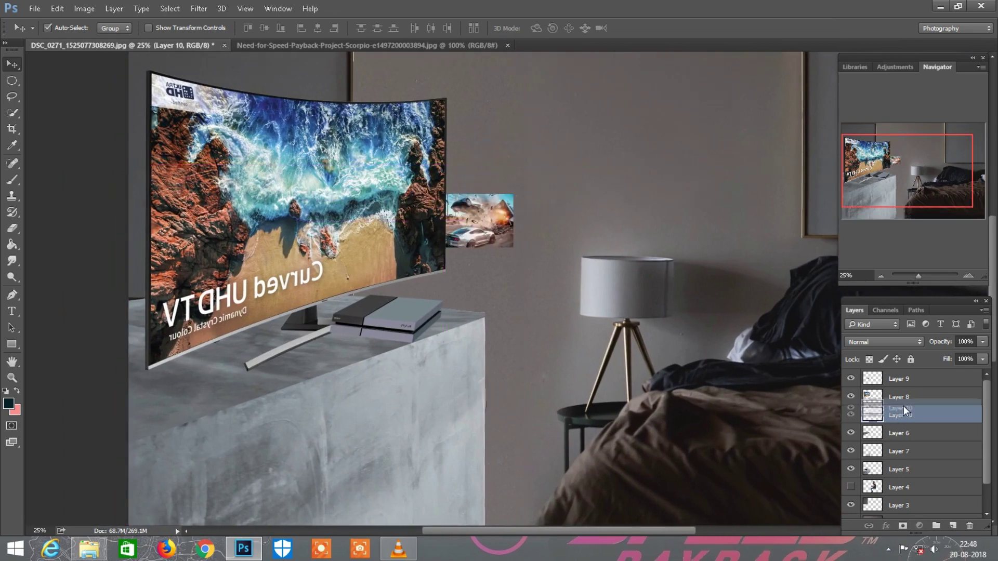
drag(504, 213, 281, 192)
scroll(260, 177, left, 3)
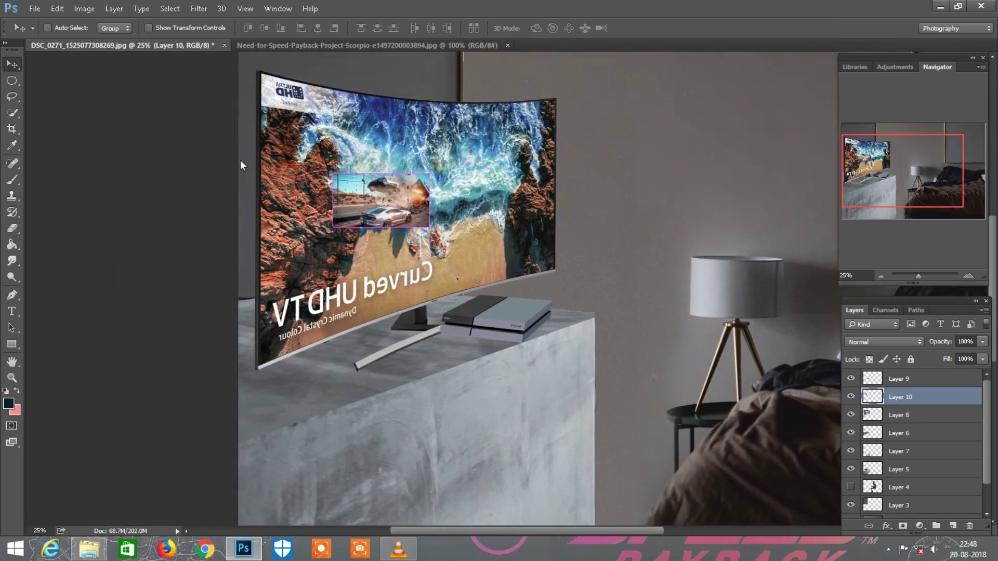
Free-transform the screenshot to the TV's top-left corner and enlarge it over the screen
click(57, 9)
click(91, 252)
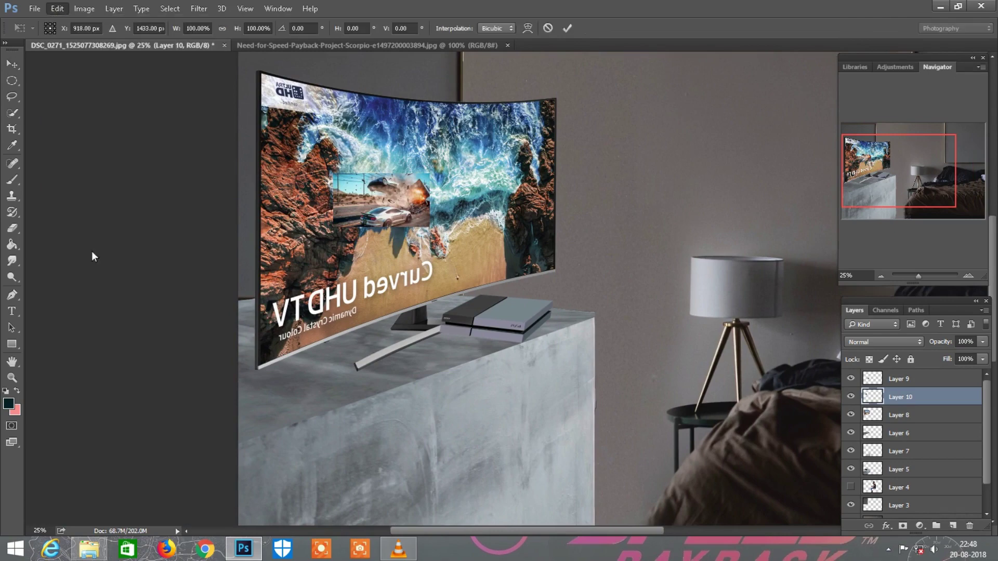
key(ctrl+plus)
scroll(417, 223, up, 1)
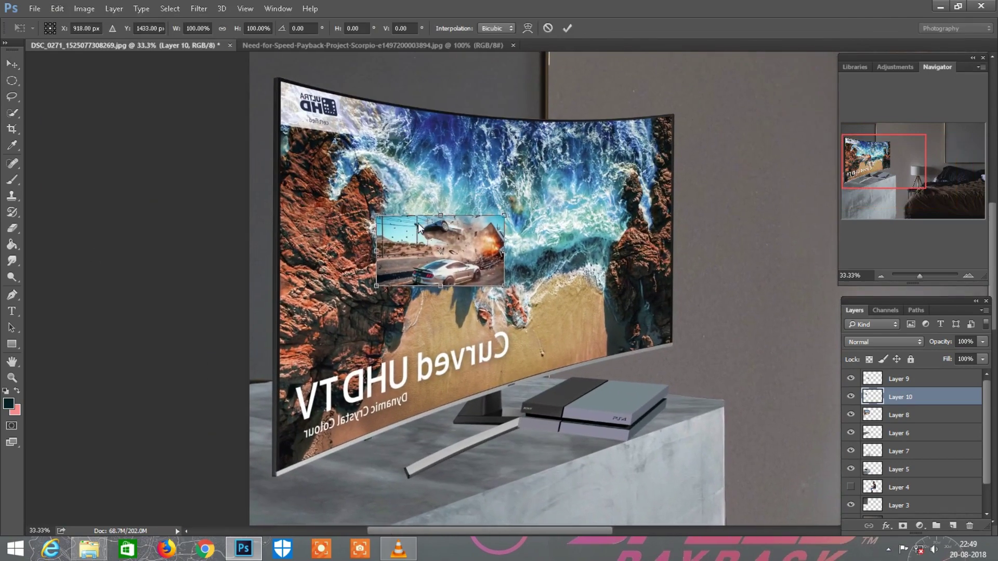
drag(418, 235, 320, 101)
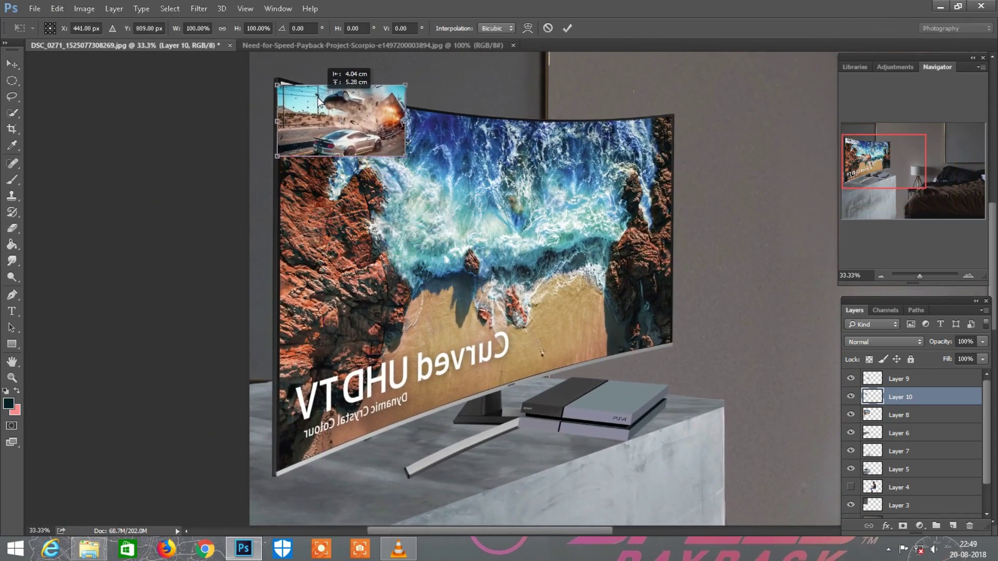
drag(405, 153, 686, 353)
Skew the screenshot's bottom-left corner downward and commit the transform
scroll(405, 316, left, 1)
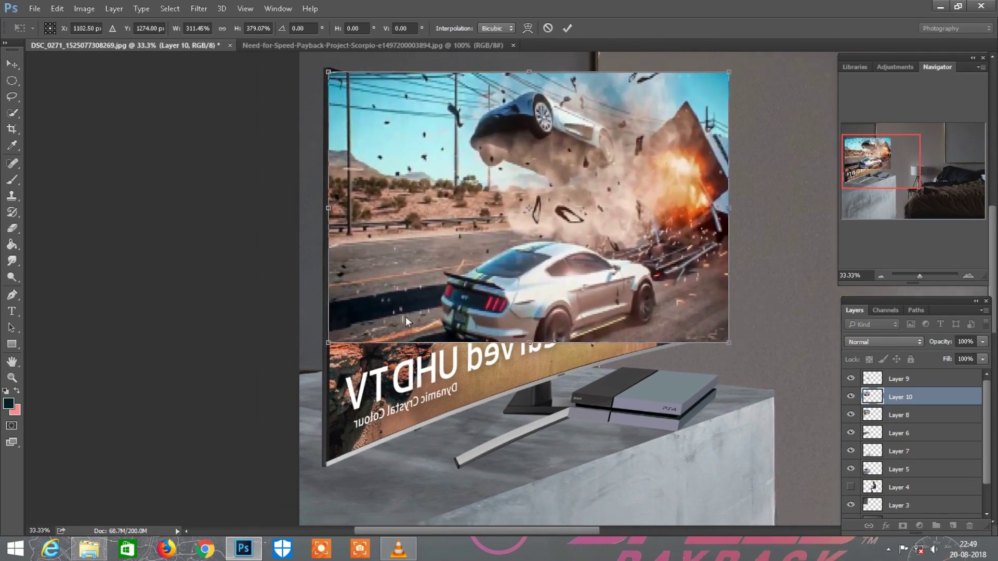
scroll(331, 285, down, 2)
drag(327, 260, 325, 382)
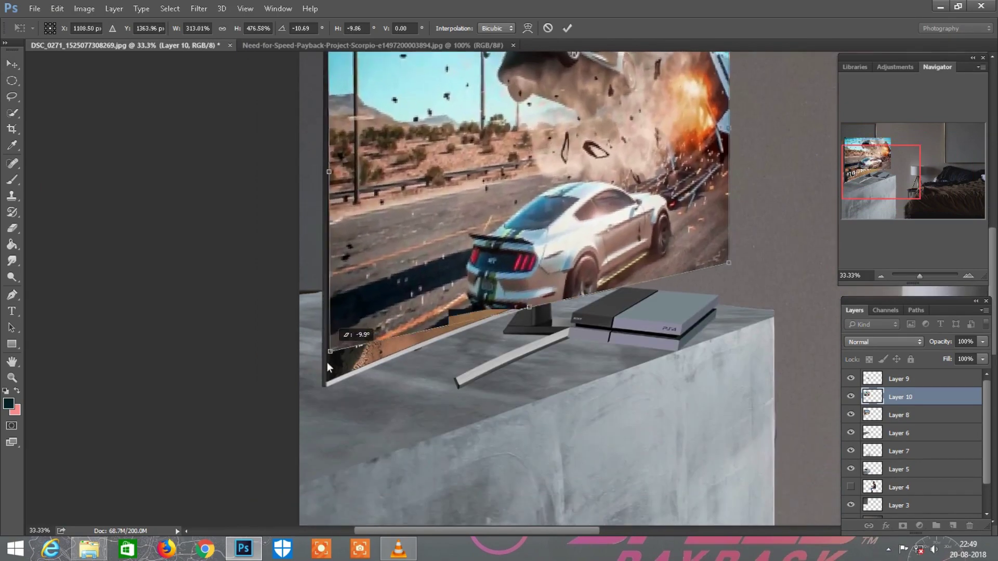
scroll(435, 232, up, 2)
scroll(432, 233, left, 2)
scroll(432, 233, up, 1)
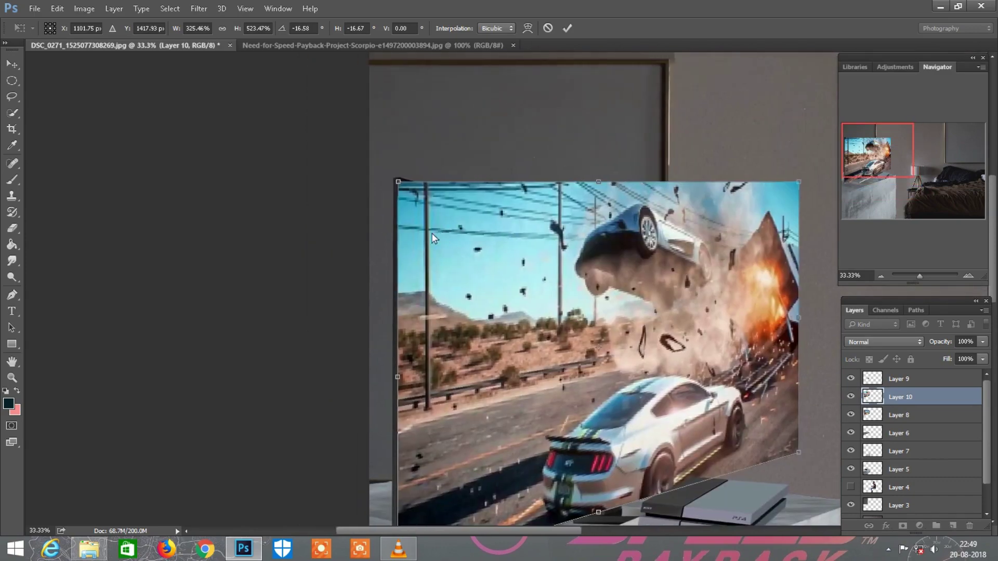
key(ctrl+plus)
drag(404, 132, 404, 131)
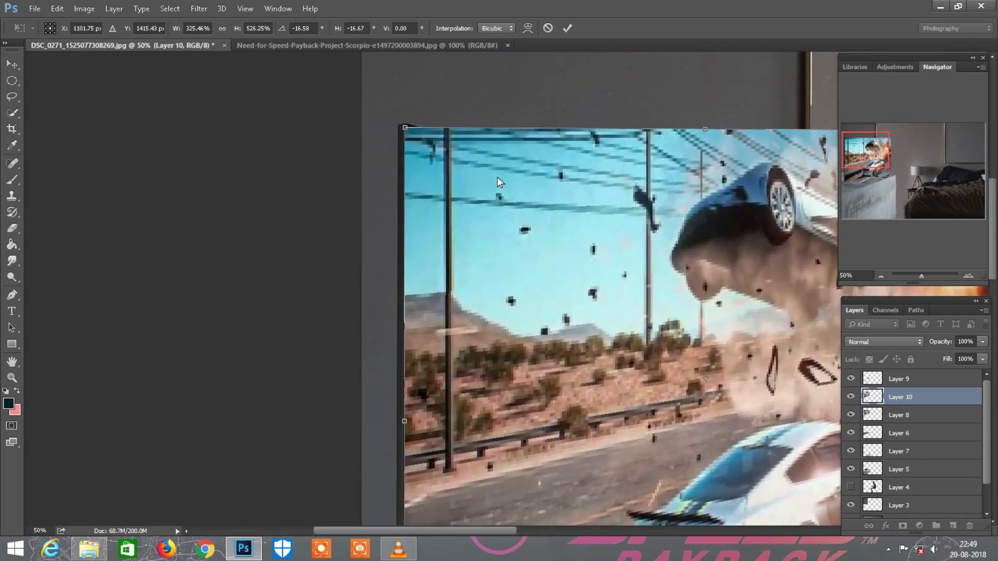
scroll(765, 347, down, 1)
scroll(786, 356, right, 3)
click(567, 29)
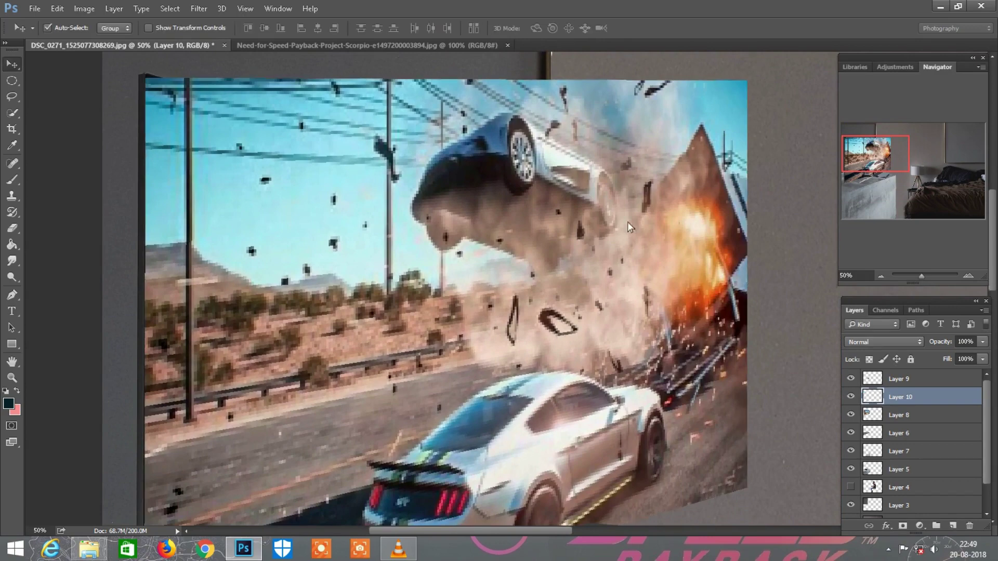
Lower the screenshot layer's fill to 46%
scroll(587, 247, down, 1)
scroll(588, 248, right, 1)
drag(946, 358, 909, 357)
Free-transform the screenshot, pulling its top-right corner down to the TV edge, and commit
scroll(641, 345, down, 1)
scroll(641, 344, right, 1)
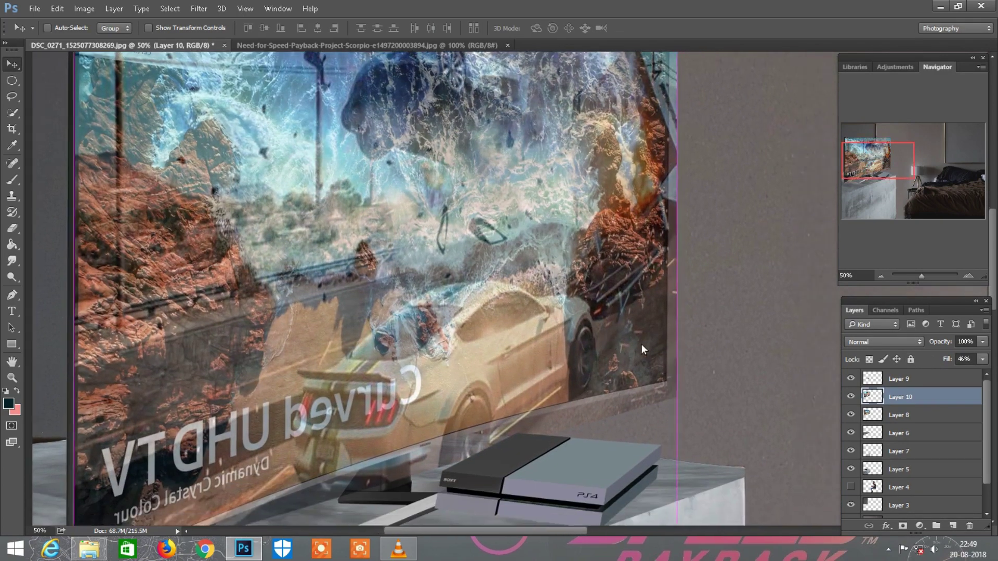
scroll(639, 338, up, 2)
click(57, 8)
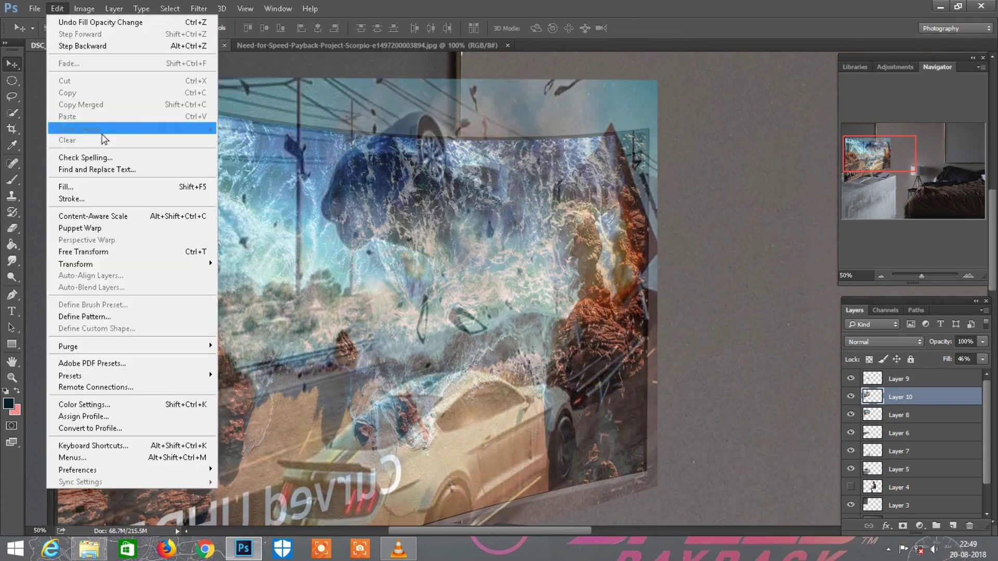
click(67, 251)
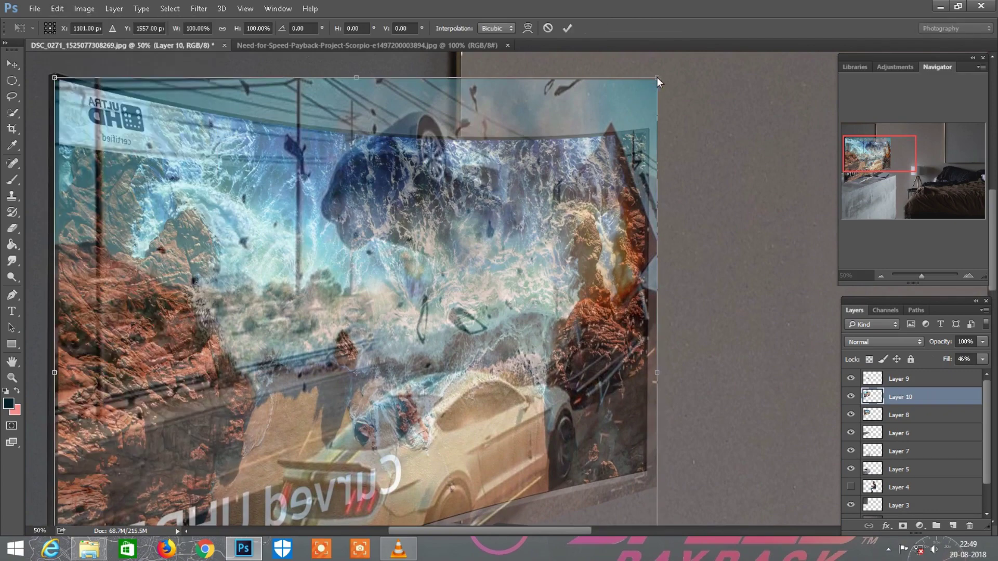
drag(656, 77, 651, 131)
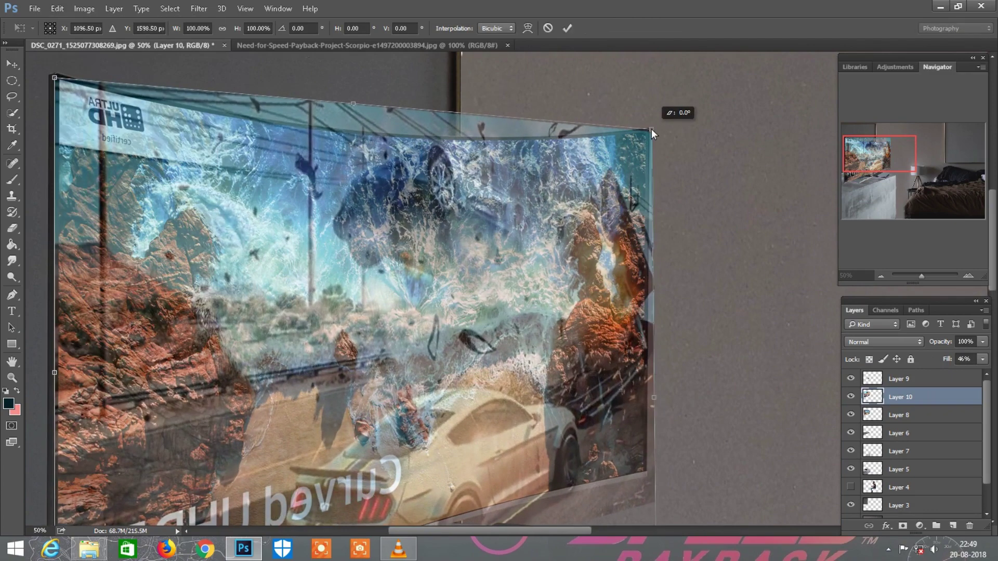
scroll(660, 158, down, 2)
scroll(666, 267, down, 3)
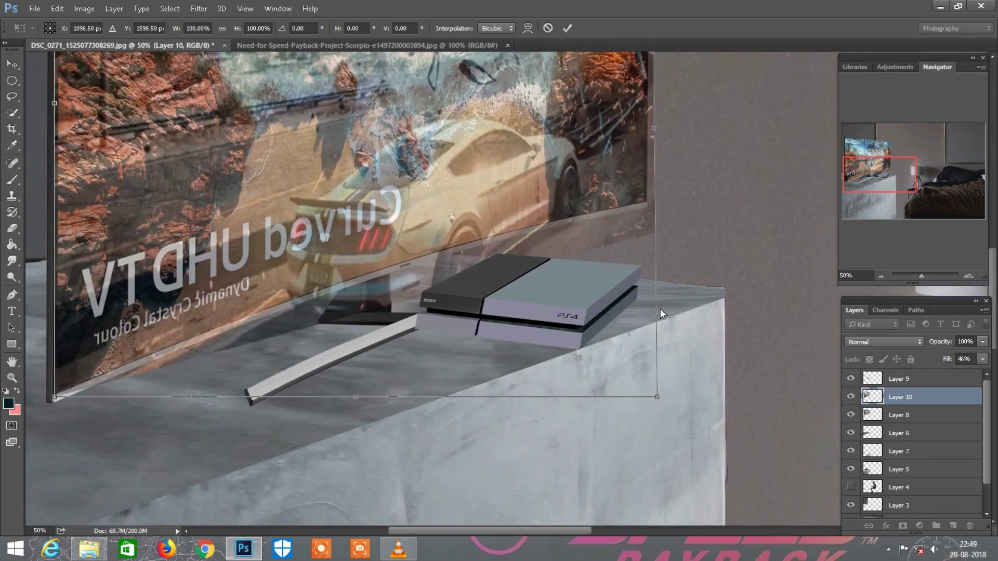
scroll(660, 307, right, 1)
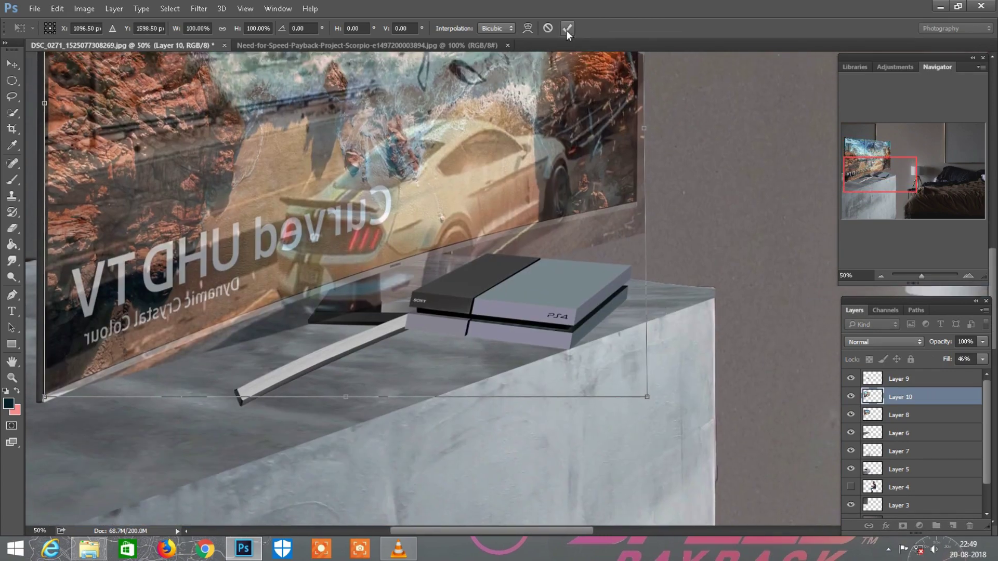
click(566, 30)
scroll(541, 77, left, 2)
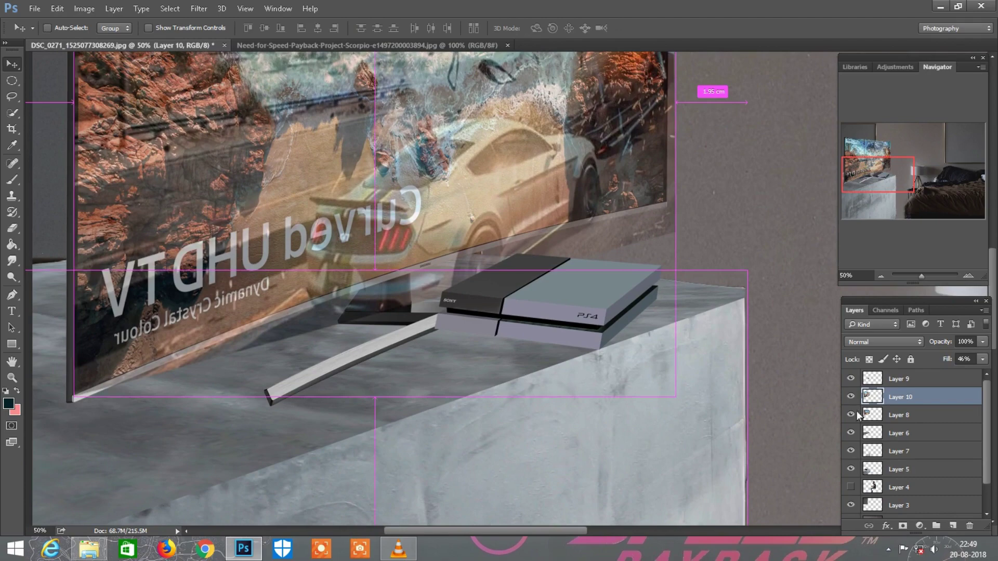
Add a layer mask to Layer 10 and set up a 100% opacity brush
click(903, 526)
click(12, 179)
right_click(387, 173)
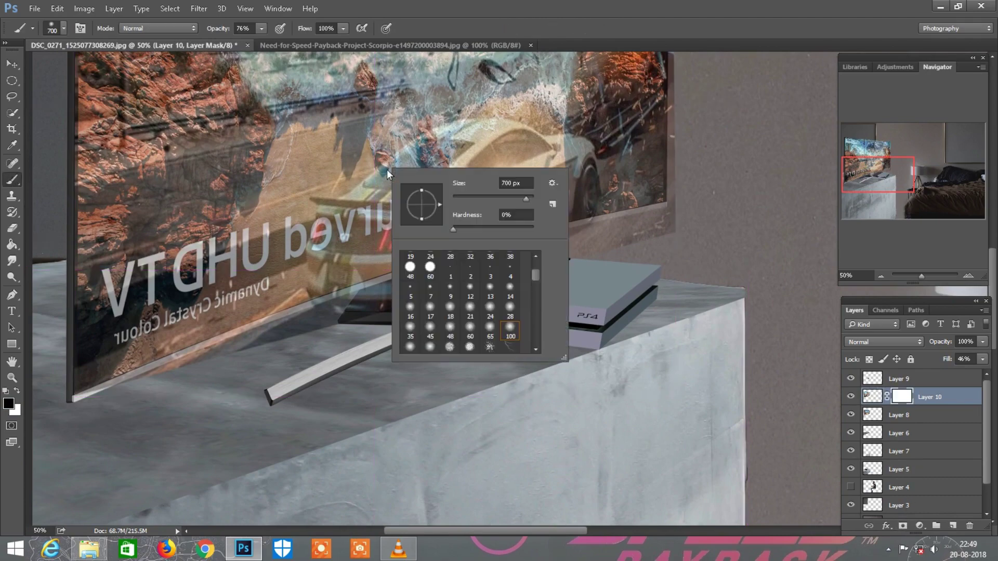
click(573, 2)
drag(215, 28, 232, 28)
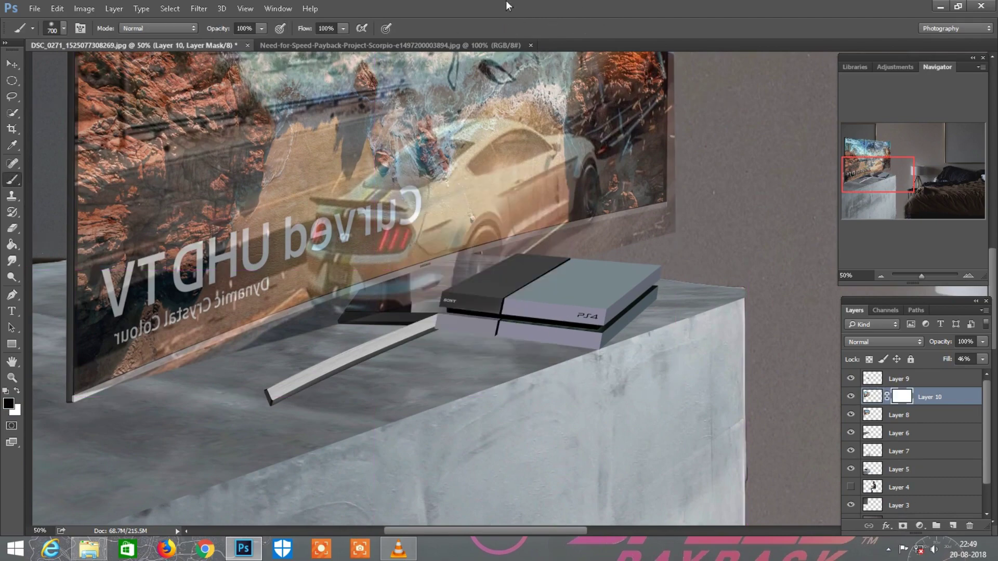
Paint black on the mask to hide the screenshot above the PS4
scroll(507, 273, up, 1)
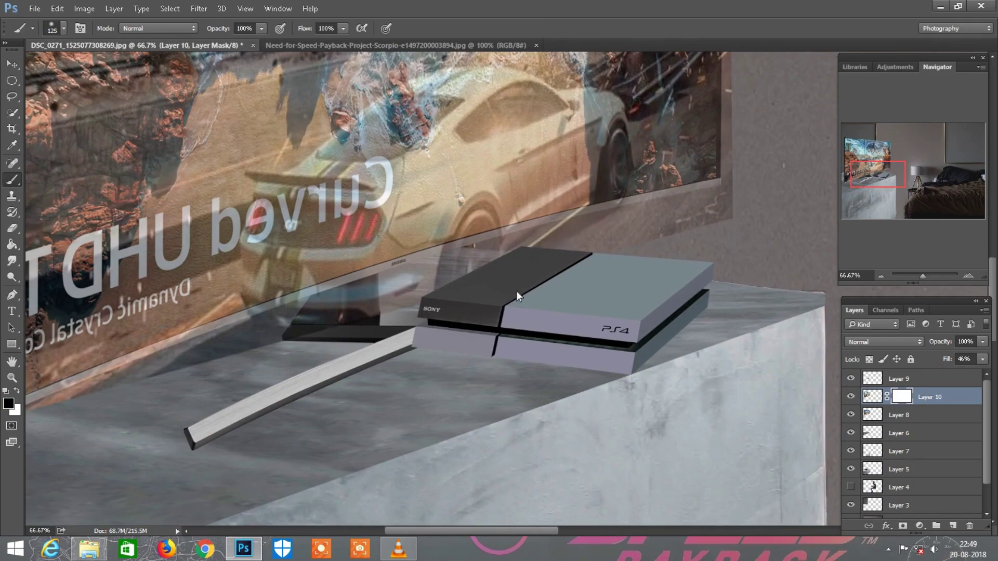
scroll(560, 266, up, 1)
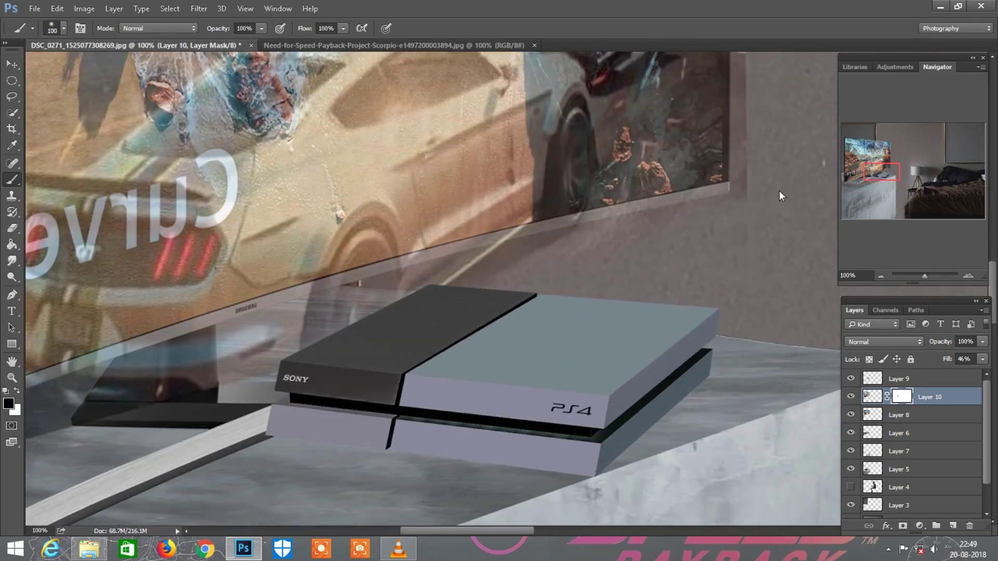
scroll(753, 217, up, 1)
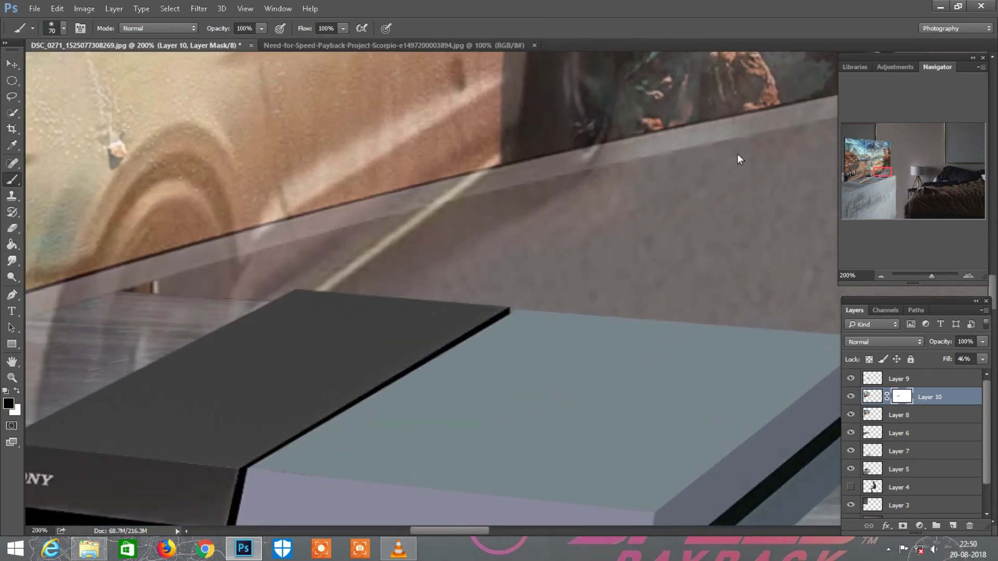
scroll(542, 263, up, 2)
scroll(639, 257, right, 3)
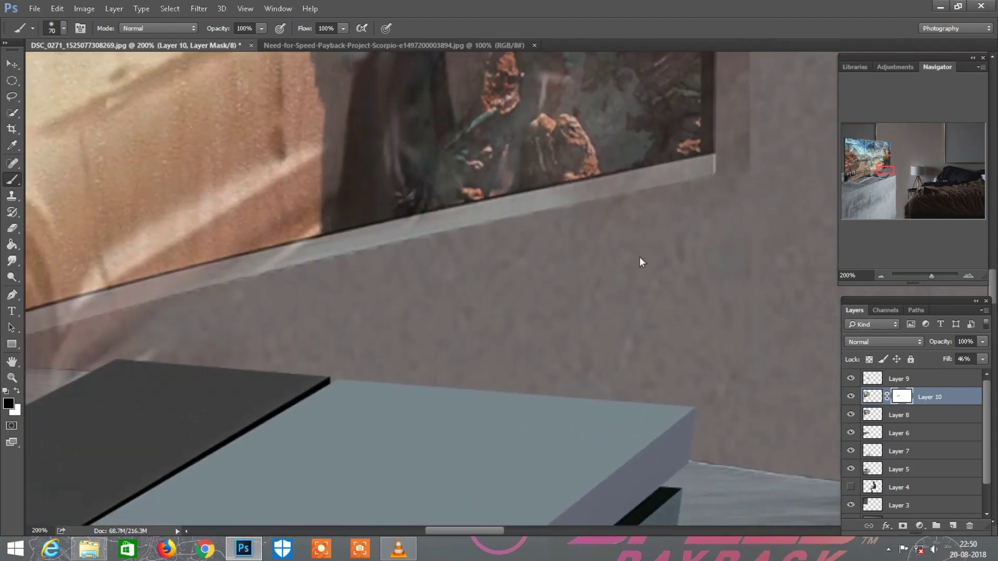
scroll(675, 219, down, 1)
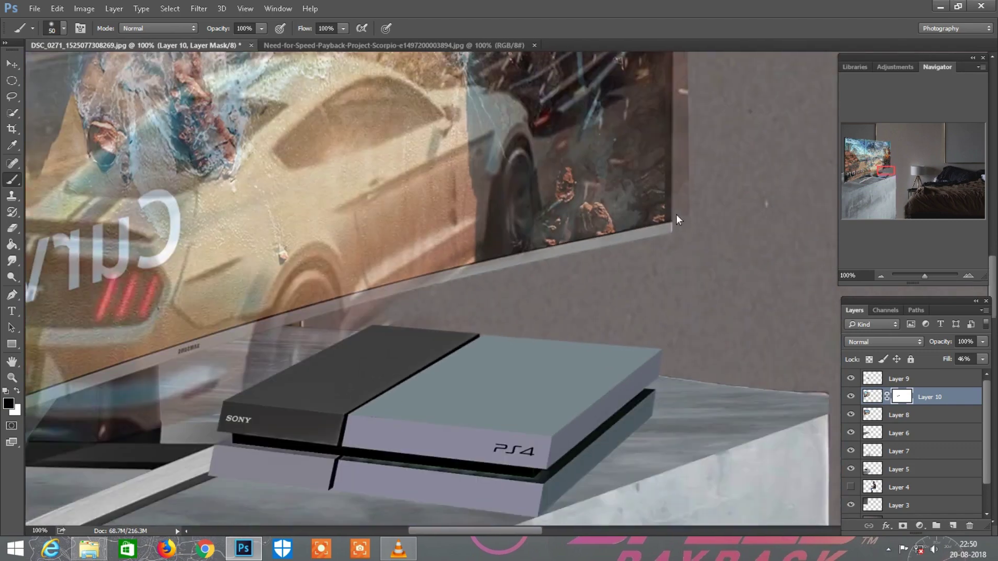
scroll(633, 222, left, 2)
scroll(631, 224, down, 2)
scroll(502, 286, left, 1)
mouse_move(408, 320)
mouse_down()
mouse_move(397, 295)
mouse_move(514, 254)
mouse_up()
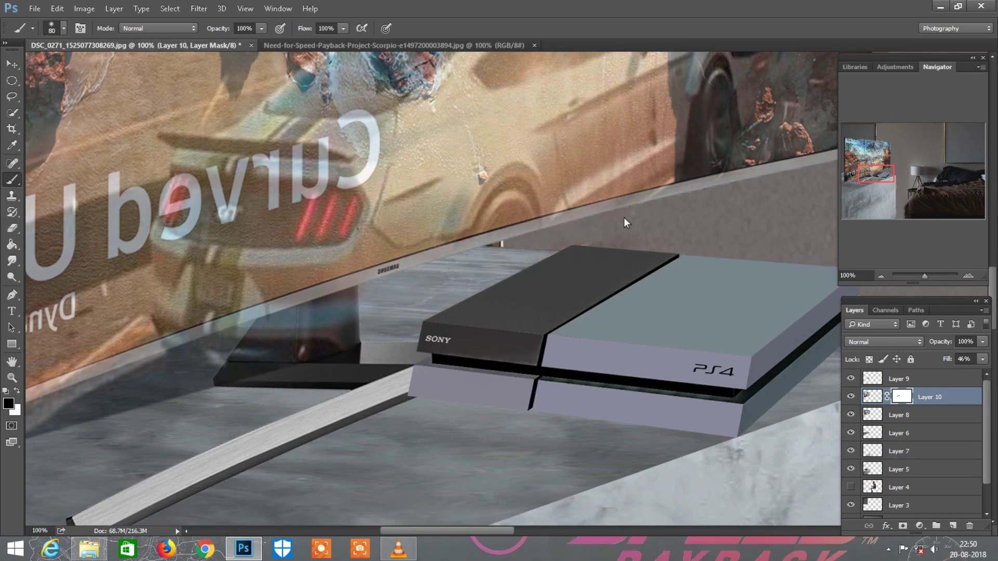
Mask the screenshot off the TV stand, the floor shadow and below the bezel
scroll(523, 258, down, 1)
scroll(522, 258, left, 2)
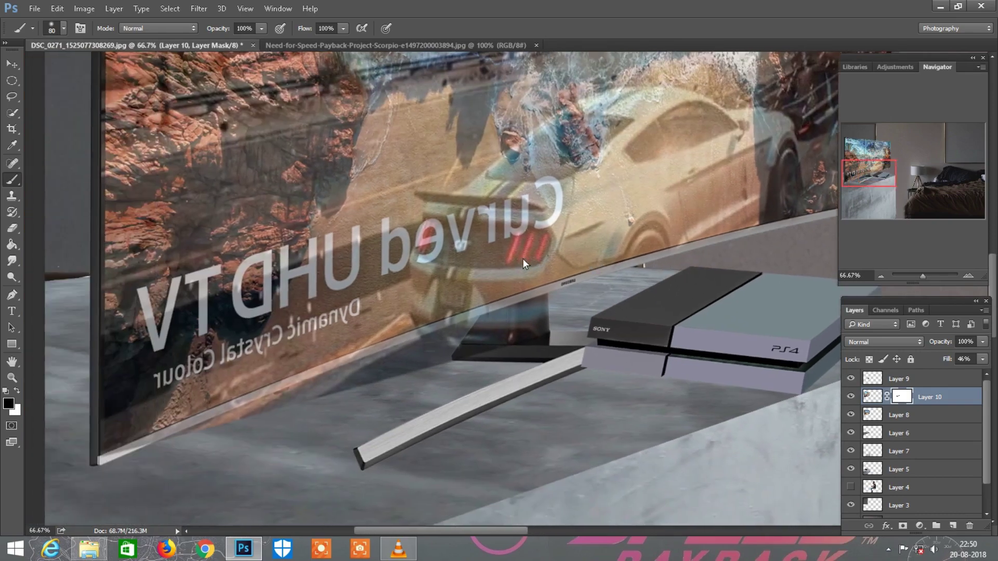
scroll(522, 258, left, 2)
key(bracketright)
key(bracketright)
scroll(511, 292, up, 1)
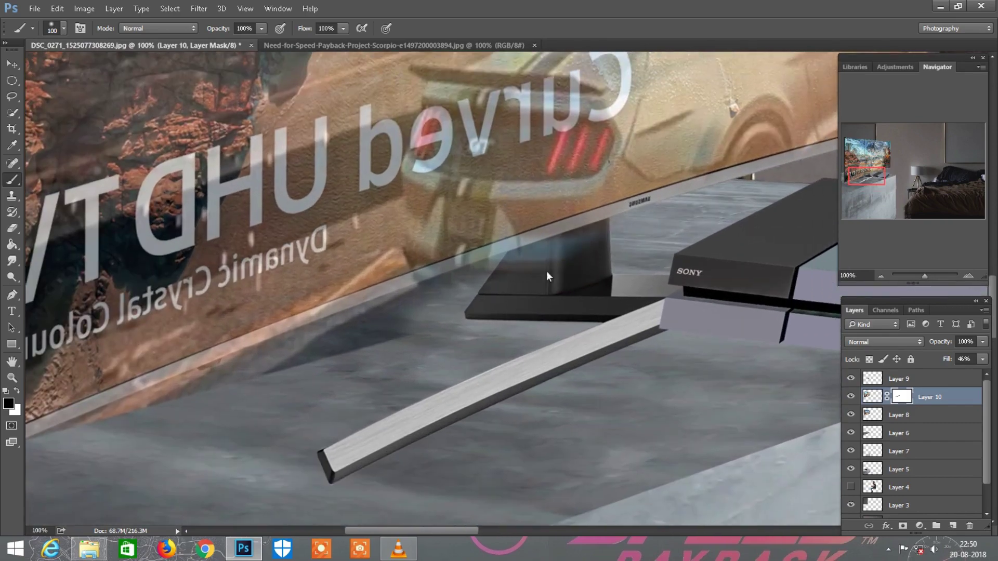
drag(554, 249, 453, 285)
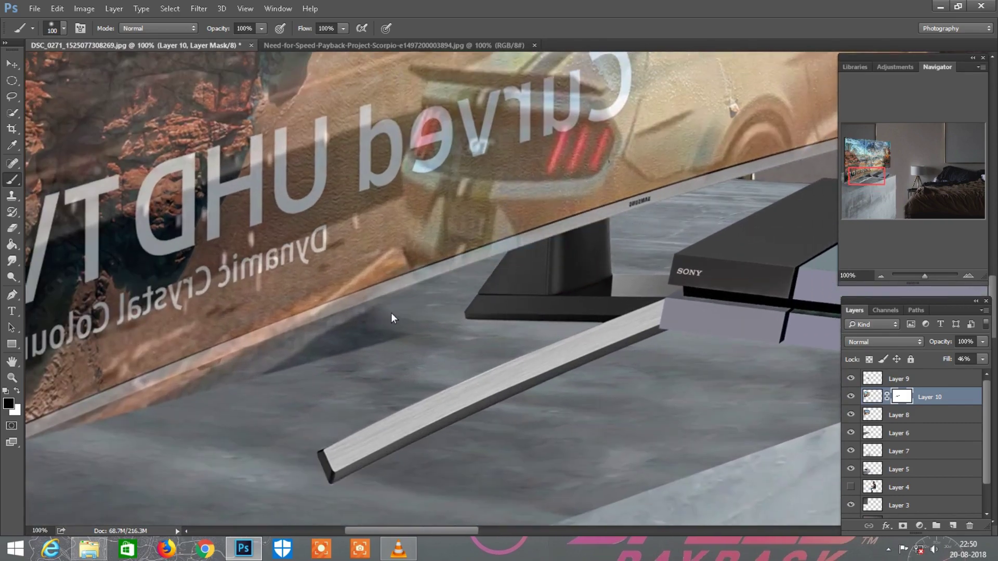
scroll(390, 318, left, 2)
key(bracketleft)
key(bracketleft)
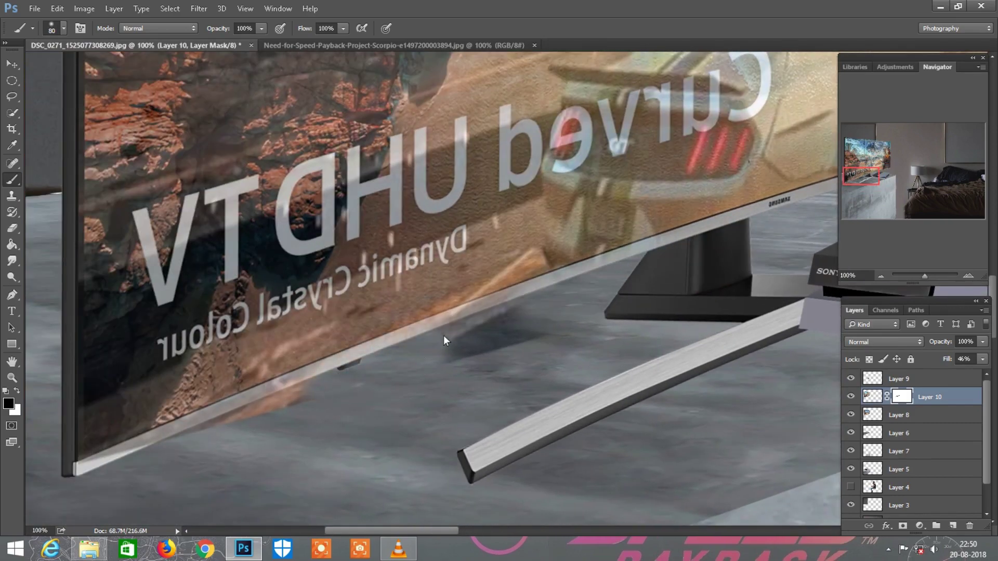
drag(519, 314, 451, 363)
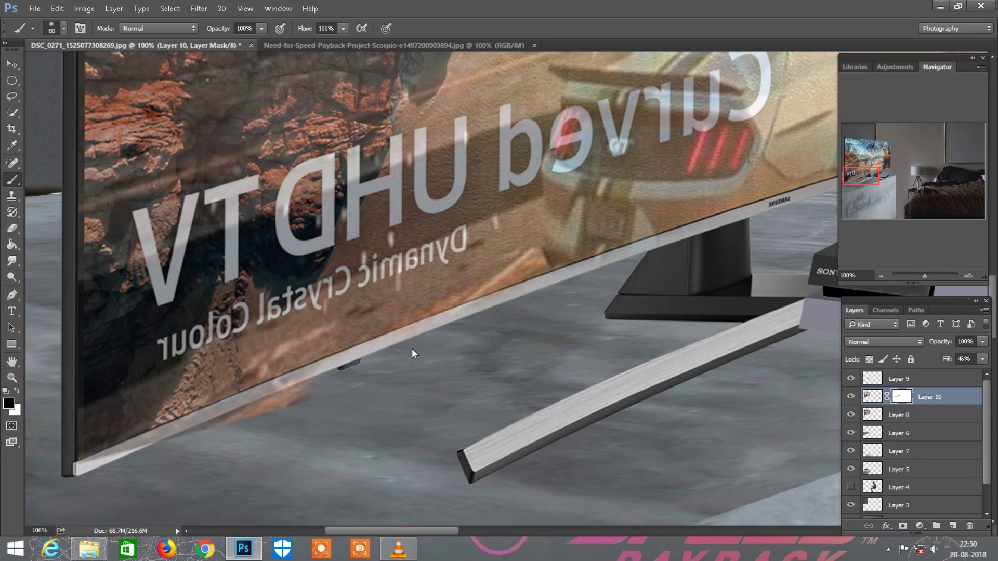
scroll(417, 365, down, 1)
scroll(417, 364, left, 1)
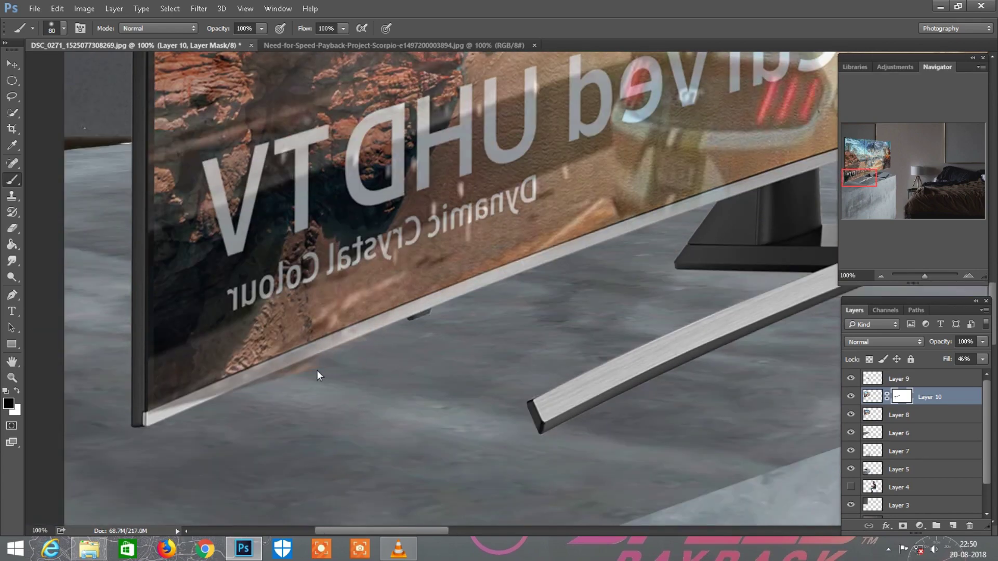
drag(316, 370, 285, 384)
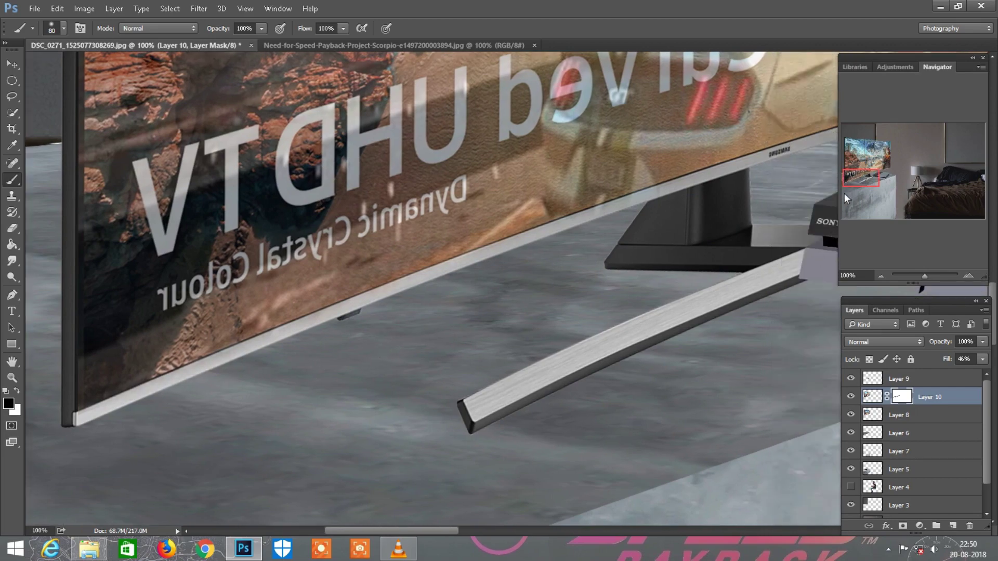
drag(844, 192, 880, 169)
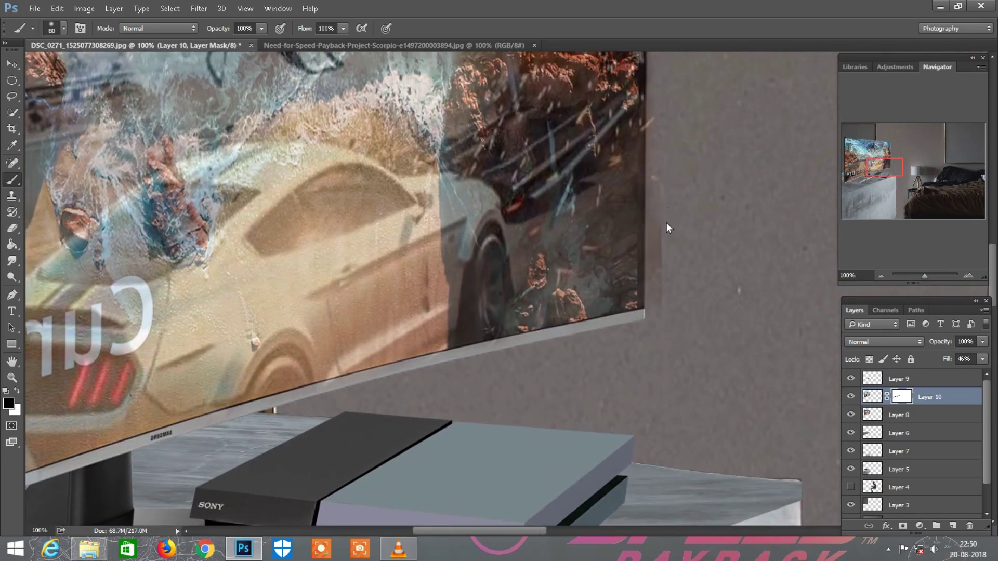
With a smaller brush, mask the bluish strip along the TV's right edge
key(bracketleft)
key(bracketleft)
key(bracketleft)
drag(664, 341, 655, 423)
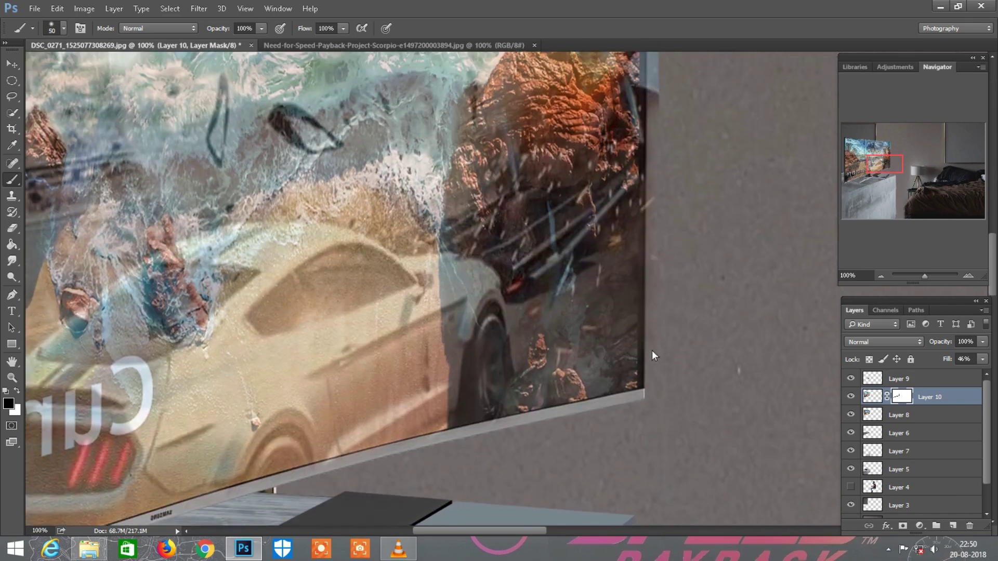
scroll(654, 395, up, 3)
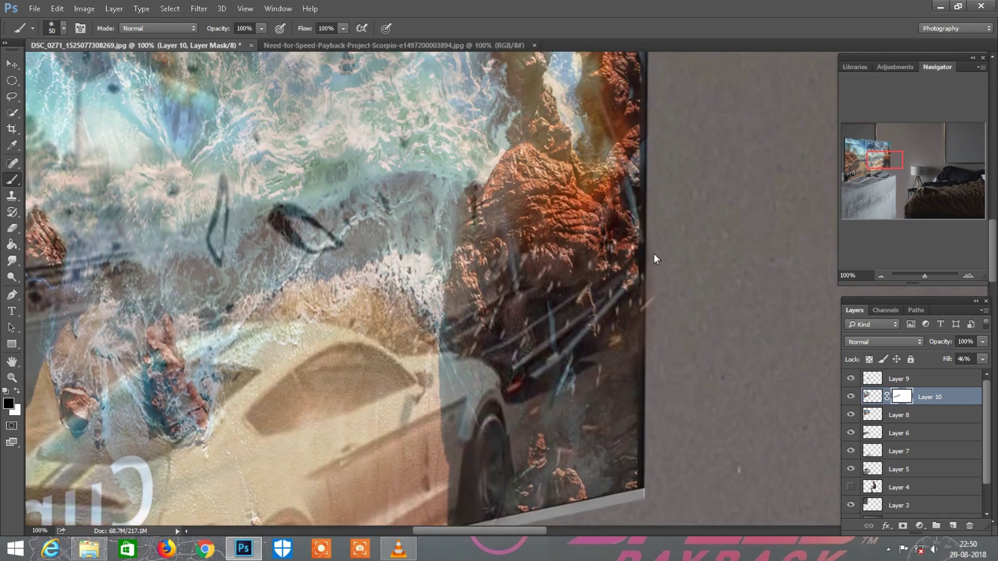
scroll(660, 364, down, 2)
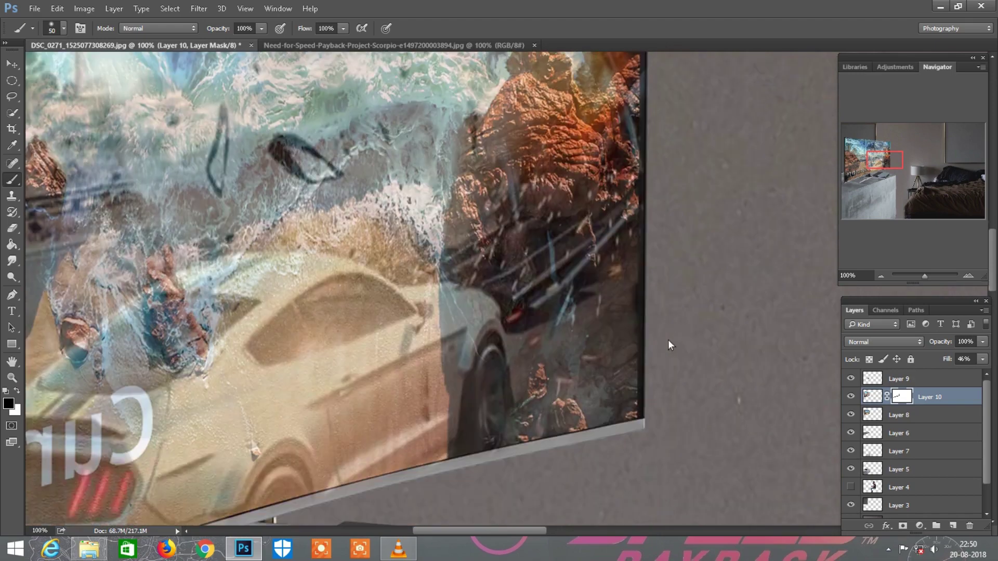
key(bracketleft)
scroll(693, 309, up, 4)
scroll(675, 312, up, 2)
scroll(675, 263, up, 2)
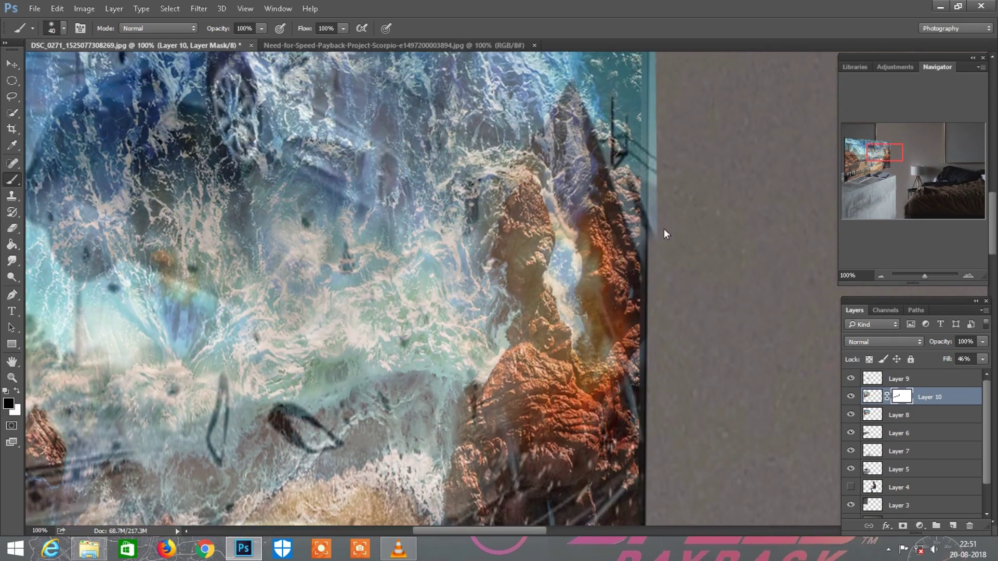
scroll(664, 312, up, 3)
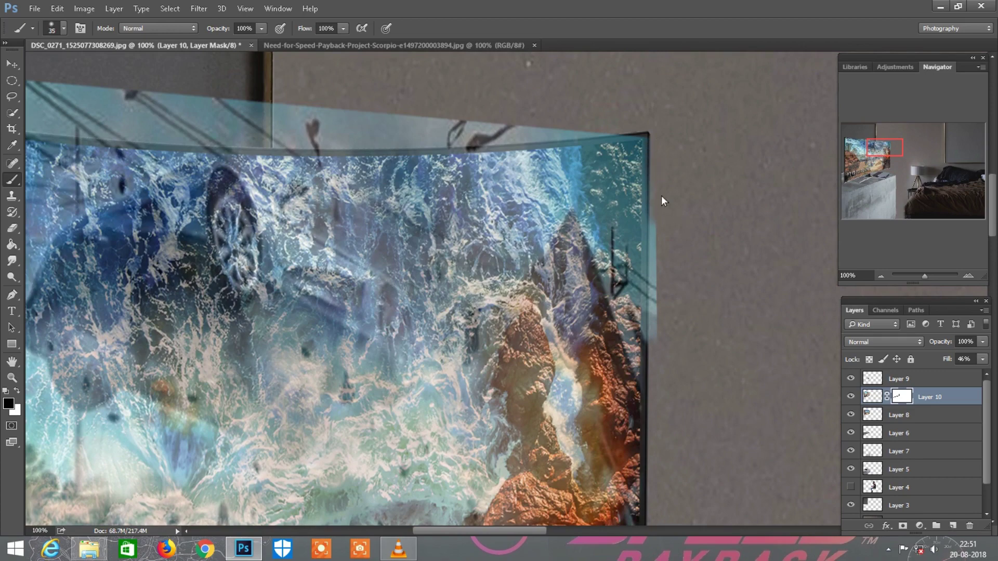
alt+scroll(670, 203, up, 2)
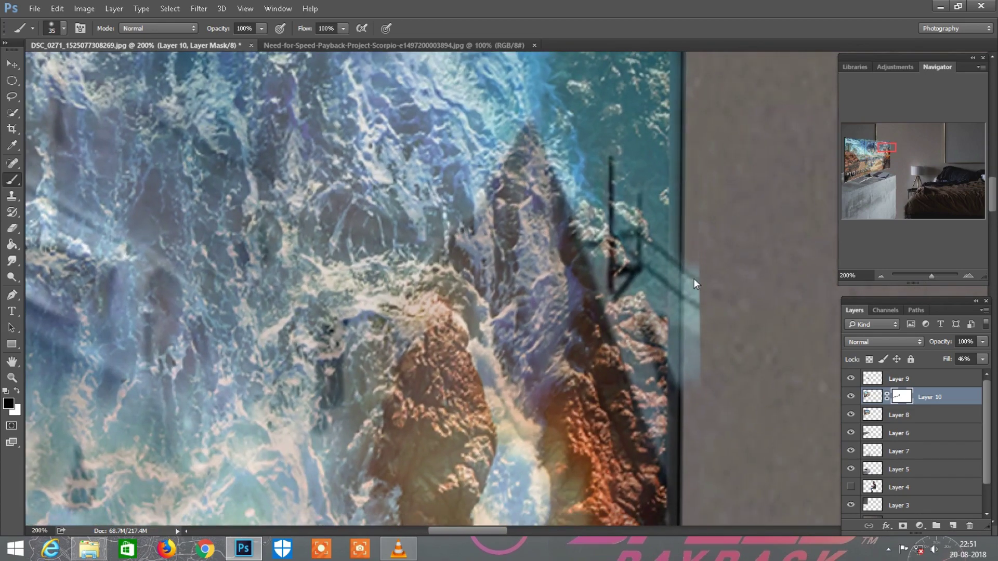
drag(694, 284, 689, 382)
drag(690, 298, 686, 98)
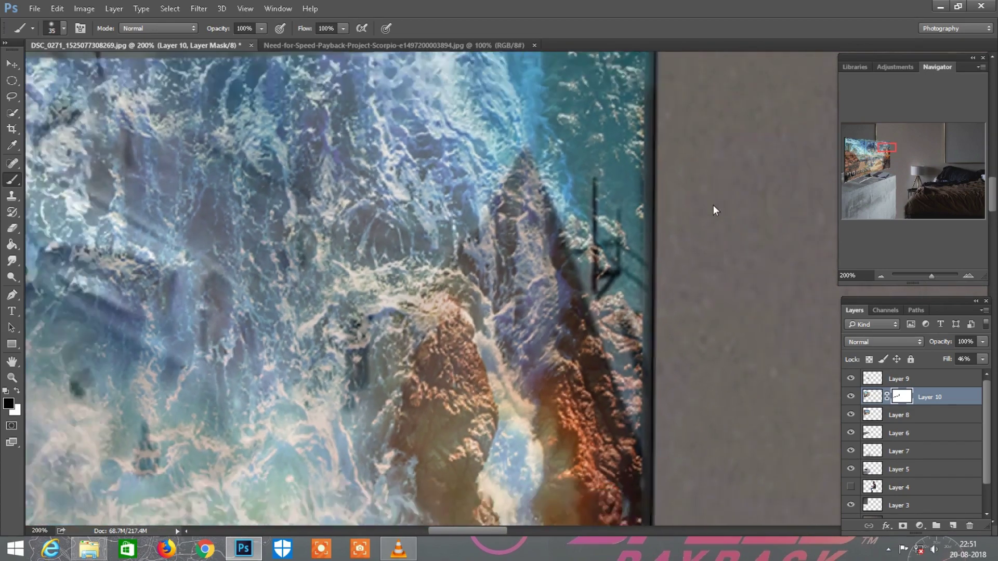
Mask the light strip above the right part of the TV's top edge
alt+scroll(686, 205, down, 2)
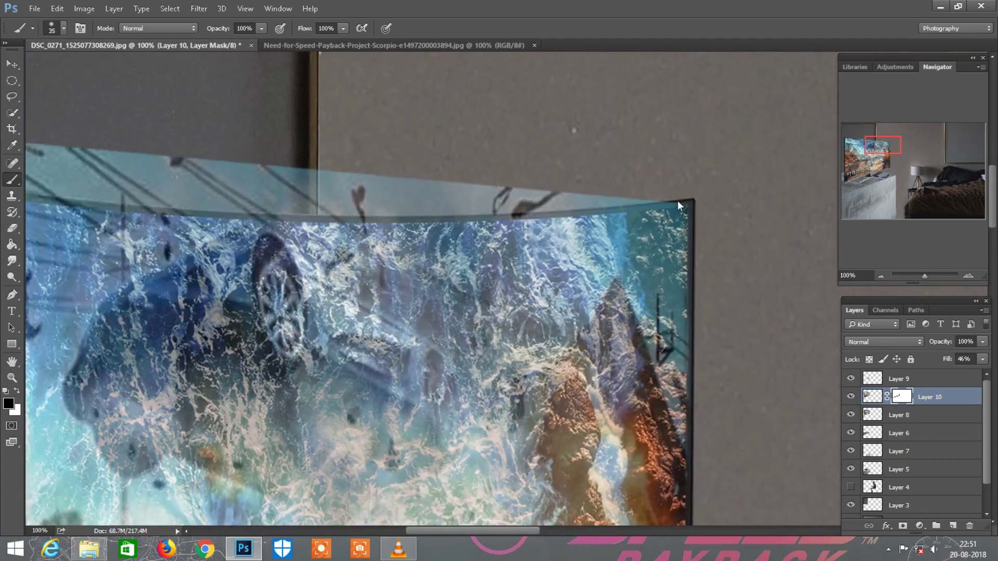
scroll(666, 192, left, 3)
key(bracketright)
drag(563, 211, 697, 205)
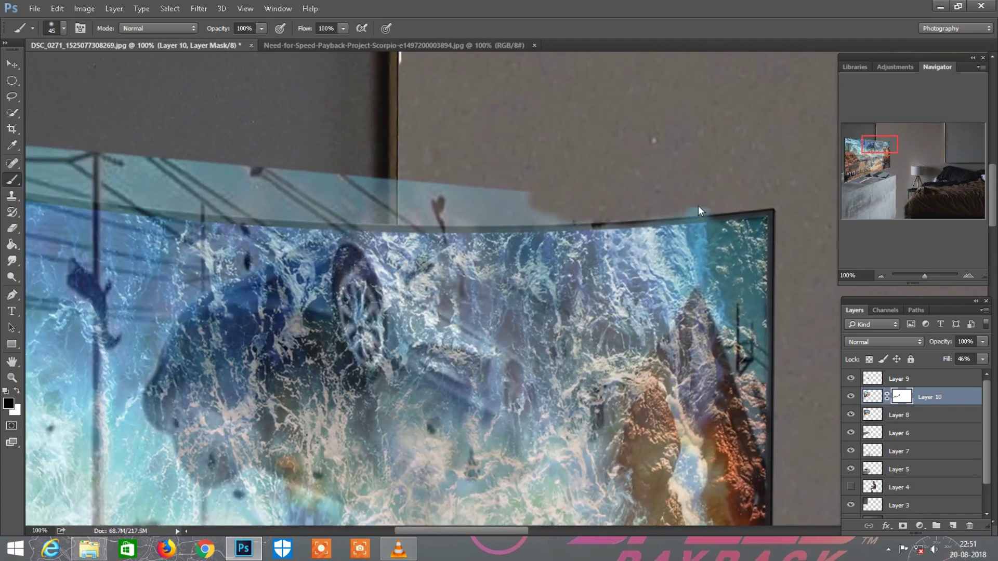
scroll(575, 217, left, 2)
scroll(491, 185, left, 5)
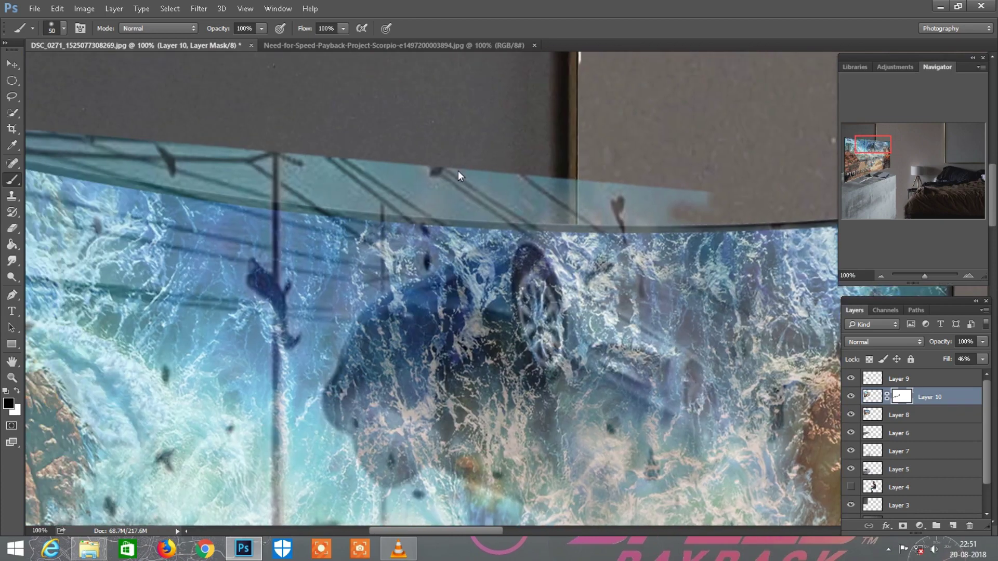
key(bracketright)
key(bracketright)
drag(595, 189, 696, 212)
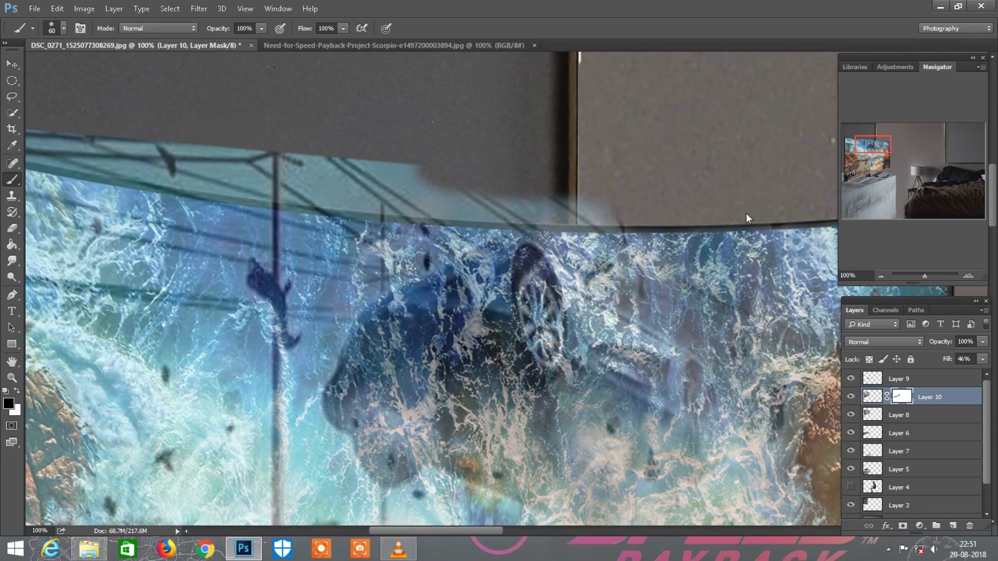
Continue masking the spilled screenshot above the middle of the TV's top edge
scroll(701, 200, left, 2)
drag(530, 181, 343, 170)
mouse_move(280, 171)
mouse_down()
mouse_move(590, 210)
mouse_move(687, 211)
mouse_move(595, 217)
mouse_up()
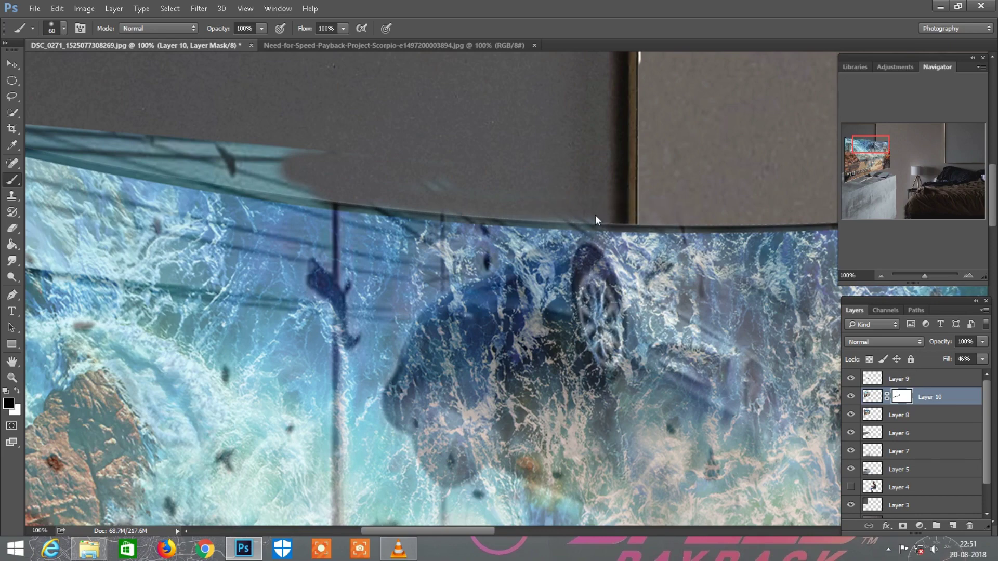
drag(711, 222, 415, 220)
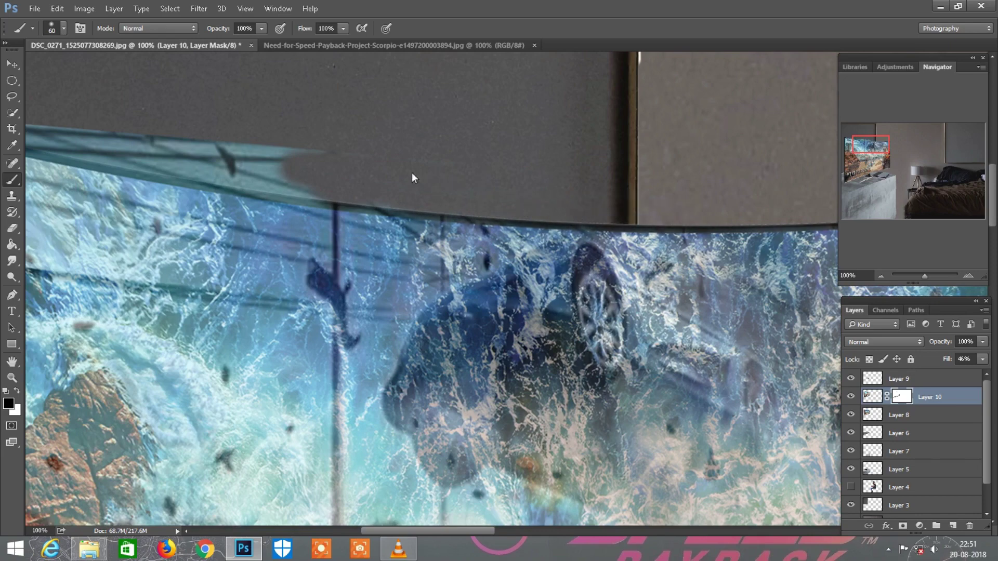
scroll(432, 160, left, 2)
scroll(432, 160, left, 3)
scroll(415, 151, left, 2)
mouse_move(410, 141)
mouse_down()
mouse_move(513, 168)
mouse_move(441, 177)
mouse_up()
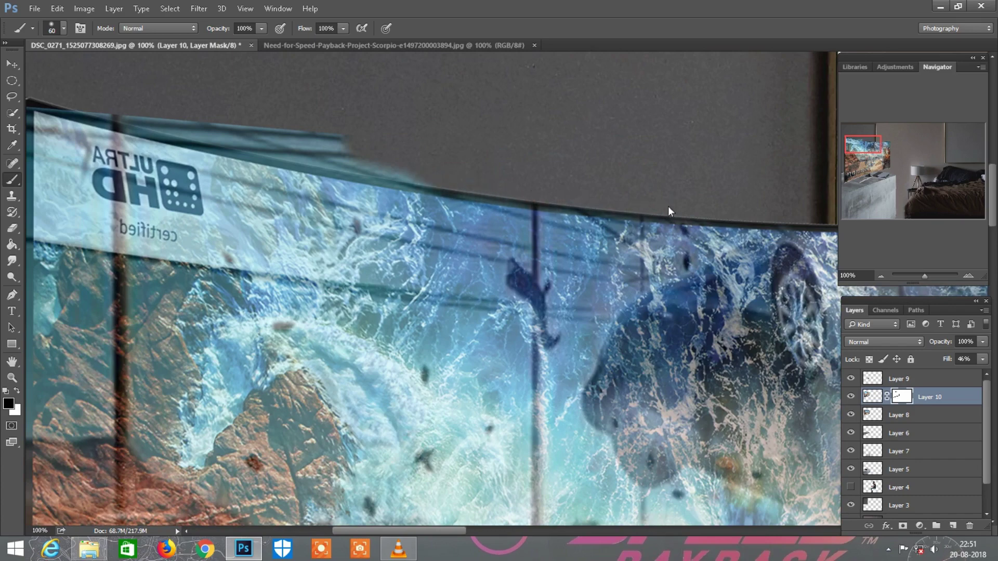
scroll(498, 138, left, 3)
scroll(335, 117, left, 2)
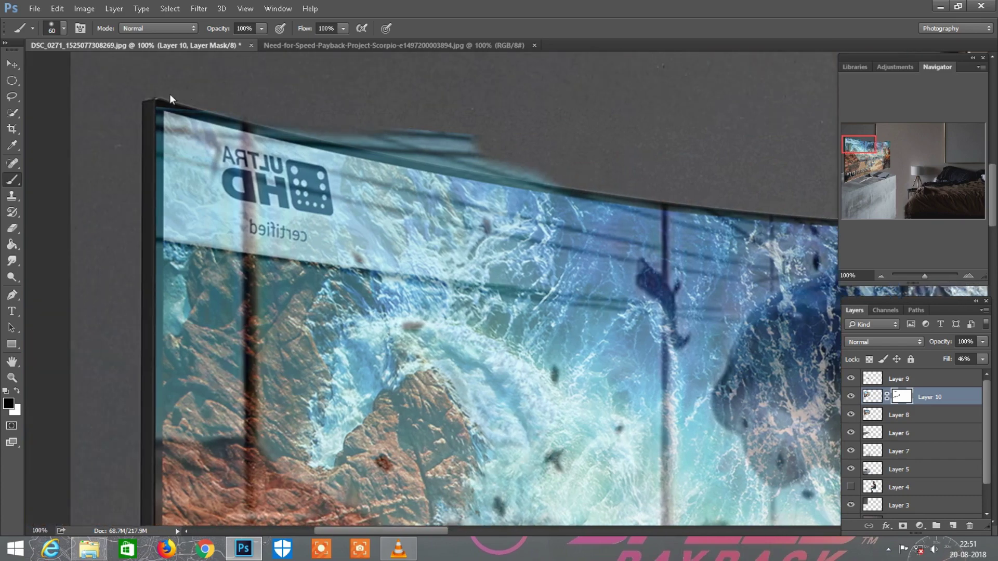
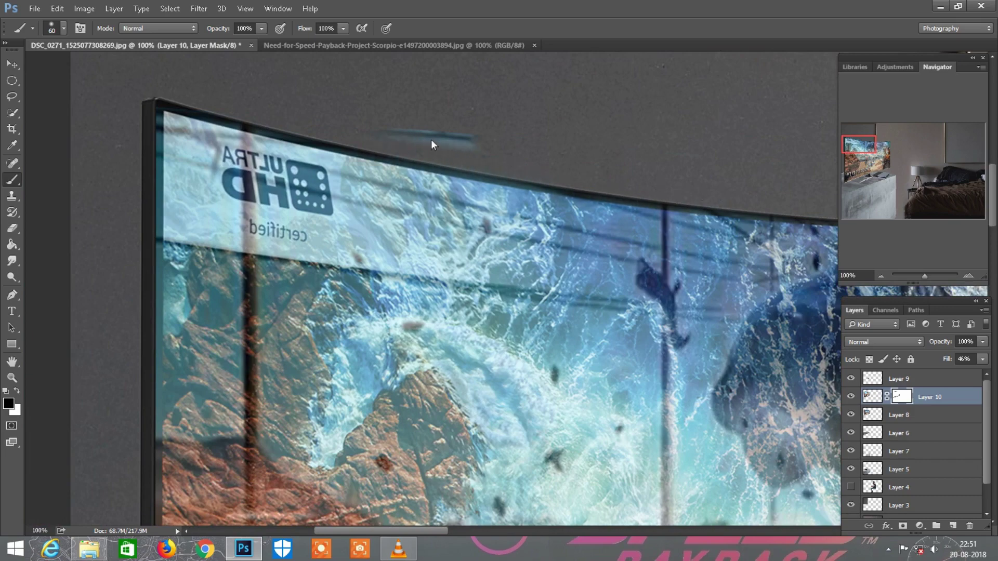
Set the TV racing image layer's Fill to 100% so it is fully opaque
key(ctrl+minus)
key(ctrl+minus)
key(ctrl+minus)
key(ctrl+minus)
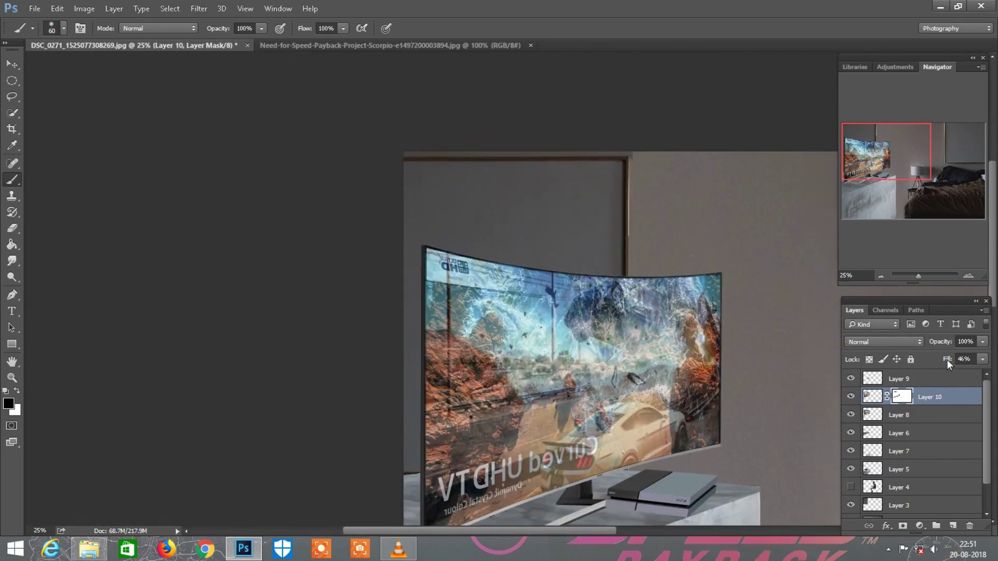
click(964, 359)
text(100)
key(Return)
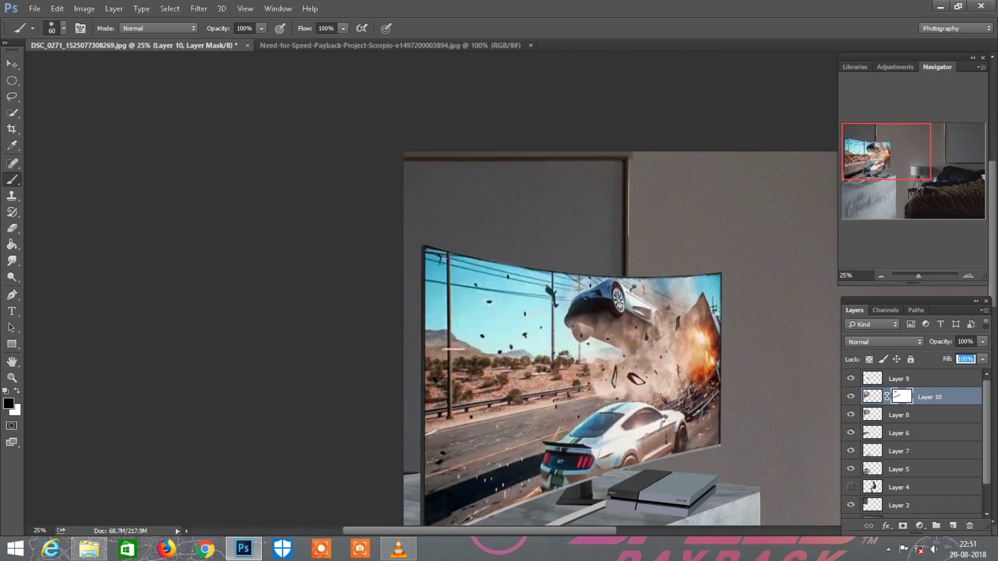
Adjust the brush size while reviewing the TV, then bring up the TV image mask's options
scroll(713, 344, down, 1)
scroll(756, 266, up, 1)
scroll(488, 185, up, 1)
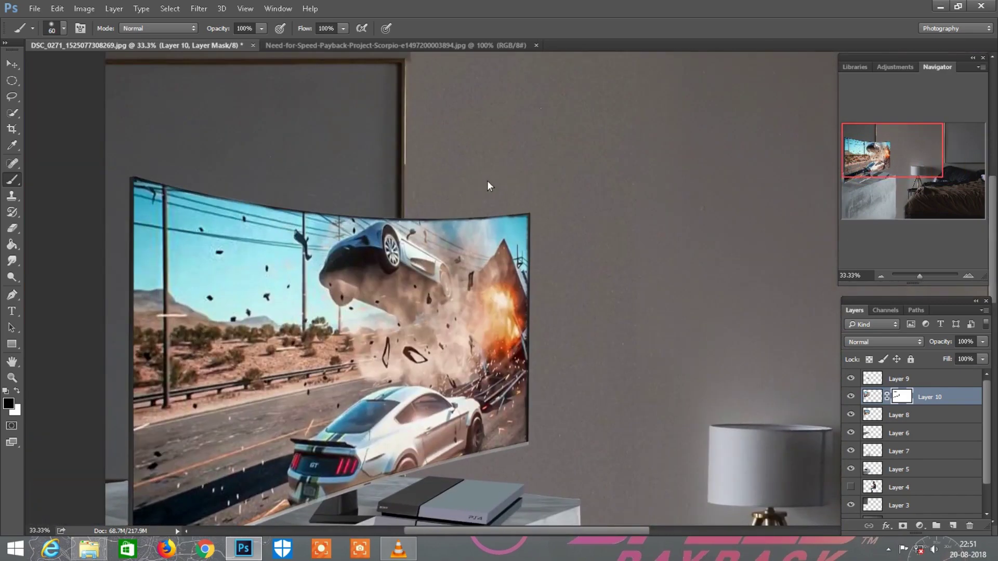
key(bracketright)
key(bracketright)
key(bracketright)
scroll(597, 312, down, 3)
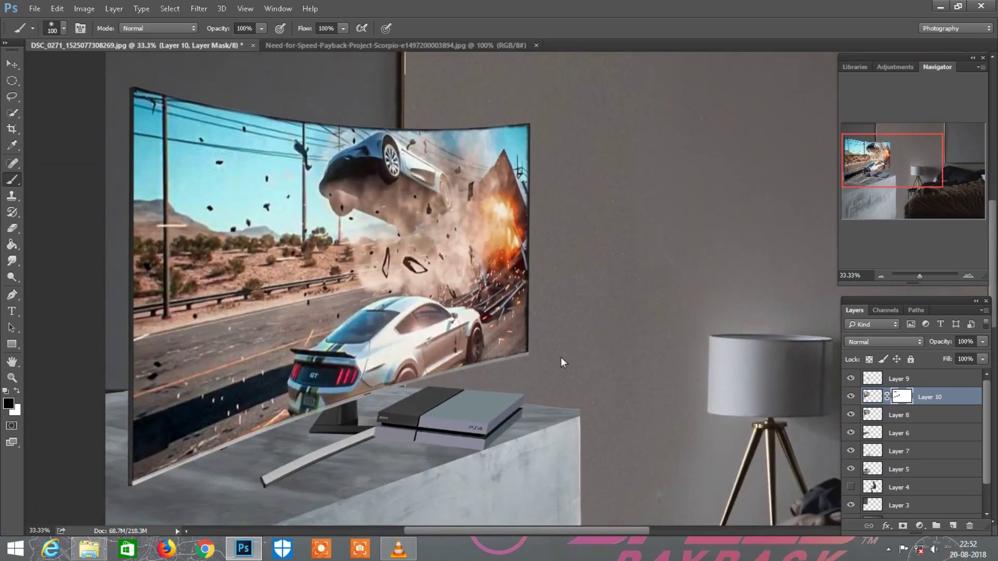
scroll(561, 357, down, 1)
scroll(560, 353, up, 1)
scroll(712, 232, up, 1)
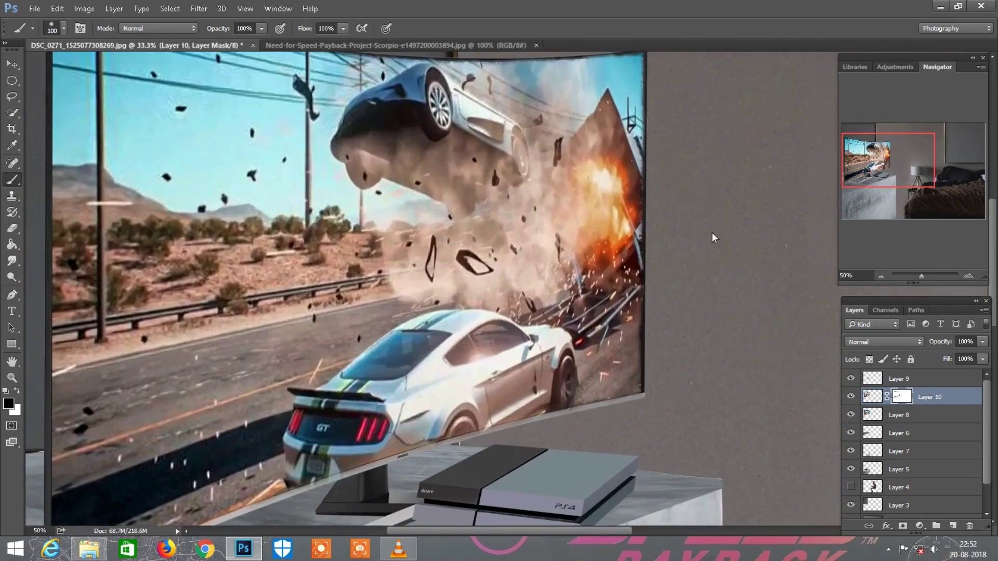
key(bracketleft)
key(bracketleft)
key(bracketleft)
scroll(829, 242, up, 1)
scroll(891, 147, up, 5)
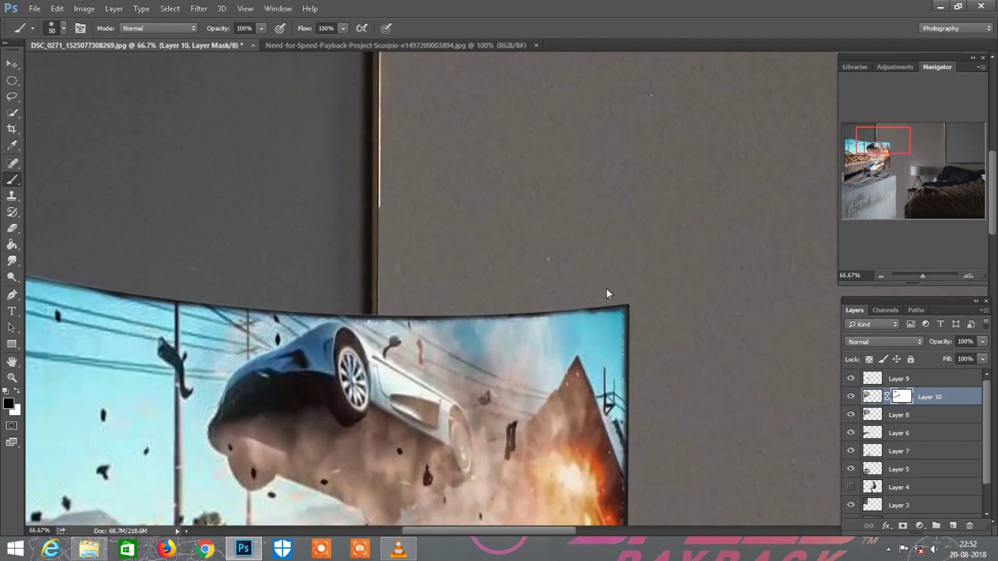
scroll(646, 294, down, 1)
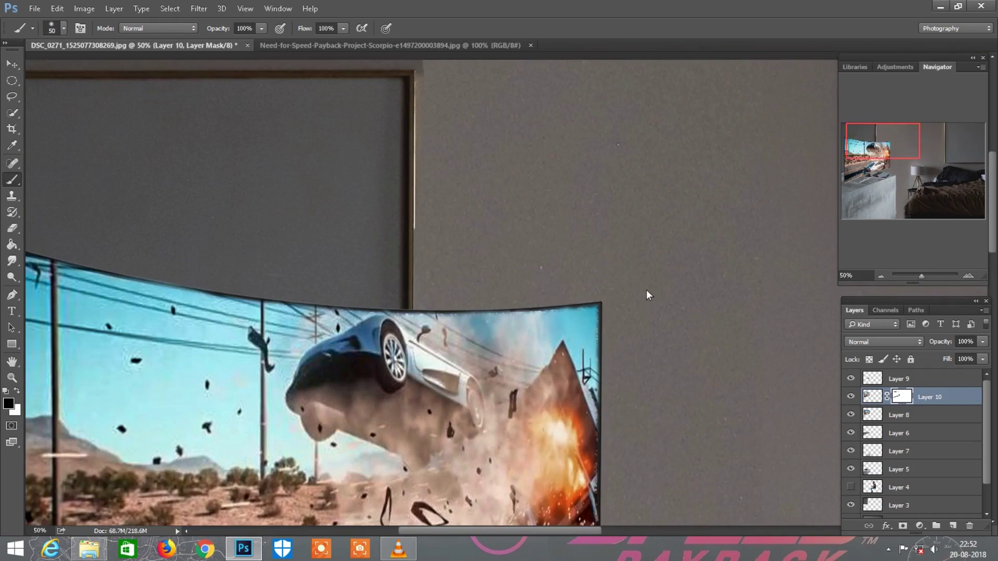
scroll(646, 288, down, 1)
right_click(886, 399)
Apply the TV image's layer mask and merge it down into Layer 8
click(884, 432)
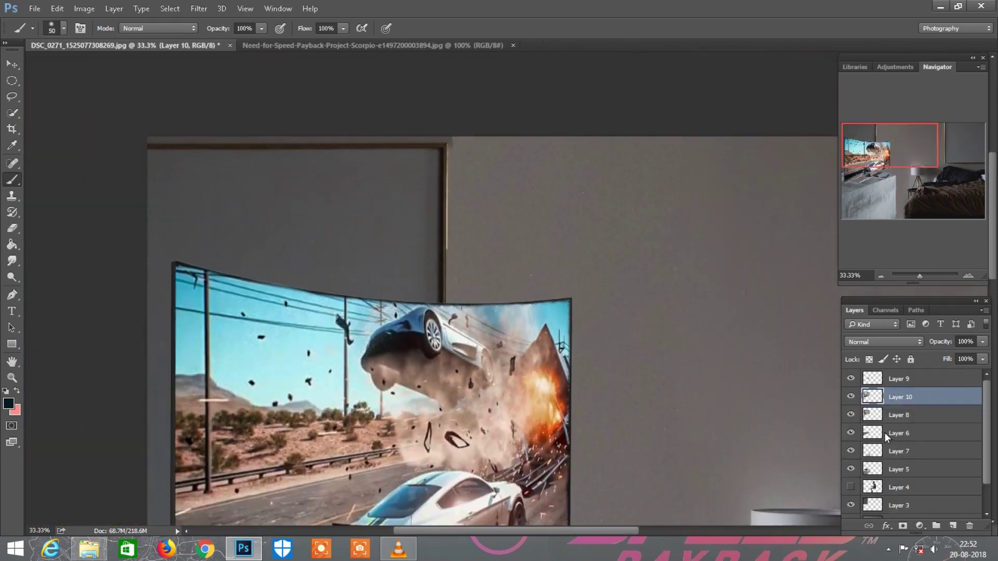
right_click(899, 393)
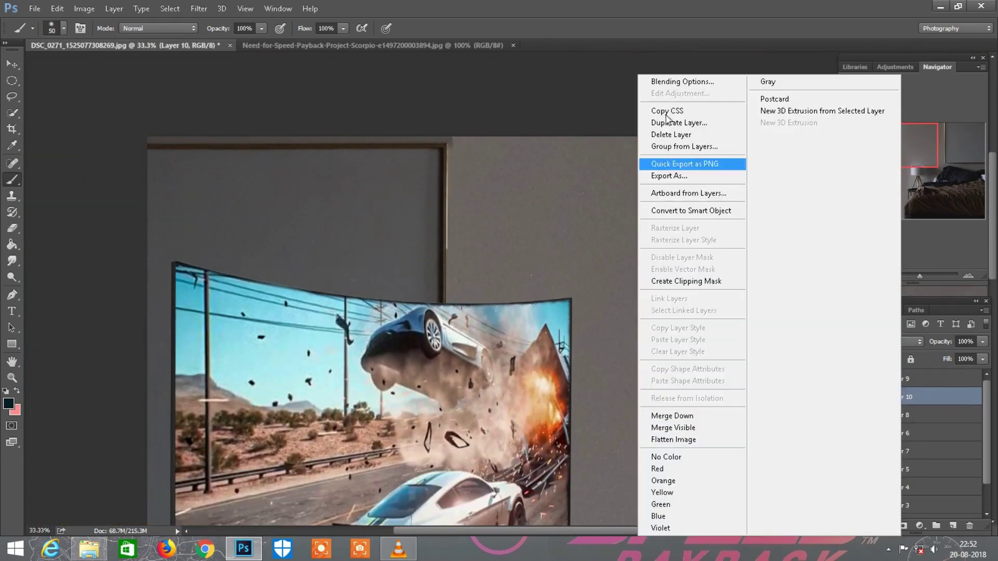
click(686, 416)
scroll(687, 418, down, 1)
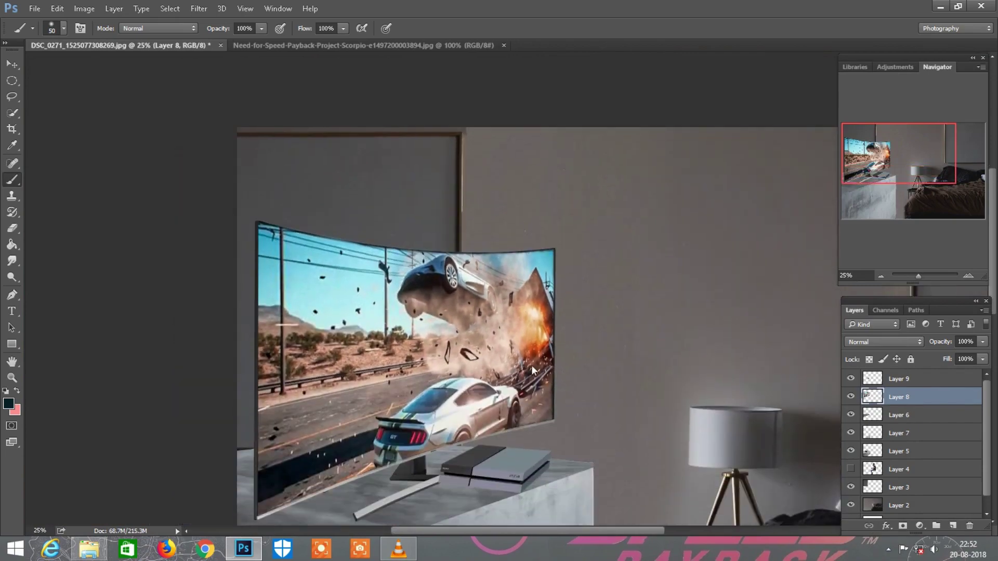
scroll(531, 365, down, 1)
Select Layer 6, the cabinet layer, to paint the shadow on
key(v)
scroll(612, 309, up, 1)
scroll(612, 310, up, 2)
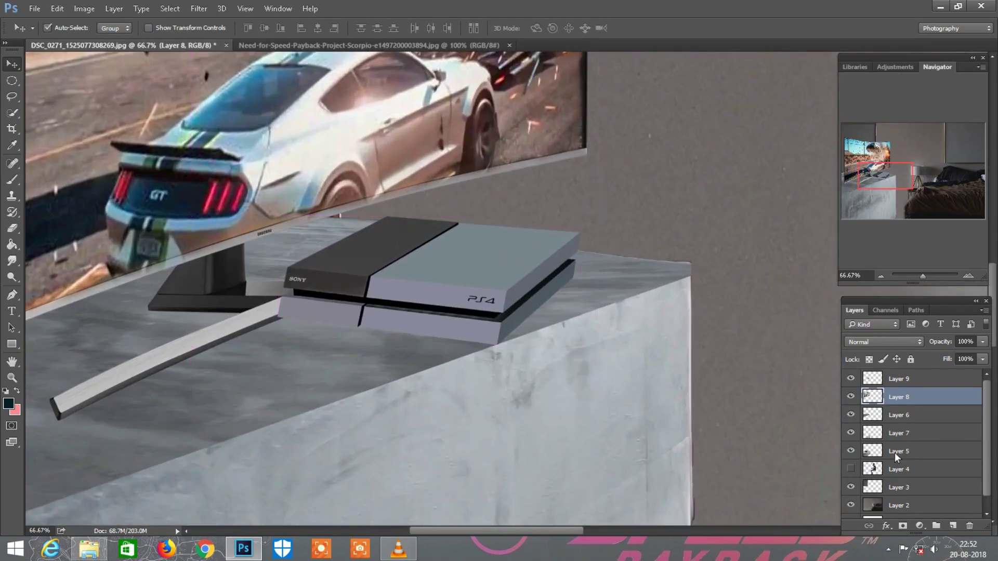
click(897, 451)
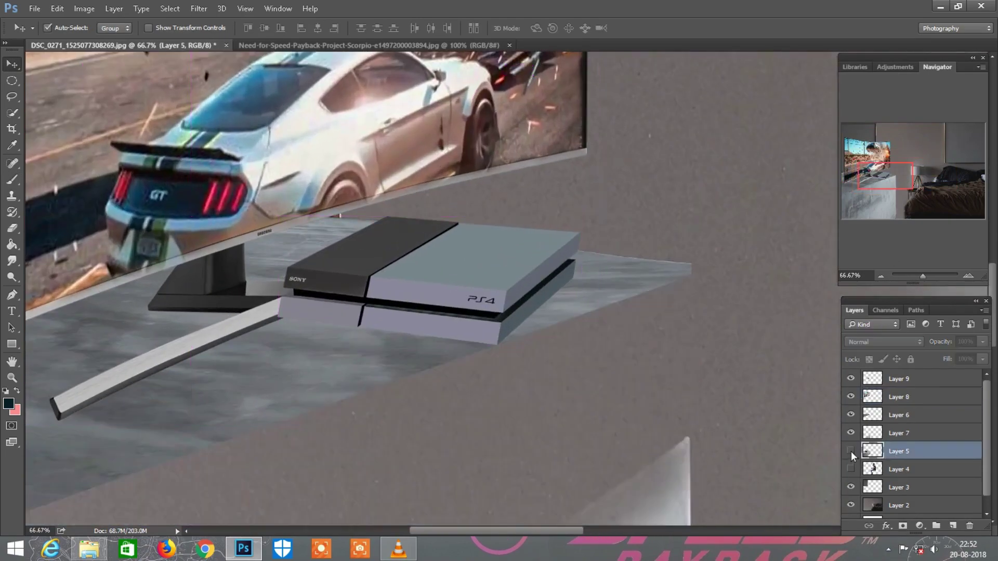
click(908, 418)
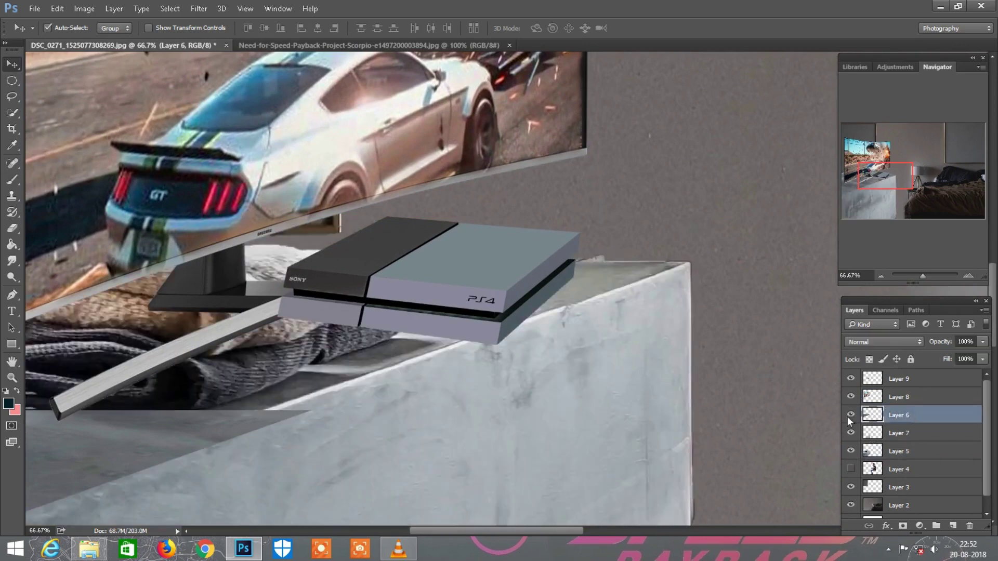
Set the foreground colour to black and the brush opacity to 33%
scroll(52, 429, down, 1)
click(8, 403)
click(213, 476)
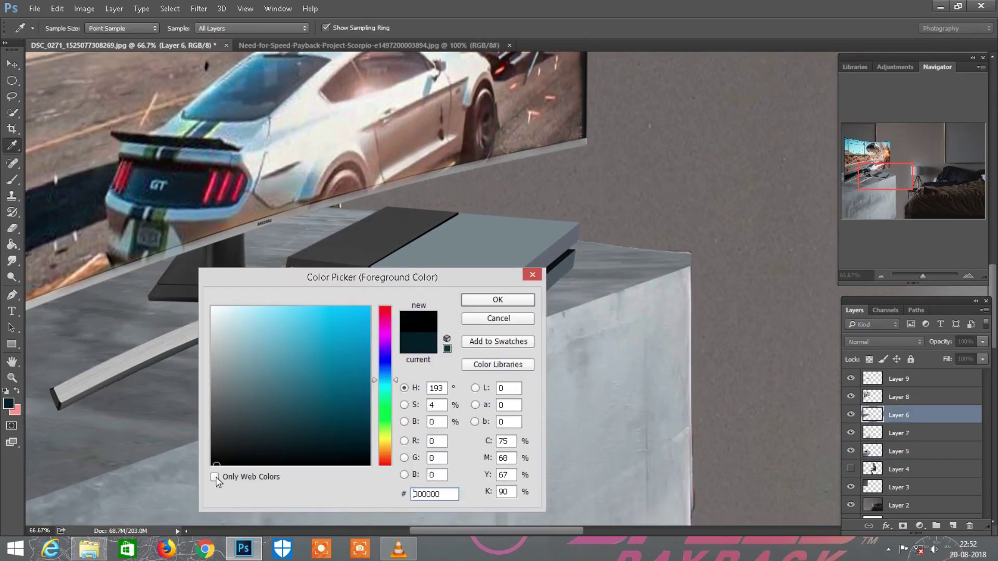
click(514, 296)
click(13, 180)
key(5)
key(5)
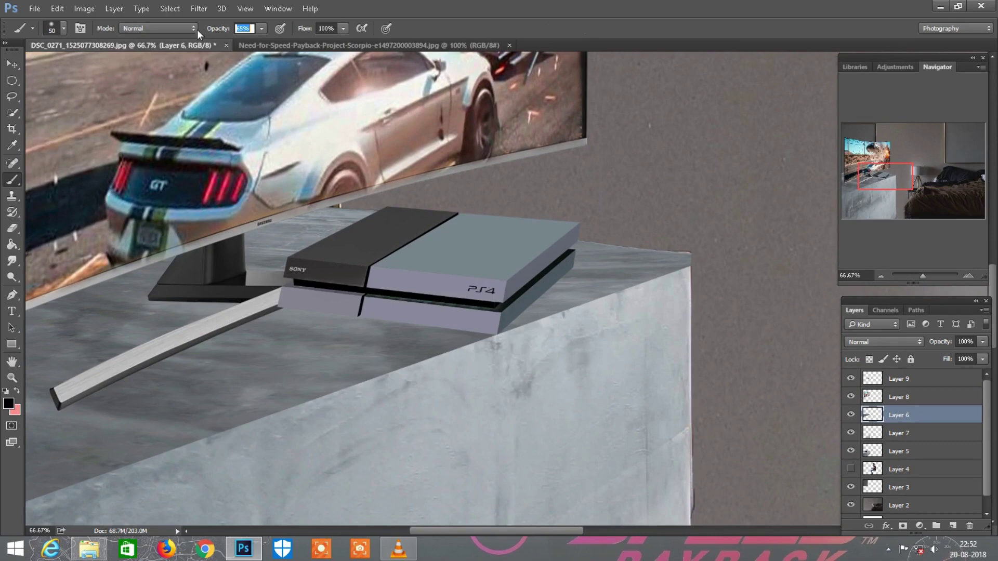
text(33)
key(Return)
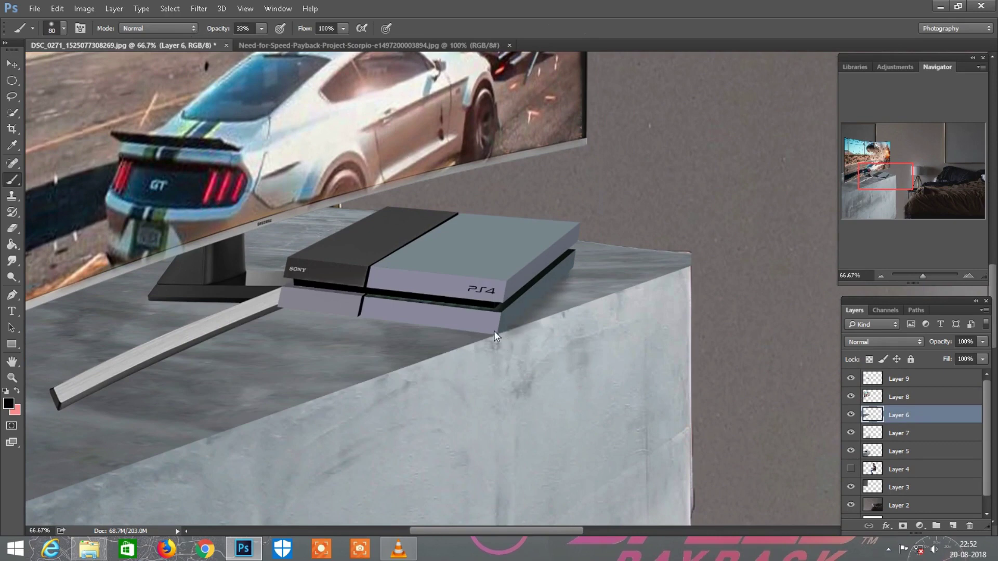
Paint a faint dark shadow along the PS4's lower edge on the cabinet
drag(287, 308, 411, 323)
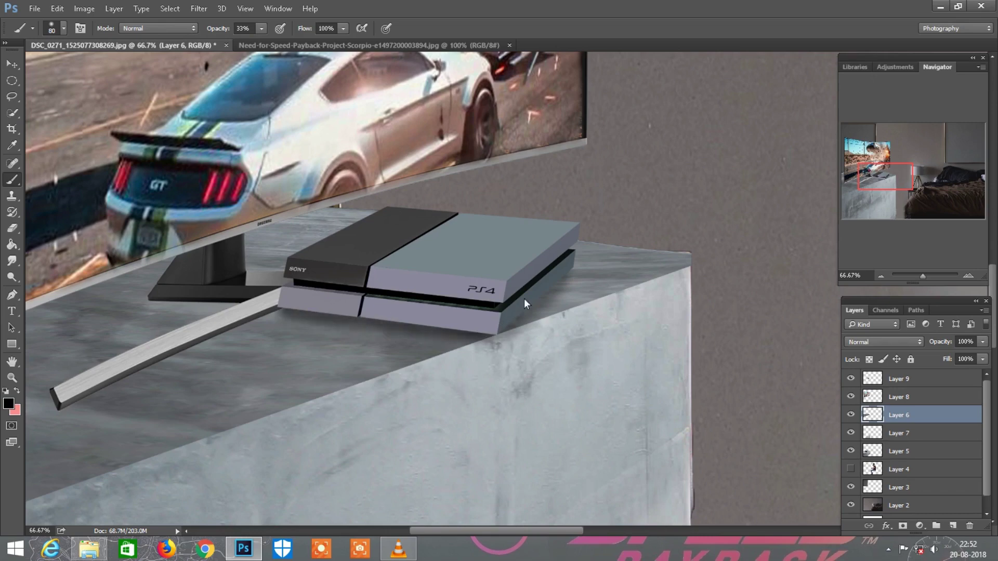
scroll(564, 269, left, 5)
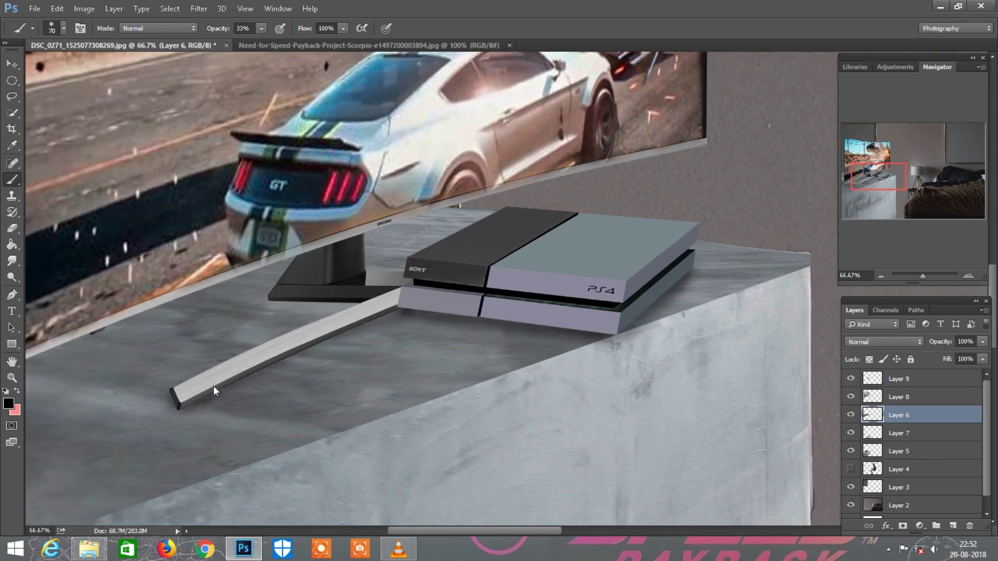
scroll(570, 350, down, 2)
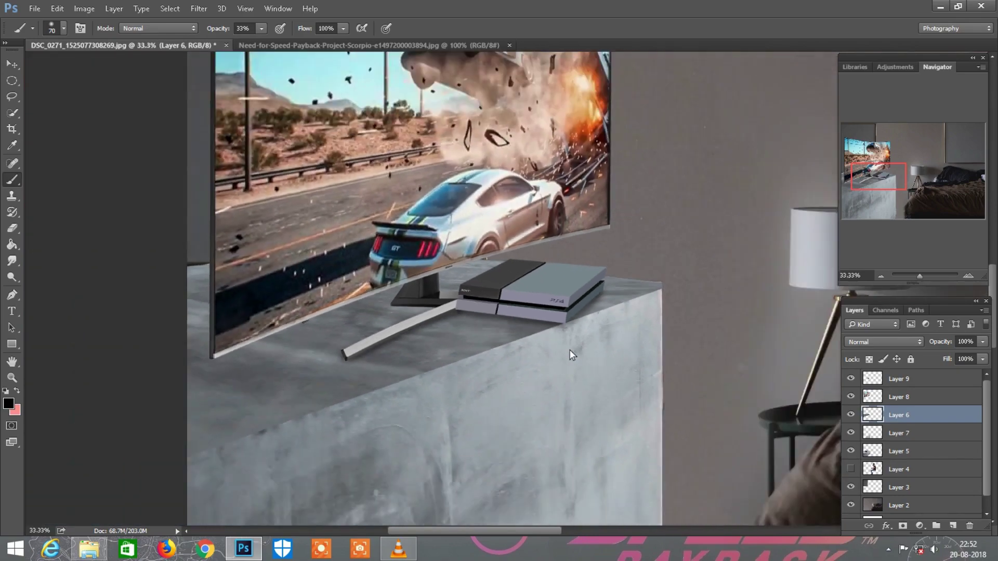
scroll(570, 351, down, 1)
scroll(570, 350, down, 1)
Copy the Need-for-Speed game image into the bedroom composite
key(v)
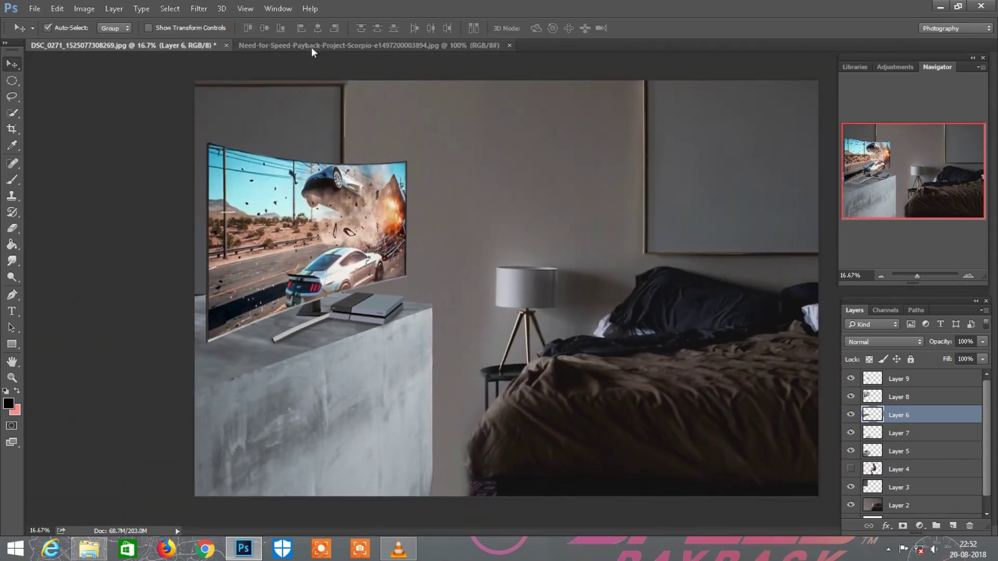
right_click(311, 48)
click(207, 82)
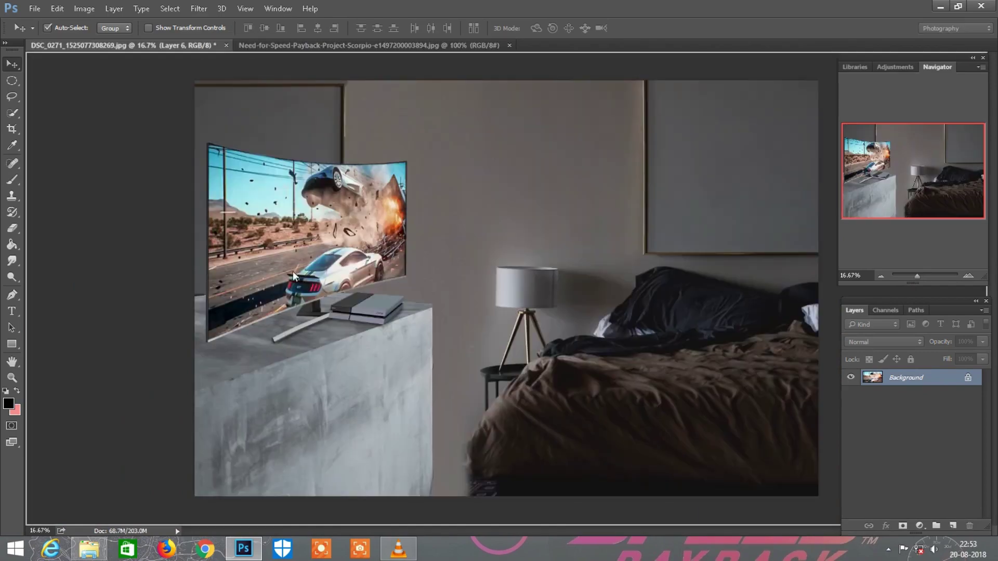
drag(207, 82, 432, 306)
Move the new game image layer to the top and set its Fill to 67%
scroll(544, 307, up, 1)
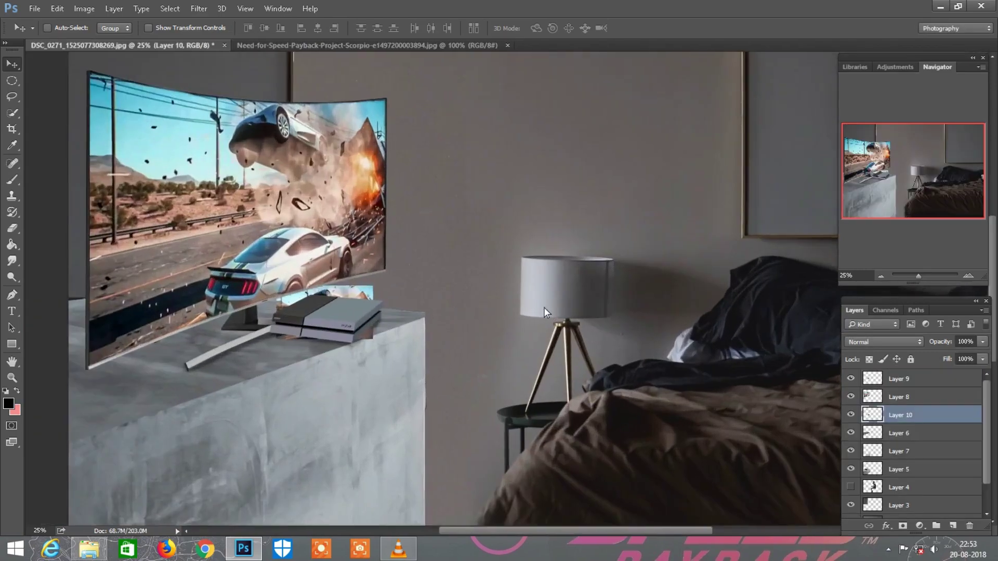
scroll(645, 281, up, 3)
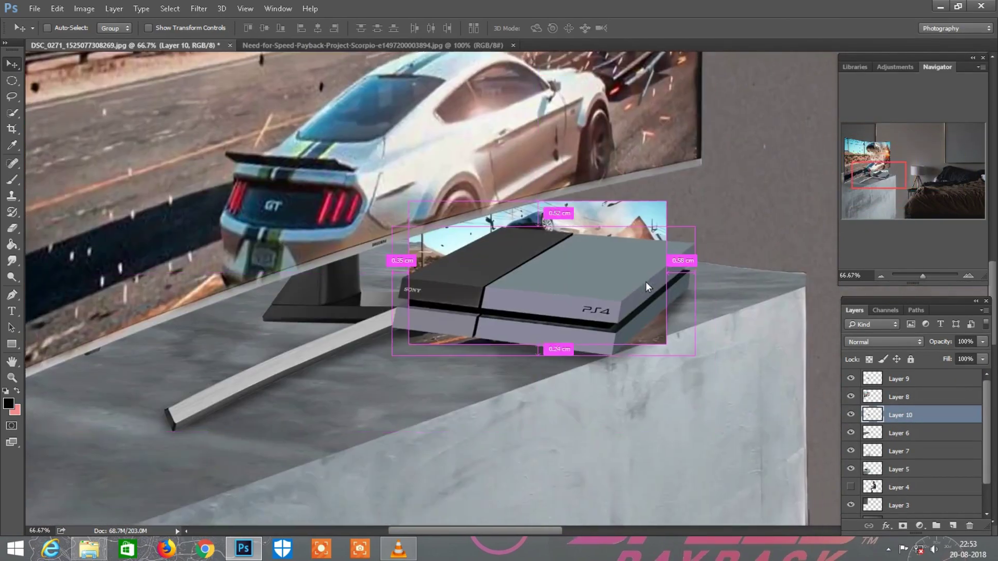
scroll(646, 281, up, 1)
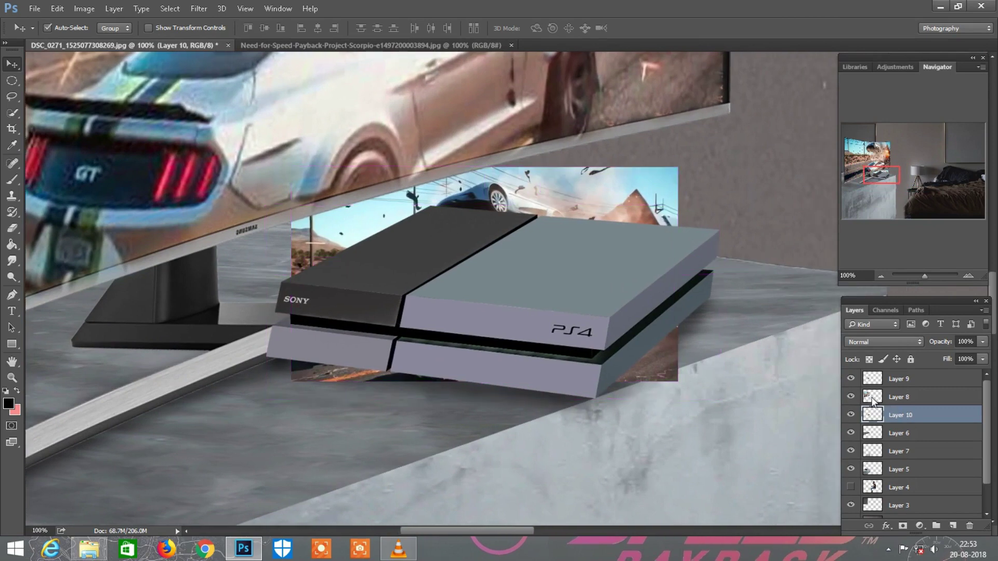
click(850, 378)
drag(885, 413, 902, 373)
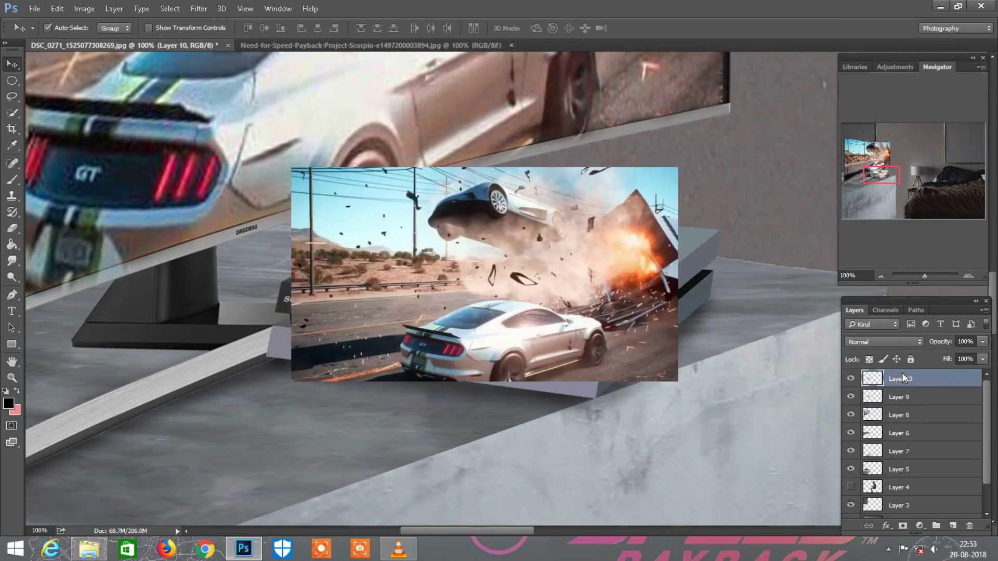
scroll(640, 336, up, 1)
text(67)
key(Return)
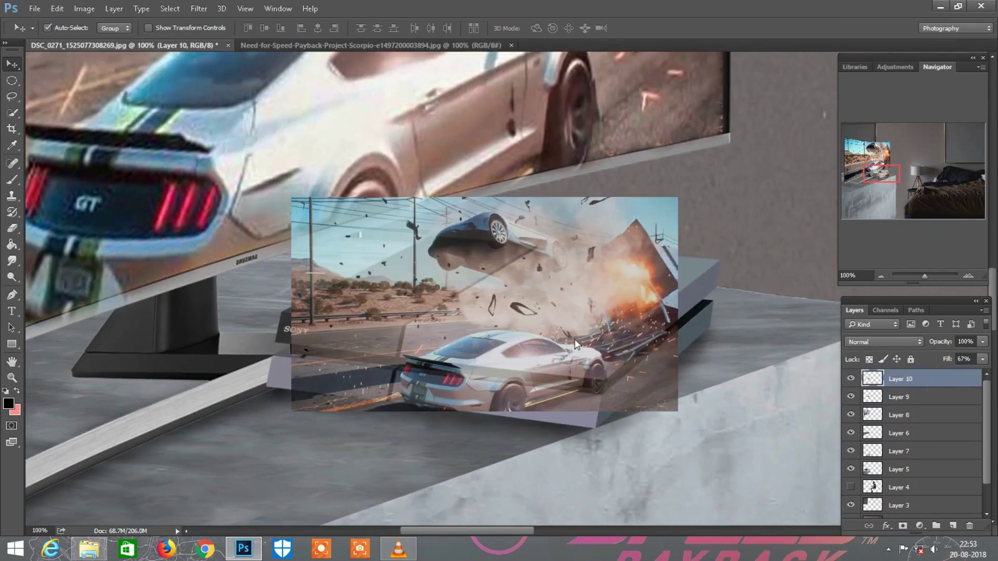
Flip the game image vertically and scale it to 175% with Free Transform
click(57, 8)
click(94, 252)
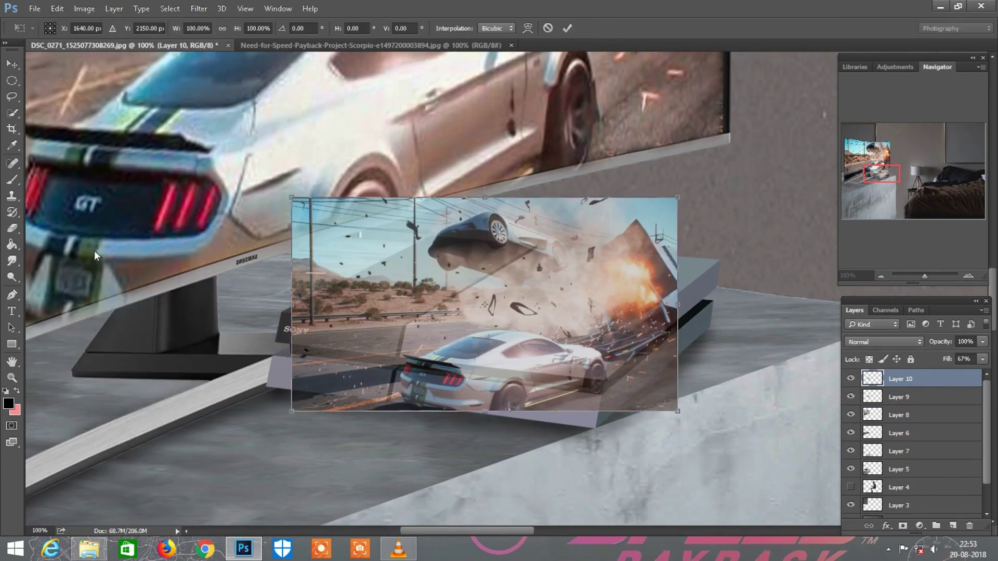
right_click(521, 279)
click(570, 478)
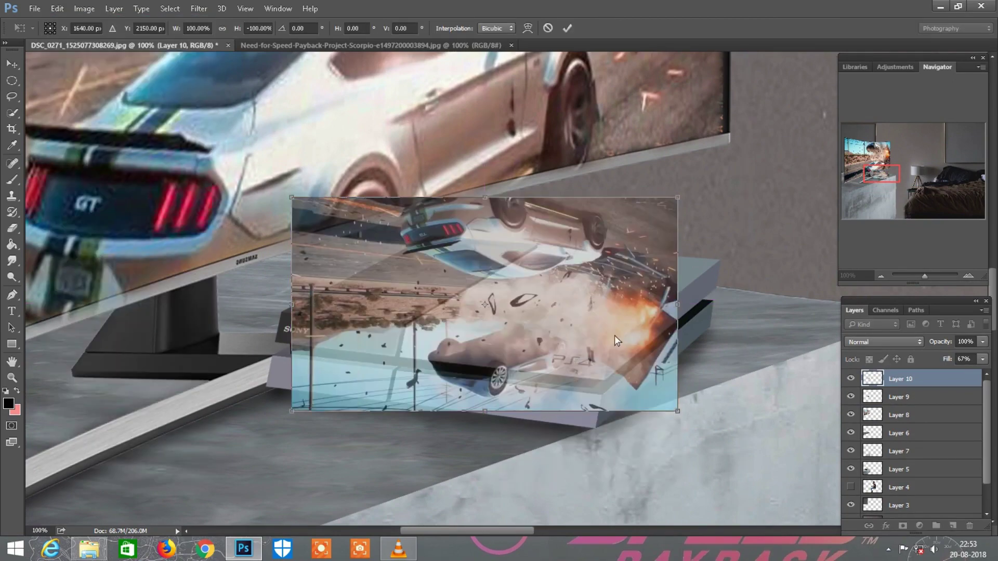
click(221, 28)
text(175)
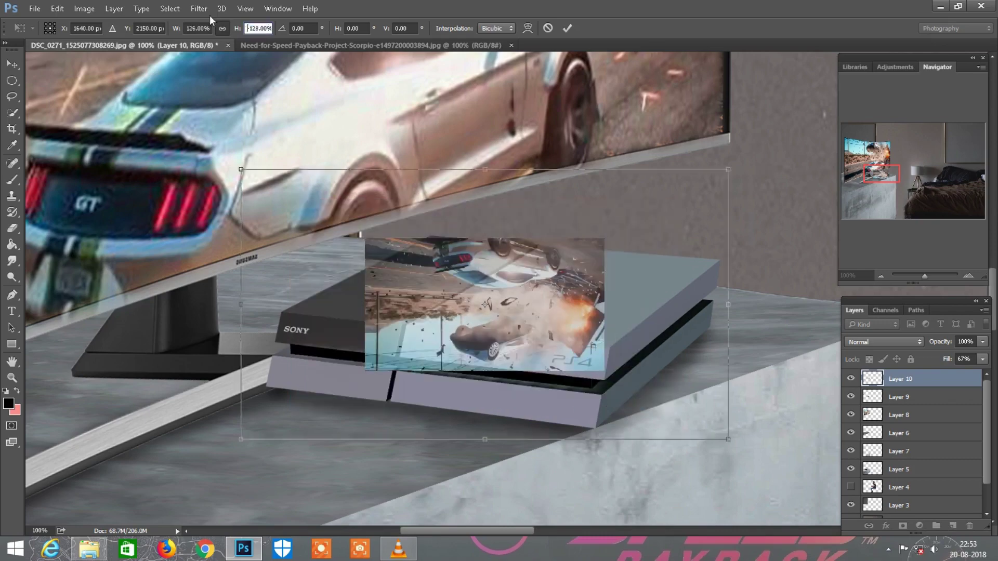
key(Return)
text(183)
Rotate, move and resize the flipped image onto the cabinet top, then commit
key(ctrl+minus)
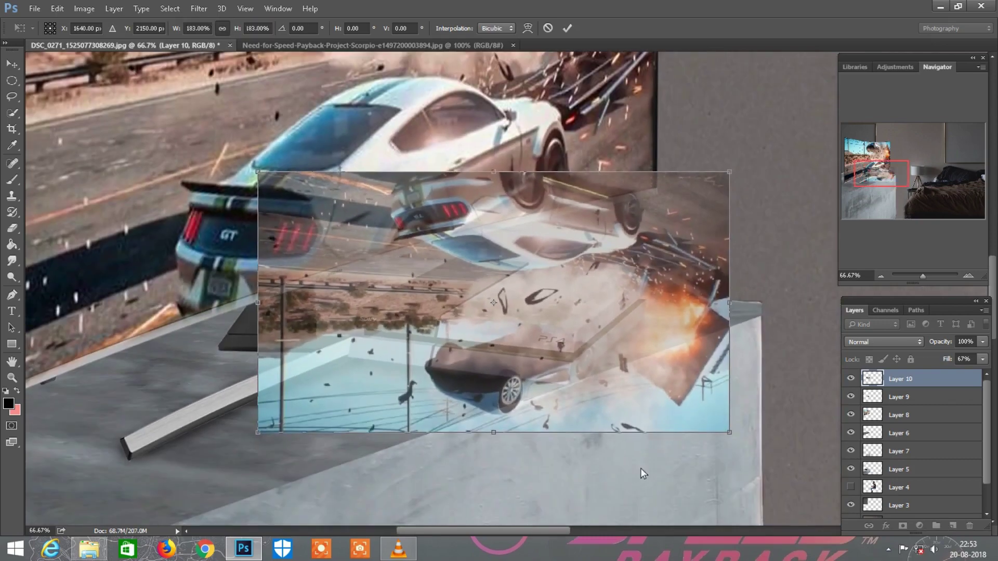
drag(641, 467, 665, 430)
drag(565, 305, 554, 328)
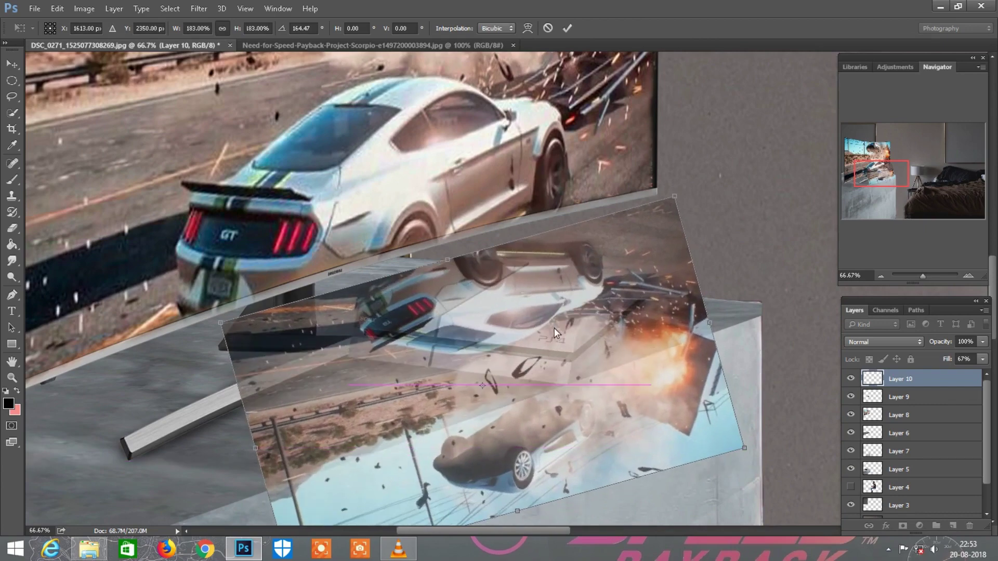
key(ctrl+minus)
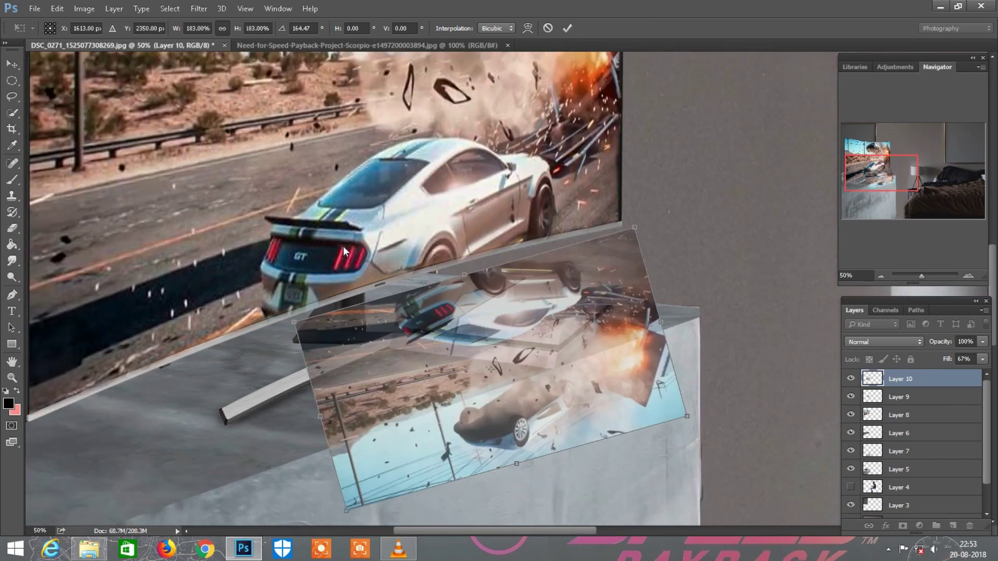
key(ctrl+minus)
drag(235, 29, 229, 22)
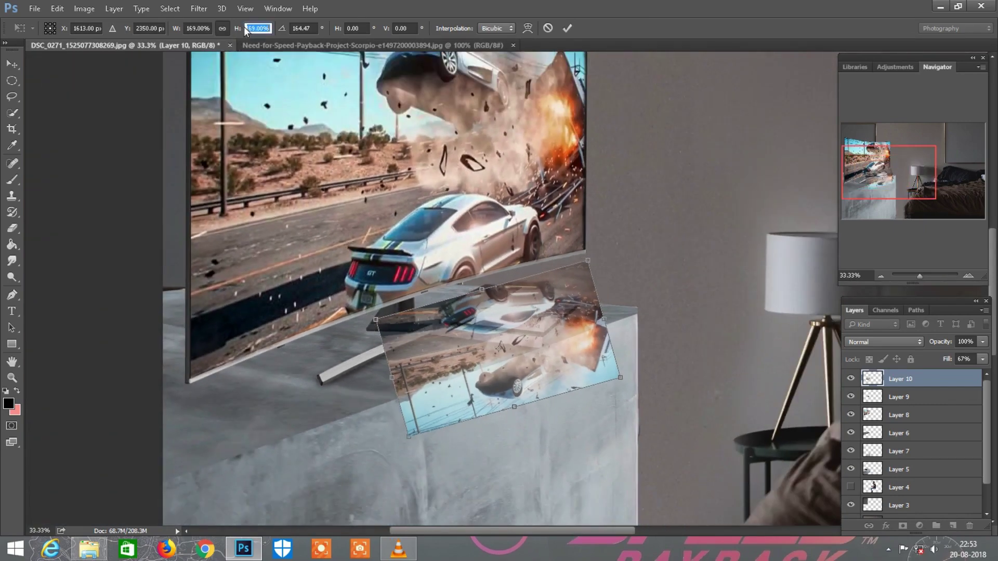
click(567, 29)
Nudge the reflection down and rotate it to follow the screen's angle
key(ctrl+plus)
key(ctrl+plus)
drag(548, 327, 560, 348)
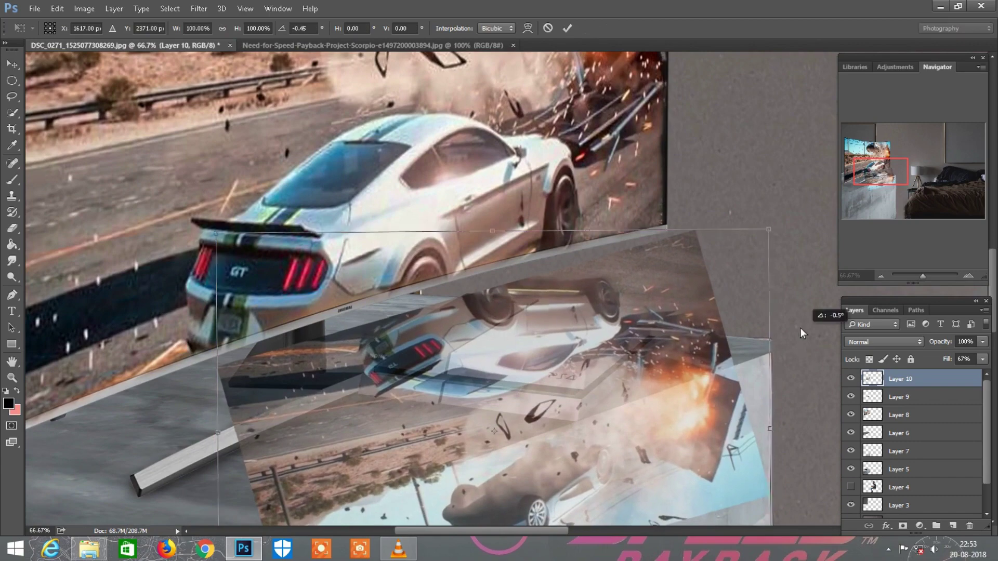
drag(800, 329, 561, 235)
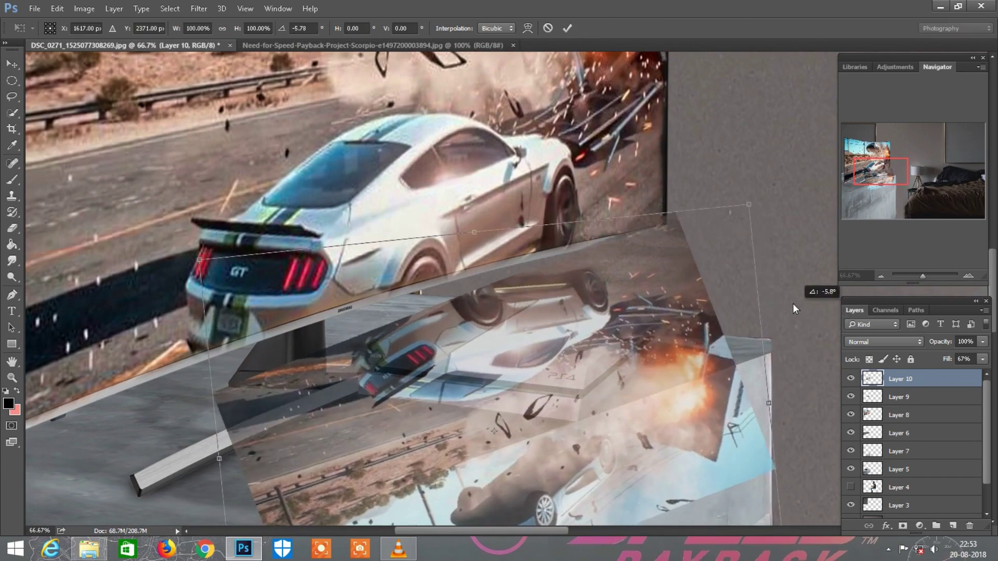
click(568, 28)
Add a layer mask to the reflection and lower its Fill
click(903, 525)
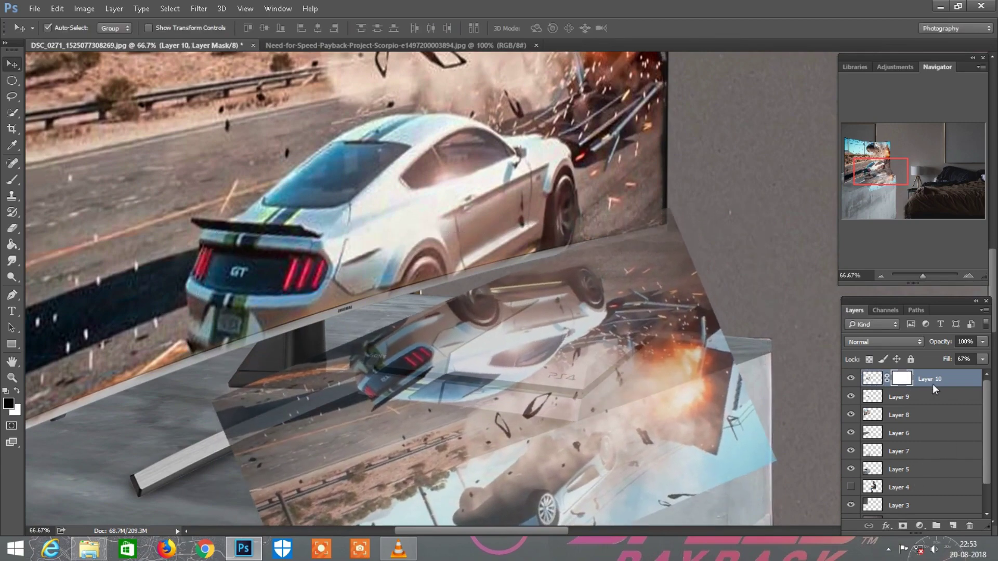
mouse_move(946, 359)
mouse_down()
mouse_move(917, 353)
mouse_move(638, 406)
mouse_up()
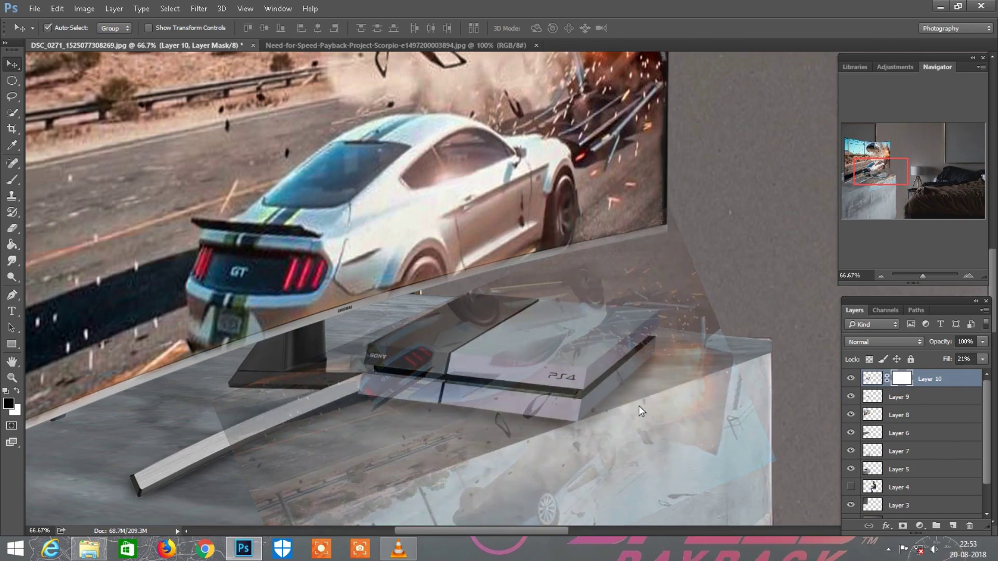
scroll(631, 395, down, 1)
Paint black on the mask to remove the faint car wheel and marks below the PS4
key(b)
right_click(331, 208)
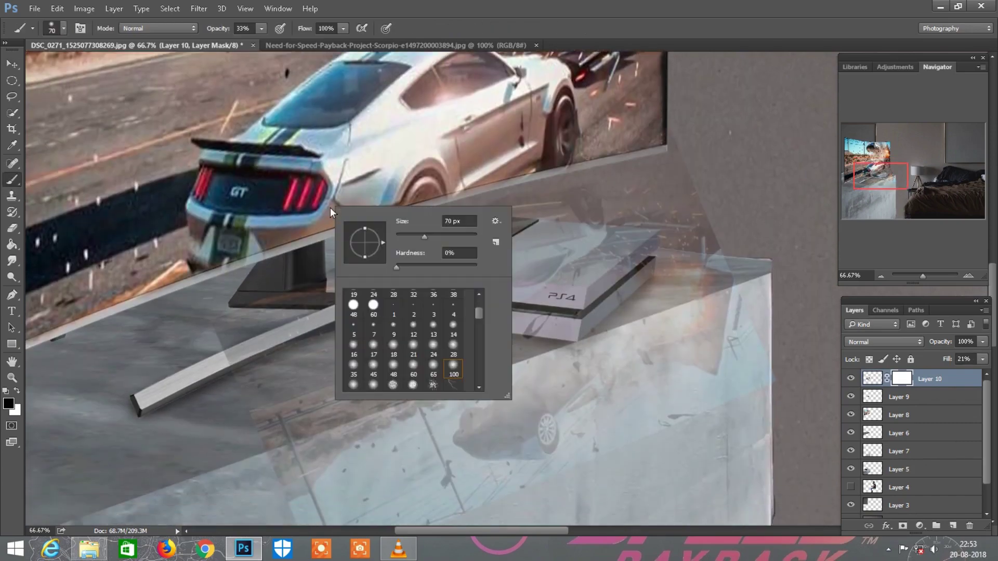
scroll(572, 400, down, 2)
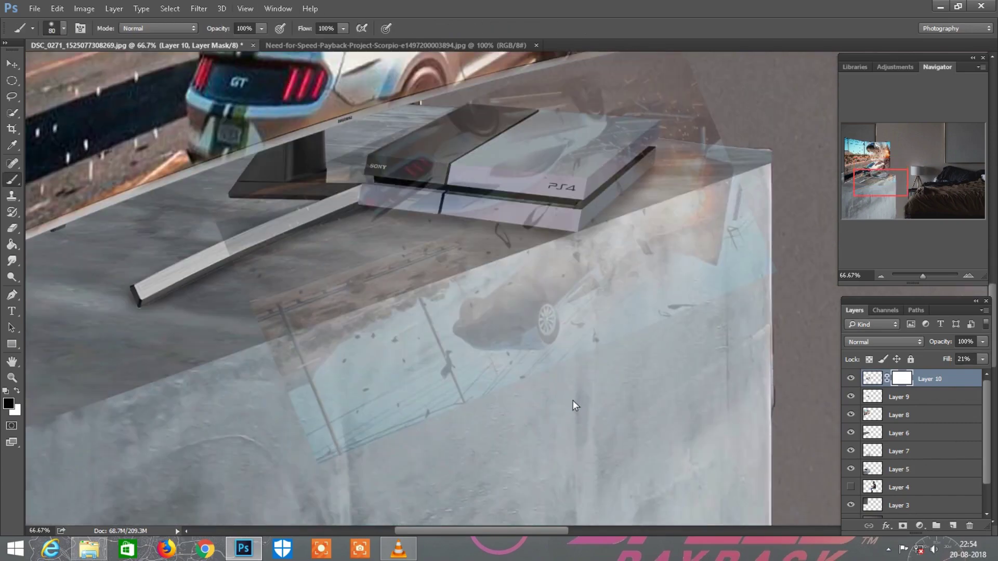
key(bracketright)
key(bracketright)
key(bracketright)
drag(554, 387, 405, 413)
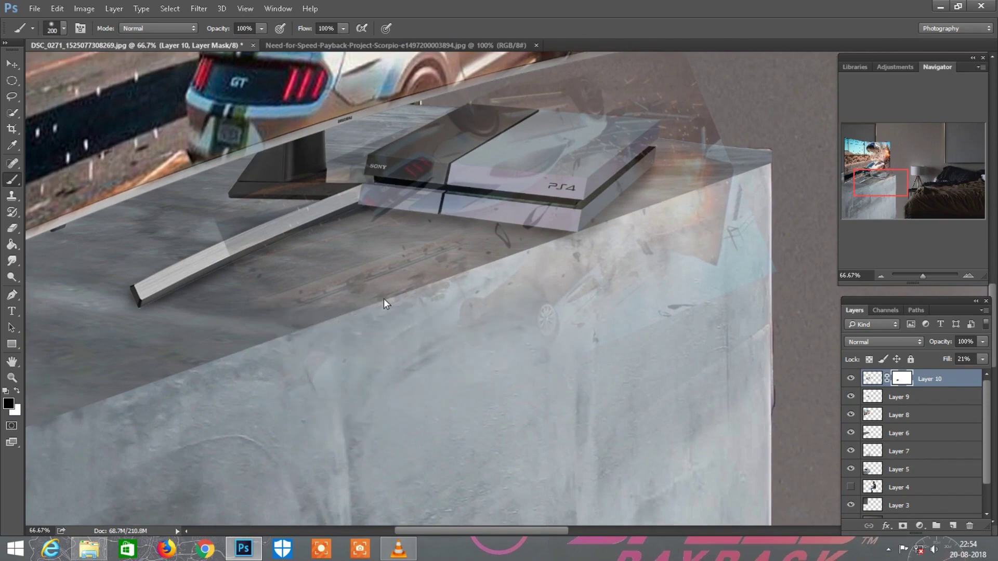
scroll(436, 315, up, 2)
key(ctrl+plus)
key(bracketleft)
drag(520, 370, 577, 372)
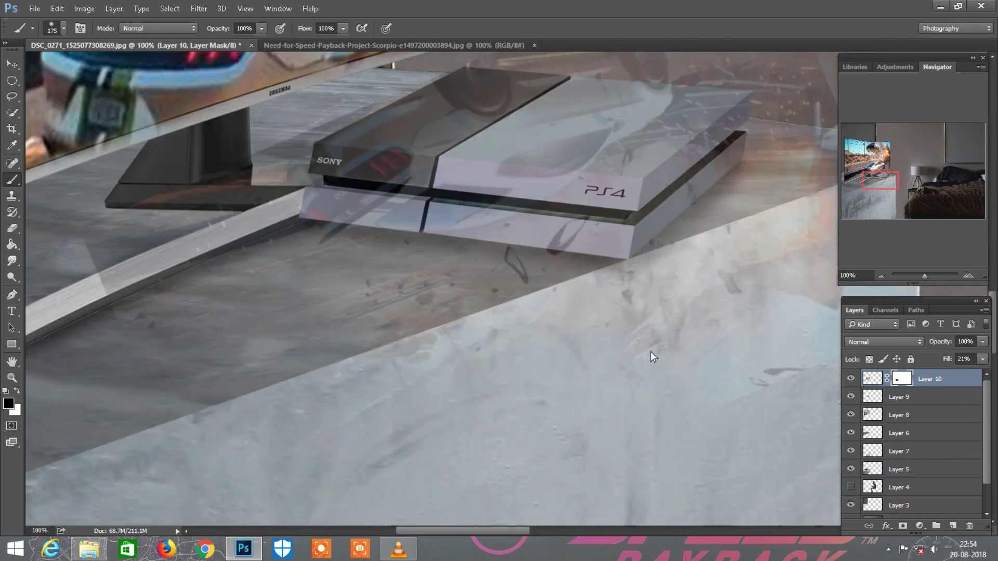
mouse_move(571, 326)
mouse_down()
mouse_move(422, 304)
mouse_move(523, 336)
mouse_up()
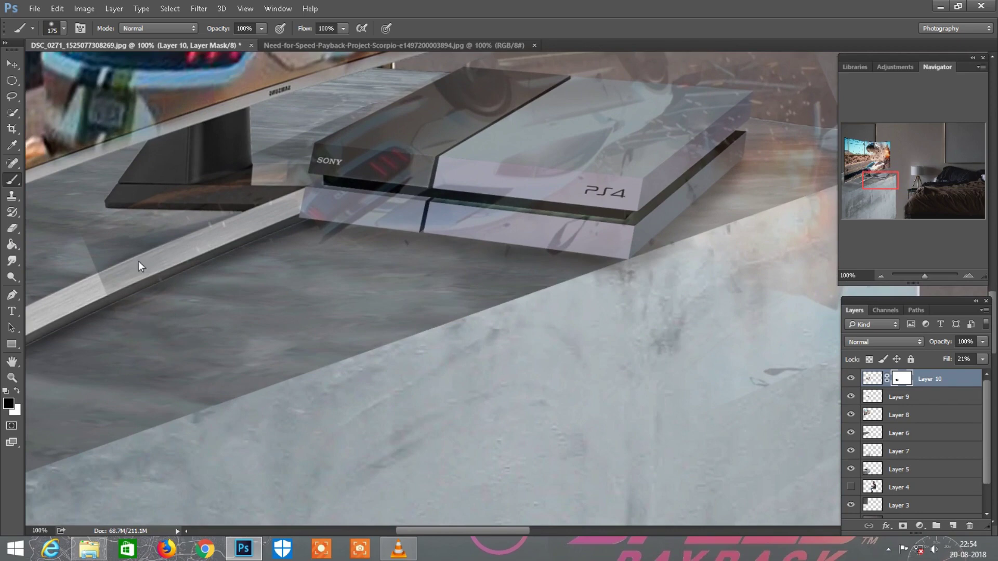
Mask out sparks, shadows and reflection along the right side of the PS4
scroll(460, 267, up, 2)
scroll(622, 322, right, 3)
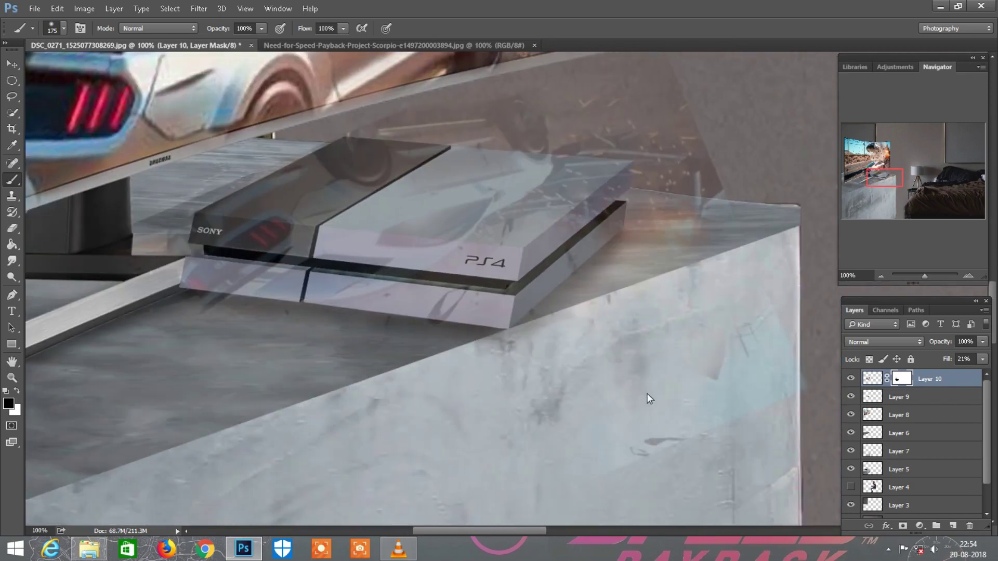
key(bracketleft)
scroll(646, 246, up, 2)
scroll(648, 185, up, 1)
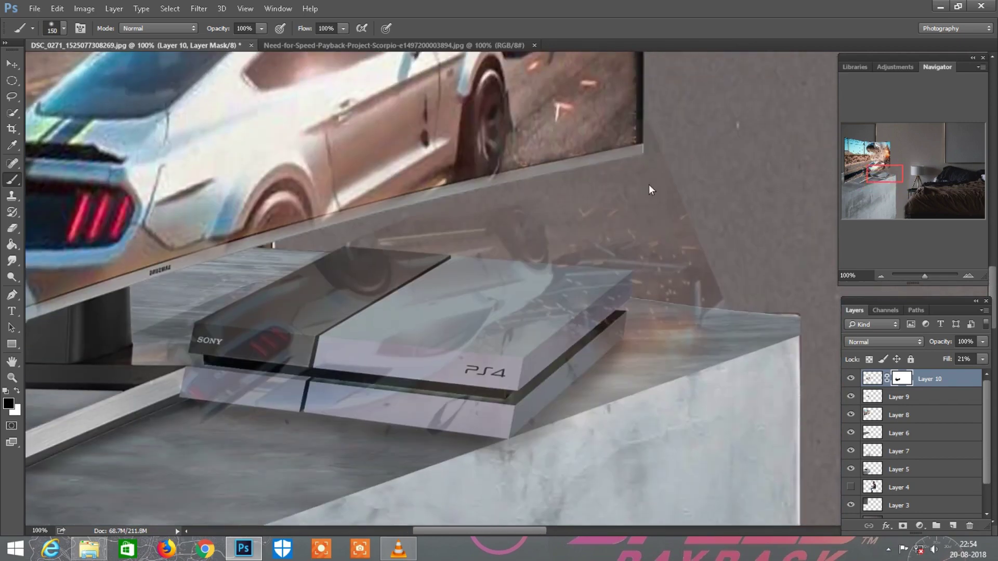
drag(681, 260, 697, 298)
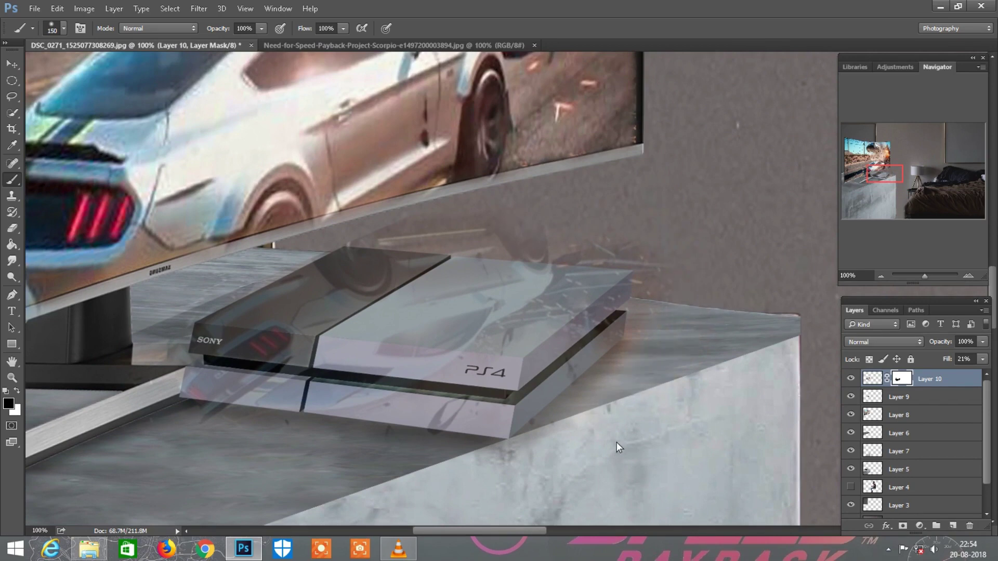
key(bracketleft)
key(bracketleft)
scroll(623, 362, down, 1)
drag(546, 366, 629, 283)
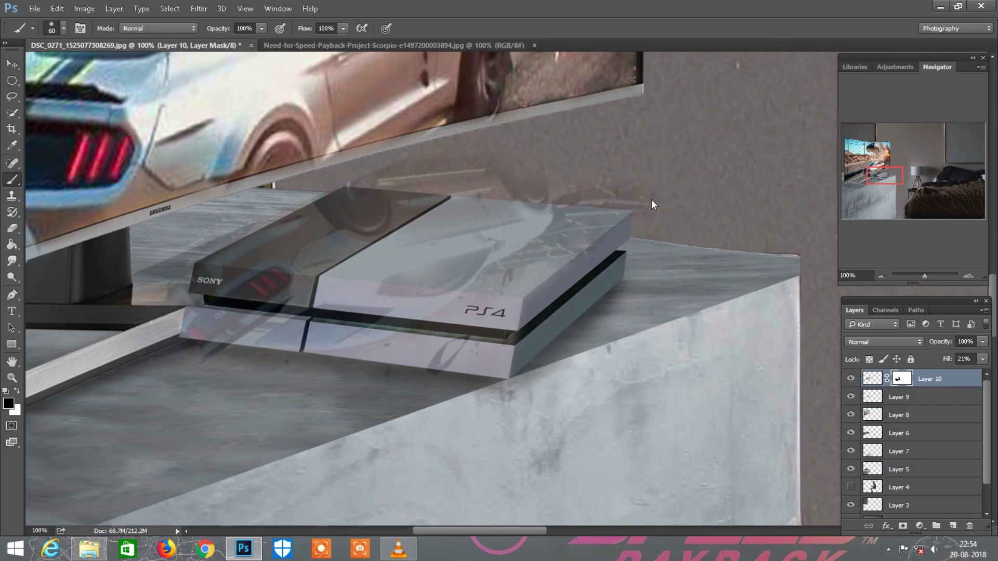
Hide the reflection along the PS4's front slot with a smaller brush
scroll(578, 174, left, 1)
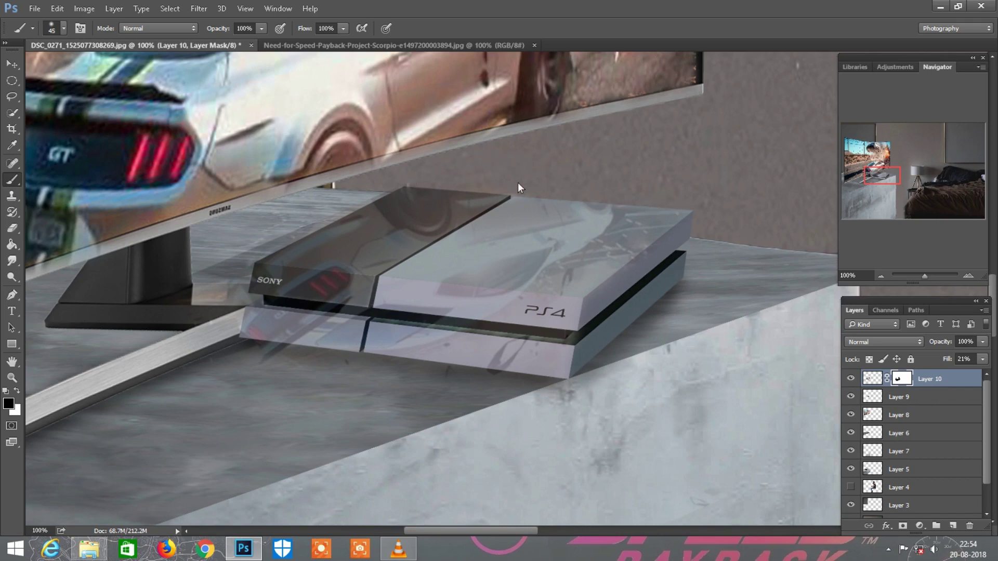
scroll(488, 180, left, 1)
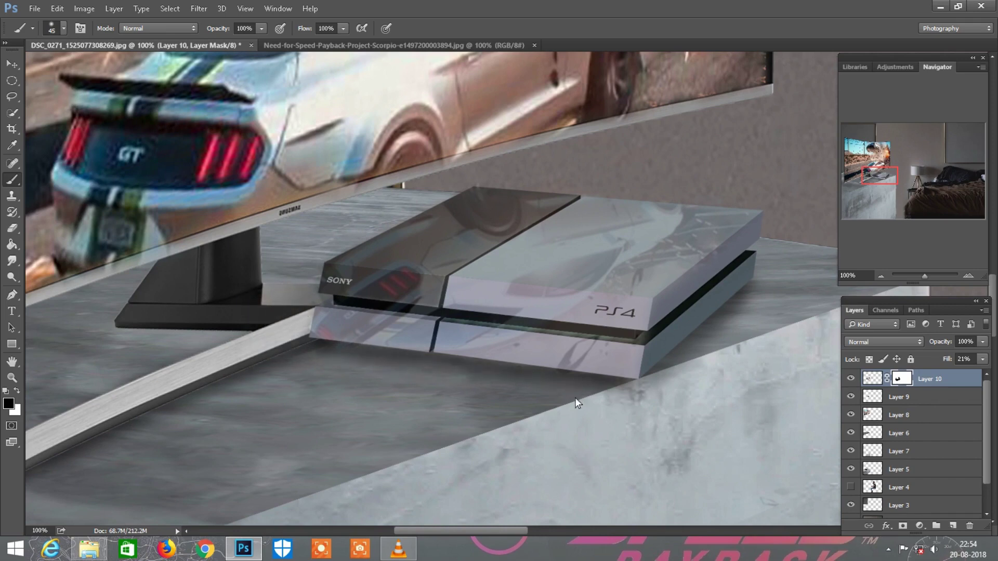
scroll(444, 279, up, 2)
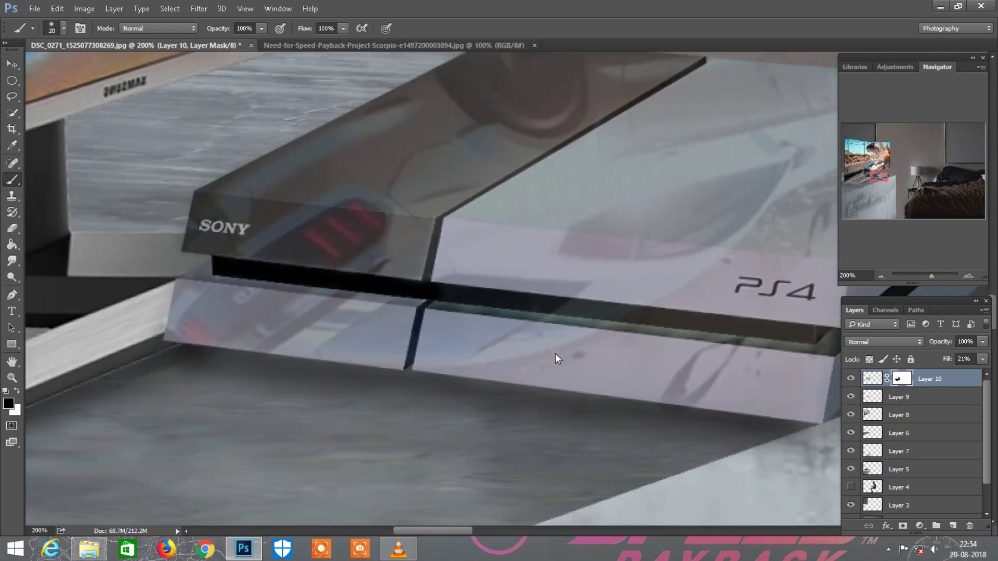
scroll(571, 347, right, 5)
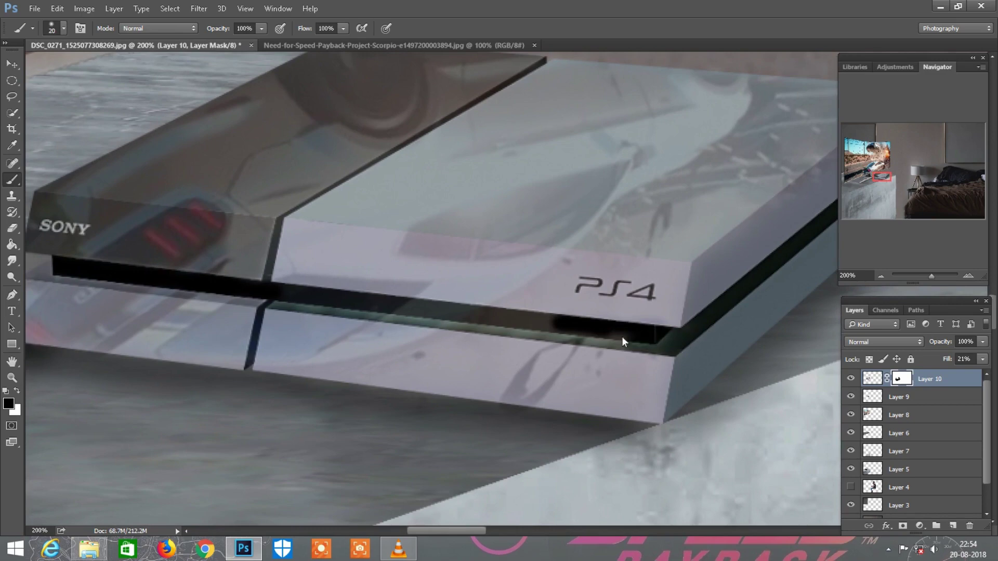
drag(621, 336, 318, 301)
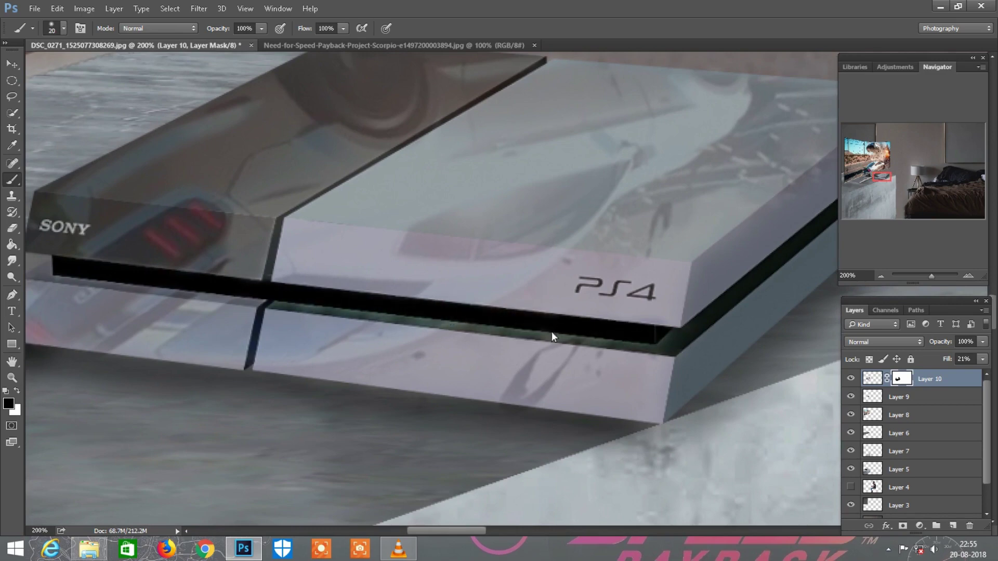
key(bracketleft)
scroll(550, 331, left, 2)
scroll(395, 288, left, 2)
key(bracketleft)
scroll(433, 292, up, 2)
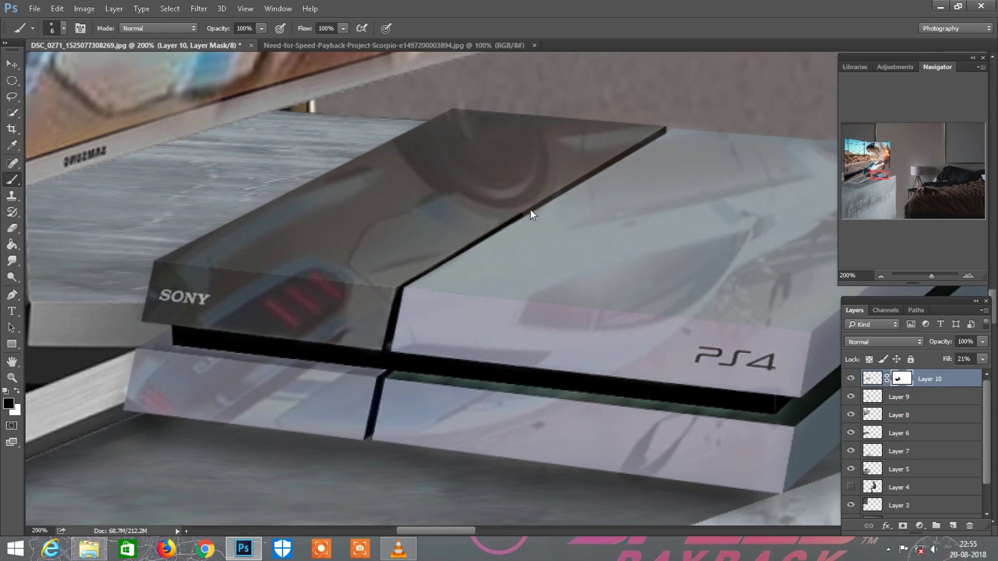
Raise the reflection's Fill slightly, leaving it at 40%
alt+scroll(675, 126, down, 1)
alt+scroll(676, 125, down, 2)
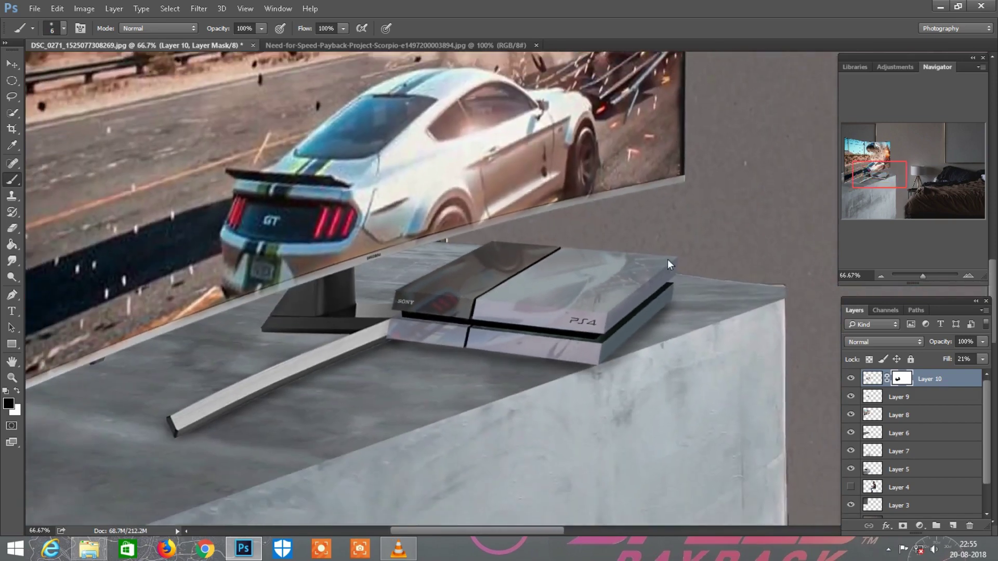
drag(946, 362, 955, 362)
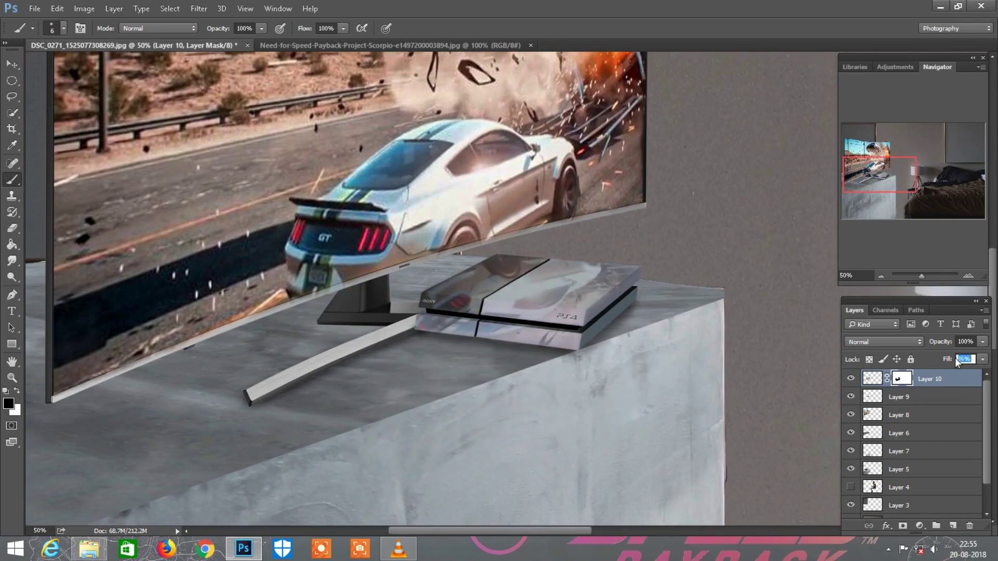
alt+scroll(607, 329, down, 1)
alt+scroll(607, 329, down, 2)
Close the Need-for-Speed game screenshot document
key(v)
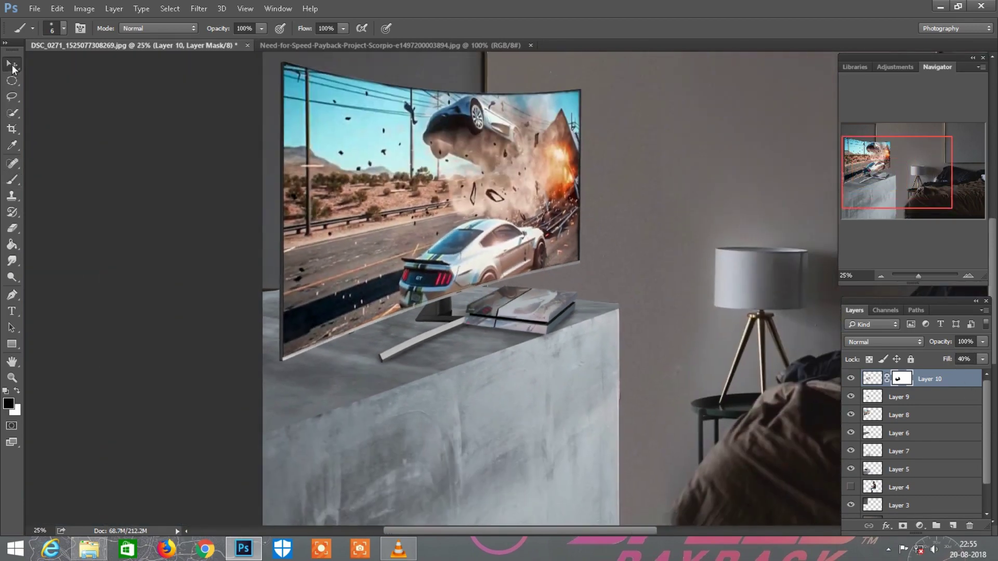
click(406, 46)
right_click(415, 47)
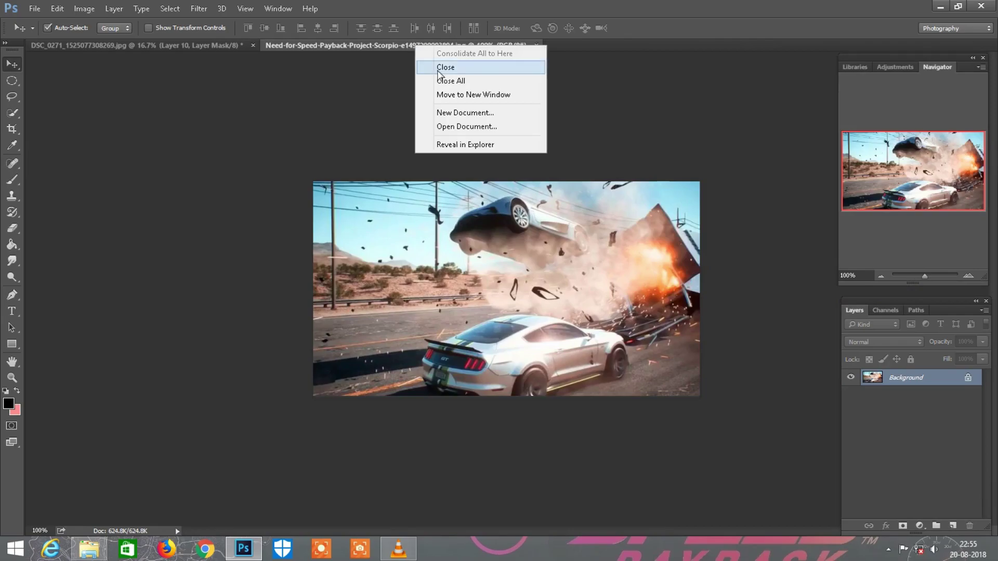
click(426, 67)
Drag the red car photo from the image folder into Photoshop
click(89, 550)
click(385, 352)
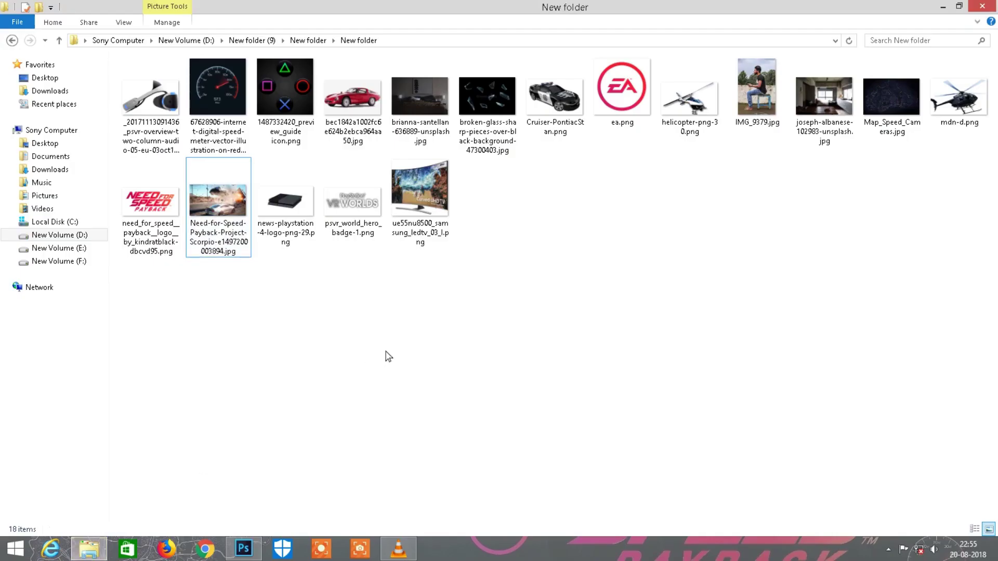
mouse_move(353, 98)
mouse_down()
mouse_move(573, 111)
mouse_move(572, 42)
mouse_up()
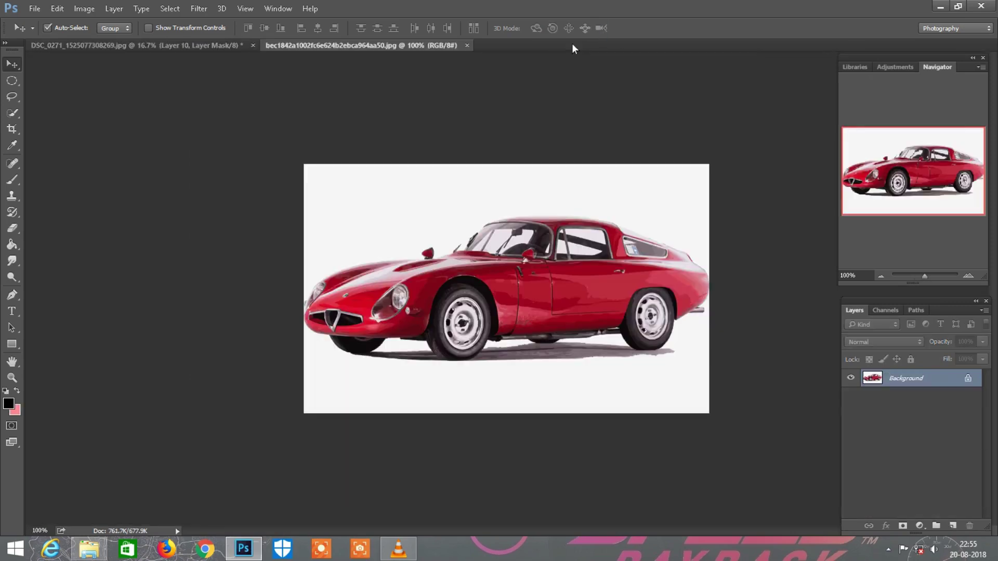
Apply Camera Raw to the car: lower highlights, Clarity +36, Blacks -20, brighter Exposure
click(199, 8)
click(221, 79)
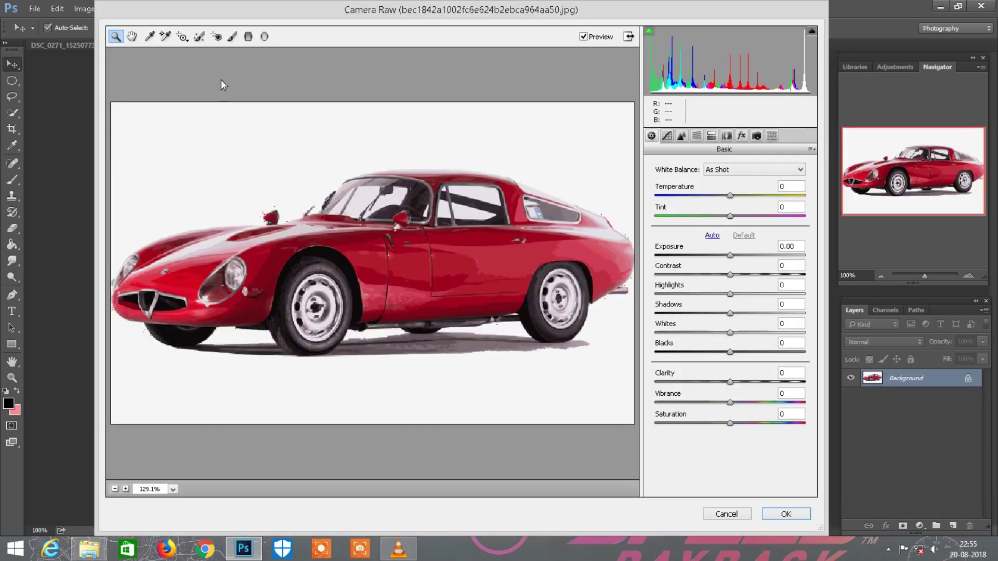
click(689, 294)
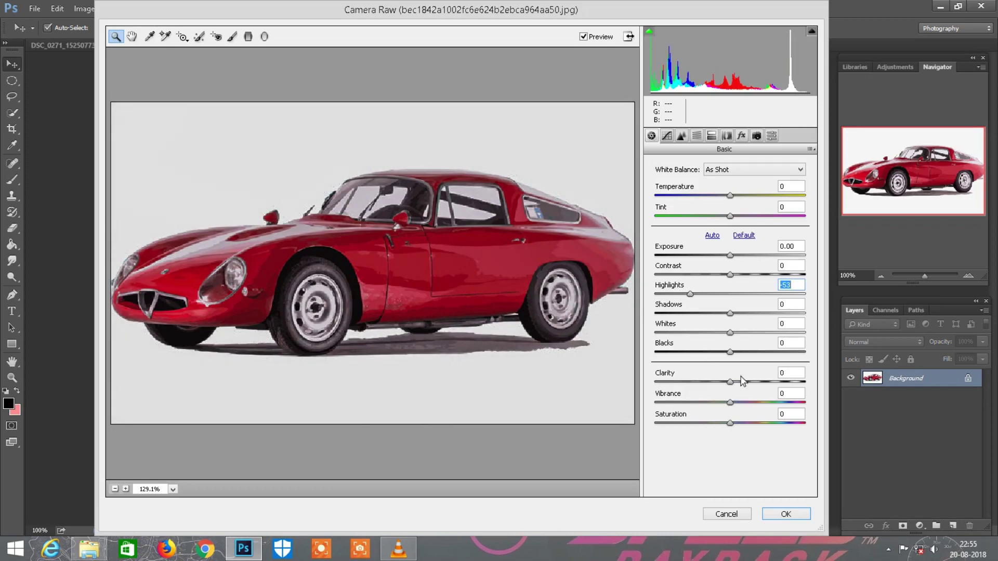
click(757, 382)
click(716, 352)
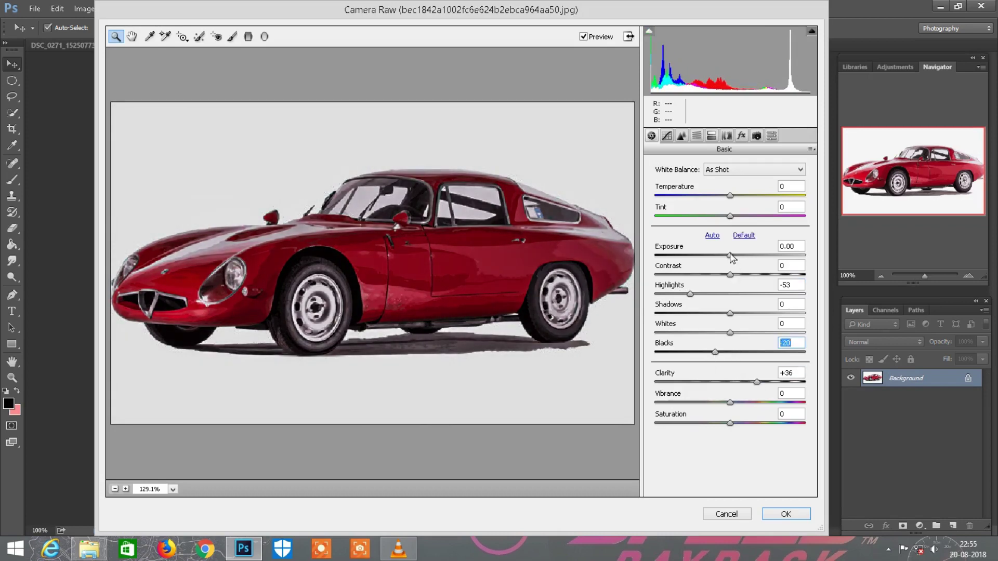
drag(730, 255, 739, 255)
click(785, 513)
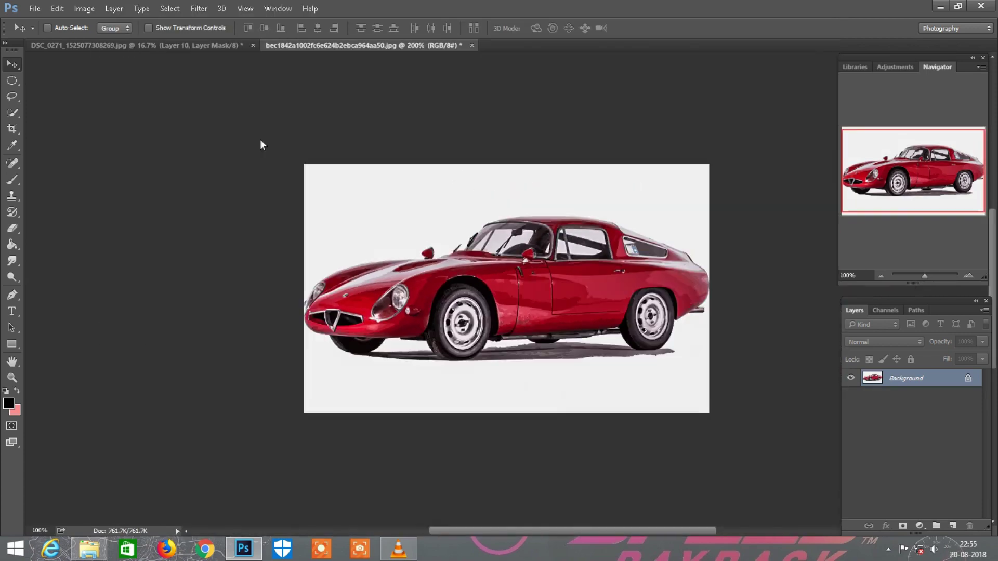
click(83, 8)
Mirror the red car image and quick-select its rear and front body
click(250, 172)
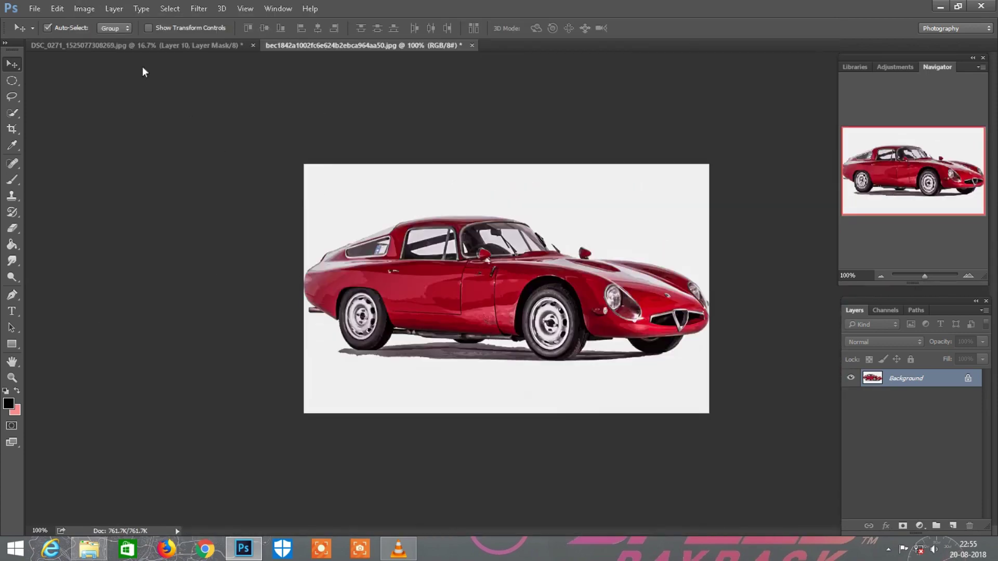
click(13, 113)
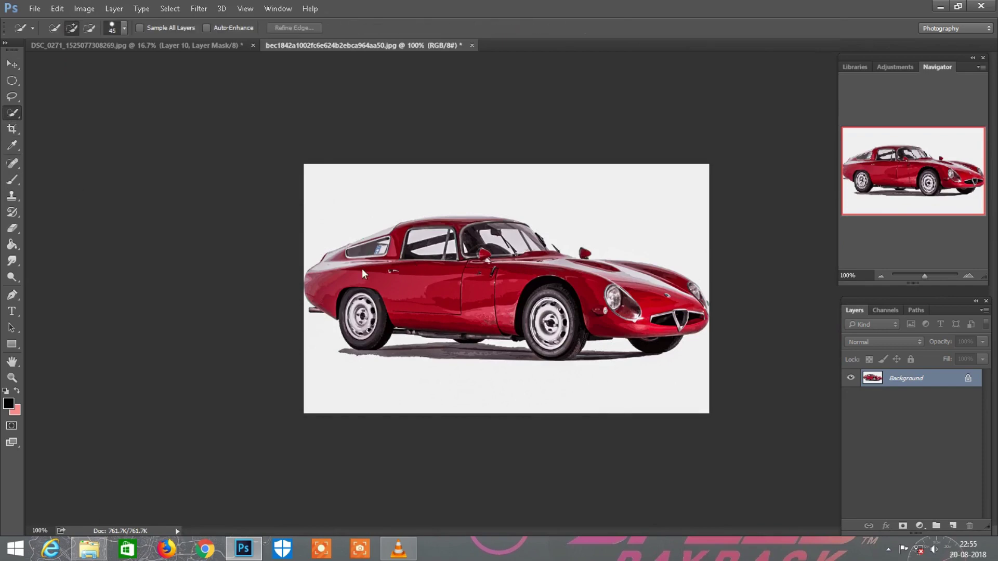
drag(364, 302, 400, 327)
drag(555, 291, 561, 338)
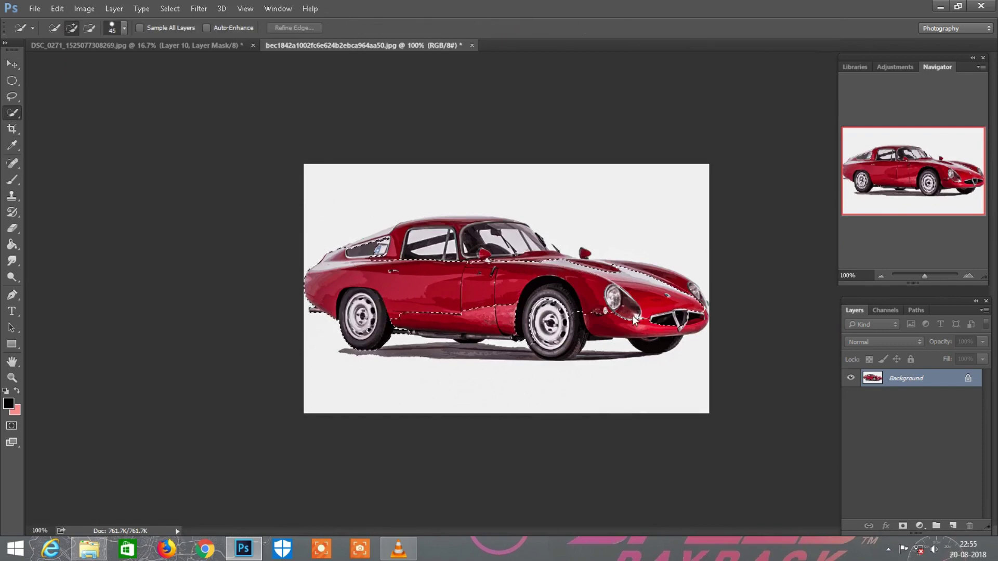
key(ctrl+plus)
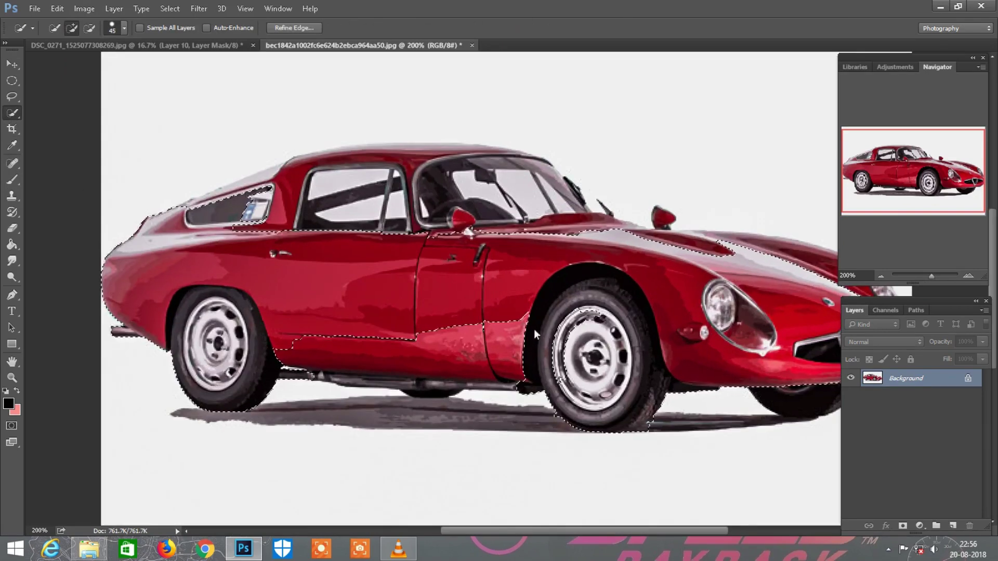
scroll(534, 329, down, 3)
key(bracketleft)
key(bracketleft)
key(bracketleft)
key(bracketleft)
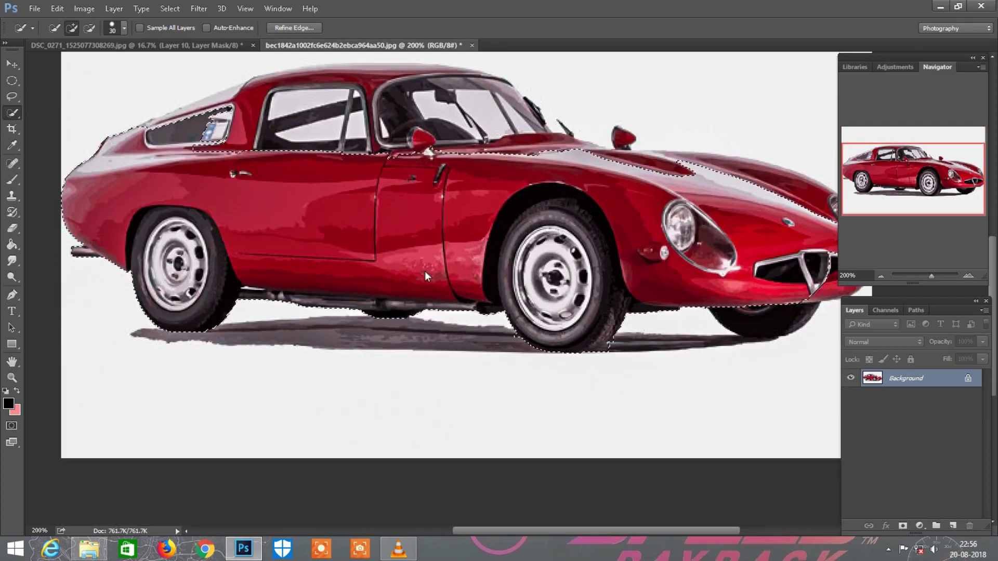
scroll(601, 272, right, 5)
scroll(676, 288, up, 1)
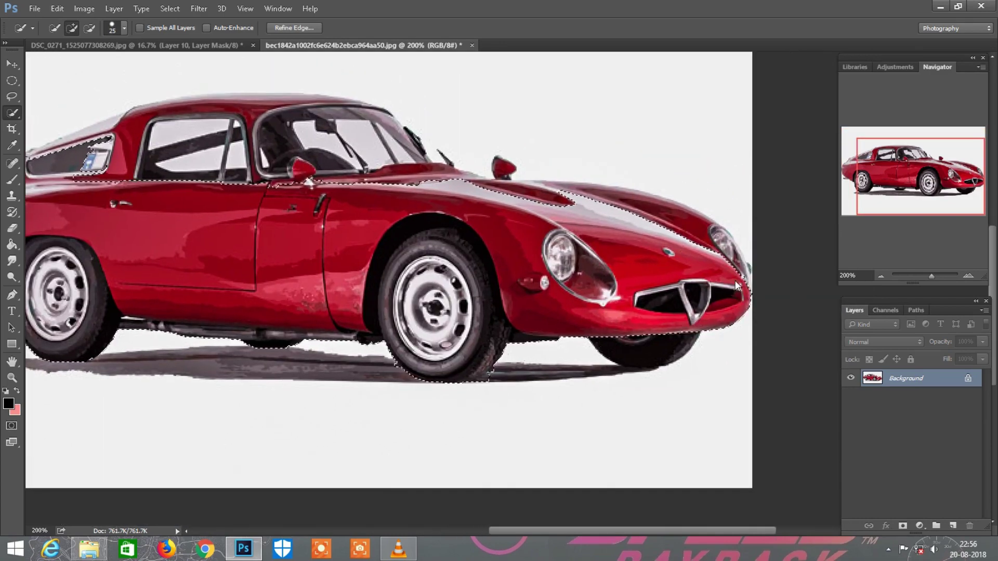
Add the hood, windshield pillar, roof and rear side window to the car selection
drag(688, 242, 720, 251)
key(bracketleft)
key(bracketleft)
scroll(720, 252, left, 5)
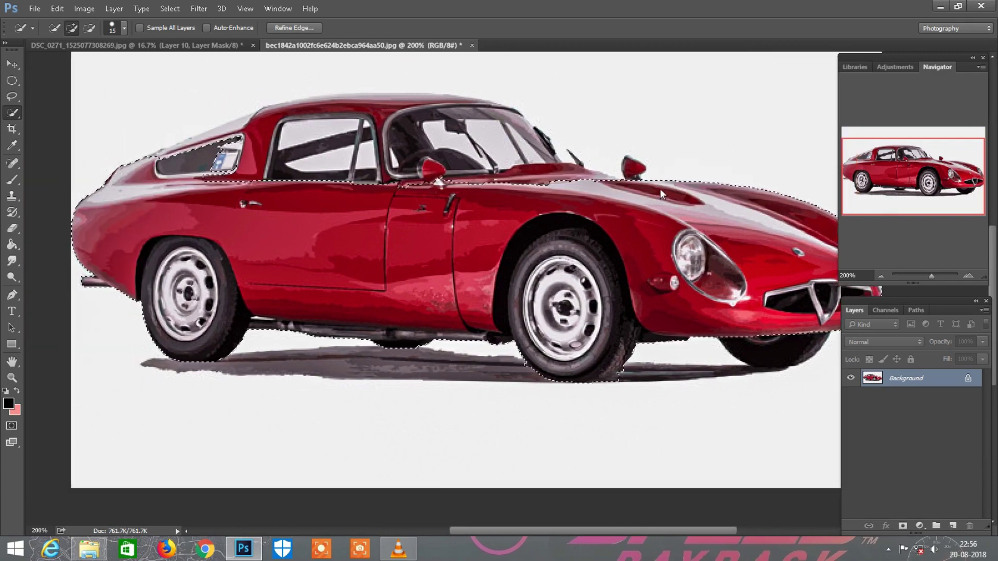
alt+scroll(660, 183, up, 1)
key(bracketleft)
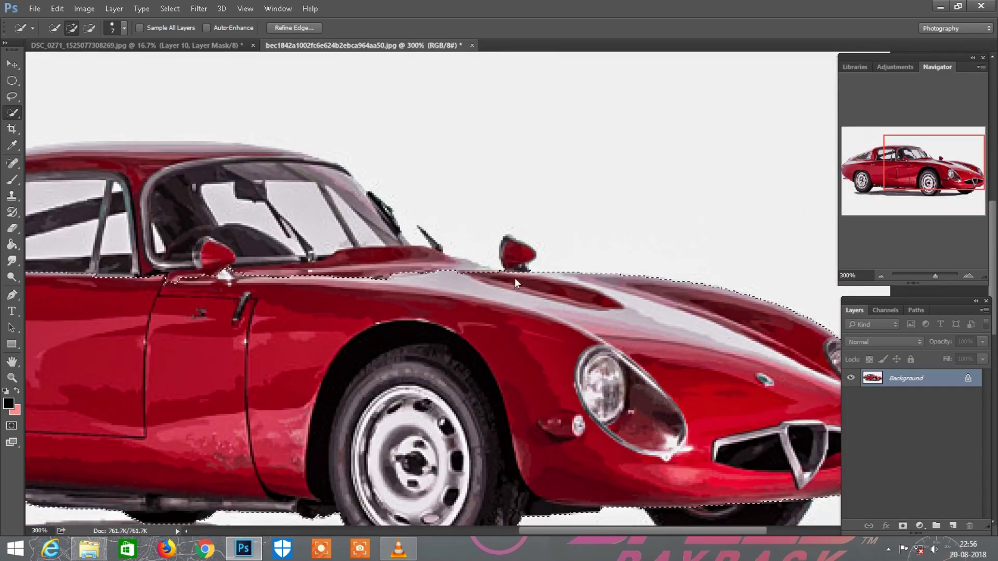
key(bracketright)
scroll(510, 252, left, 5)
mouse_move(374, 279)
mouse_down()
mouse_move(281, 181)
mouse_move(525, 263)
mouse_move(316, 235)
mouse_up()
scroll(313, 239, left, 7)
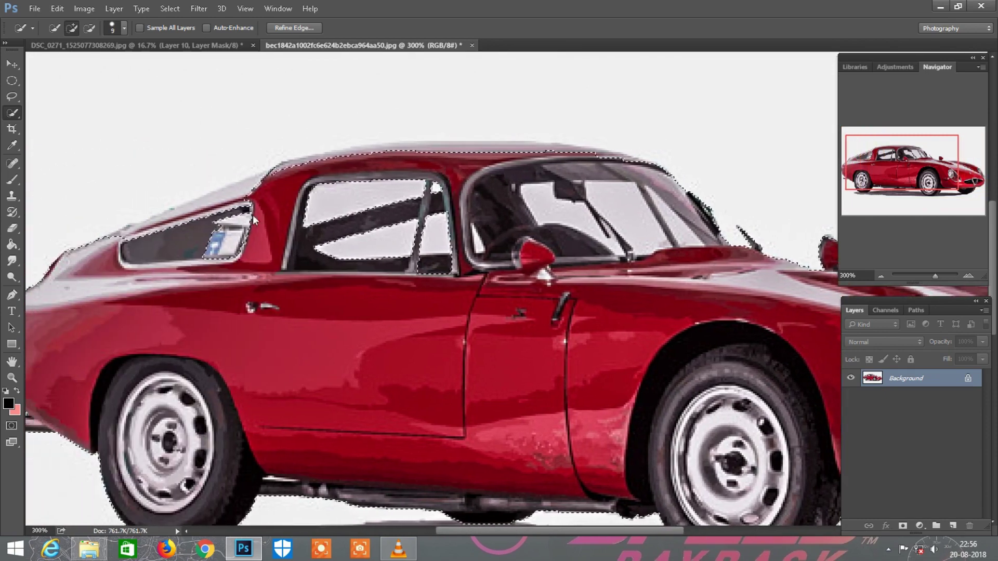
drag(257, 190, 163, 230)
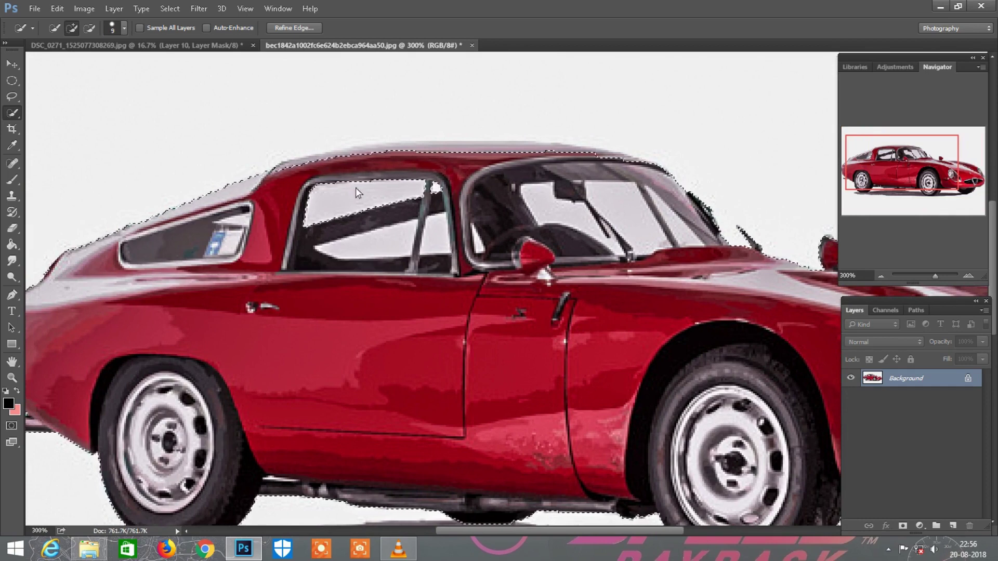
drag(355, 188, 372, 157)
Subtract the tyre's ground-shadow strip from the car selection
scroll(496, 196, left, 1)
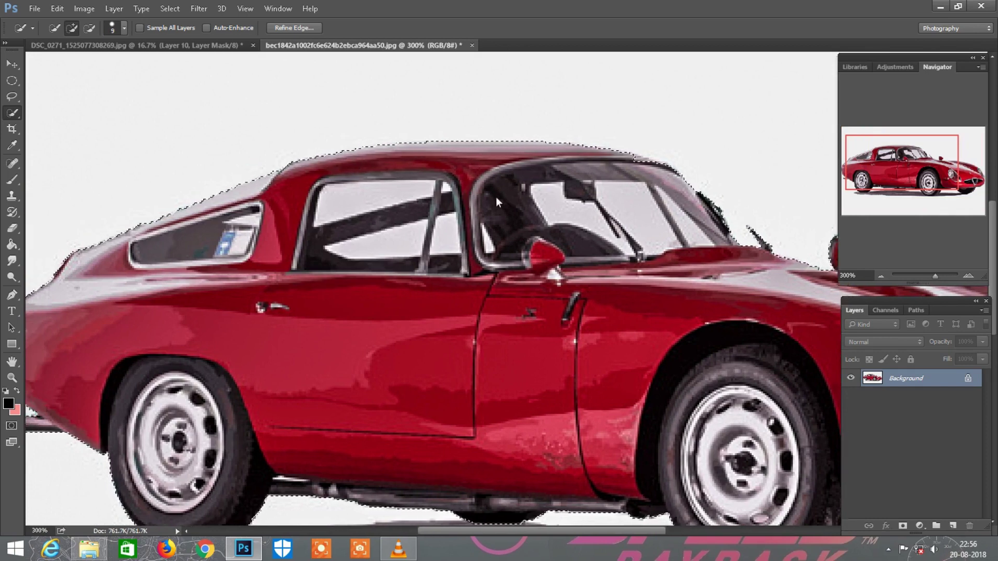
scroll(496, 196, left, 2)
scroll(487, 254, left, 2)
scroll(484, 266, left, 2)
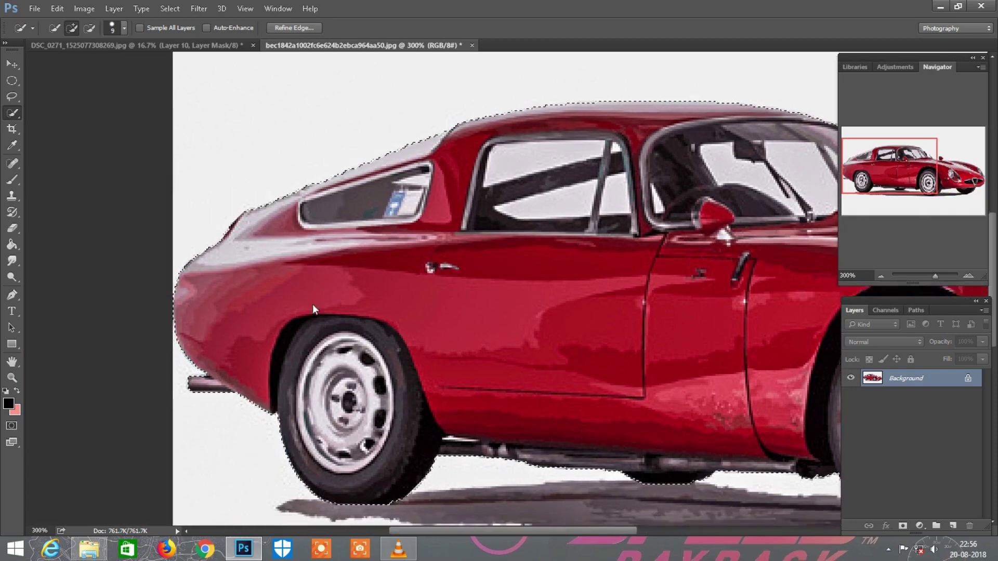
scroll(493, 326, down, 1)
scroll(494, 326, right, 3)
scroll(494, 326, right, 3)
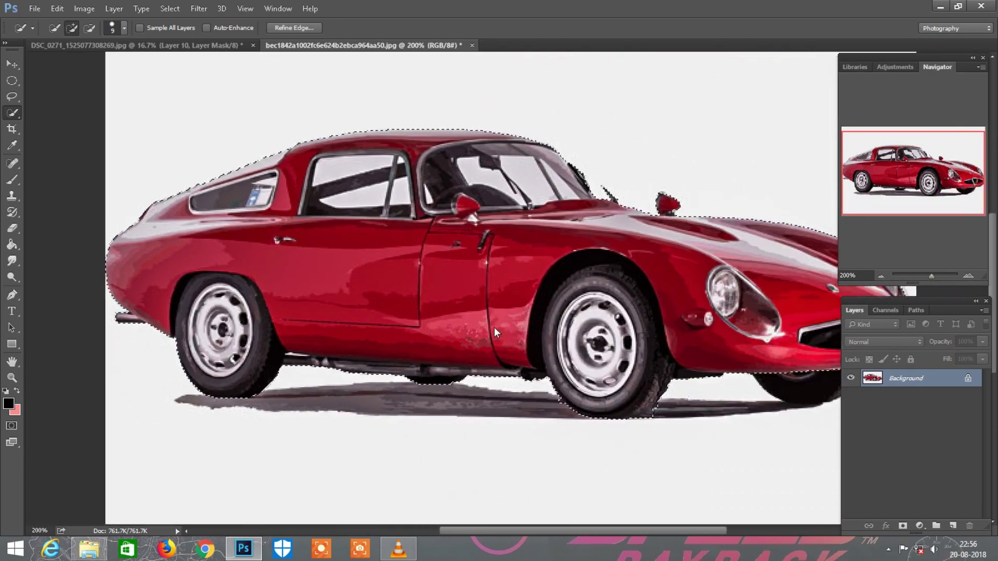
scroll(494, 326, right, 3)
key(bracketright)
key(bracketright)
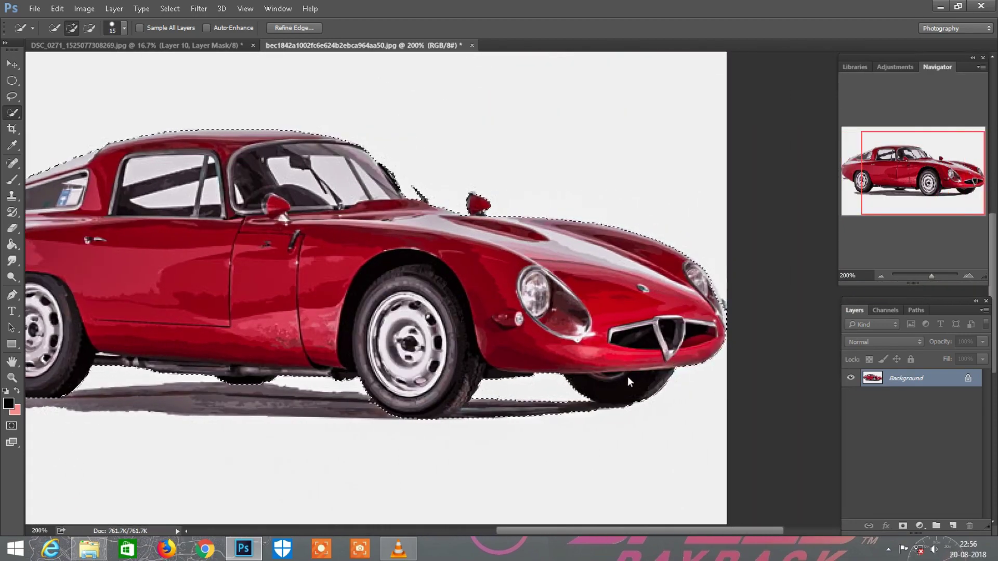
scroll(628, 382, down, 2)
alt+scroll(519, 377, up, 1)
key(bracketleft)
key(bracketleft)
key(bracketleft)
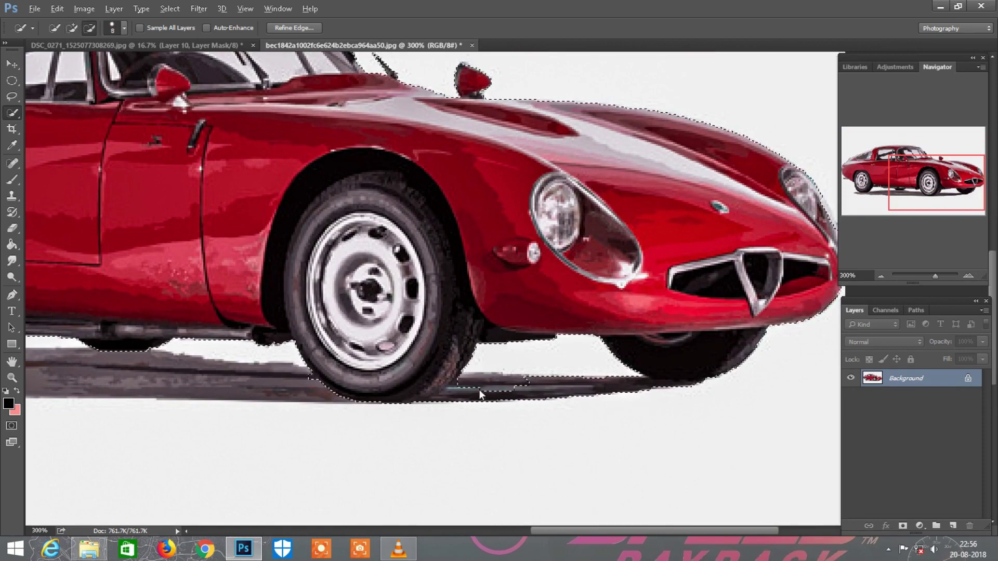
drag(480, 390, 557, 396)
scroll(565, 383, up, 2)
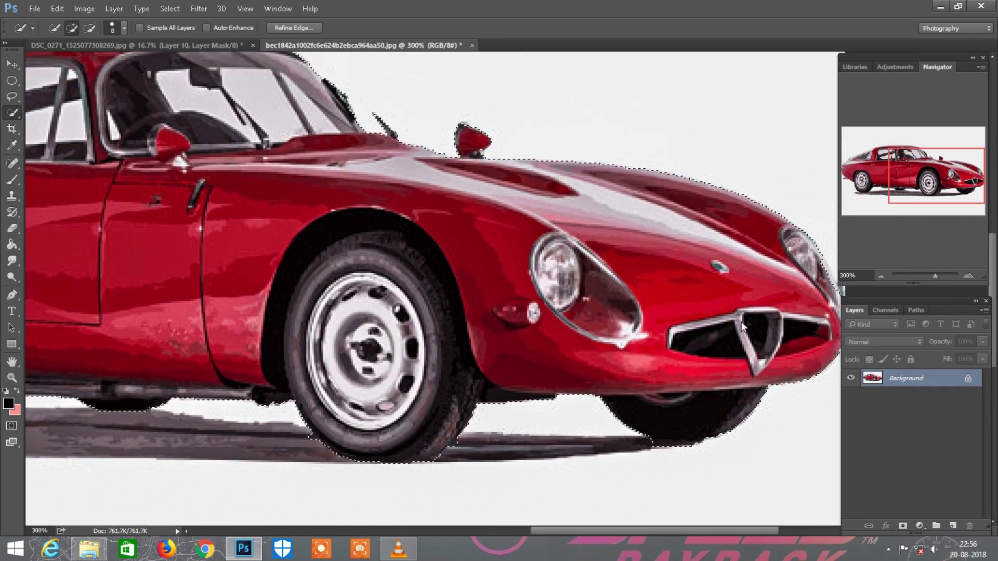
scroll(741, 323, up, 1)
Drag the selected red car into the bedroom composite with the Move tool
key(ctrl+minus)
key(v)
drag(109, 200, 421, 235)
Set the brush to Color blend mode at 57% opacity
key(ctrl+plus)
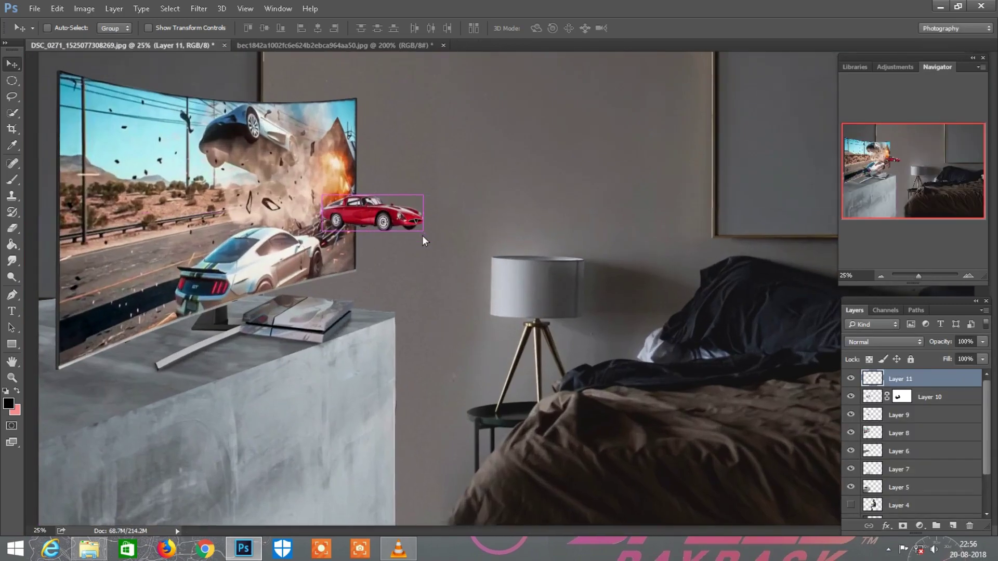
scroll(434, 206, left, 2)
key(ctrl+plus)
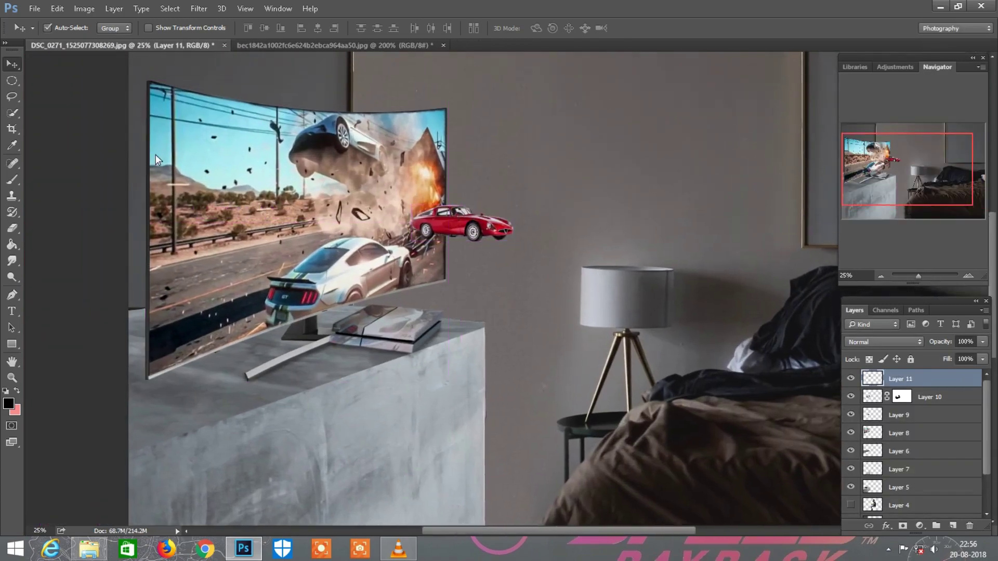
key(ctrl+plus)
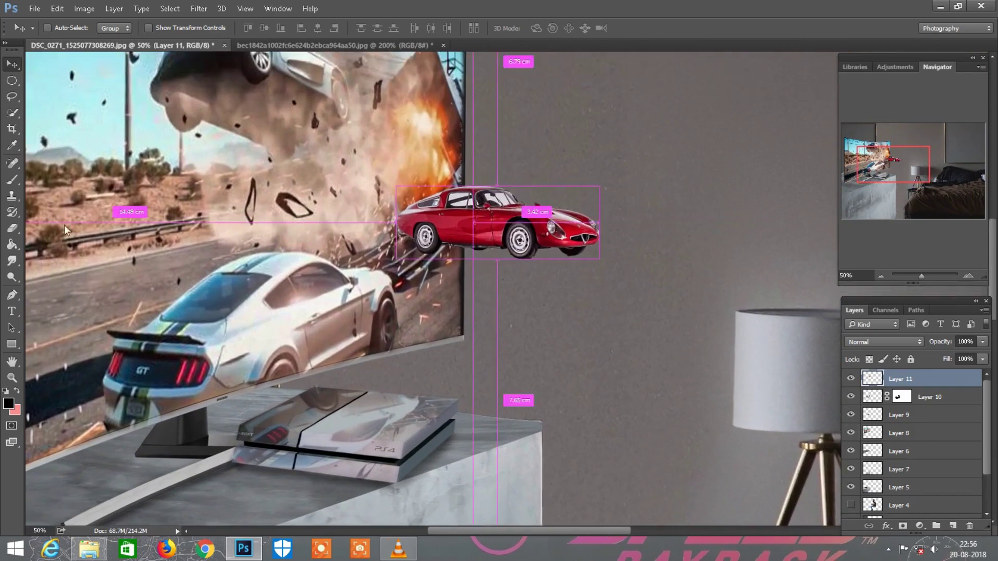
key(w)
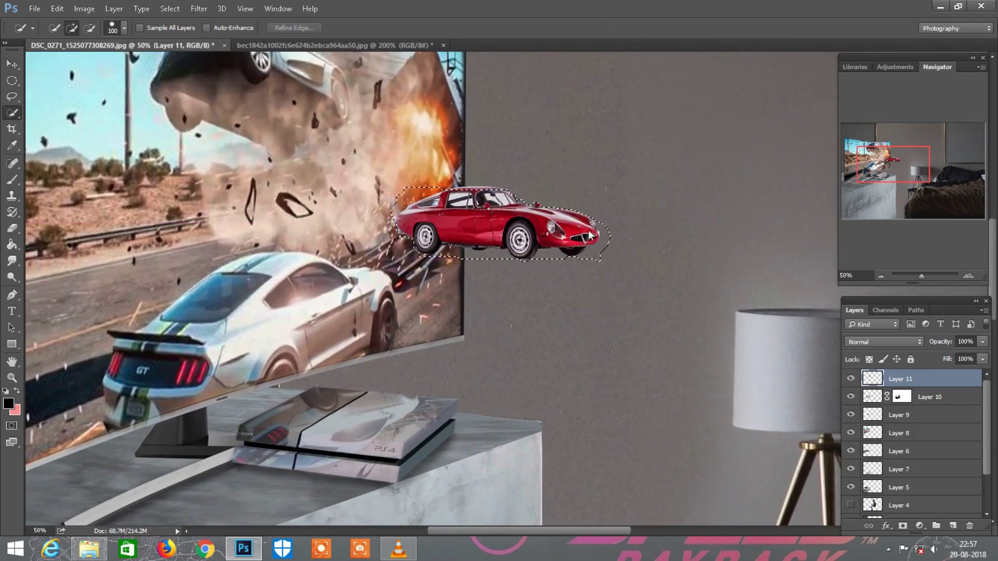
key(b)
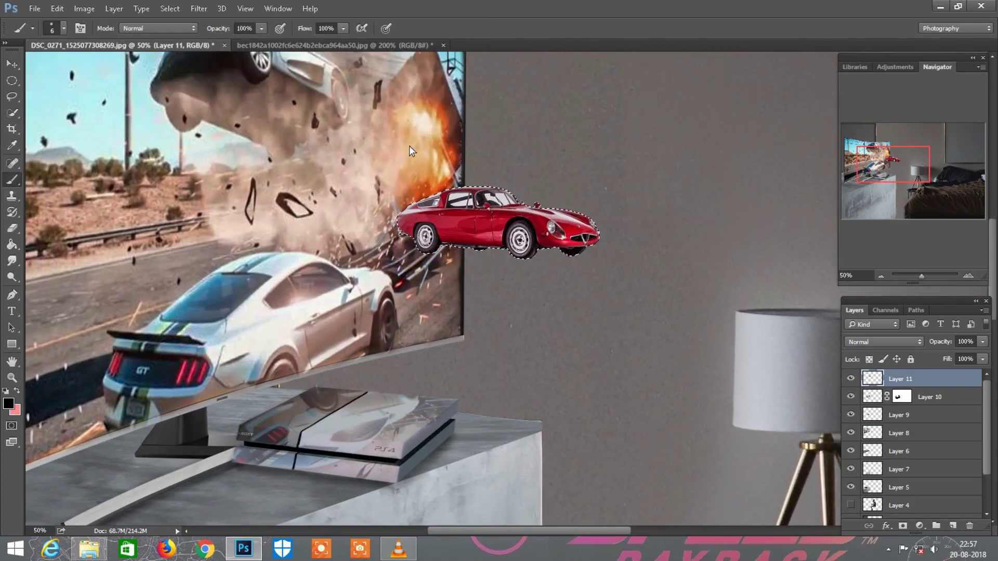
click(12, 146)
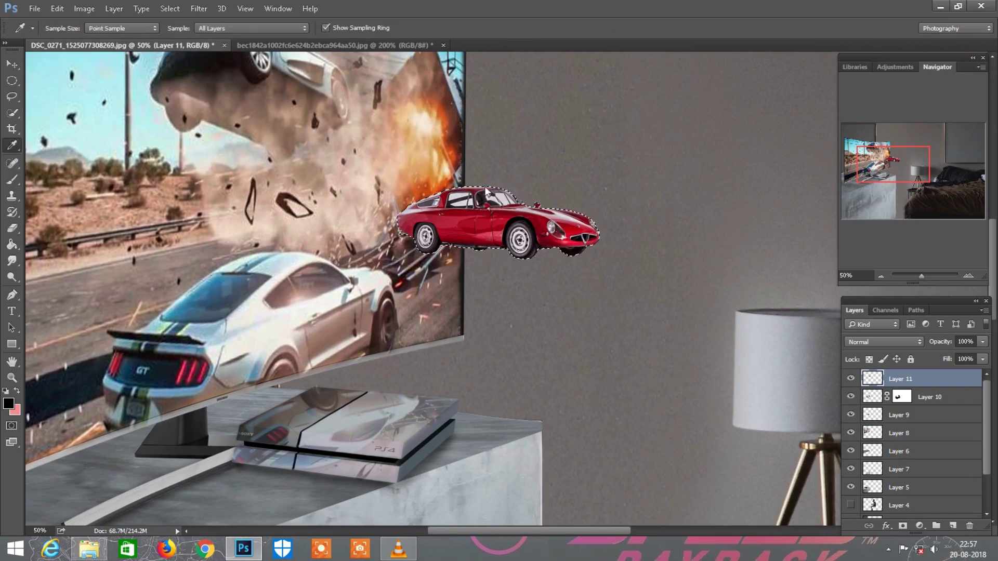
click(12, 181)
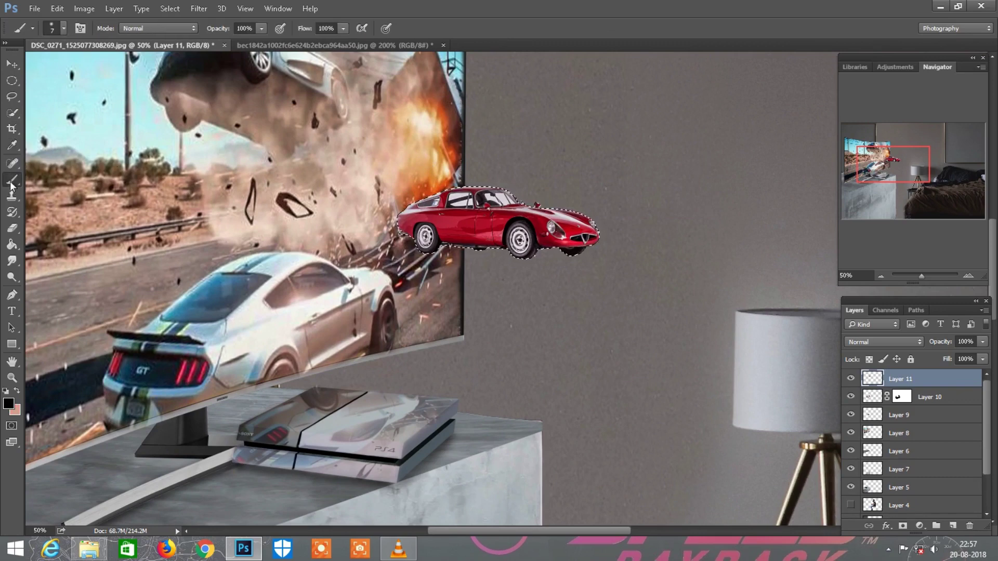
click(17, 391)
click(157, 28)
click(136, 279)
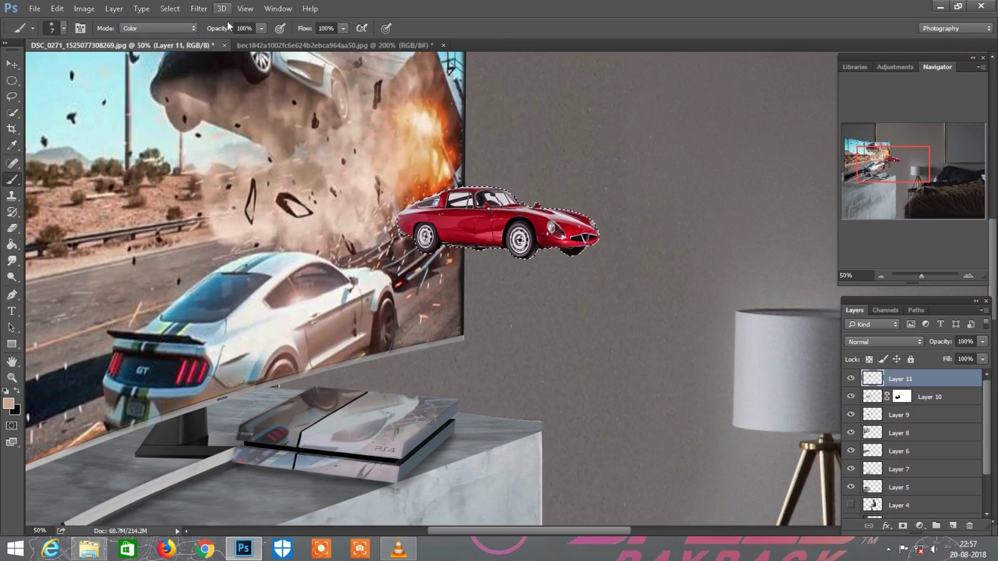
text(5057)
key(Return)
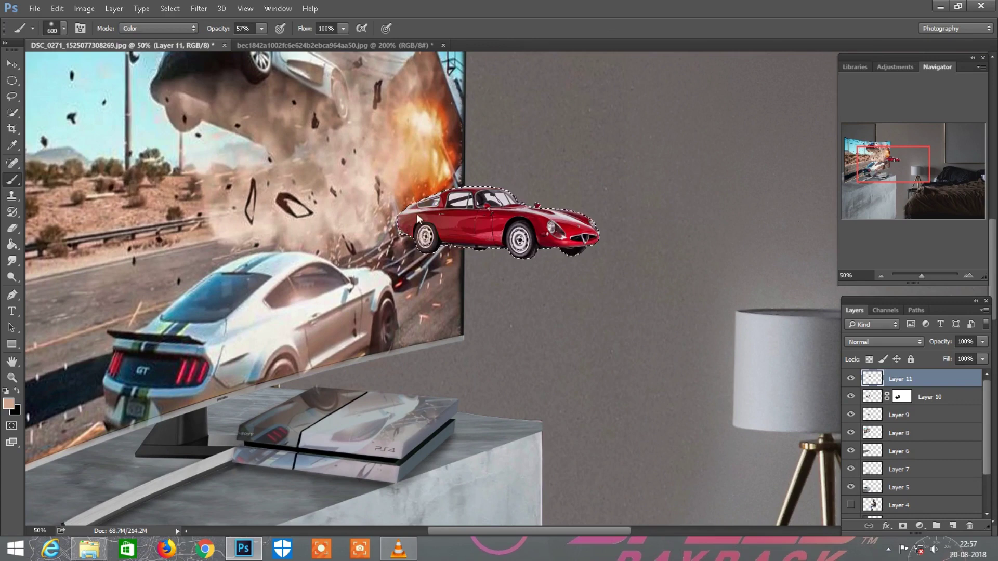
Sample an orange from the explosion as the foreground colour
key(bracketleft)
scroll(397, 225, left, 2)
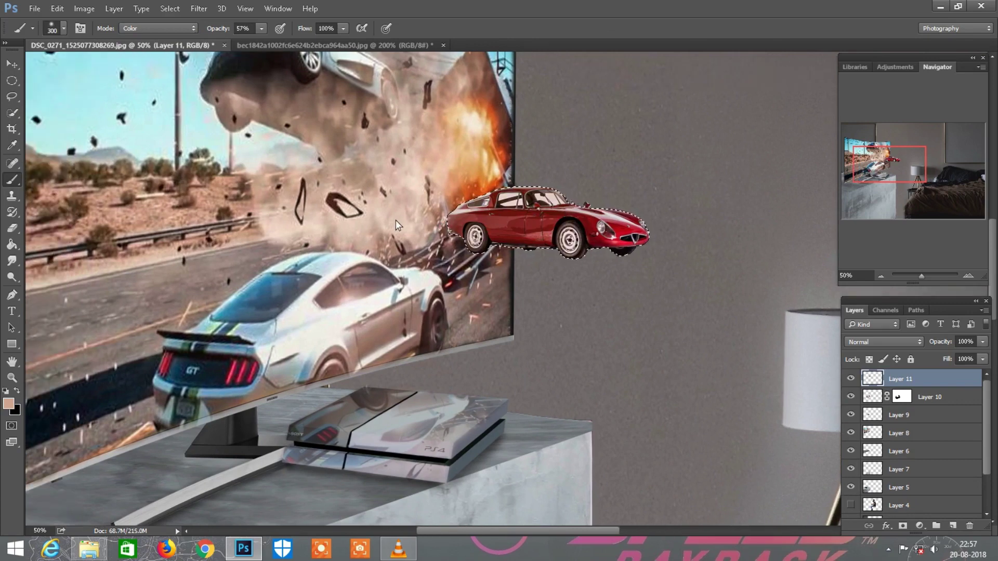
click(8, 404)
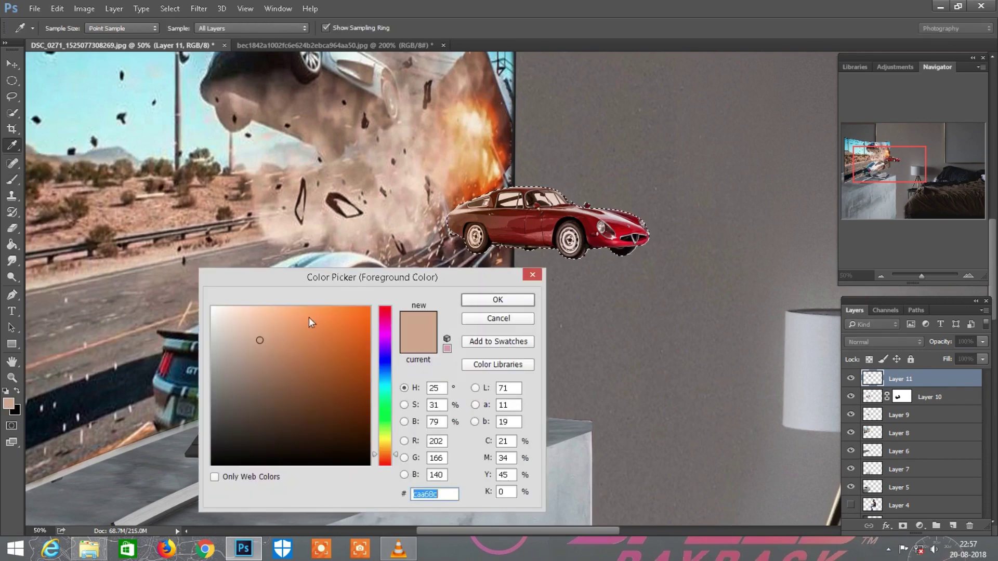
click(467, 182)
key(Return)
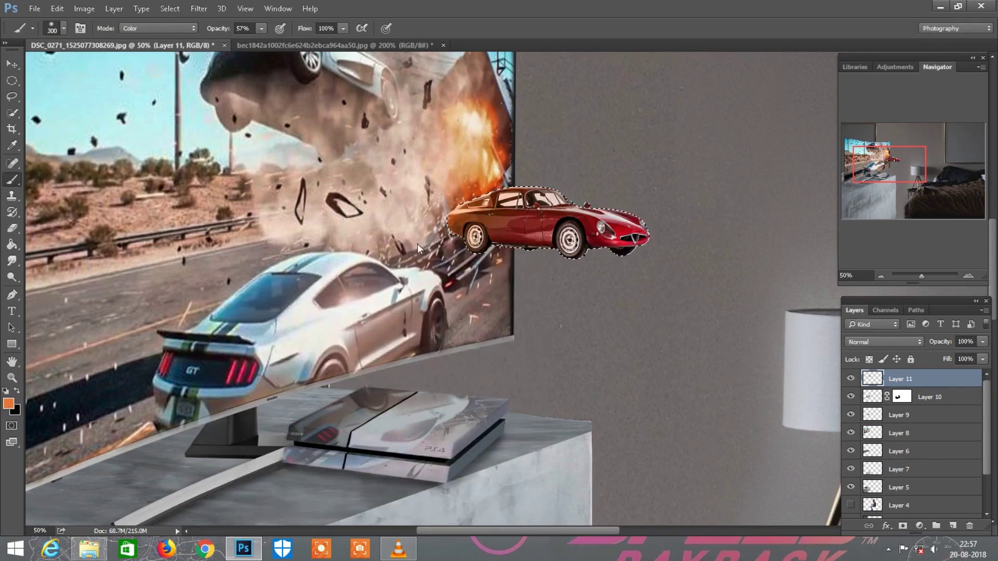
scroll(504, 248, down, 1)
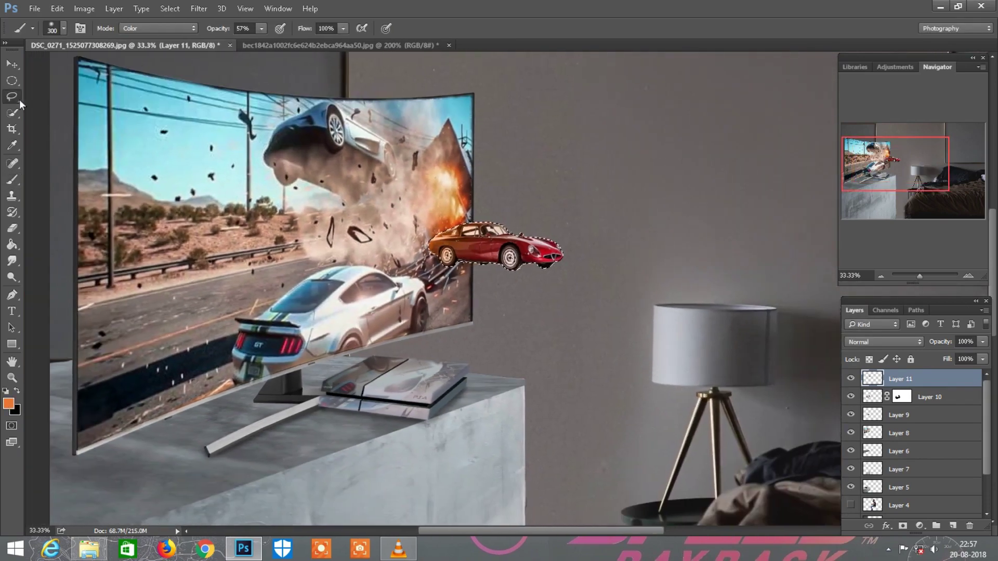
Deselect, then free-transform the red car: tilt about -16.7°, enlarge and skew it outward
click(12, 65)
key(ctrl+d)
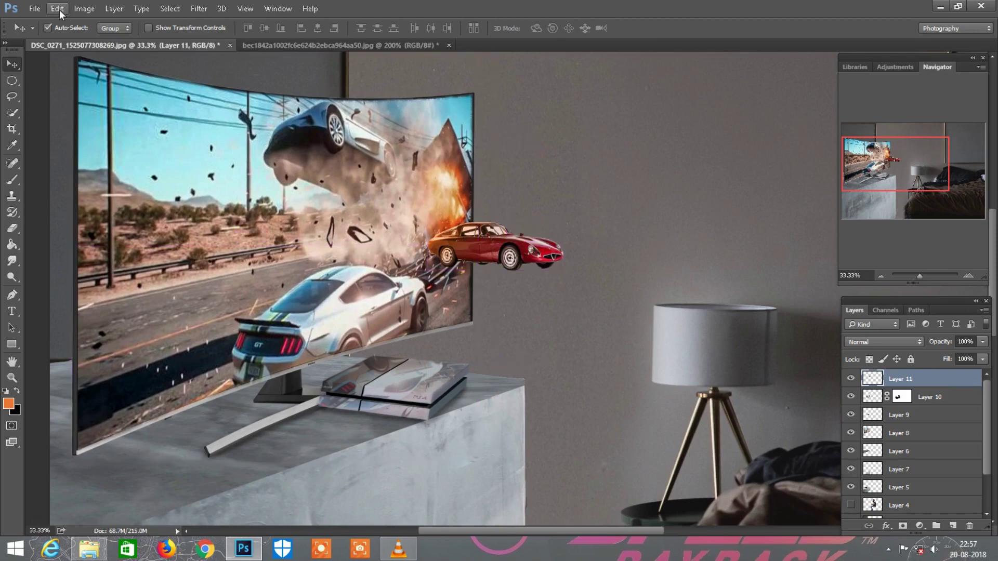
click(57, 9)
click(84, 252)
key(ctrl+minus)
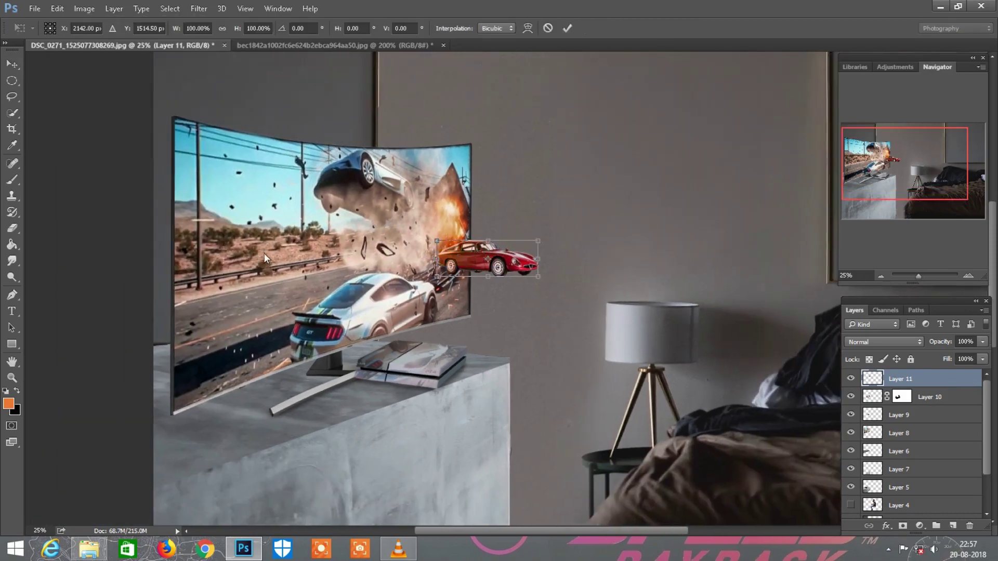
key(ctrl+plus)
key(ctrl+plus)
drag(442, 298, 450, 282)
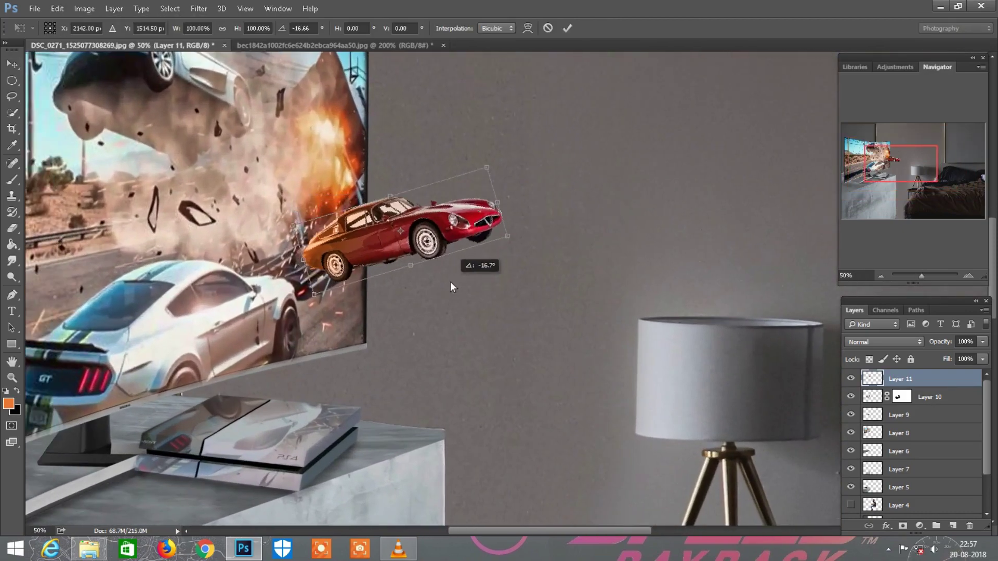
mouse_move(468, 225)
mouse_down()
mouse_move(458, 220)
mouse_move(477, 185)
mouse_up()
key(ctrl+minus)
mouse_move(466, 250)
mouse_down()
mouse_move(497, 262)
mouse_move(486, 213)
mouse_up()
click(567, 28)
Close the red car source image without saving
key(ctrl+minus)
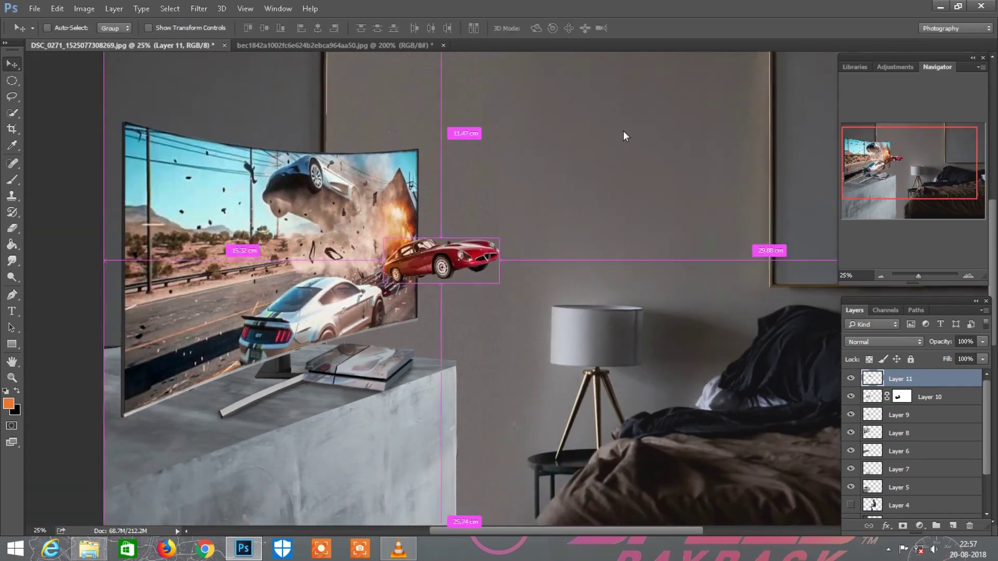
key(ctrl+minus)
key(ctrl+plus)
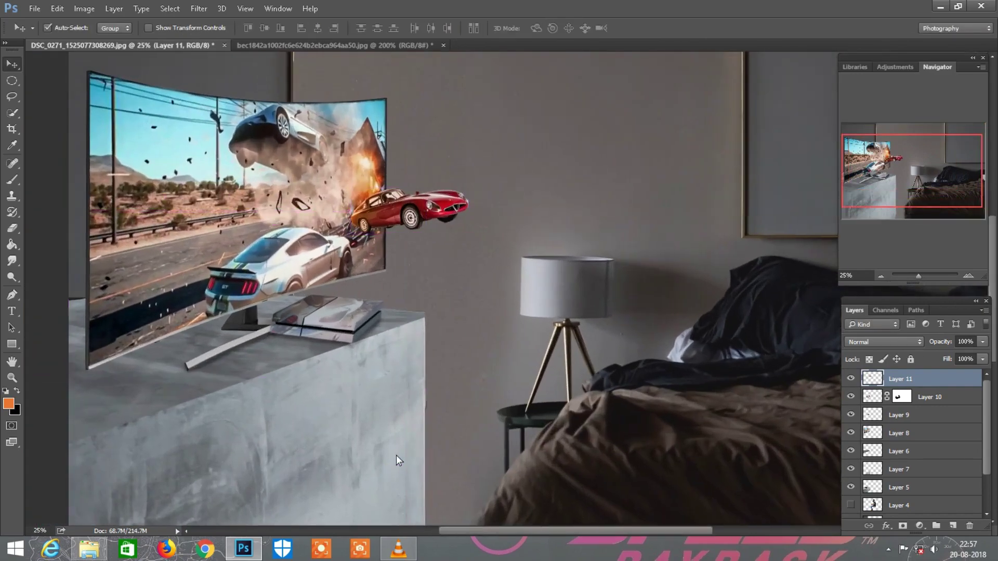
scroll(396, 454, up, 1)
scroll(494, 350, left, 1)
click(376, 48)
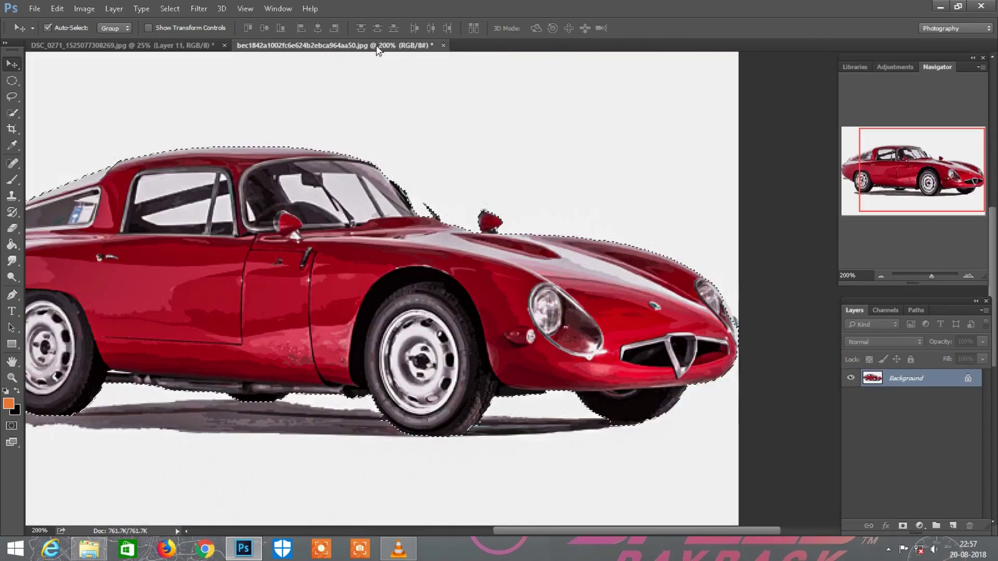
key(ctrl+w)
click(482, 217)
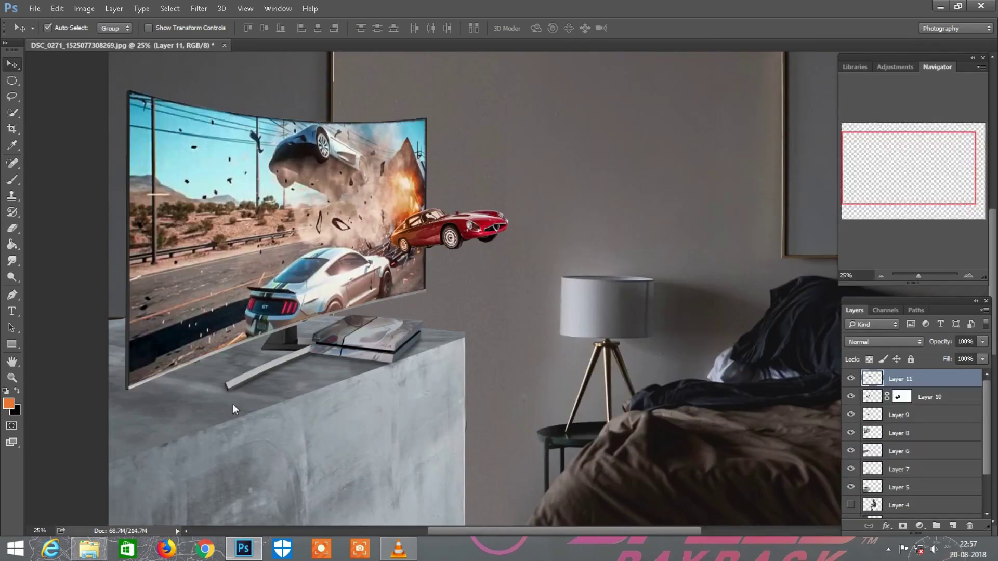
click(88, 548)
Bring the broken-glass image into the composite, set it to Screen, and place it beside the red car
click(493, 96)
mouse_move(493, 97)
mouse_down()
mouse_move(254, 533)
mouse_move(571, 43)
mouse_up()
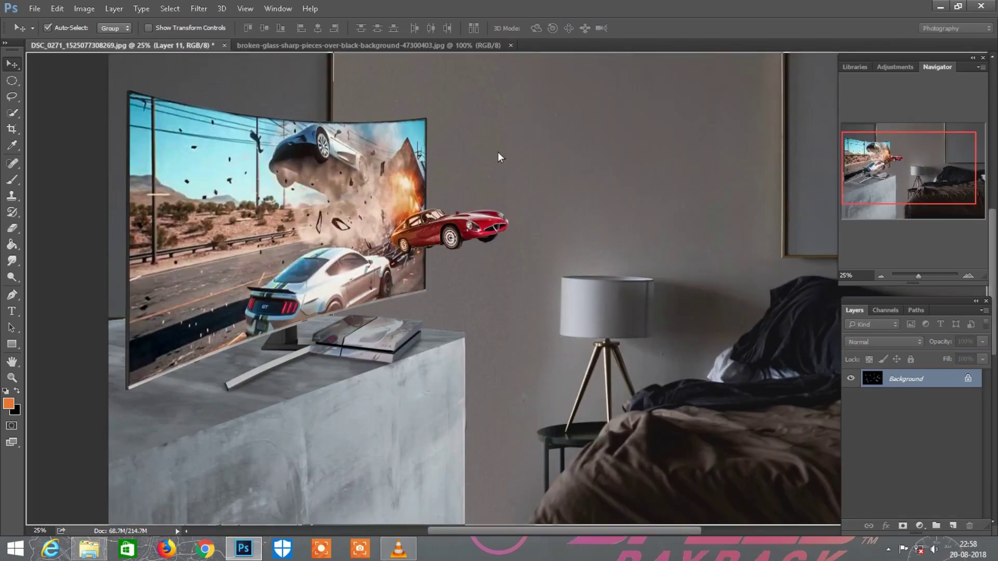
drag(275, 85, 498, 151)
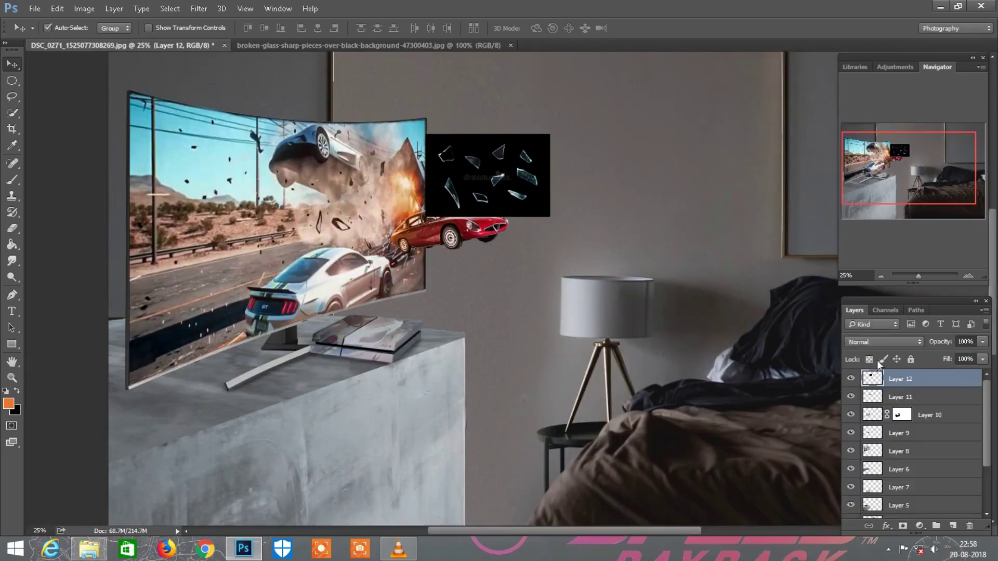
click(883, 342)
click(855, 166)
click(883, 342)
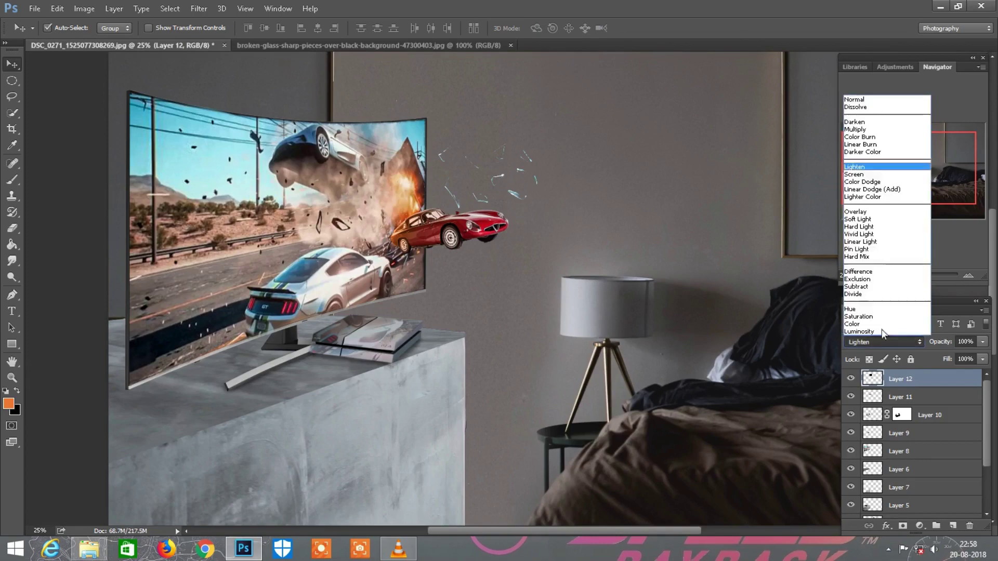
click(854, 174)
mouse_move(563, 191)
mouse_down()
mouse_move(565, 331)
mouse_move(559, 311)
mouse_up()
Erase the glass watermark, then shrink and move the shards onto the red car
key(ctrl+plus)
key(e)
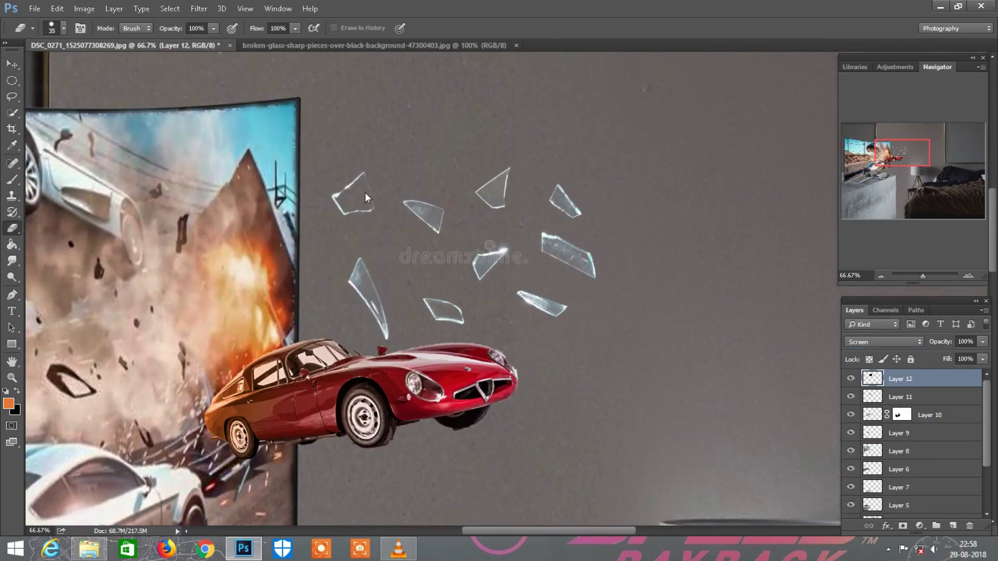
key(ctrl+plus)
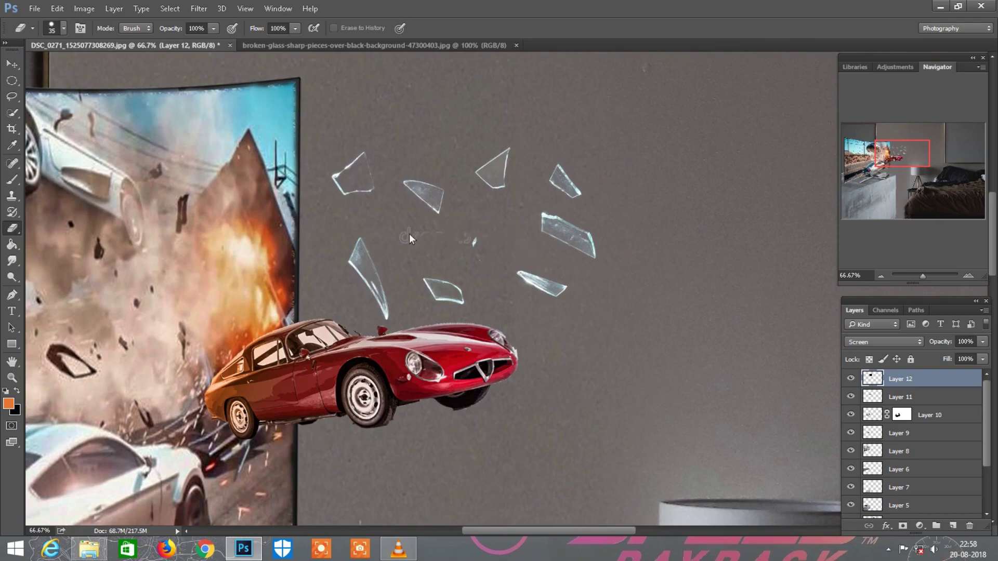
key(ctrl+minus)
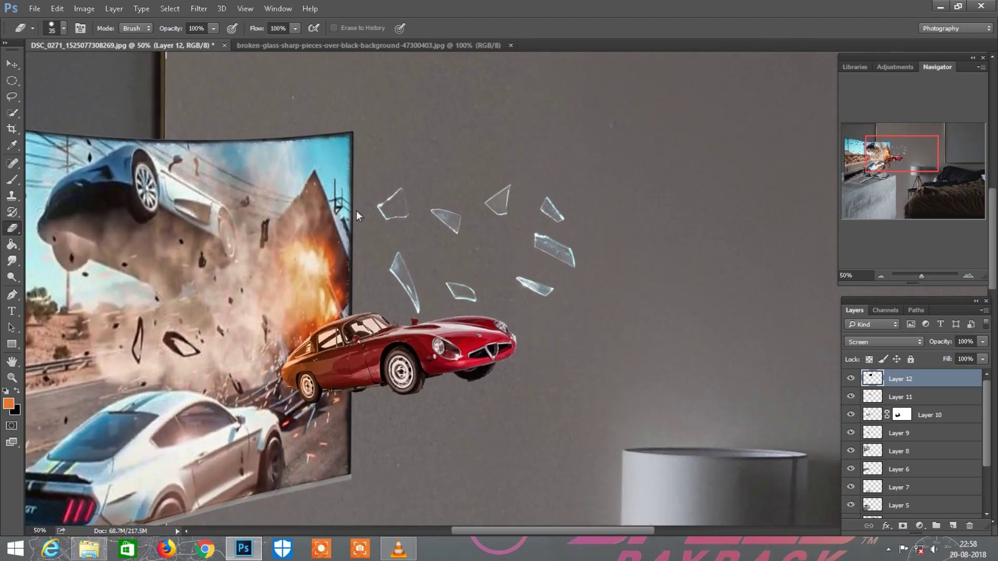
click(12, 64)
click(57, 9)
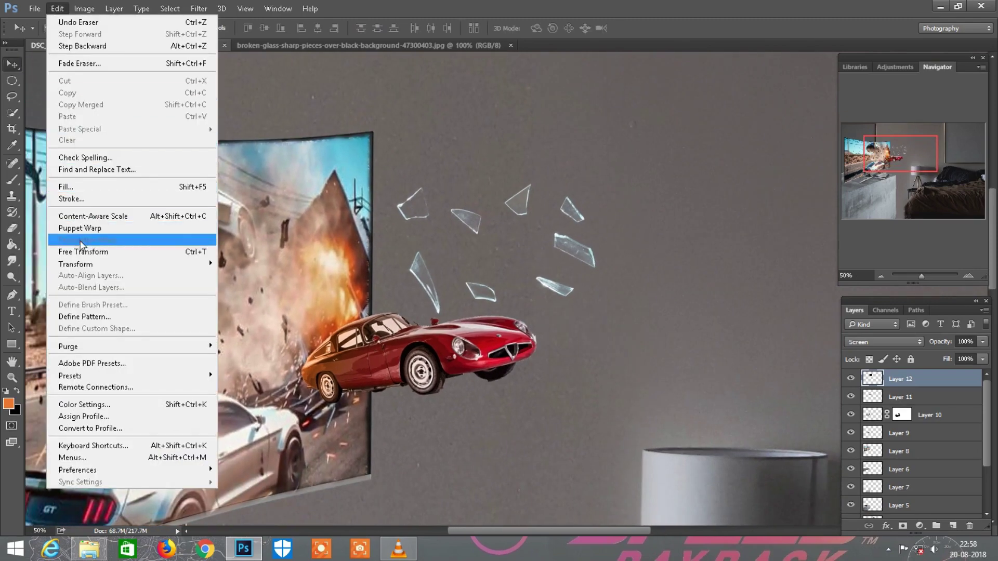
click(83, 251)
drag(625, 335, 581, 304)
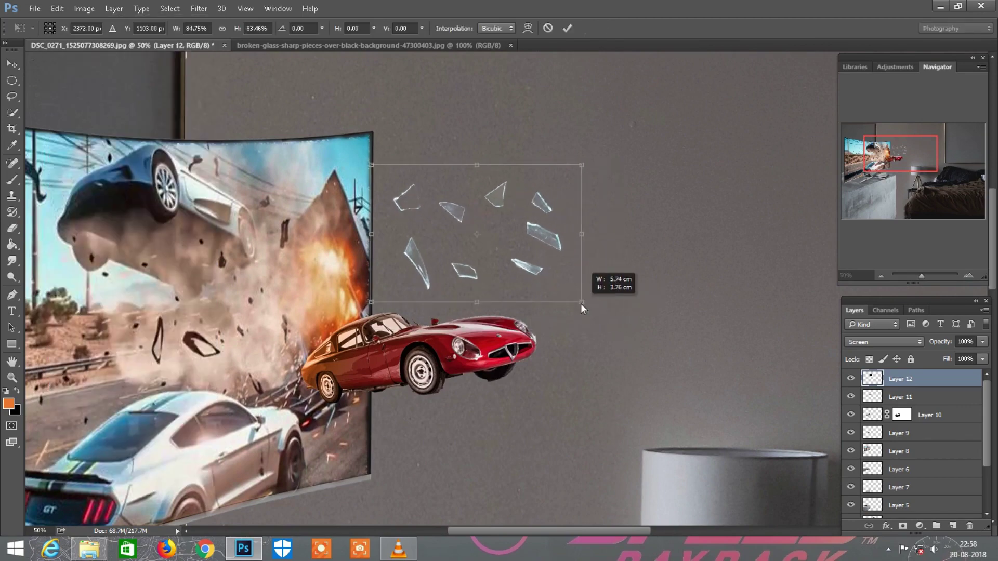
drag(553, 255, 421, 364)
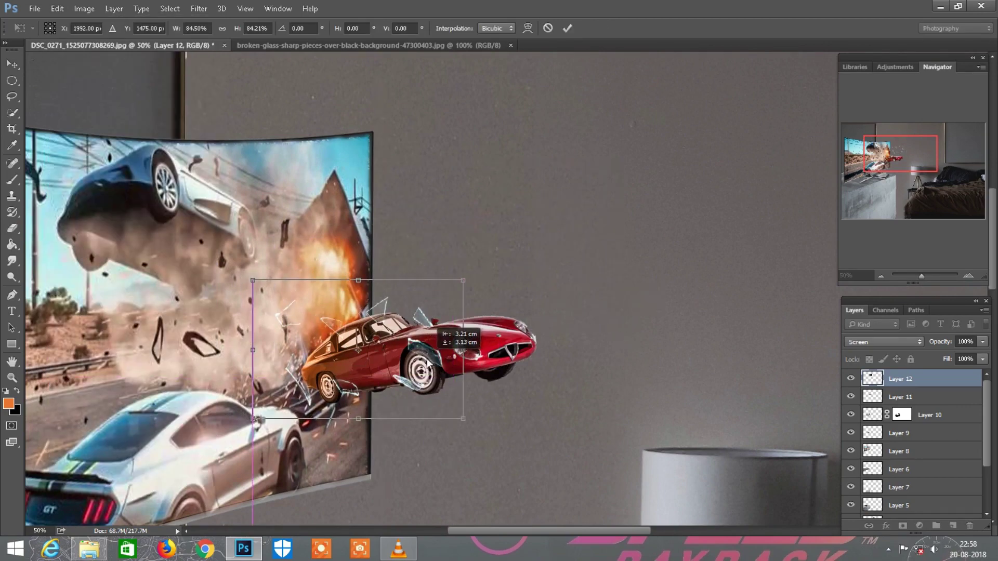
key(Return)
Close the broken-glass source image and drag in the police car image
key(ctrl+minus)
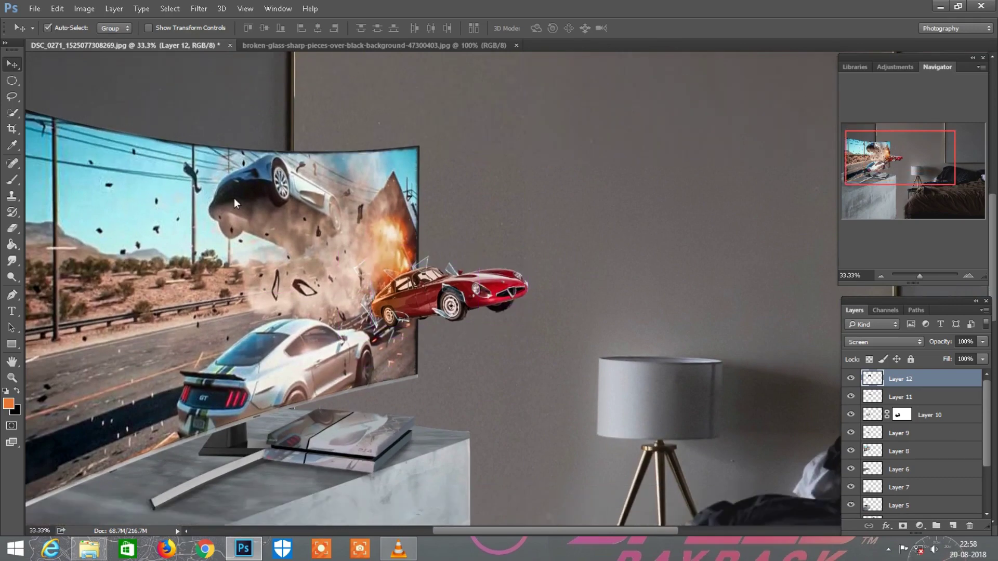
key(ctrl+minus)
click(317, 46)
right_click(317, 46)
click(337, 64)
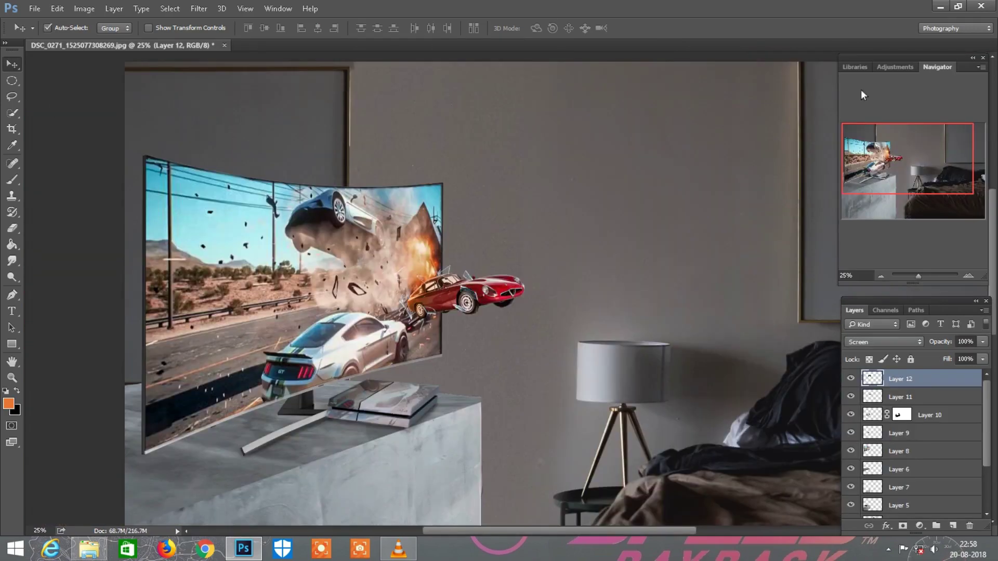
click(939, 9)
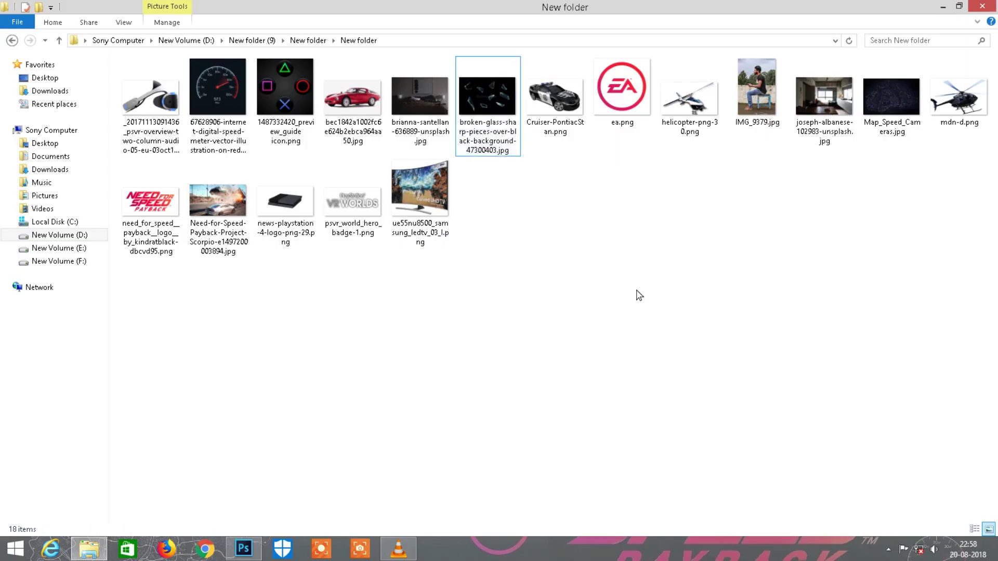
drag(554, 99, 536, 47)
Camera Raw the police car (Clarity +59, Highlights -100, Shadows +13, Blacks -12) and drag it into the composite
click(199, 9)
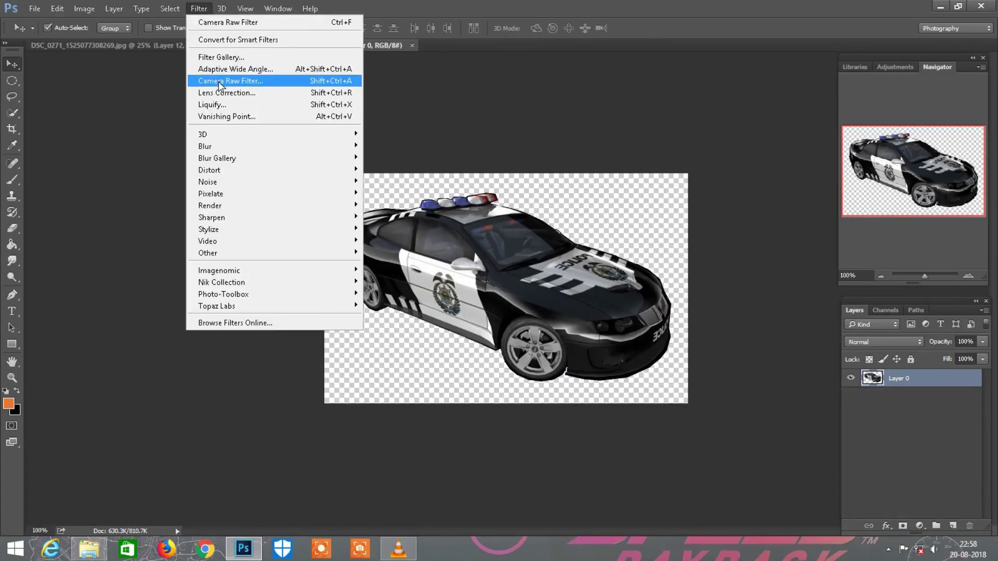
click(219, 82)
drag(730, 382, 774, 382)
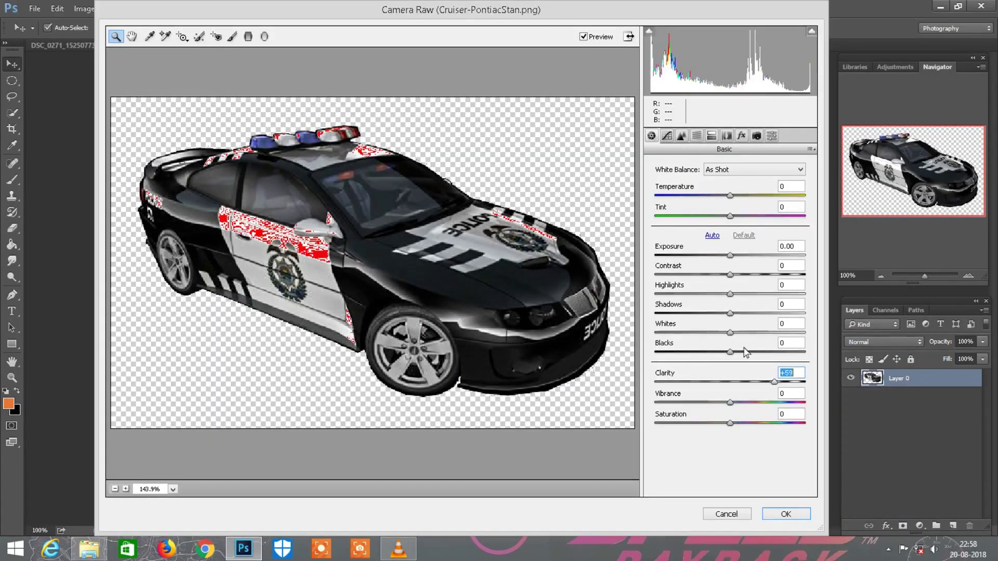
drag(730, 293, 653, 295)
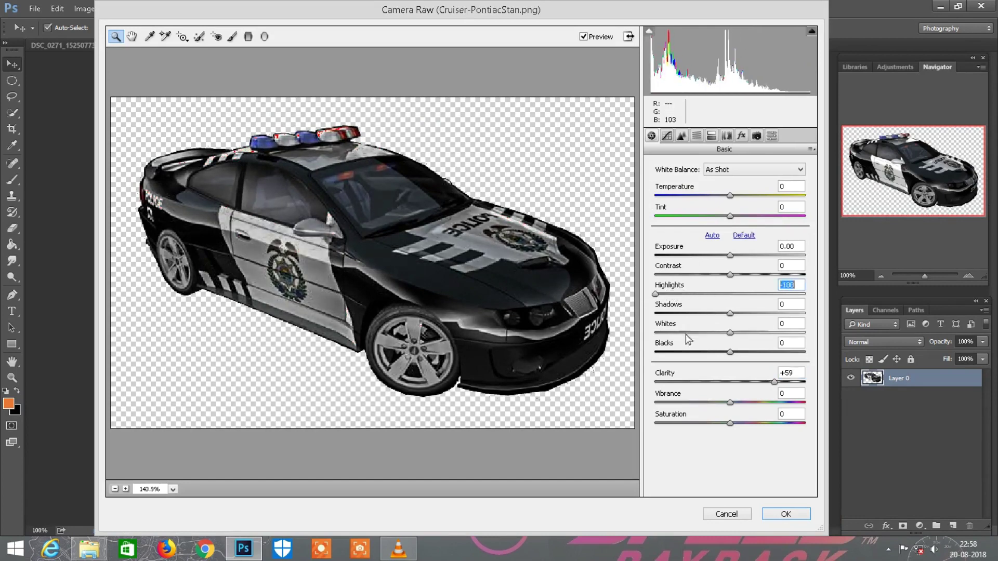
drag(730, 313, 740, 313)
drag(730, 352, 721, 351)
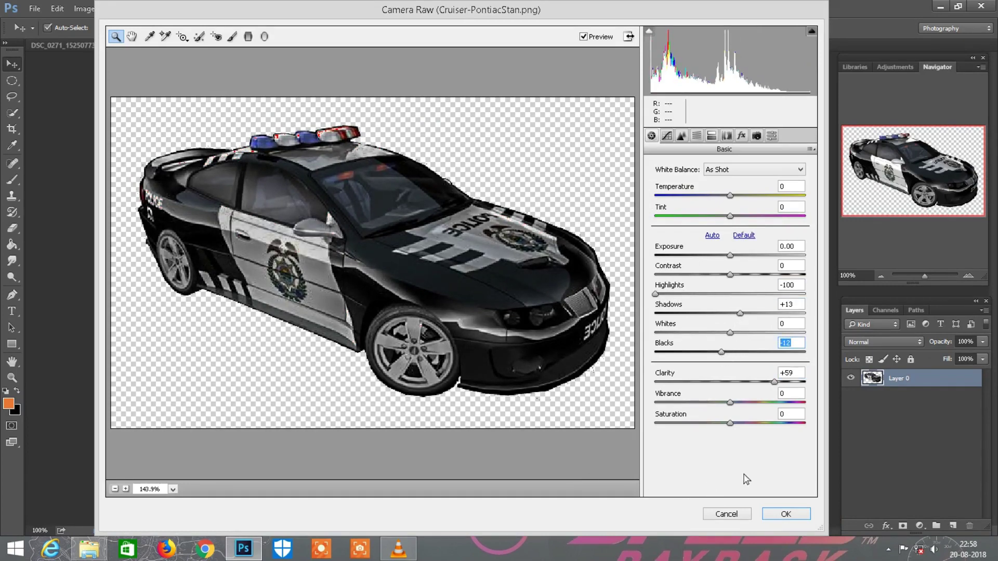
click(785, 514)
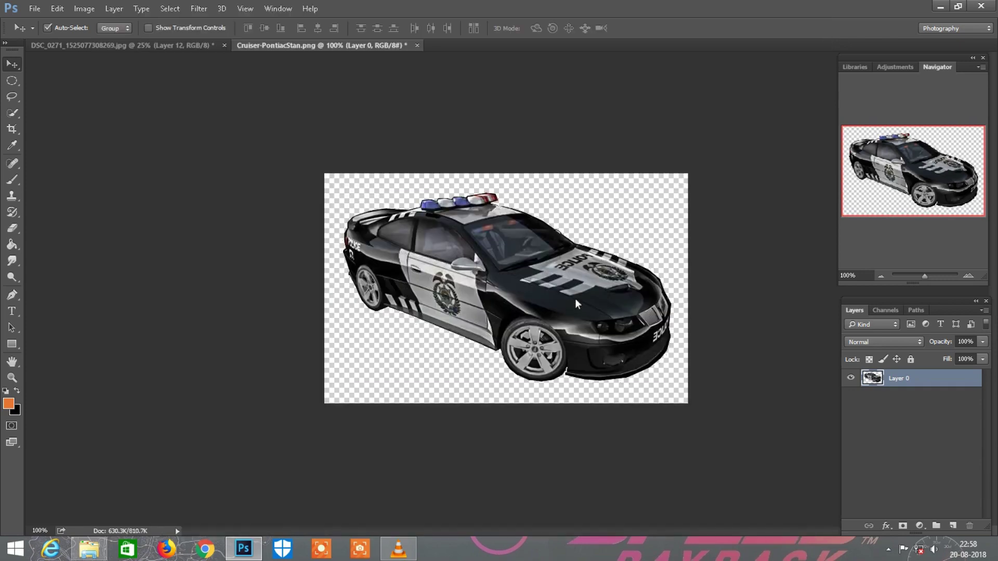
mouse_move(575, 297)
mouse_down()
mouse_move(268, 119)
mouse_move(190, 44)
mouse_move(585, 211)
mouse_up()
Brighten the police car's midtones with a Curves adjustment
click(47, 27)
click(84, 8)
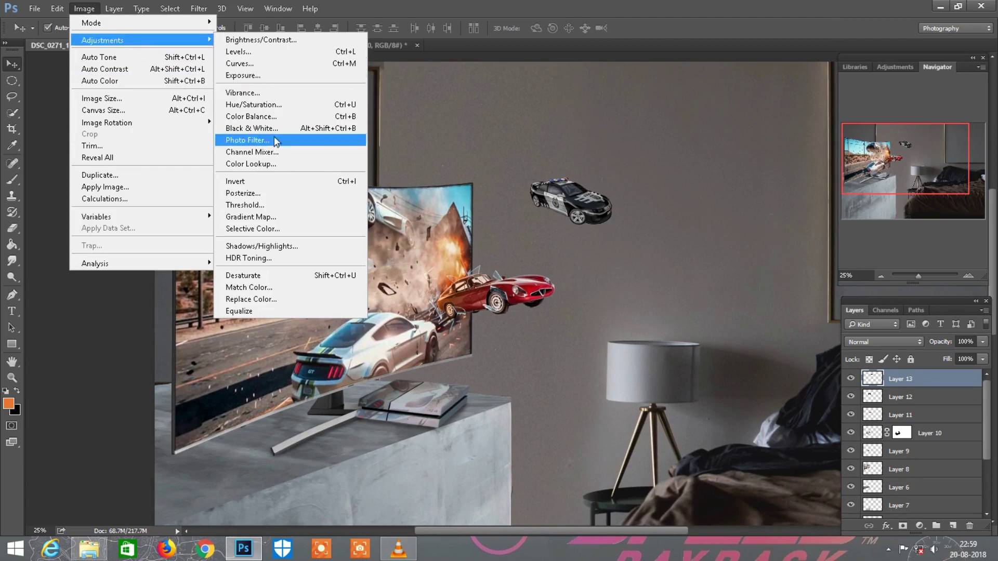
click(238, 64)
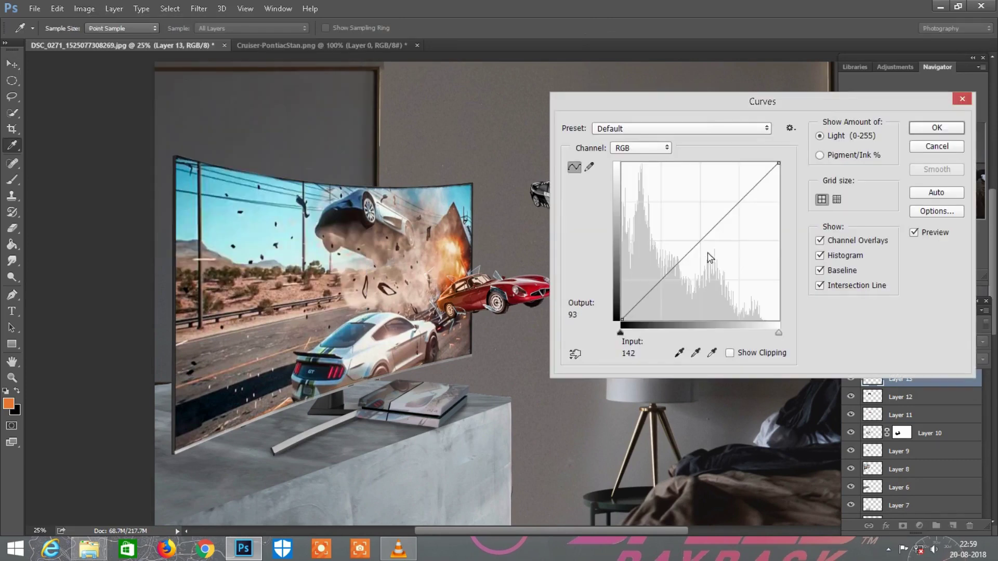
drag(643, 98, 809, 104)
drag(806, 248, 798, 237)
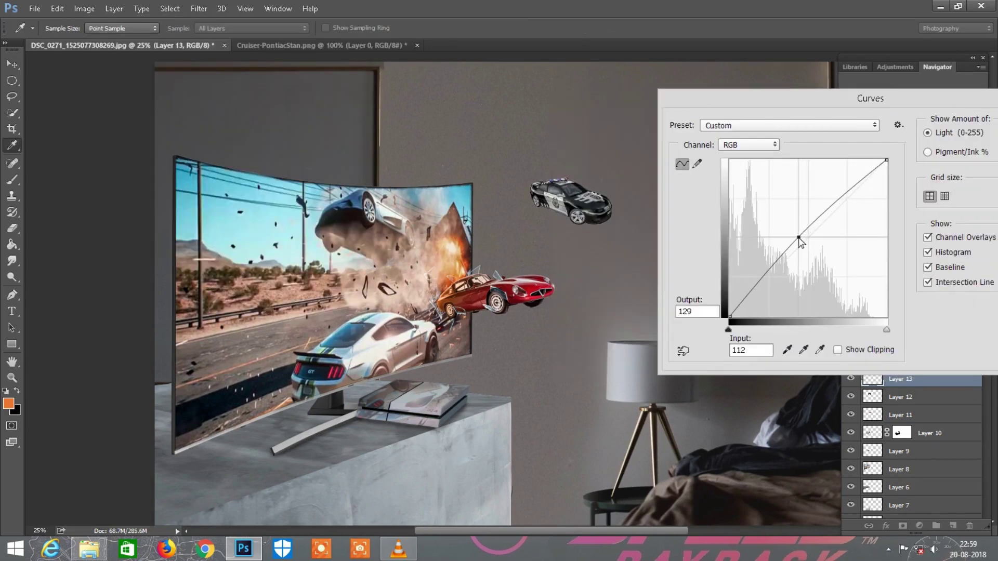
drag(838, 102, 795, 119)
key(Return)
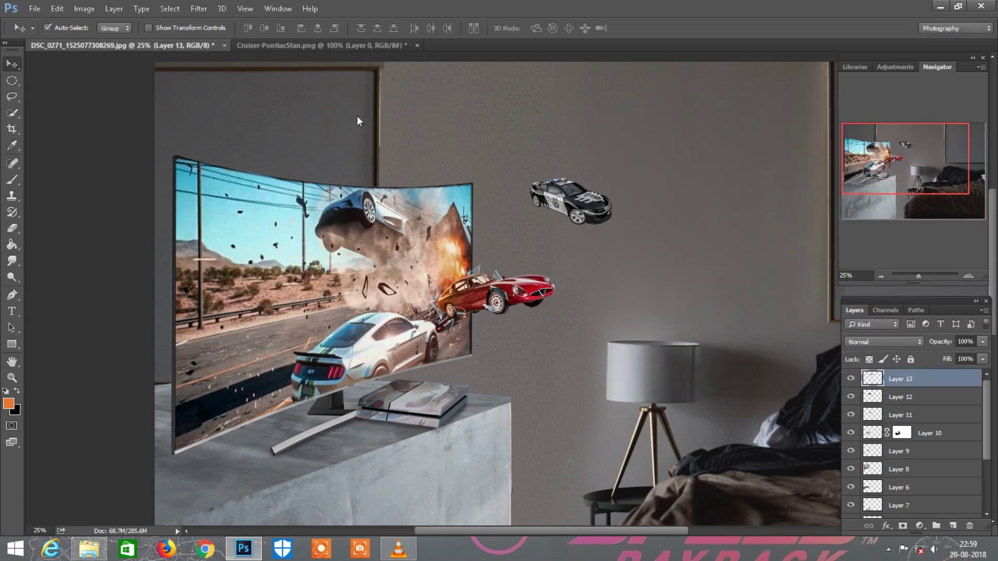
Flip the police car horizontally in Free Transform and move it onto the TV
click(57, 9)
click(97, 251)
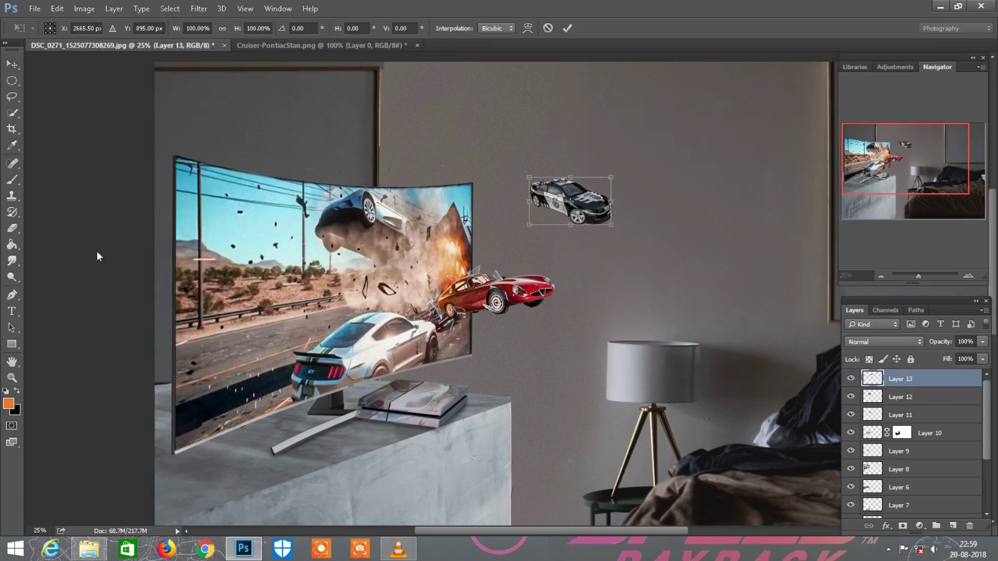
right_click(601, 214)
click(644, 388)
drag(586, 205, 225, 278)
Tilt the police car slightly, enlarge it to about 110%, and set it at the TV's left edge
key(ctrl+plus)
scroll(480, 229, down, 2)
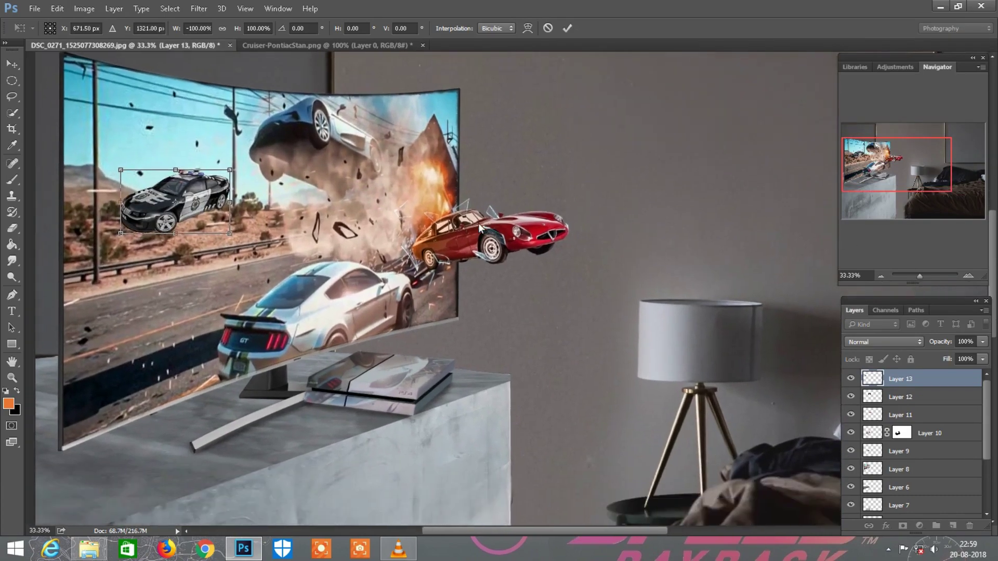
scroll(479, 224, left, 5)
drag(413, 203, 339, 204)
scroll(352, 220, left, 1)
drag(422, 204, 422, 209)
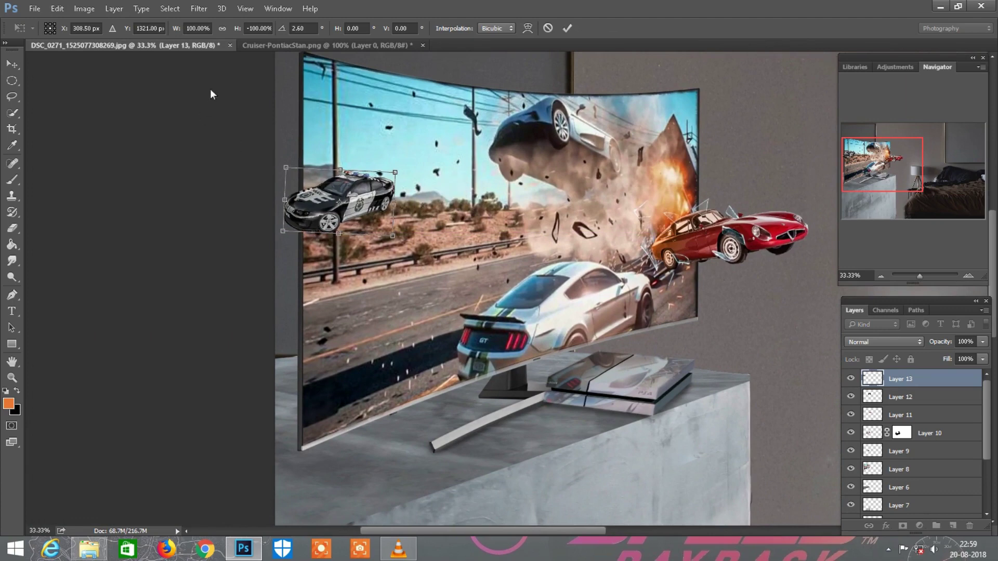
drag(234, 27, 229, 27)
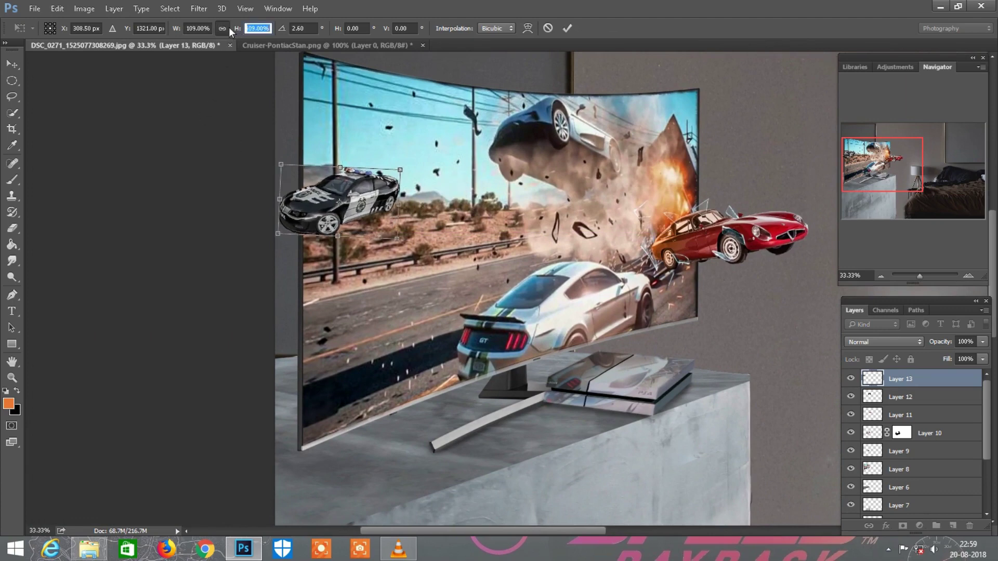
click(567, 28)
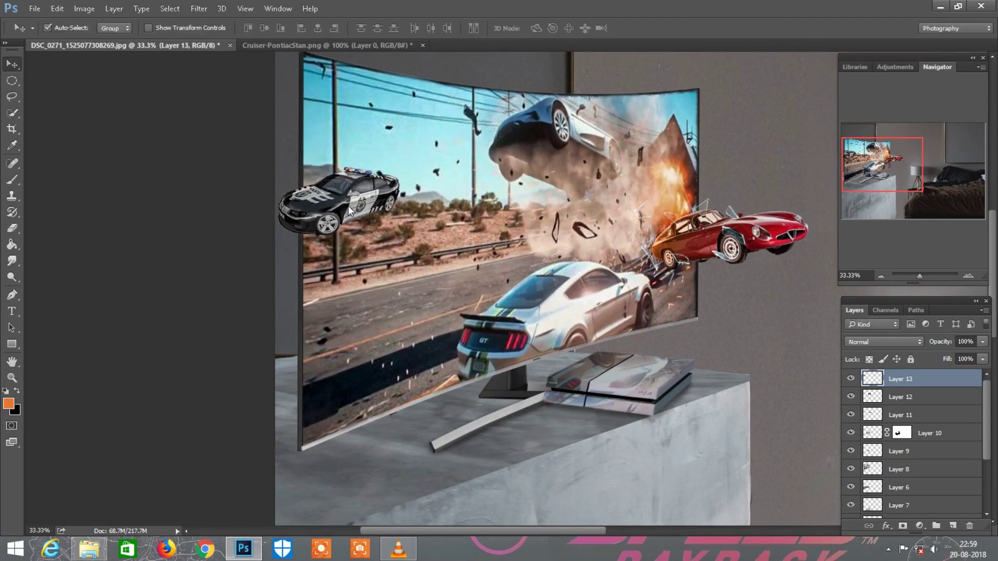
mouse_move(348, 205)
mouse_down()
mouse_move(343, 304)
mouse_move(350, 220)
mouse_up()
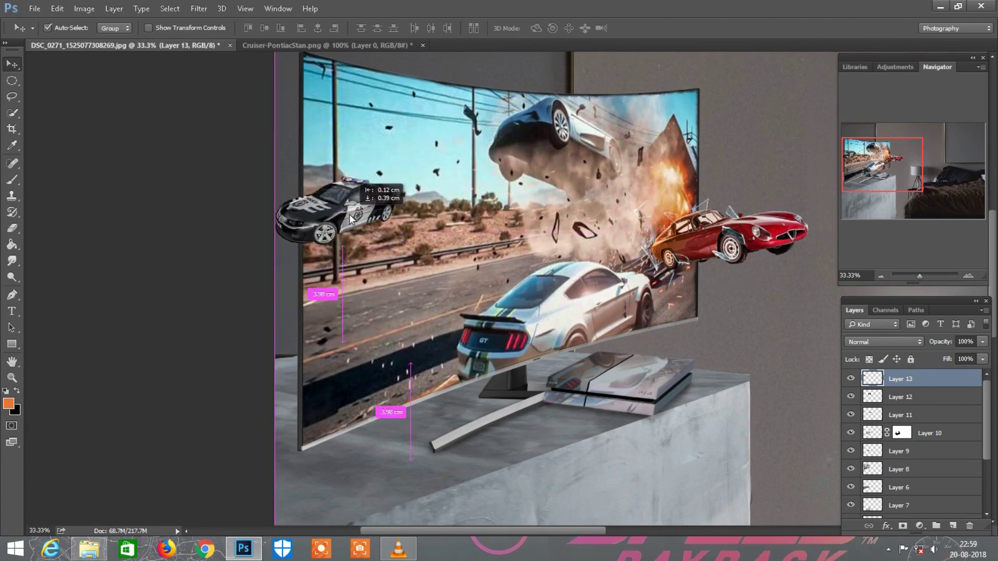
key(ctrl+minus)
key(ctrl+minus)
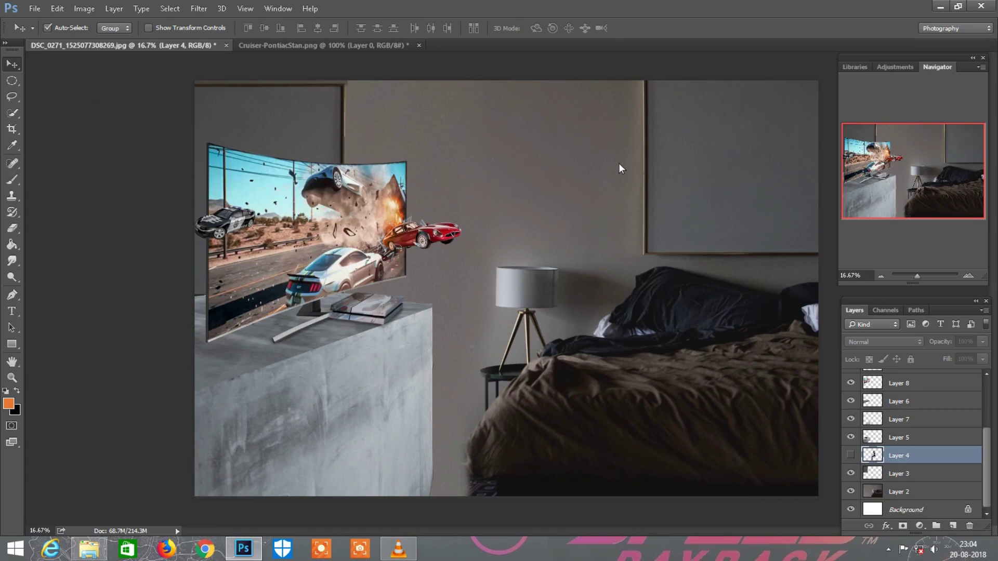
Toggle Layer 8's visibility to check the TV screen, then make Layer 8 active
scroll(618, 163, up, 2)
scroll(540, 185, left, 3)
scroll(908, 448, up, 3)
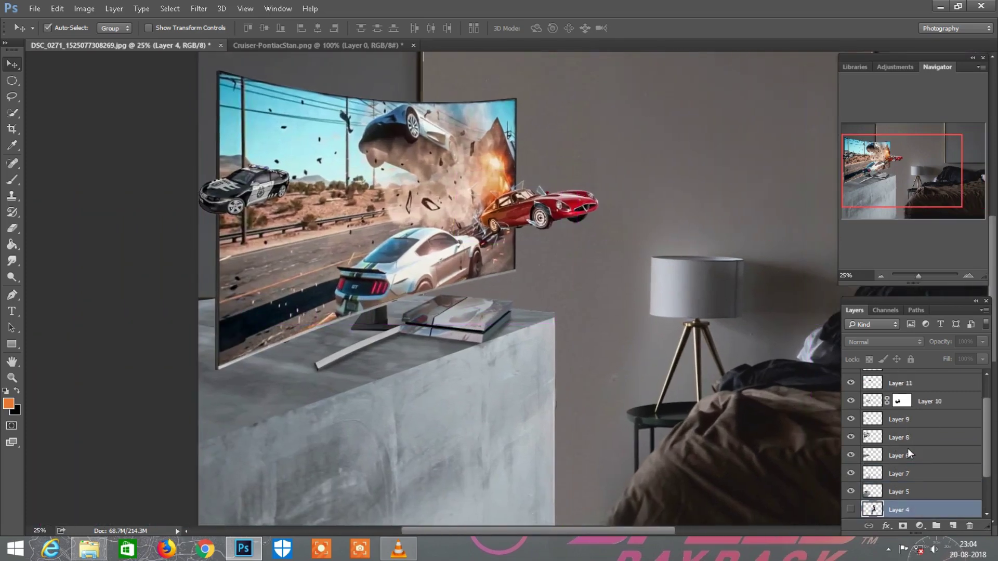
click(850, 437)
click(900, 438)
scroll(900, 437, up, 1)
scroll(900, 437, up, 1)
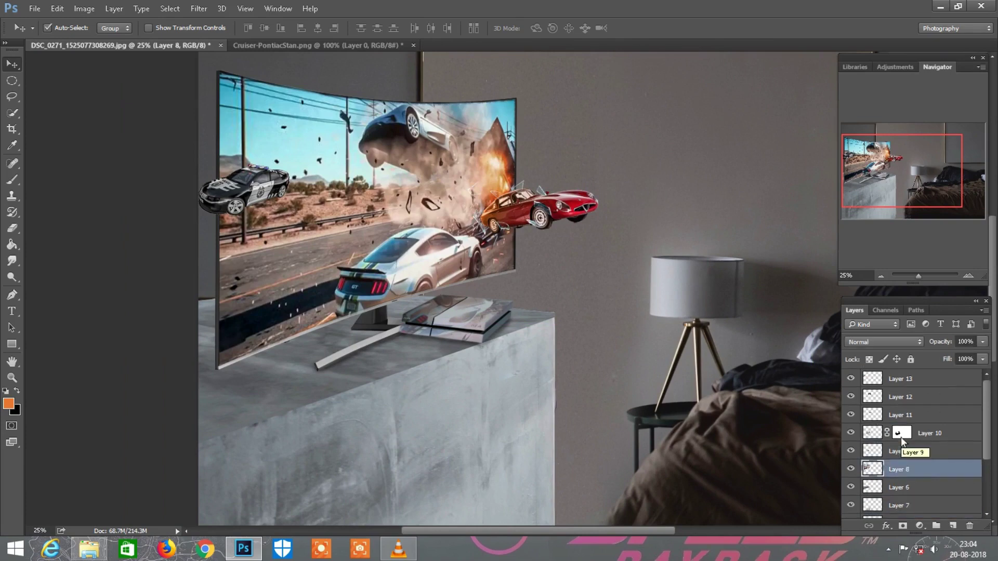
scroll(643, 404, down, 1)
Scale the curved TV layer to 119% and move it up and right
click(57, 12)
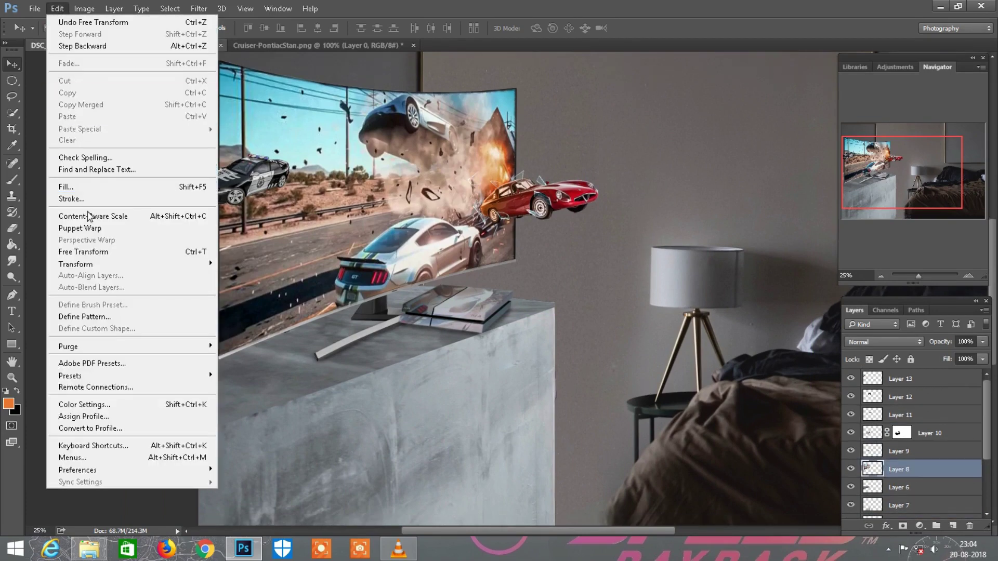
click(85, 249)
key(ctrl+minus)
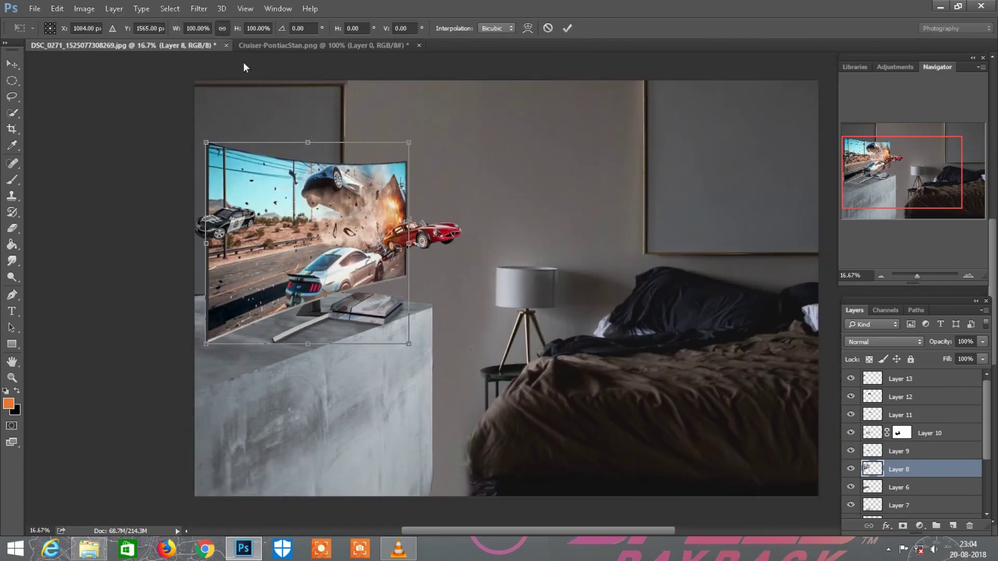
click(248, 28)
text(119)
key(Return)
key(ctrl+plus)
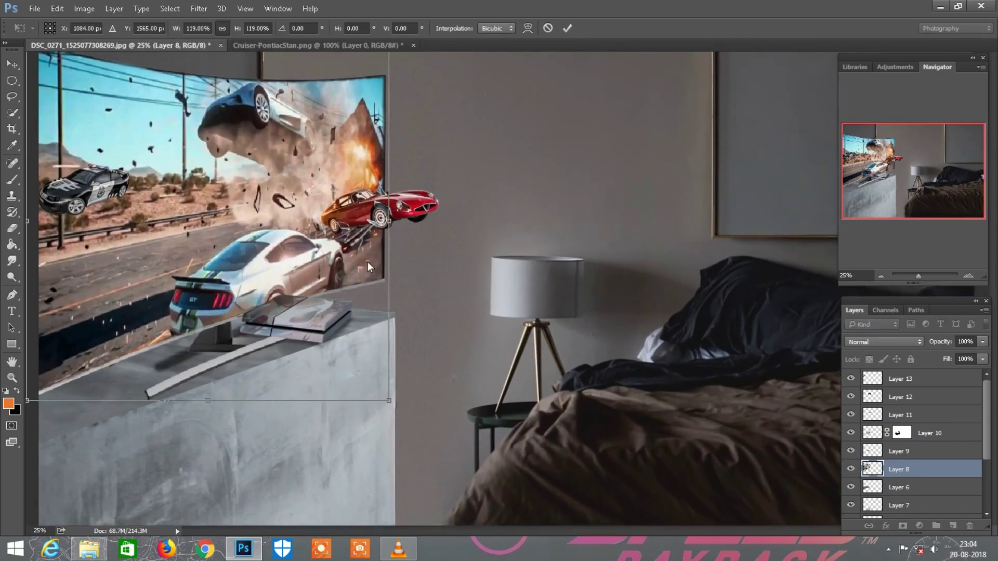
mouse_move(250, 268)
mouse_down()
mouse_move(272, 258)
mouse_move(255, 251)
mouse_move(266, 242)
mouse_up()
Distort the TV's four corners to match the cabinet's perspective and commit
scroll(411, 289, down, 2)
scroll(391, 254, up, 2)
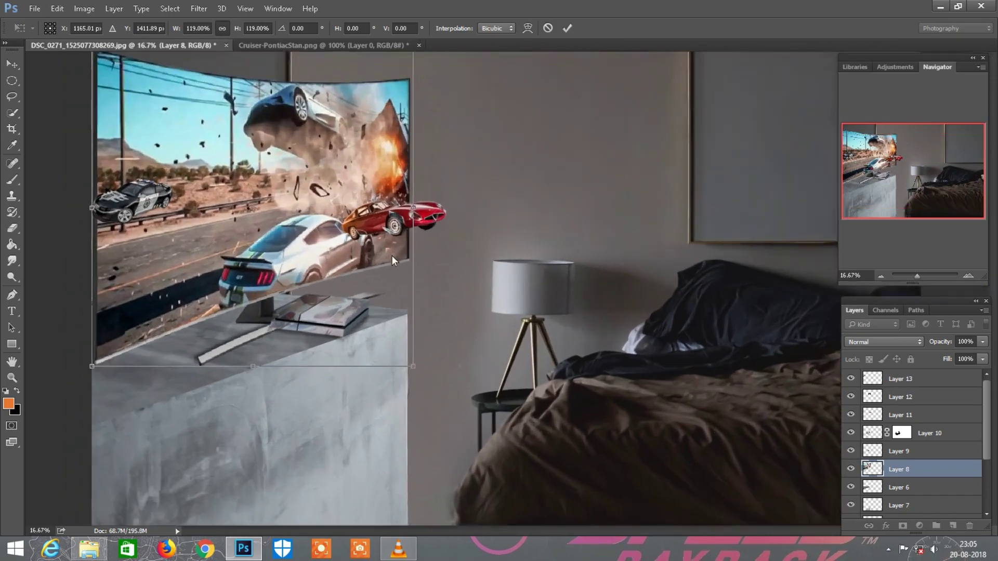
scroll(264, 258, down, 1)
drag(195, 346, 205, 363)
drag(195, 108, 201, 86)
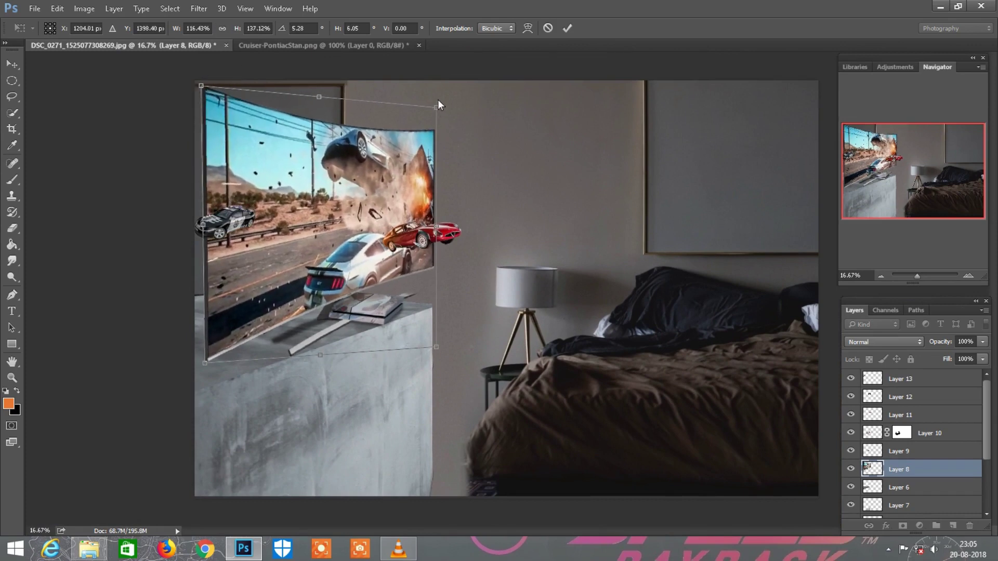
drag(438, 105, 442, 87)
mouse_move(437, 347)
mouse_down()
mouse_move(451, 338)
mouse_move(447, 362)
mouse_move(416, 361)
mouse_up()
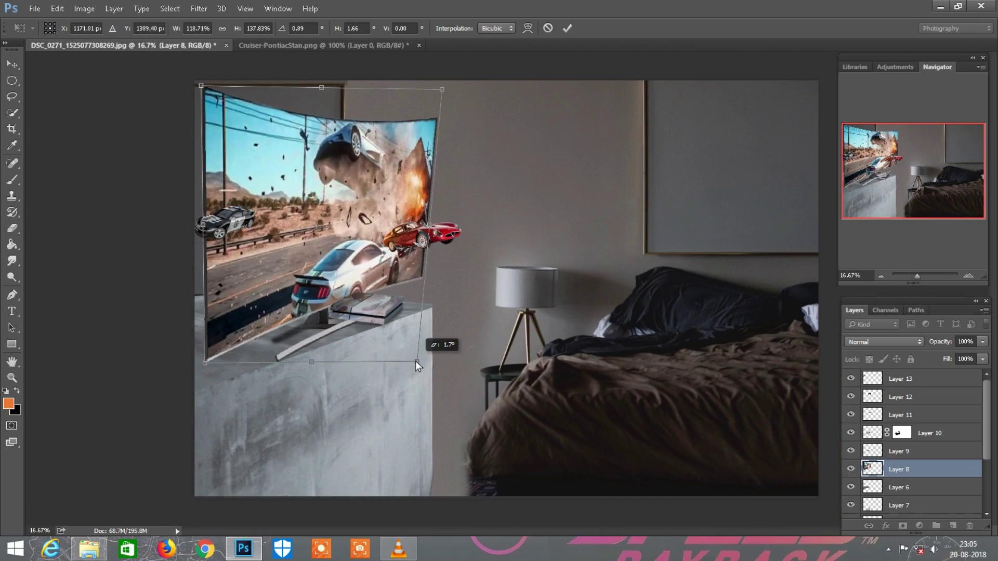
scroll(368, 205, up, 1)
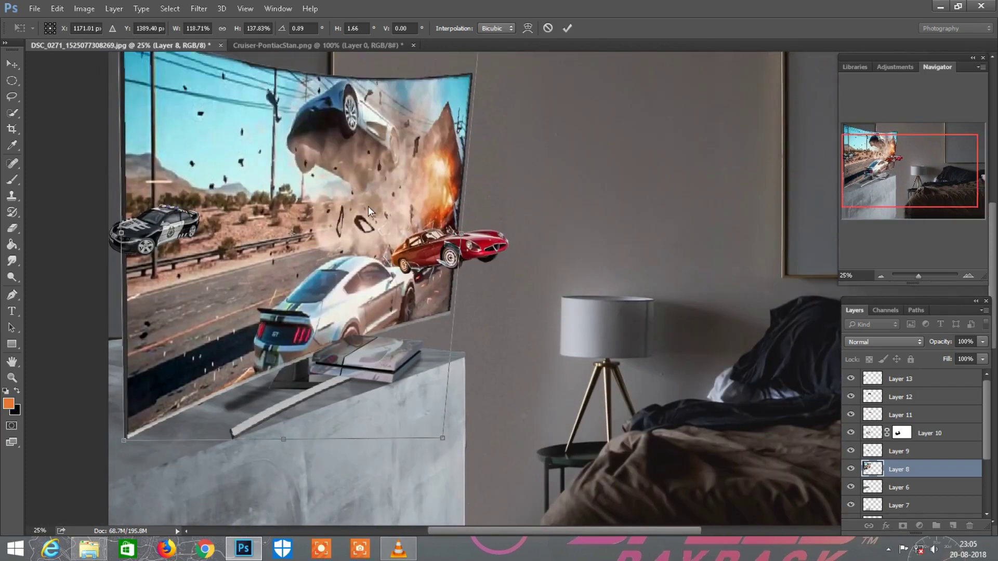
scroll(301, 89, up, 2)
mouse_move(300, 85)
mouse_down()
mouse_move(300, 68)
mouse_move(304, 86)
mouse_up()
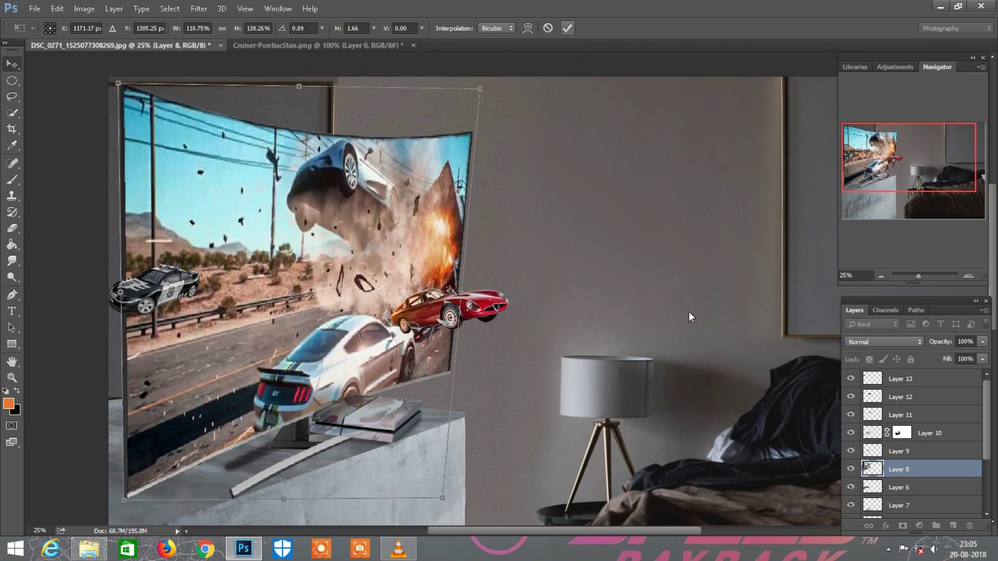
key(Return)
Select Layer 12, the Screen-blended glass shards layer
scroll(693, 312, down, 1)
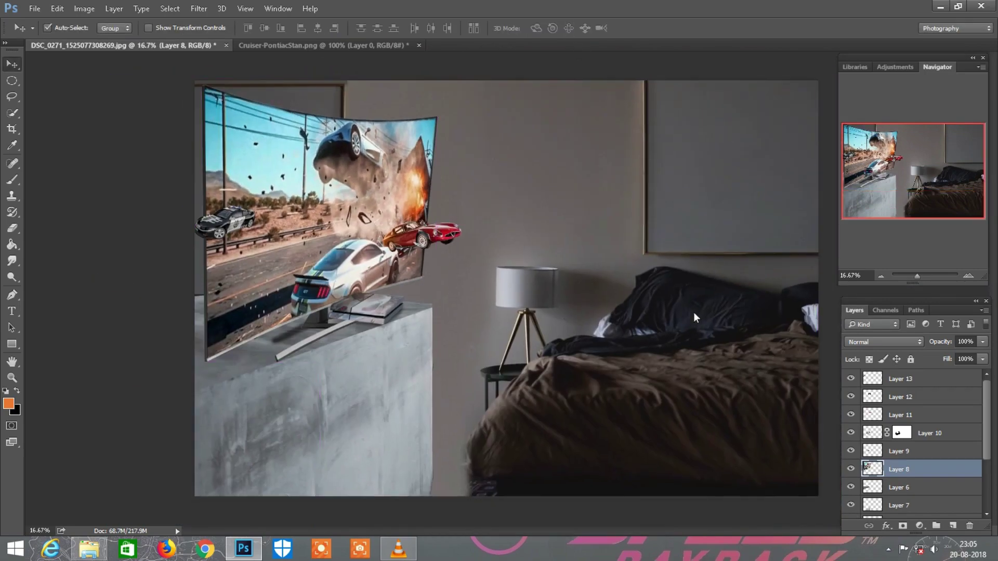
scroll(605, 257, up, 1)
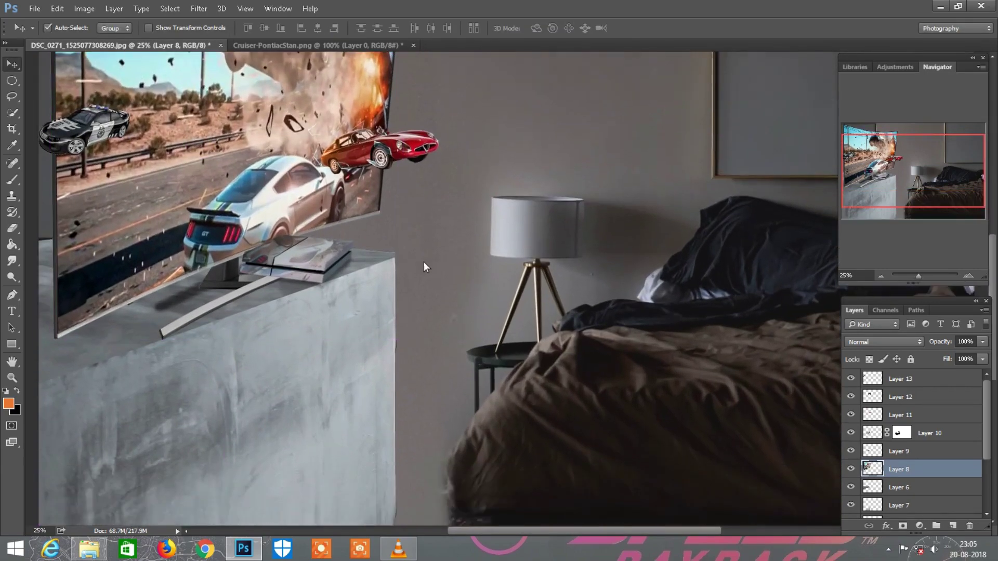
scroll(423, 260, up, 1)
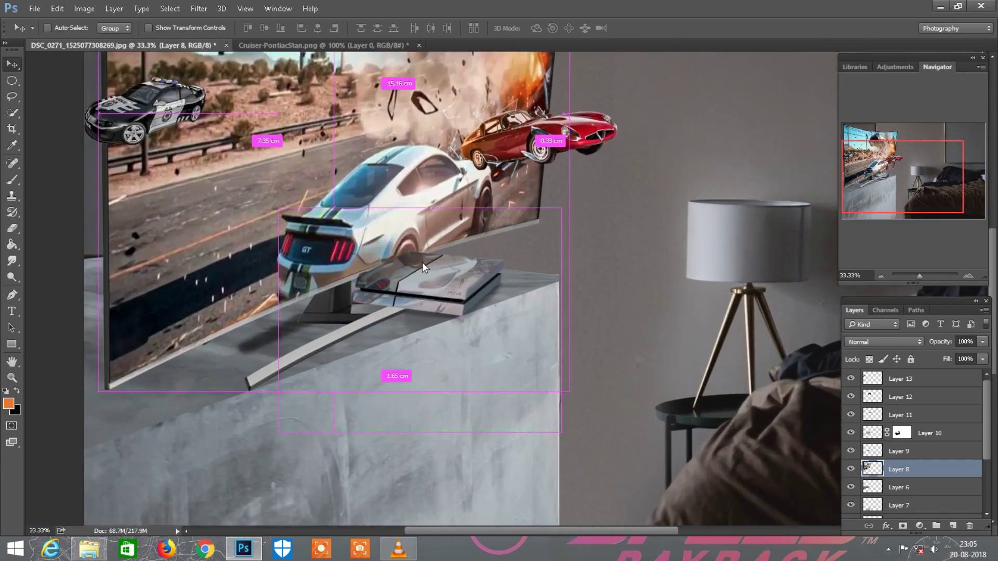
scroll(422, 262, up, 1)
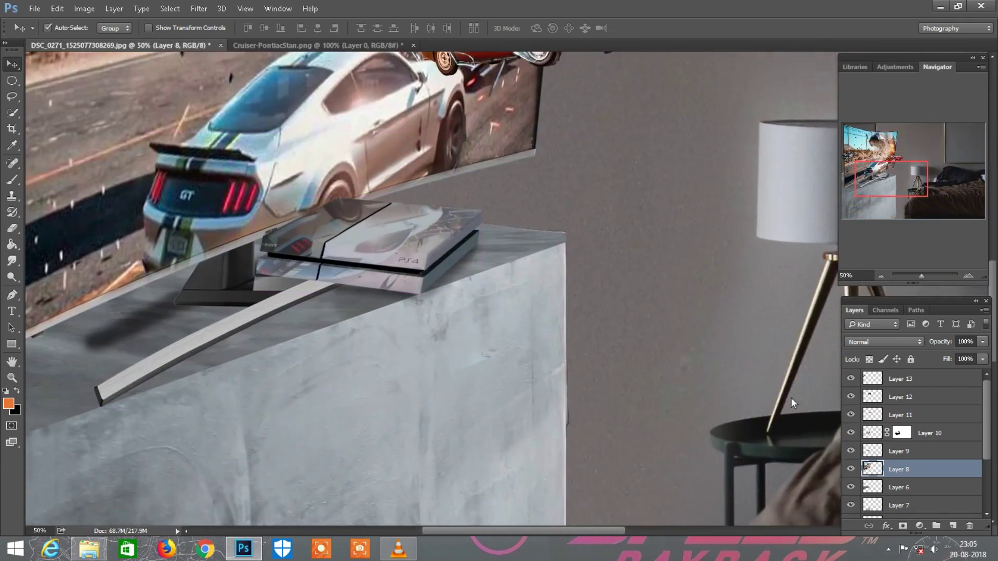
scroll(558, 343, up, 1)
click(907, 399)
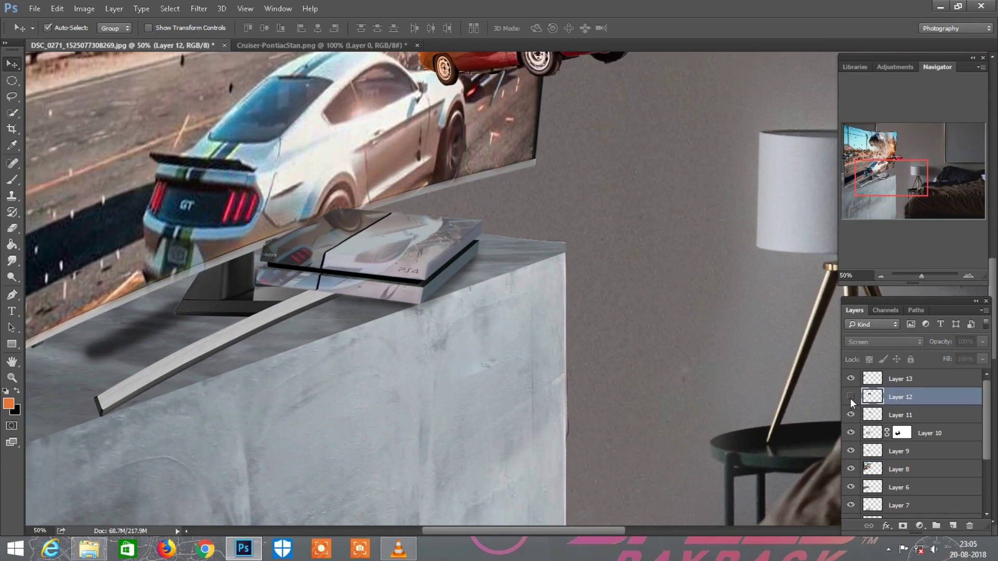
Toggle the visibility of the PS4 Layer 9 and Layer 10 to compare them
click(894, 415)
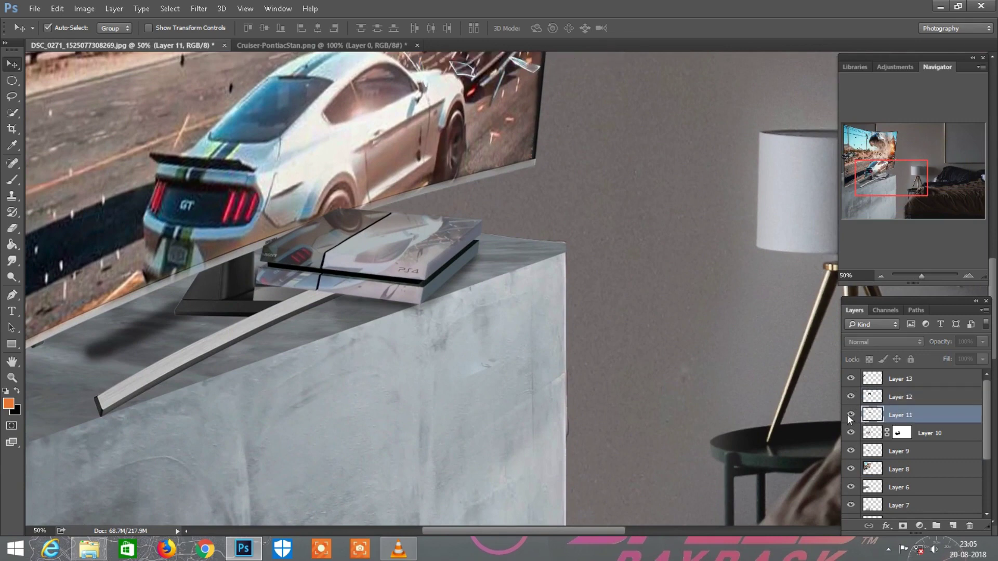
click(906, 453)
click(851, 450)
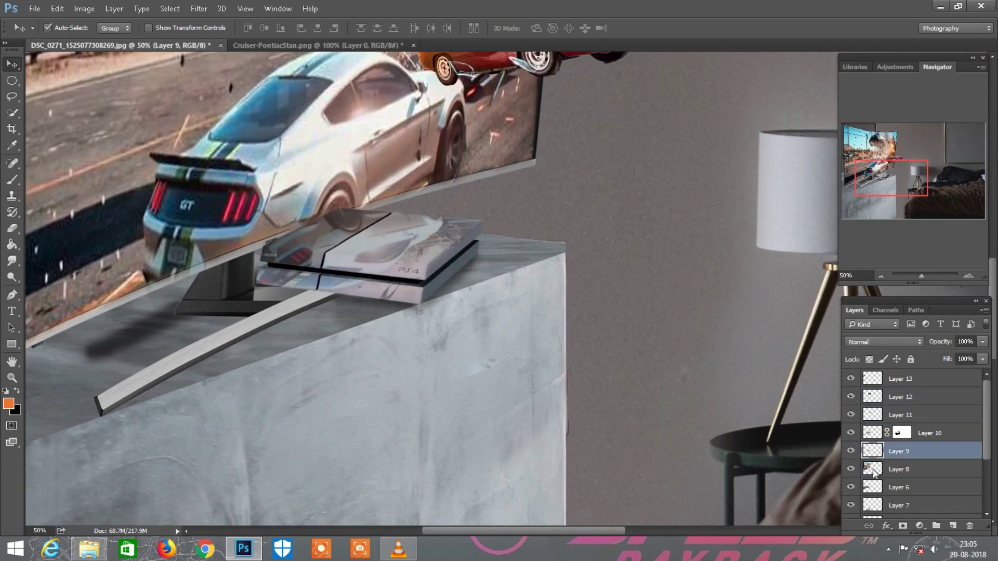
click(853, 452)
click(853, 452)
click(850, 435)
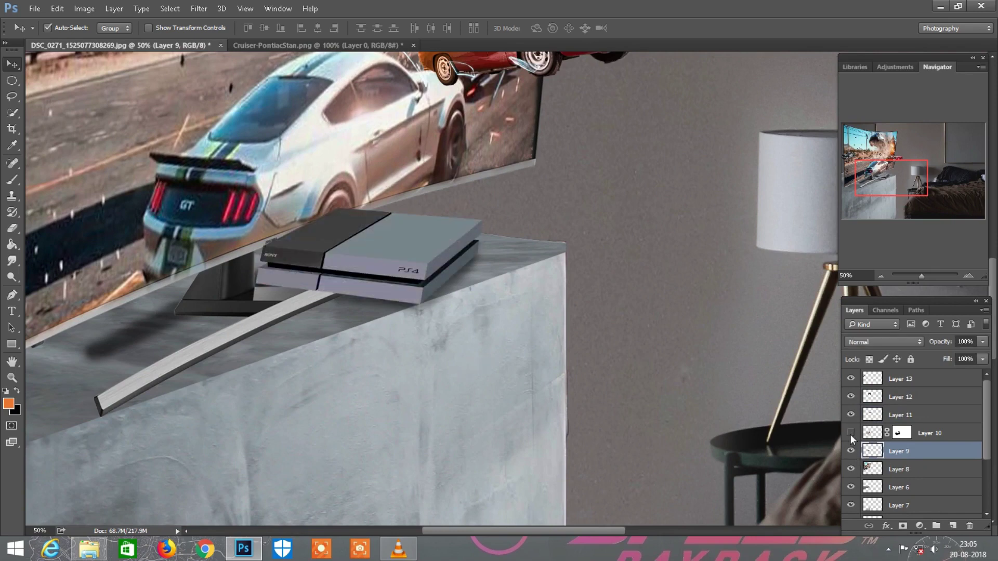
Apply Layer 10's mask and merge it down into Layer 9
right_click(899, 432)
click(879, 344)
right_click(894, 429)
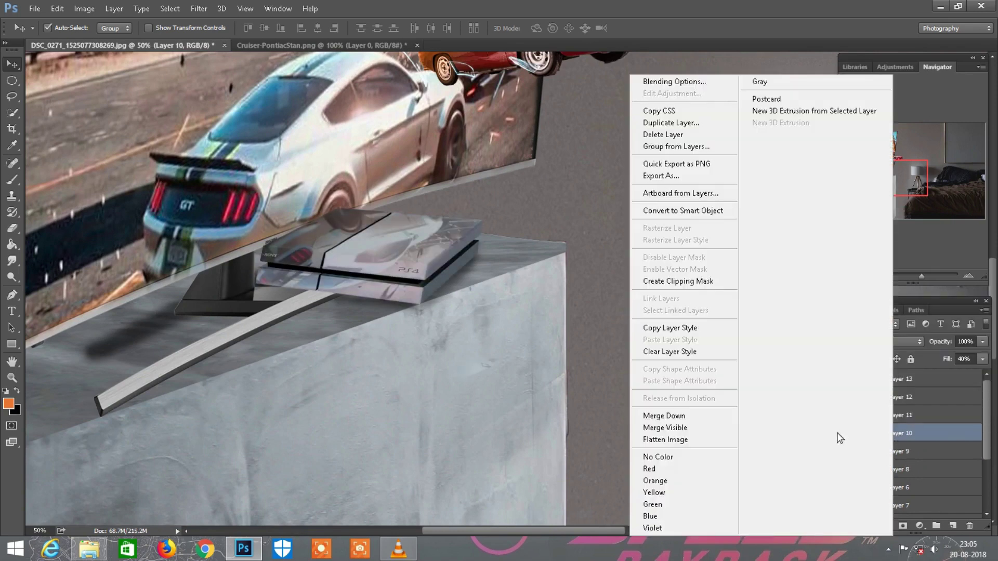
click(685, 414)
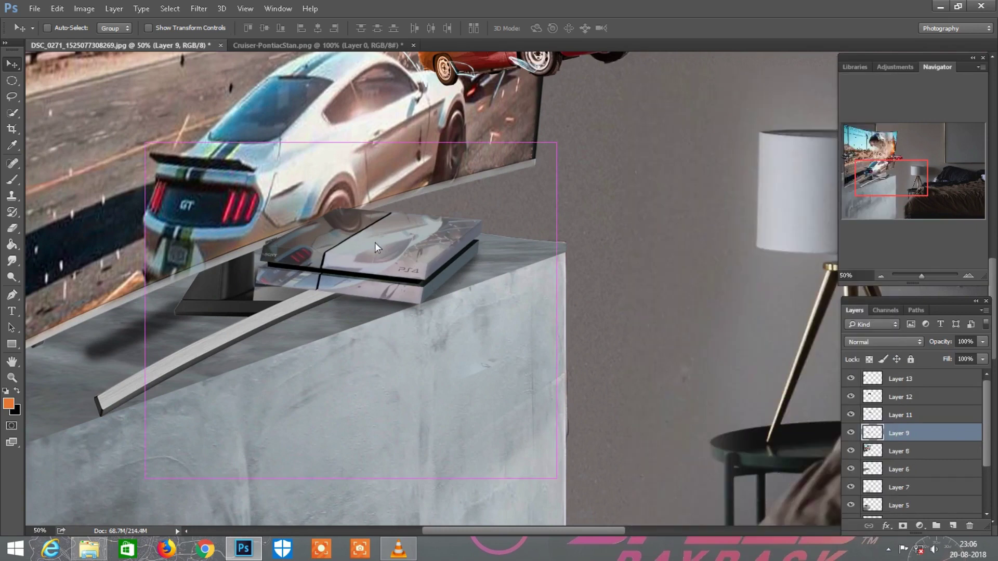
click(57, 9)
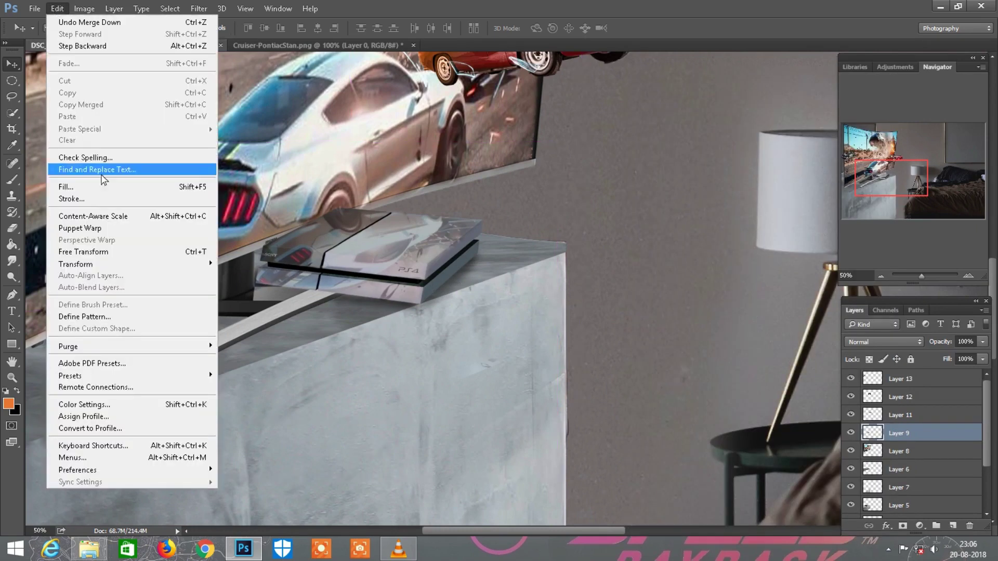
Shrink the PS4 to about 94% and shift it slightly right on the cabinet
click(97, 251)
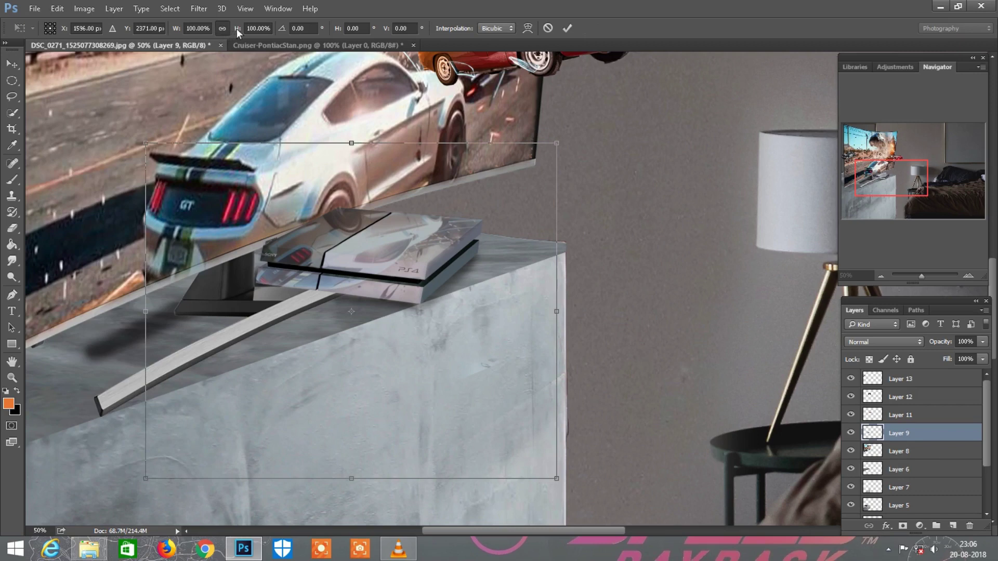
drag(236, 29, 232, 27)
drag(347, 244, 386, 244)
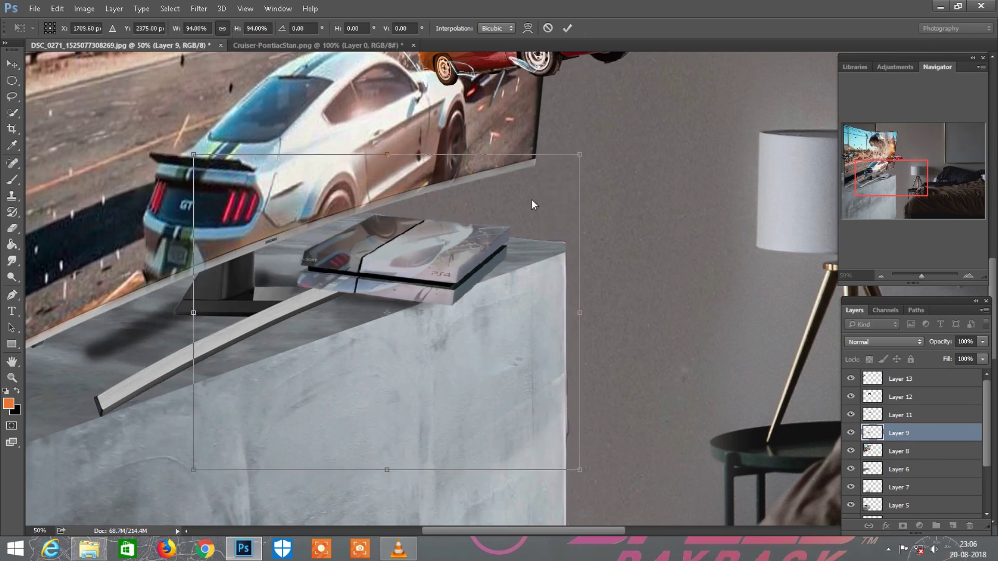
click(568, 28)
key(ctrl+minus)
key(ctrl+minus)
key(ctrl+minus)
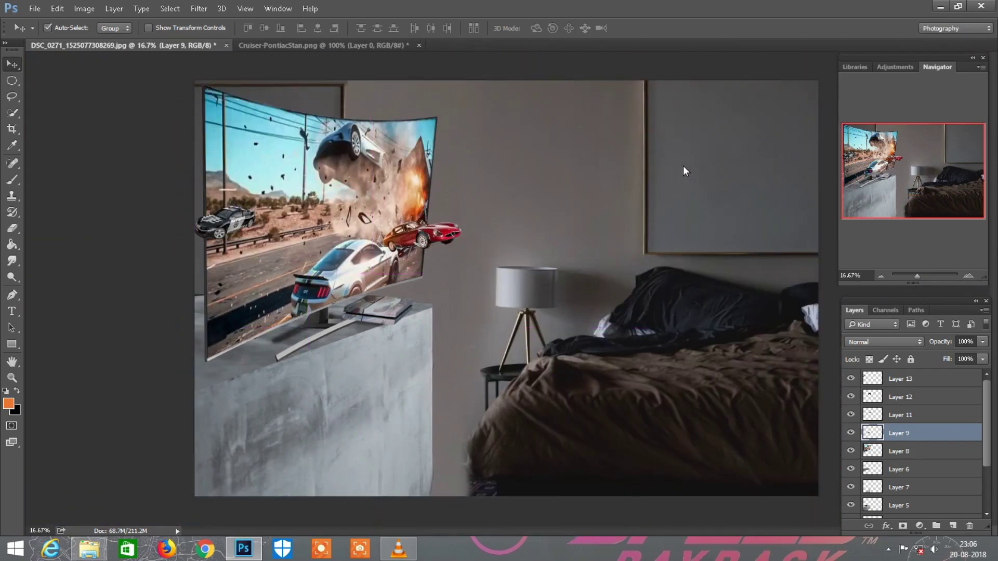
key(ctrl)
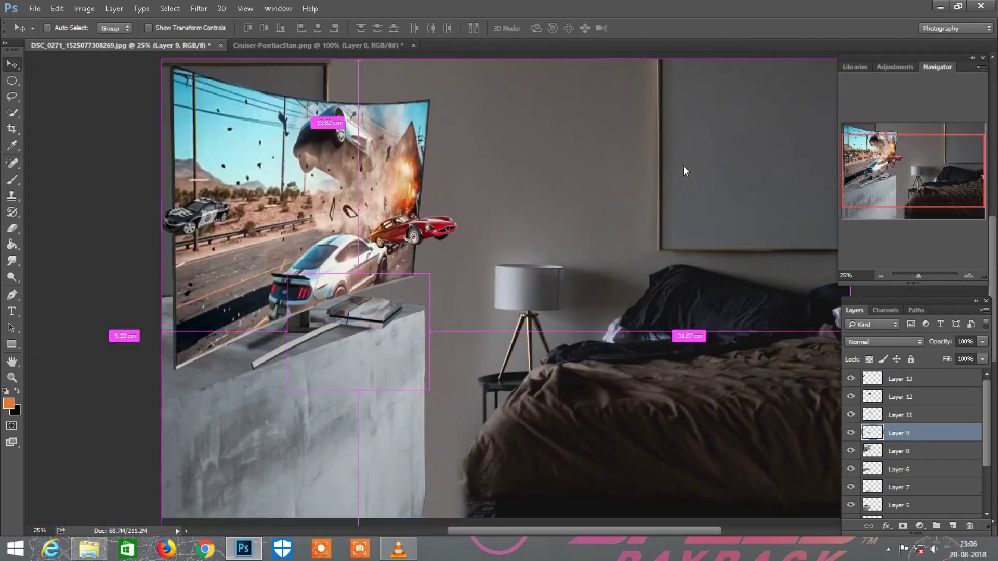
Move the TV screen layer up and to the right onto its stand
key(ctrl+plus)
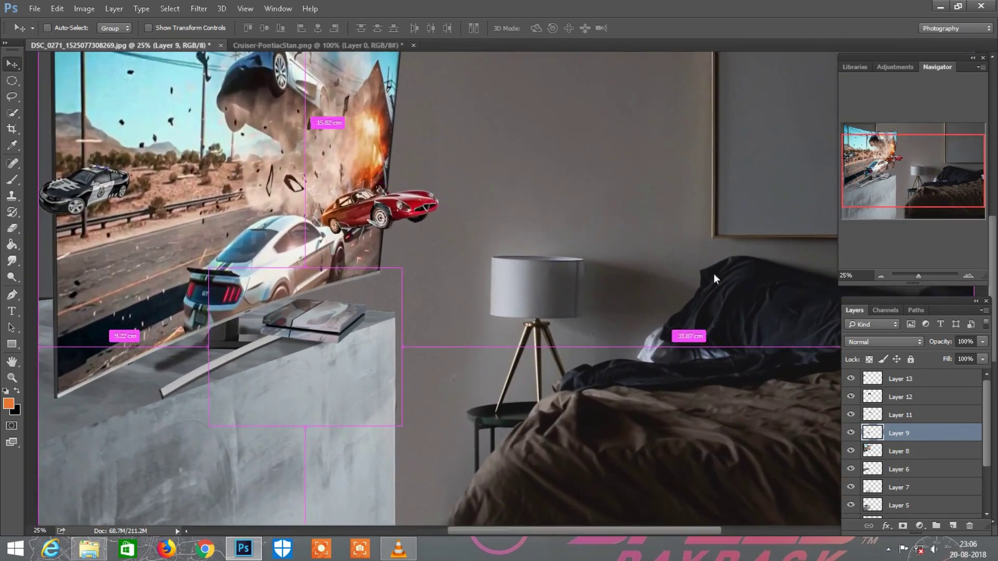
scroll(417, 258, left, 3)
scroll(416, 259, left, 5)
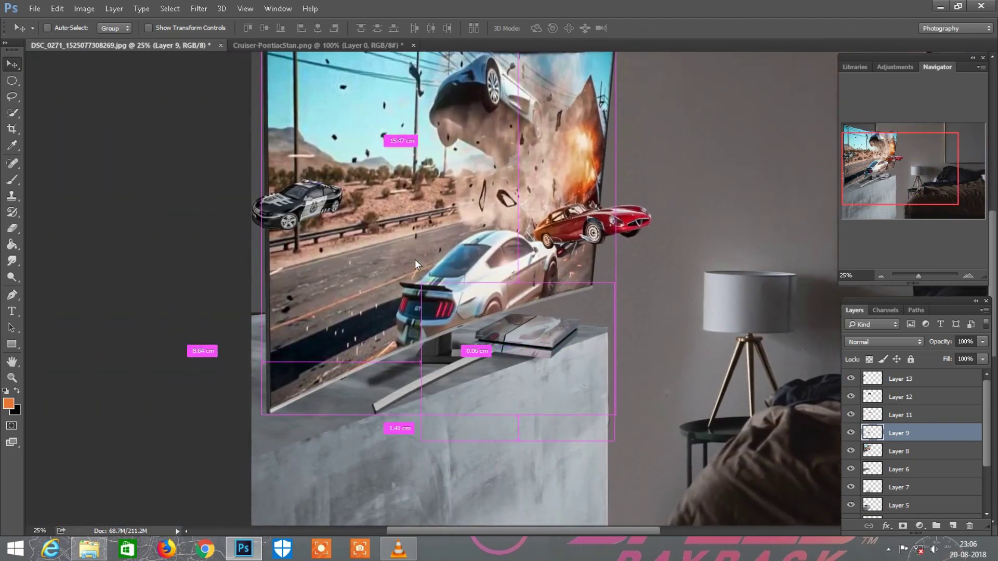
scroll(416, 259, down, 3)
click(879, 451)
drag(410, 237, 420, 211)
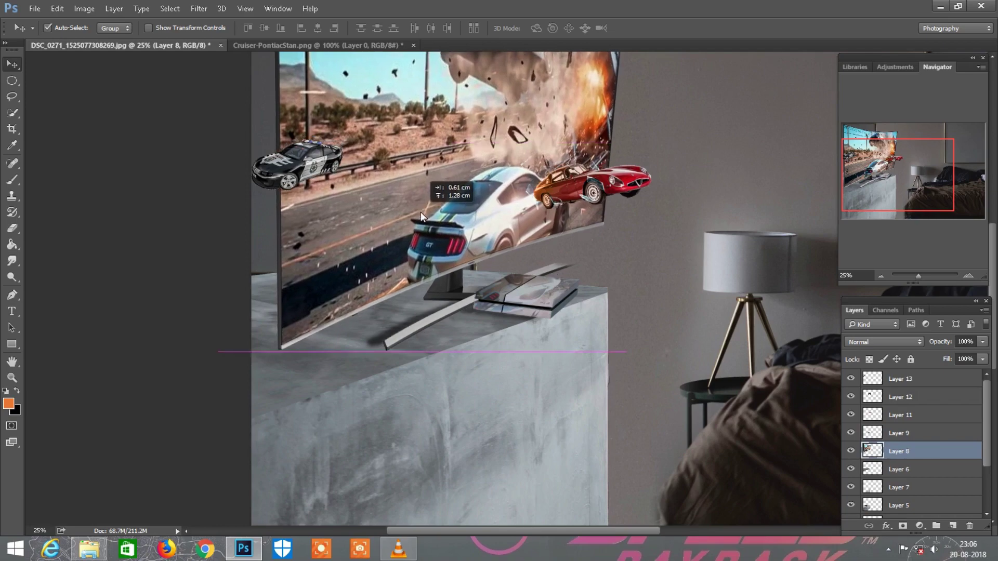
key(ctrl+minus)
mouse_move(555, 238)
mouse_down()
mouse_move(239, 283)
mouse_move(233, 292)
mouse_up()
key(ctrl+plus)
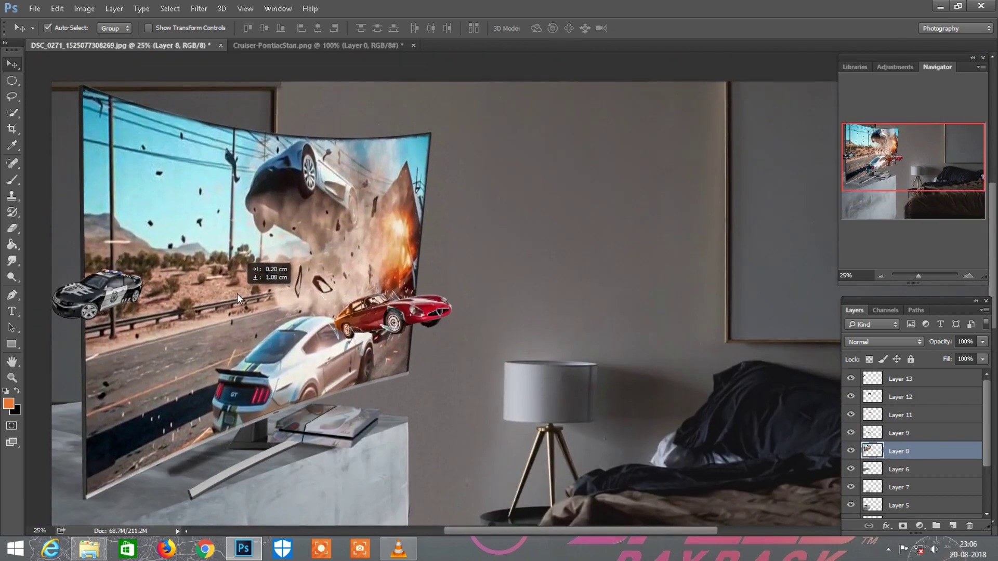
scroll(233, 292, left, 2)
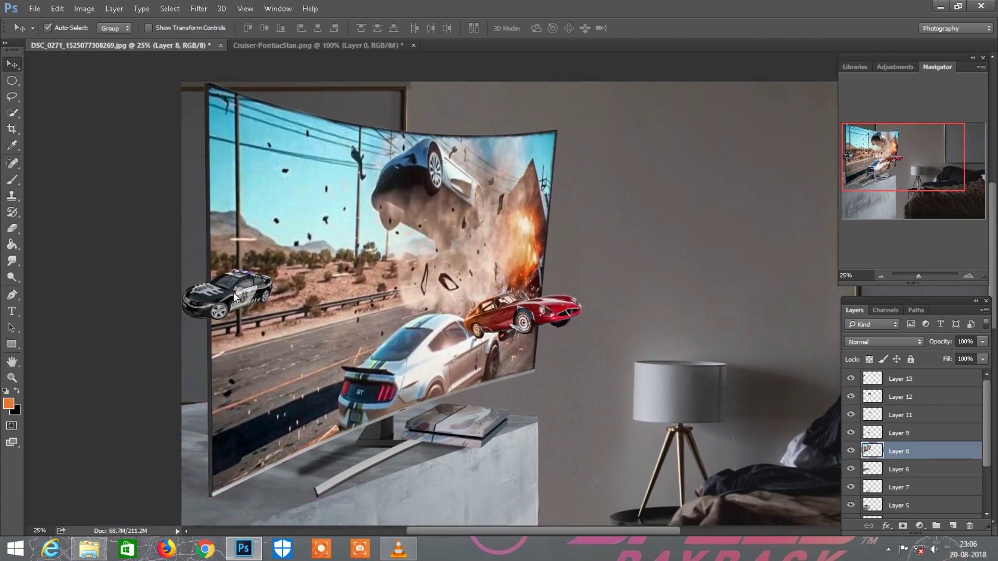
scroll(233, 292, down, 2)
scroll(233, 292, left, 1)
scroll(519, 428, down, 2)
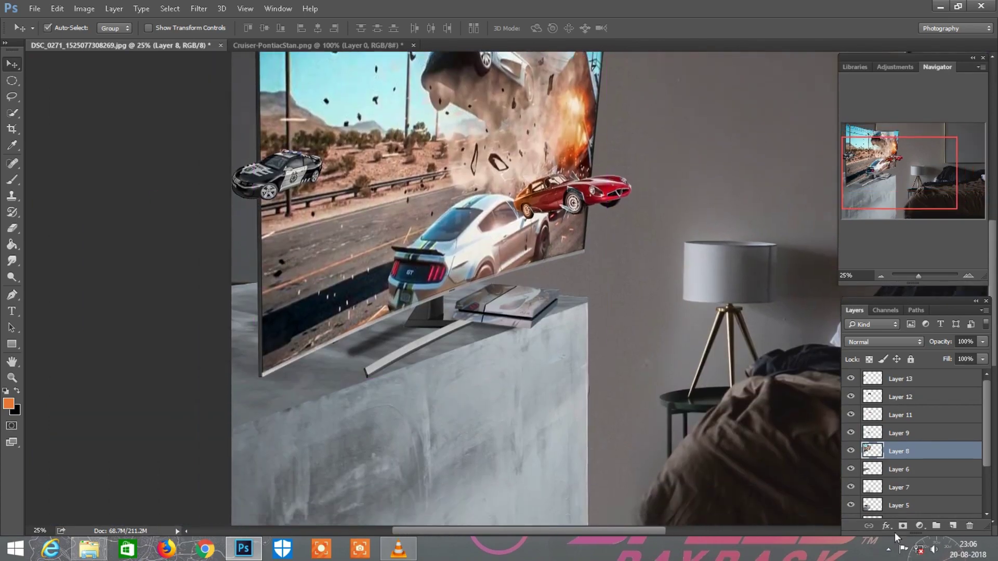
Spot-heal the dark patch beside the TV stand on Layer 6 with a larger brush
click(901, 469)
key(j)
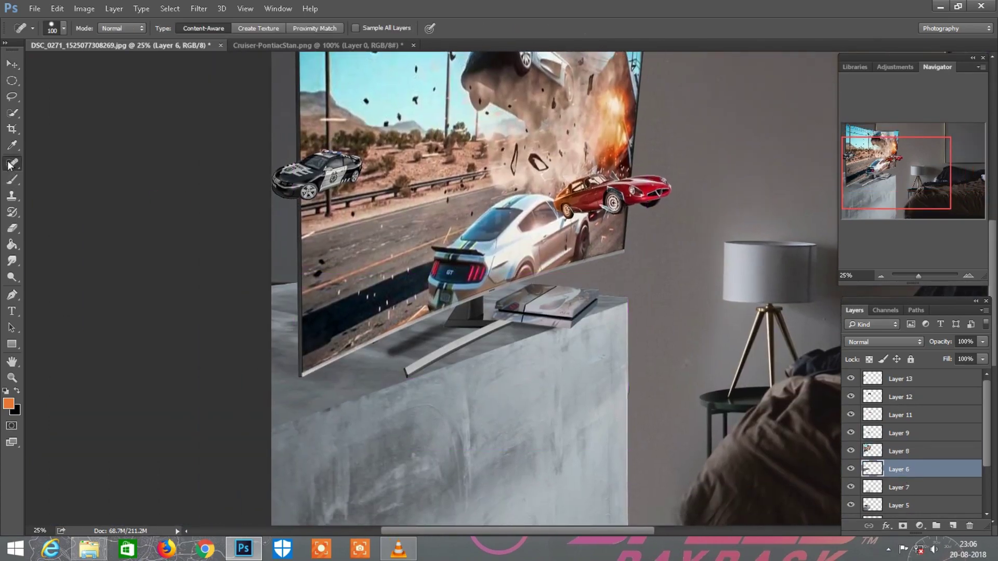
key(ctrl+plus)
key(bracketright)
key(bracketright)
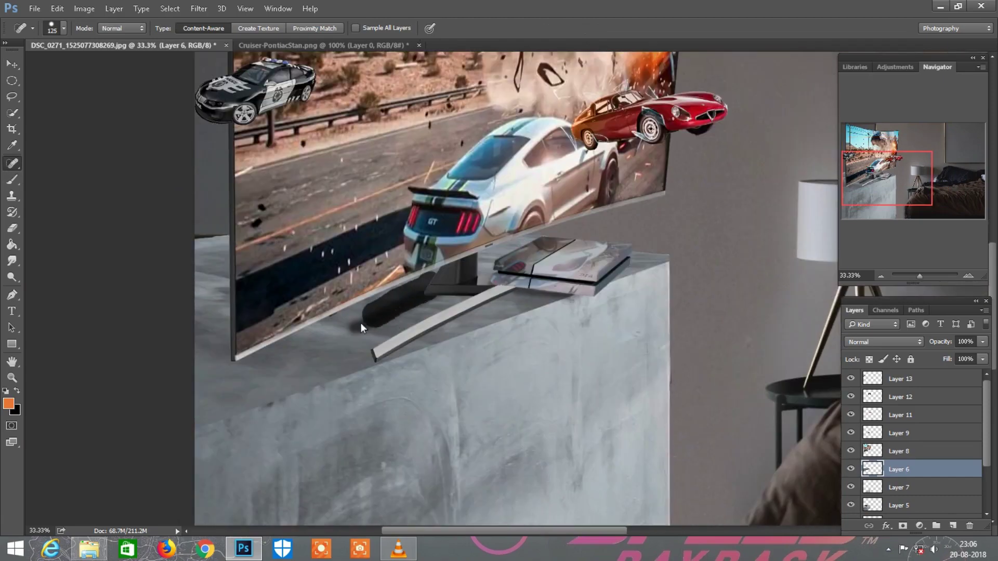
drag(441, 310, 450, 300)
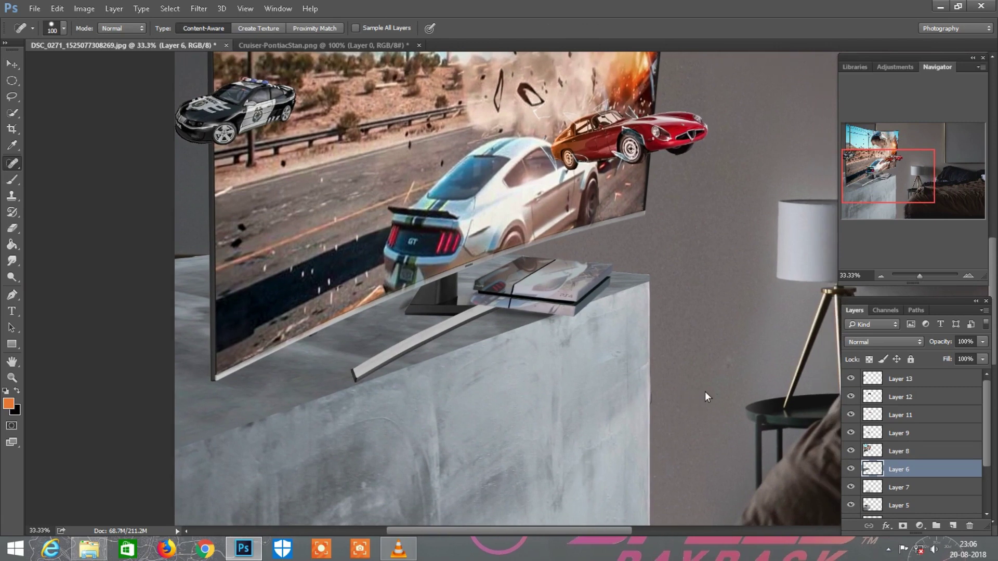
scroll(704, 391, right, 2)
Enlarge the PS4 layer to 102% and settle it onto the cabinet
click(912, 431)
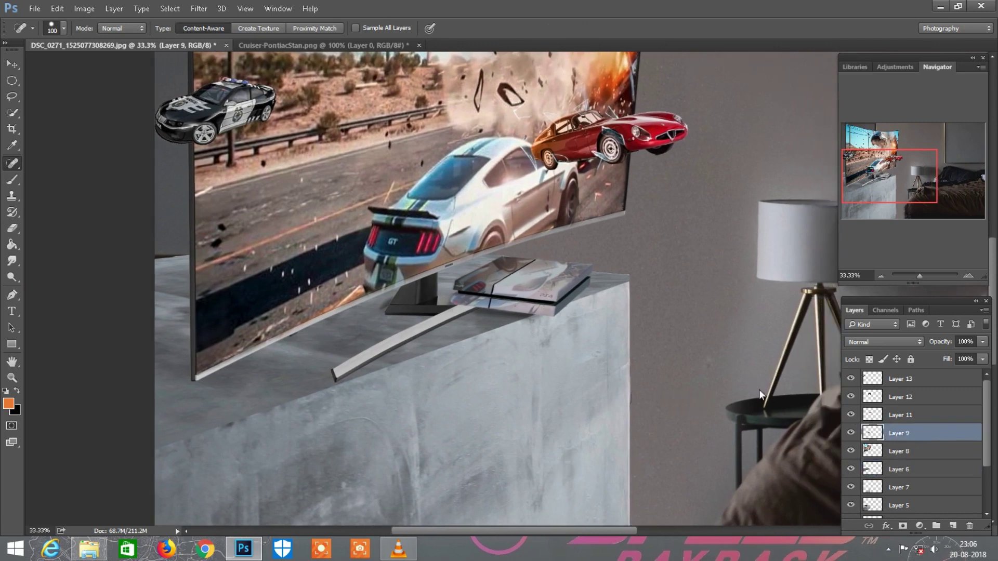
key(ctrl+t)
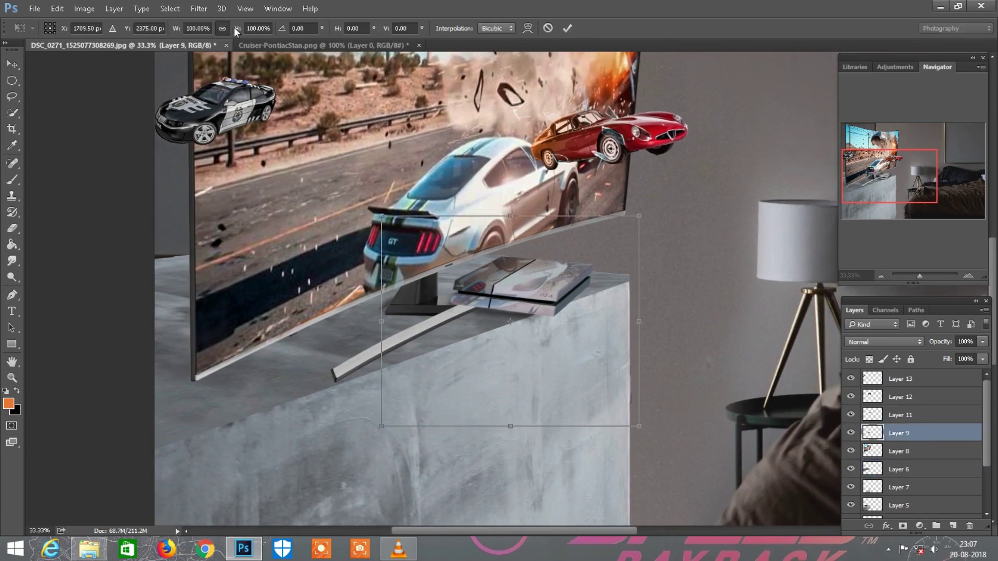
drag(238, 27, 241, 27)
drag(551, 283, 549, 282)
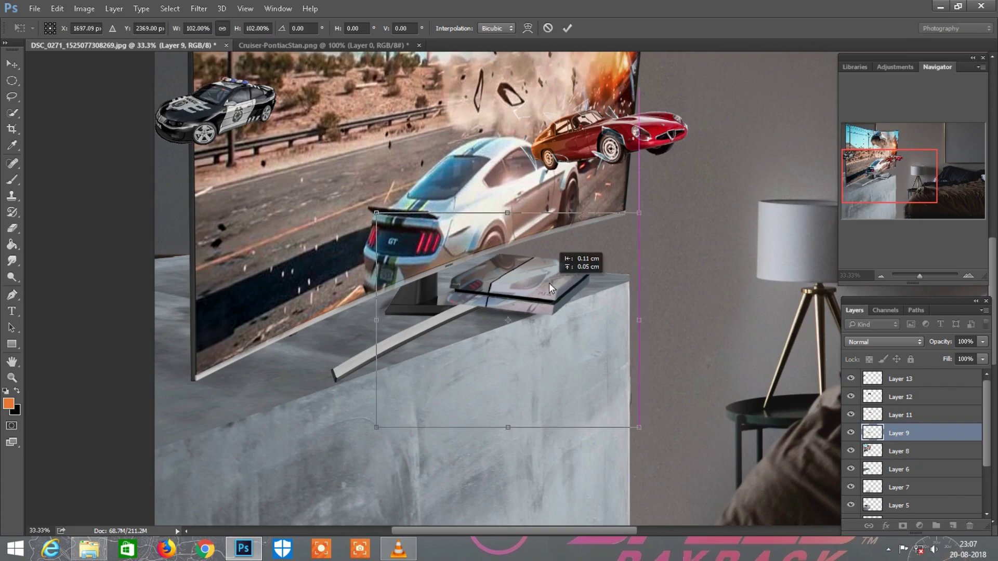
key(Return)
key(j)
key(ctrl+minus)
key(ctrl+minus)
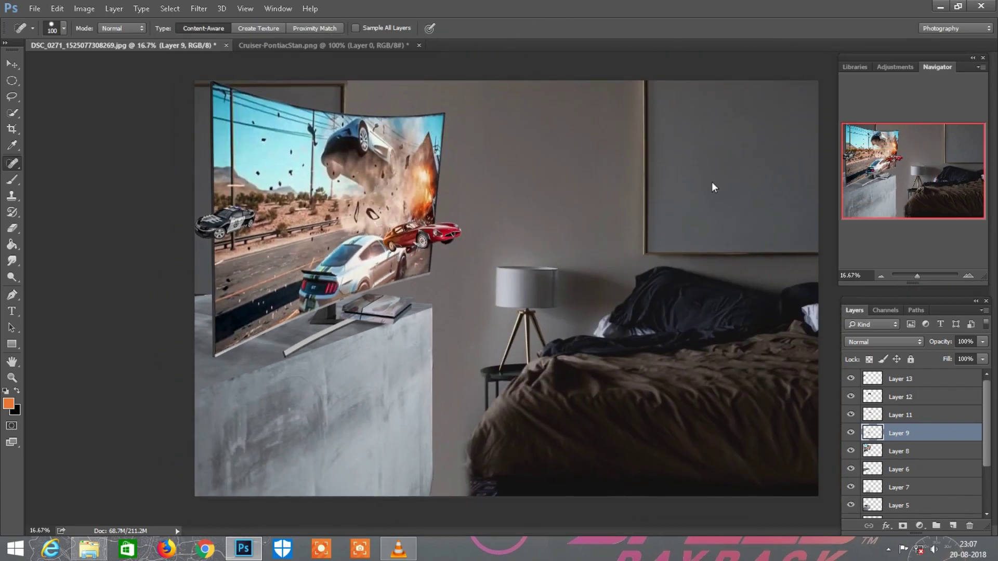
key(ctrl+plus)
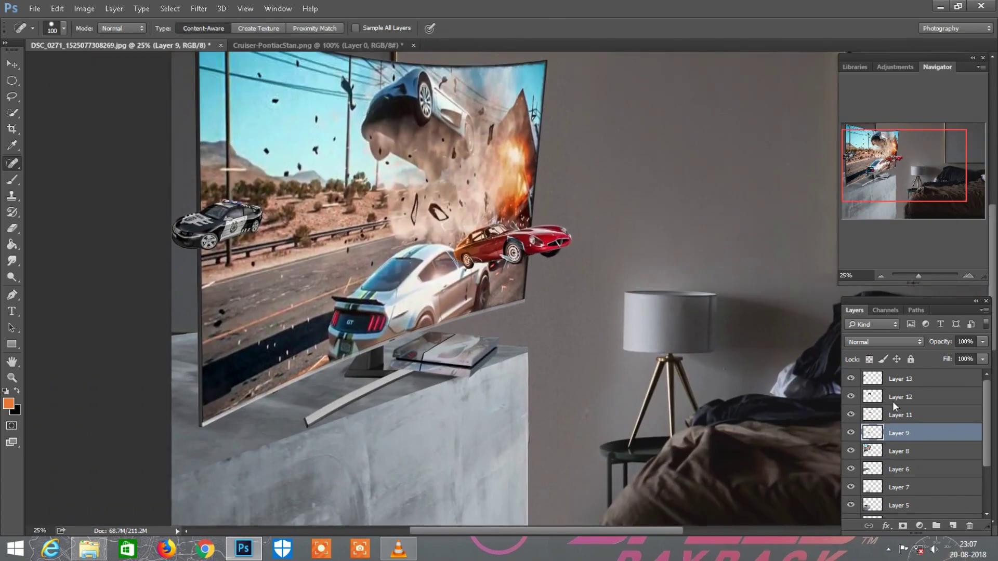
Rotate the police car -22°, move it right and down, and scale it to 117%
click(889, 397)
click(904, 383)
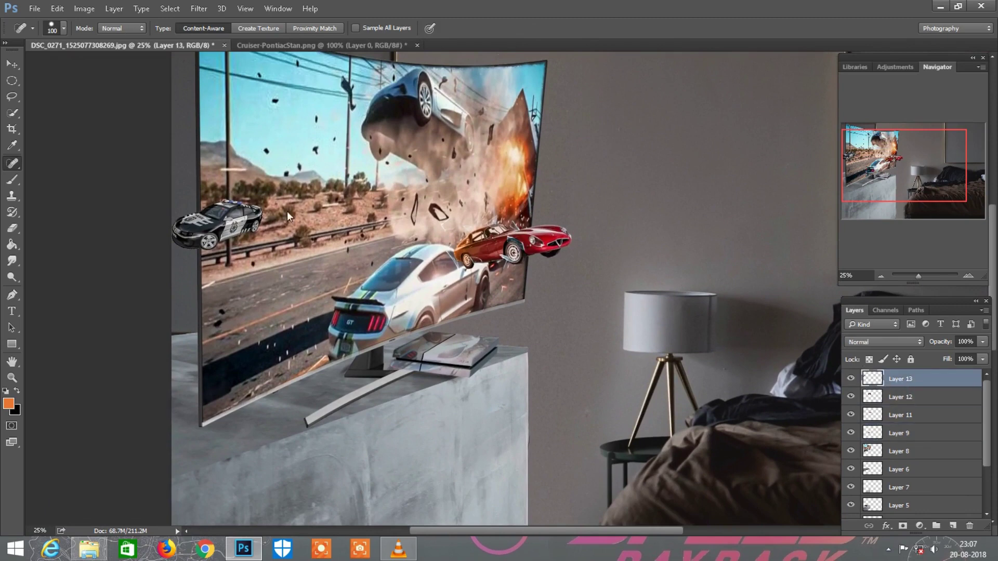
click(57, 8)
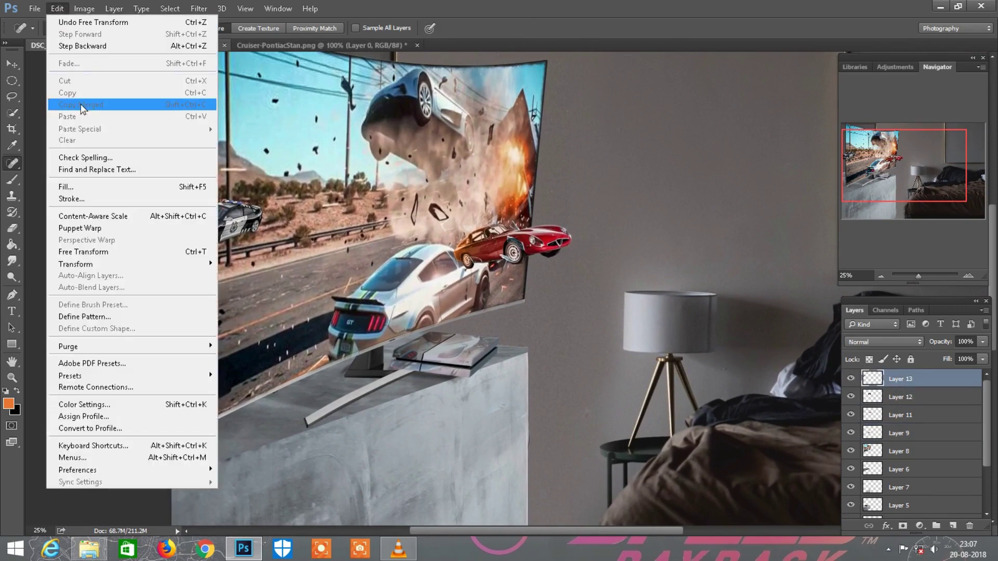
click(86, 237)
drag(295, 290, 311, 256)
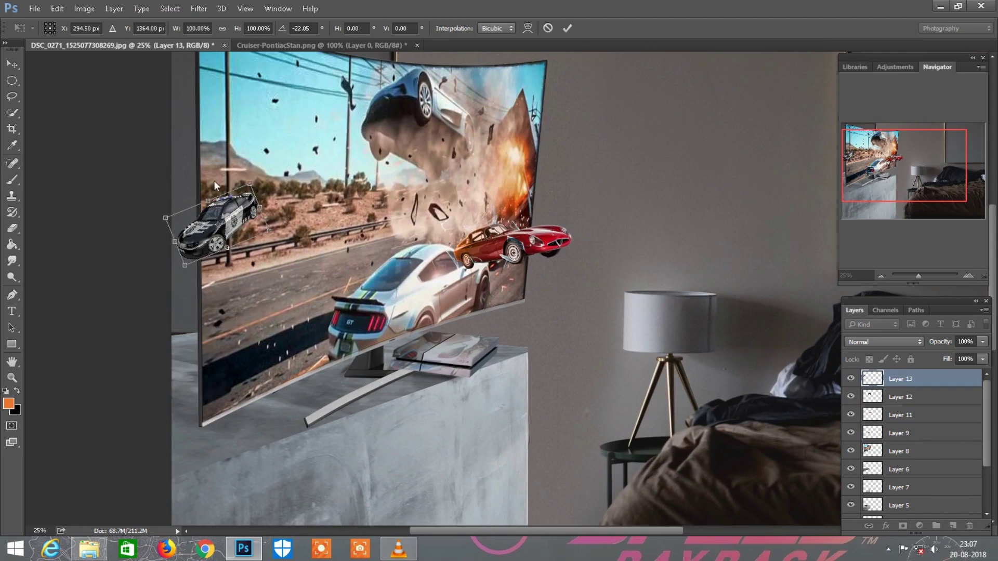
drag(229, 213, 238, 220)
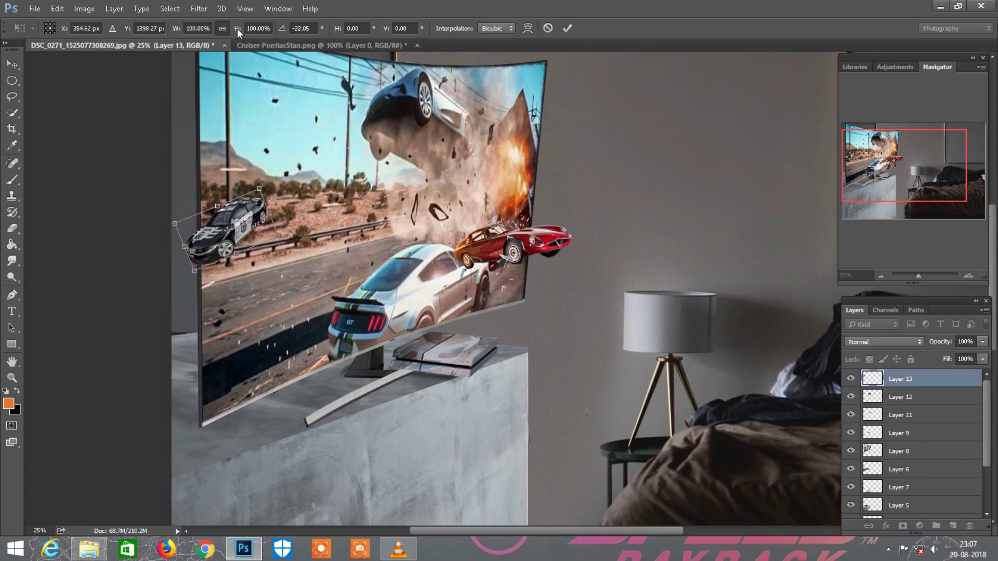
drag(237, 29, 246, 26)
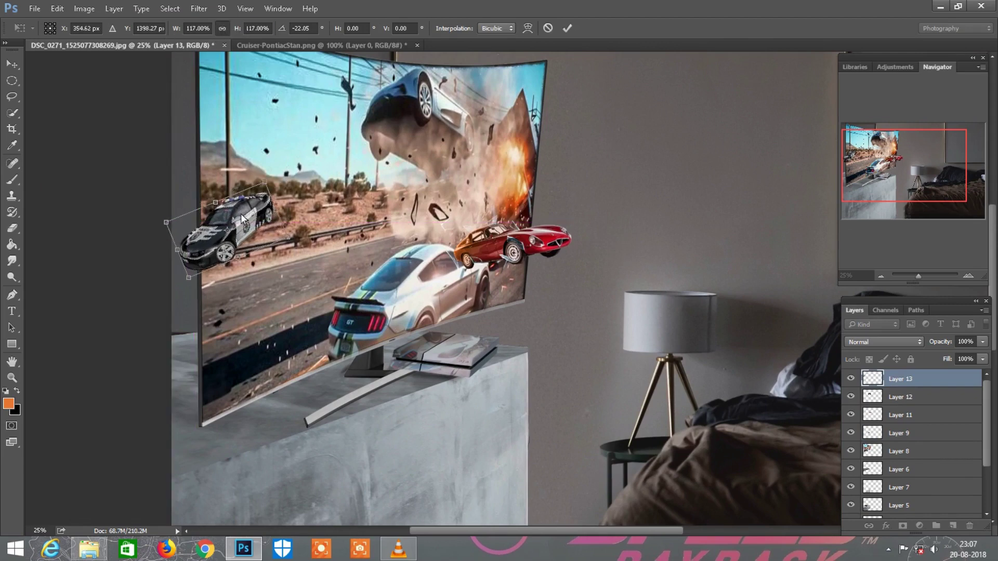
key(Return)
key(j)
key(ctrl+minus)
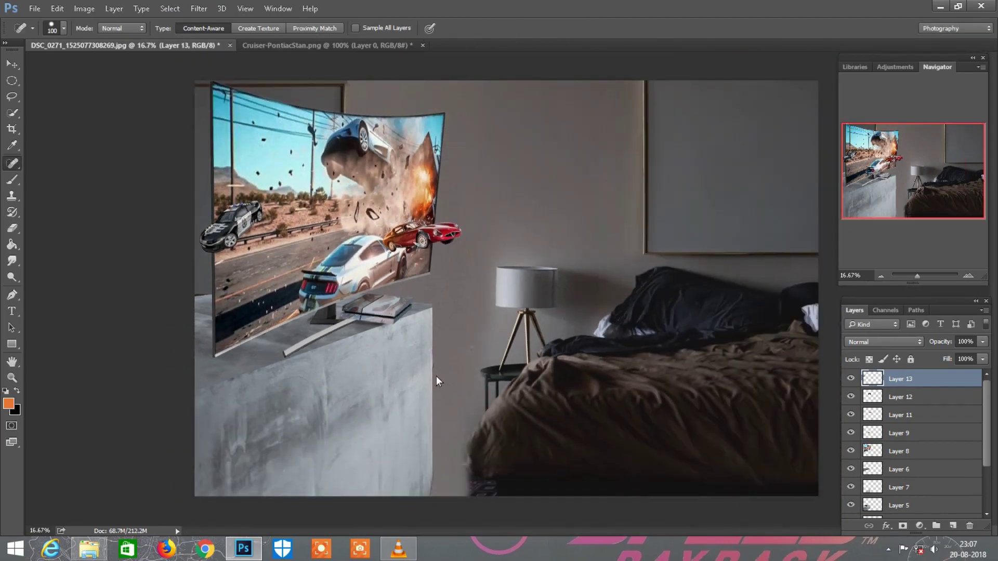
Close the Cruiser police-car source image without saving
right_click(384, 45)
click(418, 64)
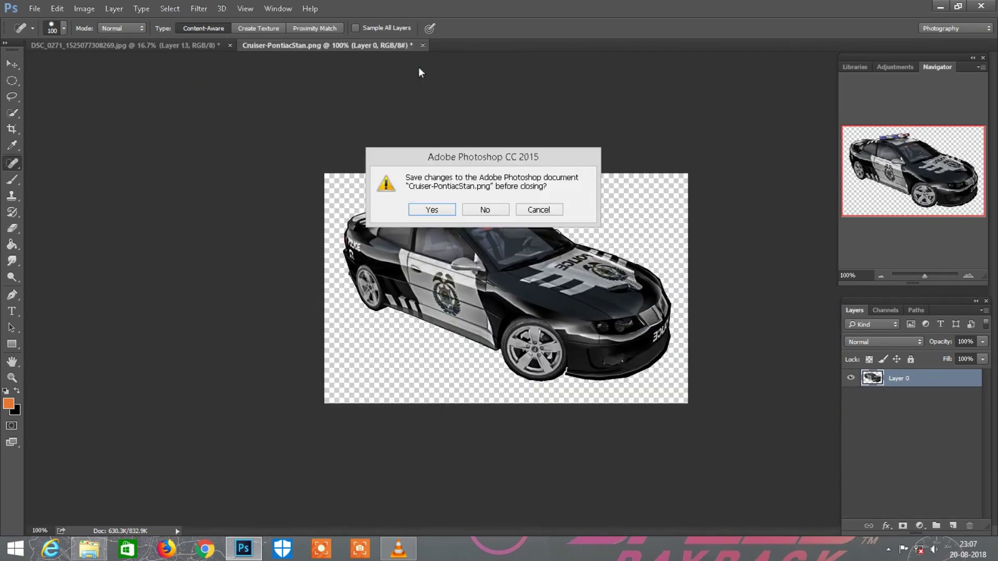
click(479, 208)
scroll(480, 208, up, 2)
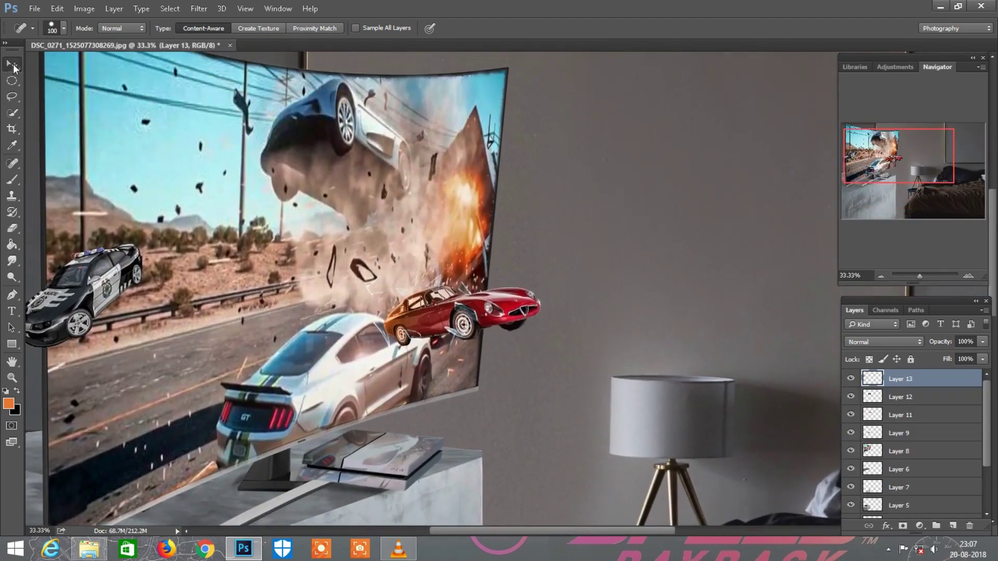
Move the Layer 12 shards and Layer 11 red car up-right, then duplicate the shards layer
click(13, 66)
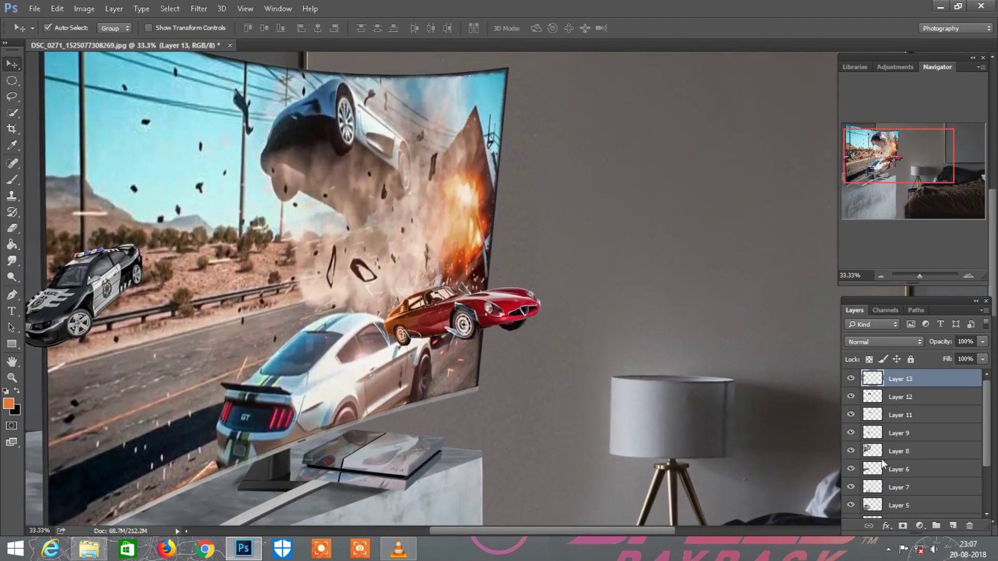
click(850, 415)
click(899, 415)
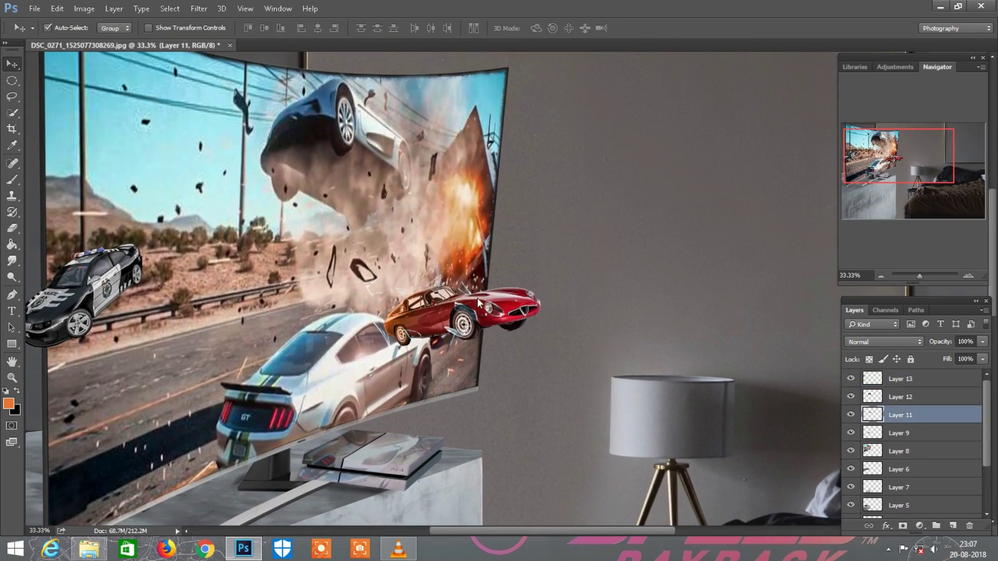
drag(480, 303, 506, 292)
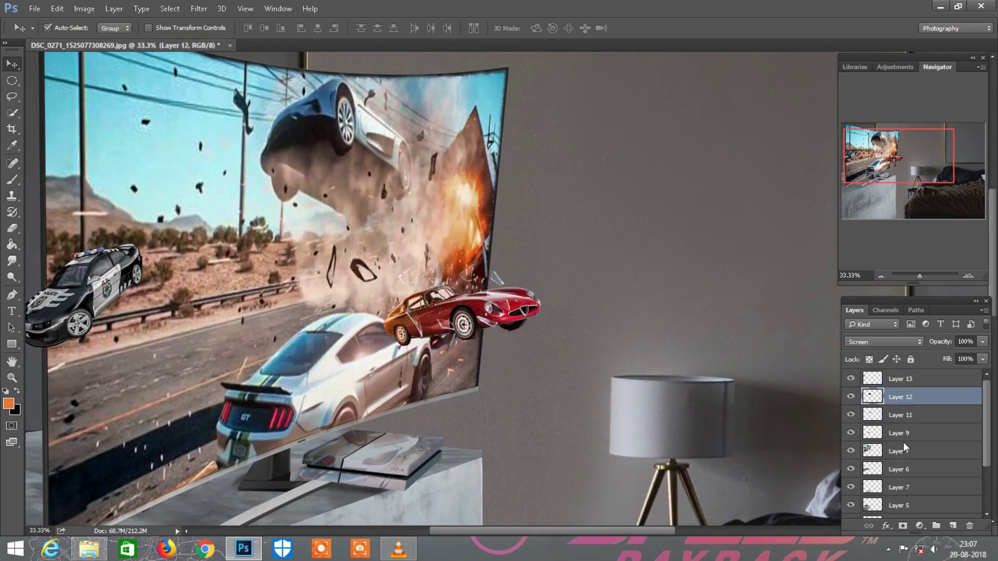
click(873, 415)
click(850, 415)
click(526, 305)
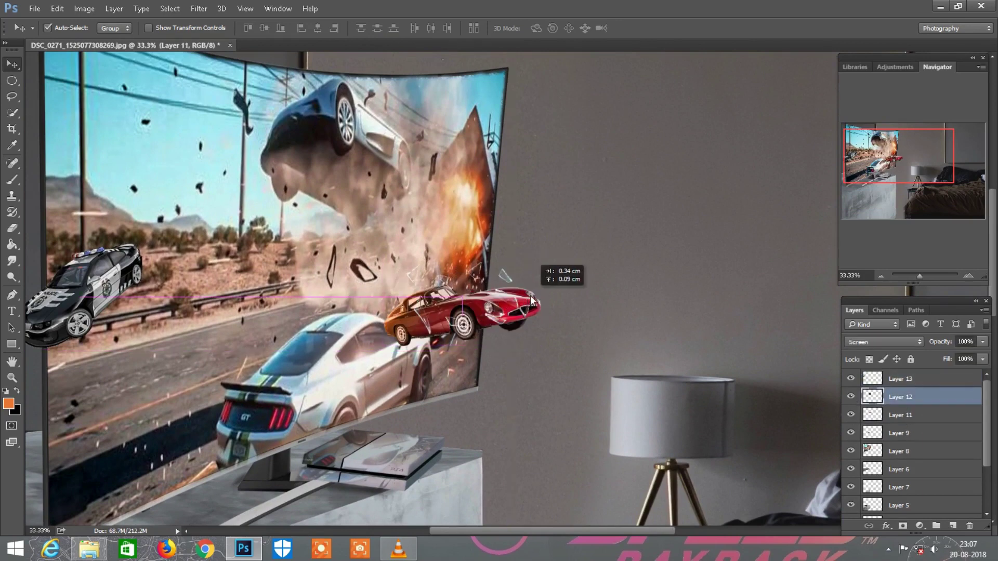
mouse_move(526, 305)
mouse_down()
mouse_move(553, 289)
mouse_move(537, 303)
mouse_up()
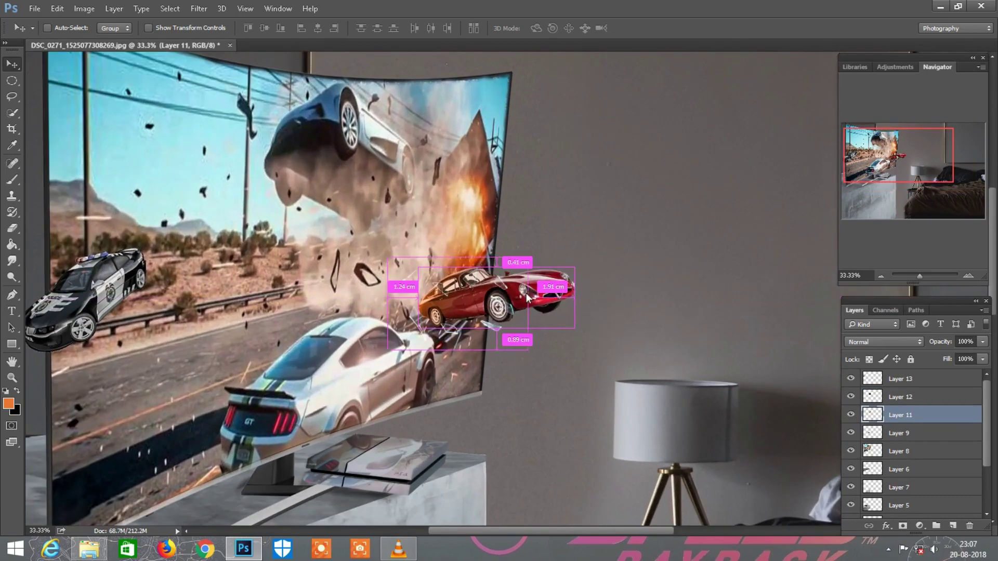
click(900, 397)
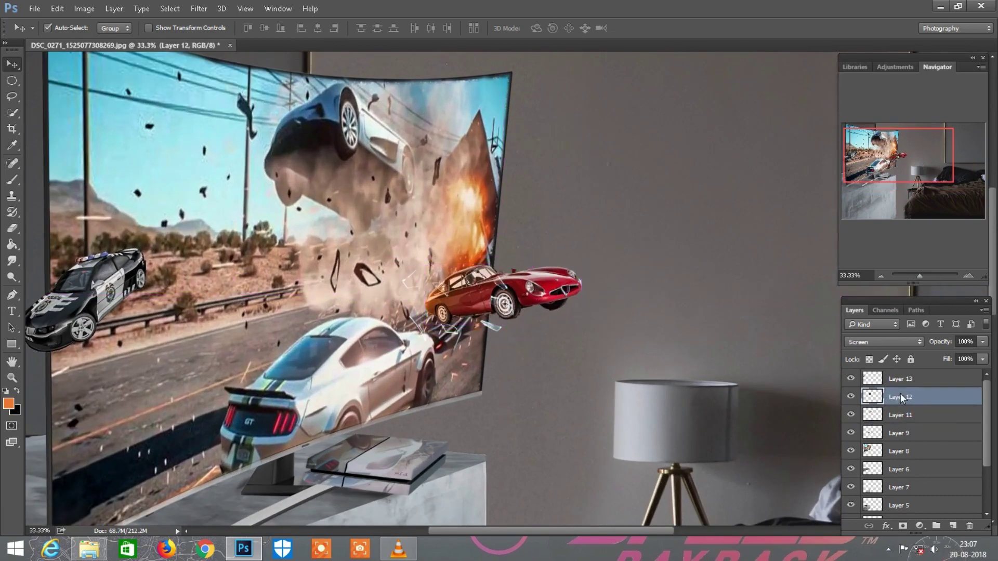
key(ctrl+j)
Move the Layer 12 copy shards to the police car and the top of the layer stack
scroll(515, 341, left, 3)
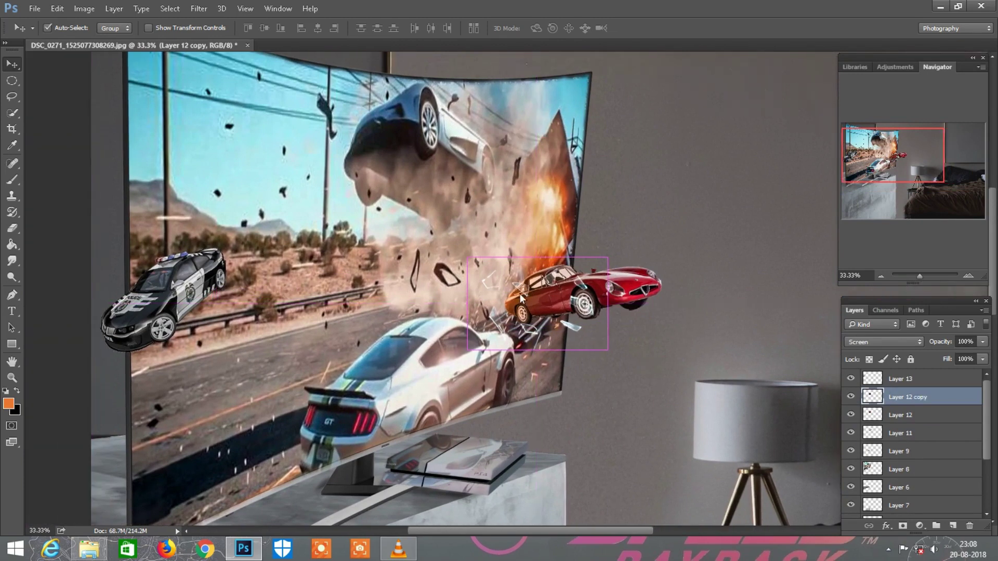
drag(516, 342, 158, 265)
scroll(158, 265, left, 3)
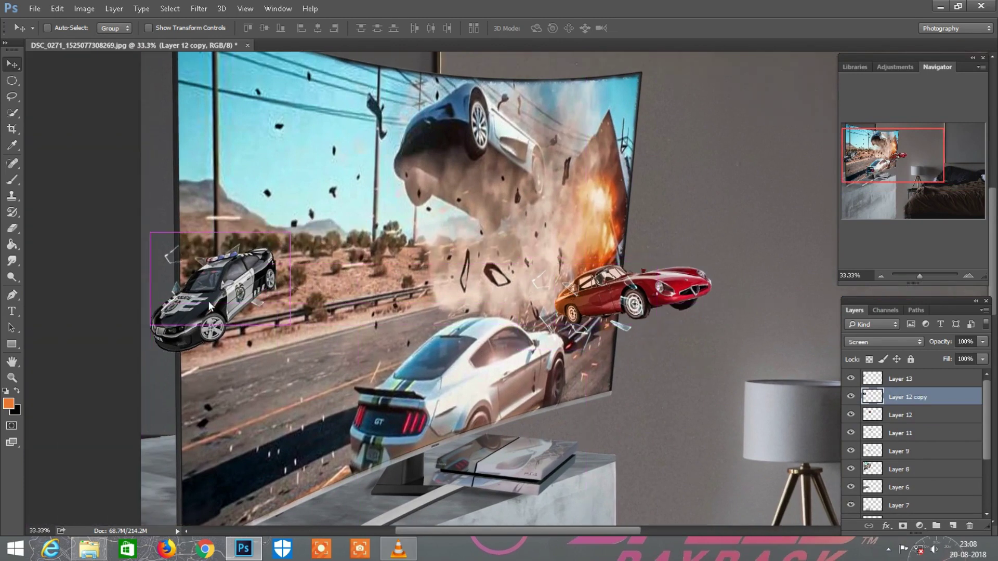
drag(901, 395, 900, 375)
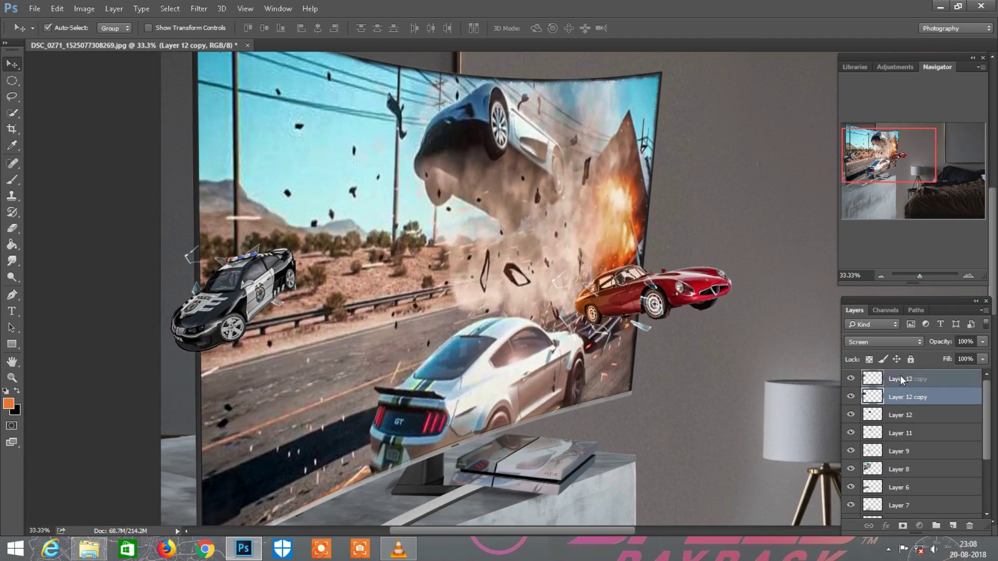
Enlarge the copied shards to 117% with width and height linked
key(ctrl+t)
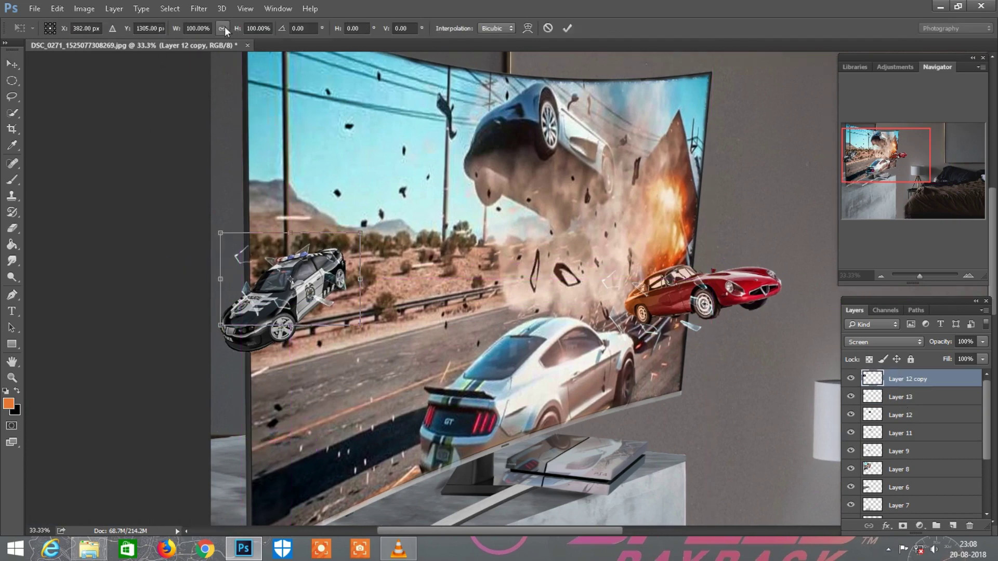
click(222, 28)
drag(237, 28, 268, 28)
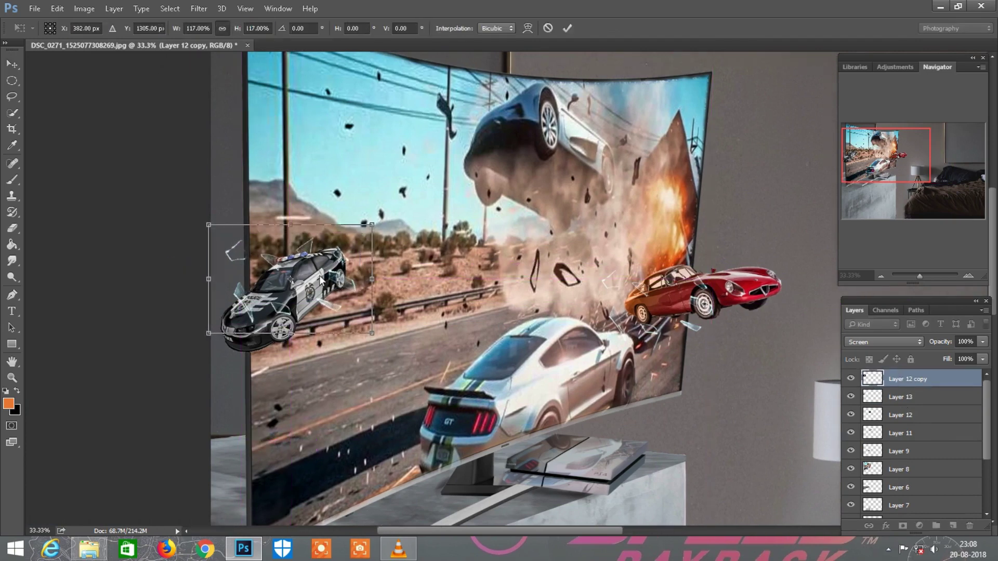
click(567, 28)
click(13, 234)
scroll(283, 295, down, 1)
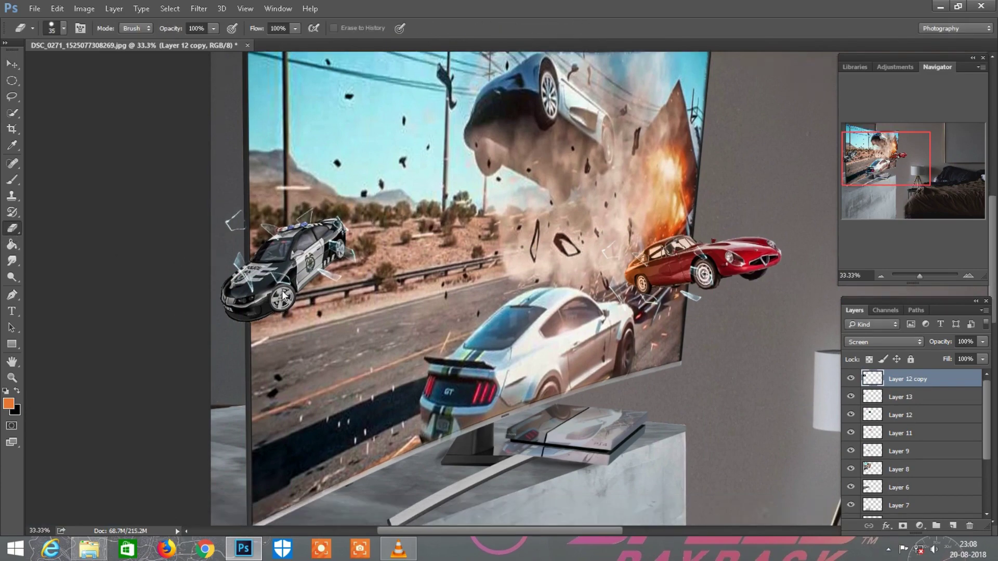
key(ctrl+minus)
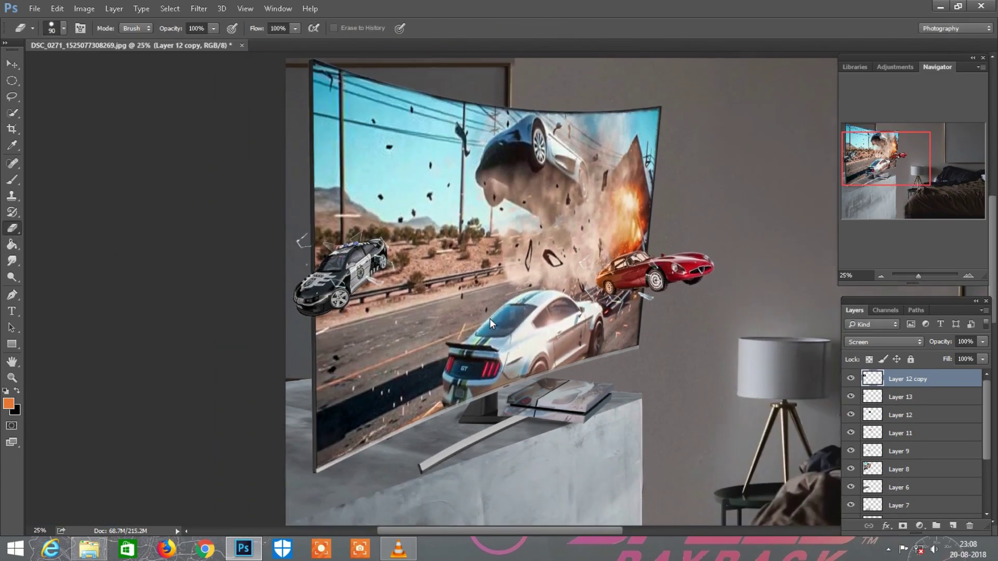
click(14, 63)
Bring the mdn-d.png black helicopter into the composite just past the TV's top right
click(107, 545)
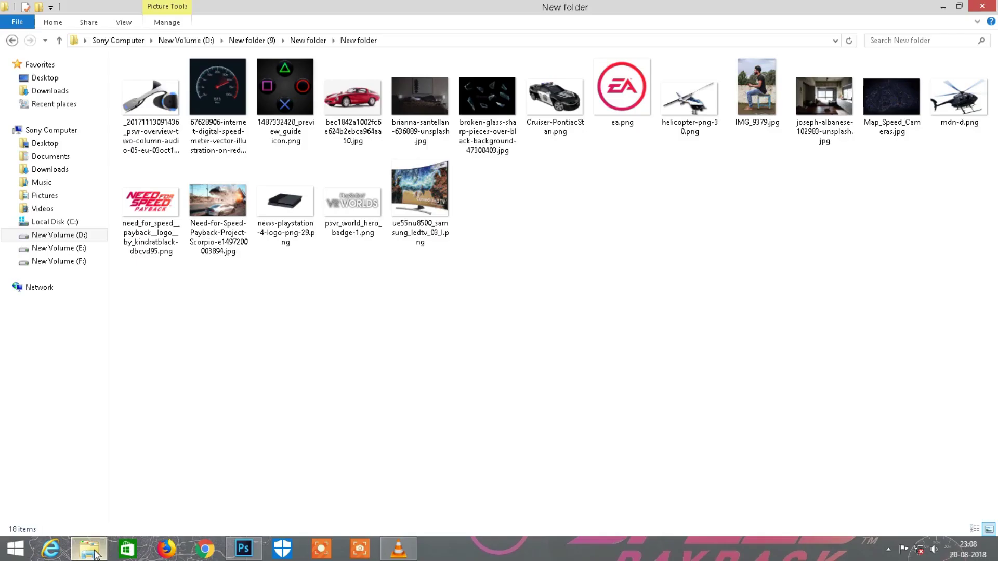
drag(938, 138, 481, 45)
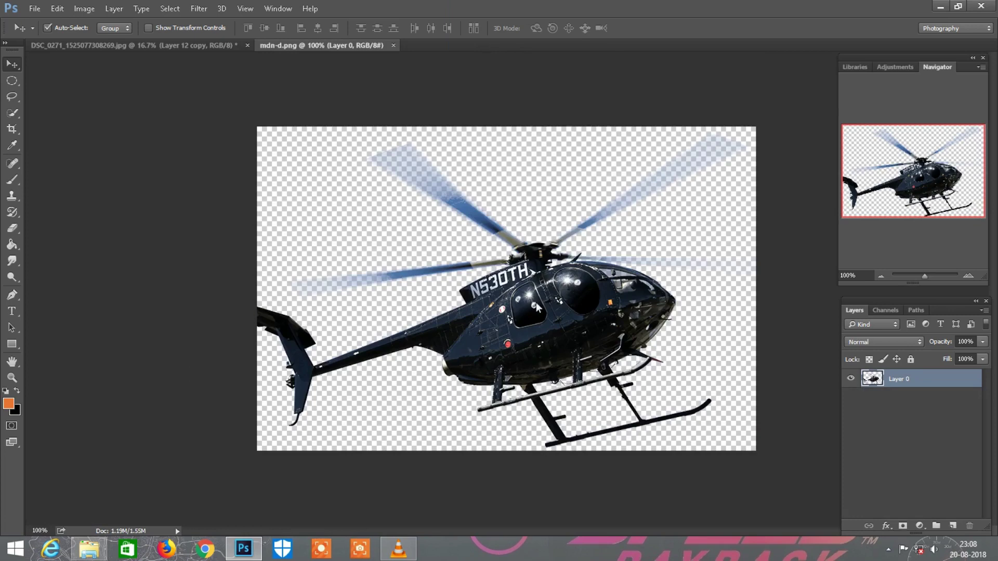
mouse_move(504, 298)
mouse_down()
mouse_move(495, 133)
mouse_move(515, 127)
mouse_up()
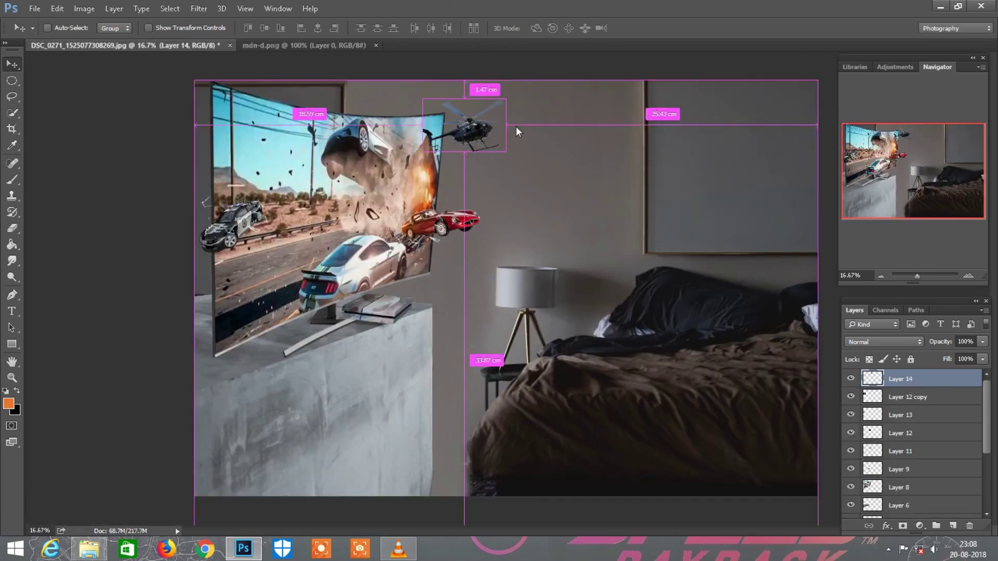
key(ctrl+plus)
scroll(503, 170, up, 3)
scroll(503, 170, up, 1)
drag(485, 176, 491, 155)
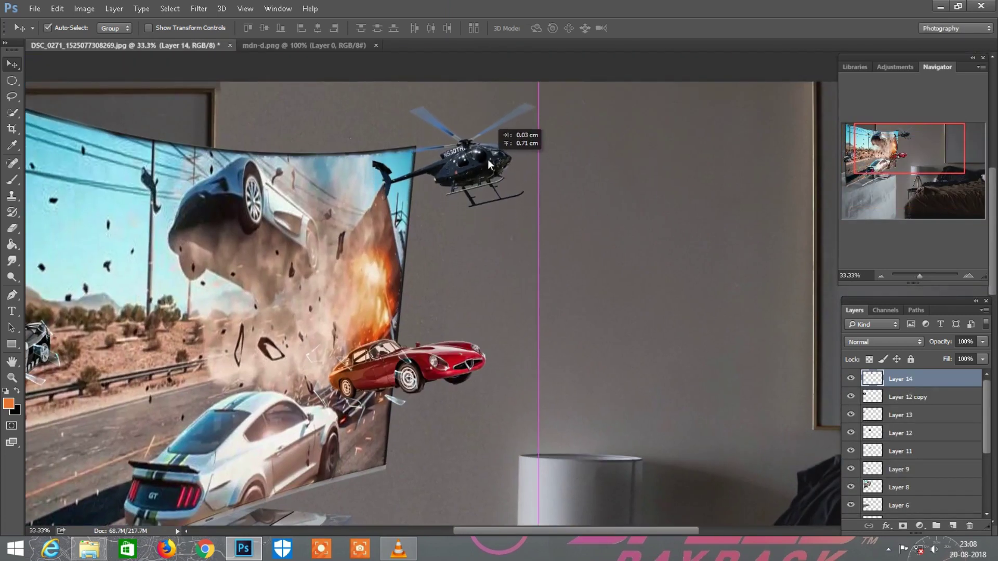
Close mdn-d.png and open the white helicopter image in Photoshop
click(375, 45)
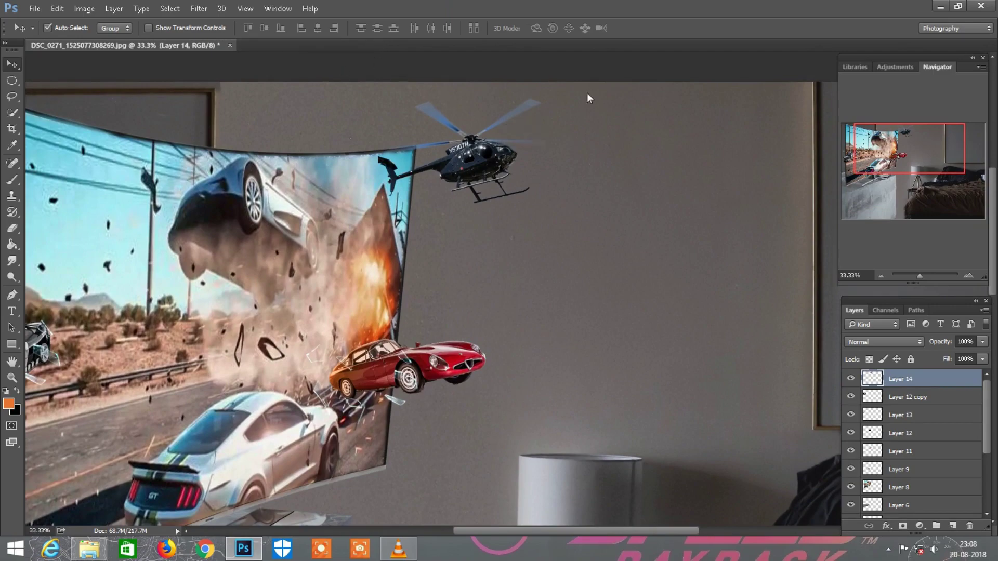
click(939, 8)
drag(752, 101, 546, 84)
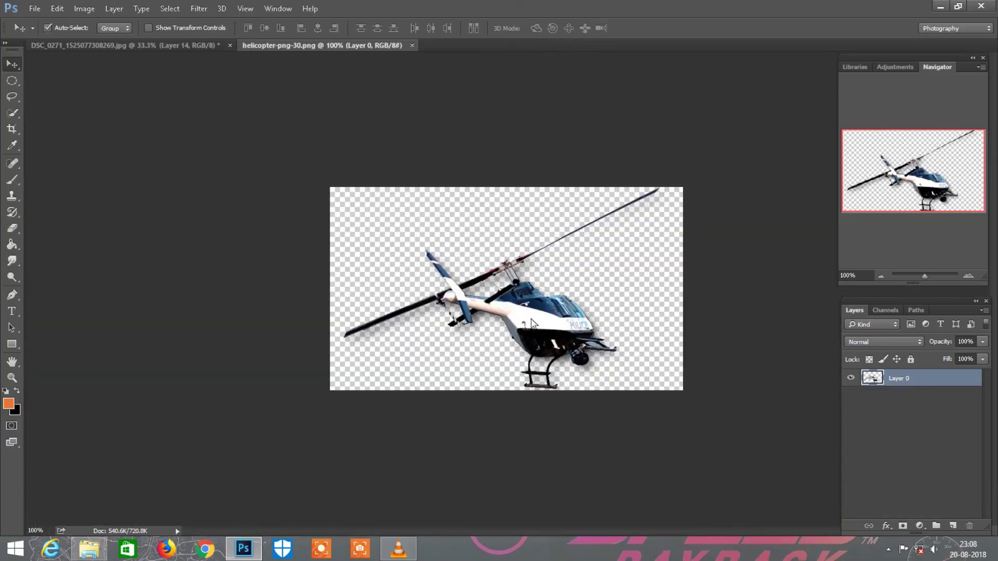
Place the white helicopter in the TV's upper-left game scene at 46% fill
mouse_move(502, 288)
mouse_down()
mouse_move(201, 69)
mouse_move(356, 249)
mouse_move(323, 238)
mouse_move(324, 247)
mouse_up()
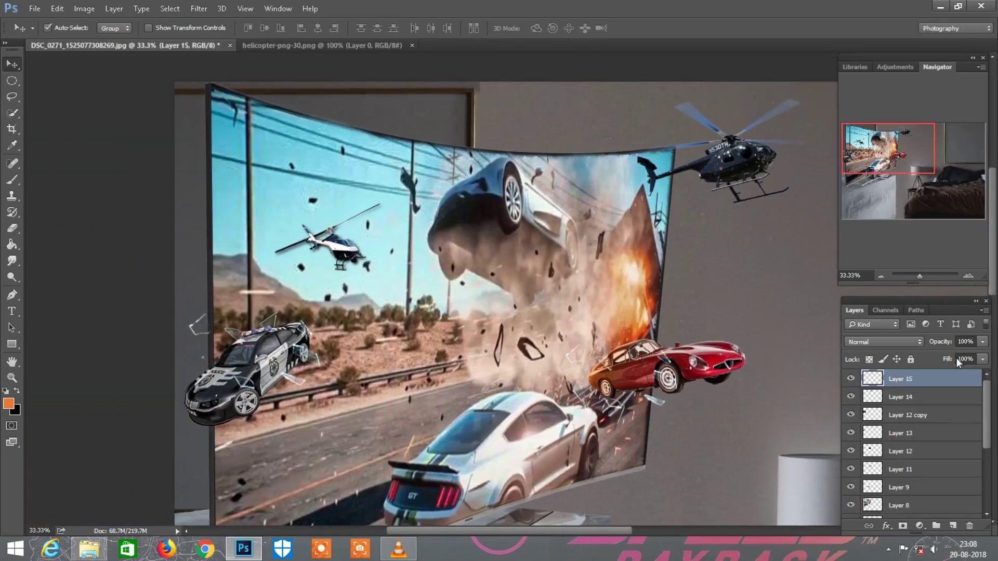
drag(940, 362, 921, 360)
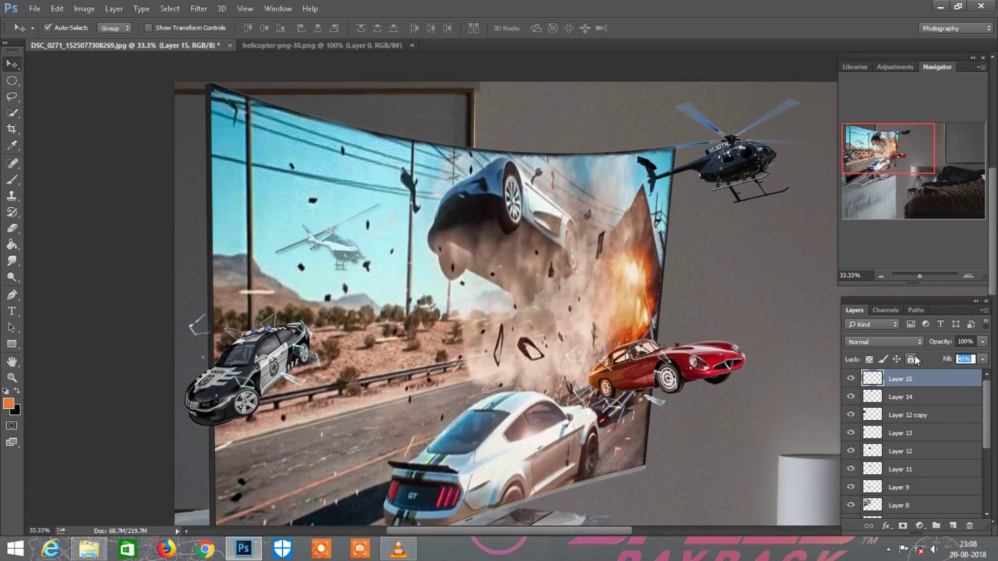
key(ctrl+minus)
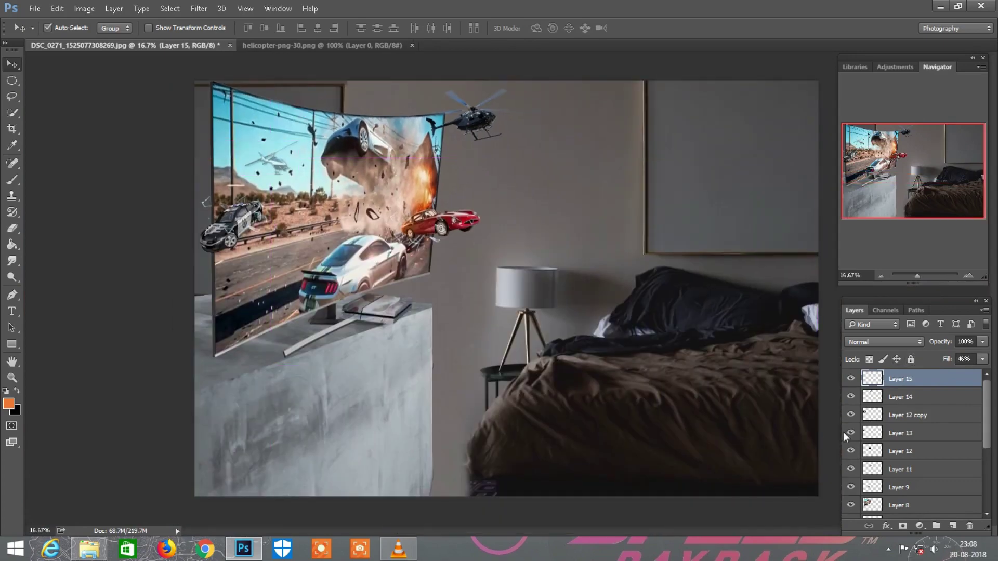
scroll(902, 448, down, 2)
scroll(902, 448, down, 2)
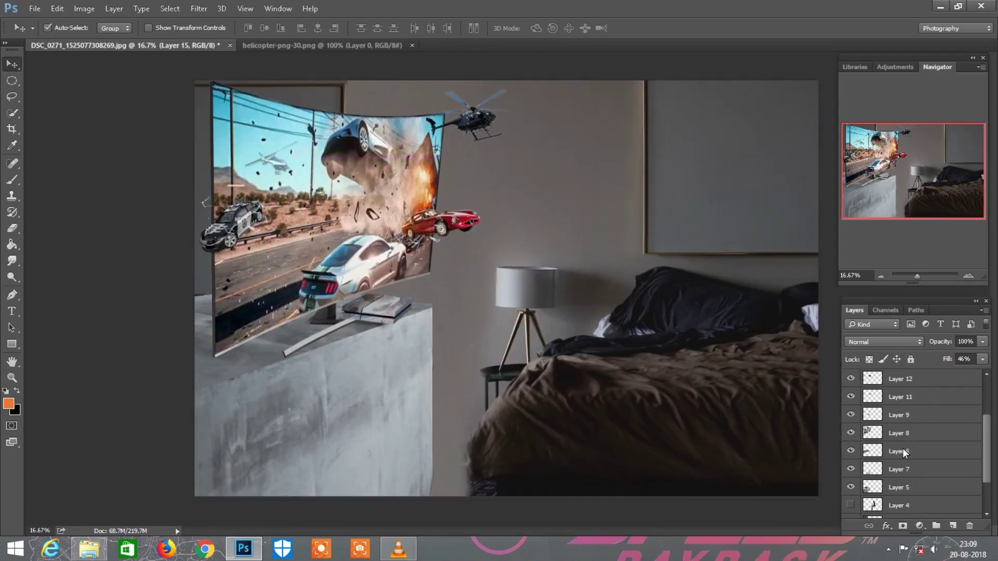
scroll(902, 448, down, 1)
Show Layer 4 and nudge the seated man right and down onto the bed's edge
scroll(902, 448, down, 1)
click(851, 468)
click(904, 469)
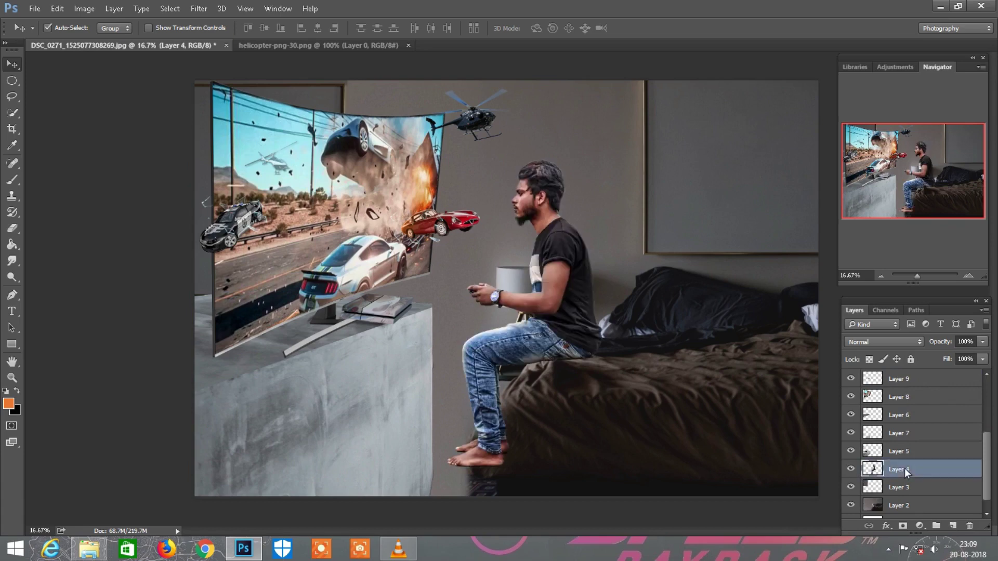
drag(564, 316, 578, 324)
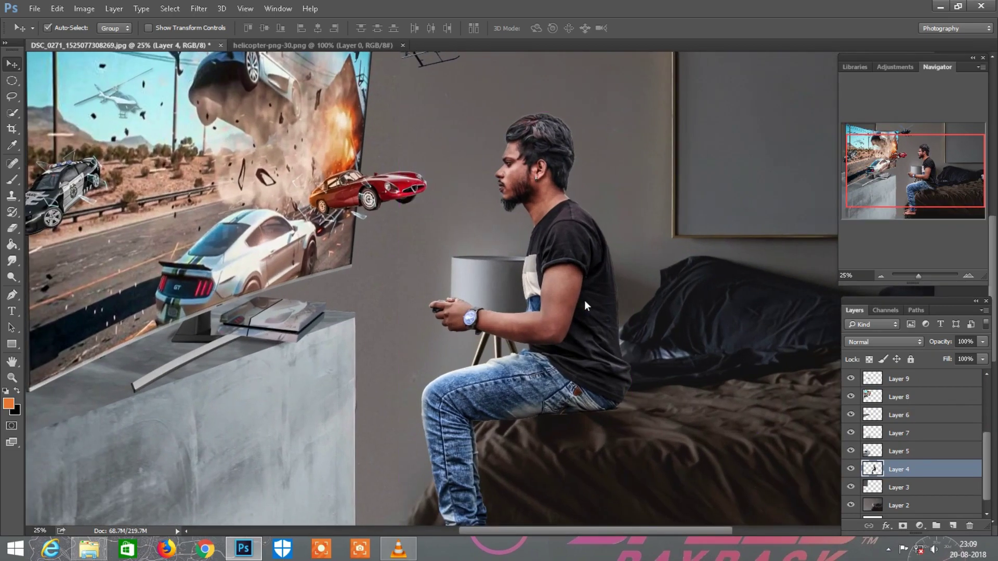
drag(584, 301, 582, 304)
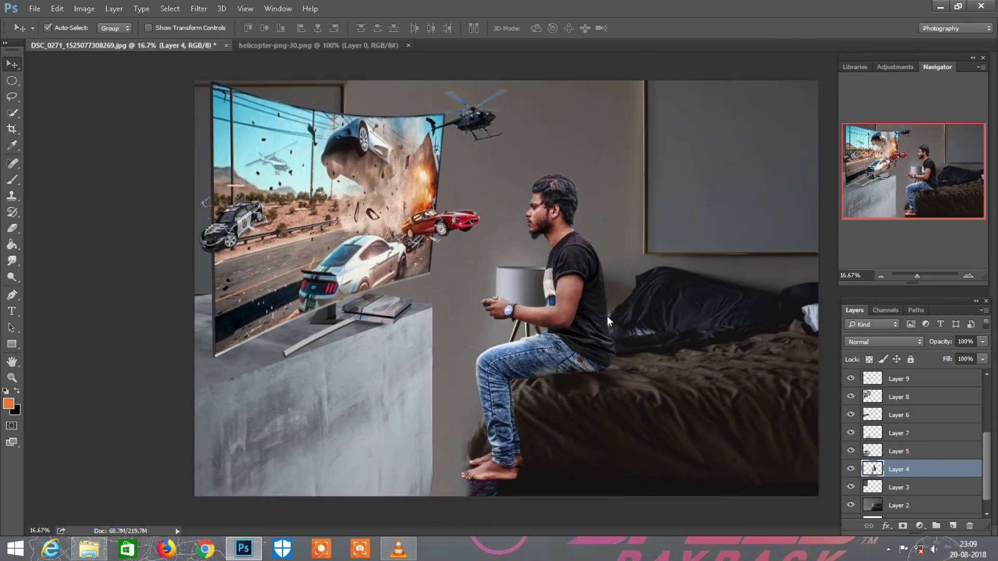
key(ctrl)
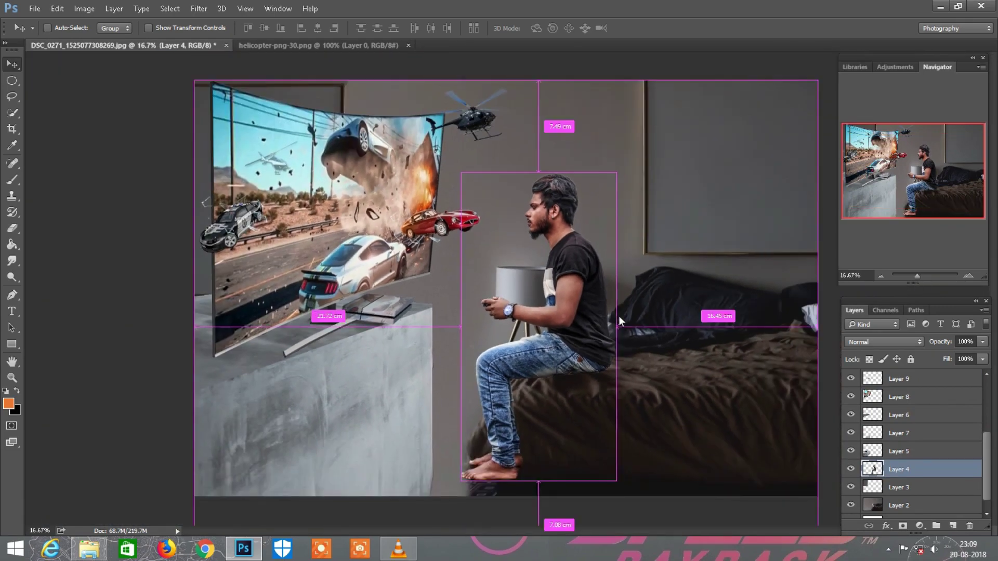
scroll(908, 411, up, 3)
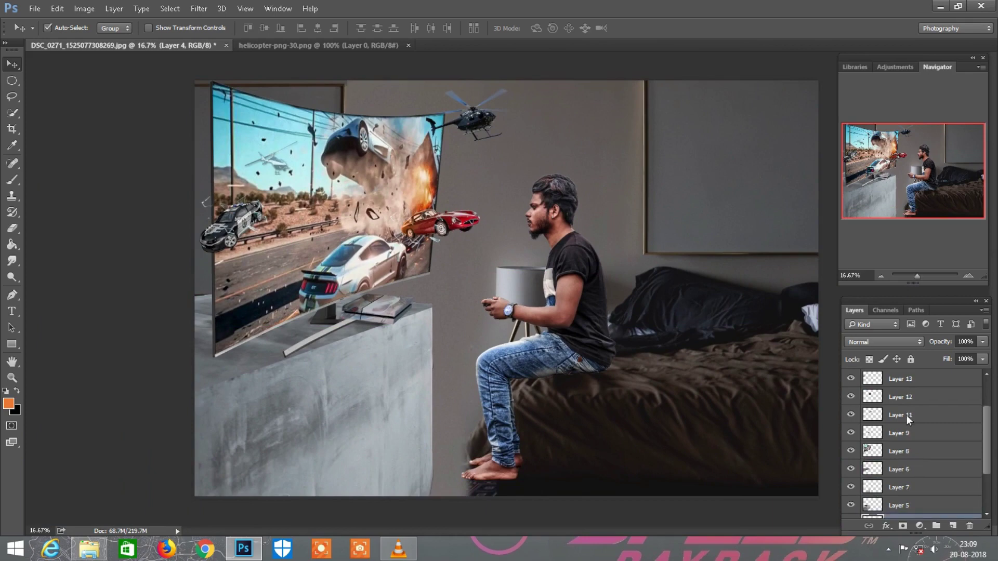
click(906, 416)
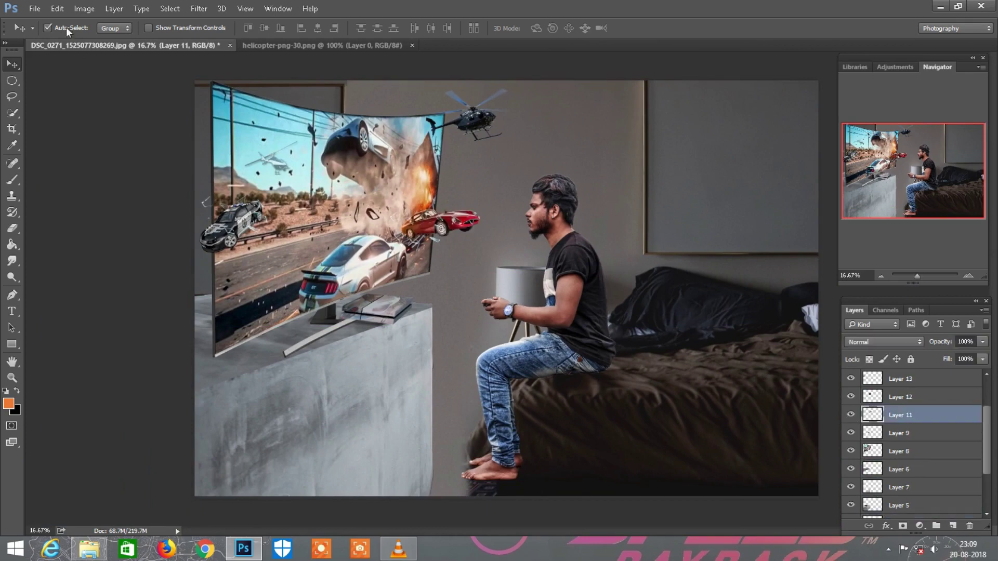
Scale the red car down to 77% and nudge it into place
click(57, 8)
click(78, 250)
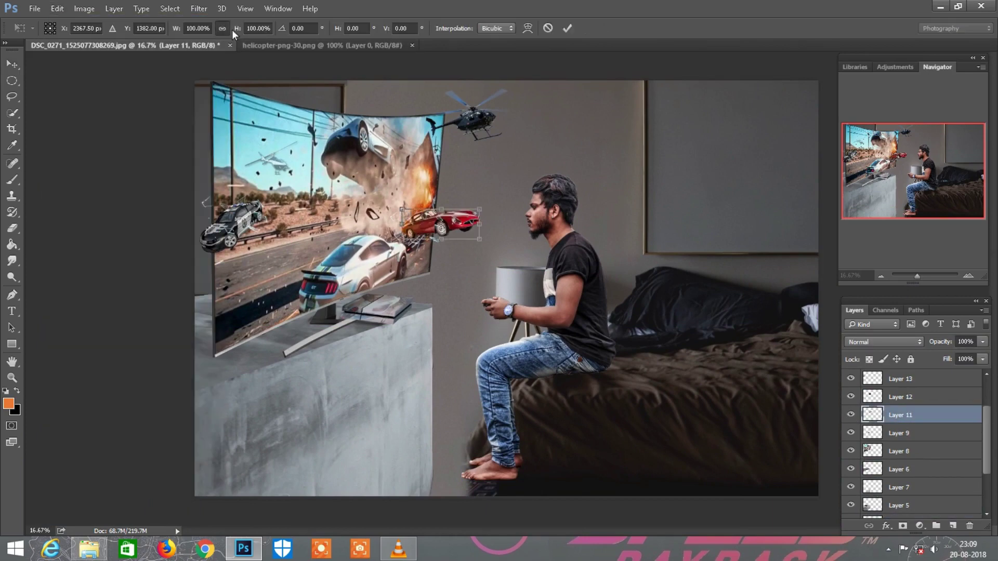
drag(232, 30, 223, 30)
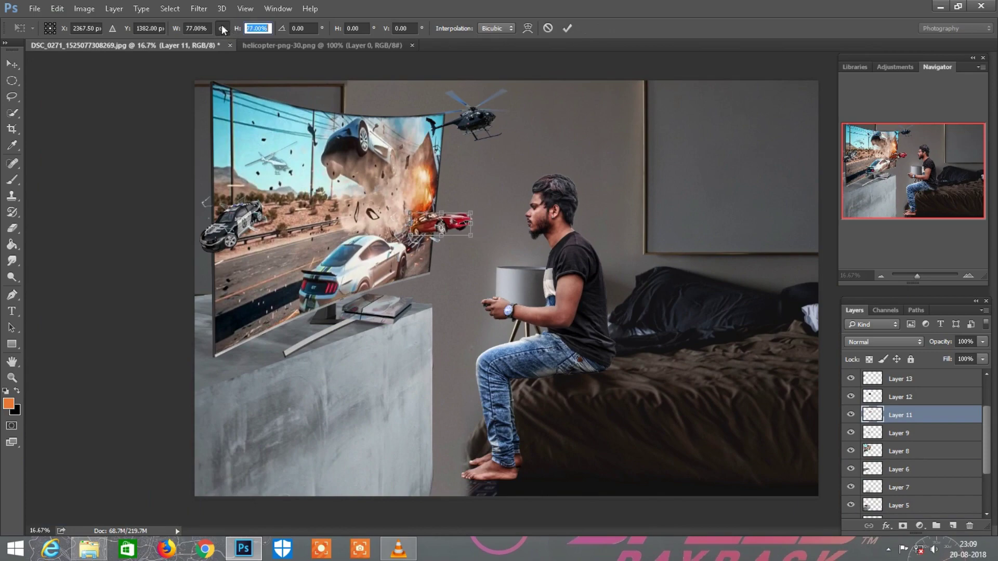
click(566, 28)
key(ctrl+plus)
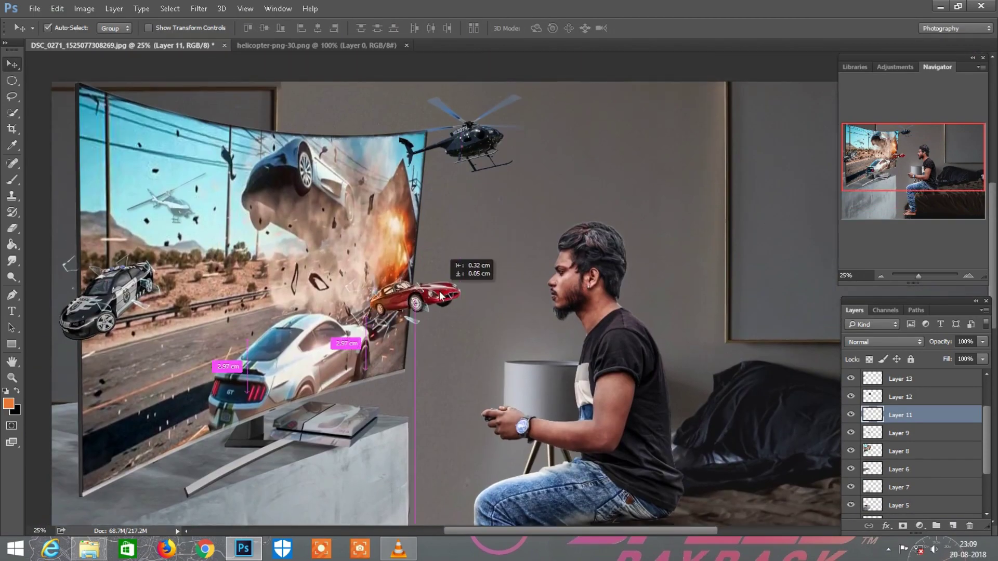
drag(483, 269, 478, 273)
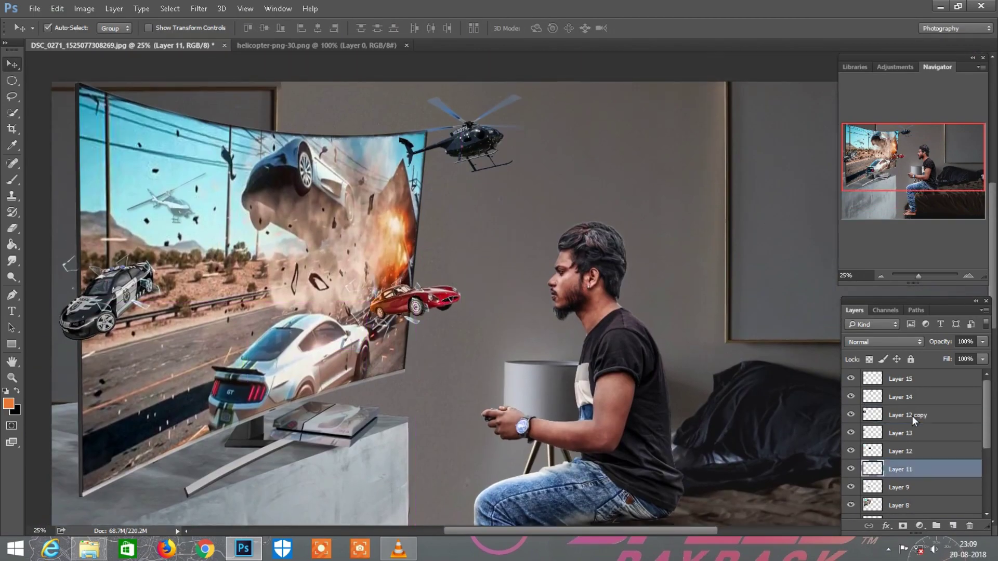
Scale the black helicopter on Layer 14 down to about 91%
click(900, 398)
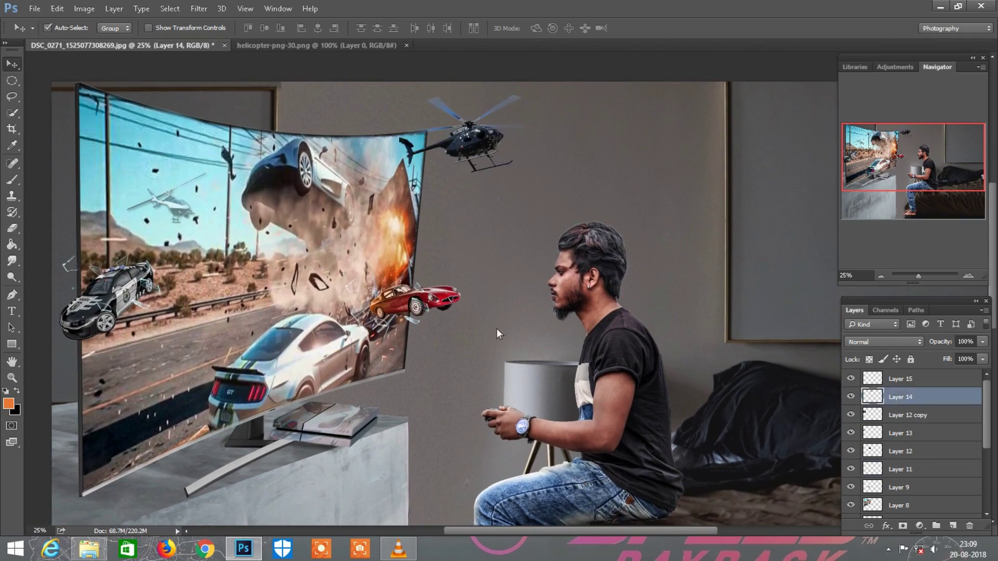
key(ctrl+t)
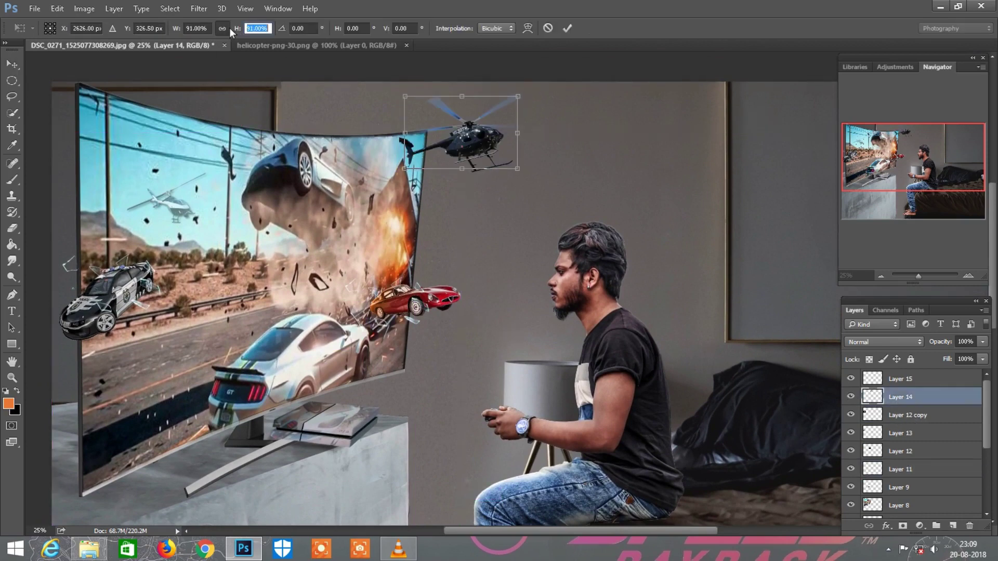
click(568, 28)
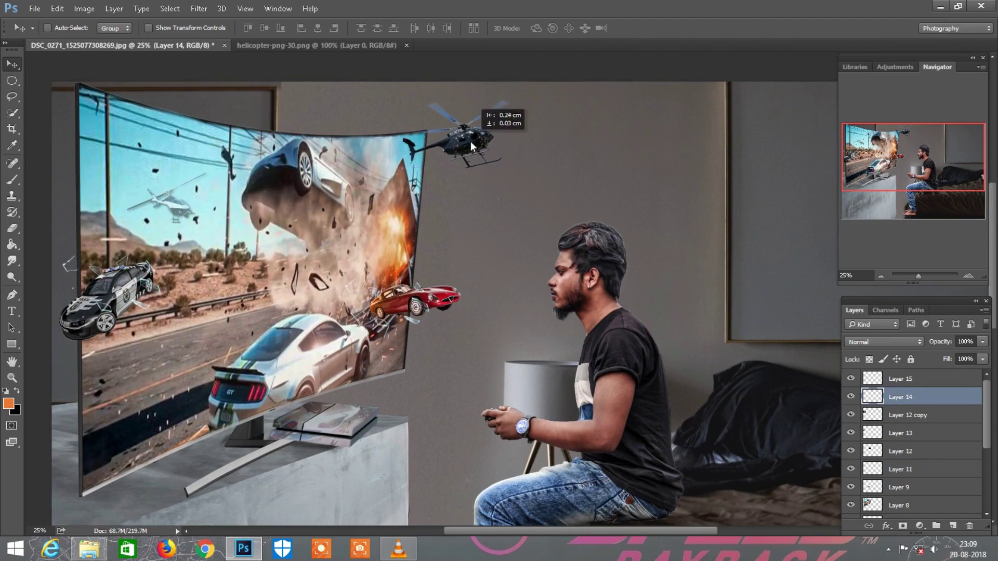
key(ctrl+minus)
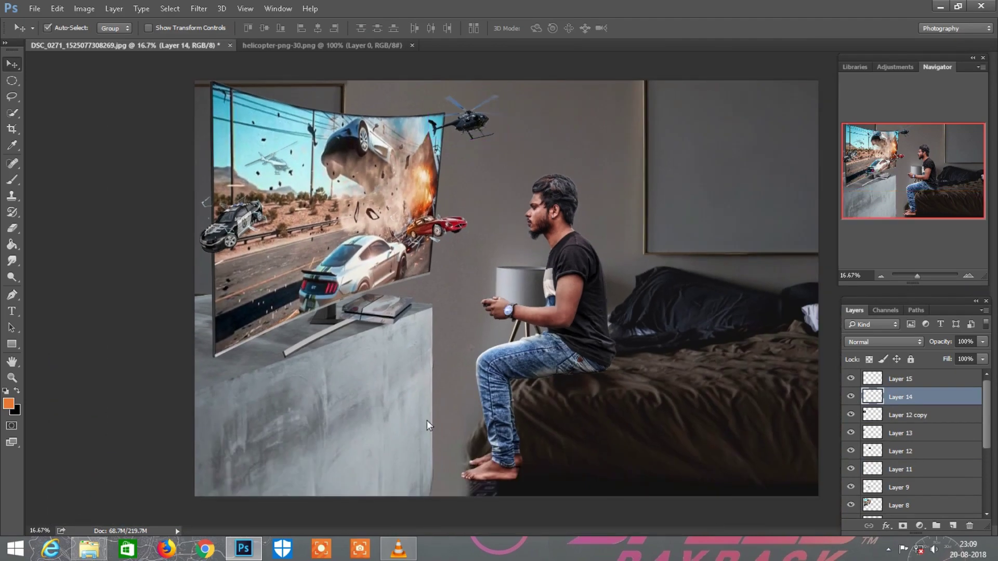
Zoom and scroll the view onto the seated man and the bed
key(ctrl+plus)
scroll(600, 363, down, 2)
scroll(601, 362, right, 2)
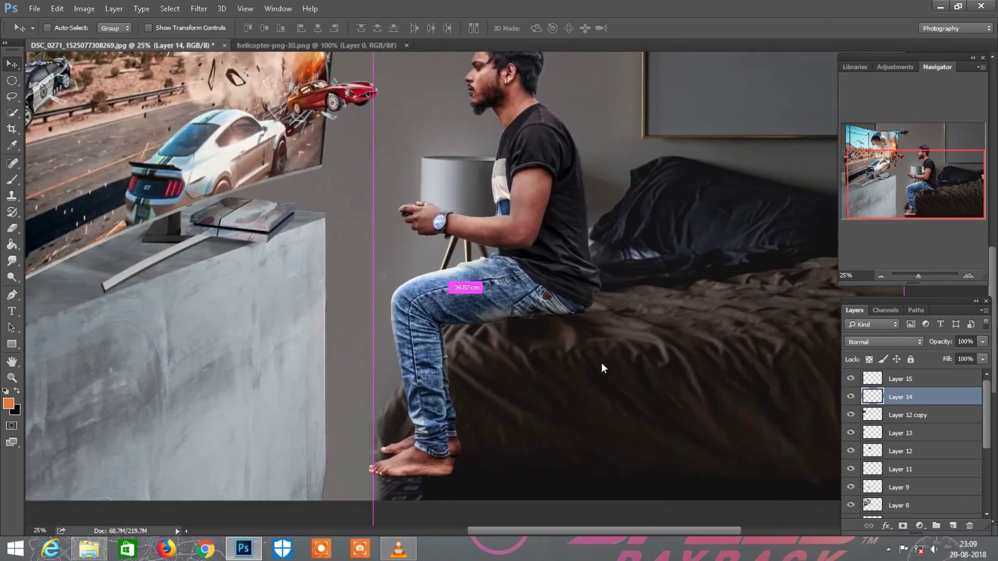
scroll(601, 362, right, 1)
scroll(590, 329, right, 1)
scroll(588, 331, down, 2)
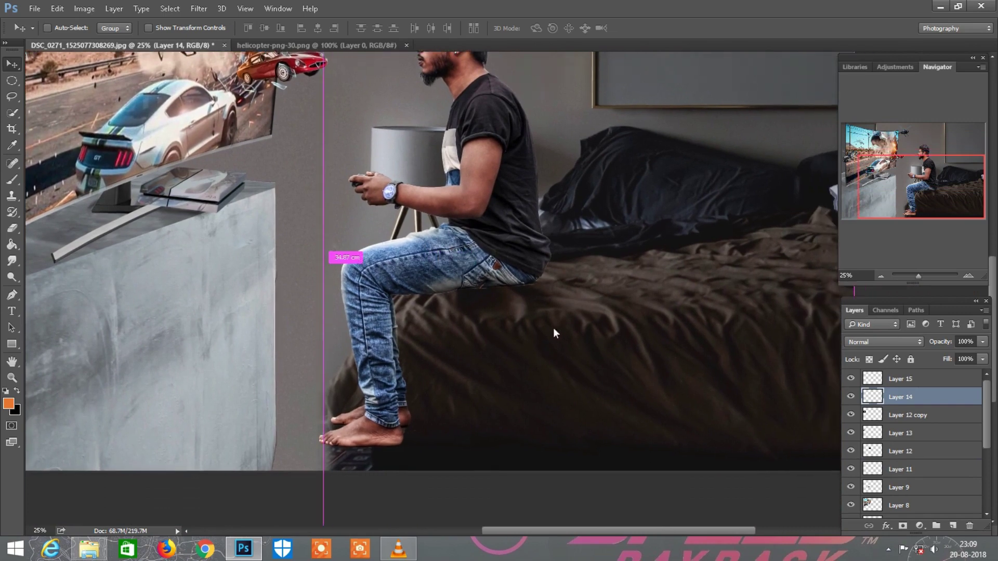
scroll(897, 467, down, 2)
scroll(897, 483, down, 1)
Add a layer mask to Layer 4 and lower its Fill to see the bed through him
click(901, 452)
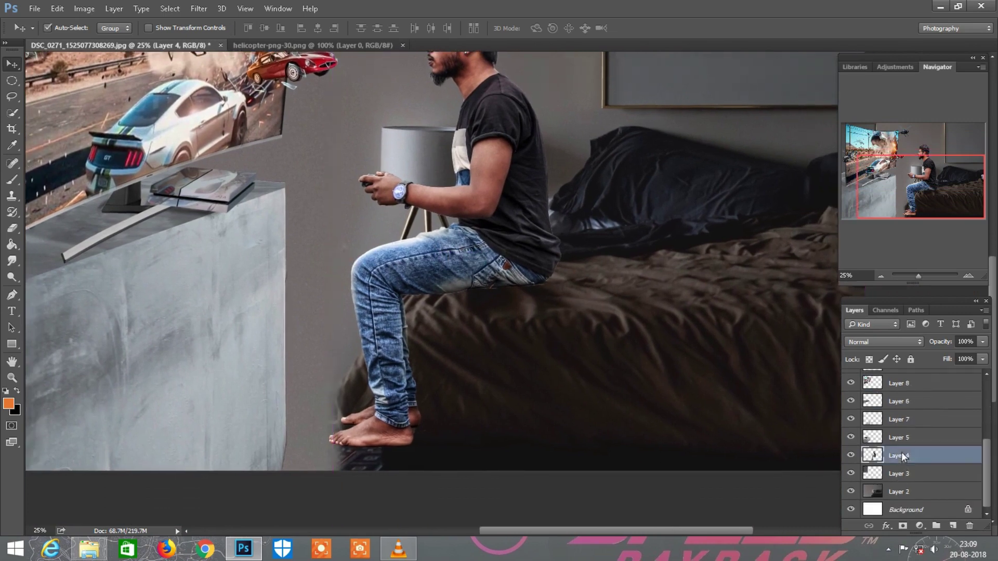
click(903, 526)
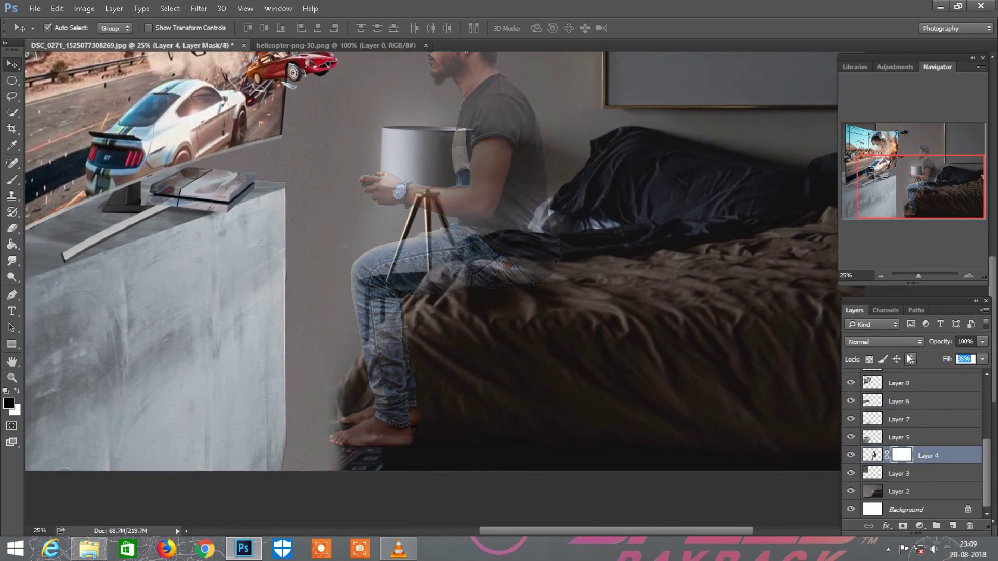
drag(947, 356, 898, 353)
key(b)
key(ctrl+plus)
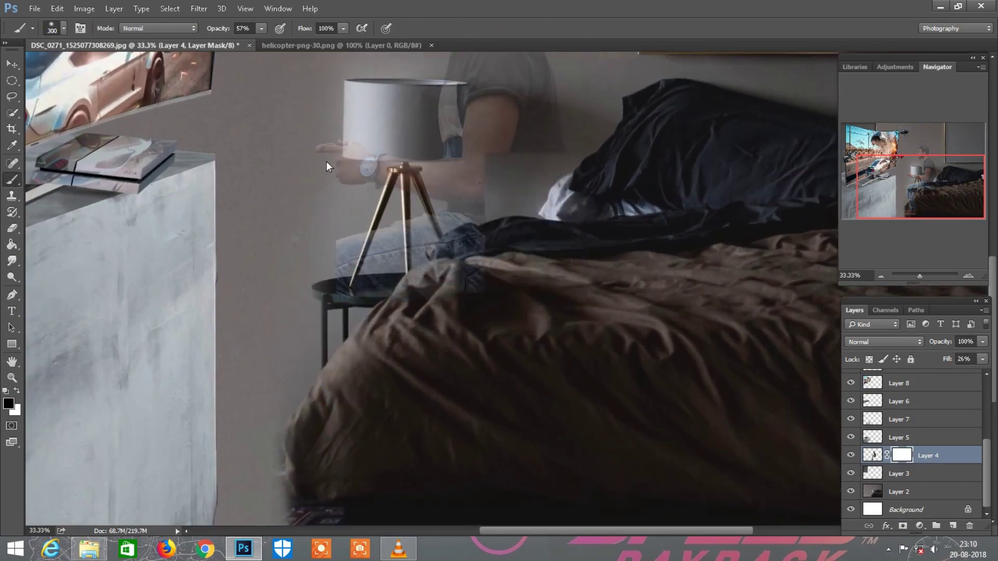
scroll(464, 273, down, 2)
Paint black on the mask with a smaller brush to hide the man's lower legs behind the duvet
key(bracketleft)
key(bracketleft)
key(bracketleft)
key(ctrl+plus)
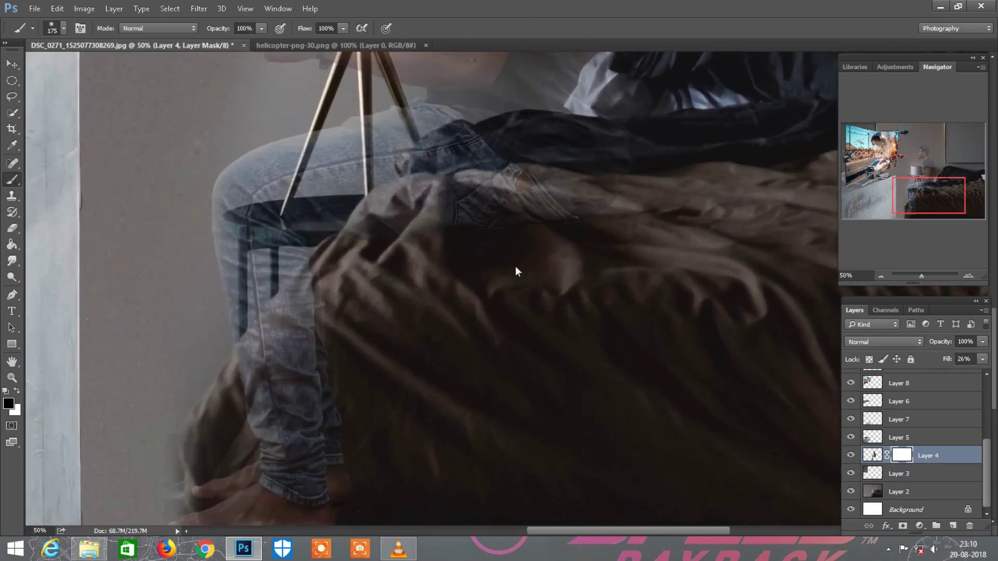
scroll(516, 266, down, 3)
mouse_move(322, 354)
mouse_down()
mouse_move(234, 460)
mouse_move(207, 422)
mouse_move(278, 263)
mouse_up()
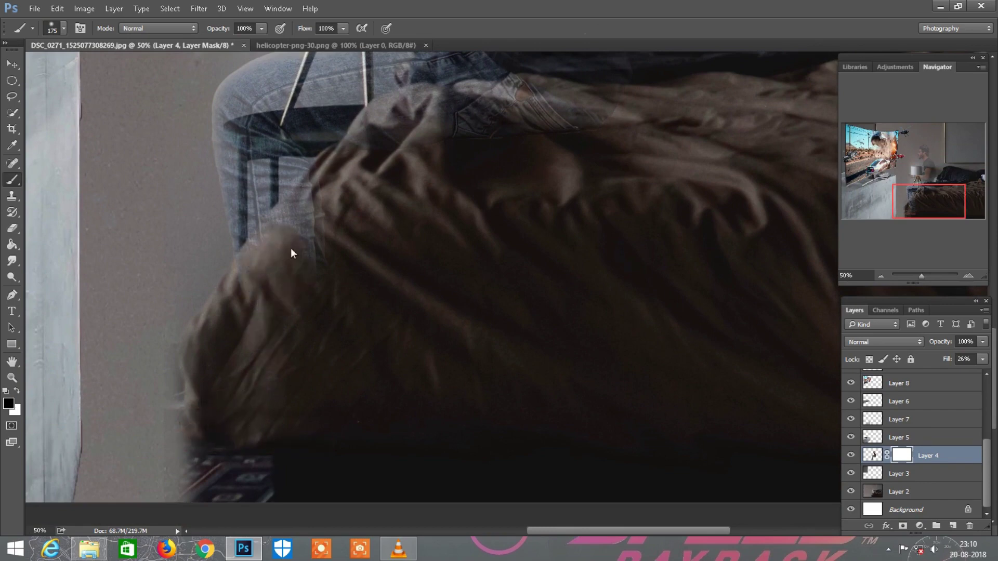
scroll(444, 249, up, 3)
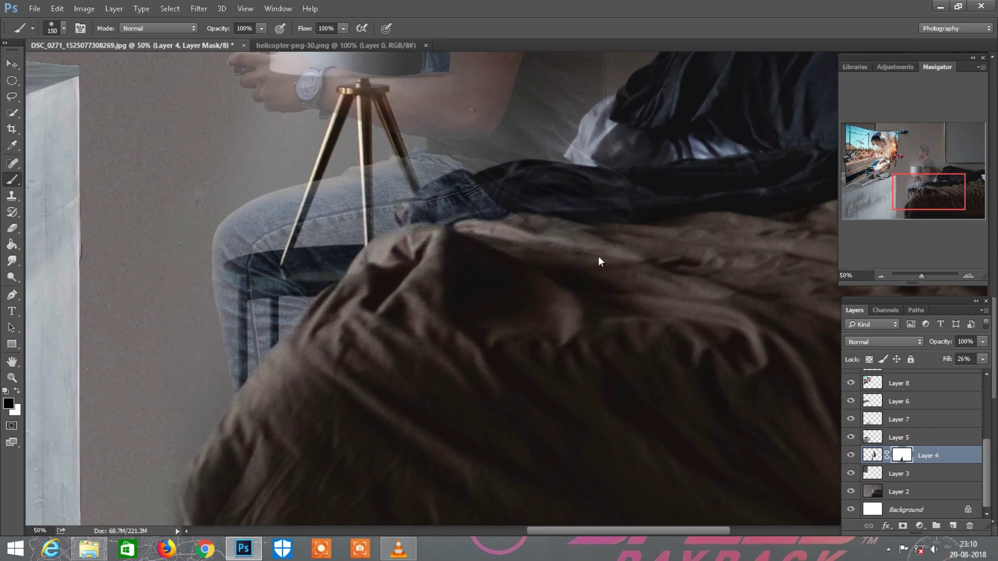
key(ctrl+minus)
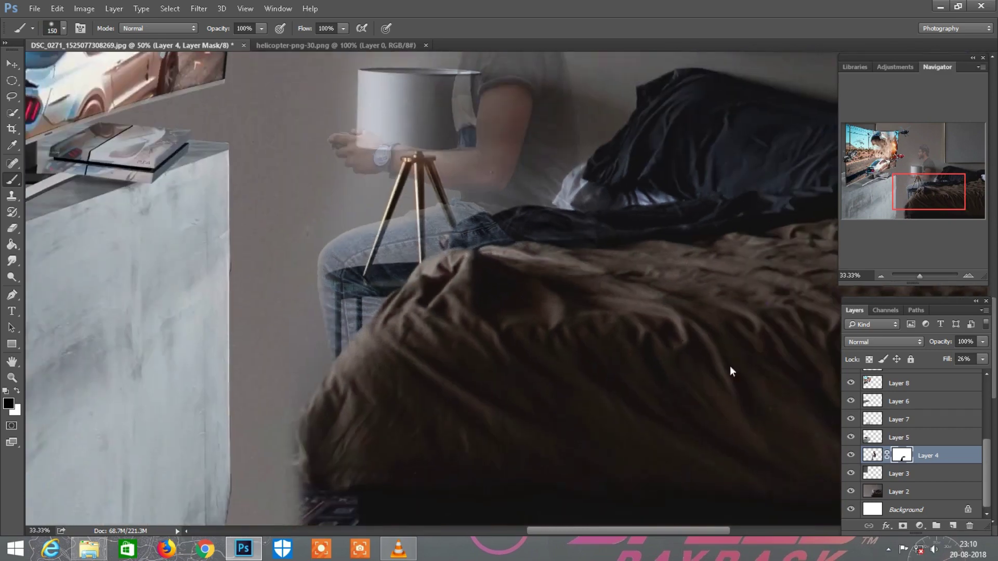
key(ctrl+minus)
Restore Layer 4's Fill to 100%
drag(945, 359, 972, 359)
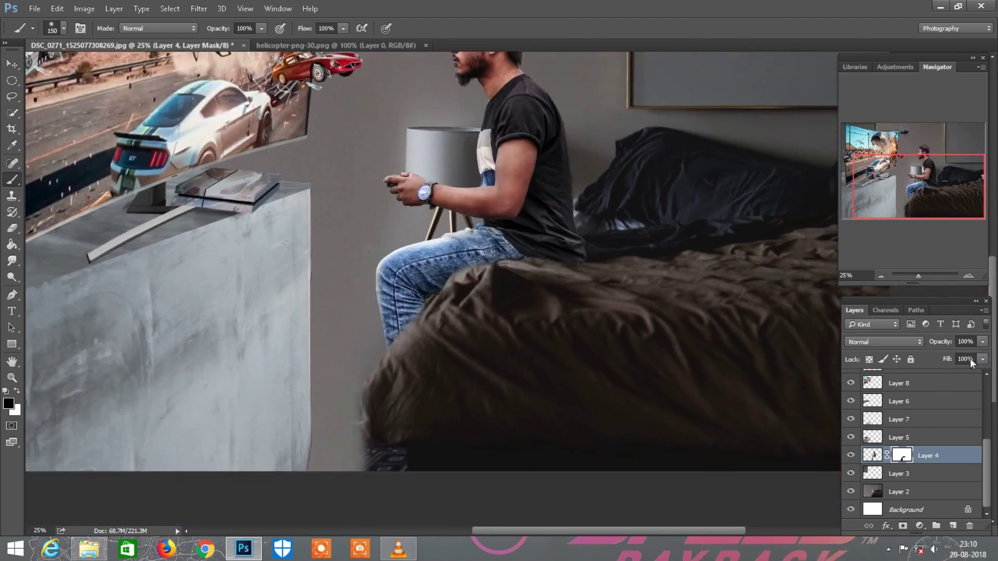
key(ctrl+minus)
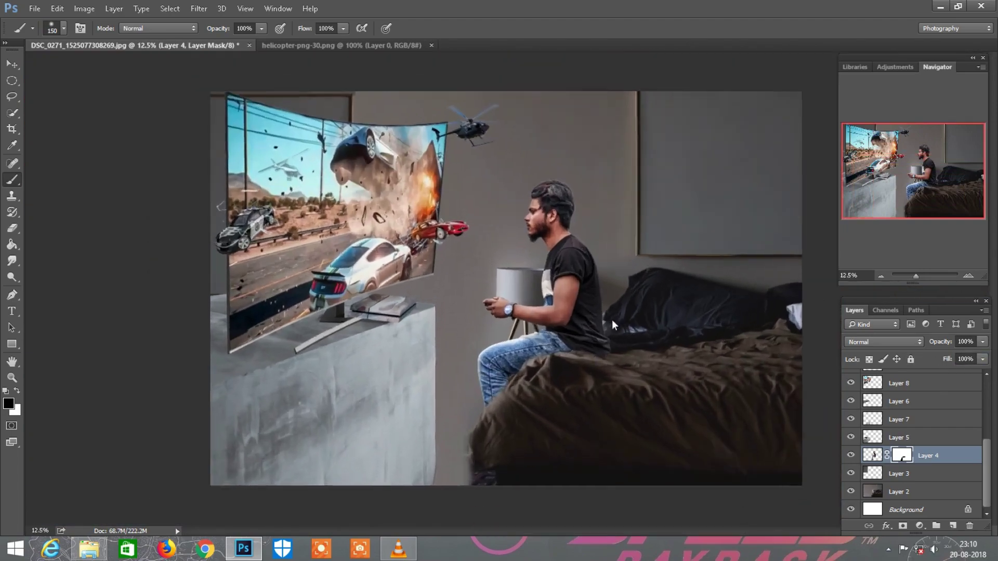
key(ctrl+plus)
scroll(668, 329, down, 1)
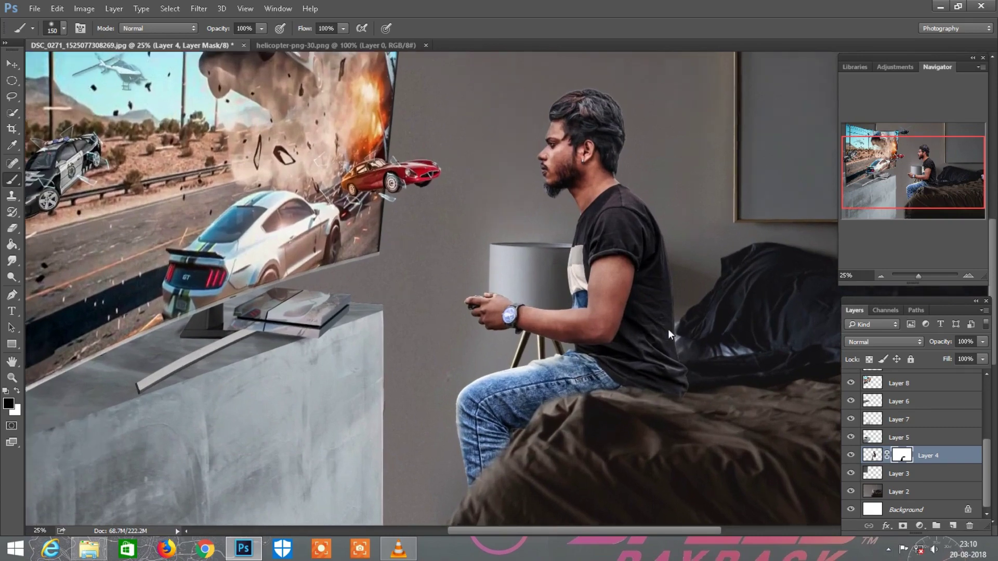
key(ctrl+plus)
scroll(580, 370, down, 3)
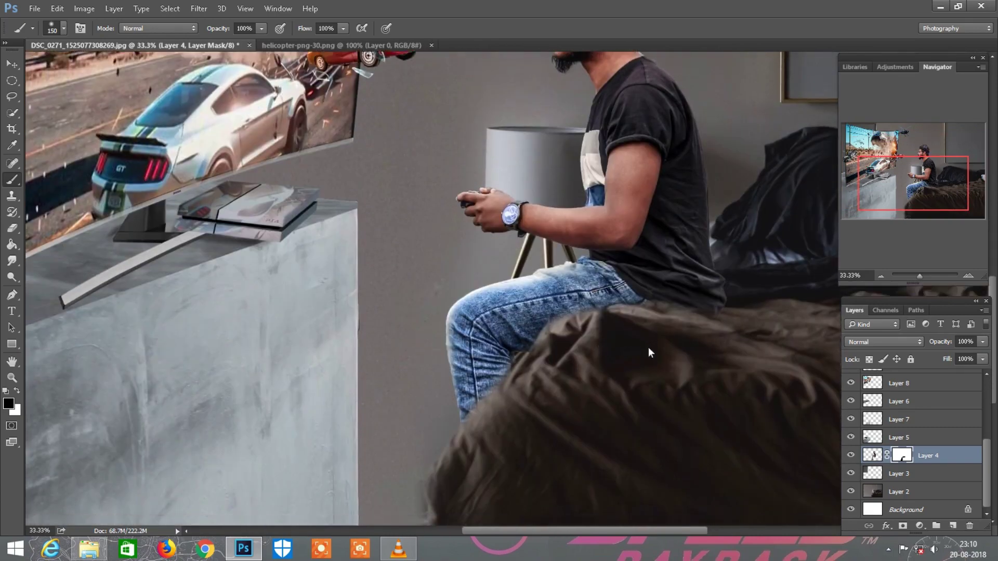
scroll(647, 347, right, 3)
Touch up the mask with a small white brush along the jeans and duvet edge
click(19, 393)
scroll(553, 201, right, 2)
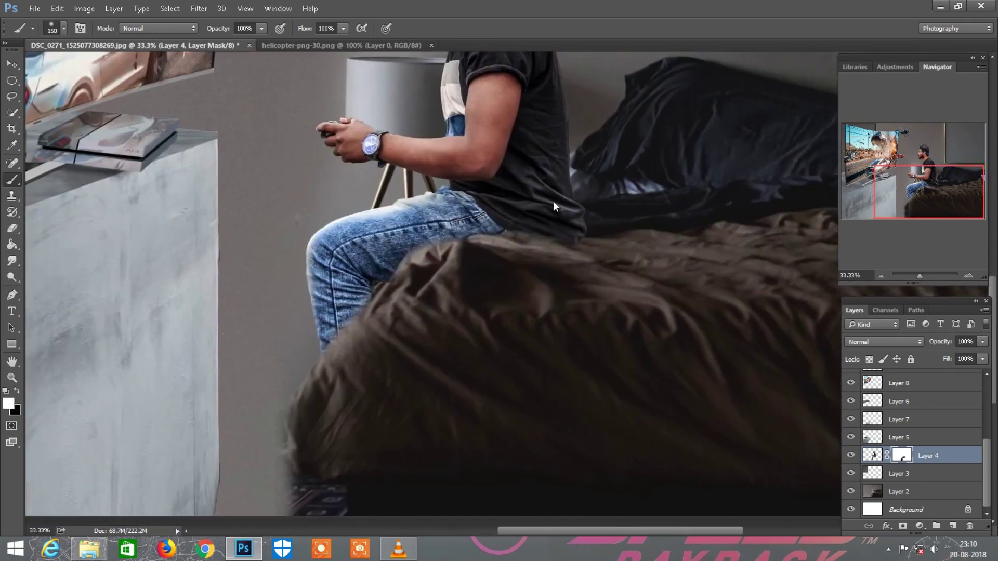
key(ctrl+plus)
key(bracketleft)
key(bracketleft)
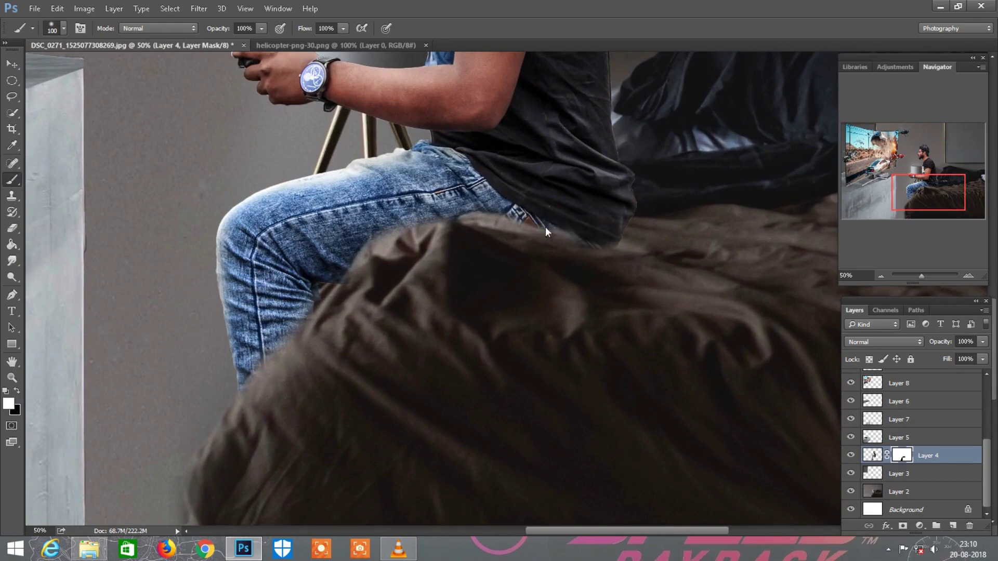
key(ctrl+minus)
key(ctrl+minus)
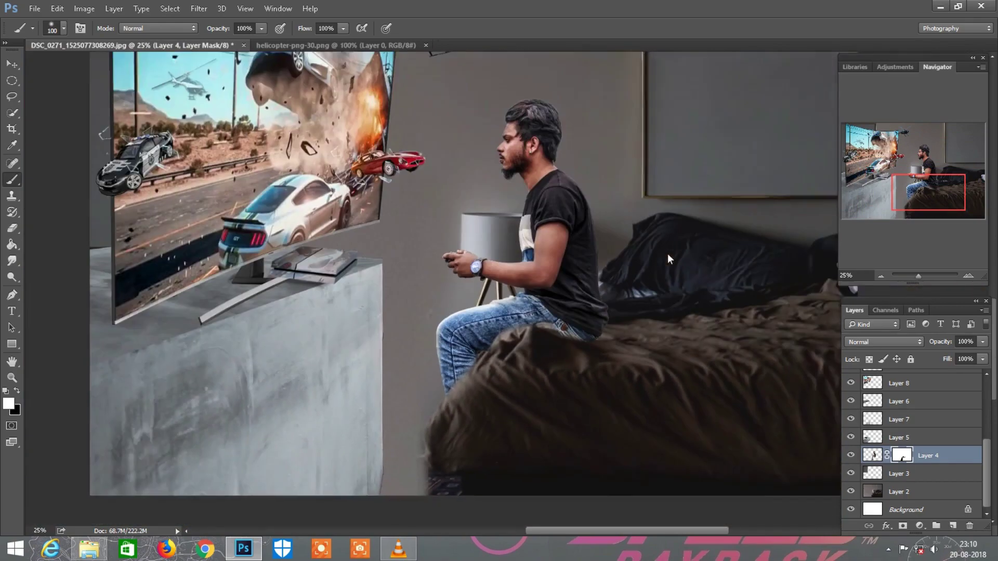
key(ctrl+minus)
key(ctrl+plus)
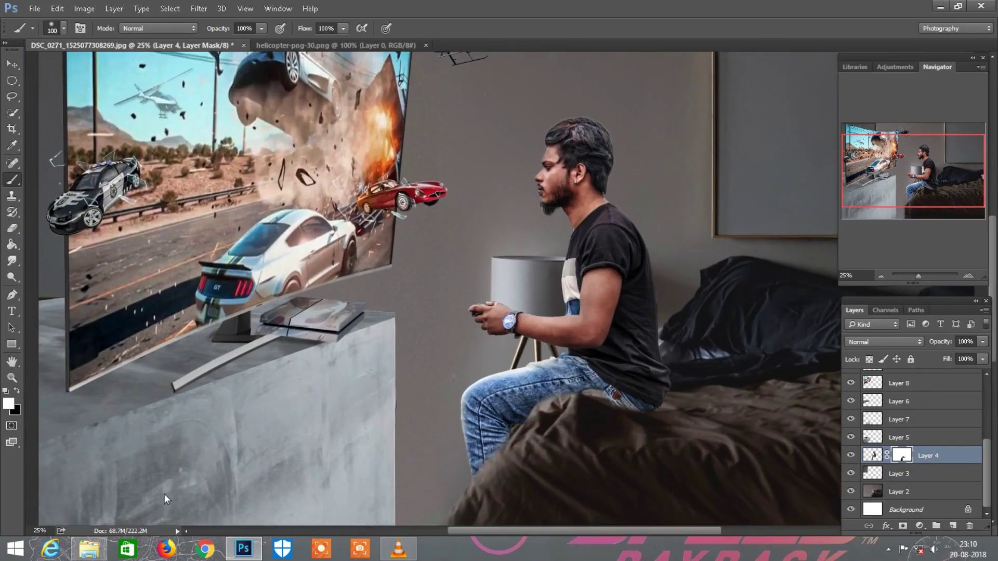
click(89, 549)
Open the PSVR image, apply Camera Raw (Highlights -100, Clarity +46, Exposure +1.30, Shadows +13), and select the headband
mouse_move(141, 104)
mouse_down()
mouse_move(510, 63)
mouse_move(516, 42)
mouse_up()
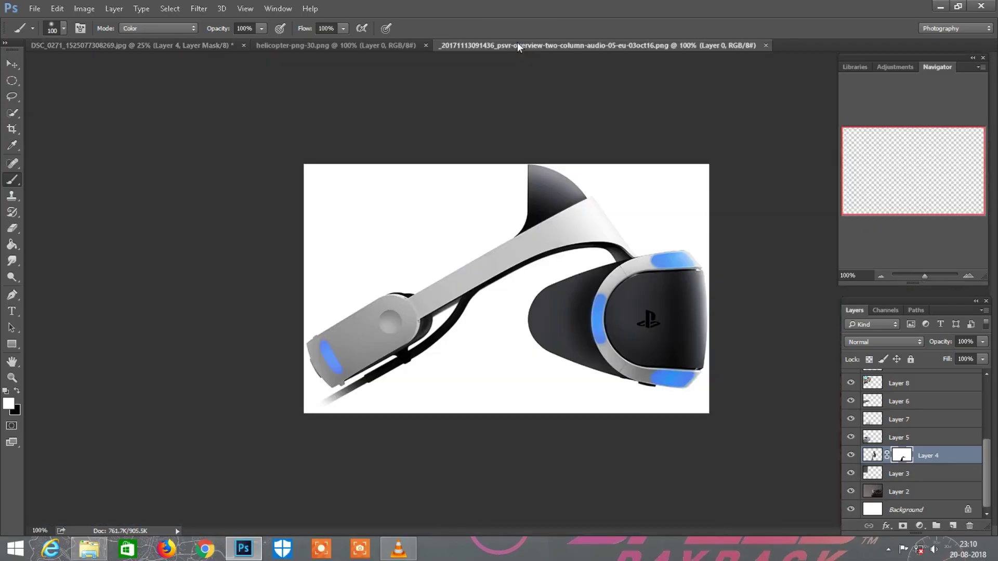
click(198, 8)
click(234, 80)
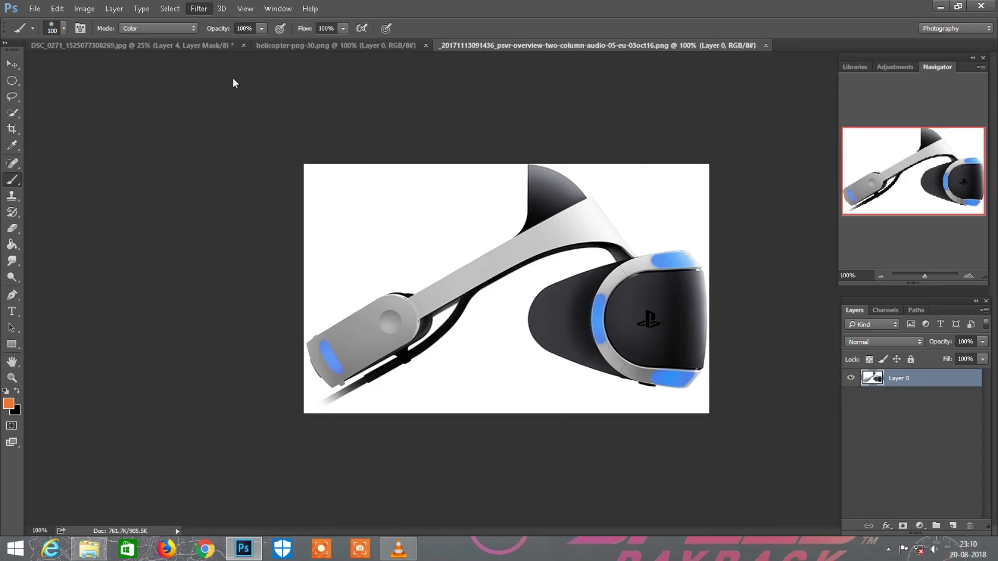
drag(730, 294, 618, 301)
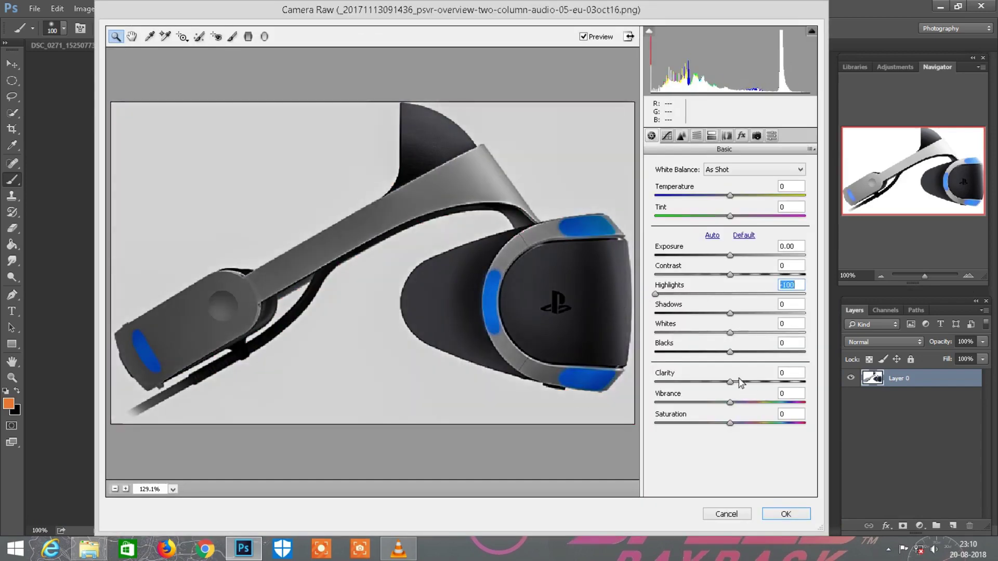
drag(730, 381, 764, 382)
drag(731, 256, 749, 255)
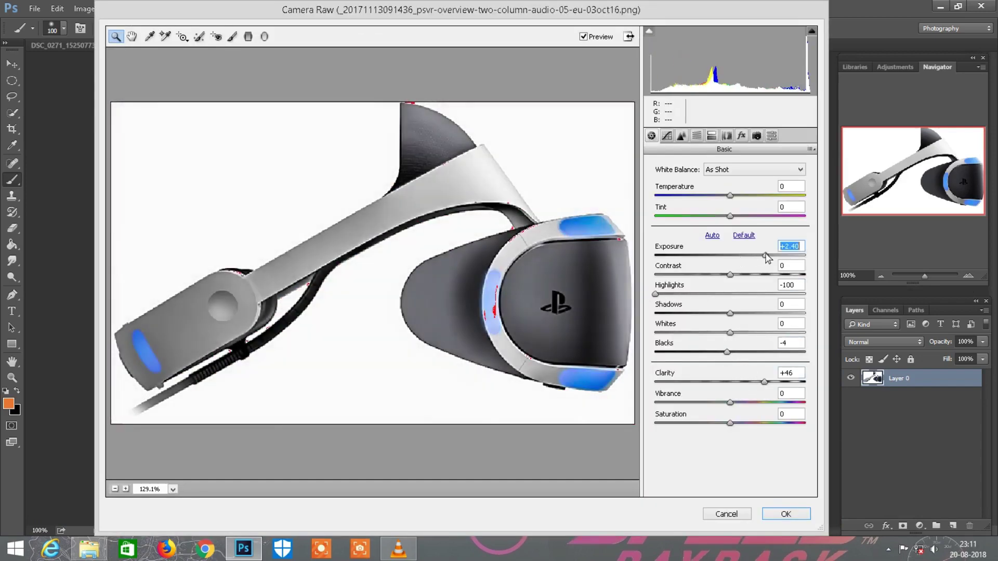
drag(730, 313, 739, 313)
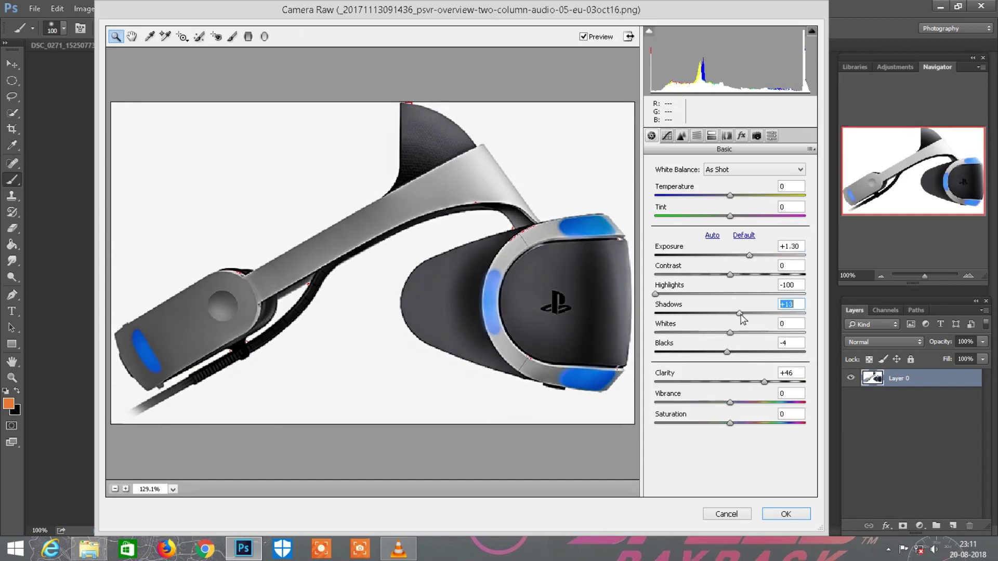
click(774, 511)
key(w)
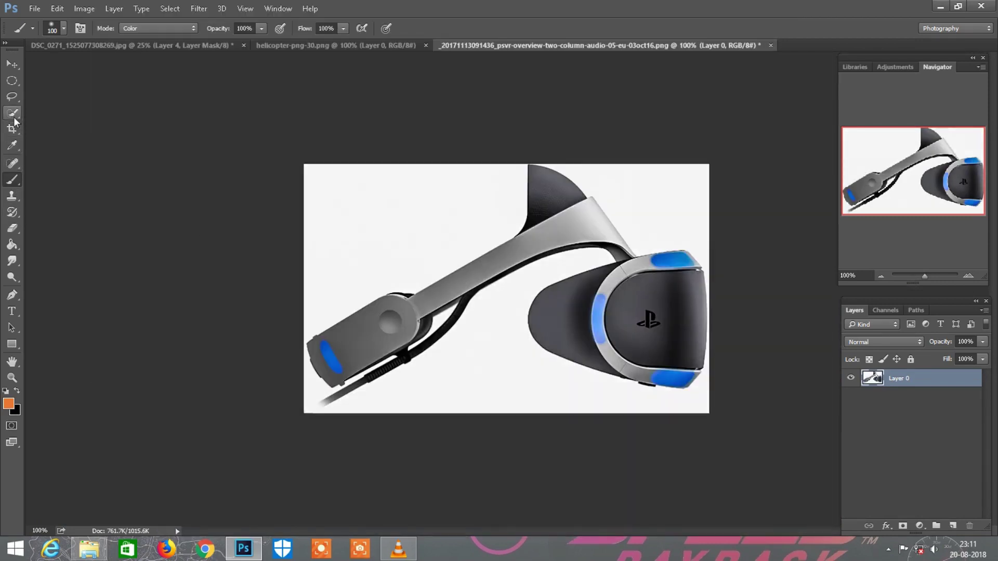
drag(410, 305, 521, 255)
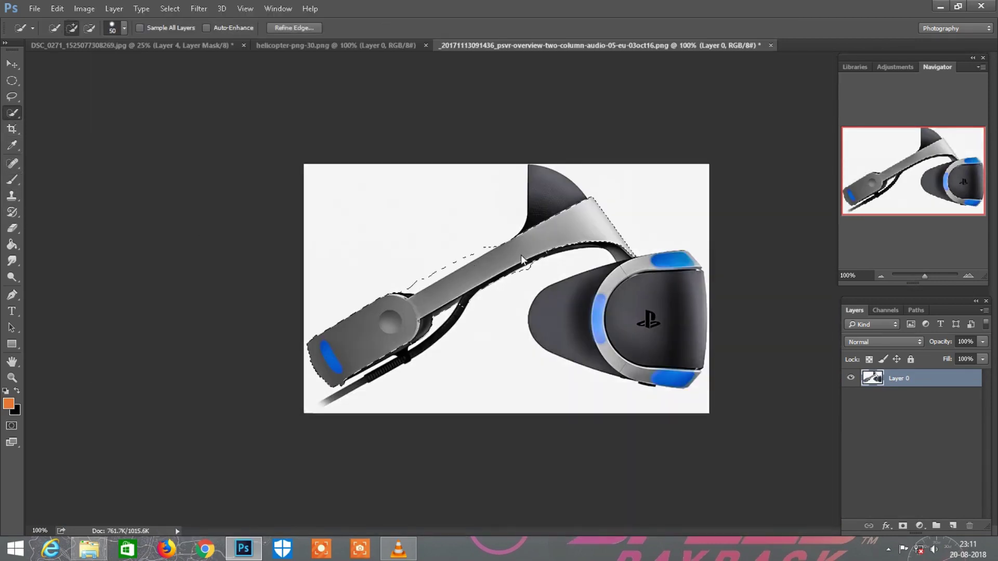
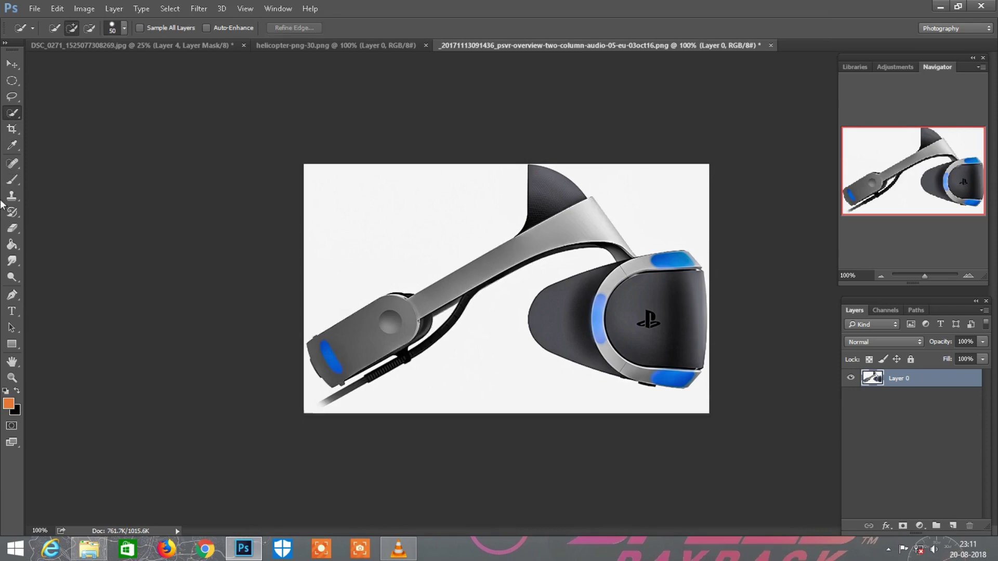
Erase the white background around the VR headset with the Magic Eraser at tolerance 20
drag(12, 227, 53, 254)
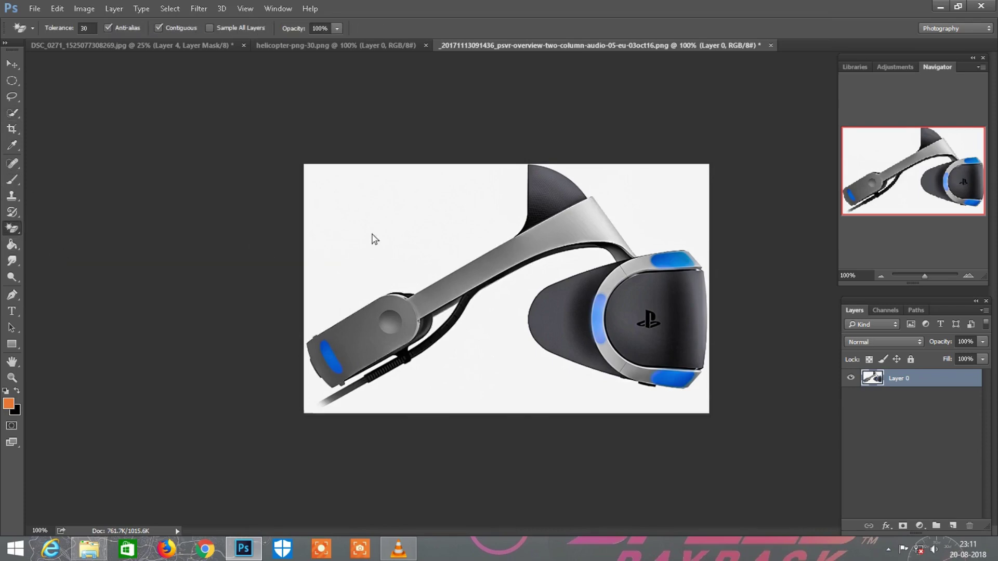
click(403, 220)
key(ctrl+plus)
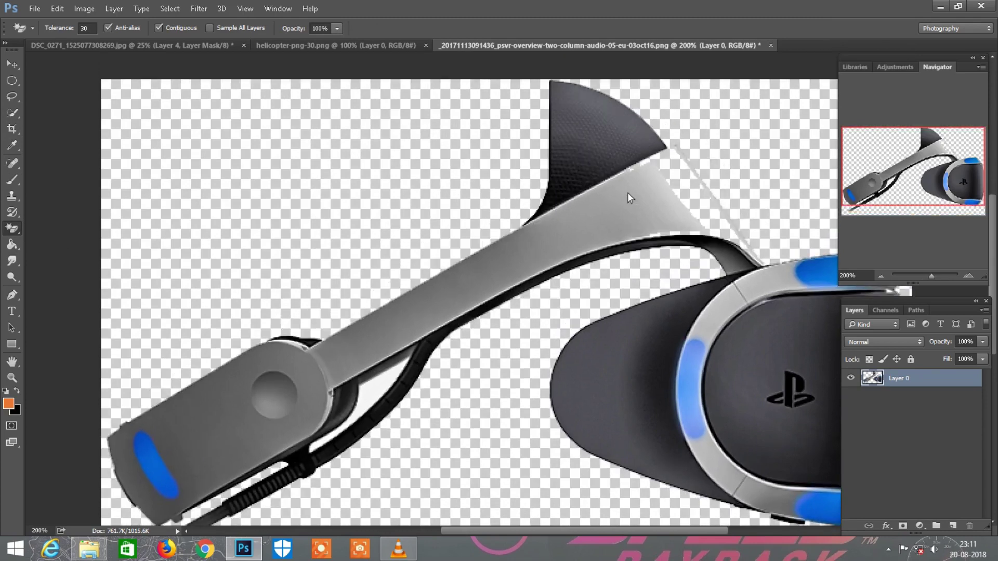
key(ctrl+z)
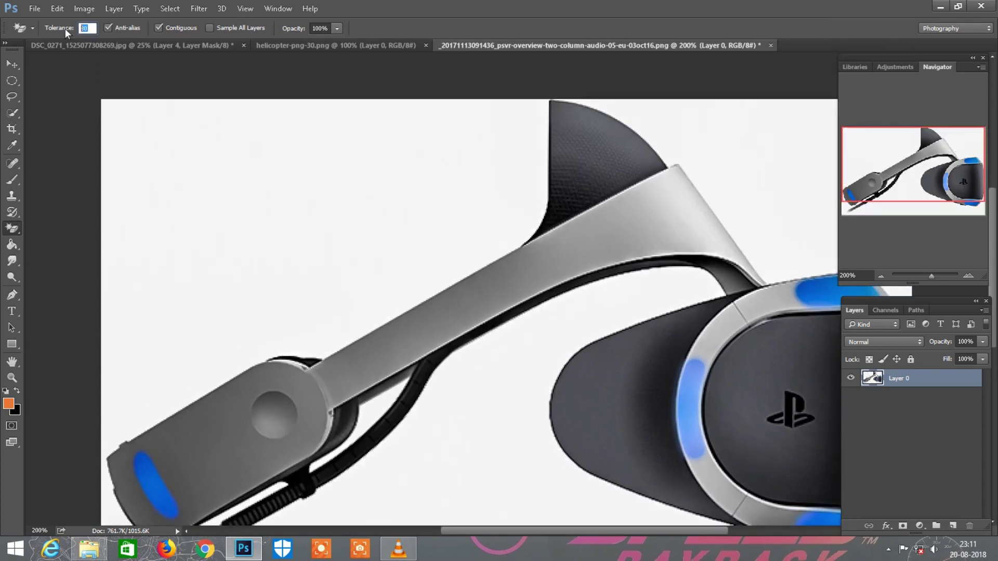
text(20)
click(230, 199)
Drag the cut-out headset onto the bedroom composite as a new layer
scroll(312, 302, down, 2)
scroll(349, 342, down, 1)
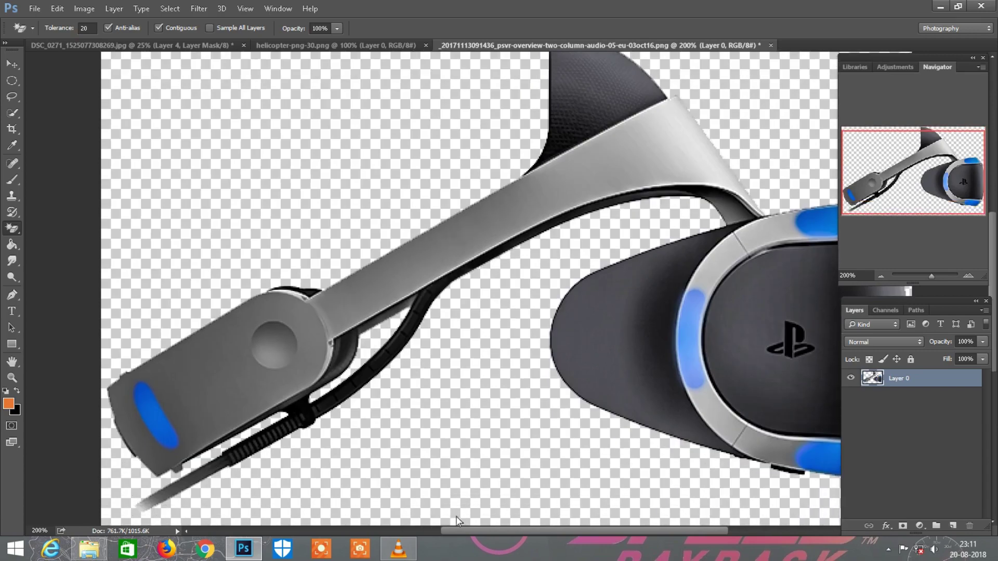
drag(456, 529, 514, 528)
scroll(314, 149, up, 2)
key(v)
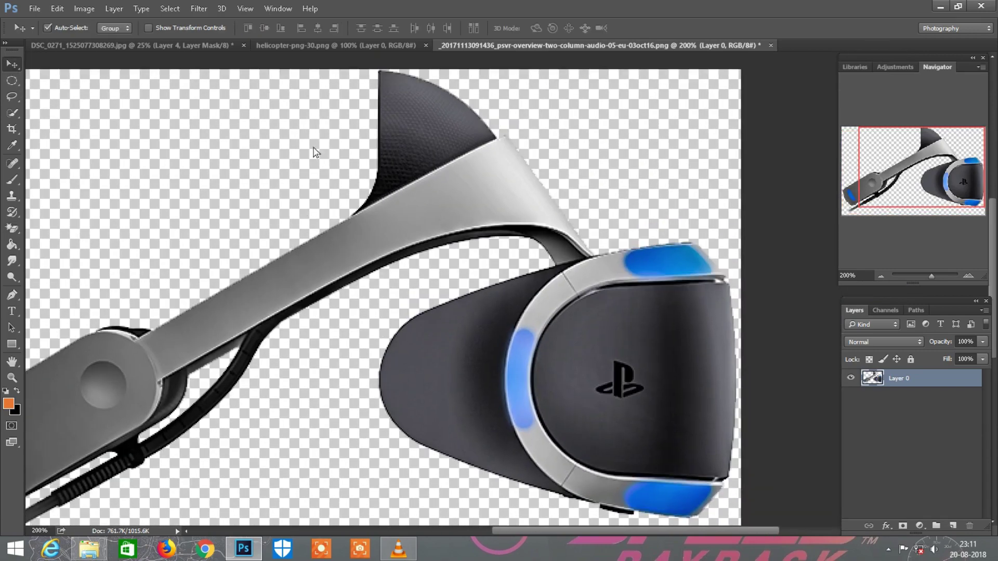
drag(314, 152, 538, 147)
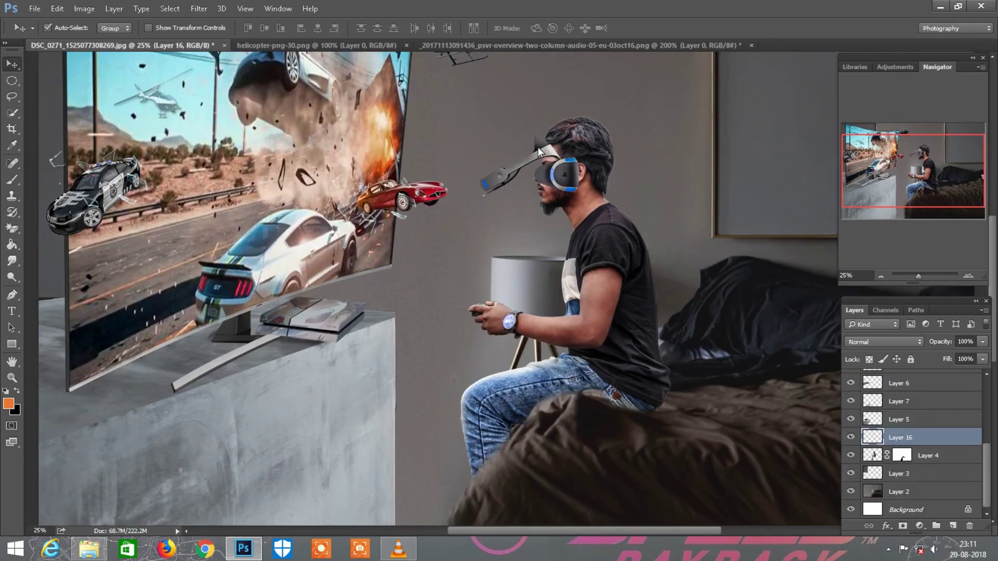
Flip the headset layer horizontally with Free Transform
scroll(539, 144, up, 5)
click(57, 8)
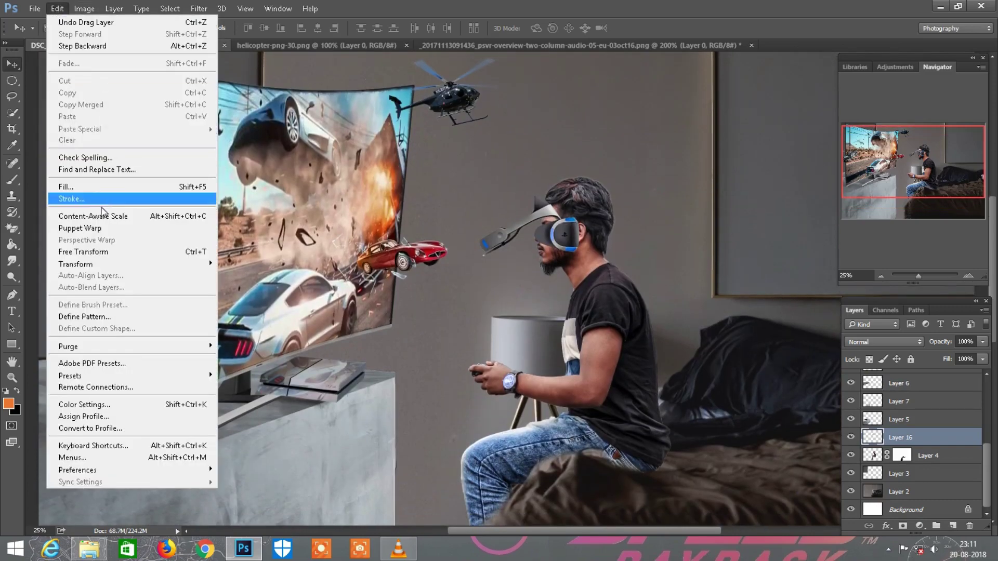
click(83, 251)
right_click(552, 223)
click(577, 411)
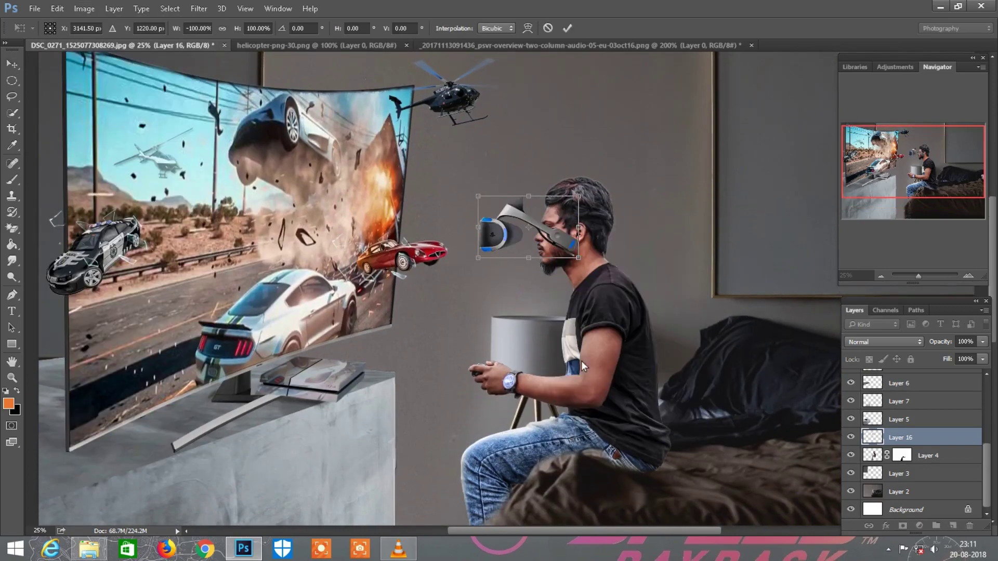
Move and slightly tilt the headset so it sits over the man's head
scroll(569, 238, up, 1)
mouse_move(566, 233)
mouse_down()
mouse_move(515, 328)
mouse_move(563, 316)
mouse_up()
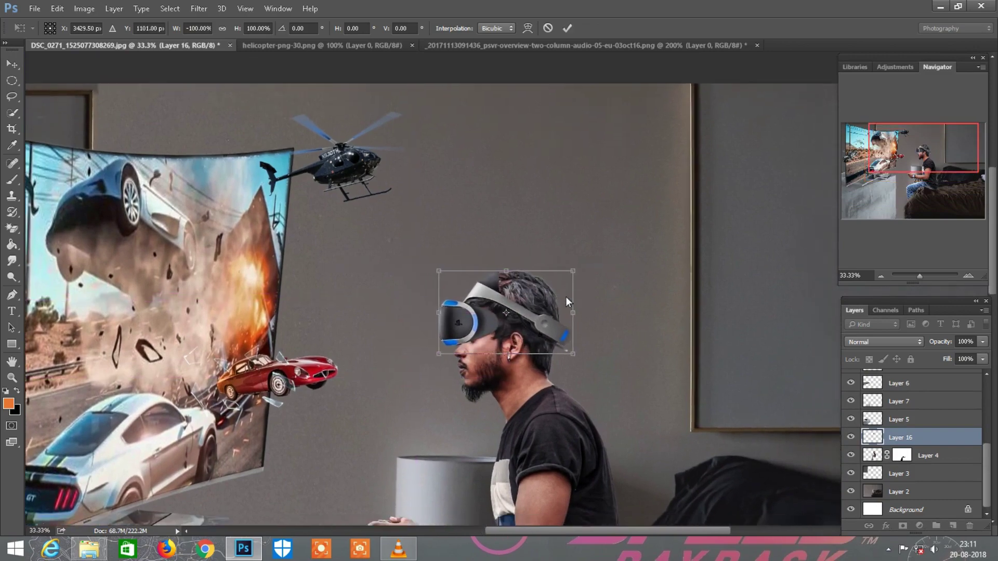
scroll(565, 297, up, 1)
scroll(555, 288, up, 1)
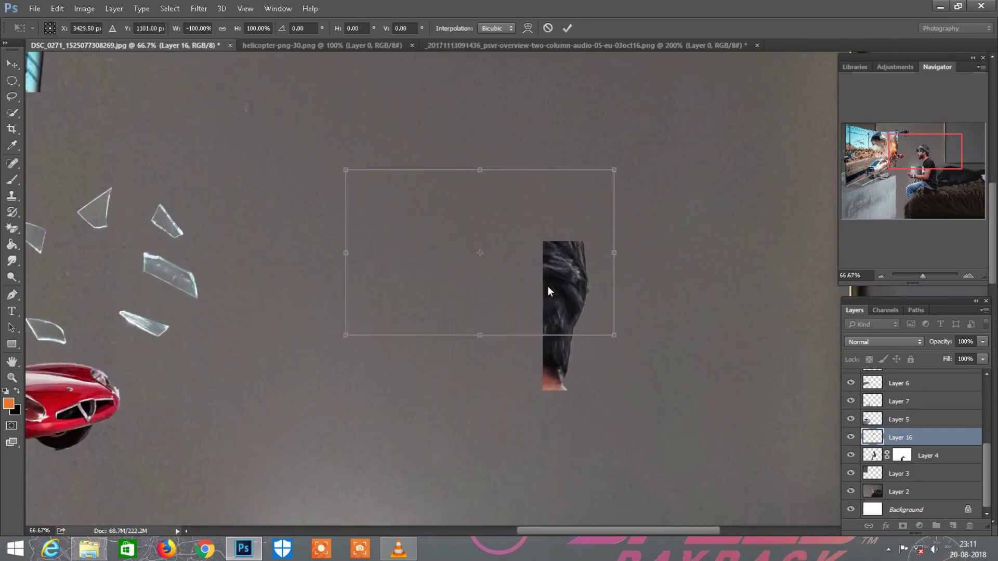
drag(540, 301, 550, 301)
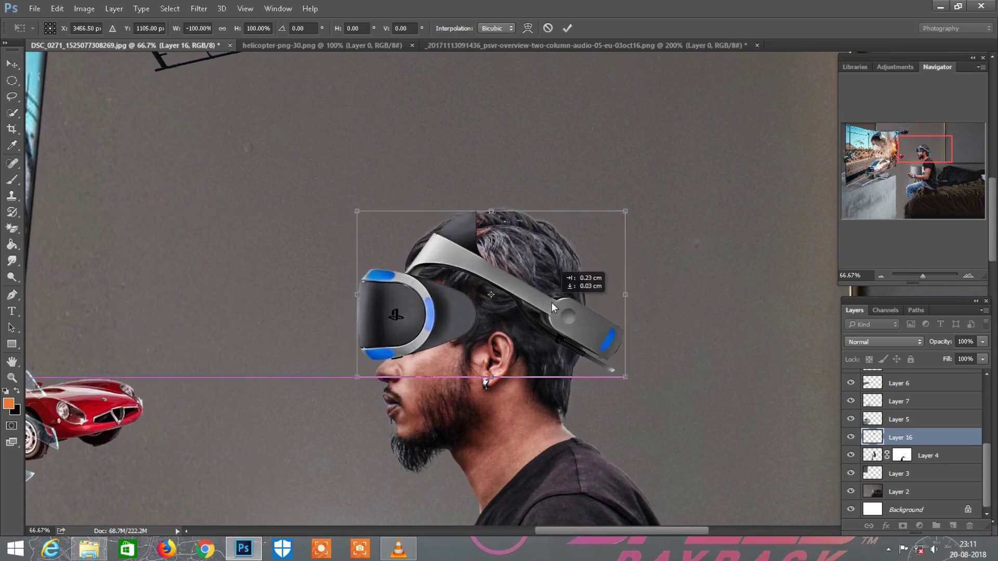
scroll(550, 301, down, 1)
drag(474, 223, 468, 222)
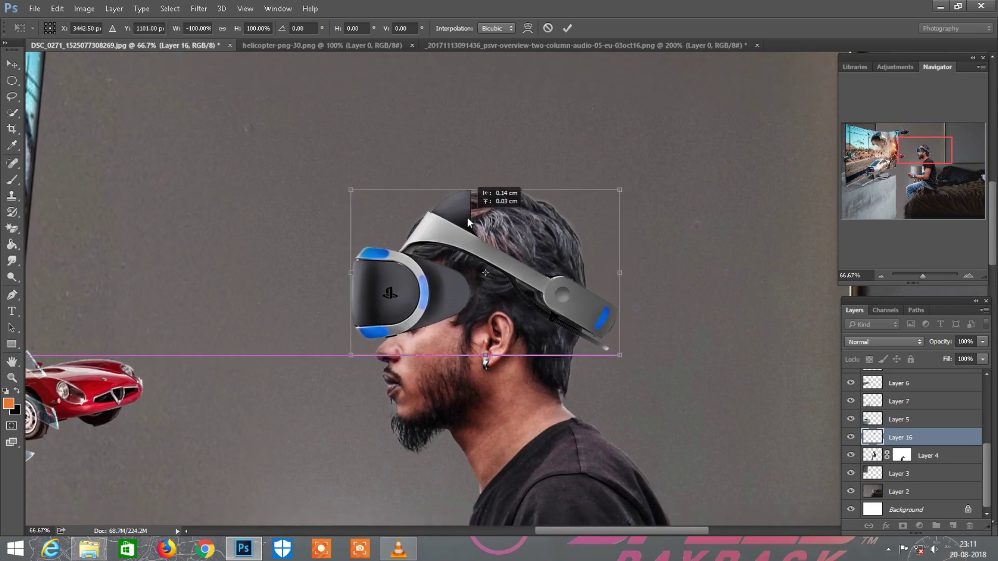
drag(679, 296, 679, 304)
Warp the headset's strap, top band and visor to hug the man's head, then commit
right_click(525, 267)
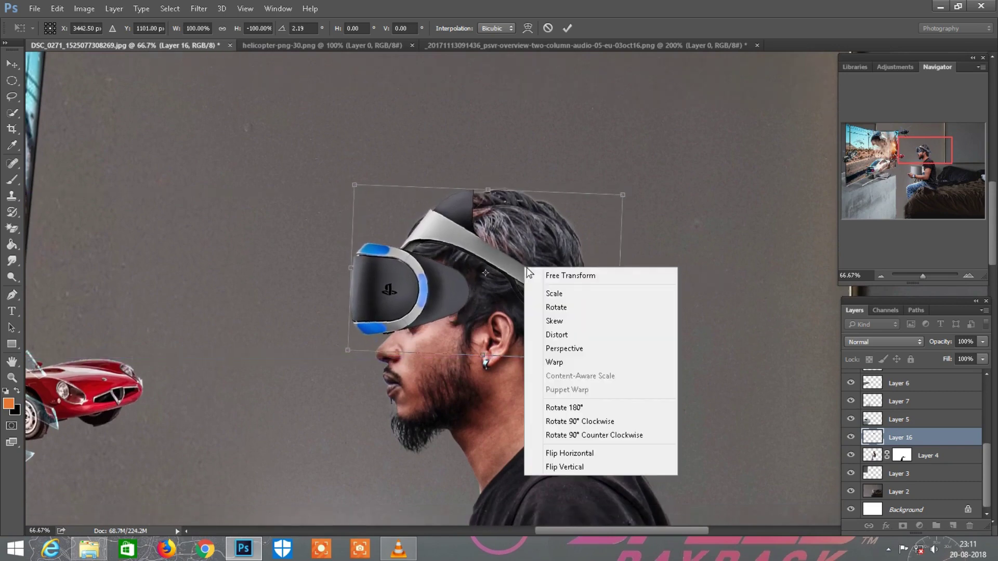
click(566, 366)
drag(591, 333, 582, 326)
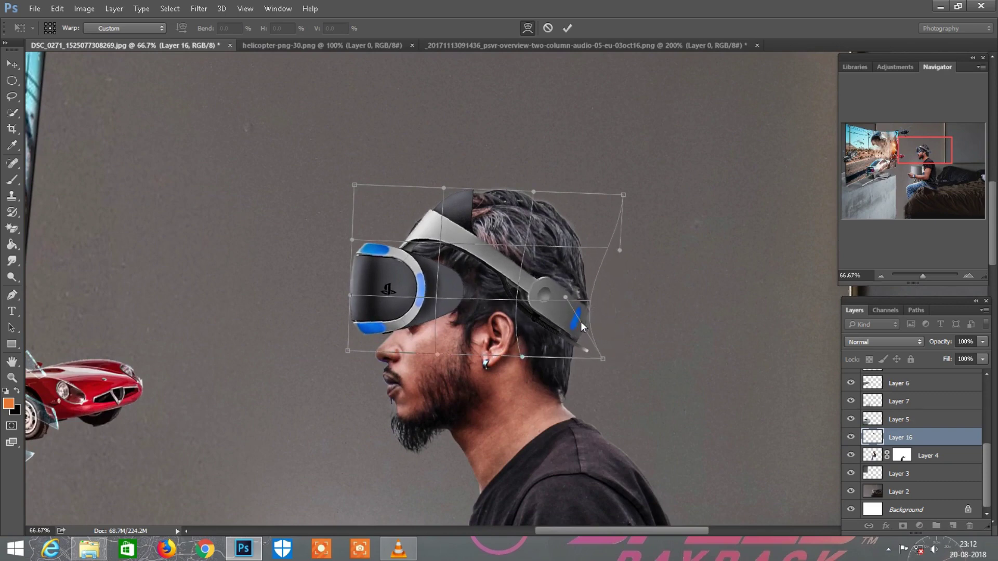
drag(388, 316, 392, 325)
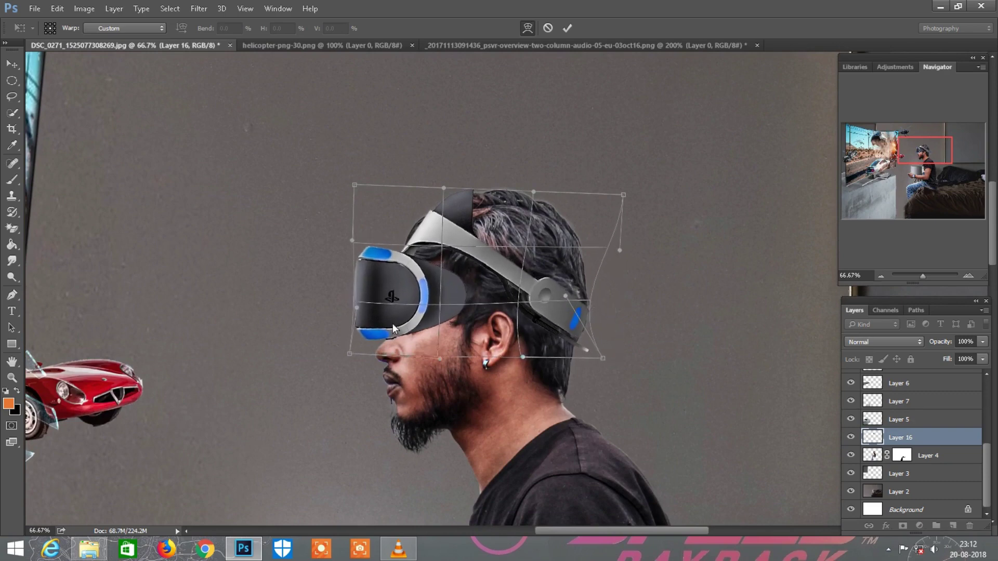
drag(428, 224, 450, 207)
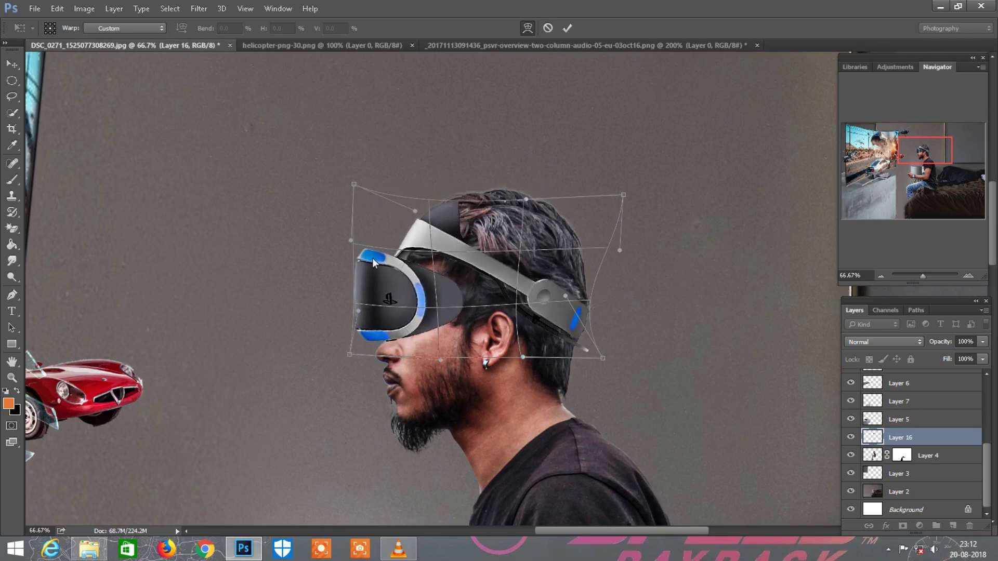
drag(396, 298, 400, 294)
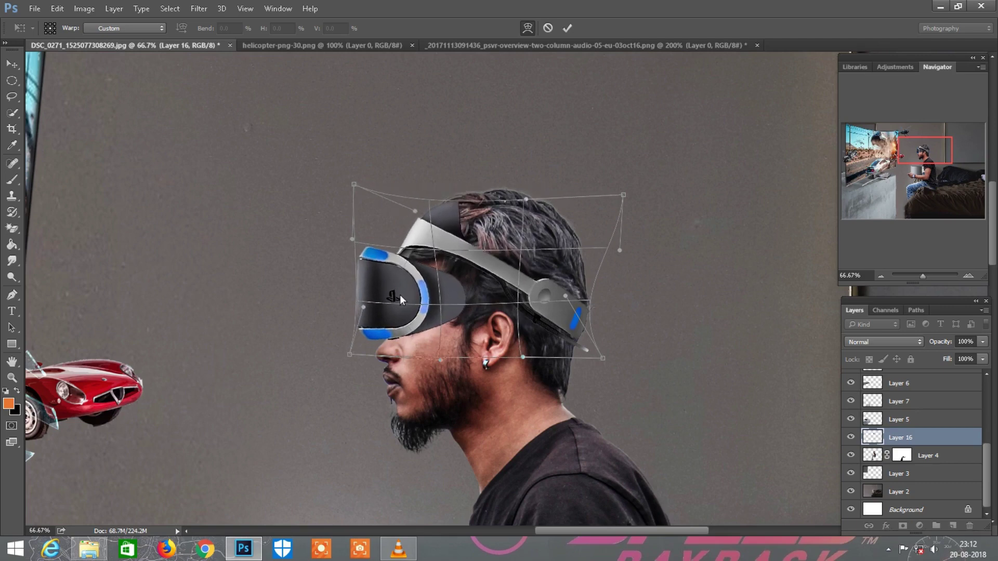
click(567, 29)
Zoom in with the Eraser to inspect the headset edges, then fit the whole composition
scroll(133, 320, right, 2)
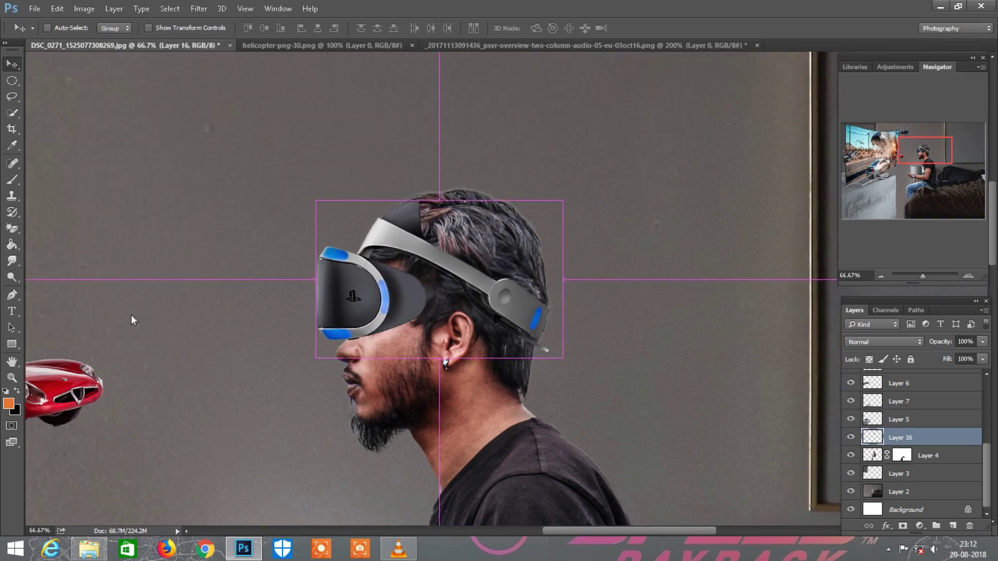
key(e)
key(ctrl+plus)
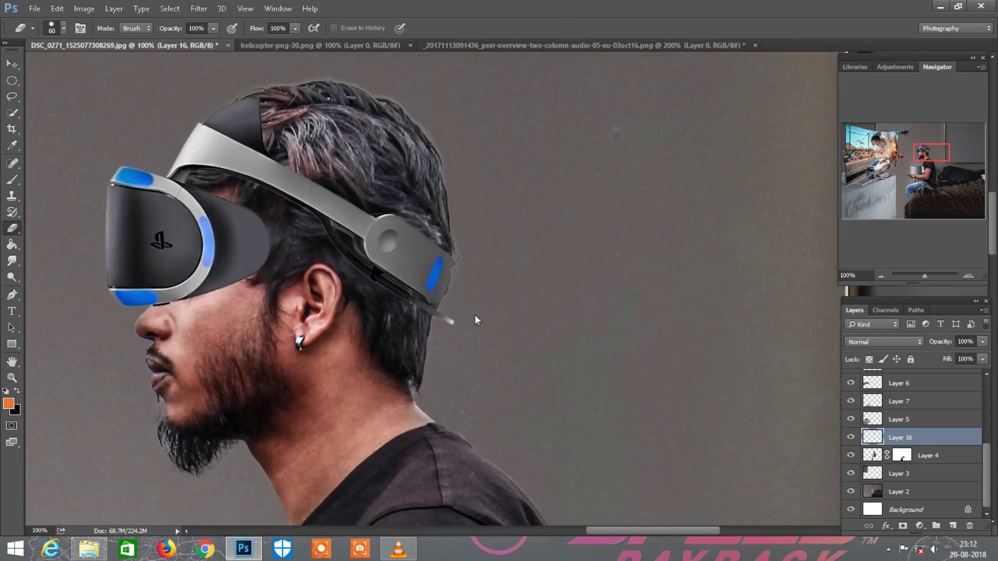
key(ctrl+0)
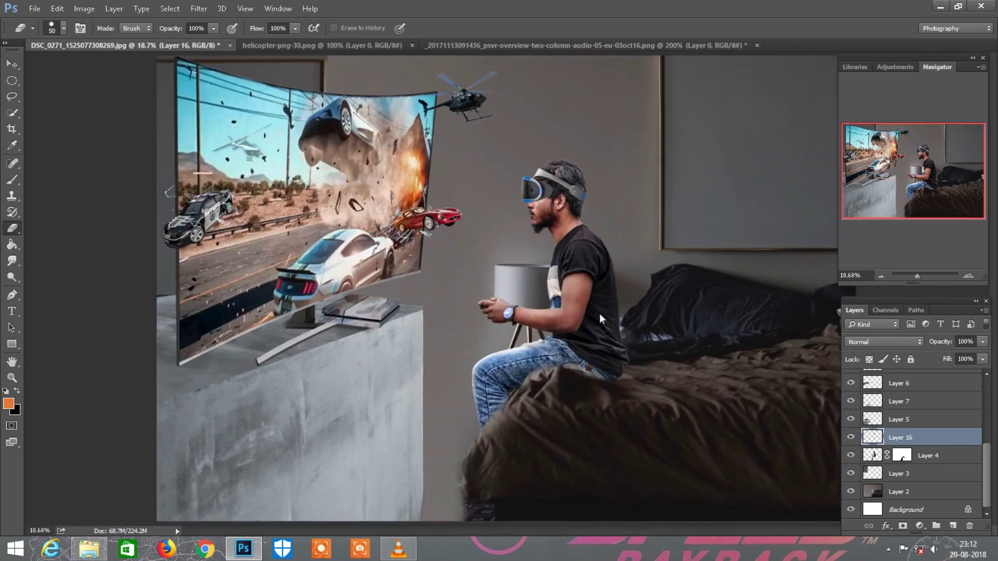
Close the helicopter image and the headset source image without saving
key(v)
right_click(365, 42)
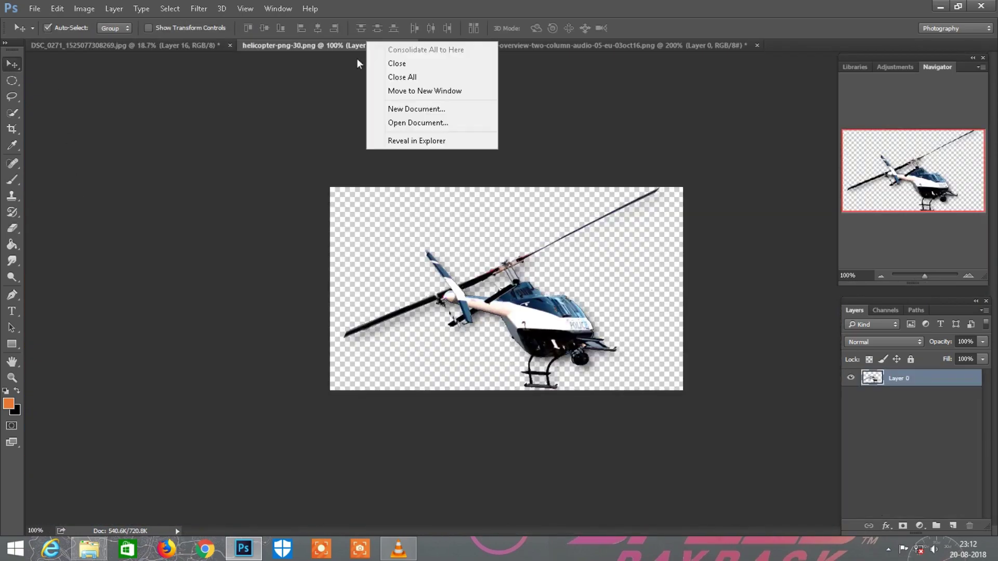
click(388, 63)
right_click(405, 45)
click(434, 68)
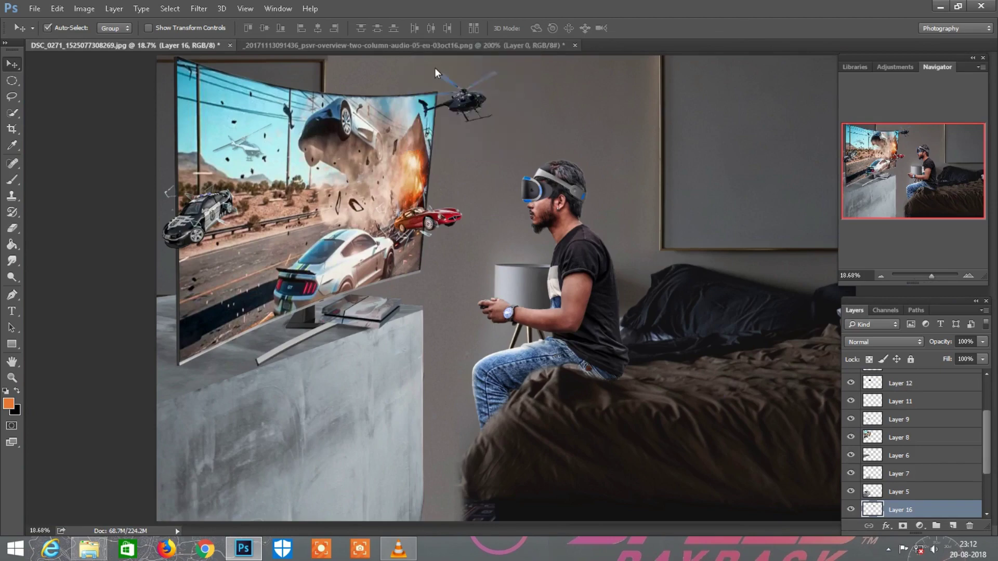
click(484, 209)
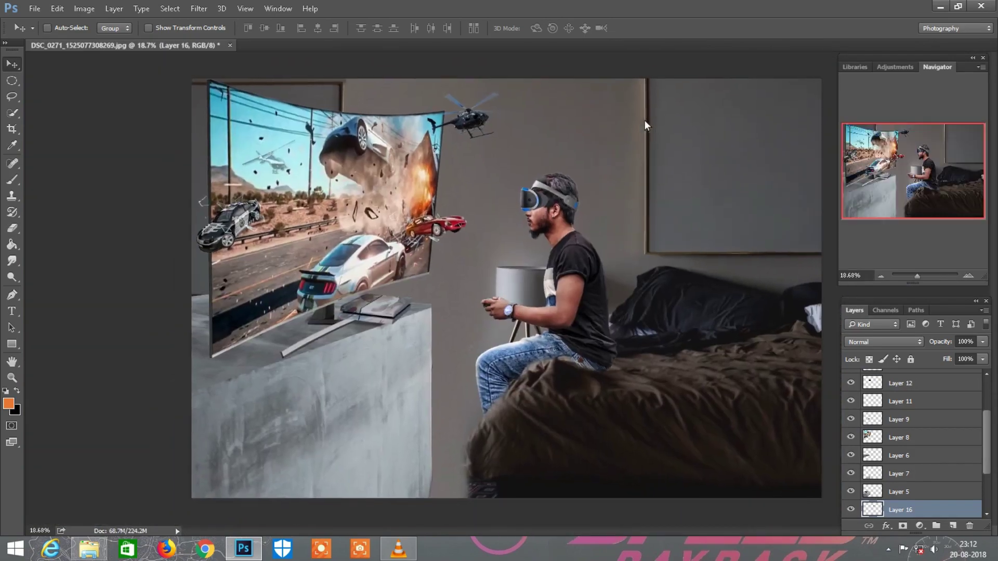
Open the speedometer image from Explorer, then close it and return to the composite
key(ctrl+minus)
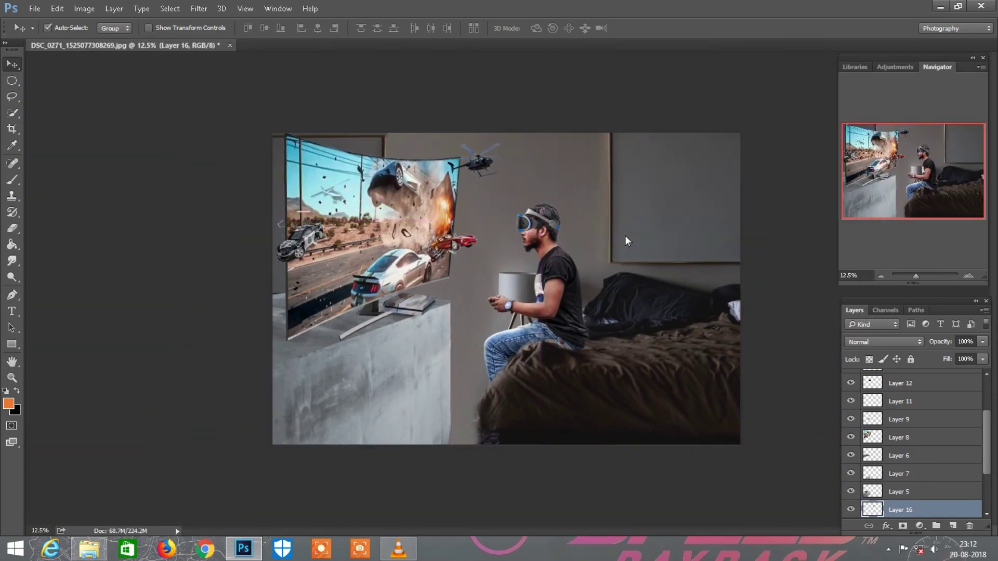
click(83, 555)
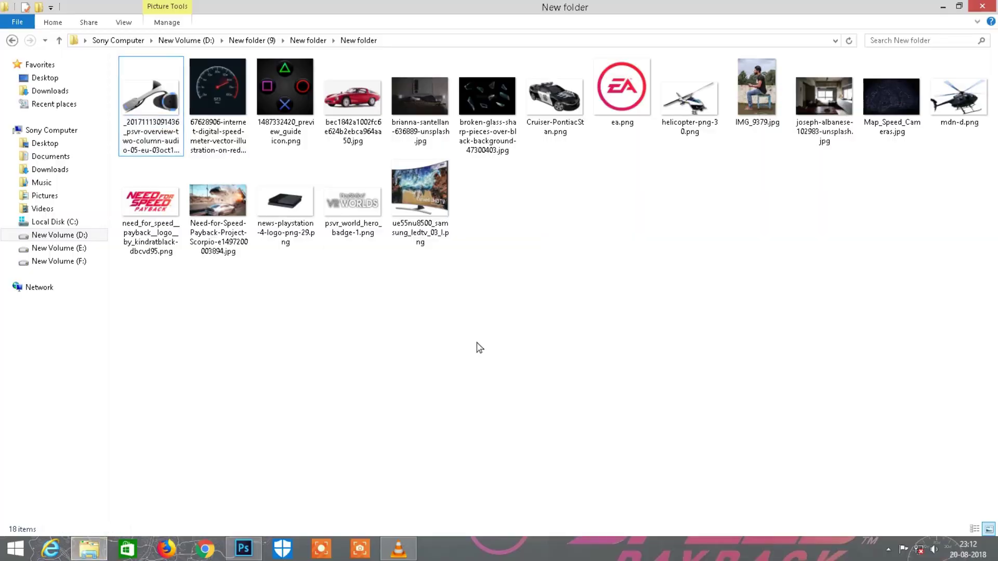
click(223, 145)
drag(223, 145, 596, 40)
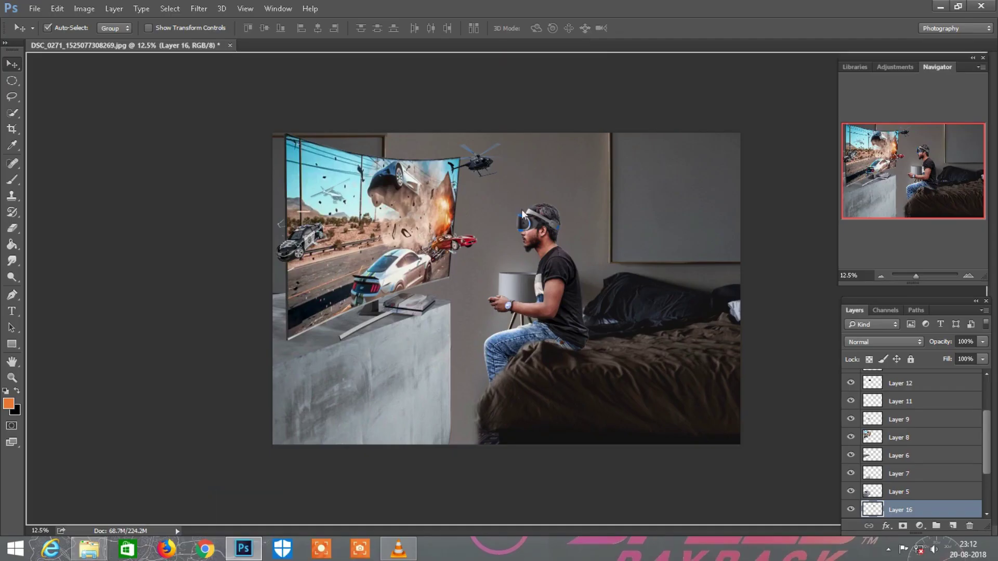
click(89, 549)
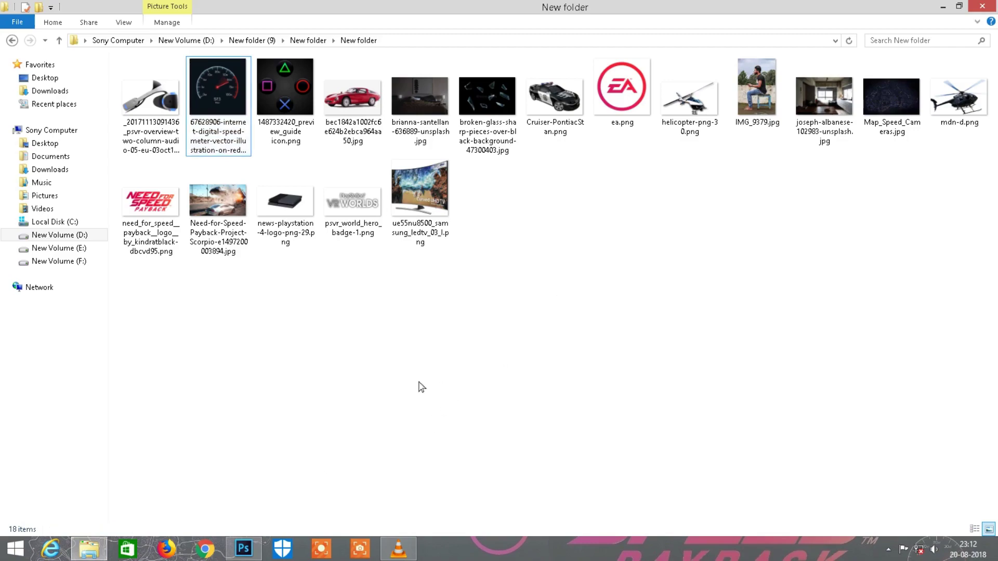
click(242, 551)
click(169, 45)
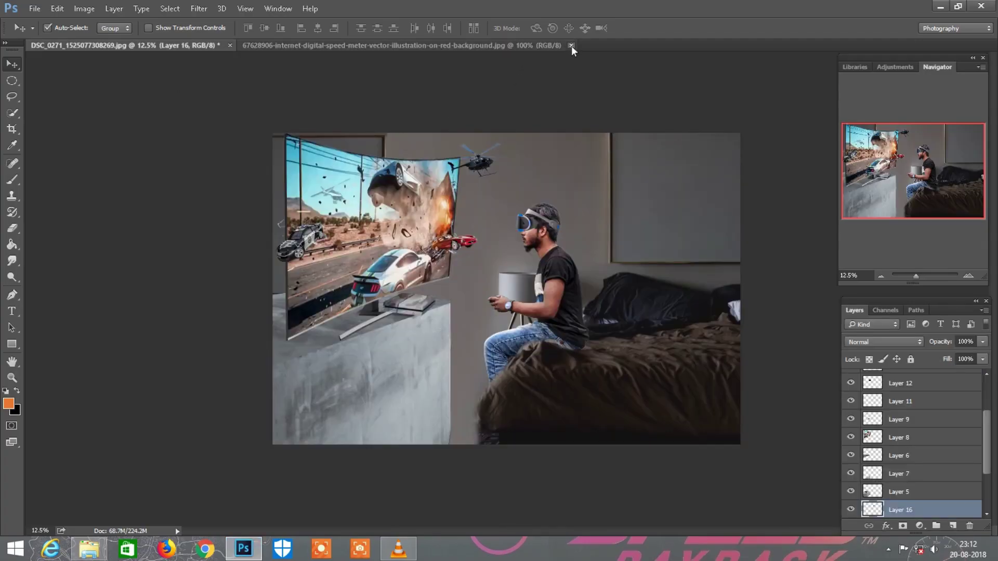
click(544, 45)
key(ctrl+plus)
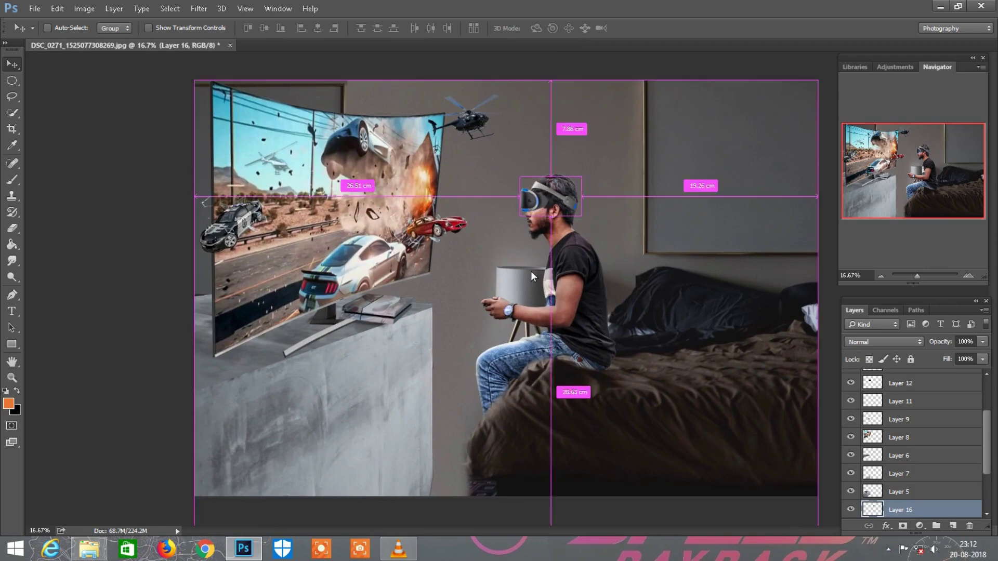
Raise the Exposure of the VR headset layer with the Camera Raw Filter
right_click(908, 511)
click(747, 18)
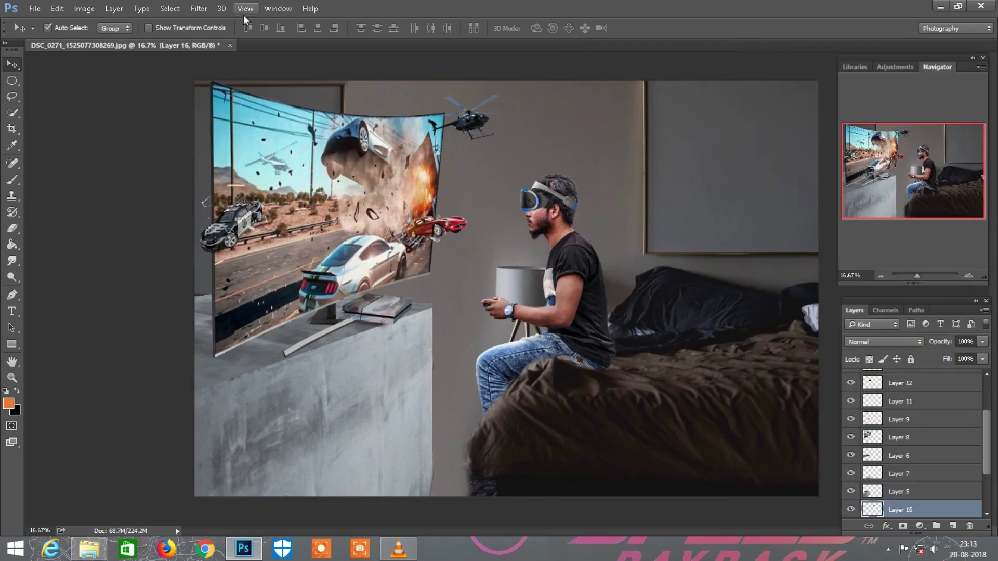
click(198, 8)
click(216, 77)
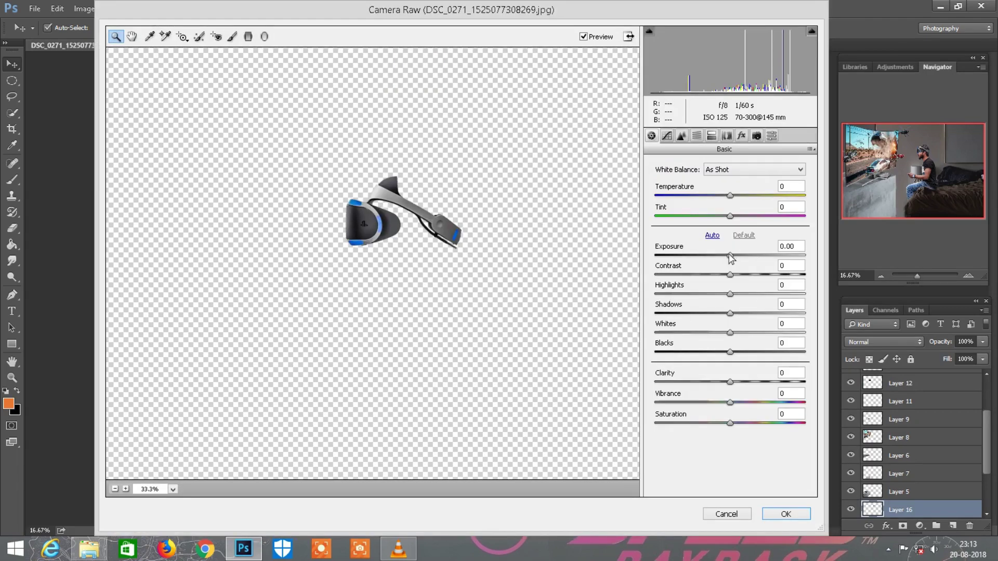
drag(730, 255, 743, 256)
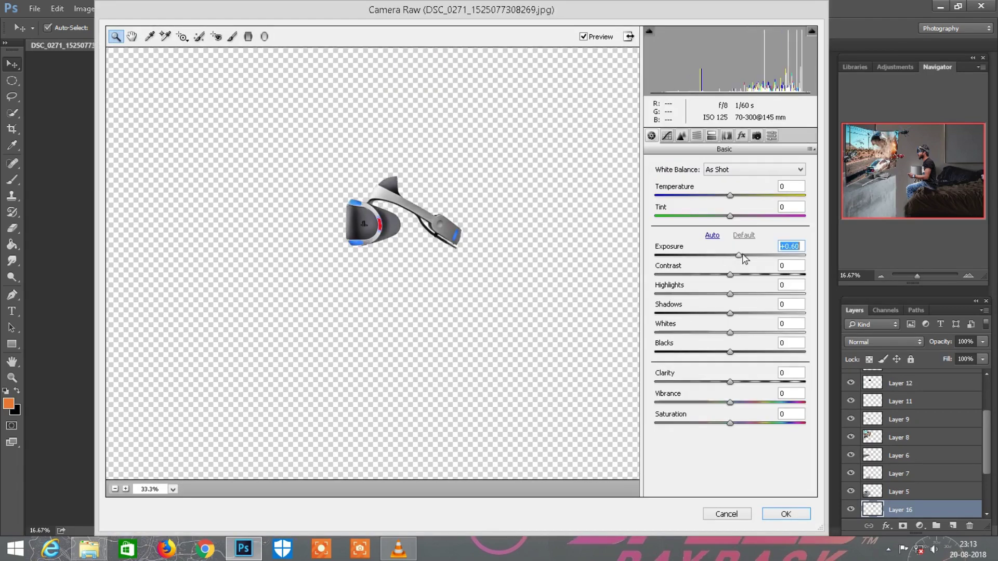
click(786, 514)
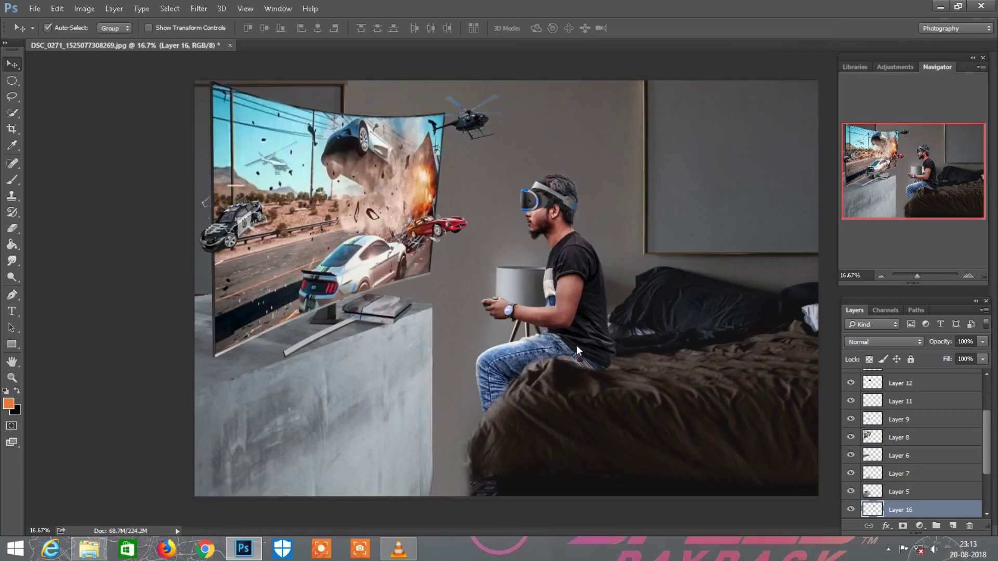
Raise Clarity and Shadows and lower Blacks on the bedroom background Layer 2
key(ctrl+minus)
scroll(907, 494, down, 2)
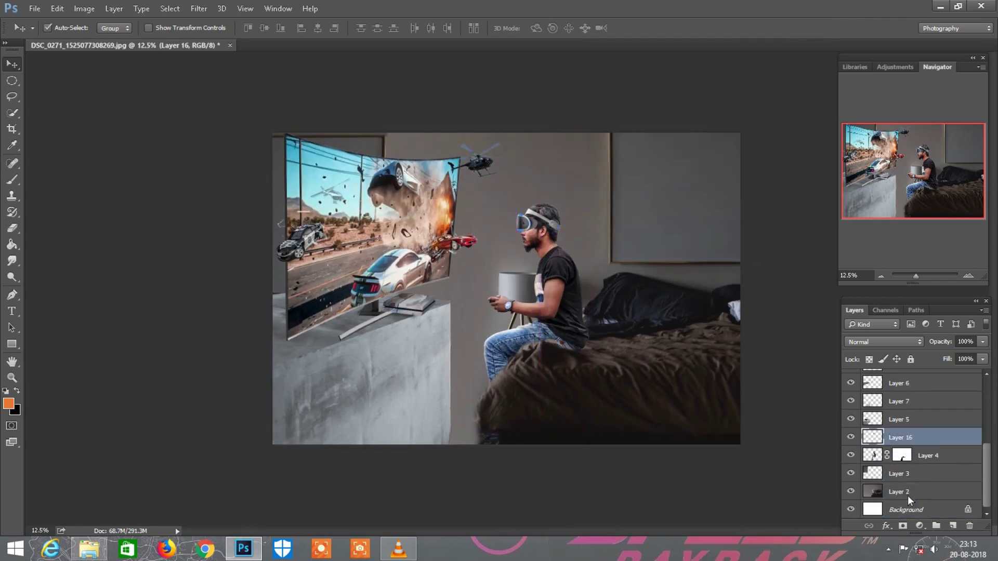
click(907, 491)
click(199, 8)
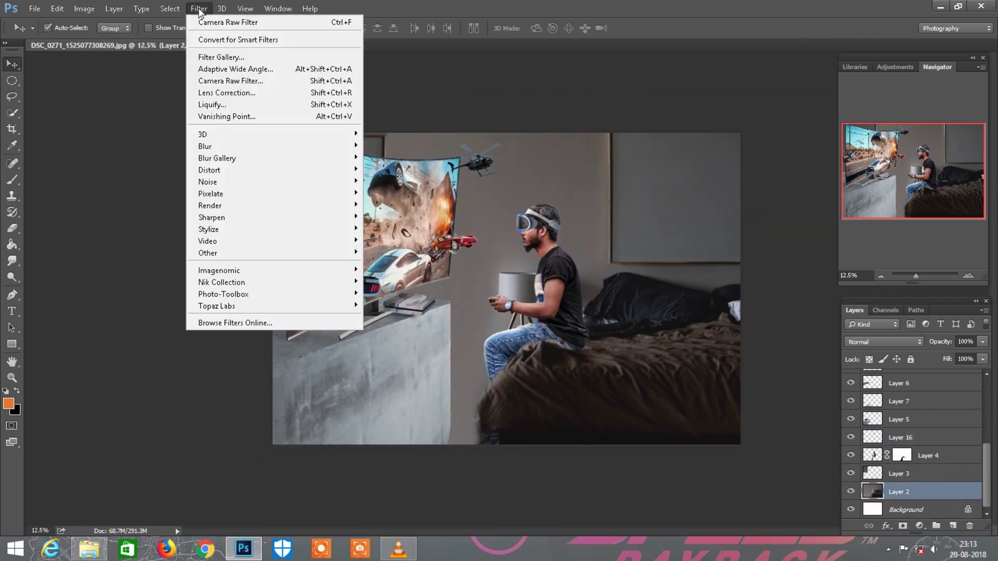
click(224, 78)
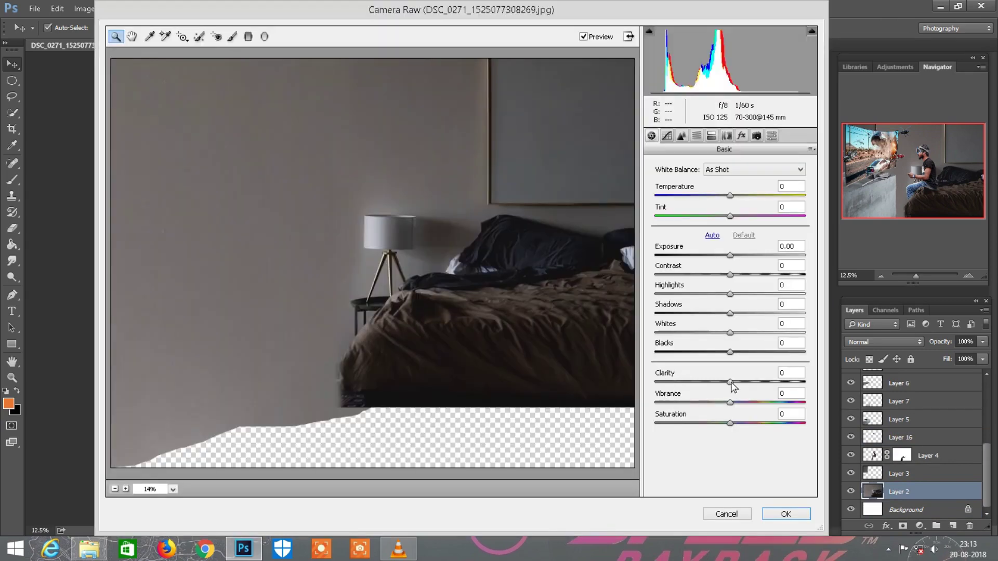
drag(730, 381, 772, 384)
drag(730, 352, 717, 351)
drag(730, 313, 796, 315)
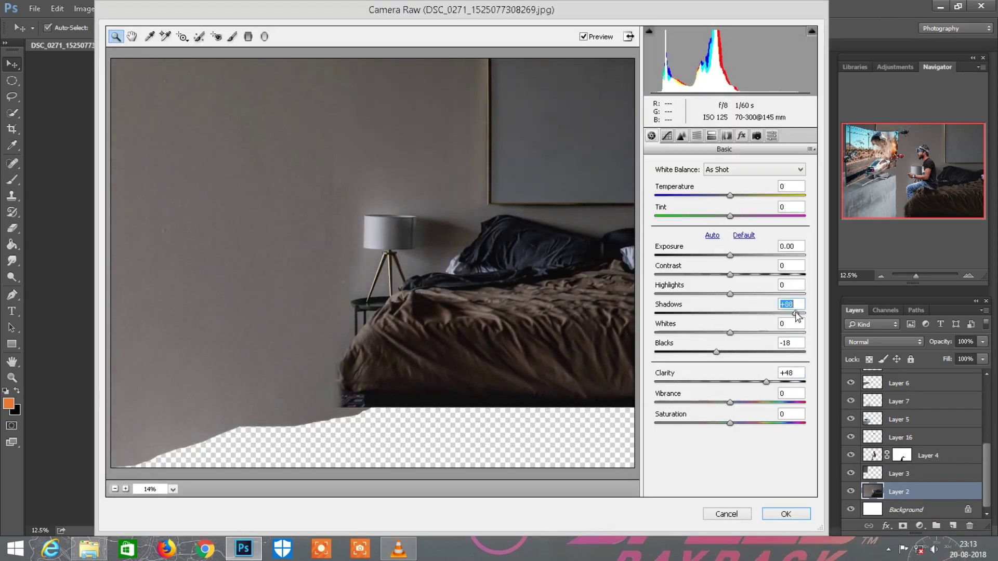
click(784, 514)
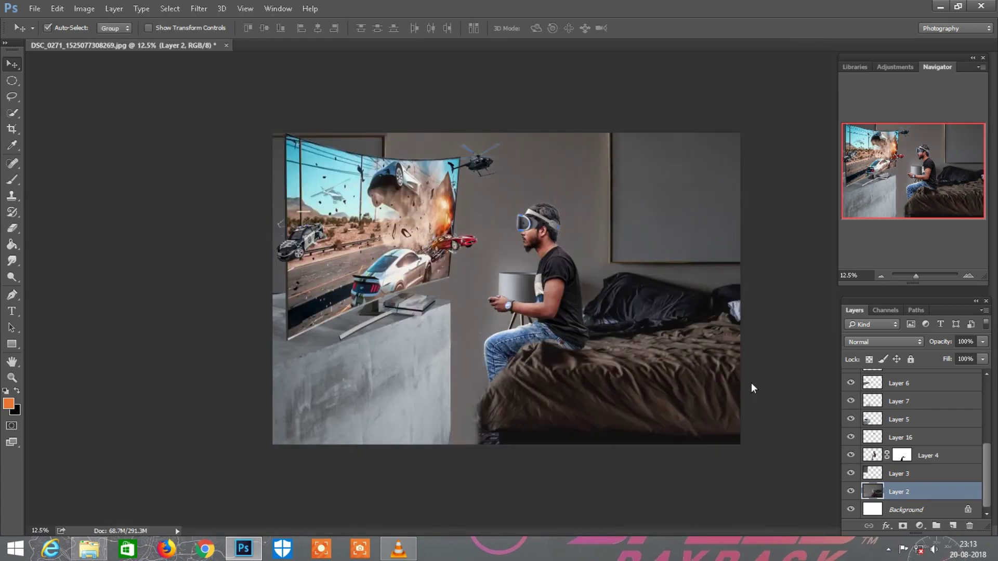
Merge all visible layers into one and duplicate the merged layer
right_click(912, 491)
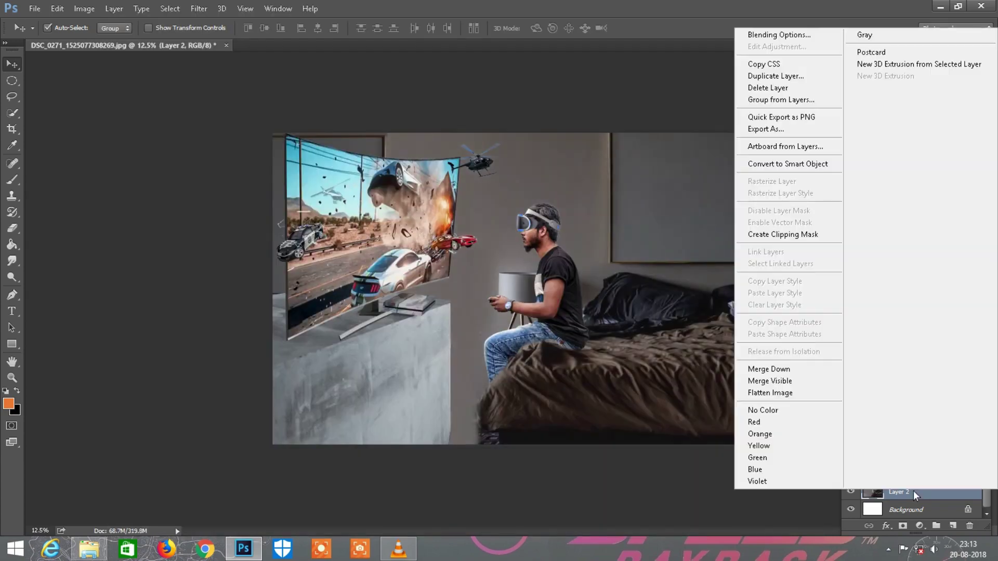
click(778, 382)
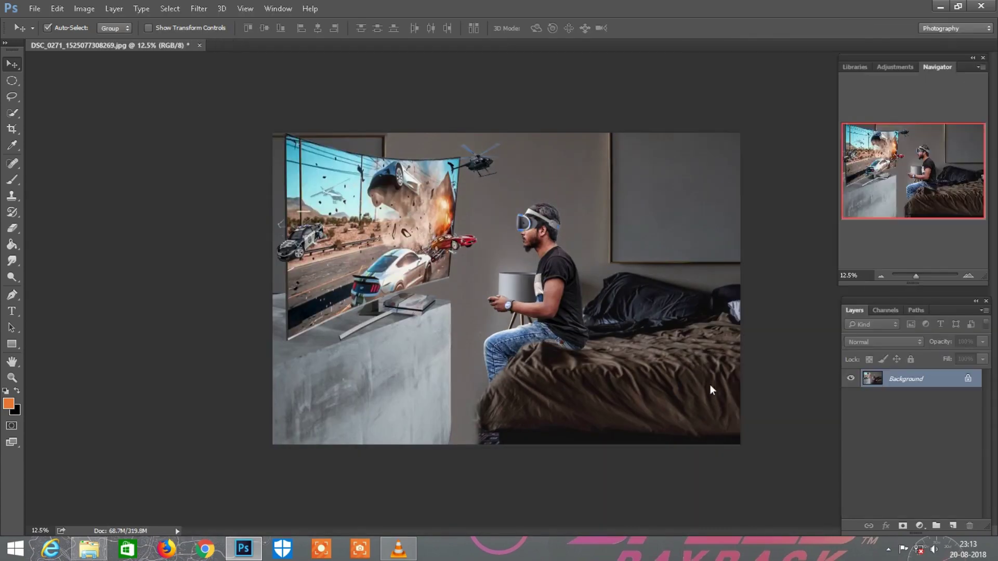
drag(939, 379, 953, 526)
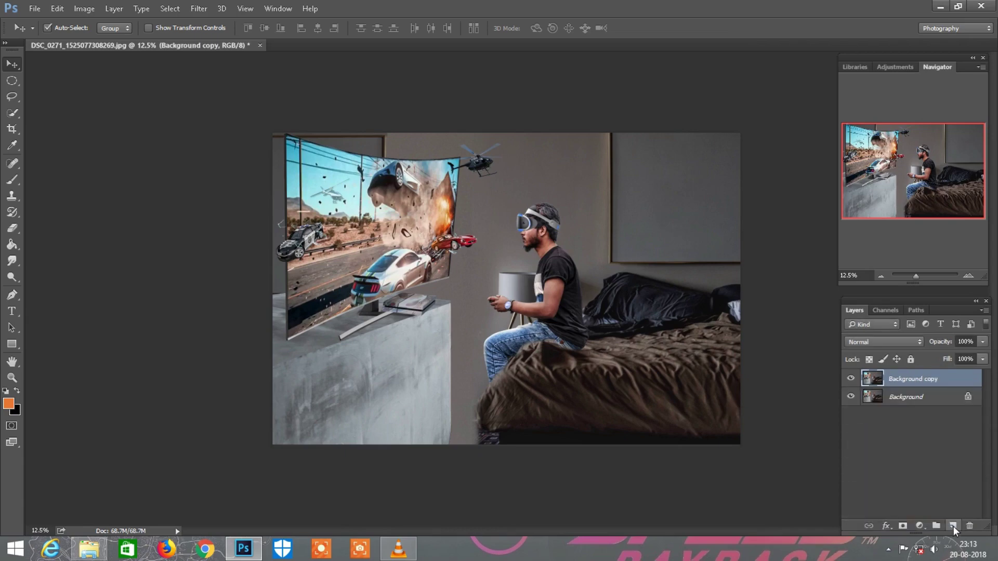
Grade the copy in Camera Raw with clarity, lifted shadows and lower orange saturation, then duplicate it
click(198, 9)
click(224, 86)
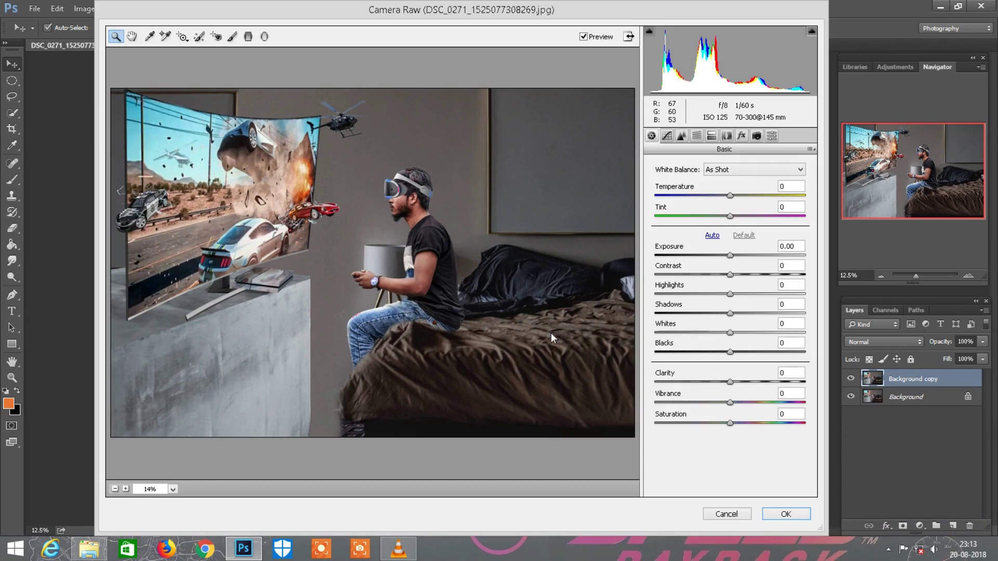
mouse_move(729, 382)
mouse_down()
mouse_move(755, 382)
mouse_move(707, 352)
mouse_up()
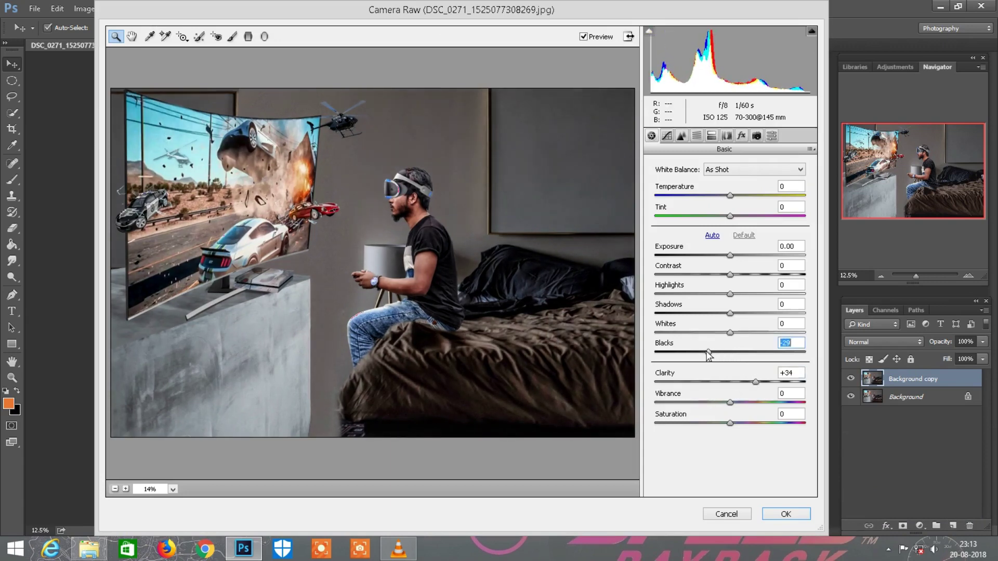
drag(730, 312, 744, 313)
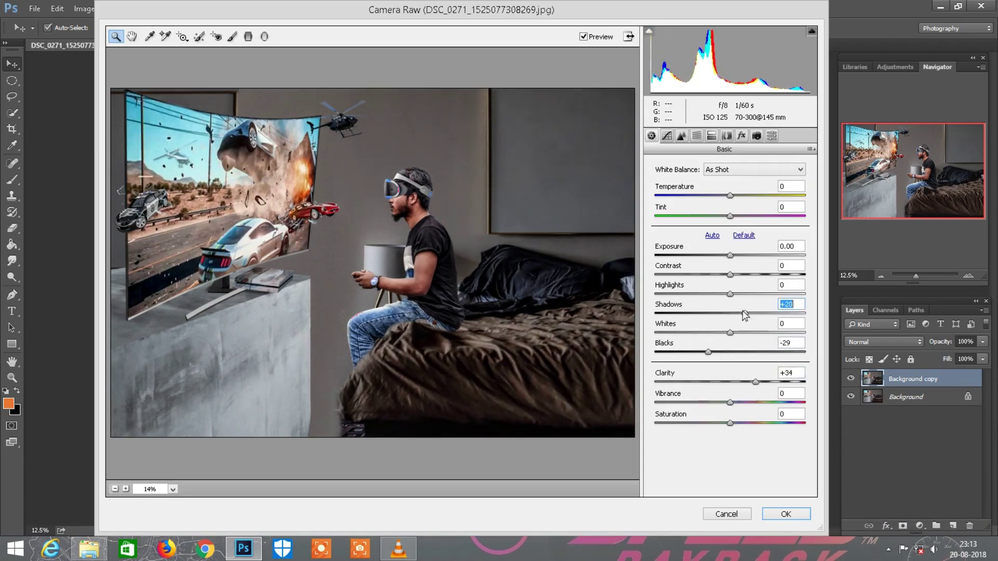
click(696, 135)
drag(730, 244, 716, 245)
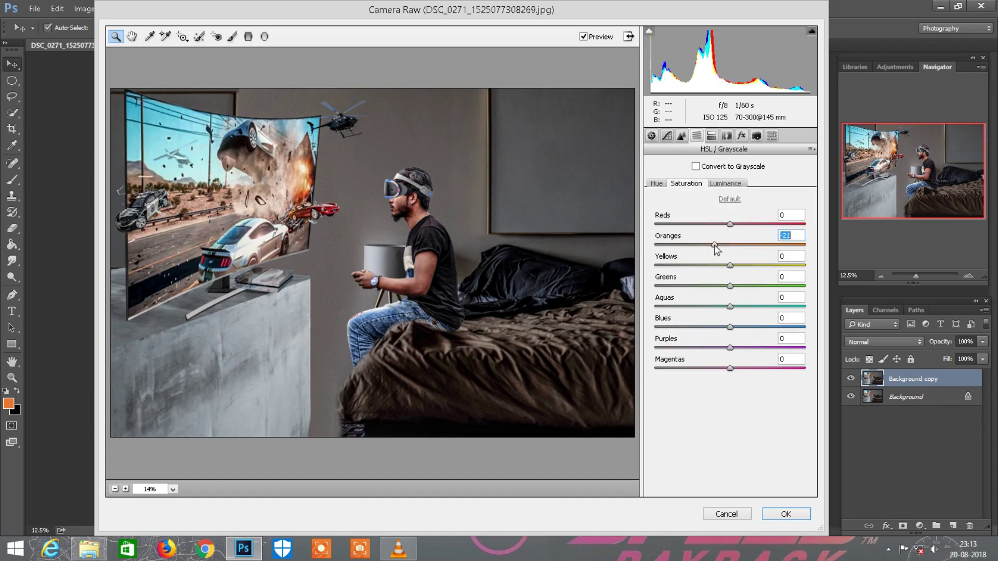
click(785, 514)
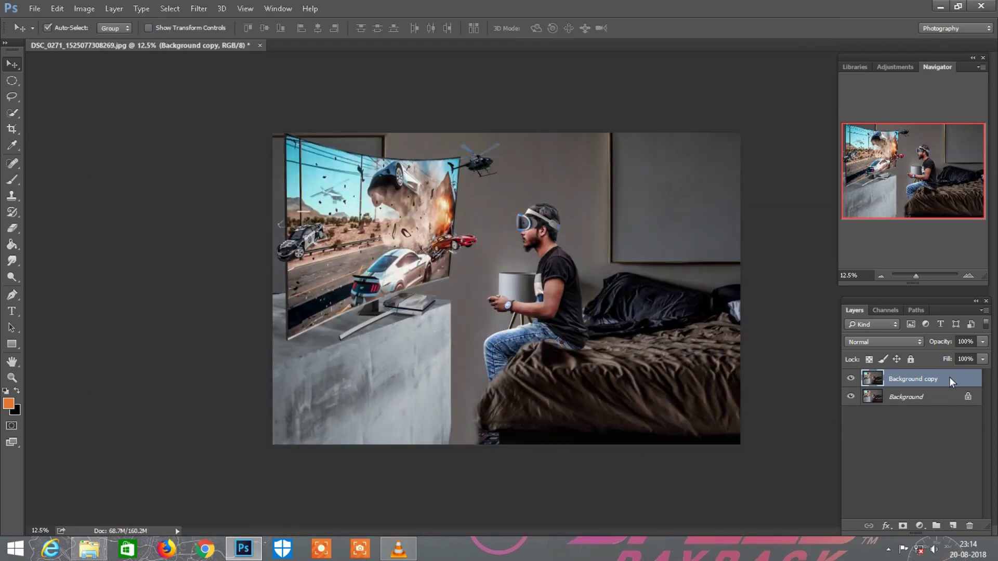
drag(949, 376, 953, 524)
Apply a Post Crop vignette with Amount -44 using the Camera Raw Filter
click(199, 8)
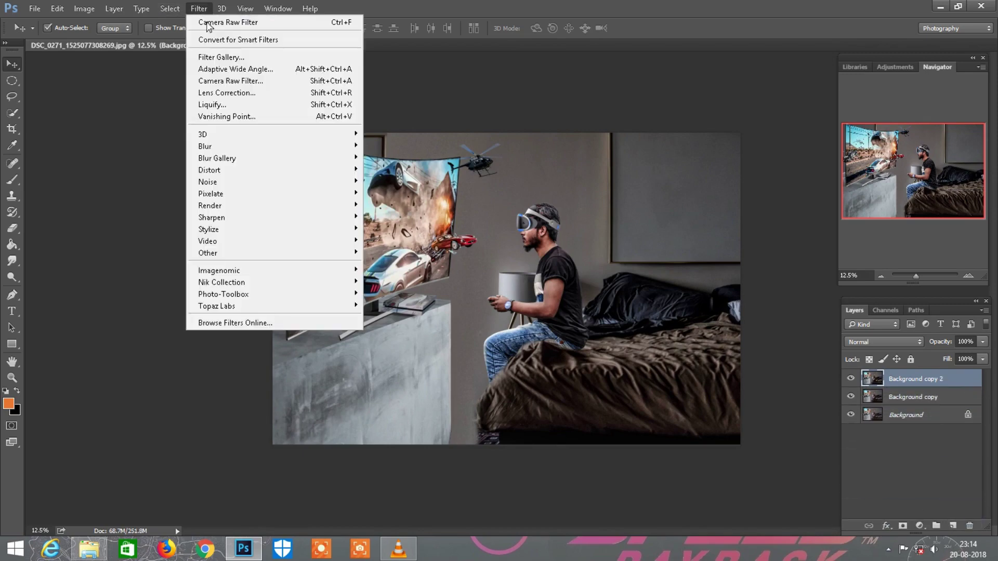
click(224, 82)
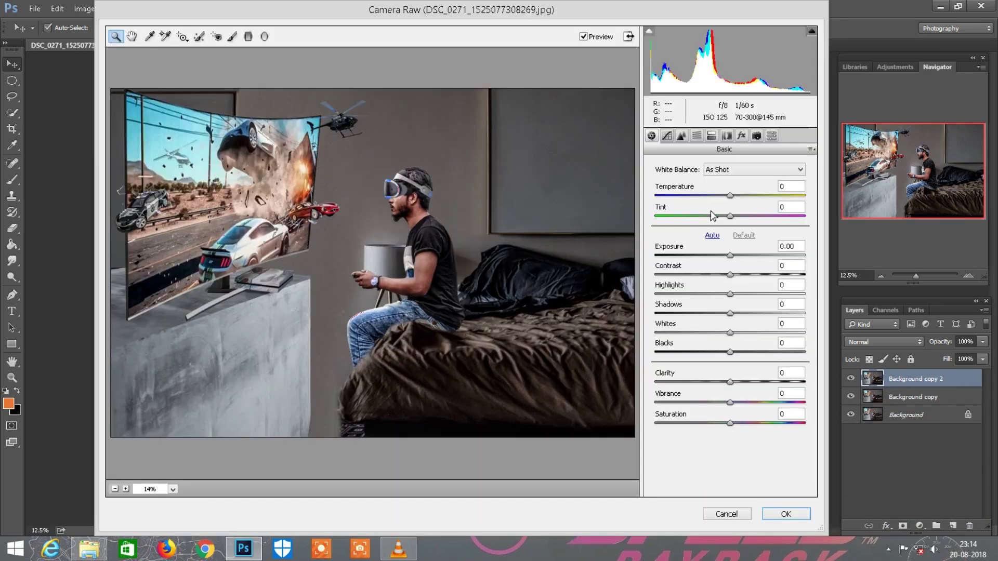
click(741, 136)
mouse_move(728, 297)
mouse_down()
mouse_move(696, 296)
mouse_move(644, 318)
mouse_up()
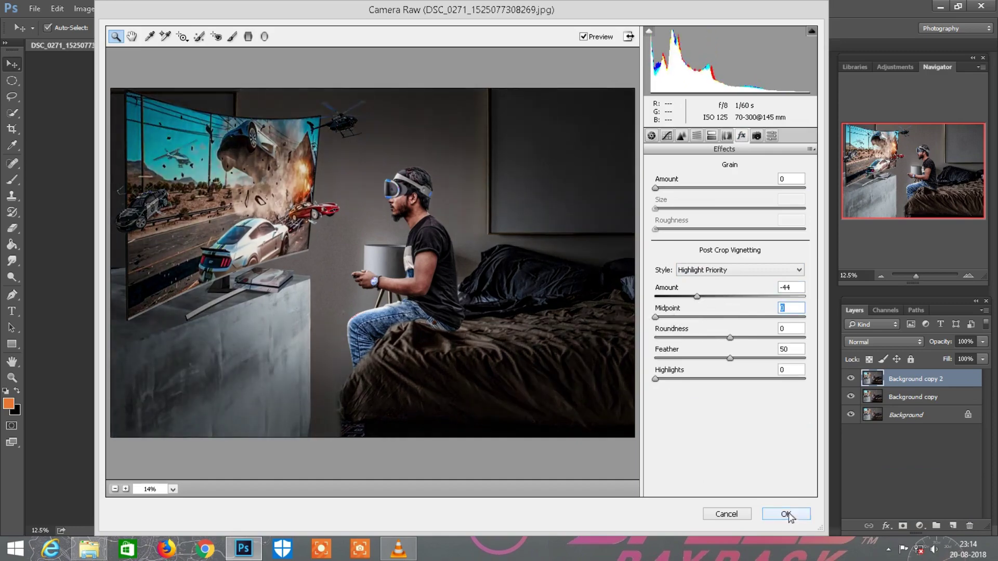
click(786, 513)
Add a layer mask and paint black at 49% opacity over the lower-left cabinet and TV area
click(904, 526)
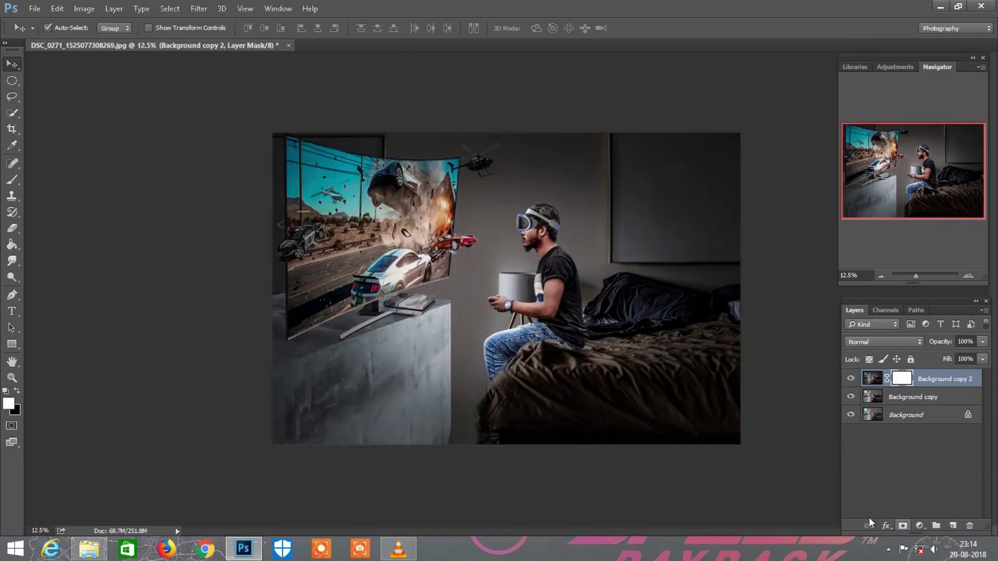
click(21, 182)
drag(208, 30, 193, 27)
text(49)
key(Return)
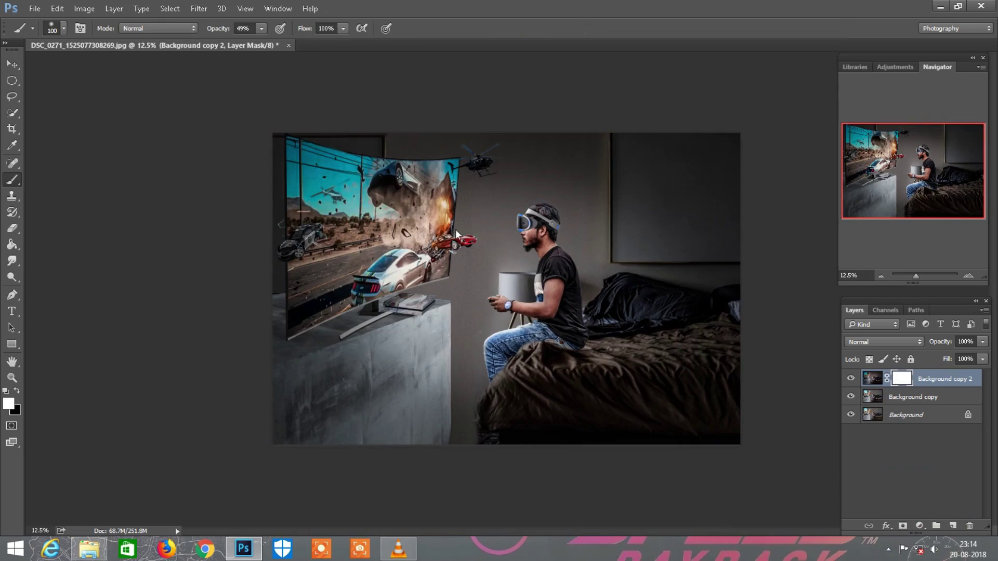
key(bracketright)
key(bracketright)
key(bracketright)
key(bracketright)
key(bracketright)
key(bracketright)
click(17, 391)
mouse_move(544, 331)
mouse_down()
mouse_move(392, 352)
mouse_move(357, 332)
mouse_move(310, 180)
mouse_move(422, 160)
mouse_move(484, 224)
mouse_move(373, 244)
mouse_move(294, 239)
mouse_move(263, 328)
mouse_move(295, 295)
mouse_move(256, 176)
mouse_move(375, 210)
mouse_move(347, 327)
mouse_move(422, 351)
mouse_move(387, 266)
mouse_move(488, 170)
mouse_move(421, 177)
mouse_move(525, 238)
mouse_up()
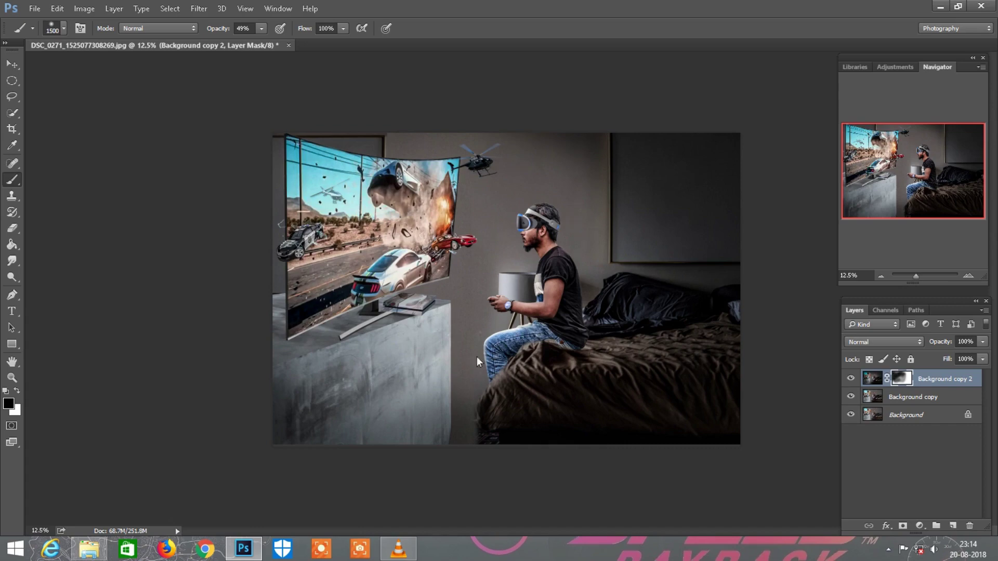
drag(476, 356, 436, 344)
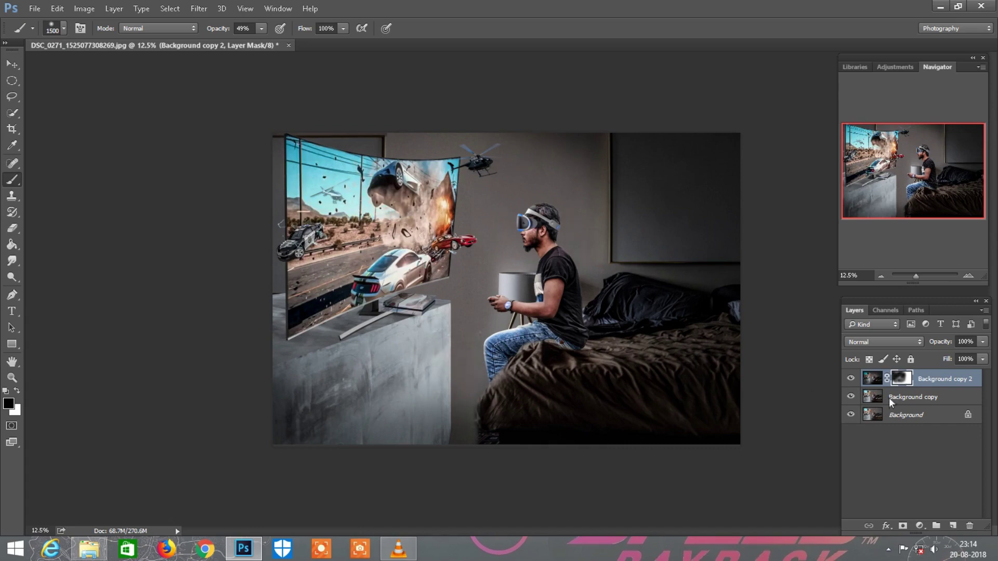
Merge the vignette layer down into the copy below and duplicate the result
right_click(934, 379)
click(735, 415)
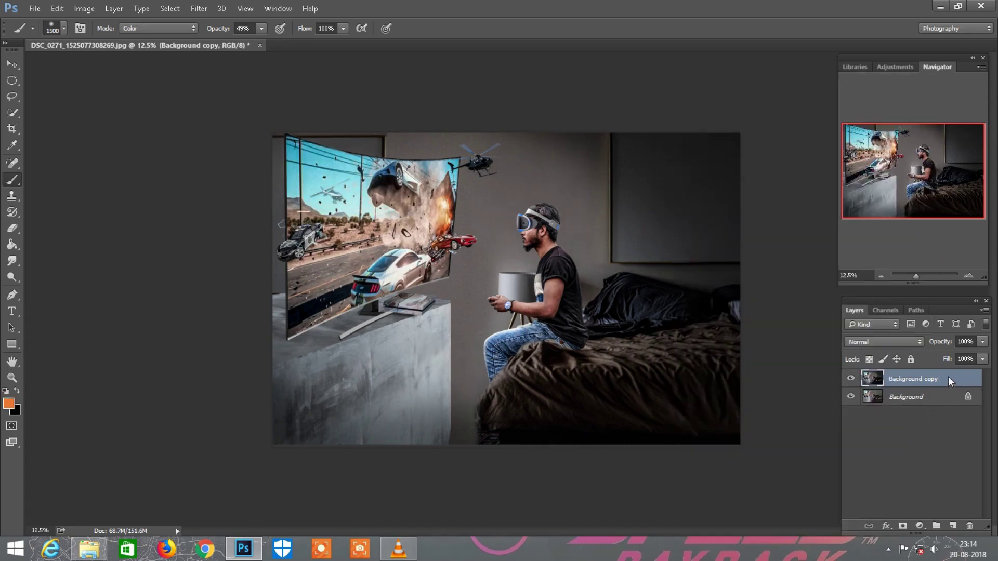
drag(947, 378, 952, 525)
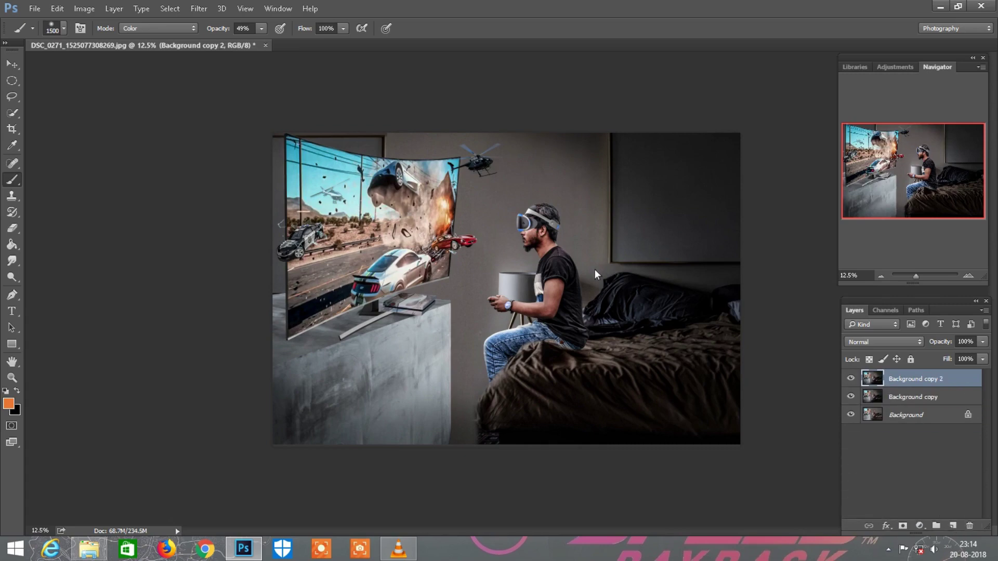
key(ctrl+plus)
Add a FoggyNight Color Lookup layer and reduce its fill to around 50% or lower
click(919, 526)
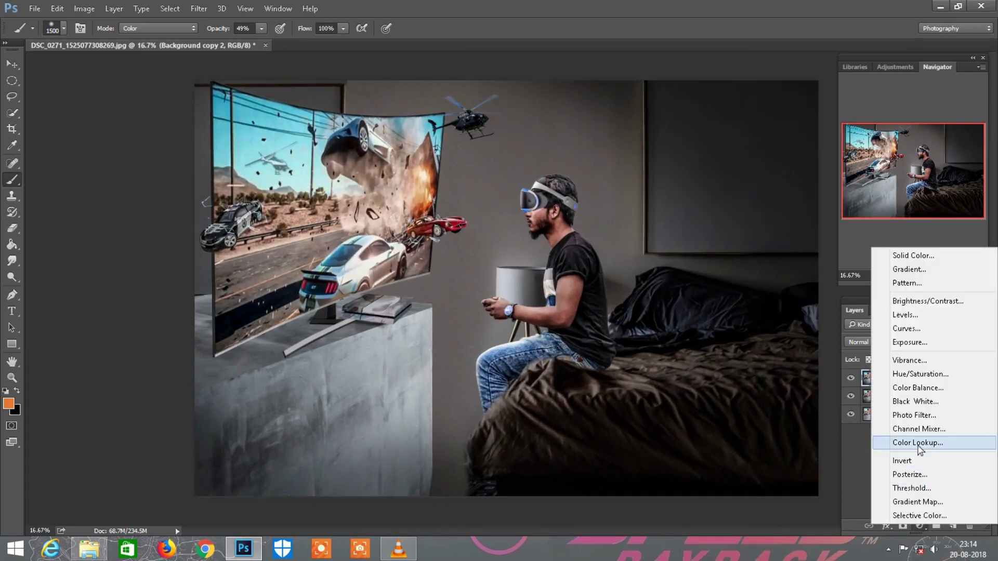
click(918, 443)
click(756, 229)
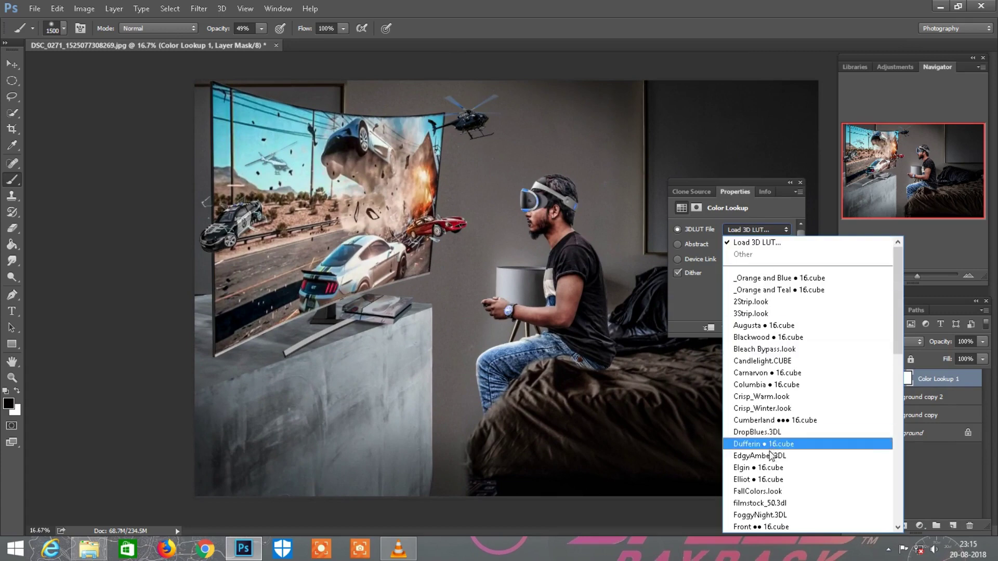
scroll(770, 455, down, 3)
scroll(770, 455, down, 1)
click(762, 375)
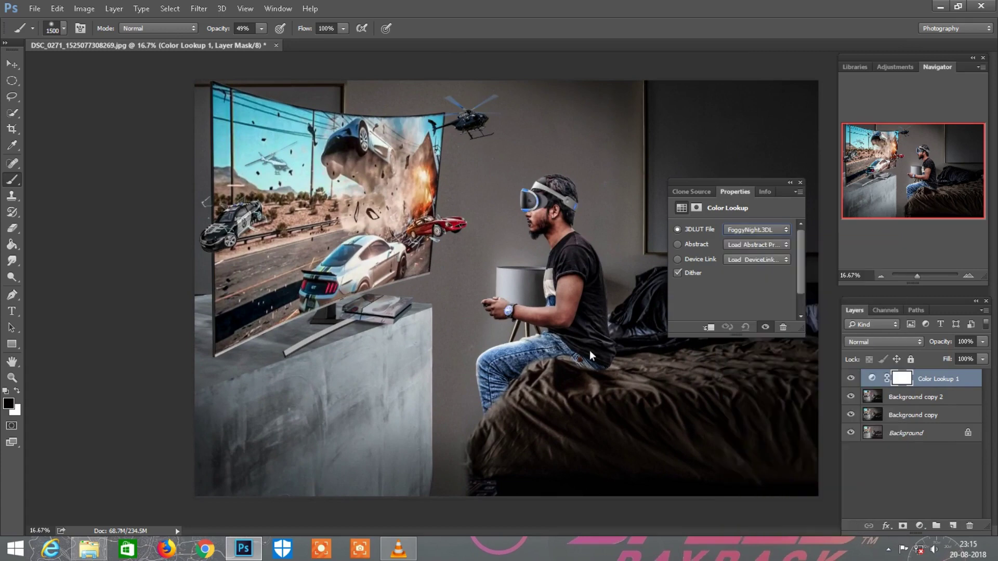
key(ctrl+minus)
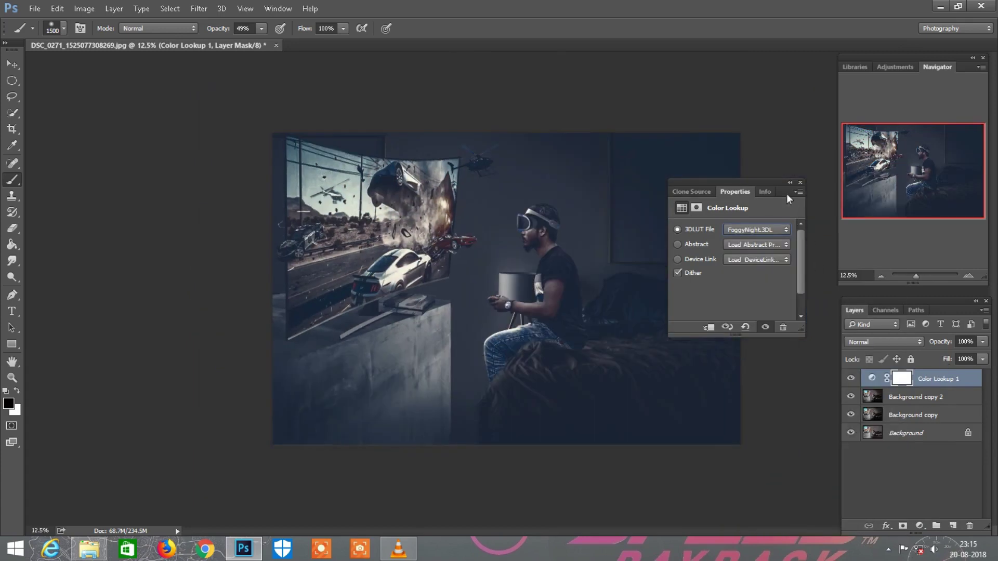
click(800, 182)
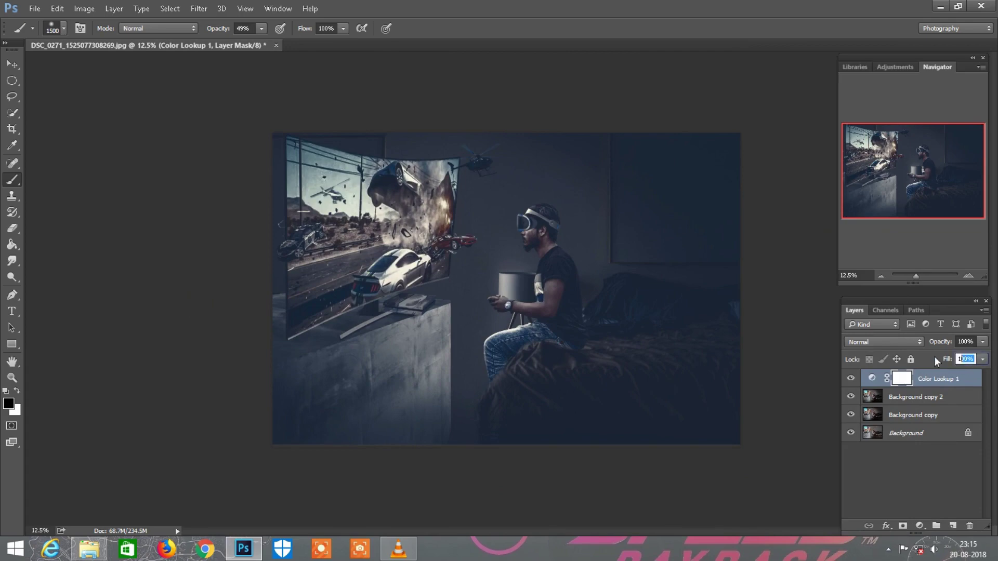
text(50)
key(Return)
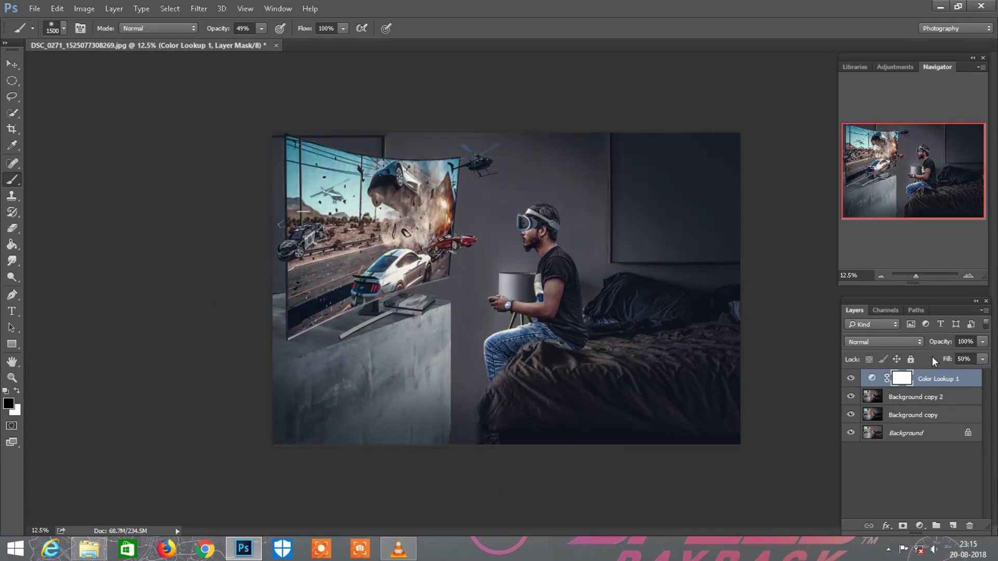
key(ctrl+plus)
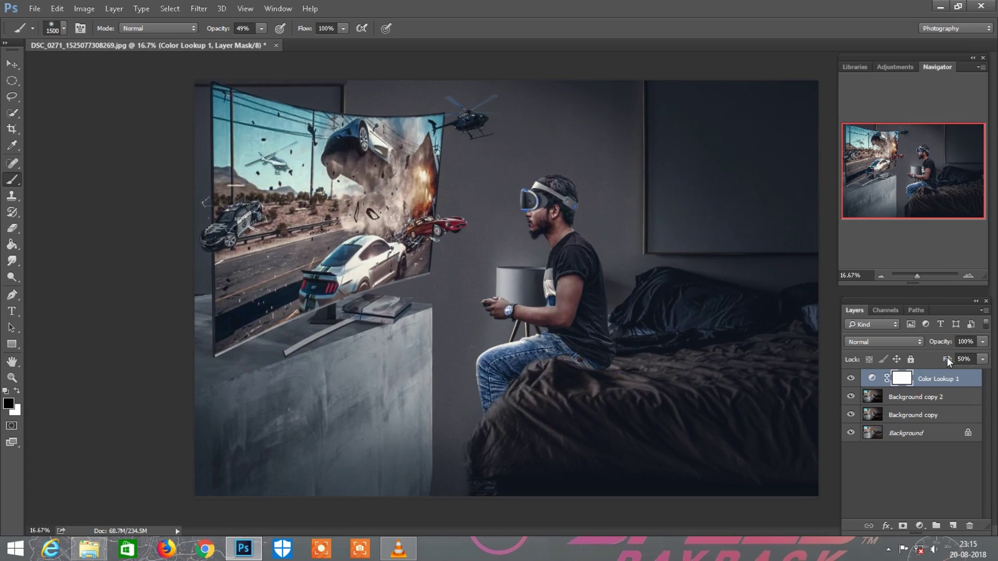
drag(941, 357, 933, 357)
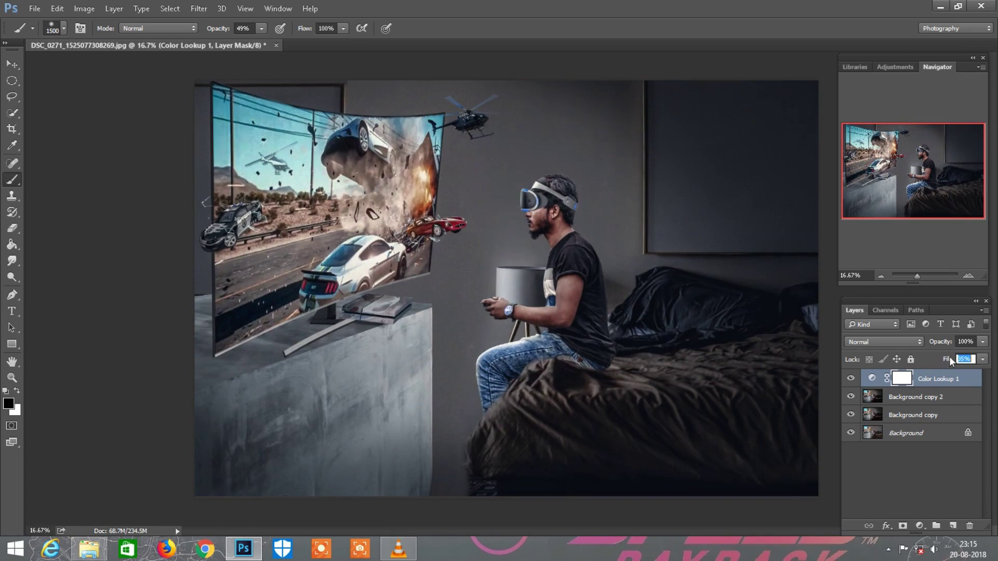
Flatten the image and duplicate the Background layer
right_click(920, 378)
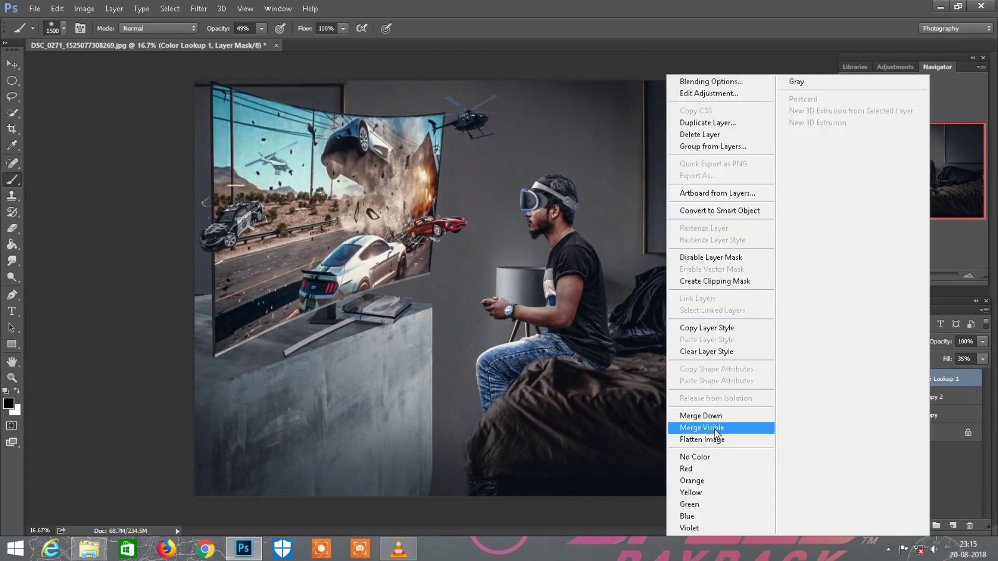
key(Escape)
drag(931, 379, 953, 526)
key(ctrl+minus)
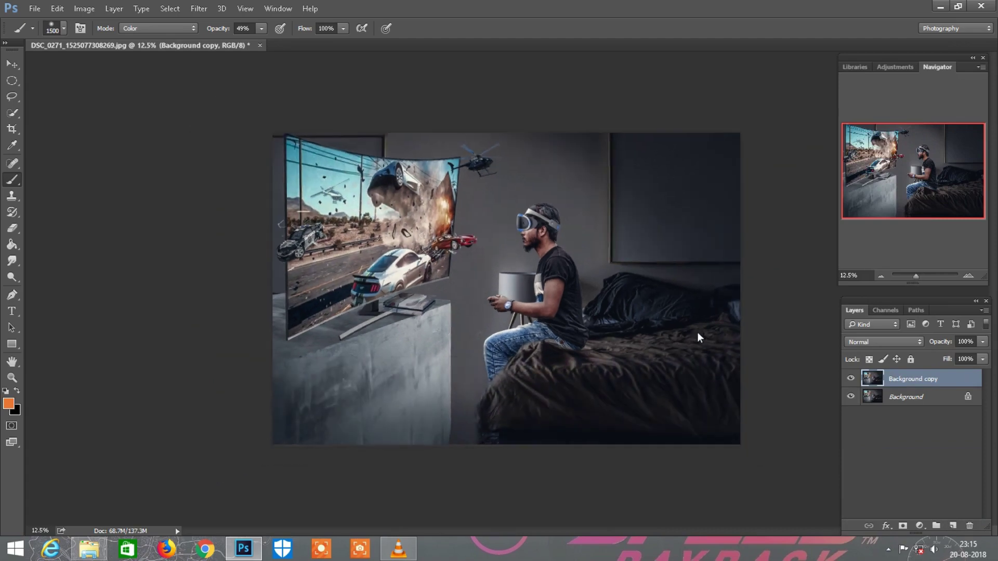
Add a Color Balance layer shifting the midtones toward cyan
click(919, 526)
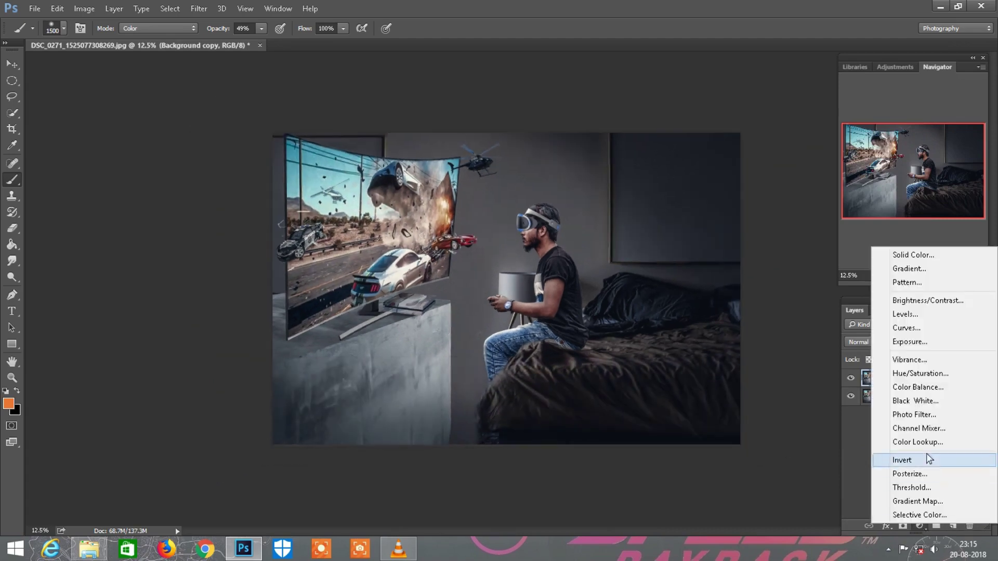
click(920, 404)
mouse_move(715, 258)
mouse_down()
mouse_move(709, 299)
mouse_move(707, 261)
mouse_up()
key(ctrl+plus)
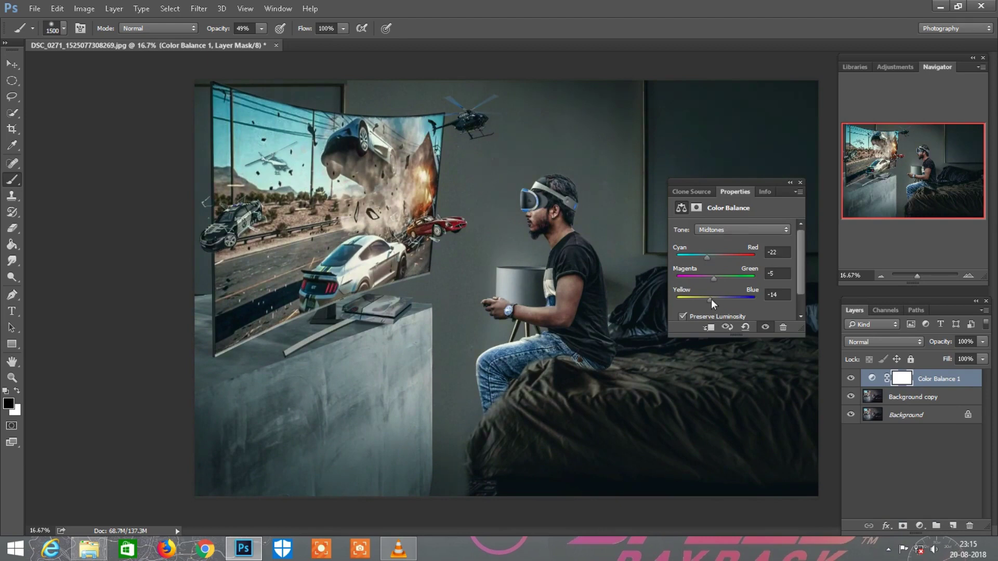
click(800, 183)
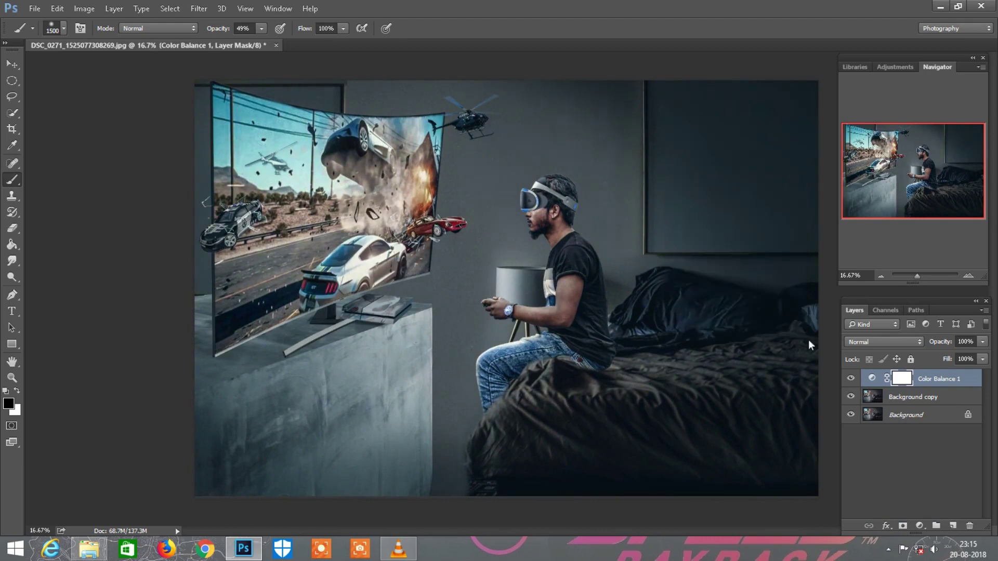
key(ctrl+minus)
Flatten the image again and make a fresh copy of the Background
right_click(934, 384)
click(731, 425)
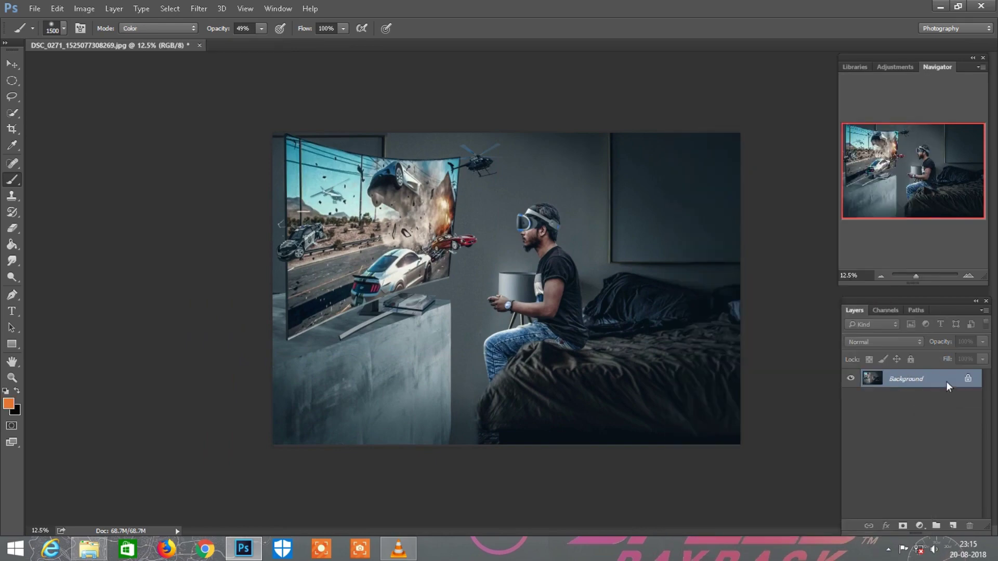
drag(946, 381, 951, 524)
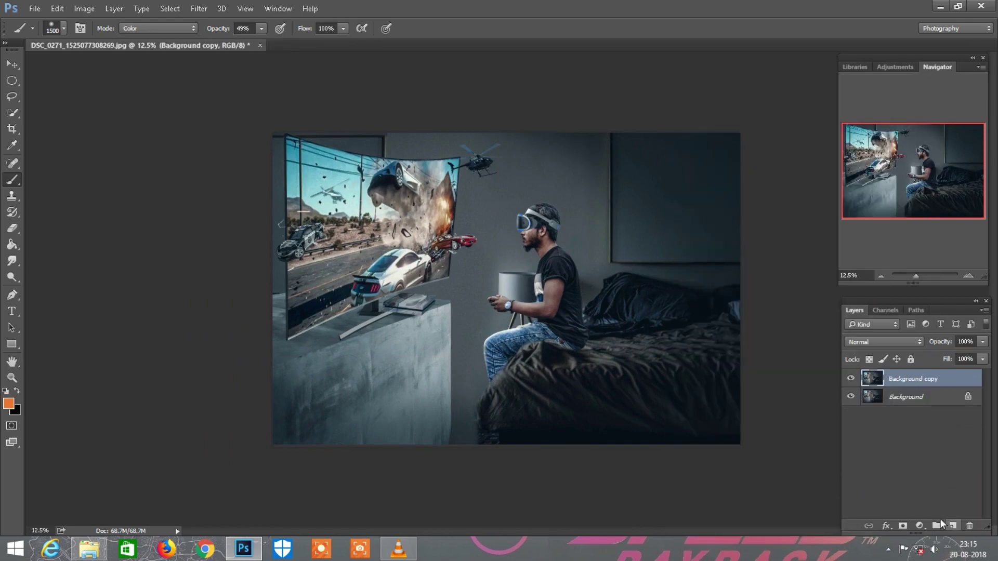
Apply an S-shaped Curves adjustment: darker shadows, slightly lifted black point, brighter midtones
click(83, 8)
mouse_move(102, 39)
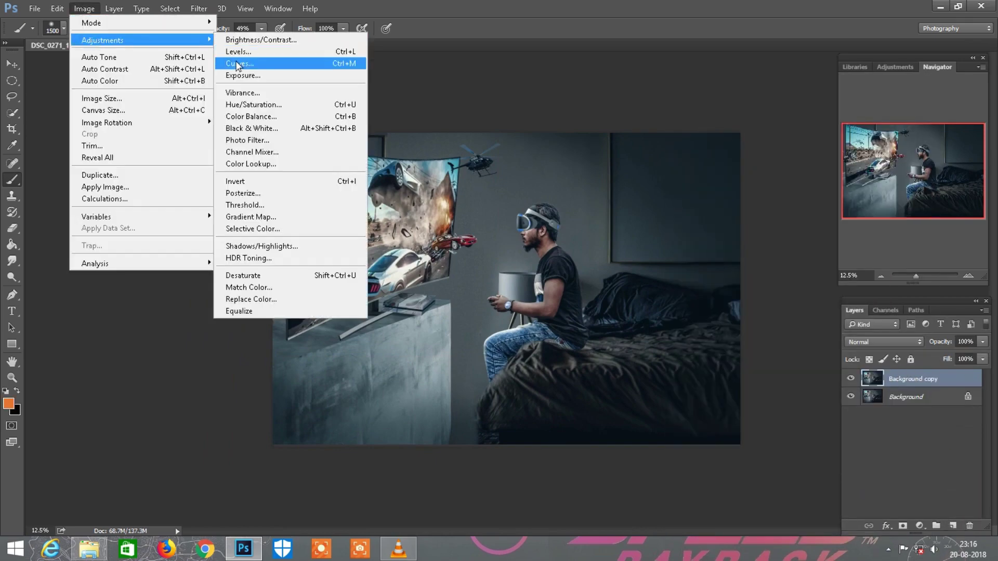
click(238, 63)
mouse_move(501, 89)
mouse_down()
mouse_move(747, 150)
mouse_move(800, 116)
mouse_up()
click(735, 254)
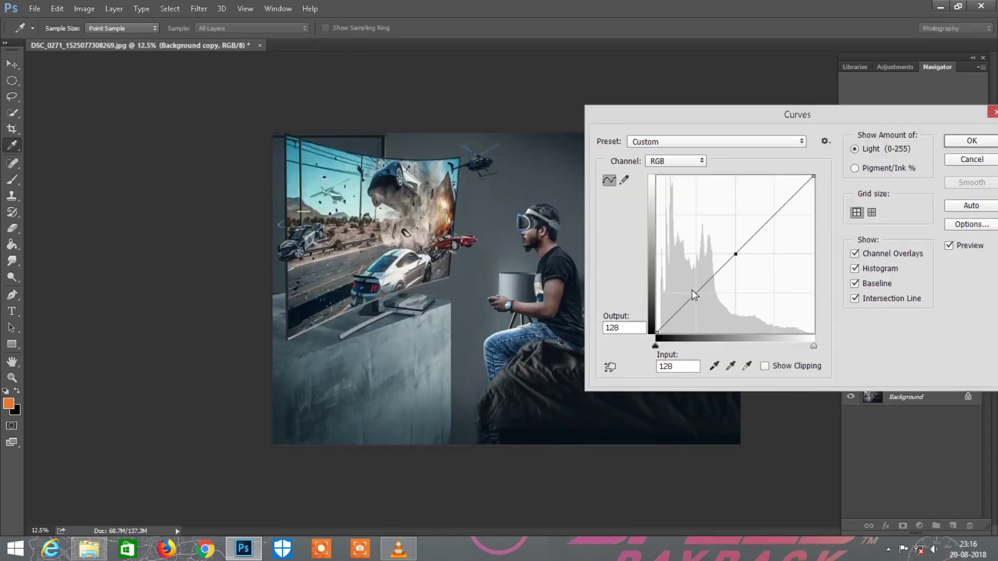
drag(697, 292, 698, 297)
click(657, 331)
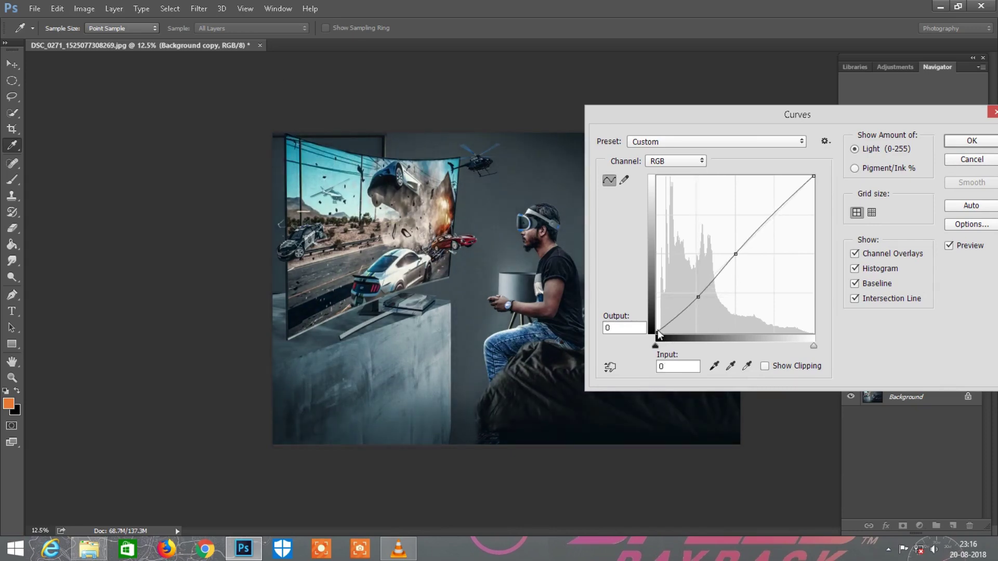
drag(657, 331, 657, 326)
drag(735, 256, 731, 251)
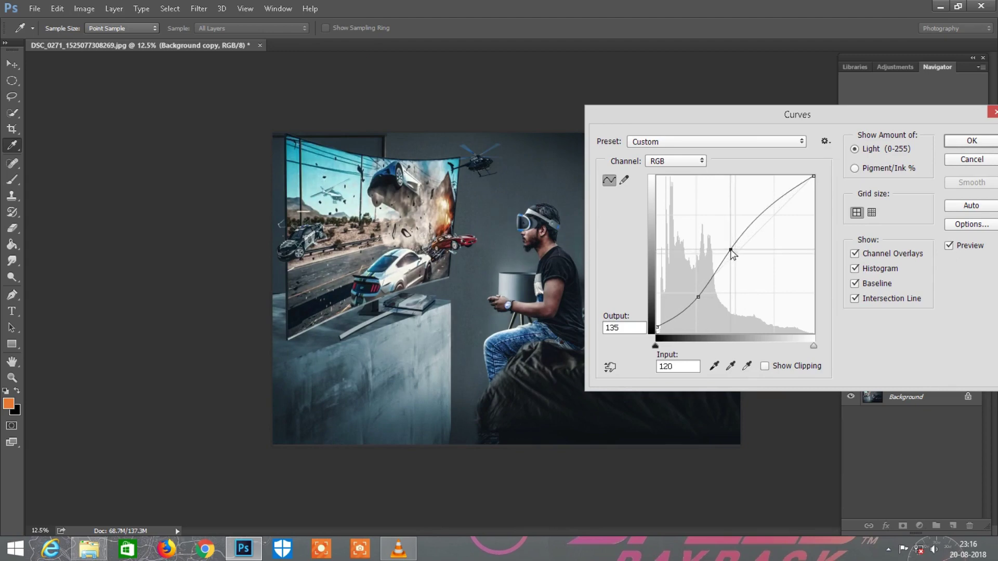
drag(696, 115, 271, 180)
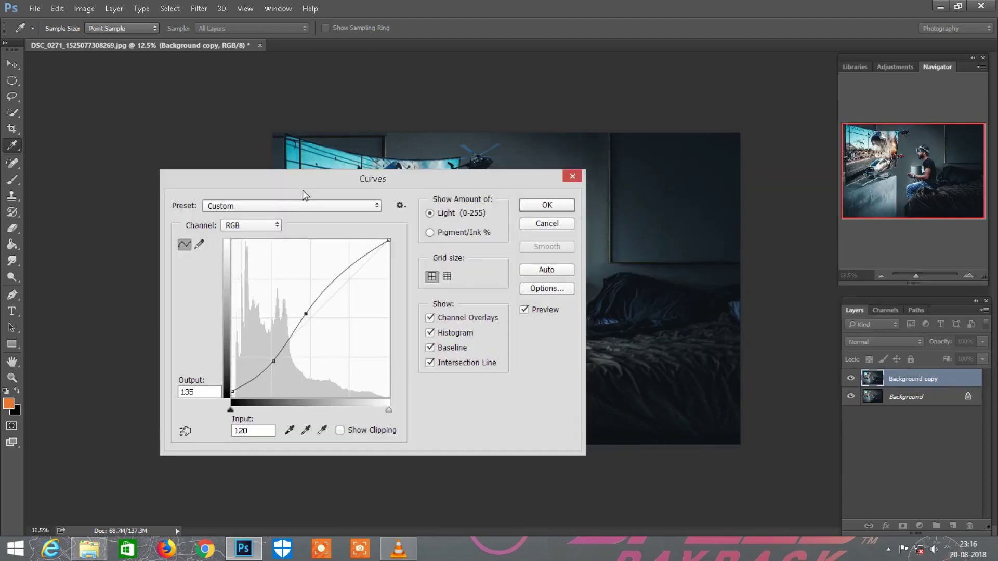
click(550, 205)
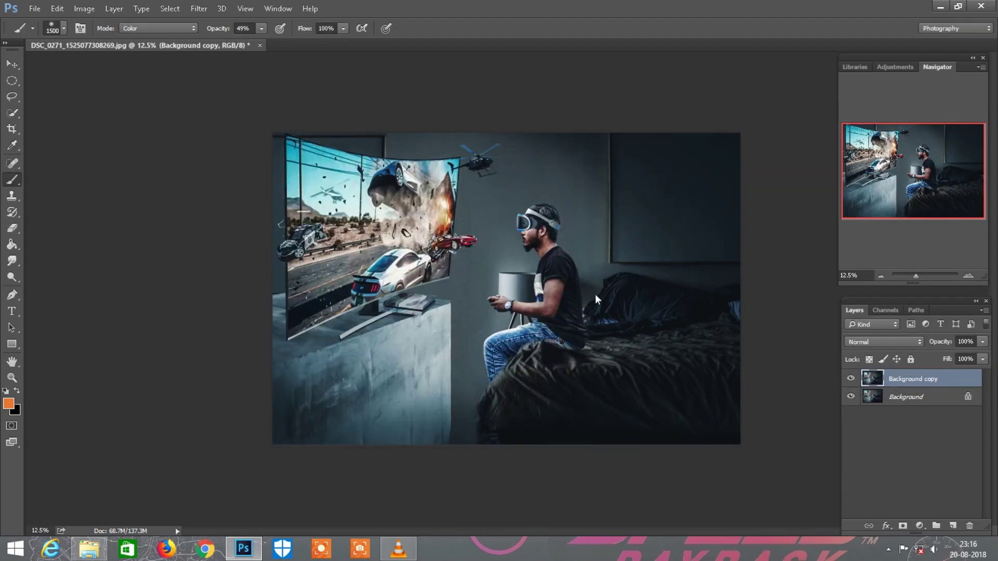
Duplicate the Background copy layer and pick a near-black painting colour from the image
key(ctrl+plus)
drag(939, 381, 951, 526)
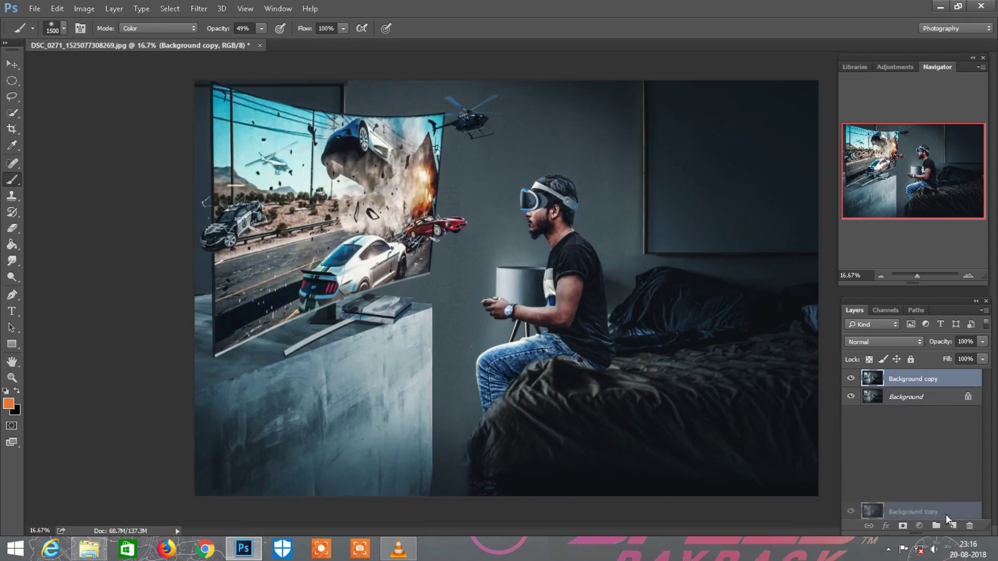
key(ctrl+minus)
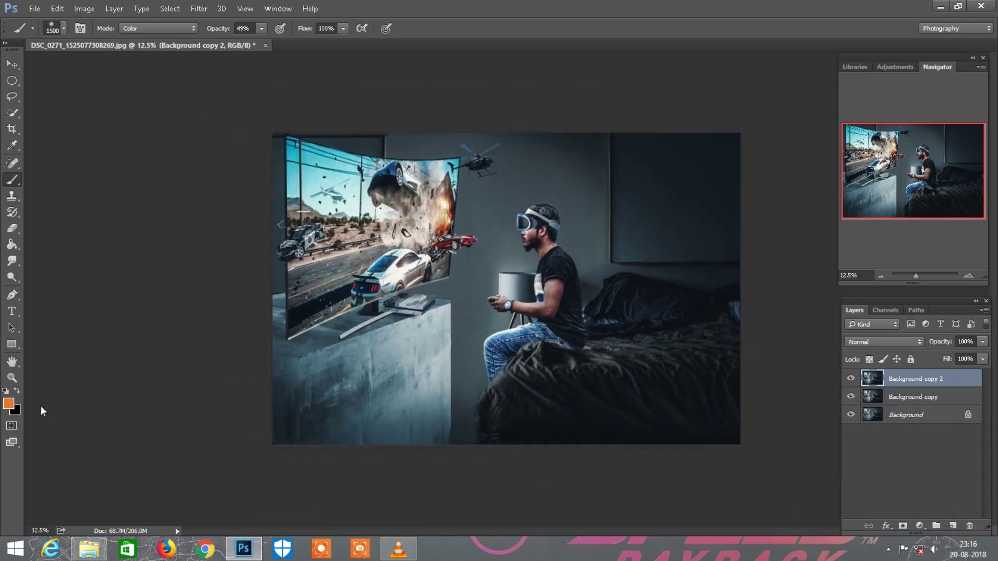
click(17, 390)
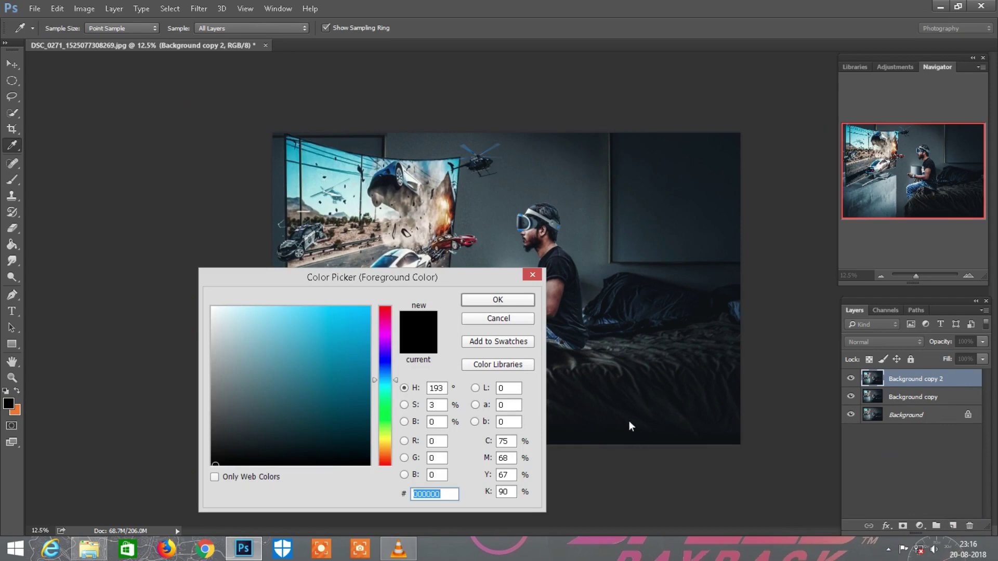
click(630, 422)
click(477, 303)
key(b)
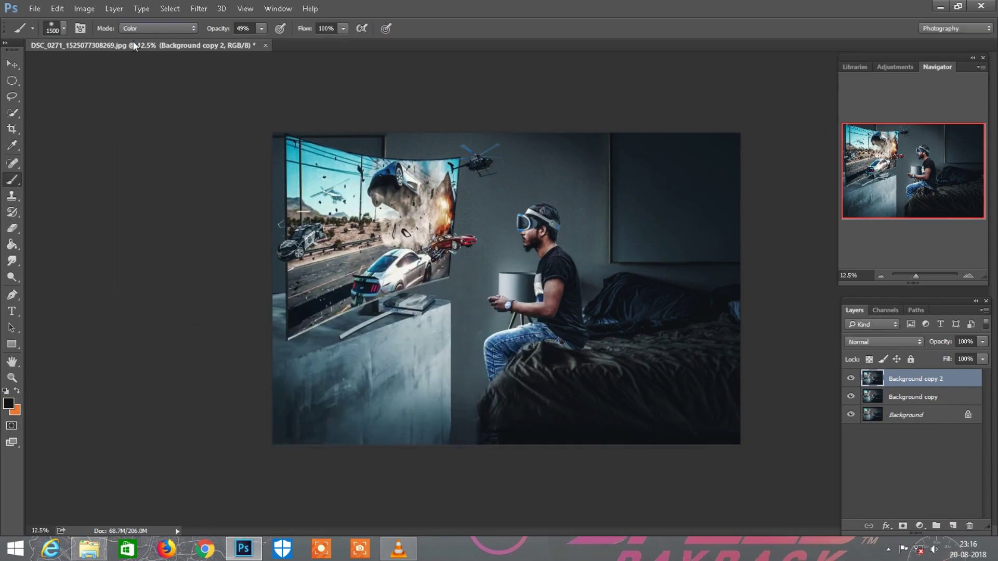
Darken the lower-left stand area with a large low-opacity Normal brush, then add an empty layer
click(159, 28)
click(187, 40)
drag(217, 28, 202, 27)
key(Return)
key(ctrl+minus)
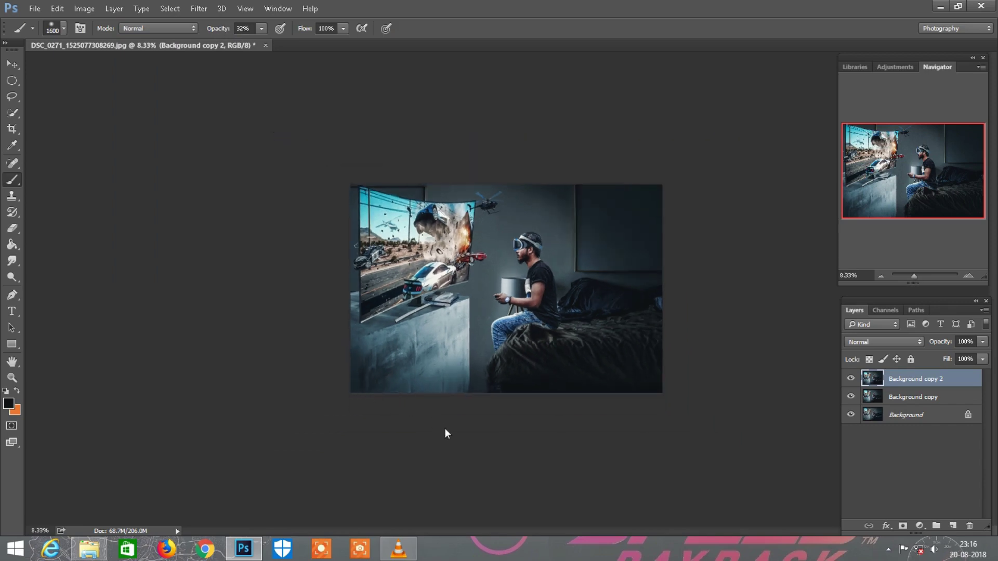
key(bracketright)
key(bracketright)
key(bracketright)
click(418, 407)
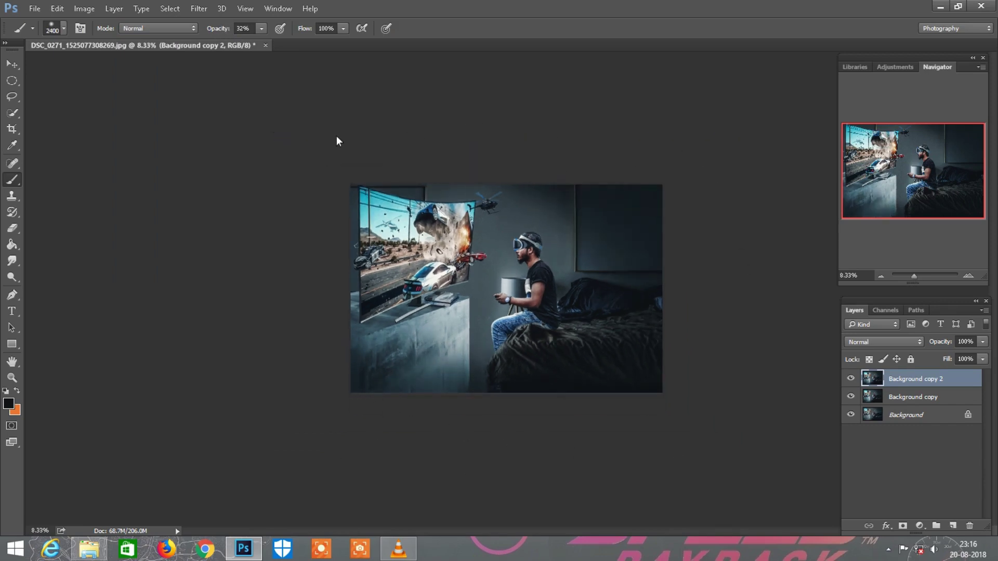
key(ctrl+plus)
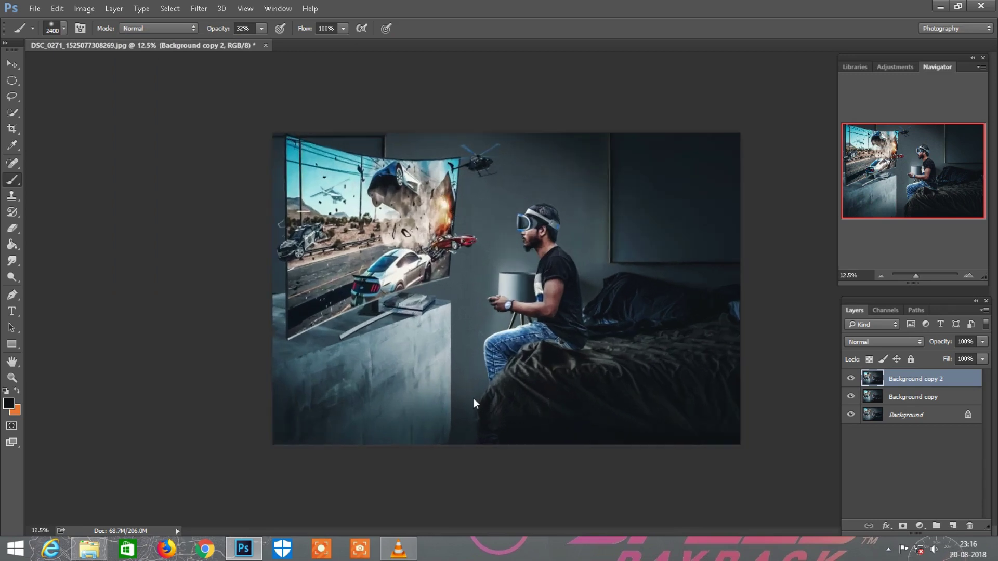
click(953, 526)
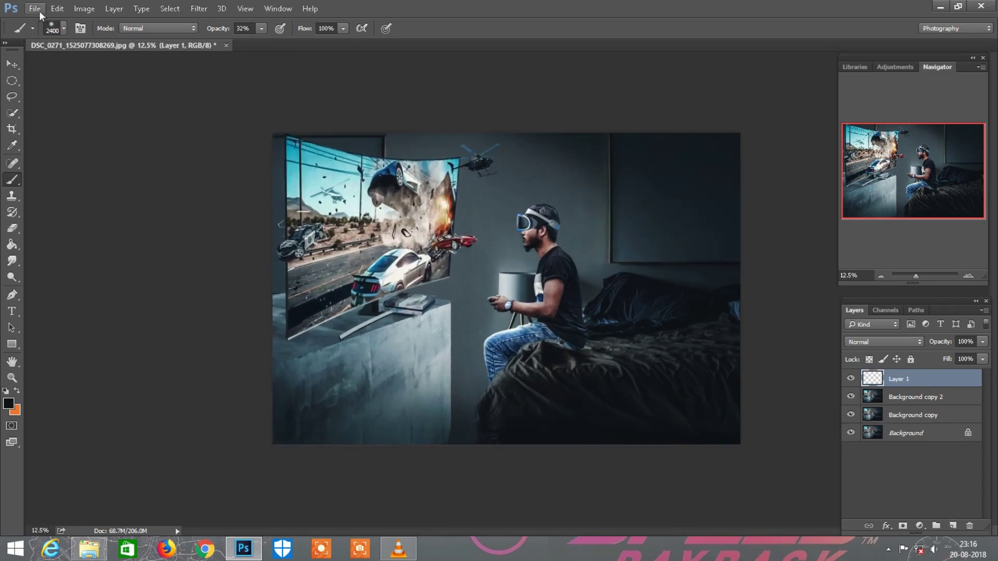
Fill the new layer with 50% Gray and set its blend mode to Overlay
click(57, 8)
click(67, 188)
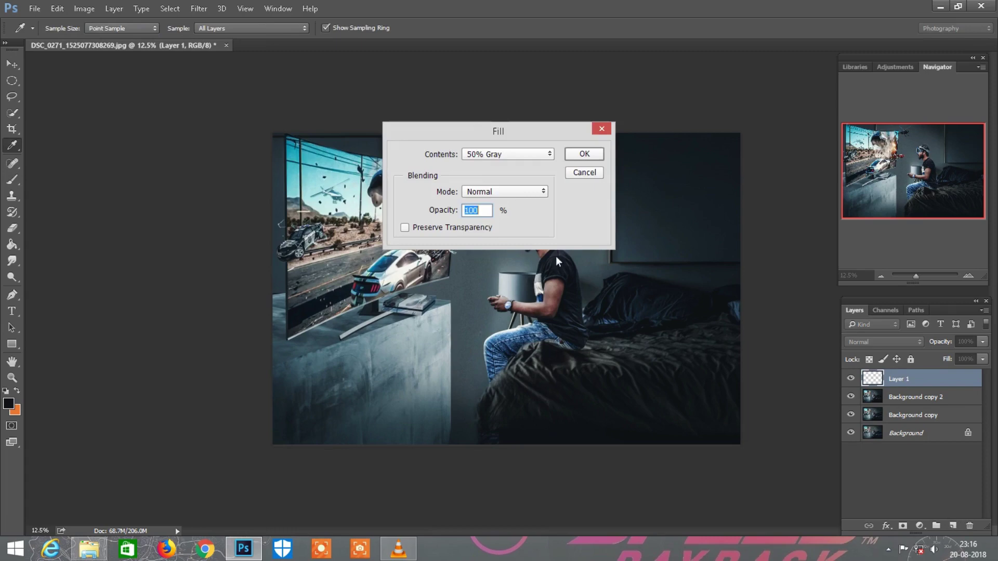
click(584, 155)
click(883, 341)
click(857, 216)
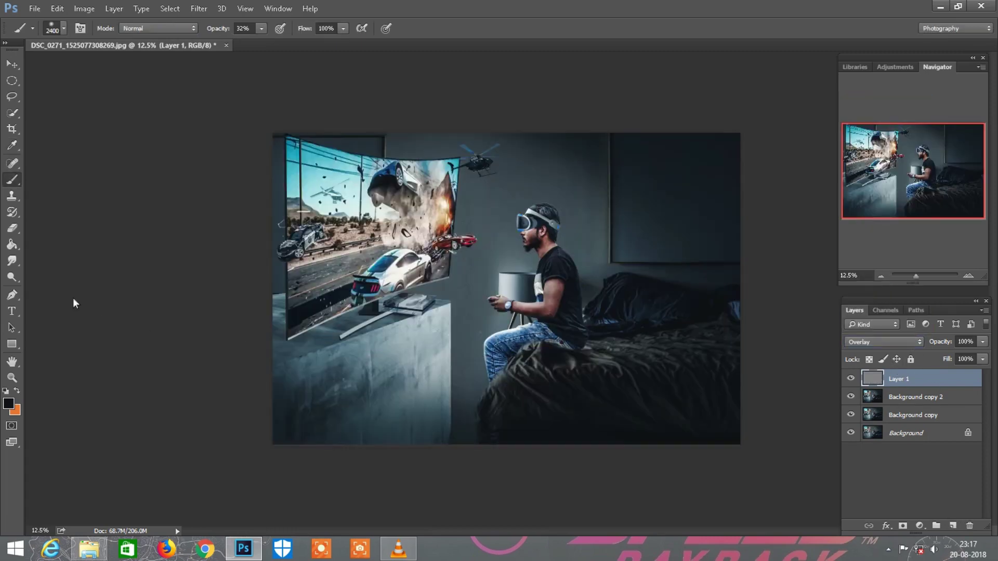
Switch to the Dodge tool at 20% exposure and size its brush around the man
click(11, 276)
key(ctrl+plus)
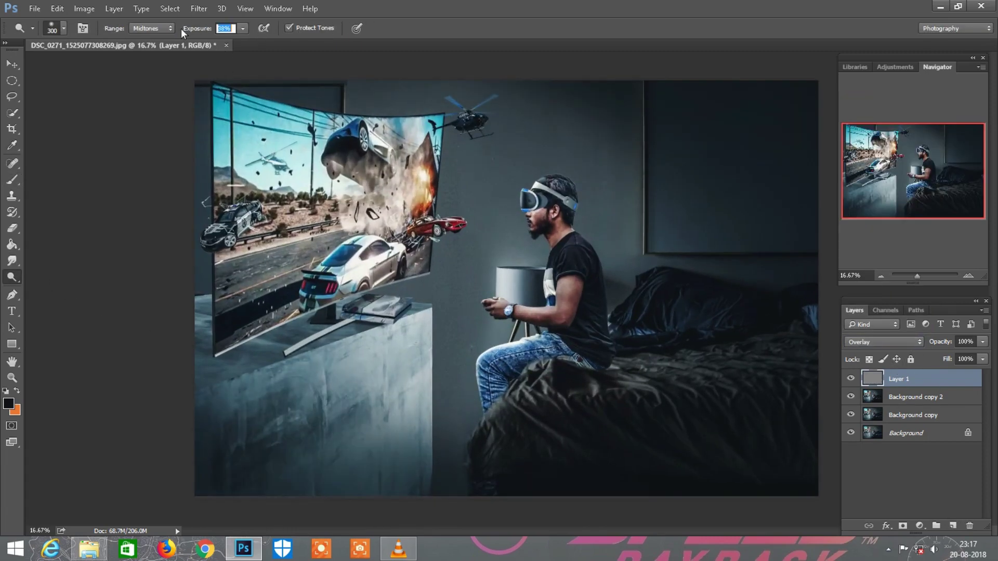
text(20)
key(Return)
scroll(571, 319, up, 1)
scroll(577, 311, up, 1)
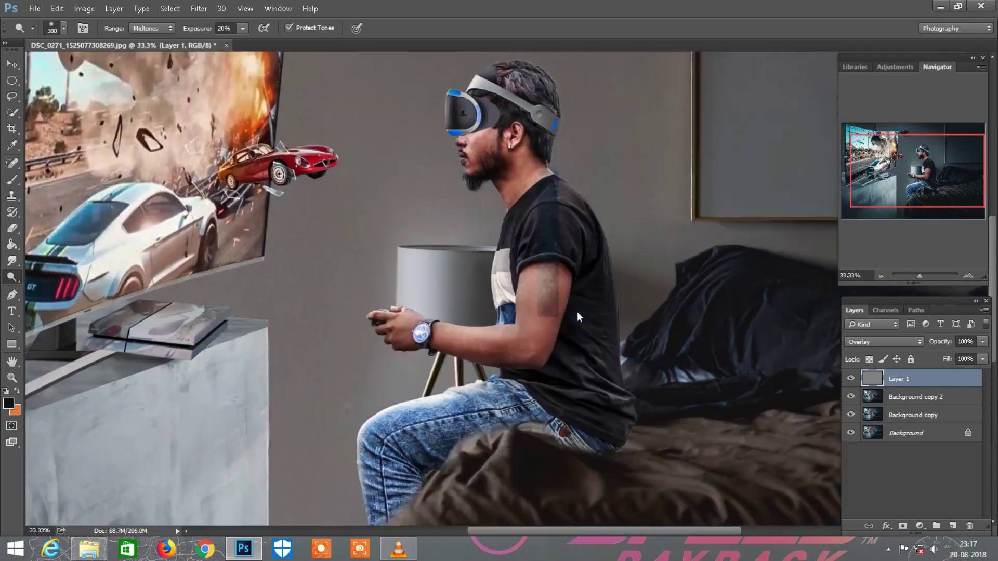
key(bracketleft)
key(bracketleft)
key(bracketleft)
key(bracketleft)
key(bracketleft)
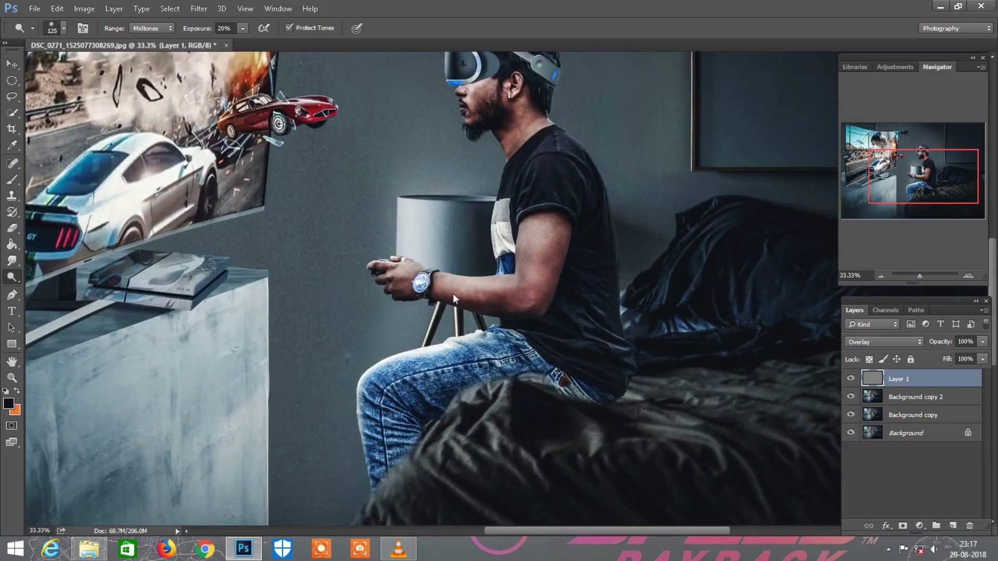
scroll(535, 296, up, 2)
scroll(535, 185, up, 2)
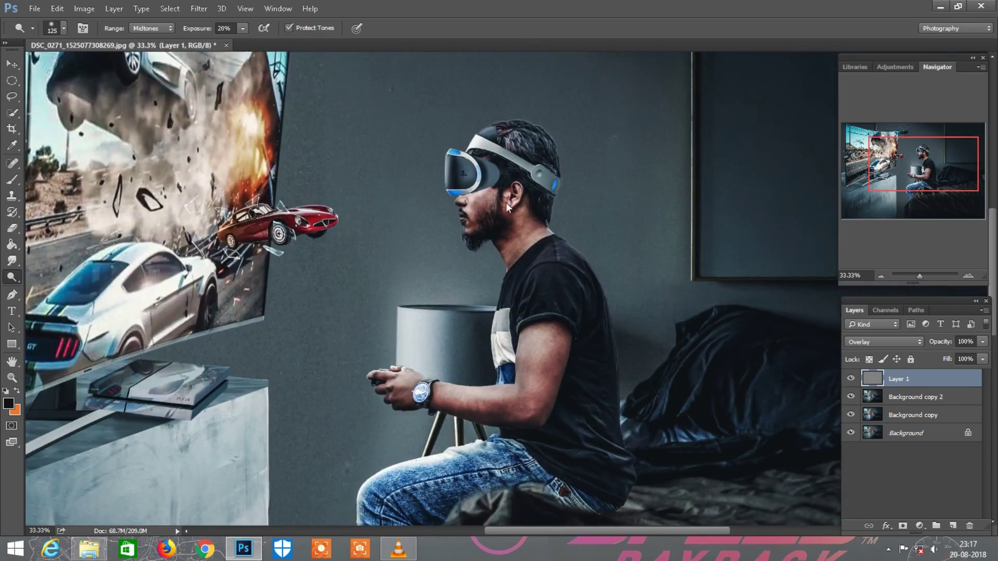
scroll(569, 338, down, 2)
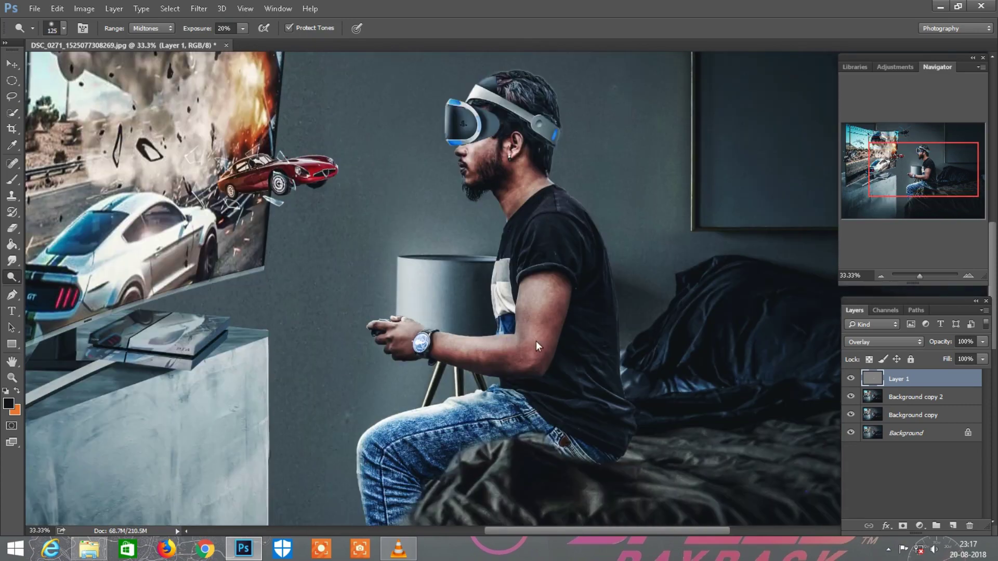
Raise dodge exposure to 38% and brighten a spot near the man's knee
key(bracketleft)
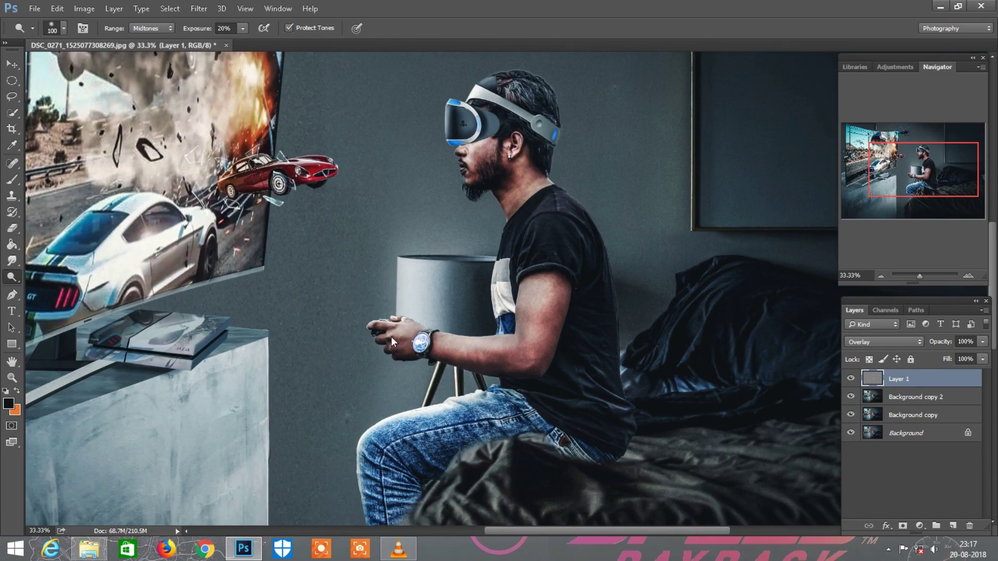
key(ctrl+minus)
key(bracketright)
key(bracketright)
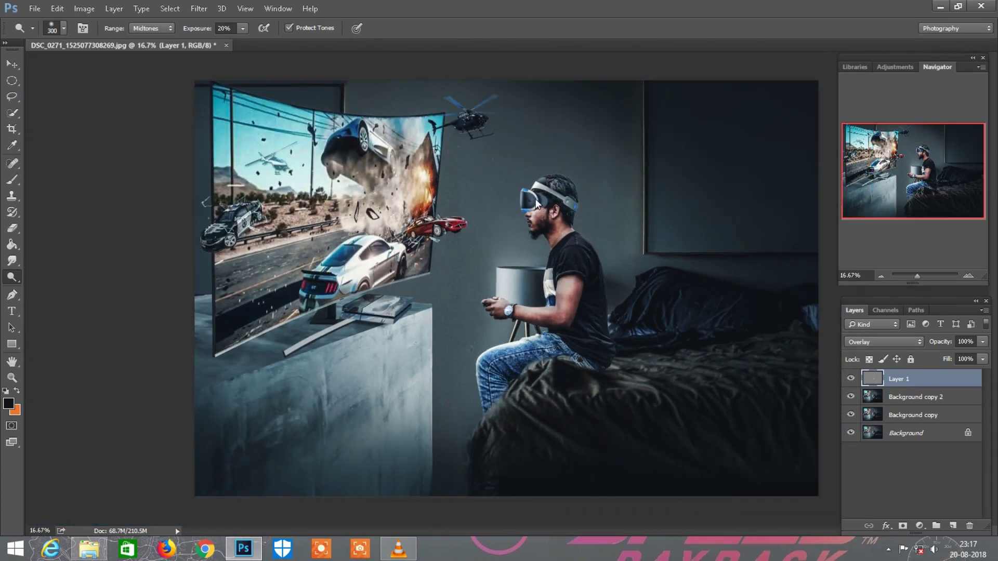
key(bracketleft)
key(bracketleft)
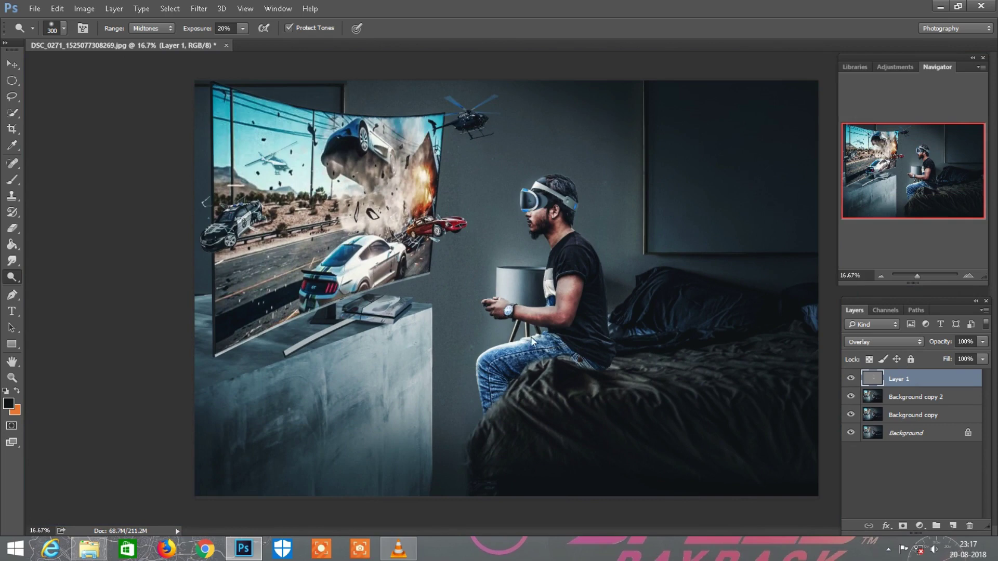
key(ctrl+minus)
key(bracketright)
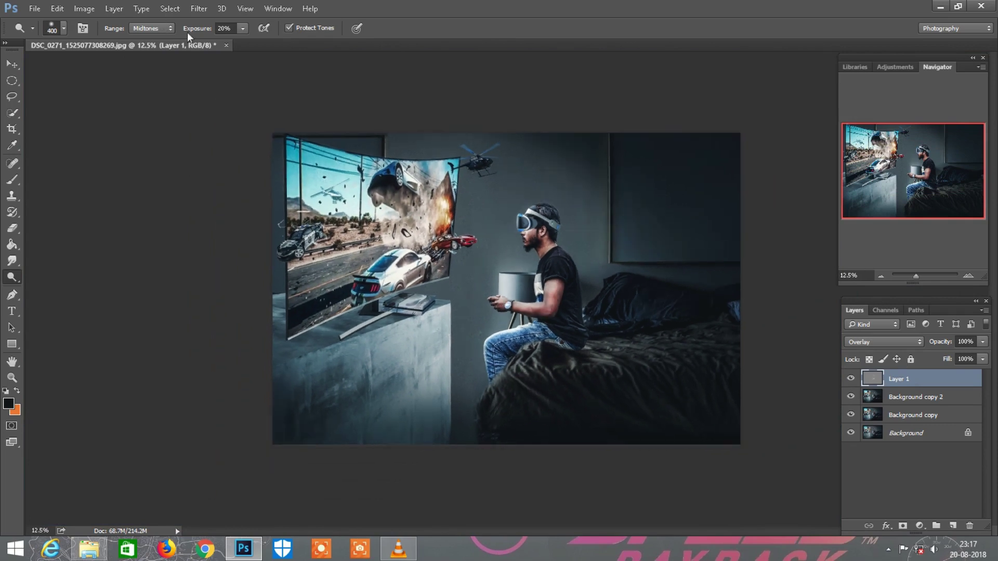
drag(187, 32, 201, 27)
key(bracketleft)
click(530, 348)
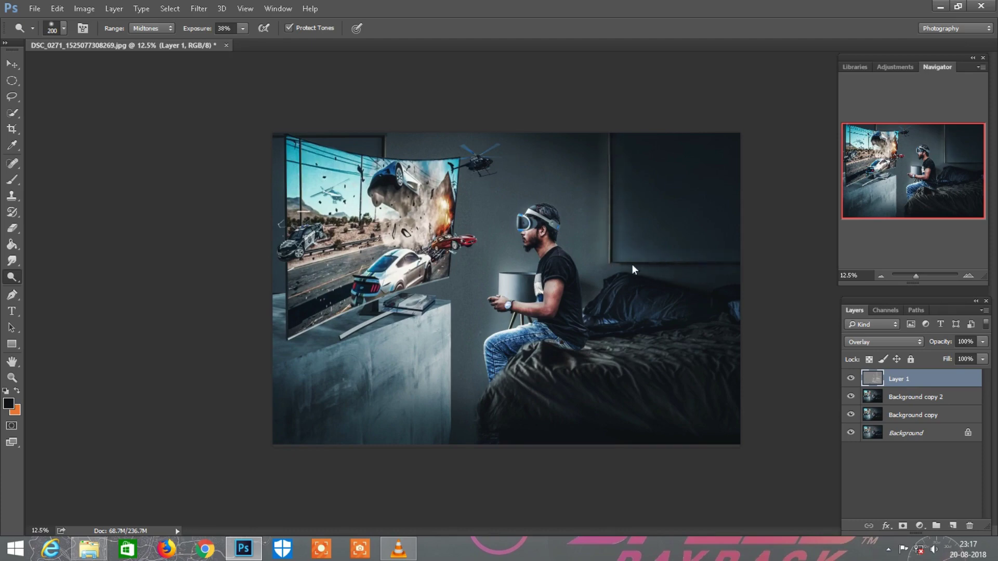
At 55% exposure, dodge the wall, the TV stand and console, and a wall patch
key(bracketleft)
key(bracketright)
key(bracketleft)
key(bracketleft)
key(ctrl+minus)
key(ctrl+plus)
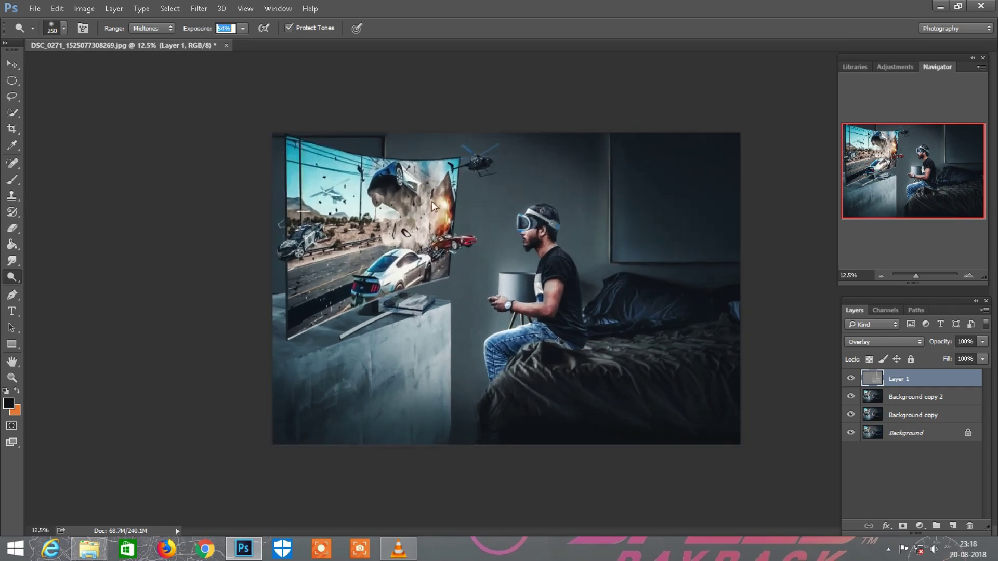
key(5)
key(5)
key(bracketright)
key(bracketright)
key(bracketright)
key(bracketright)
key(bracketright)
drag(421, 192, 495, 209)
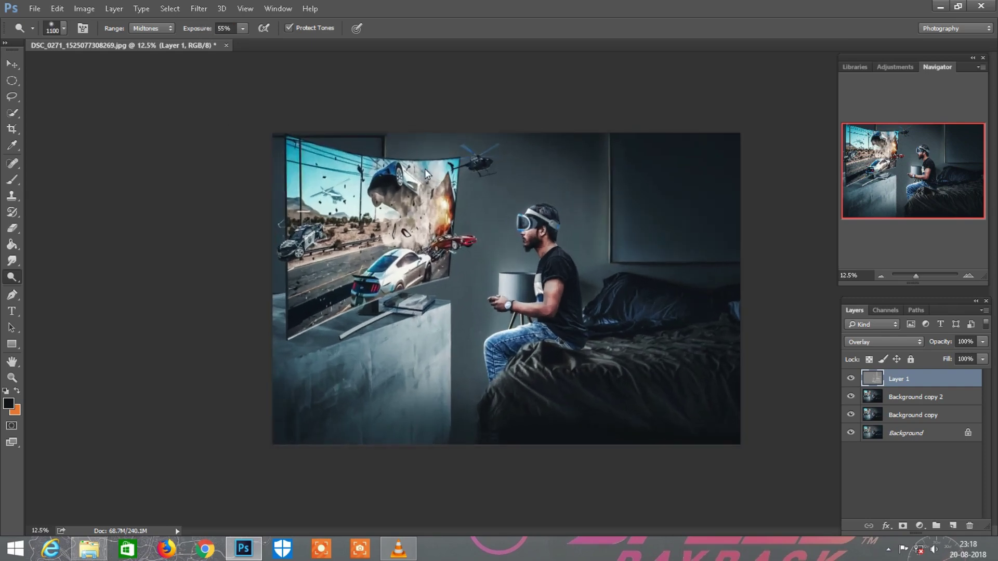
mouse_move(431, 283)
mouse_down()
mouse_move(439, 319)
mouse_move(292, 335)
mouse_move(286, 174)
mouse_move(350, 332)
mouse_up()
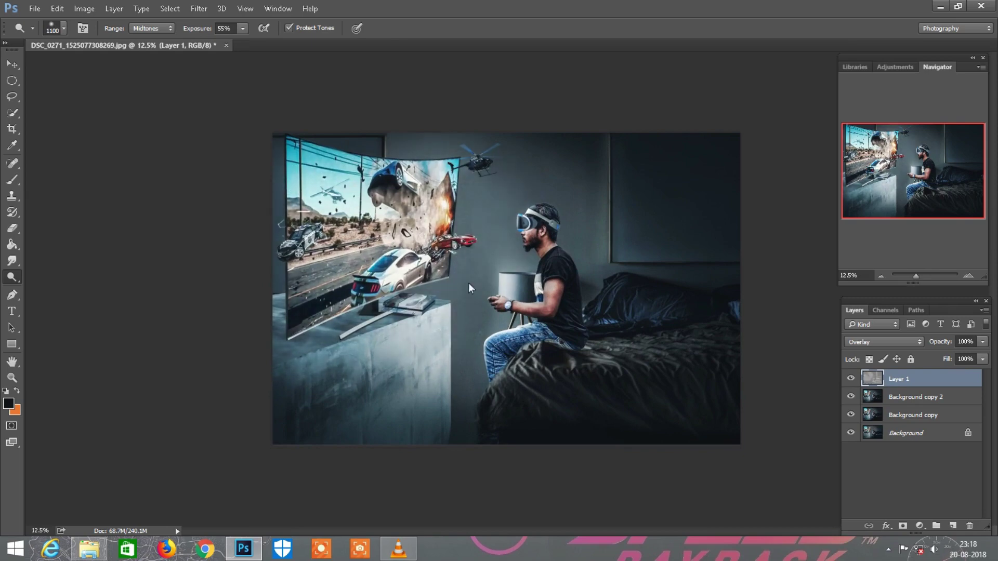
click(488, 246)
key(ctrl+plus)
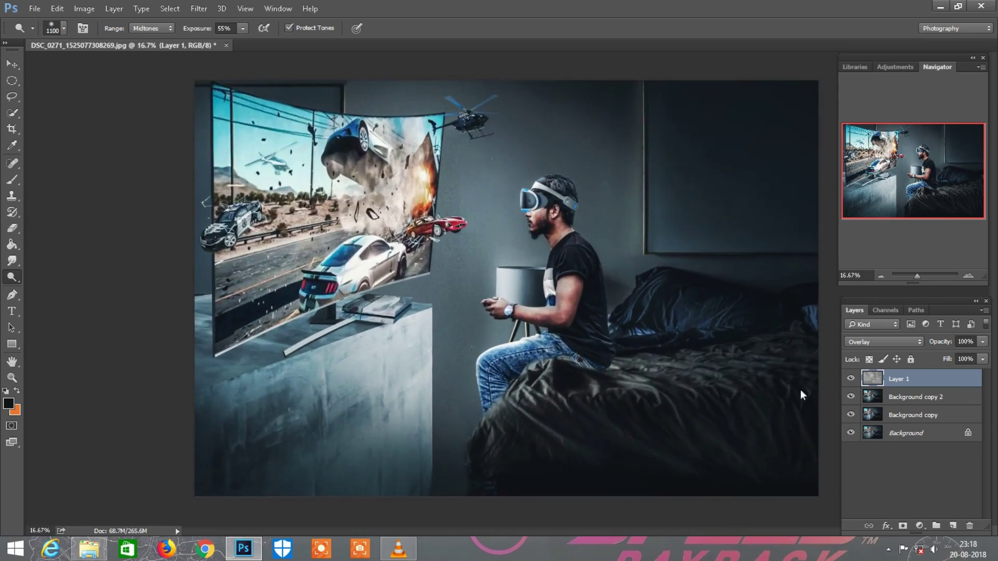
Merge visible layers, duplicate the merged layer, and add an empty layer on top
right_click(899, 378)
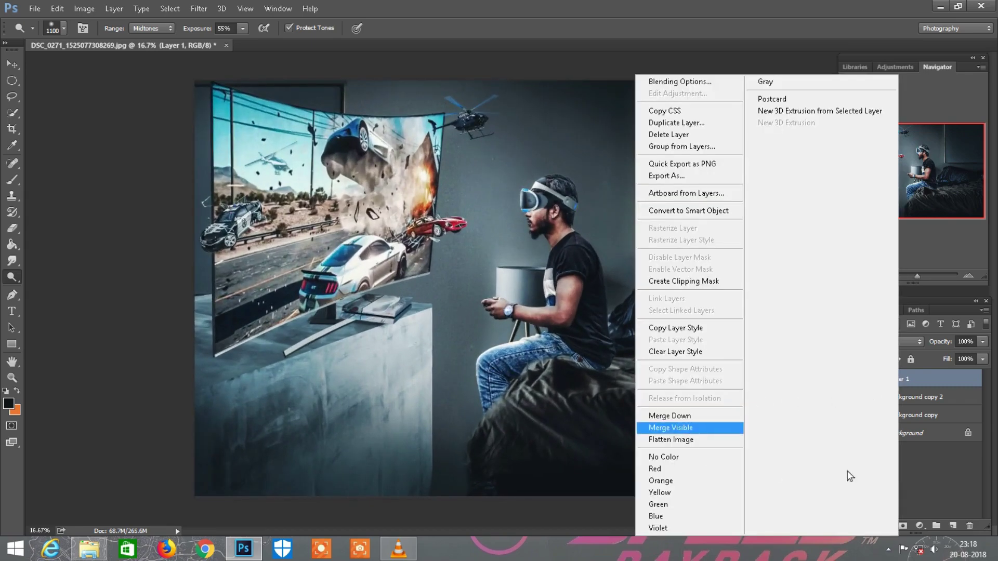
key(Return)
drag(941, 385, 950, 525)
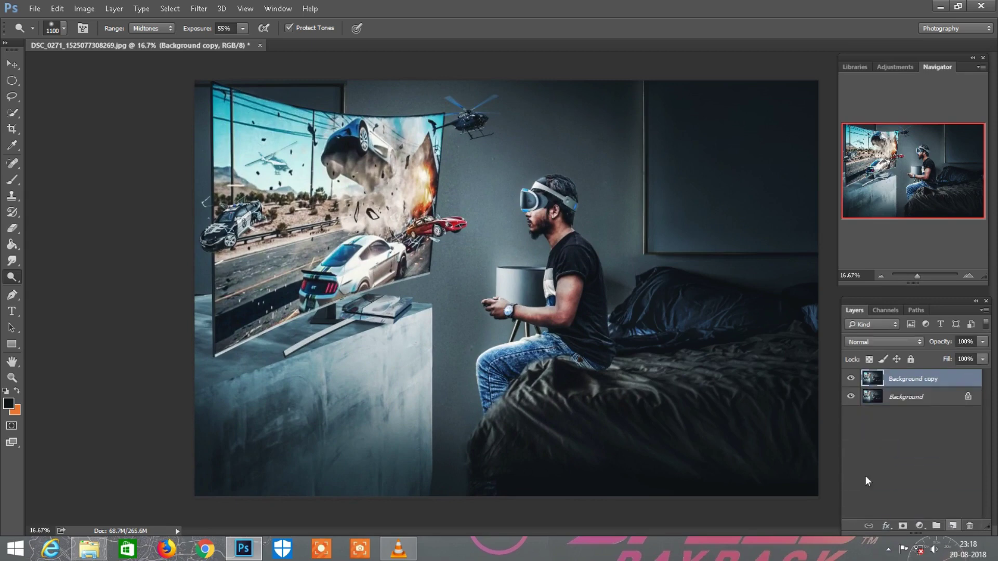
click(953, 524)
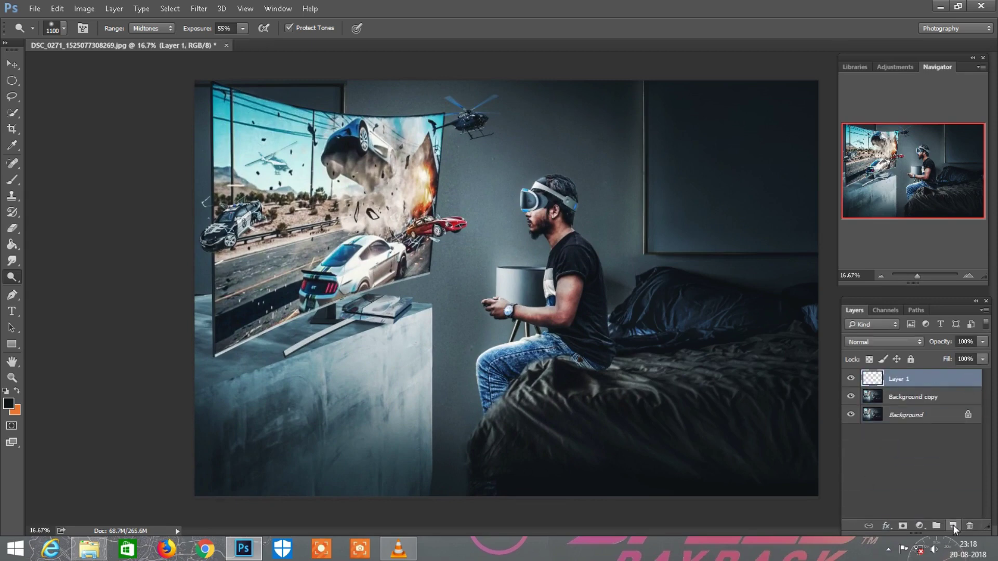
Paint a blue glow over the VR headset lights with a small 68%-opacity brush
click(9, 404)
click(363, 345)
click(499, 297)
key(b)
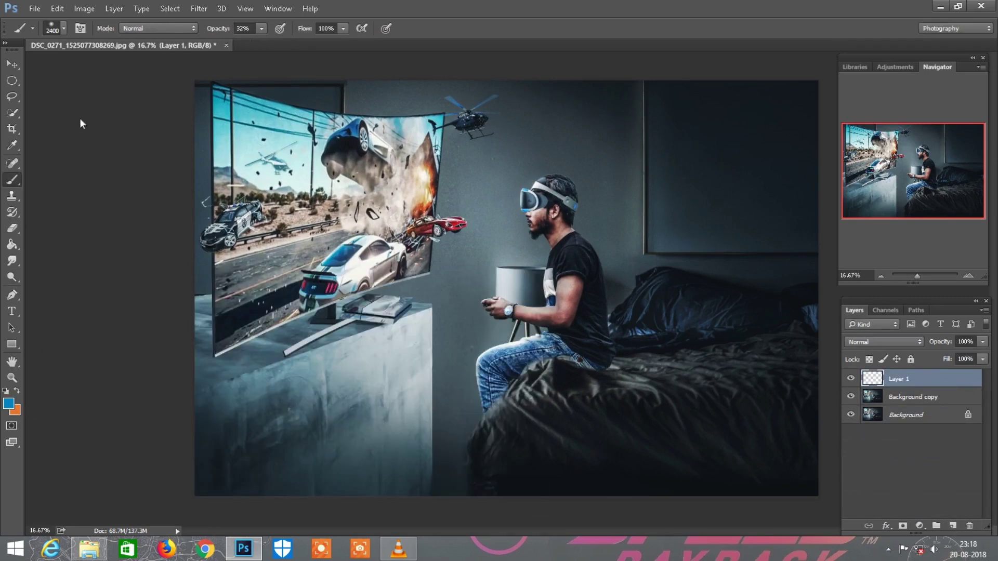
text(68)
key(Return)
scroll(590, 245, up, 4)
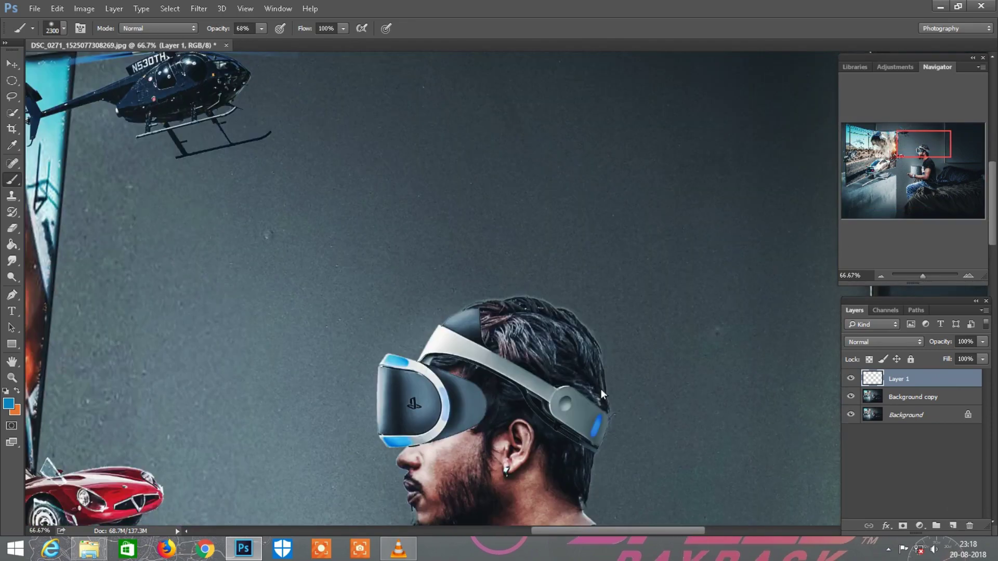
key(bracketleft)
key(bracketleft)
key(bracketleft)
key(bracketleft)
key(bracketleft)
key(bracketleft)
drag(425, 434, 397, 448)
Set the blue glow layer to Screen blend mode and fit the image in view
click(915, 342)
click(856, 177)
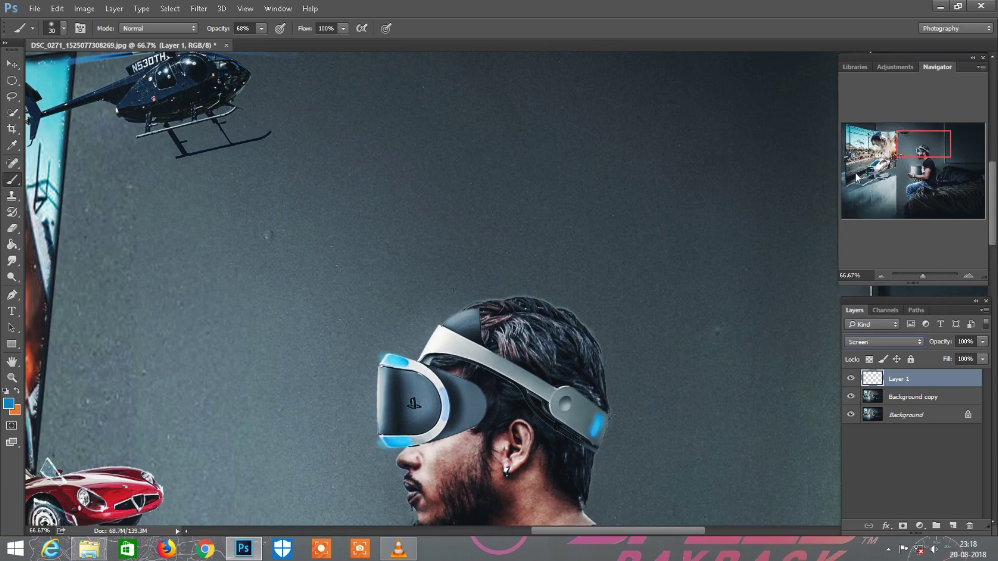
scroll(618, 407, down, 2)
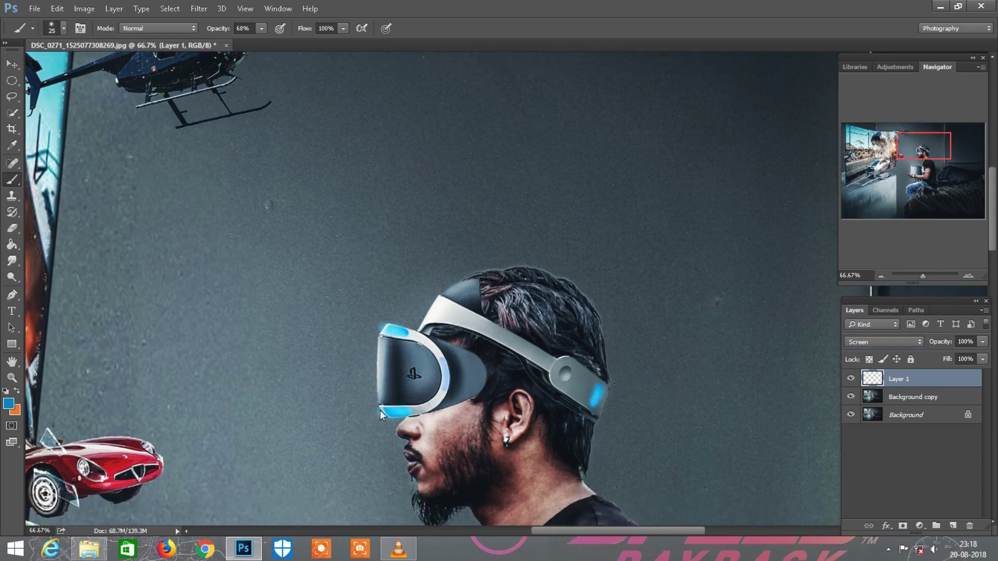
key(ctrl+0)
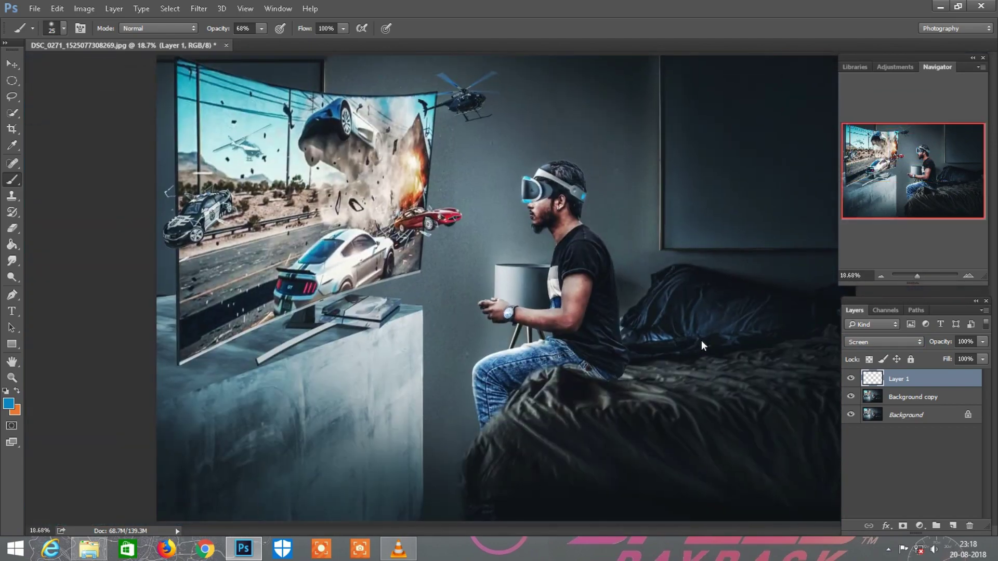
key(ctrl+minus)
click(12, 64)
Flatten the image and bring the PlayStation VR Worlds badge into the composite
right_click(913, 378)
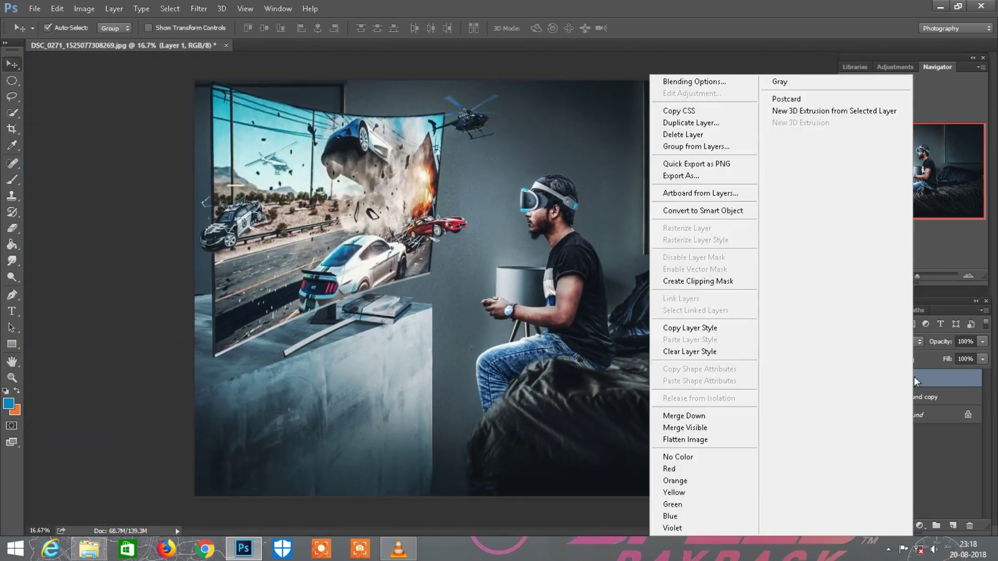
click(710, 426)
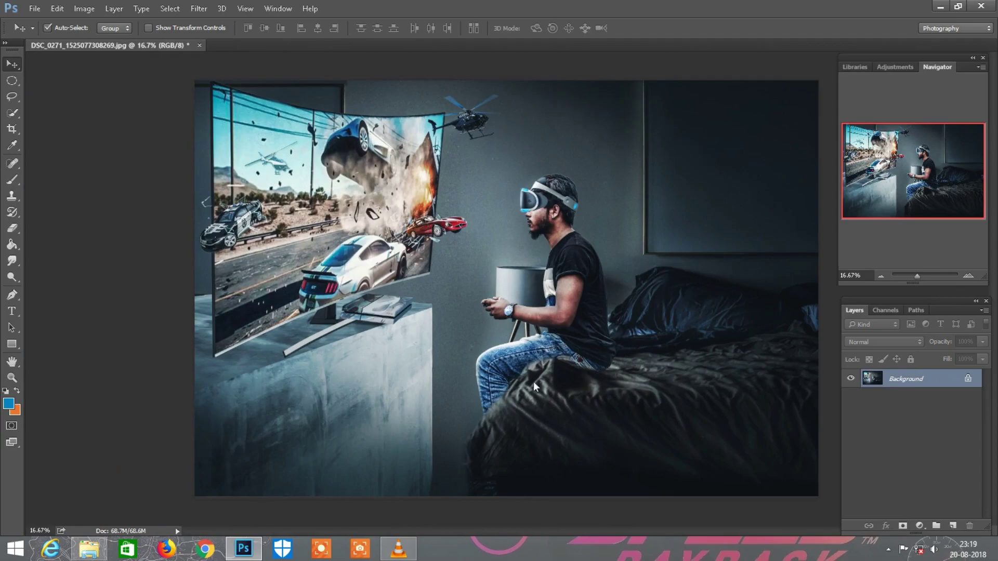
click(89, 548)
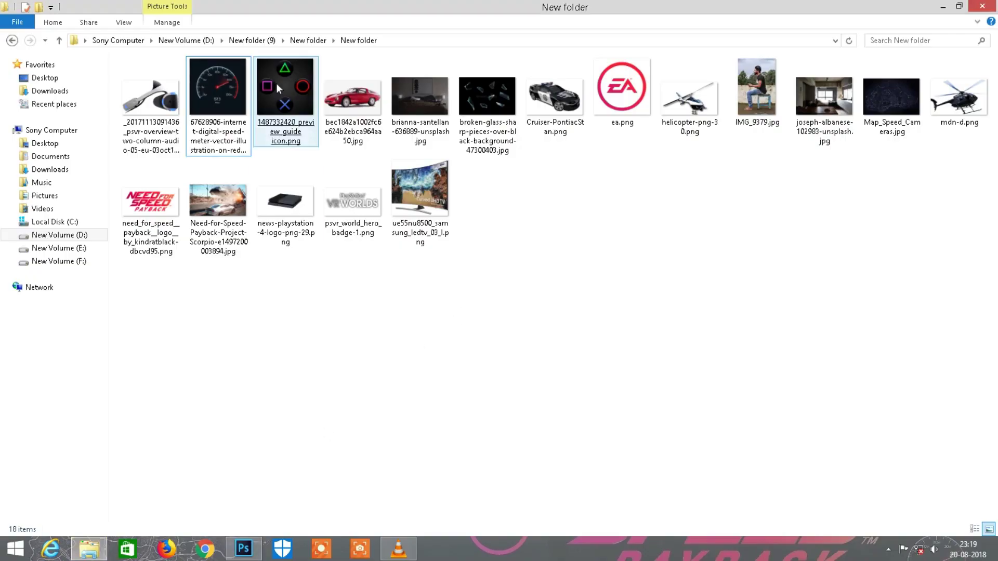
drag(276, 83, 436, 42)
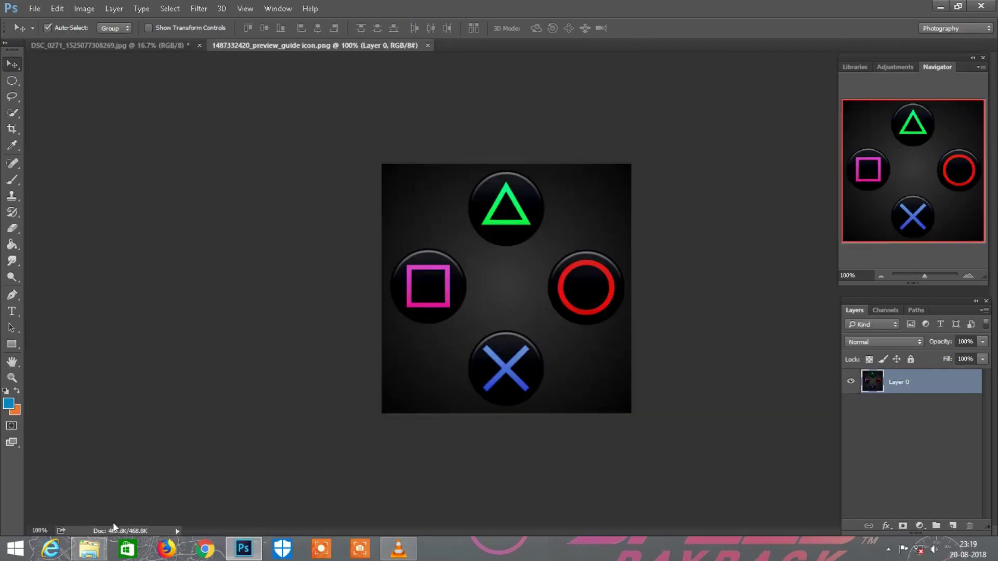
click(89, 548)
drag(352, 203, 528, 42)
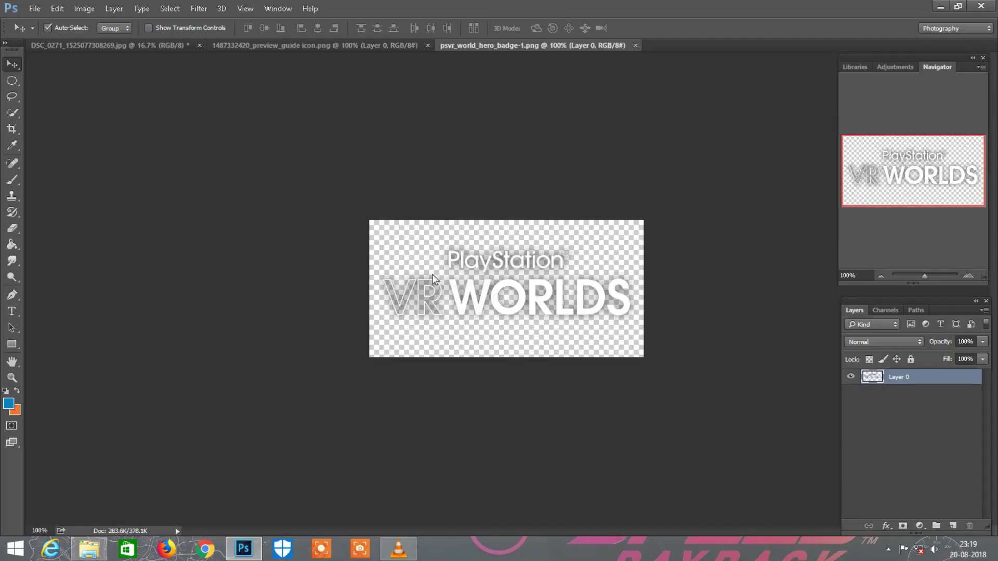
mouse_move(433, 280)
mouse_down()
mouse_move(201, 111)
mouse_move(635, 189)
mouse_up()
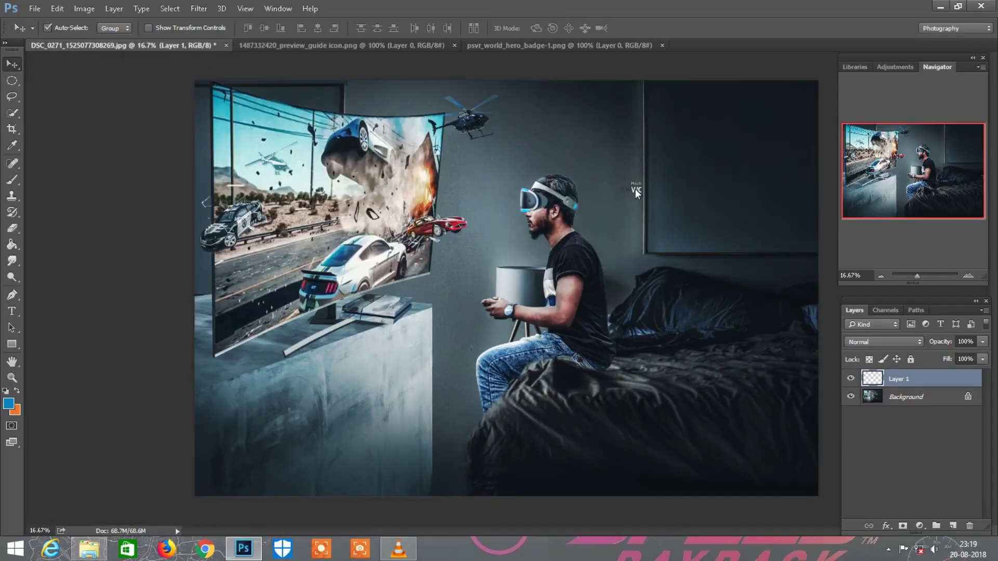
Enlarge the VR Worlds badge proportionally with Free Transform and position it upper right
click(57, 8)
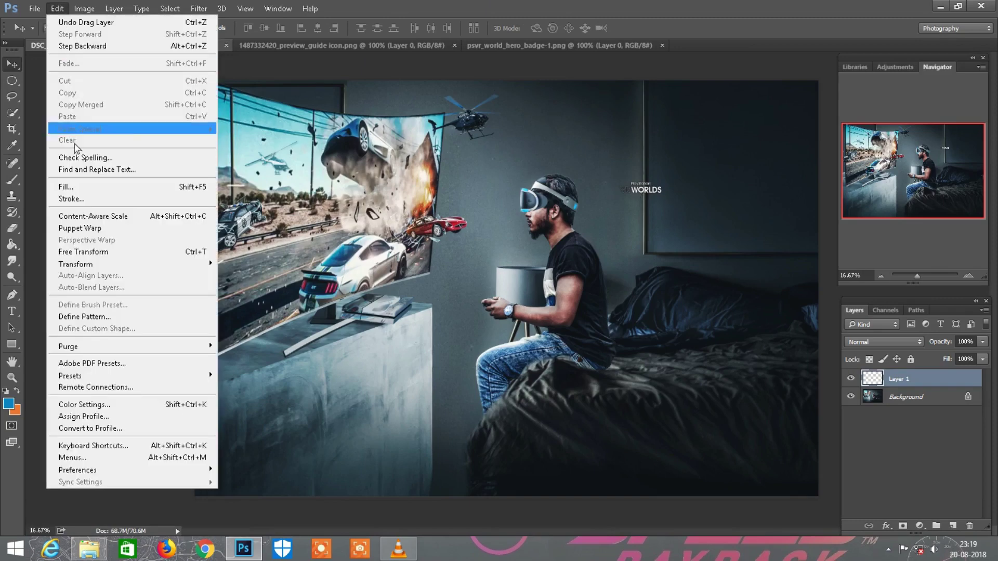
click(84, 252)
click(222, 28)
drag(235, 27, 365, 11)
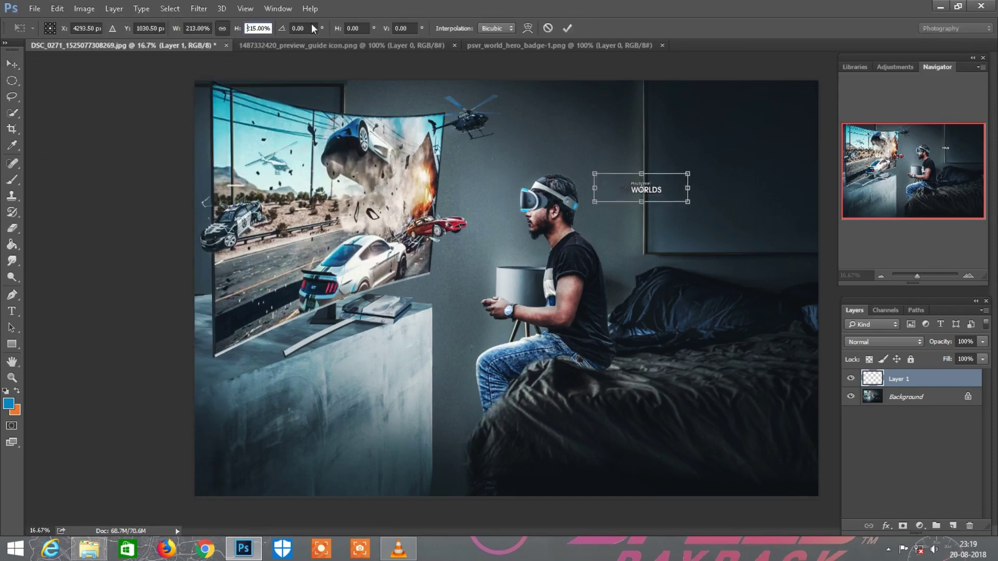
key(ctrl+minus)
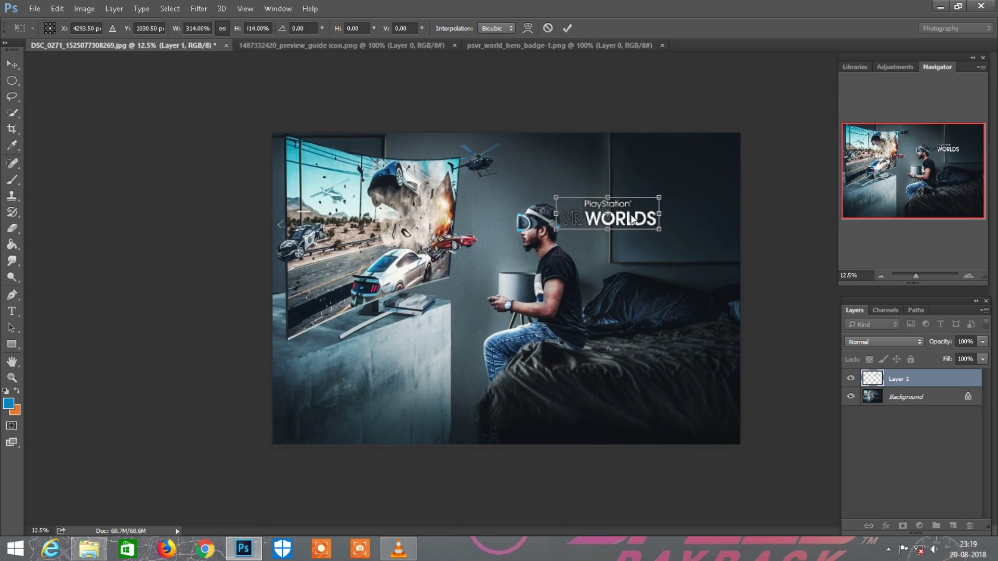
mouse_move(631, 218)
mouse_down()
mouse_move(684, 176)
mouse_move(675, 171)
mouse_up()
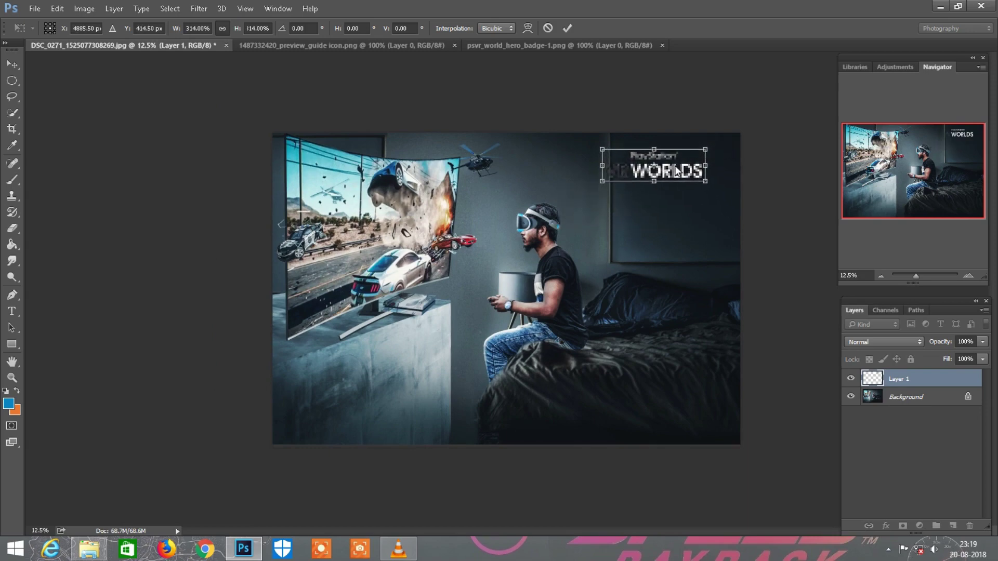
click(566, 28)
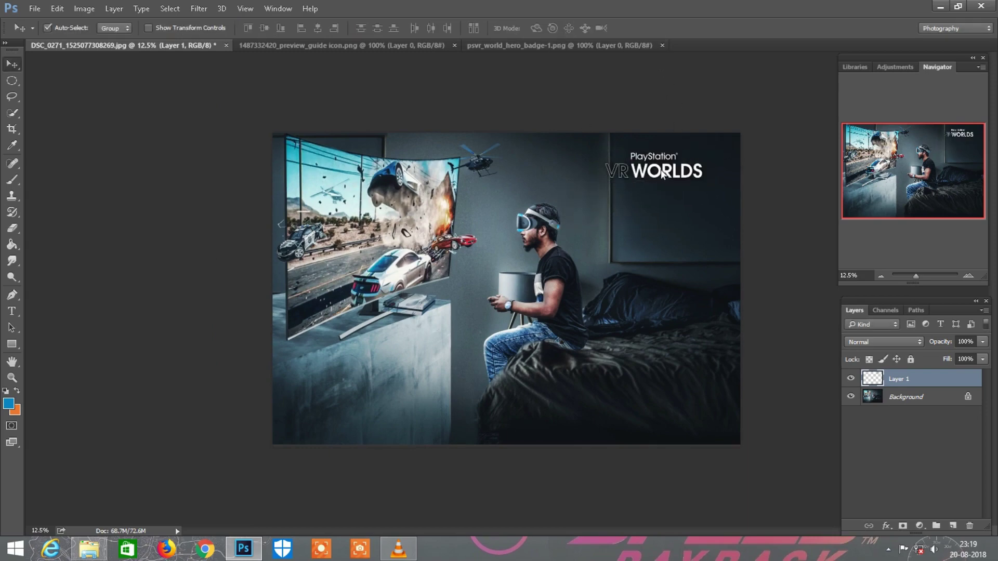
drag(662, 174, 651, 170)
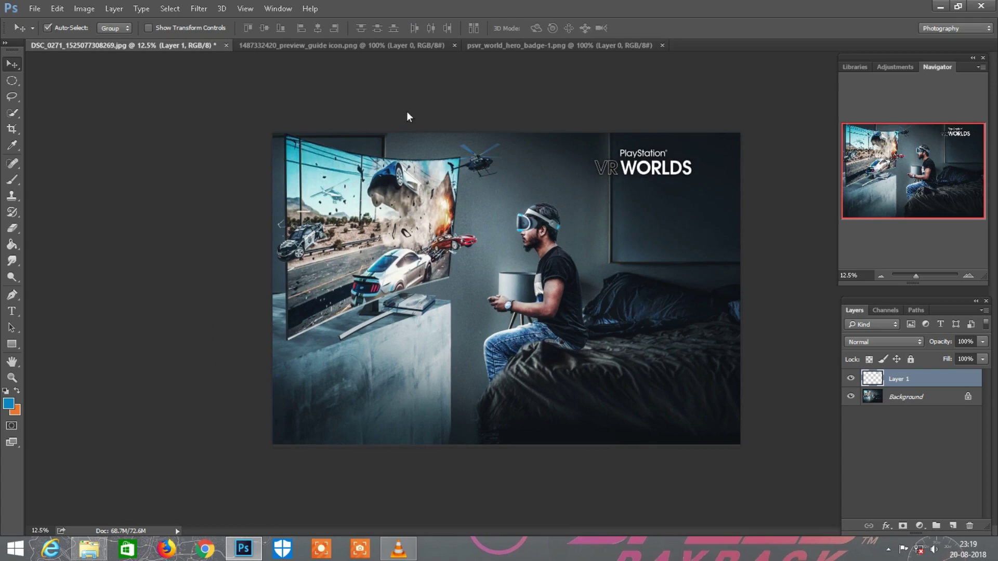
Scale the WORLDS badge up slightly again and load the Need for Speed logo file
click(57, 9)
click(87, 252)
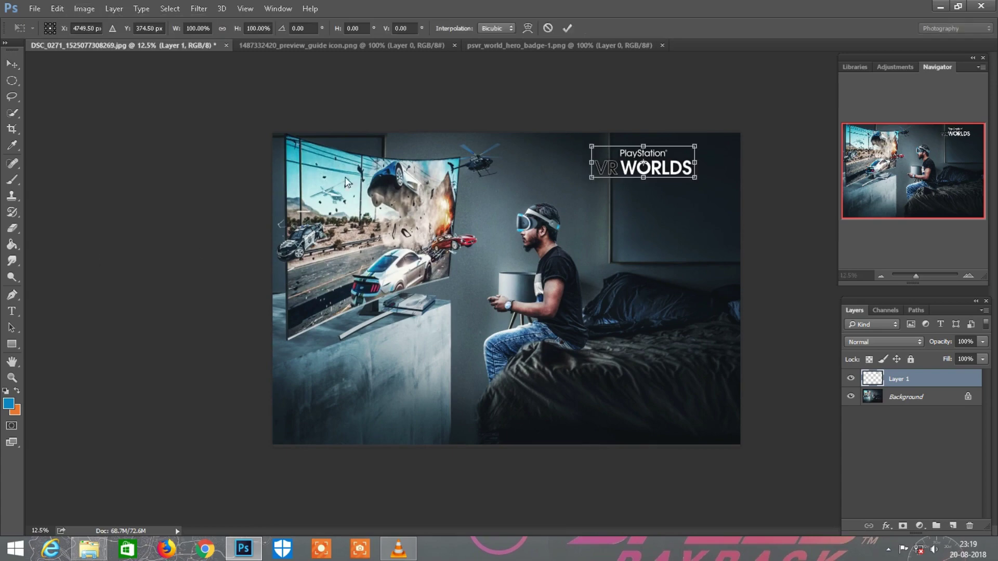
drag(237, 28, 270, 28)
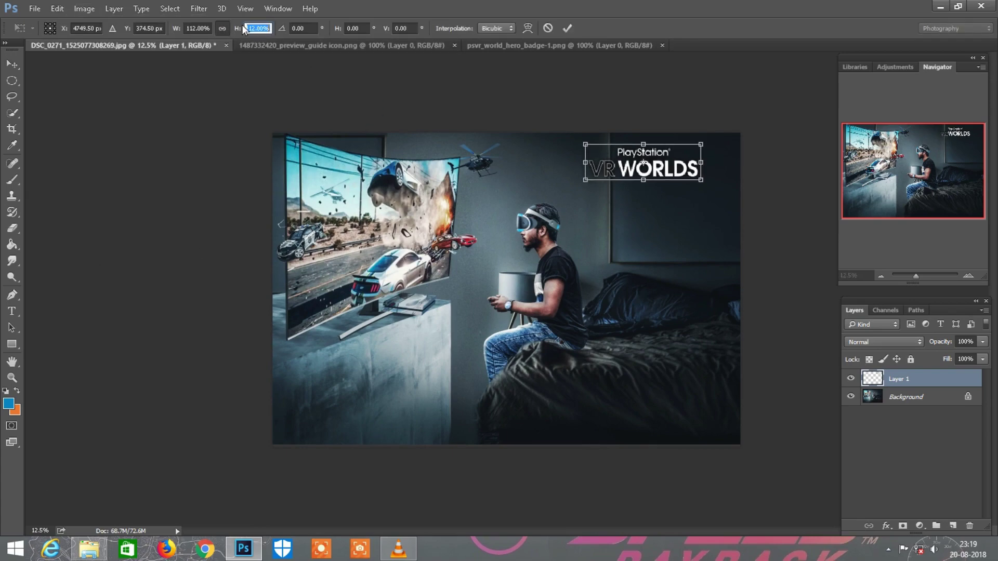
click(567, 28)
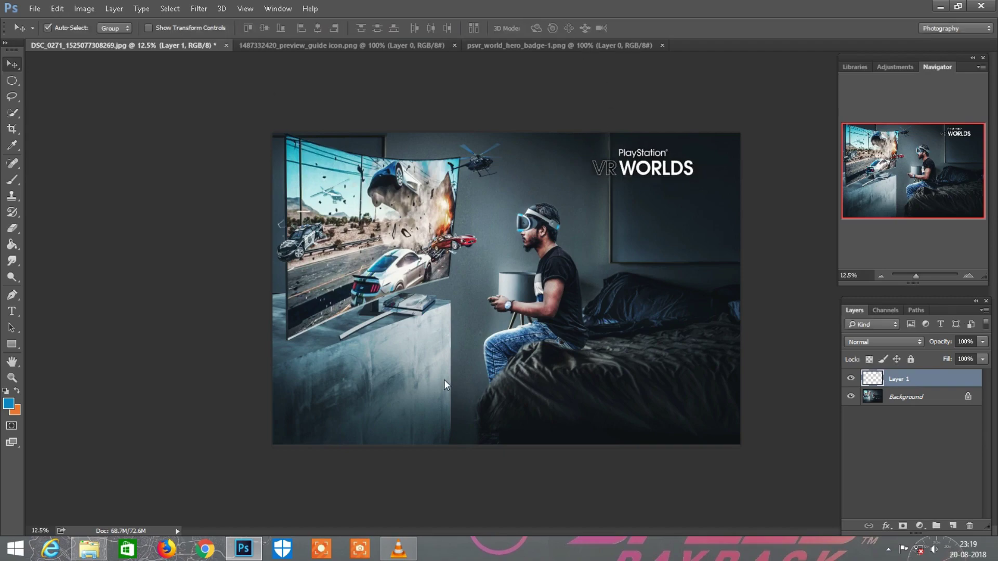
click(89, 548)
mouse_move(151, 208)
mouse_down()
mouse_move(246, 550)
mouse_move(724, 38)
mouse_up()
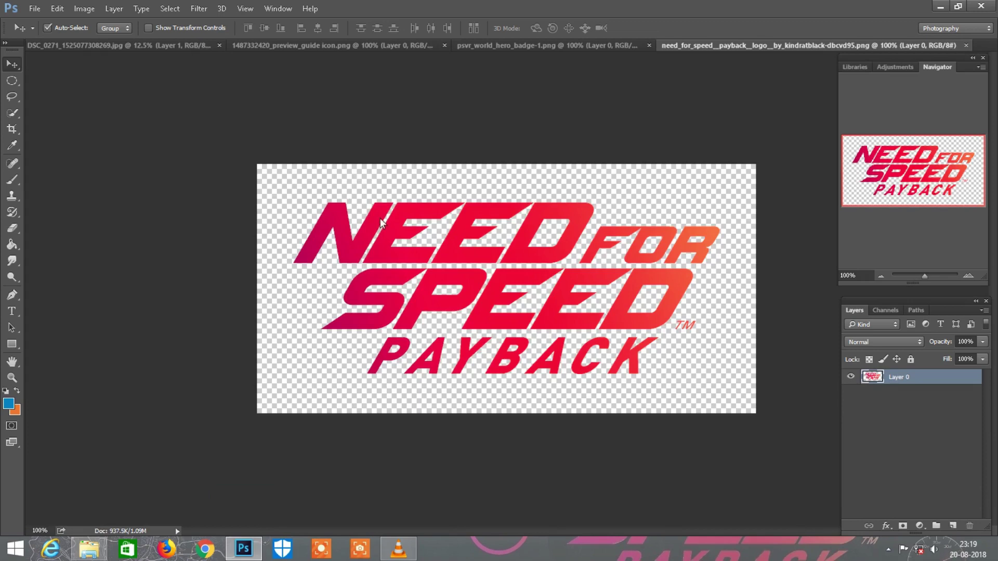
Drop the Need for Speed logo in, scale it to 370%, and move it over the bed
mouse_move(379, 217)
mouse_down()
mouse_move(206, 42)
mouse_move(293, 210)
mouse_move(608, 379)
mouse_up()
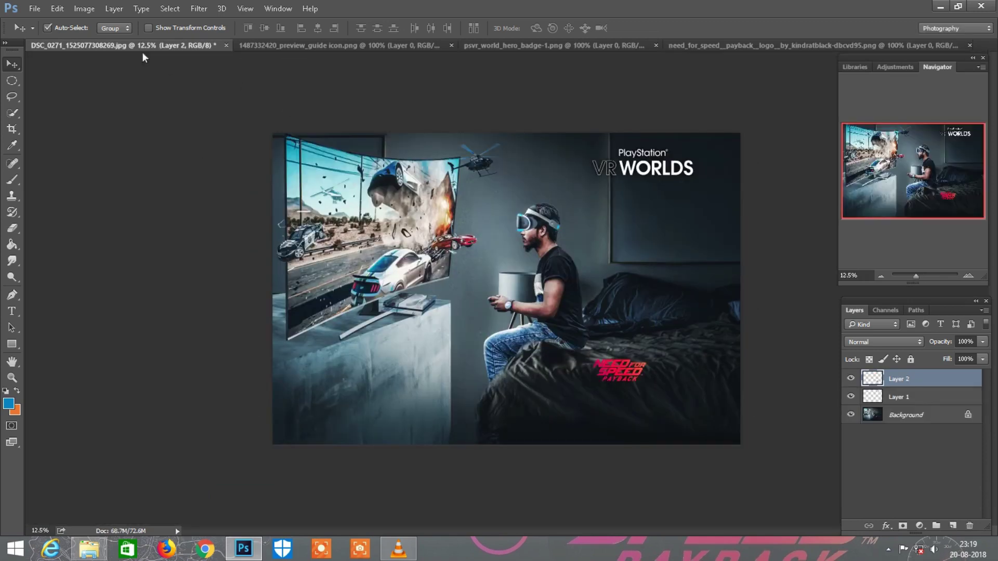
click(57, 9)
click(86, 244)
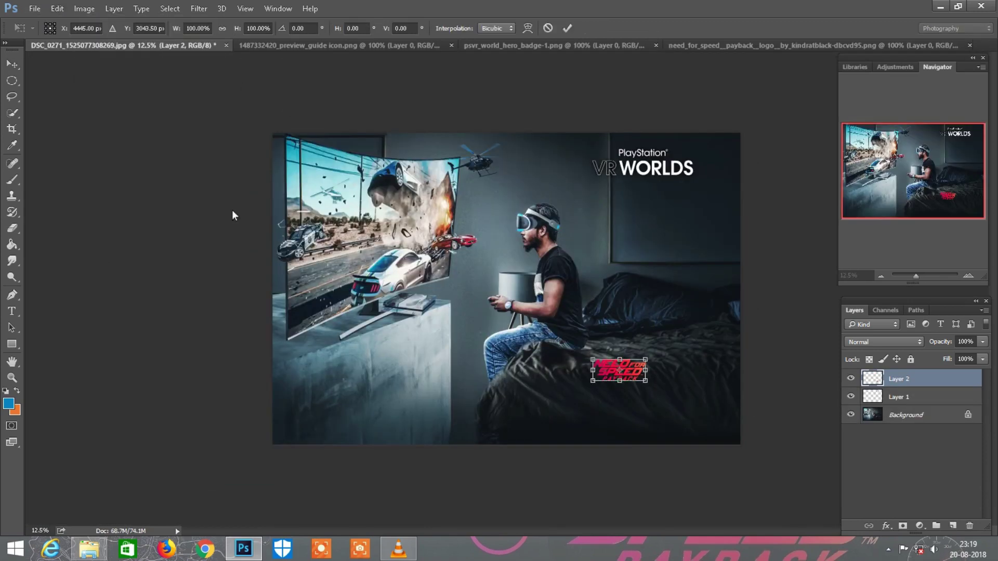
click(222, 29)
drag(237, 28, 407, 6)
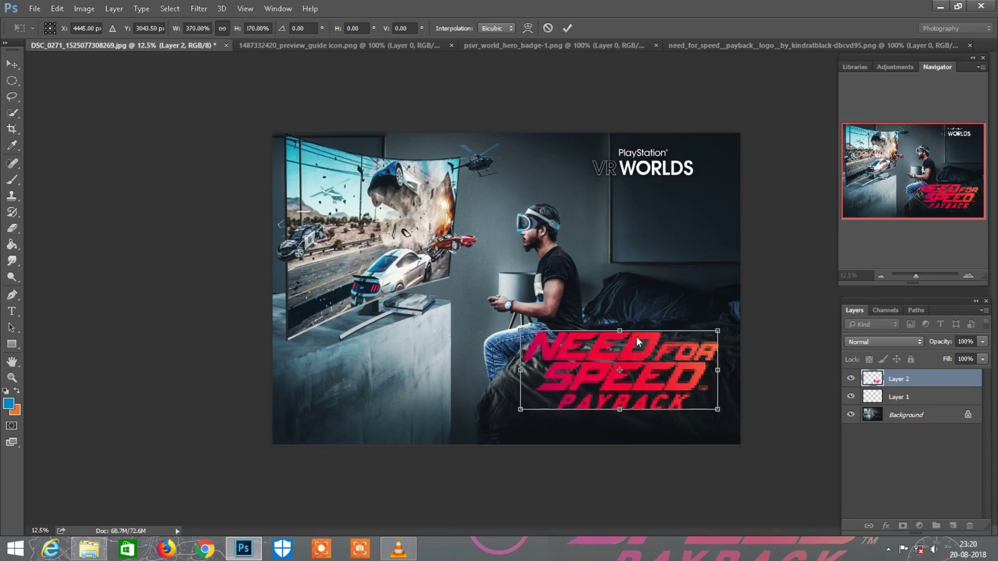
mouse_move(639, 340)
mouse_down()
mouse_move(585, 367)
mouse_move(593, 359)
mouse_up()
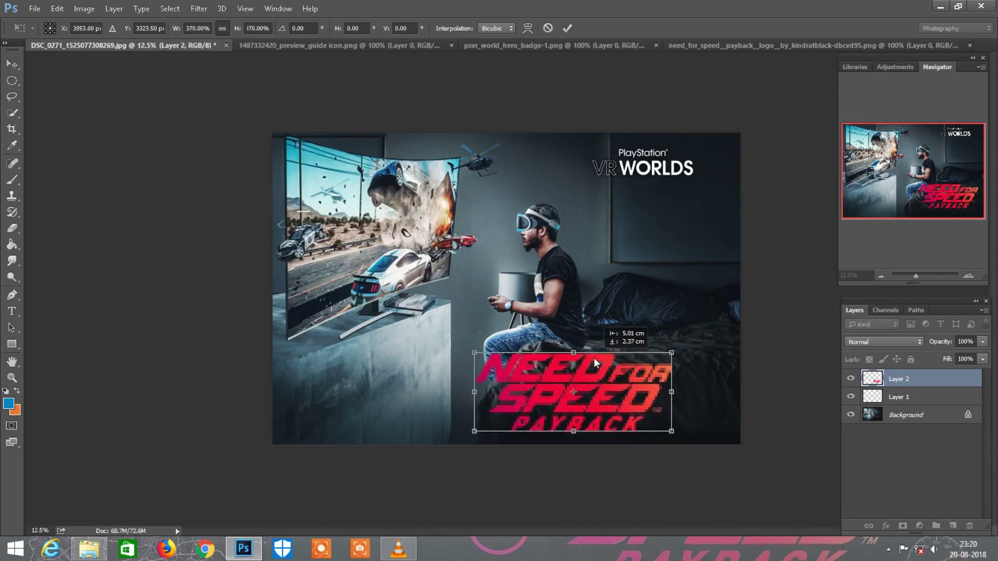
click(567, 28)
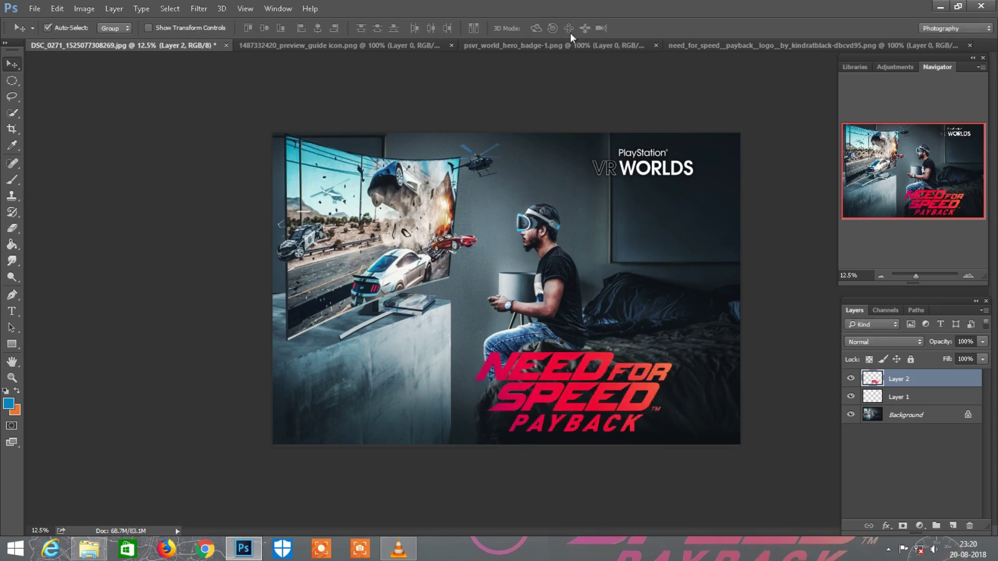
key(ctrl+plus)
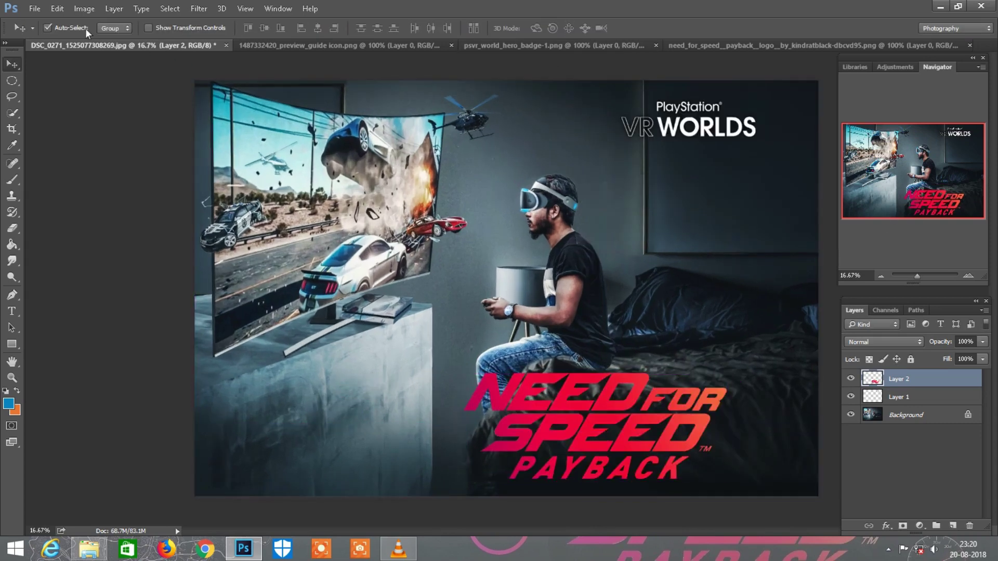
Rescale the logo to 93%, tilt it about one degree, and nudge it left and down
click(58, 8)
click(78, 251)
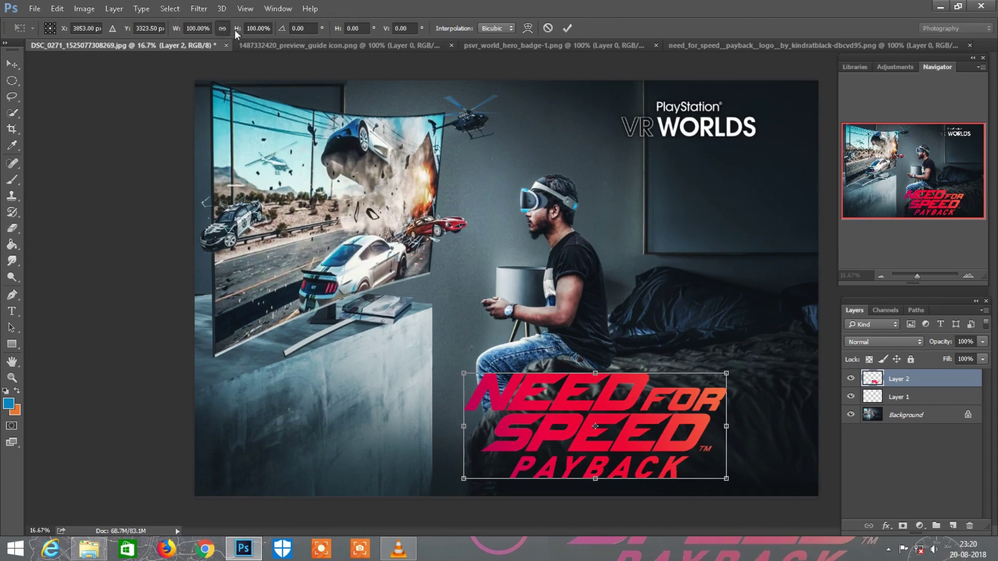
drag(235, 30, 229, 27)
drag(652, 295, 650, 292)
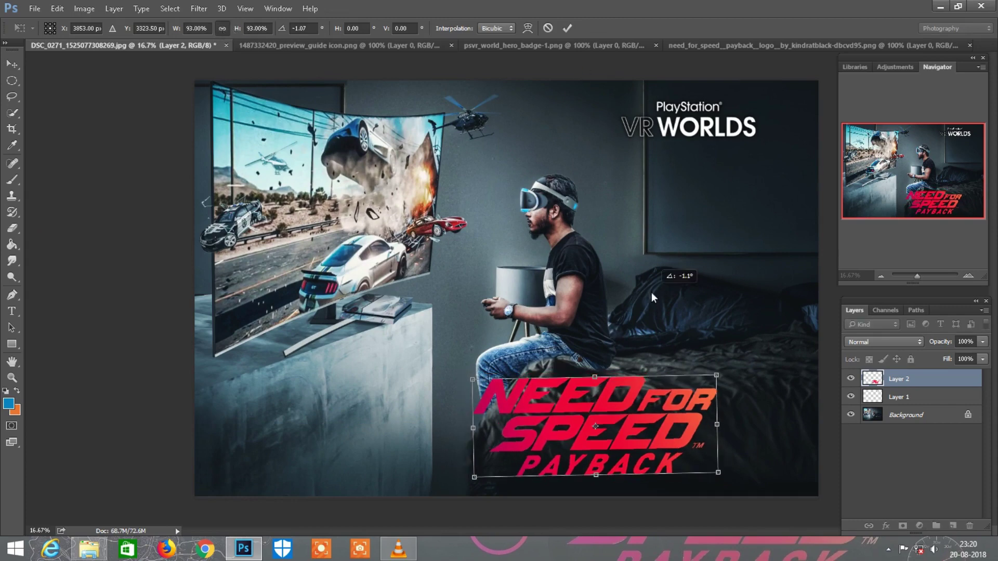
drag(636, 381, 621, 389)
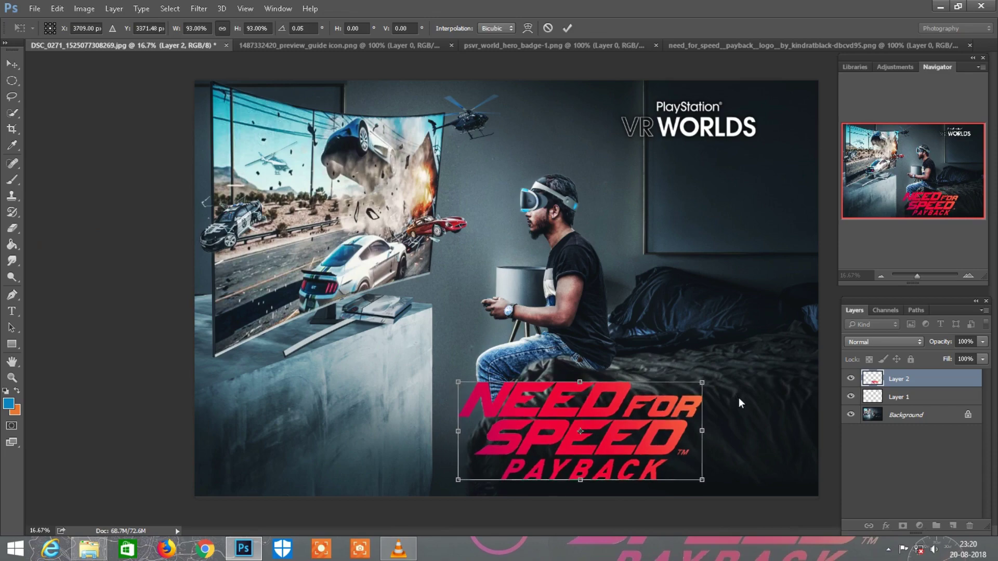
click(567, 28)
key(ctrl+minus)
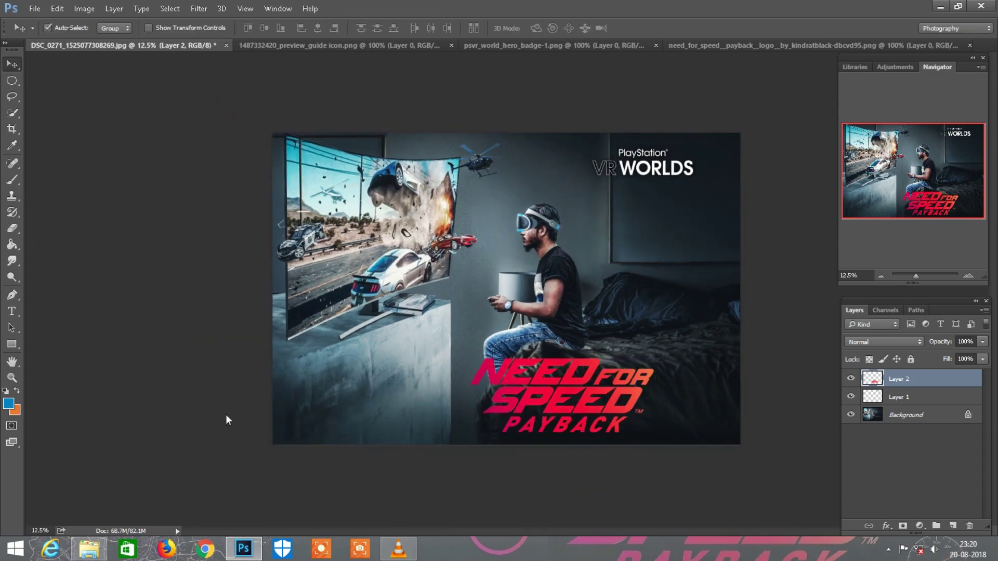
Import the EA logo from ea.png and scale it to 8% width
click(89, 548)
mouse_move(622, 91)
mouse_down()
mouse_move(258, 554)
mouse_move(461, 189)
mouse_move(649, 40)
mouse_move(583, 230)
mouse_move(206, 45)
mouse_move(476, 310)
mouse_up()
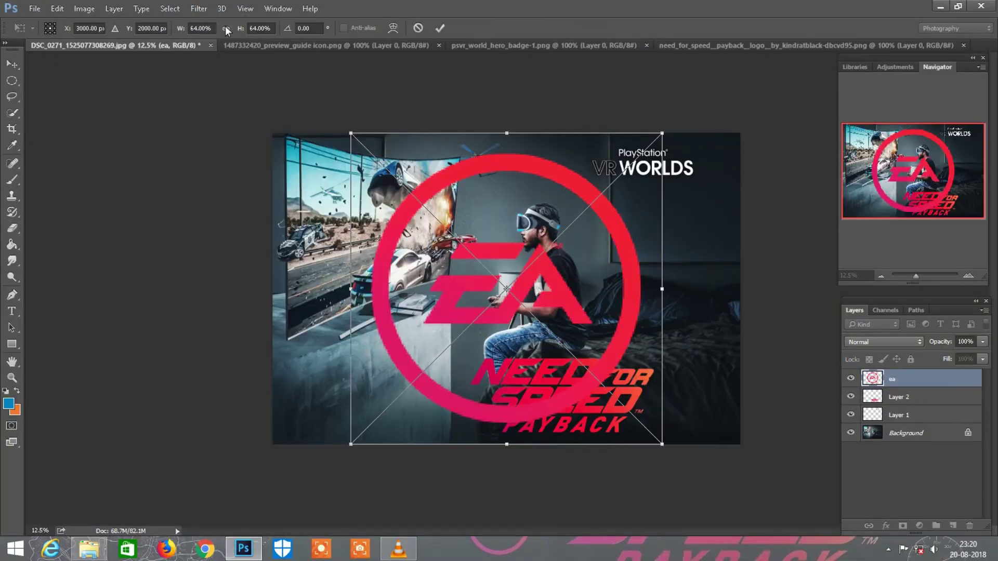
double_click(207, 28)
text(8)
key(Tab)
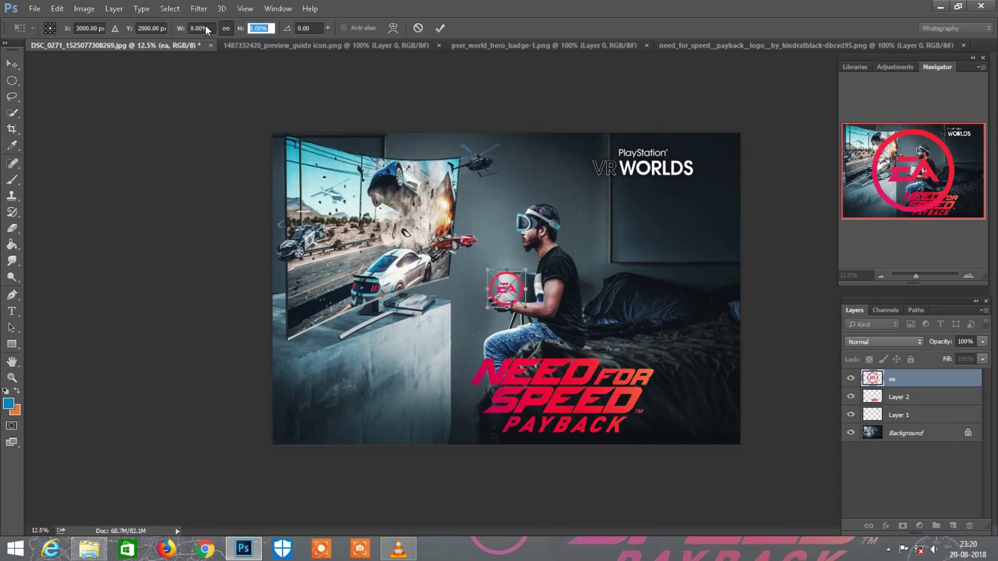
key(Return)
Place the EA logo beside the Need for Speed logo and close the VR WORLDS badge document
drag(520, 289, 464, 406)
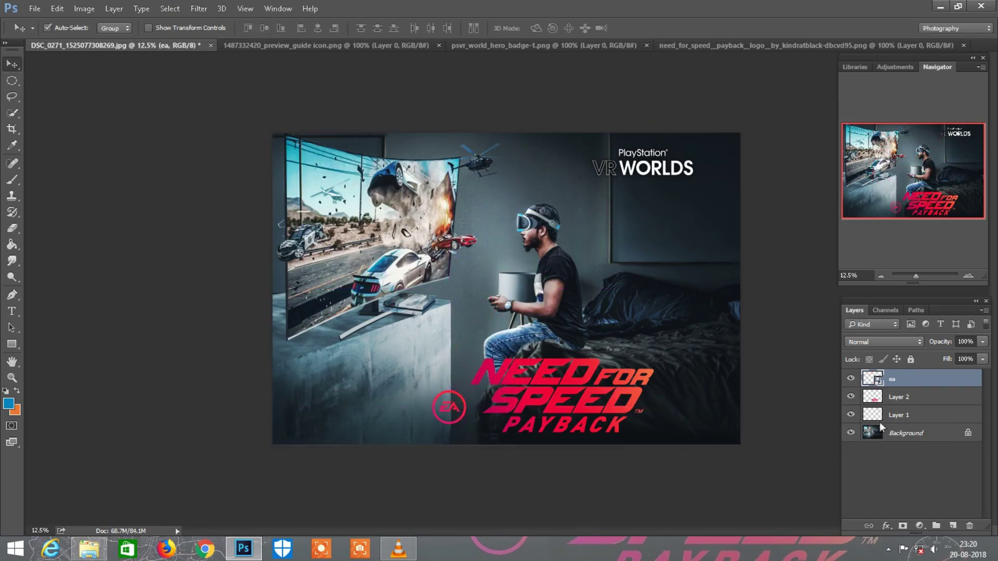
drag(631, 393, 666, 392)
click(894, 379)
drag(453, 403, 466, 405)
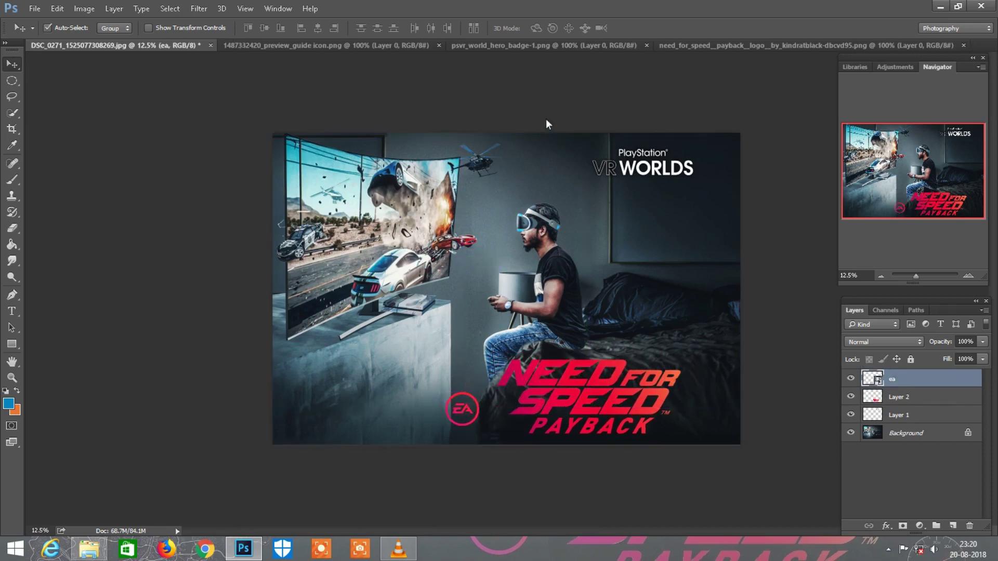
right_click(501, 42)
click(525, 67)
Close the Need for Speed logo source document, leaving the button-icons document open
right_click(527, 49)
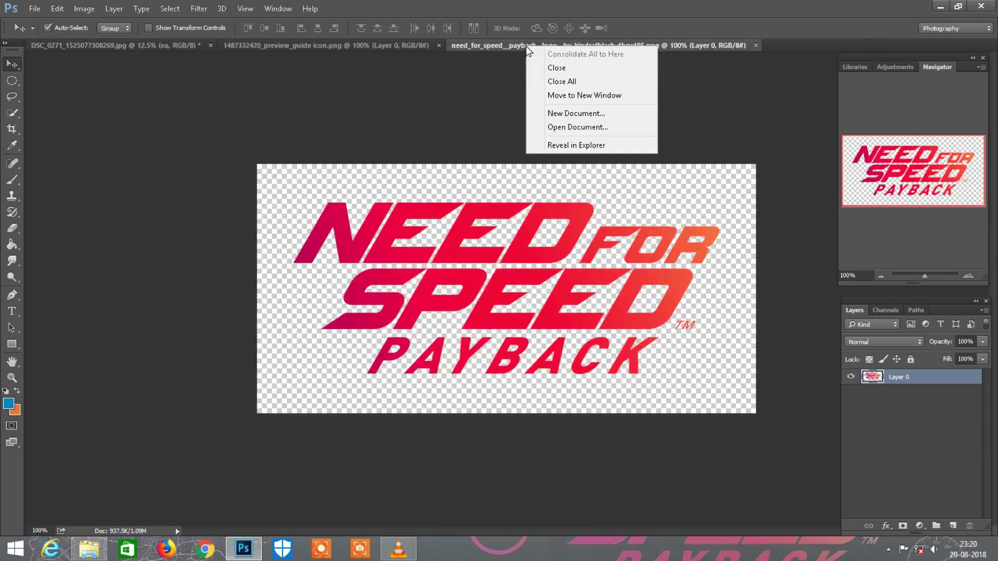
click(552, 67)
right_click(420, 45)
click(443, 66)
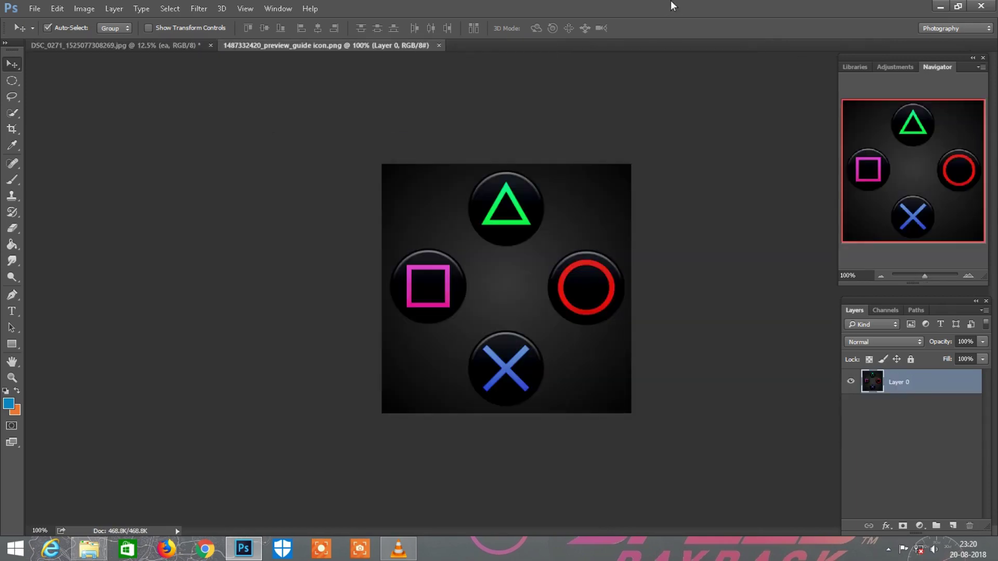
Bring the speed-camera map into the composite with Screen blending over the cabinet front
click(99, 543)
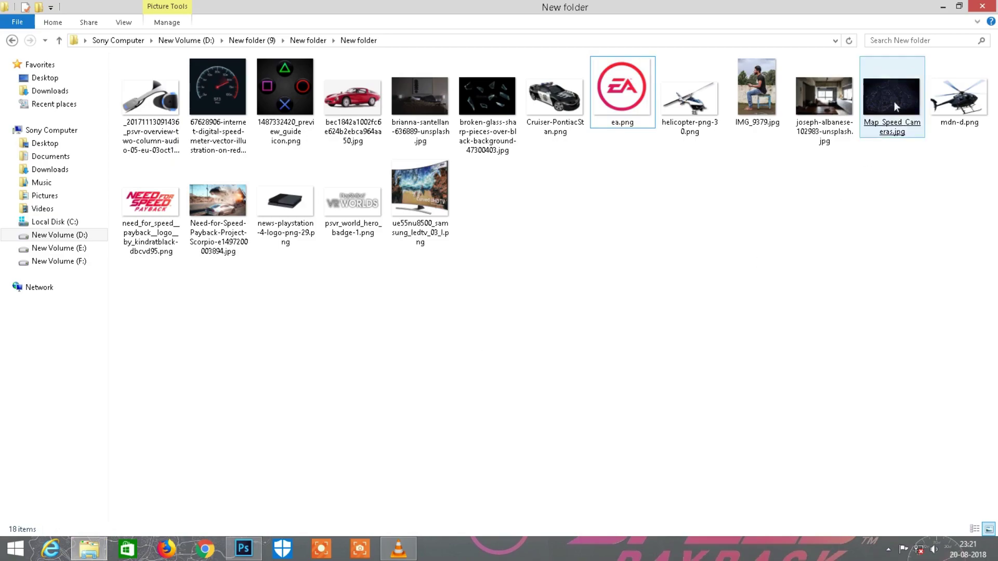
mouse_move(895, 106)
mouse_down()
mouse_move(606, 41)
mouse_move(526, 207)
mouse_move(493, 401)
mouse_up()
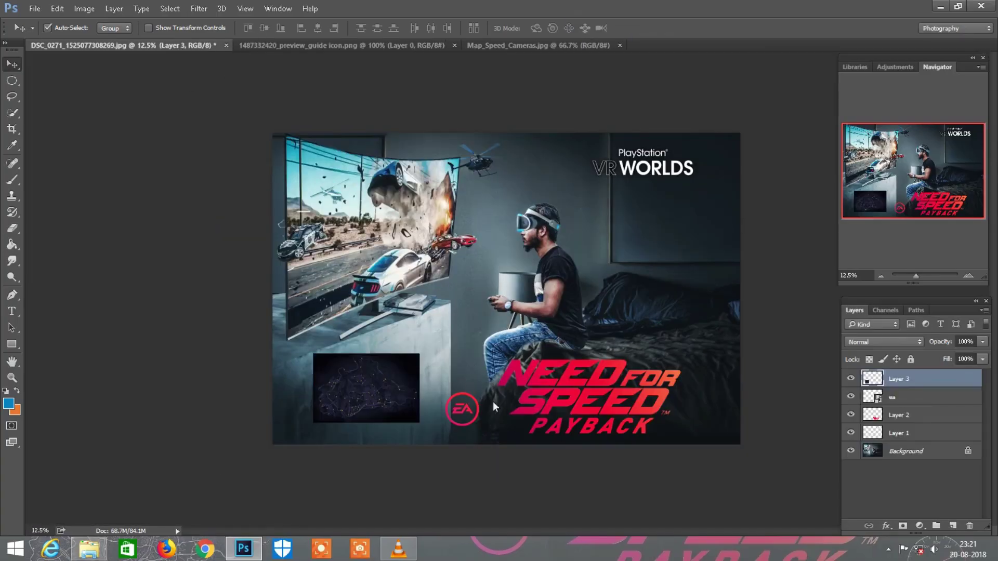
click(884, 342)
click(860, 169)
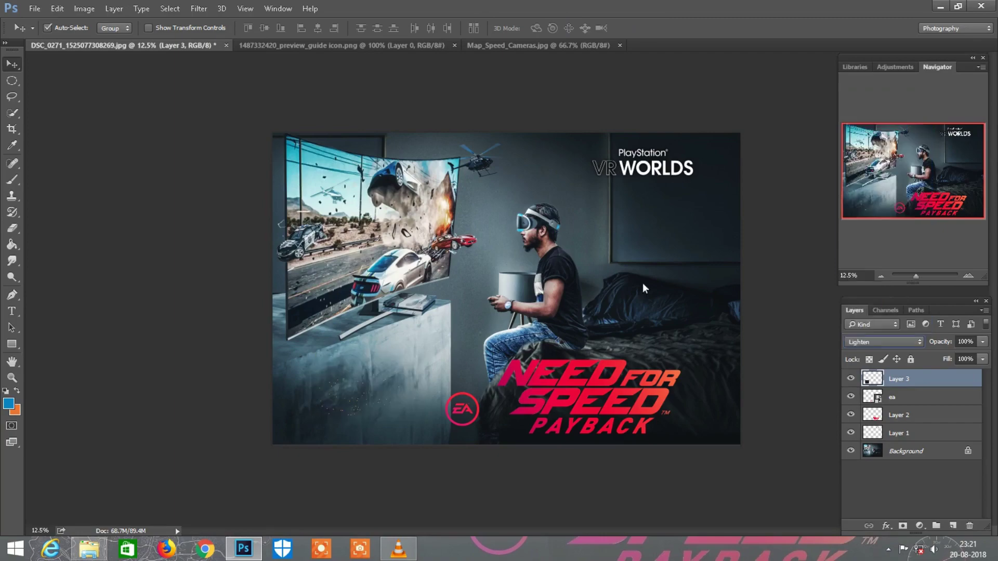
scroll(874, 342, down, 1)
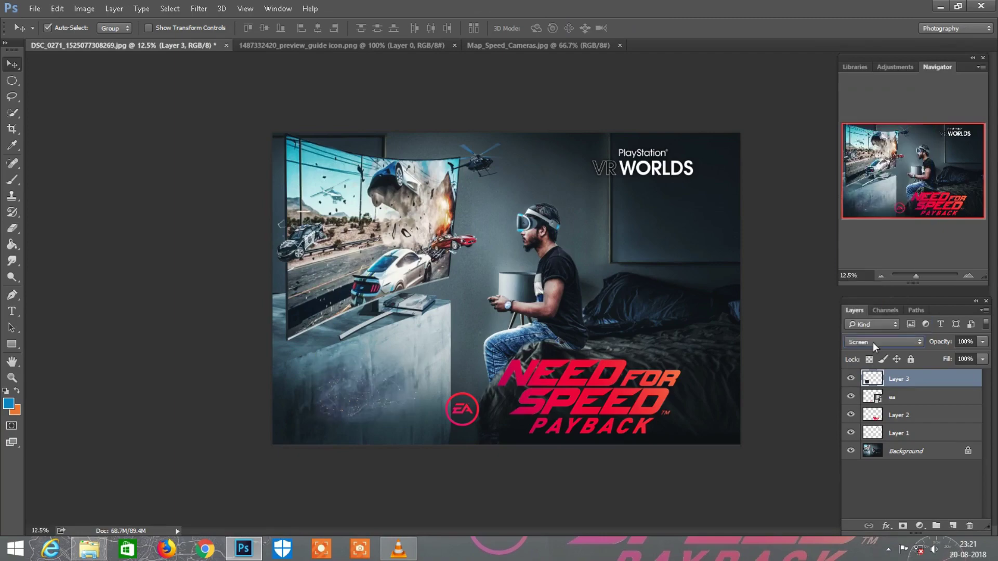
key(ctrl+plus)
scroll(497, 275, down, 5)
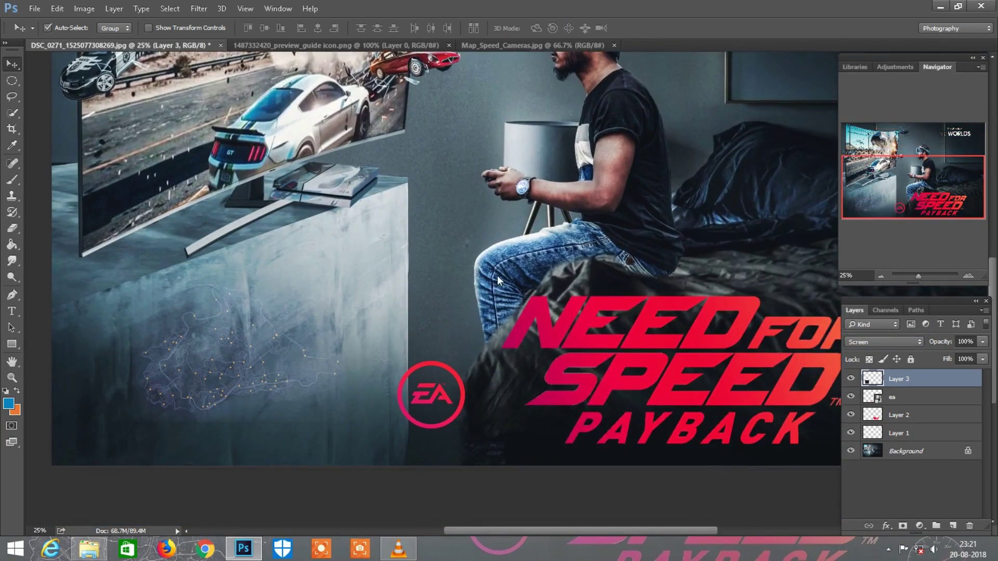
scroll(498, 274, left, 3)
scroll(469, 231, up, 1)
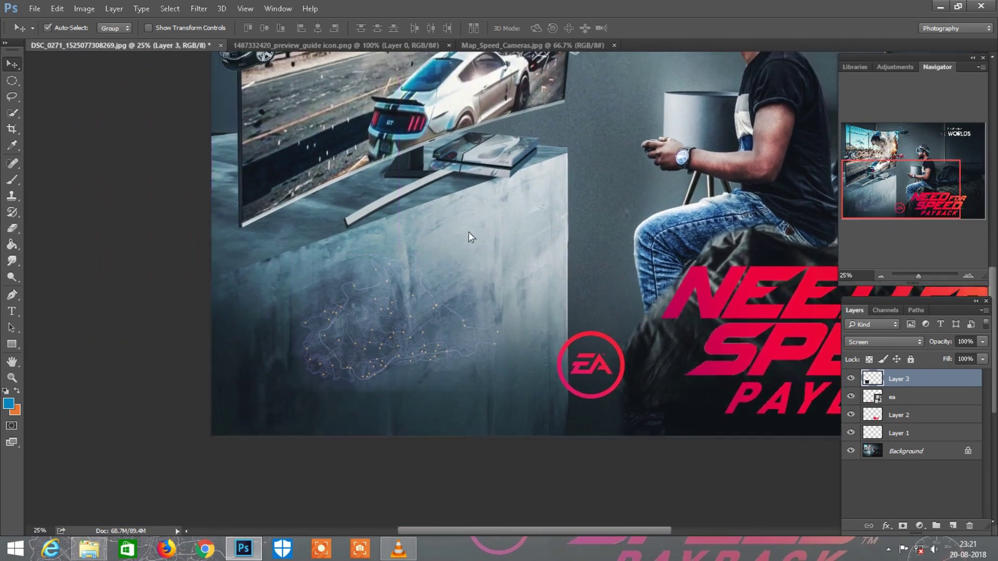
scroll(251, 138, down, 1)
Brighten the map layer with an upward Curves adjustment
click(84, 8)
mouse_move(102, 40)
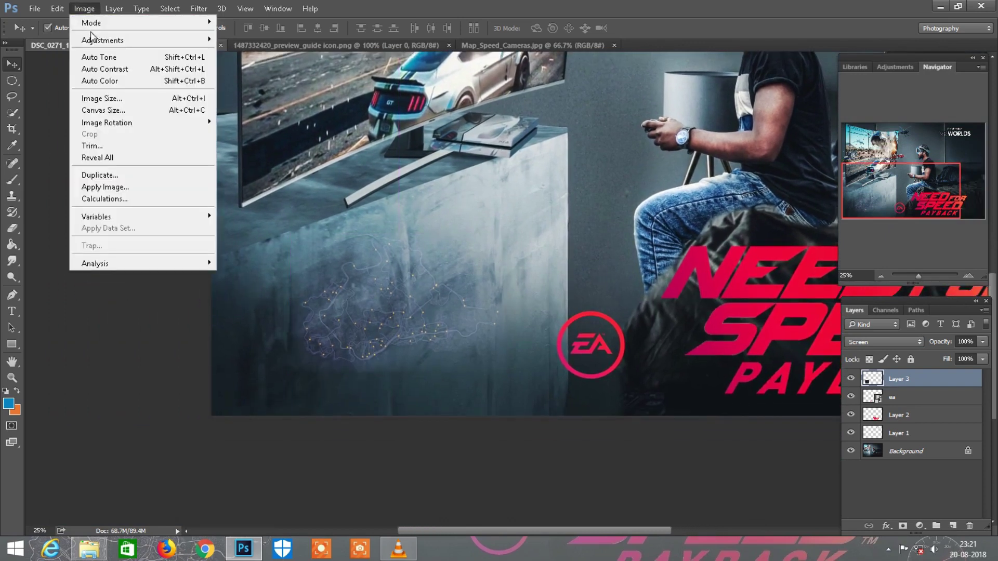
click(239, 63)
drag(449, 178, 828, 142)
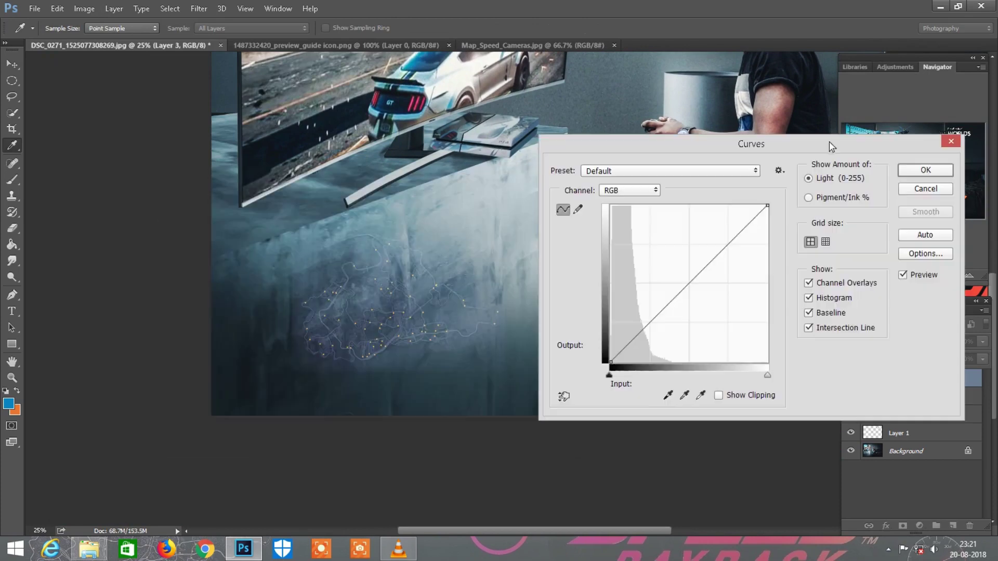
drag(693, 280, 673, 271)
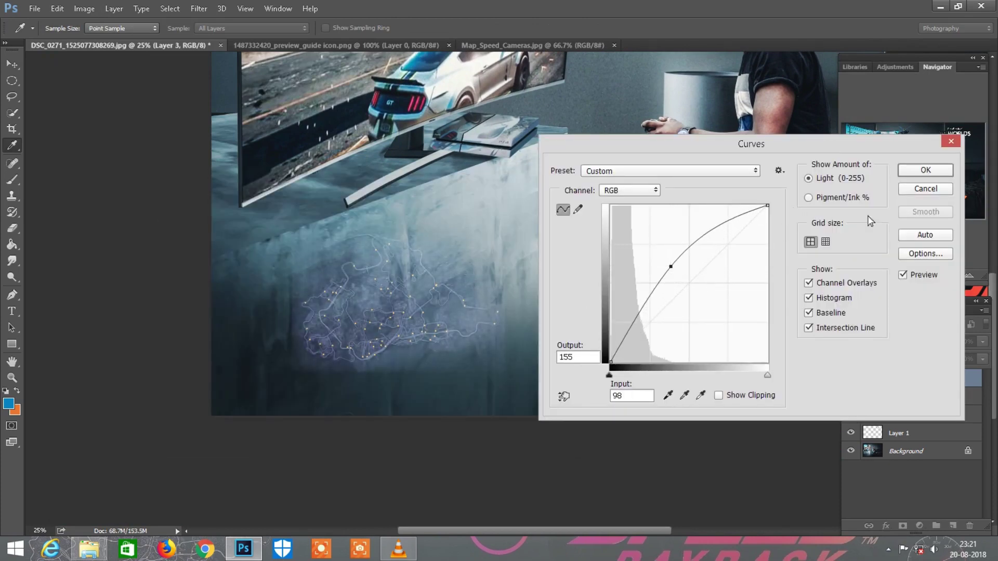
click(906, 176)
Shift the map to the cabinet's lower left and set its blending to Lighten
key(v)
drag(435, 286, 376, 317)
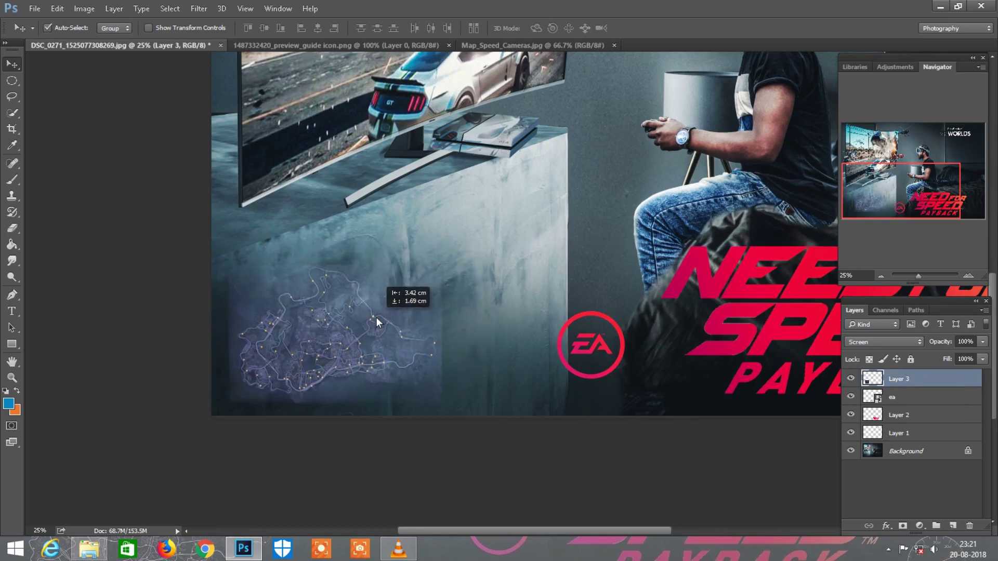
click(884, 341)
click(857, 167)
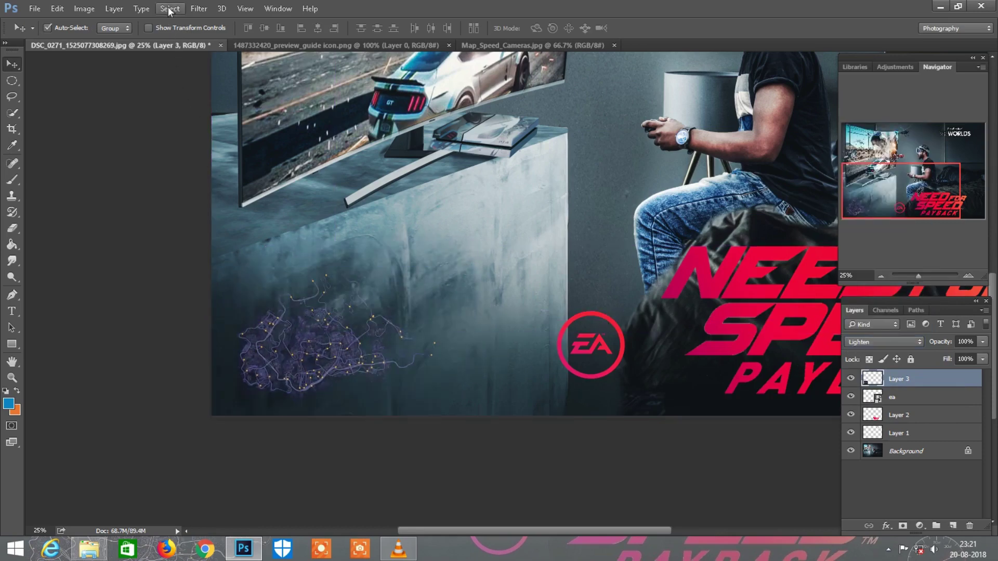
Brighten the map further with a second Curves adjustment, then zoom out
click(84, 8)
mouse_move(102, 39)
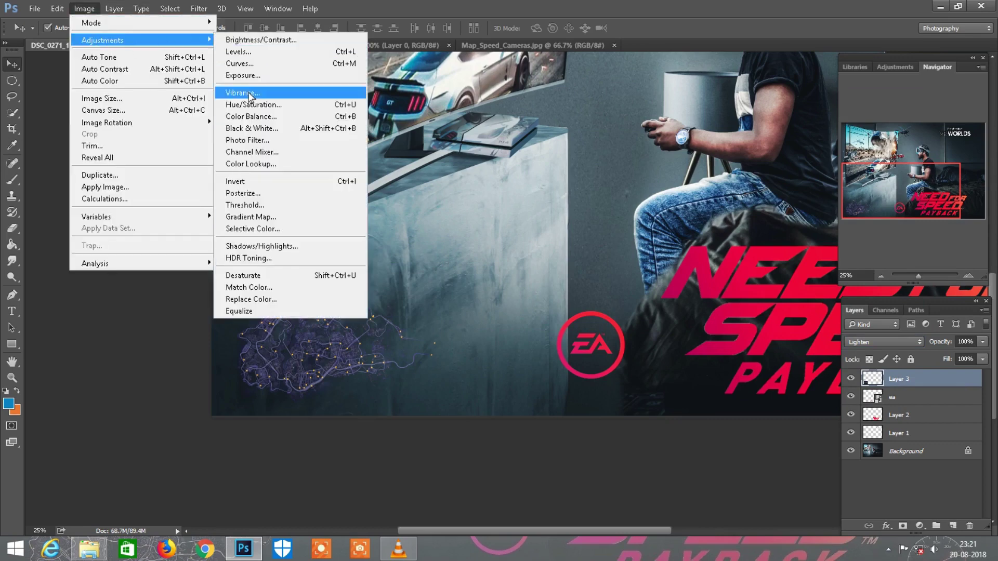
click(239, 64)
click(689, 280)
drag(689, 280, 682, 271)
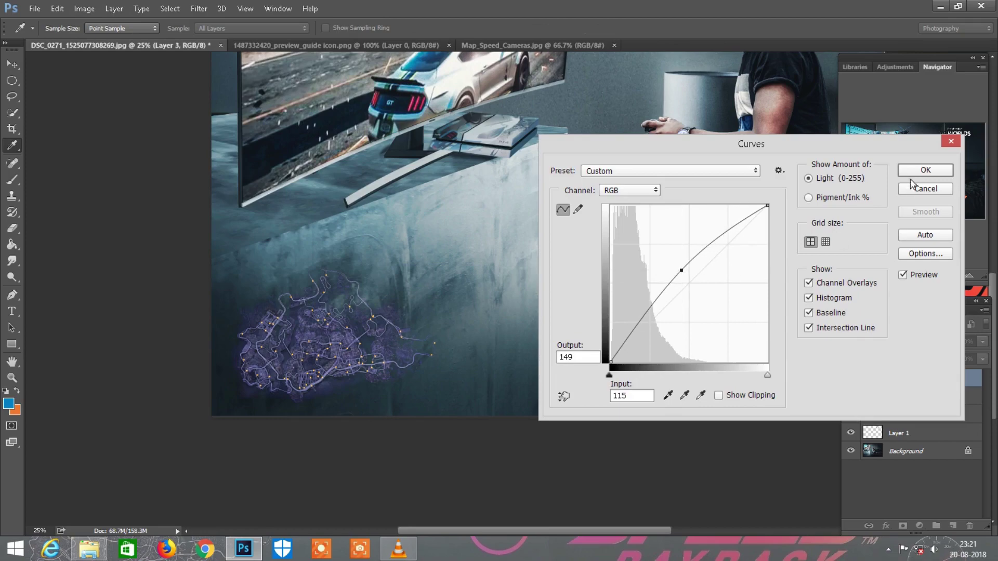
click(925, 170)
key(v)
key(ctrl+minus)
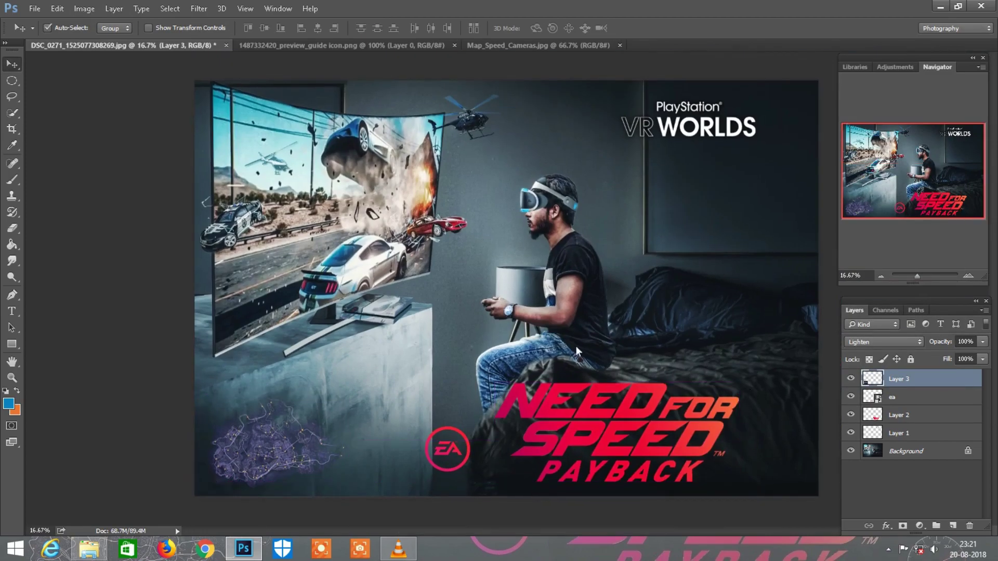
Close the Map_Speed_Cameras source document
click(427, 41)
right_click(427, 41)
click(596, 39)
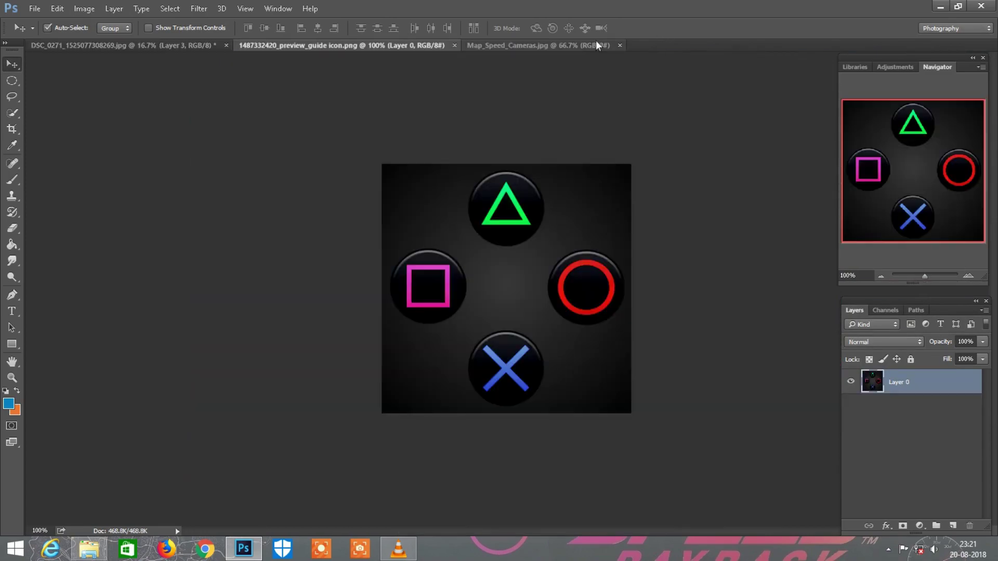
right_click(596, 45)
click(608, 63)
Add the speedometer image in Lighten blending at the lower right beside PAYBACK
click(89, 548)
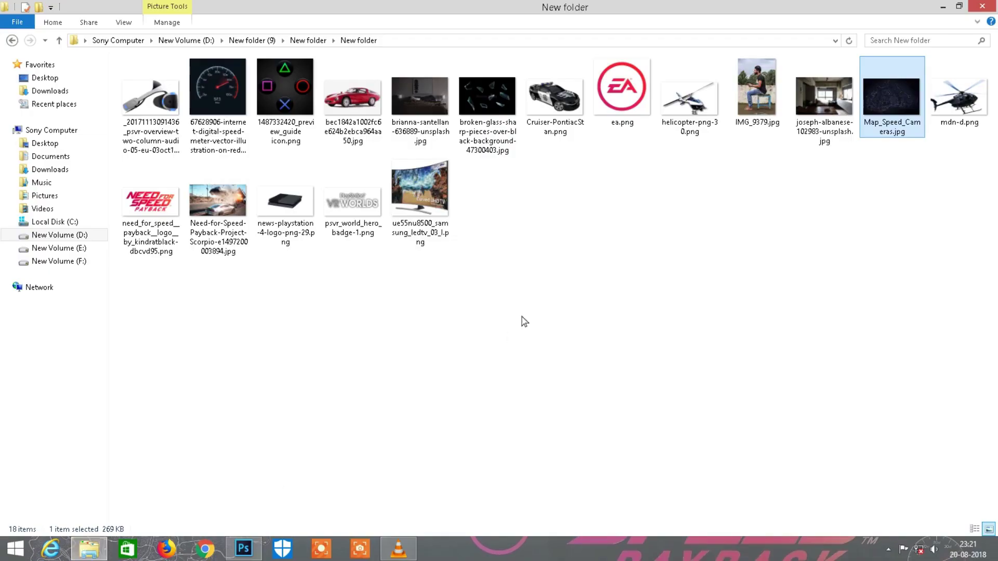
mouse_move(218, 88)
mouse_down()
mouse_move(244, 555)
mouse_move(594, 37)
mouse_up()
drag(520, 219, 215, 74)
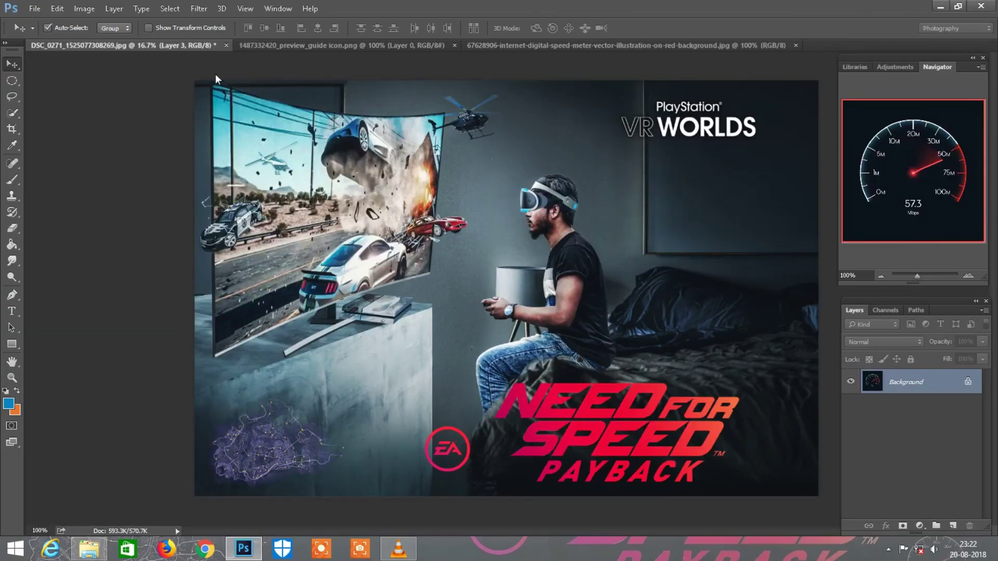
click(883, 341)
click(862, 173)
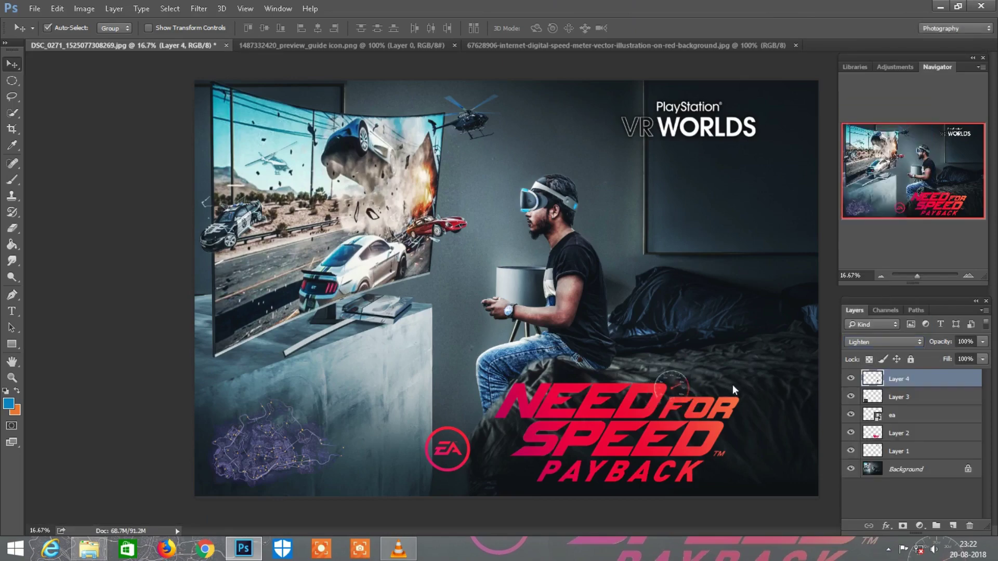
drag(672, 375, 768, 444)
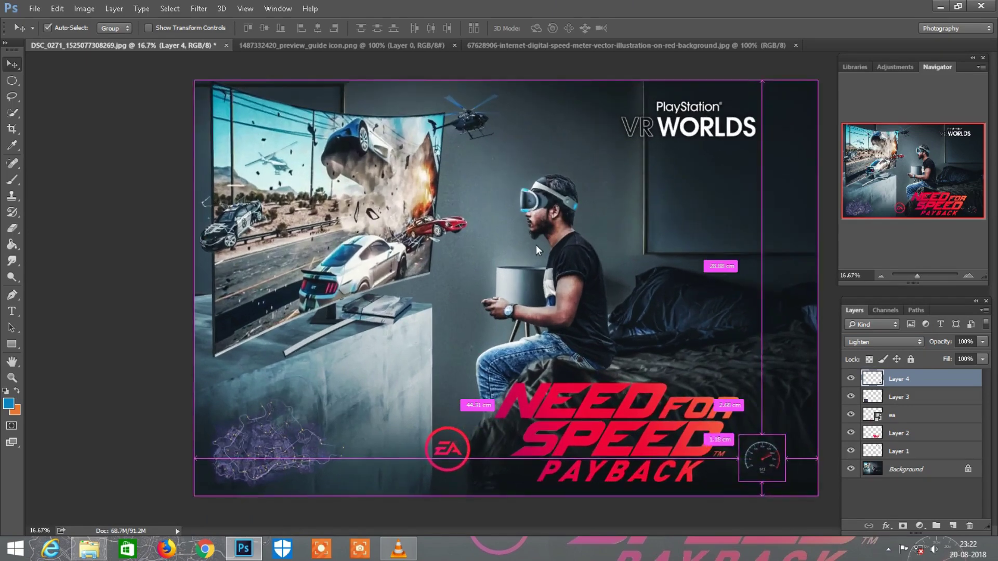
click(371, 45)
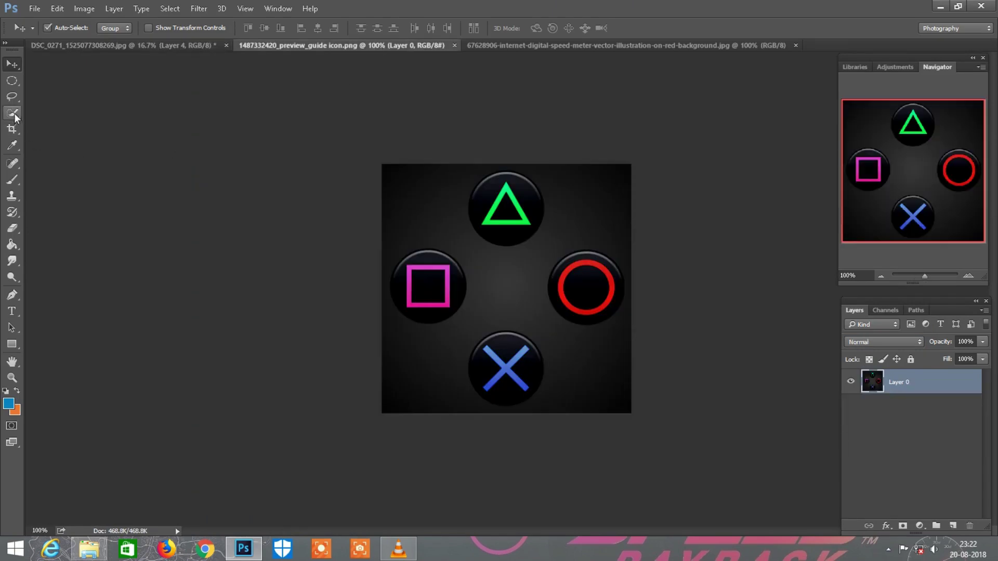
Quick-select the green triangle in the buttons image and move it into the composite
click(12, 113)
key(ctrl+plus)
key(ctrl+plus)
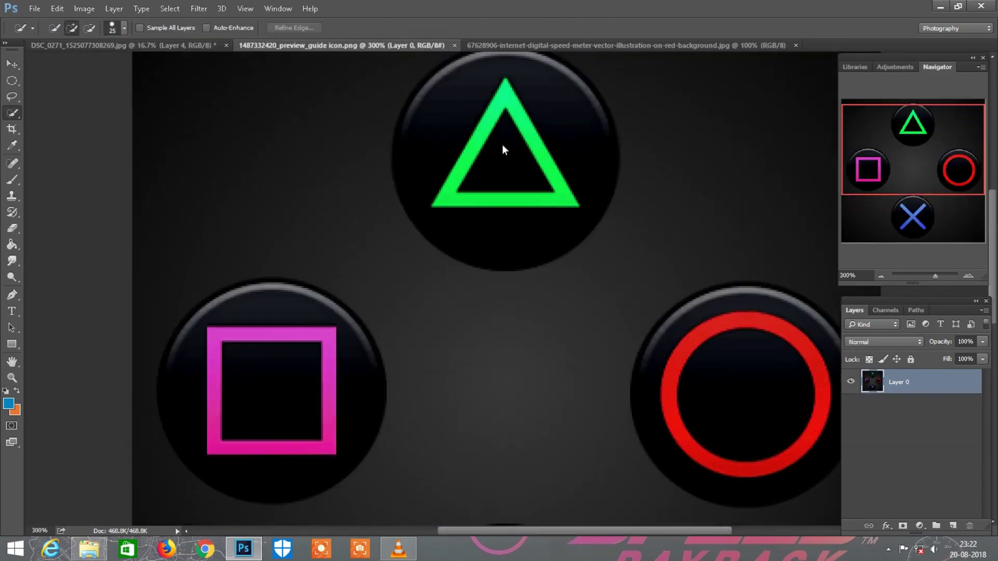
mouse_move(502, 145)
mouse_down()
mouse_move(513, 145)
mouse_move(500, 155)
mouse_up()
key(bracketleft)
key(bracketleft)
key(bracketleft)
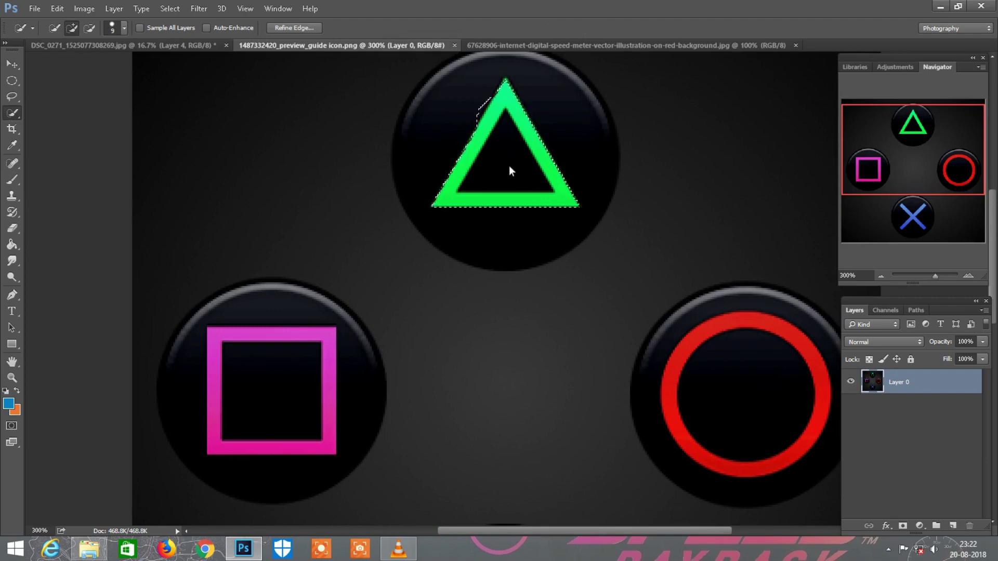
mouse_move(481, 87)
mouse_down()
mouse_move(505, 166)
mouse_move(503, 136)
mouse_move(376, 123)
mouse_move(559, 158)
mouse_up()
click(11, 64)
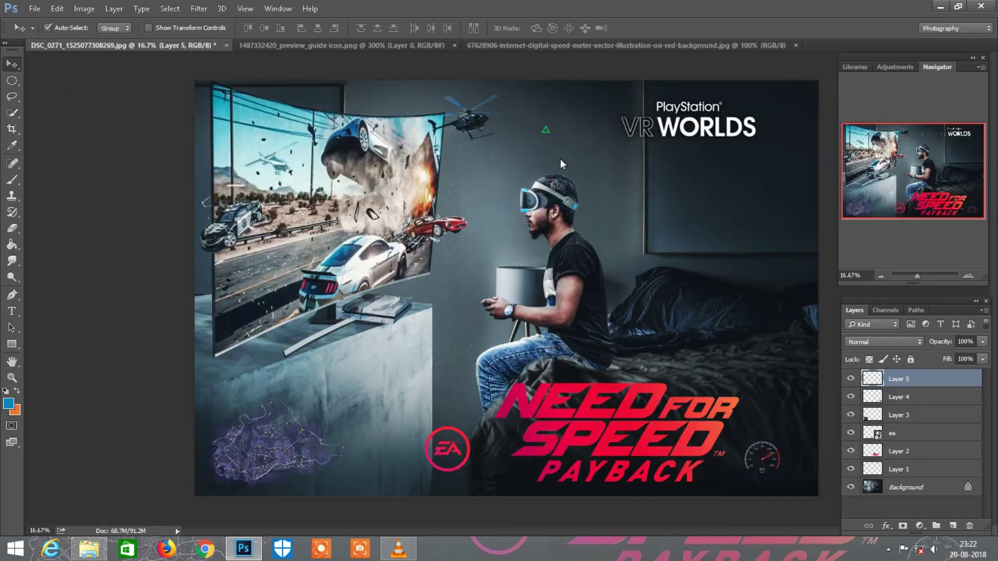
Scale the green triangle to about 387% and rotate it roughly 23 degrees
key(ctrl+t)
drag(235, 31, 411, 8)
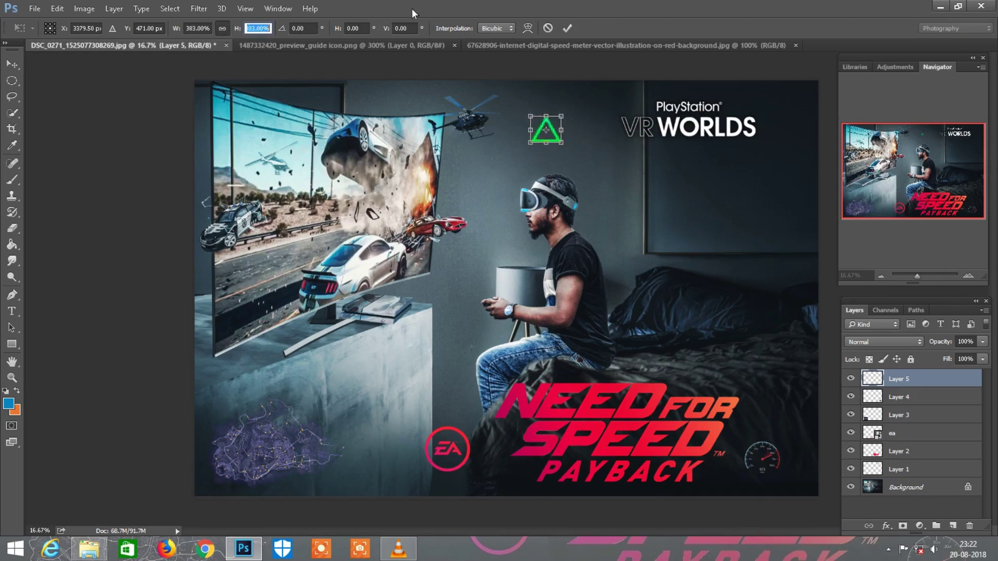
mouse_move(606, 132)
mouse_down()
mouse_move(592, 151)
mouse_move(551, 124)
mouse_up()
click(567, 28)
Close the speedometer source document
right_click(498, 45)
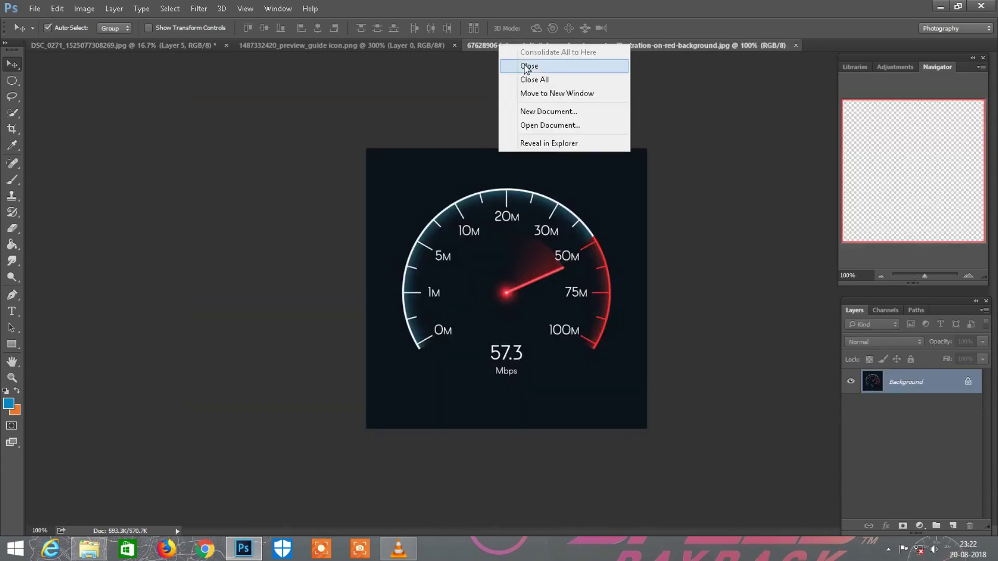
click(524, 65)
click(422, 47)
Select the pink square outline, excluding its interior, and move it into the composite
key(l)
key(w)
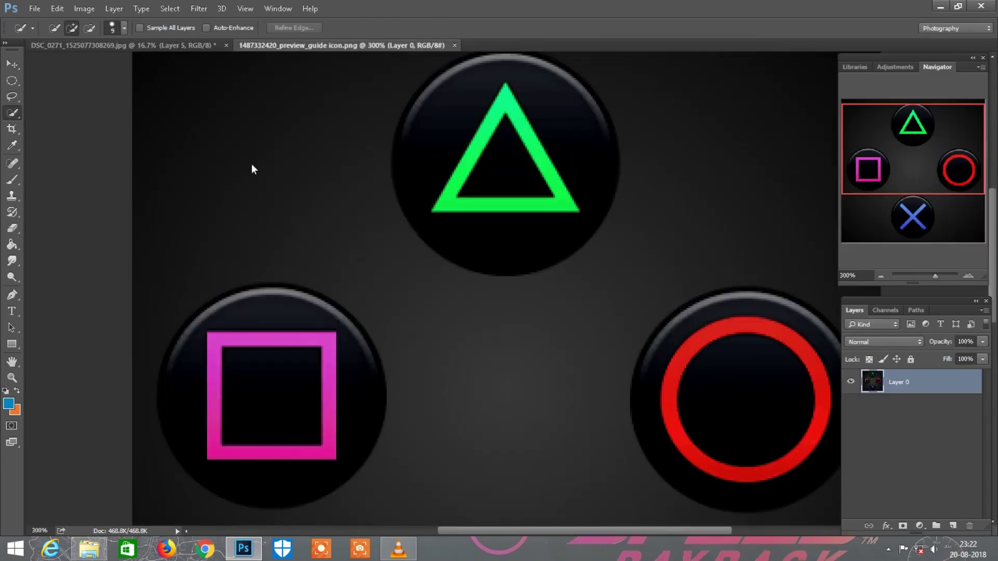
scroll(286, 198, down, 3)
click(327, 235)
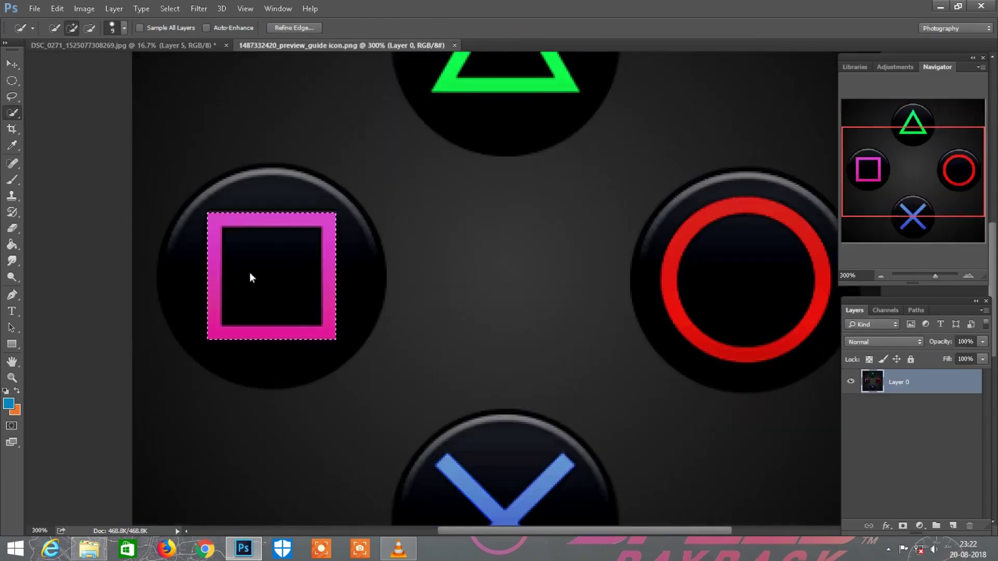
alt+click(269, 282)
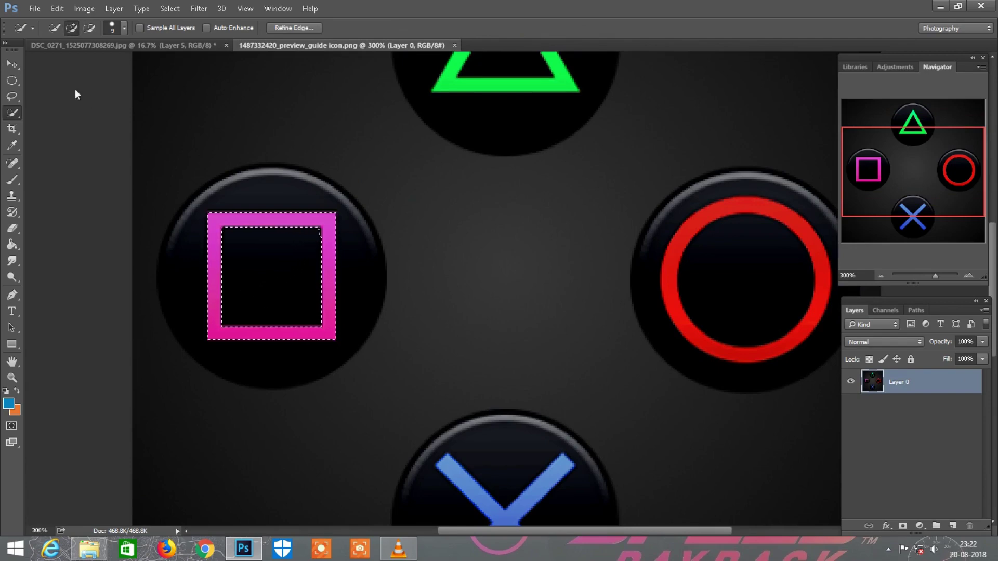
click(12, 64)
mouse_move(254, 210)
mouse_down()
mouse_move(146, 45)
mouse_move(405, 336)
mouse_up()
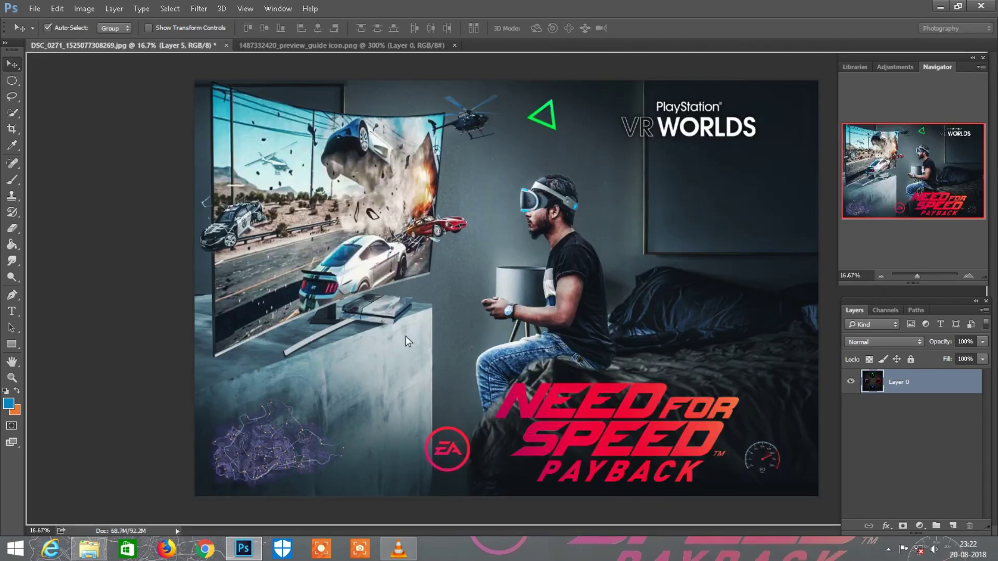
Scale the pink square proportionally to about 613% and tilt it on the cabinet front
key(ctrl+t)
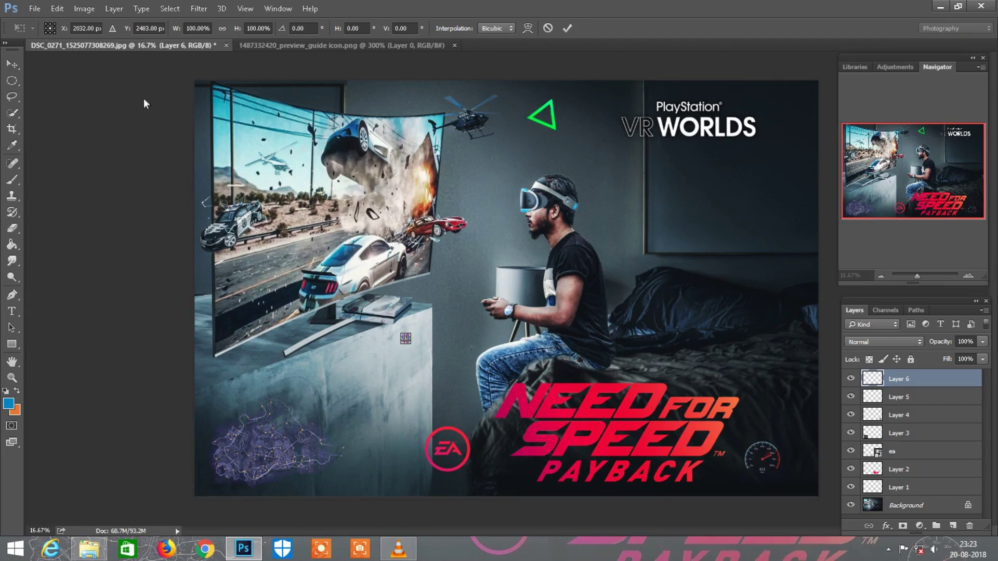
click(222, 28)
drag(237, 28, 557, 2)
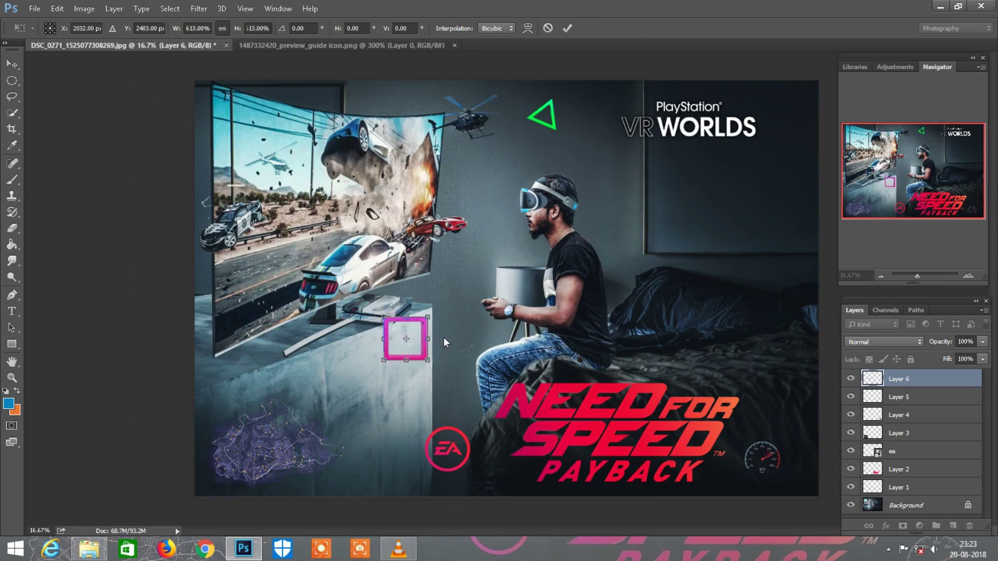
mouse_move(437, 359)
mouse_down()
mouse_move(429, 343)
mouse_move(395, 387)
mouse_up()
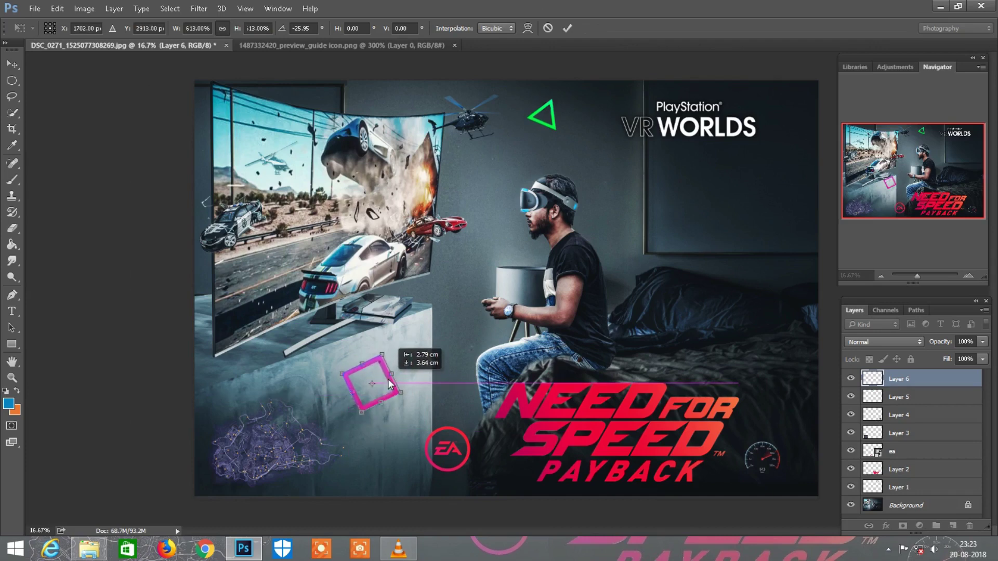
click(417, 46)
click(11, 96)
Add the red circle to the composite, enlarge it several times, and place it over the bed
key(w)
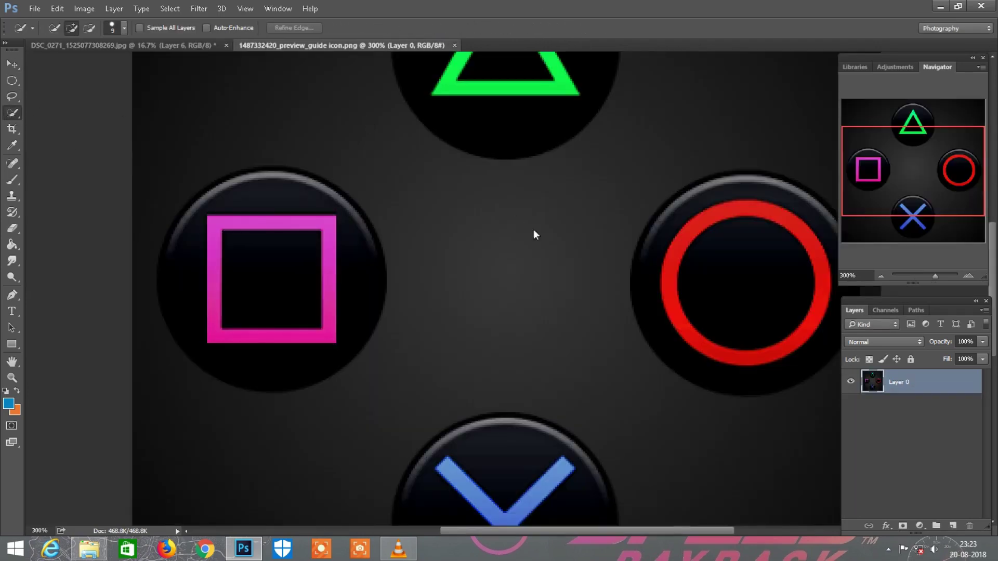
scroll(533, 229, right, 3)
mouse_move(619, 249)
mouse_down()
mouse_move(624, 279)
mouse_move(630, 249)
mouse_up()
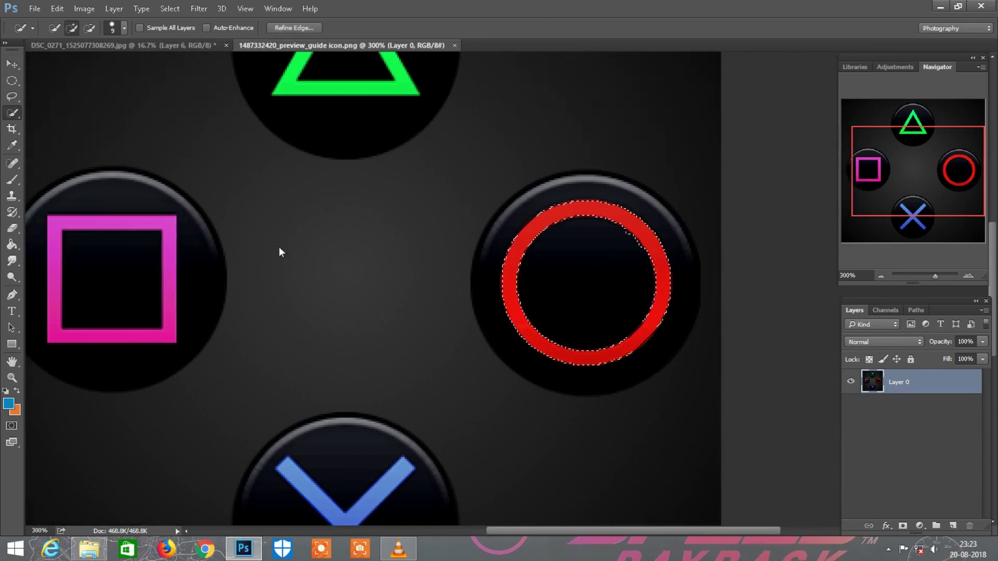
click(11, 64)
mouse_move(645, 236)
mouse_down()
mouse_move(220, 46)
mouse_move(737, 307)
mouse_up()
key(ctrl+t)
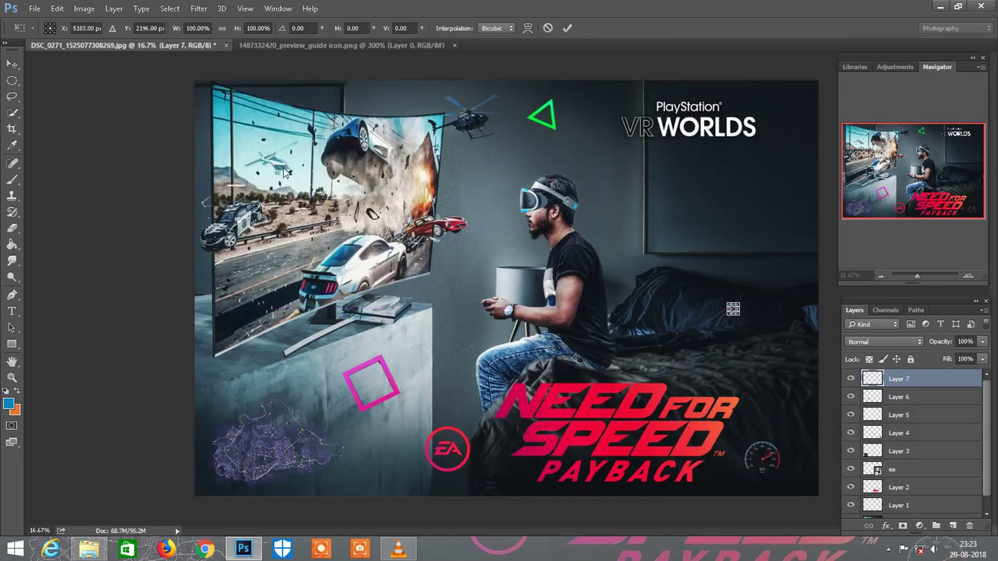
drag(237, 30, 445, 30)
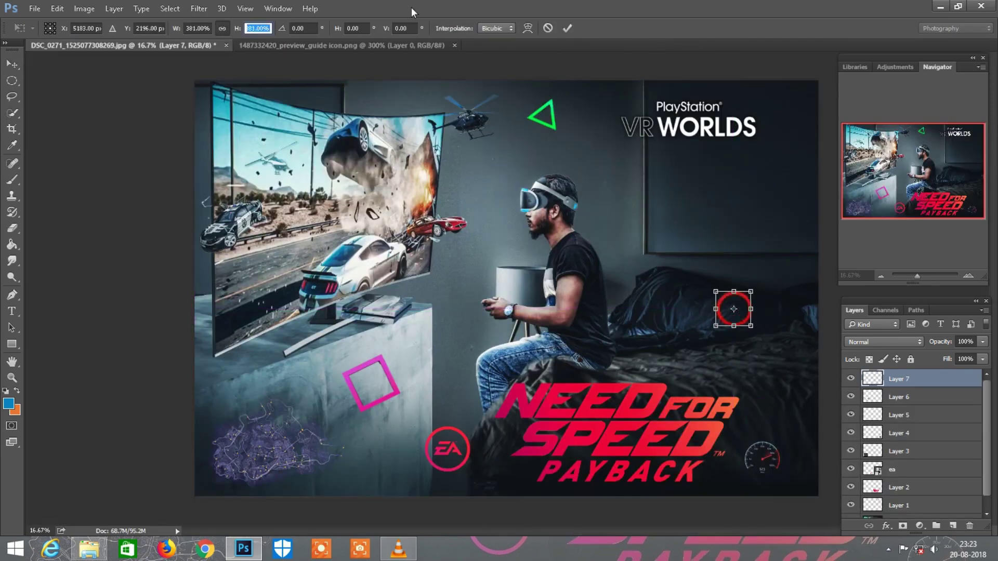
click(567, 28)
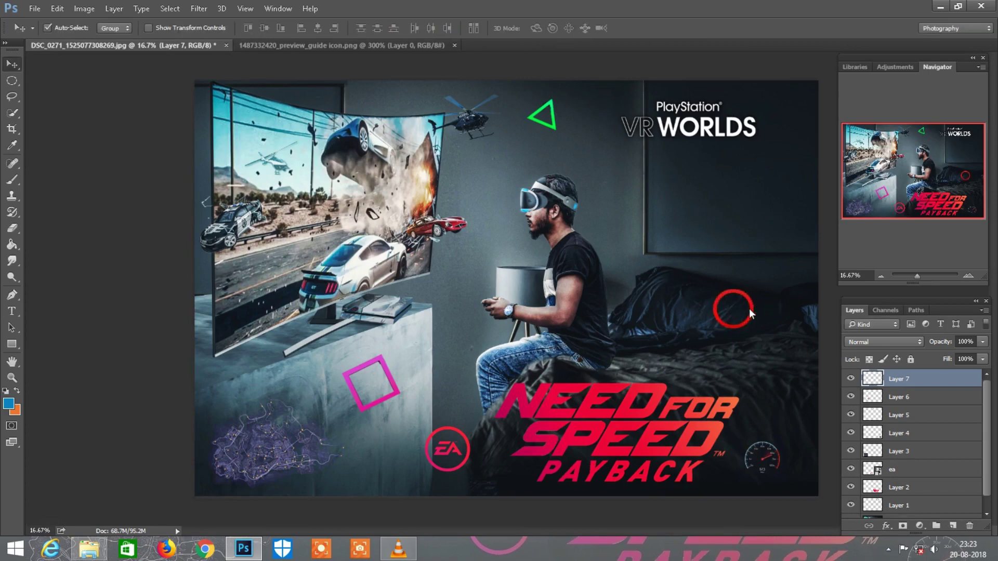
drag(751, 305, 791, 315)
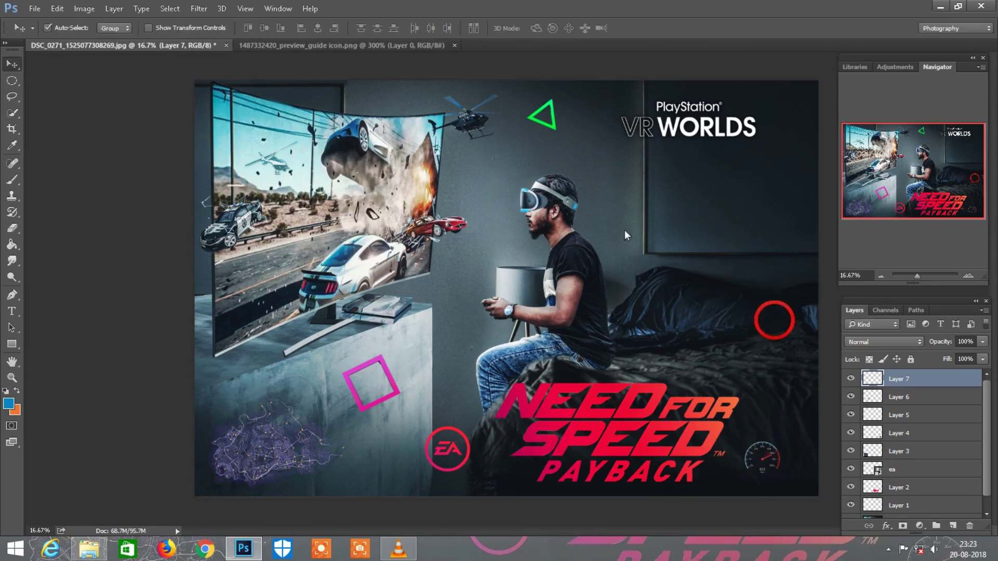
Quick-select the blue cross in the icon image and drag it into the composite
click(411, 48)
click(12, 112)
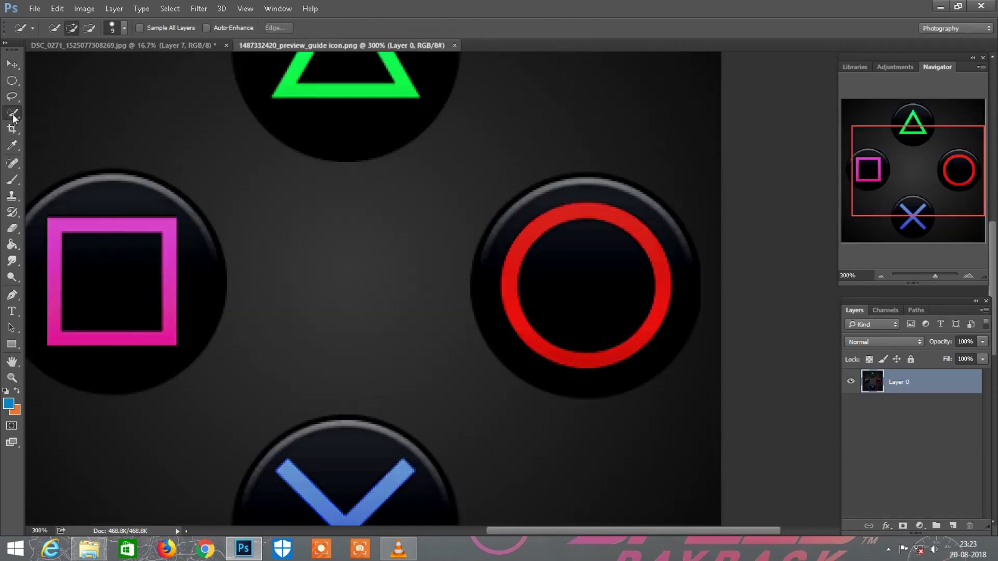
scroll(326, 324, down, 3)
scroll(326, 324, down, 2)
click(341, 295)
mouse_move(341, 295)
mouse_down()
mouse_move(192, 44)
mouse_move(474, 313)
mouse_up()
Enlarge the blue cross proportionally to about triple size beside the TV stand
key(ctrl+plus)
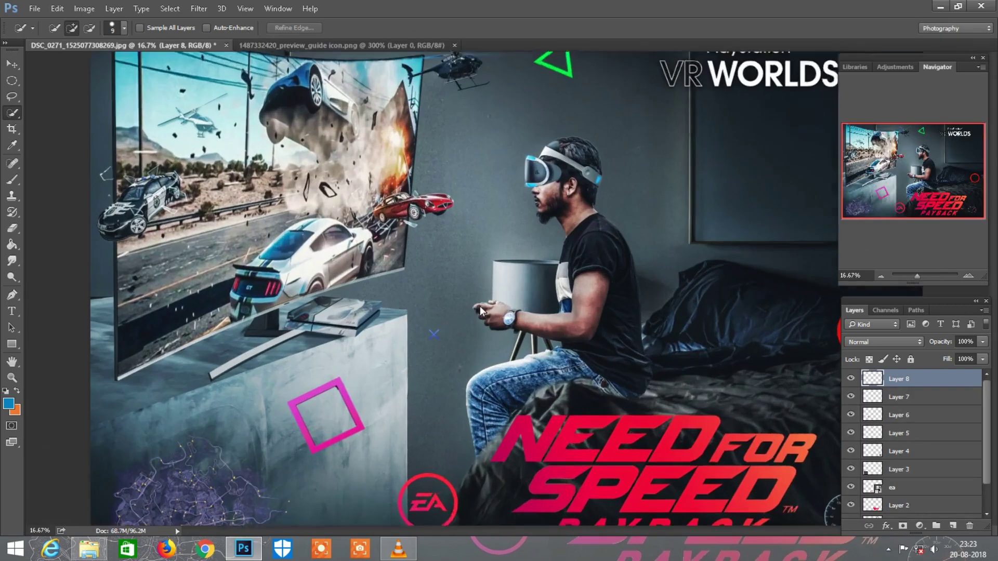
key(ctrl+t)
click(222, 28)
drag(237, 28, 360, 16)
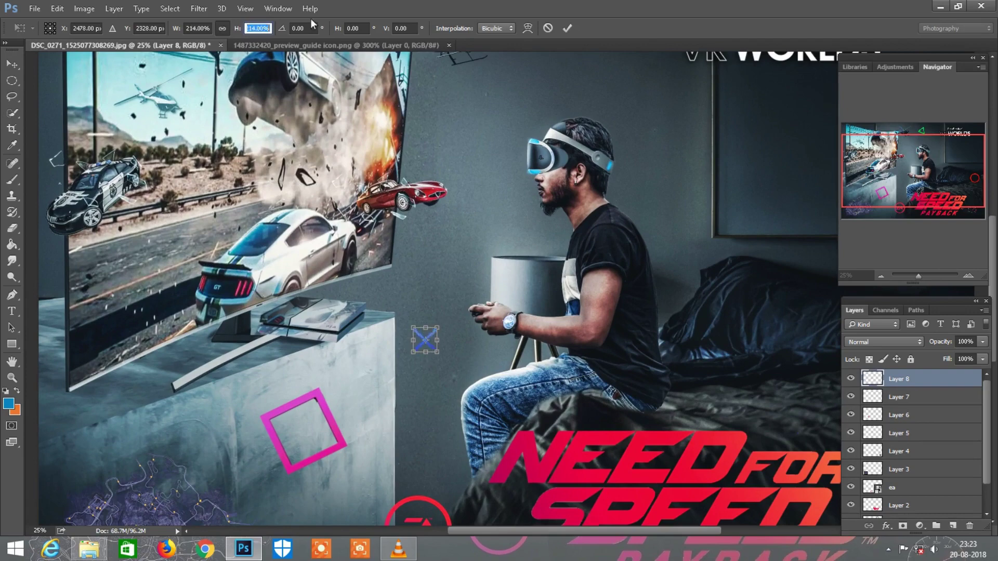
click(567, 28)
key(w)
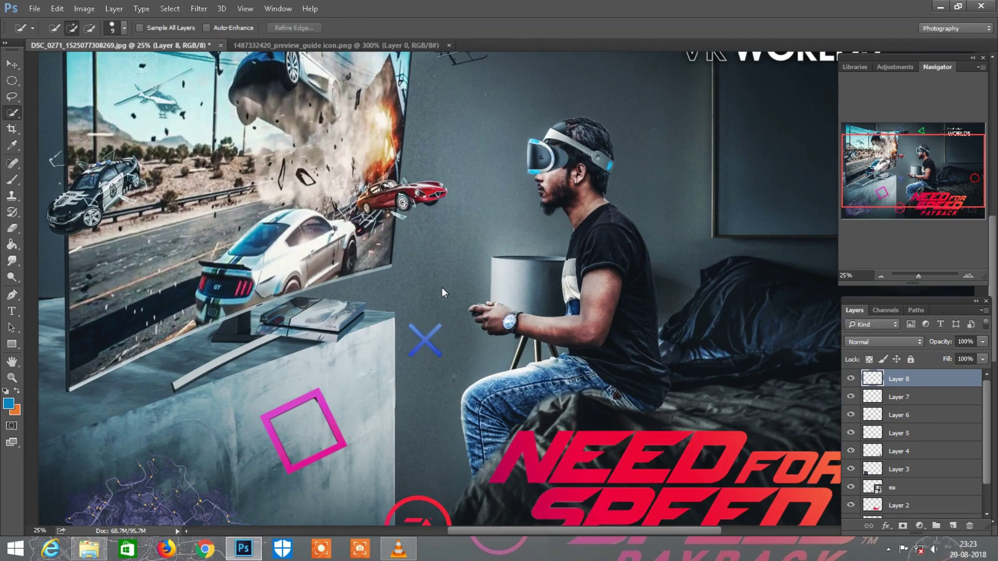
scroll(435, 331, down, 2)
key(ctrl+minus)
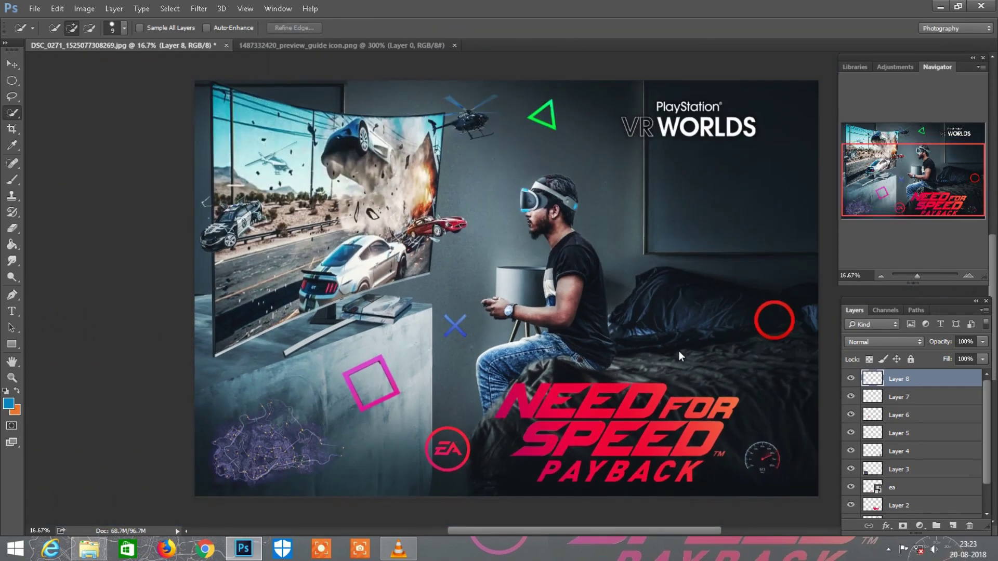
key(ctrl+minus)
key(ctrl+plus)
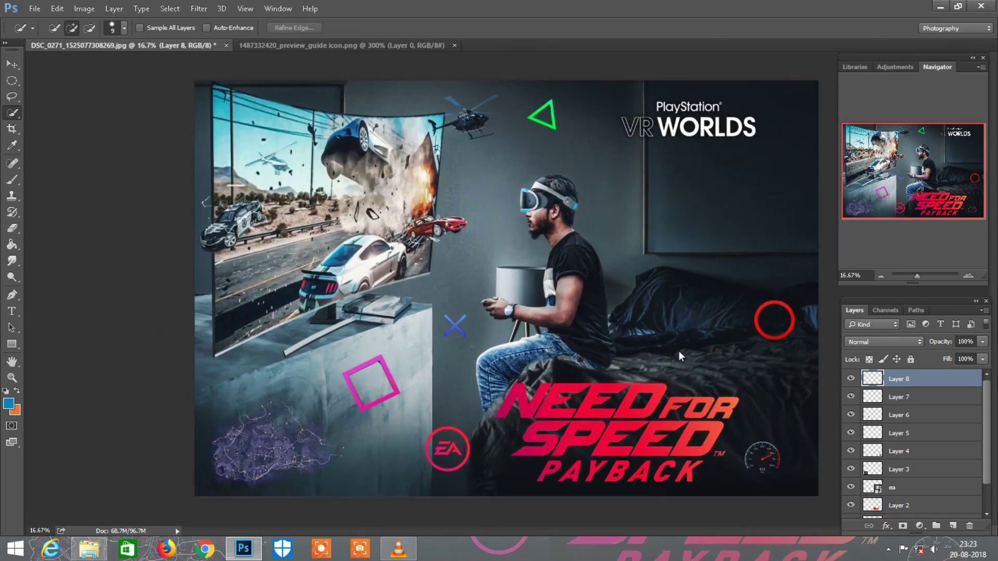
Apply Motion Blur streaks to the green triangle and pink square layers
click(903, 448)
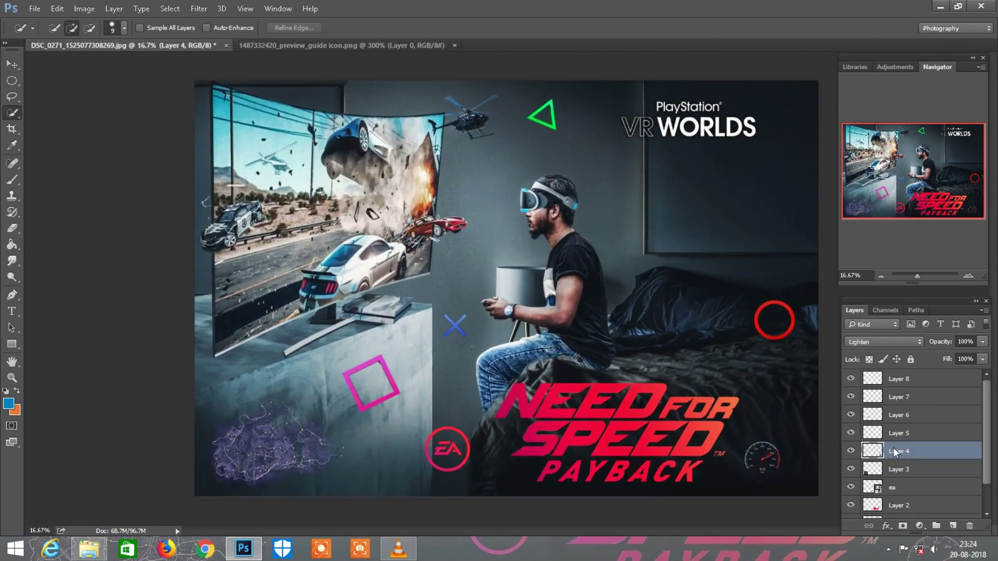
click(850, 451)
click(851, 450)
click(906, 433)
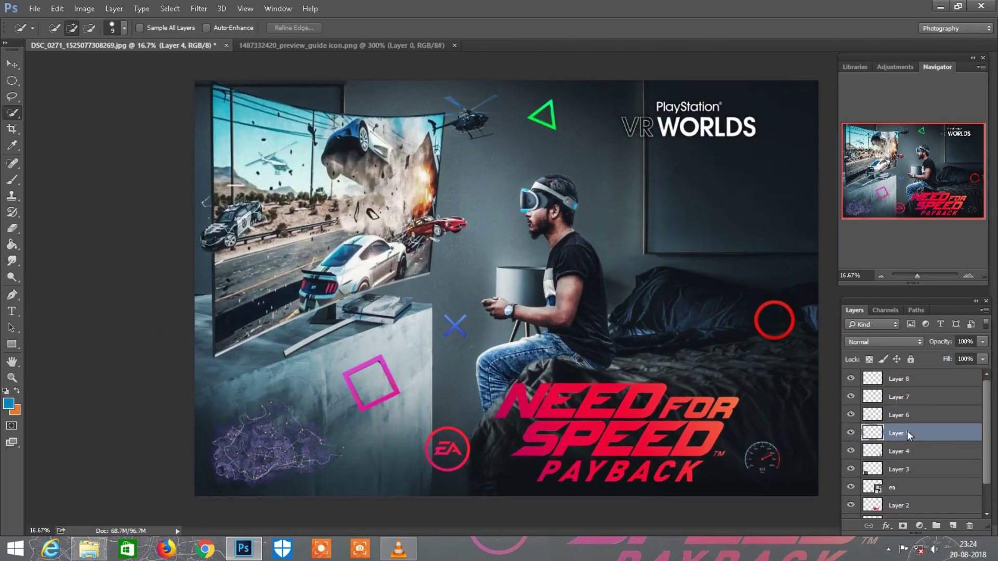
click(199, 9)
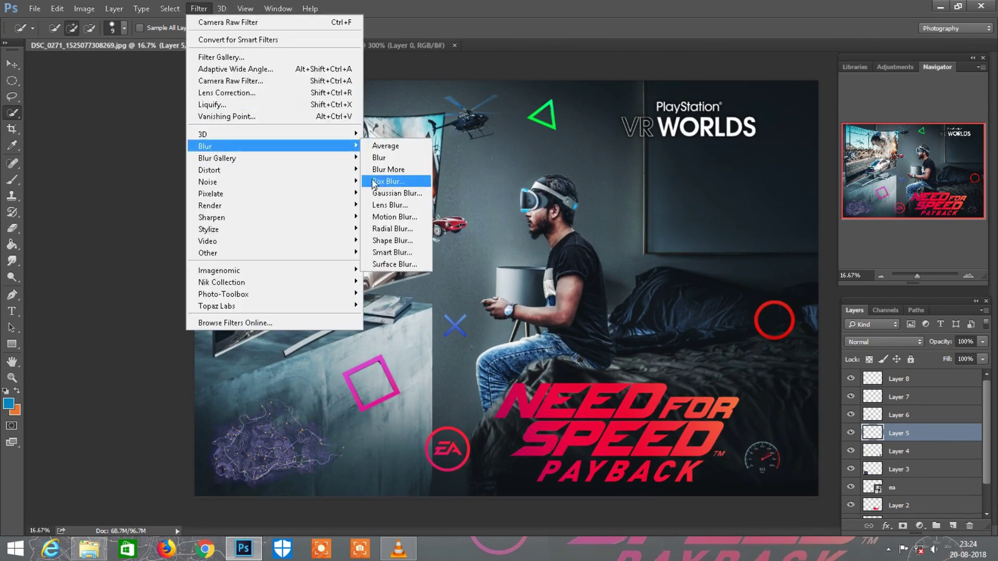
click(394, 226)
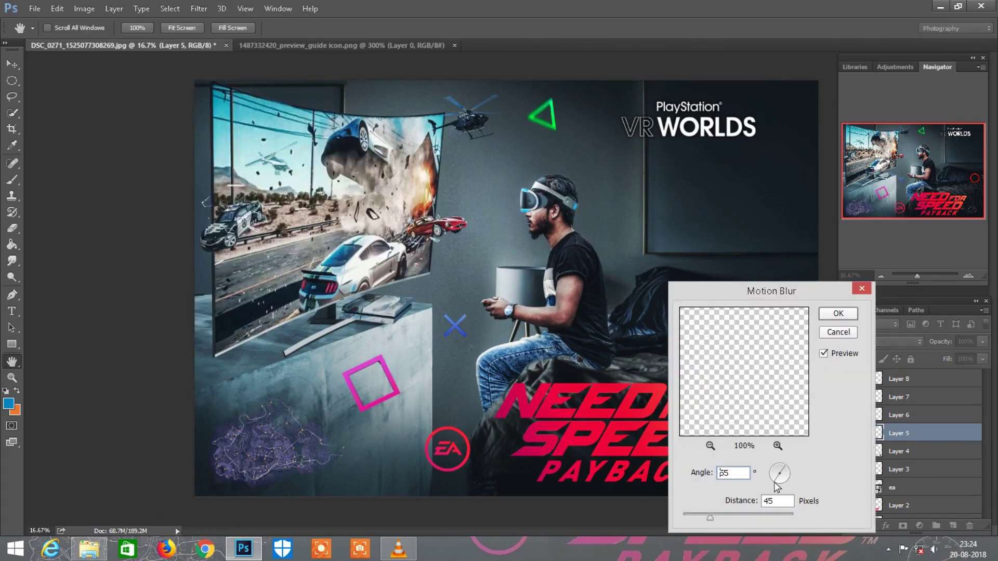
click(723, 514)
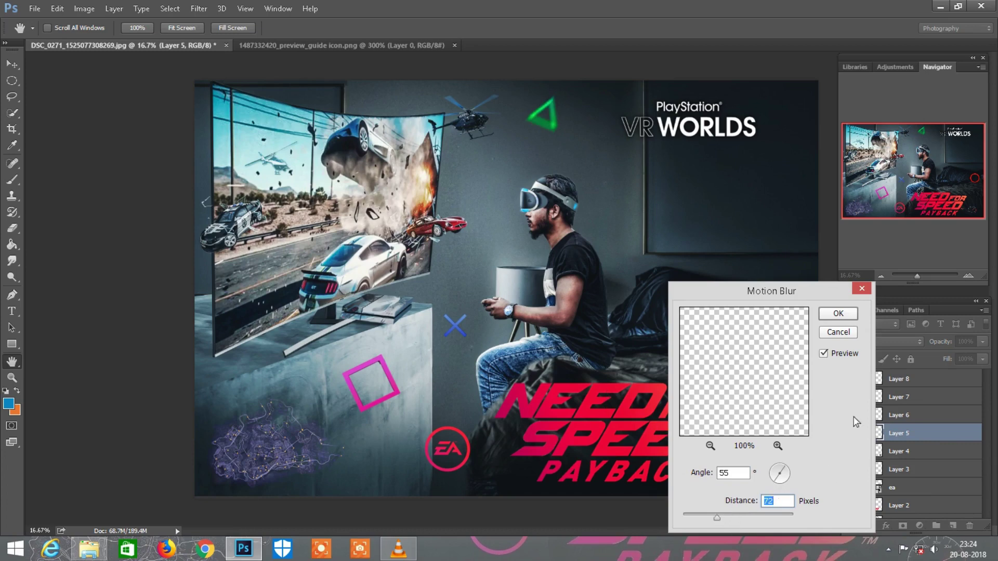
click(836, 313)
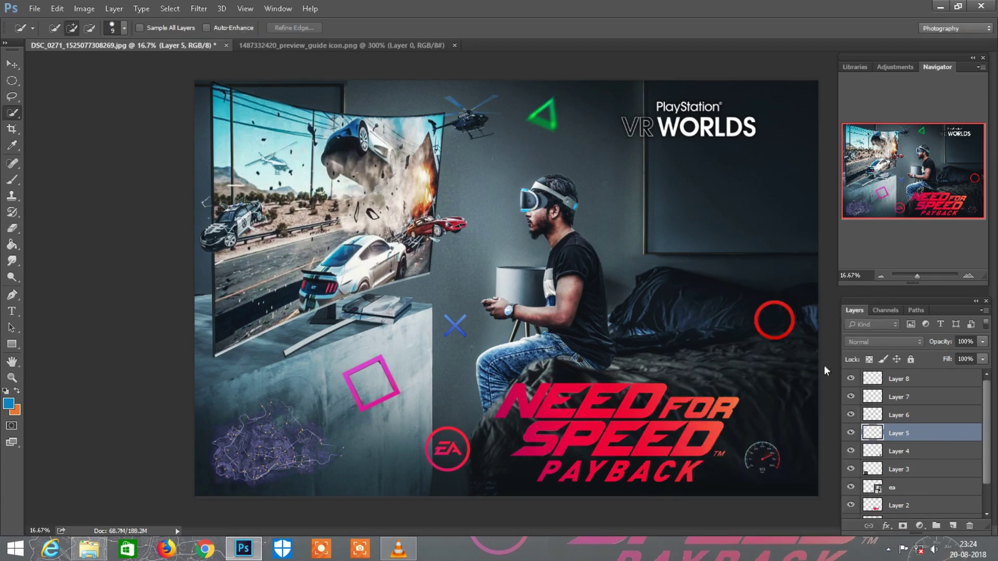
click(898, 414)
click(199, 8)
mouse_move(204, 145)
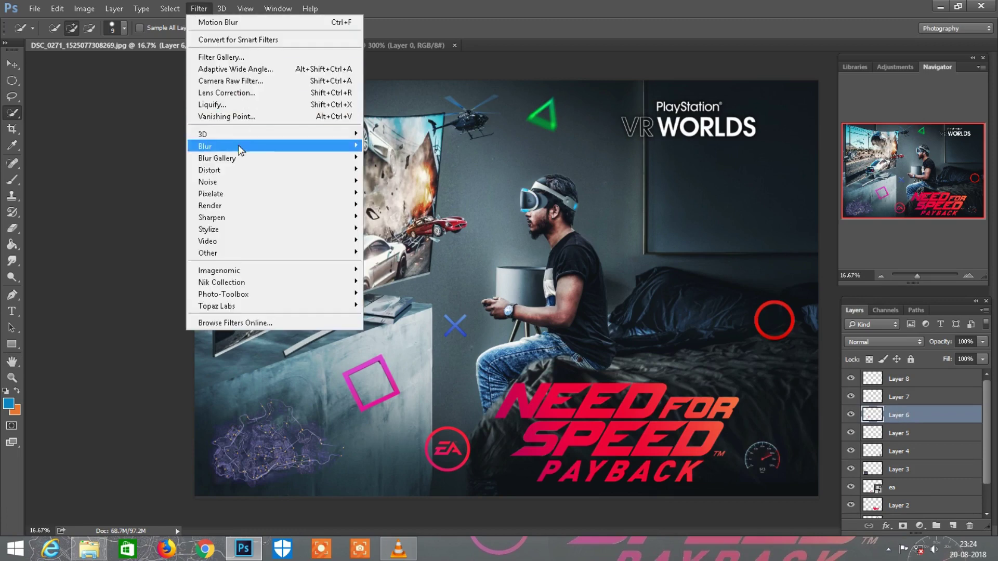
click(387, 217)
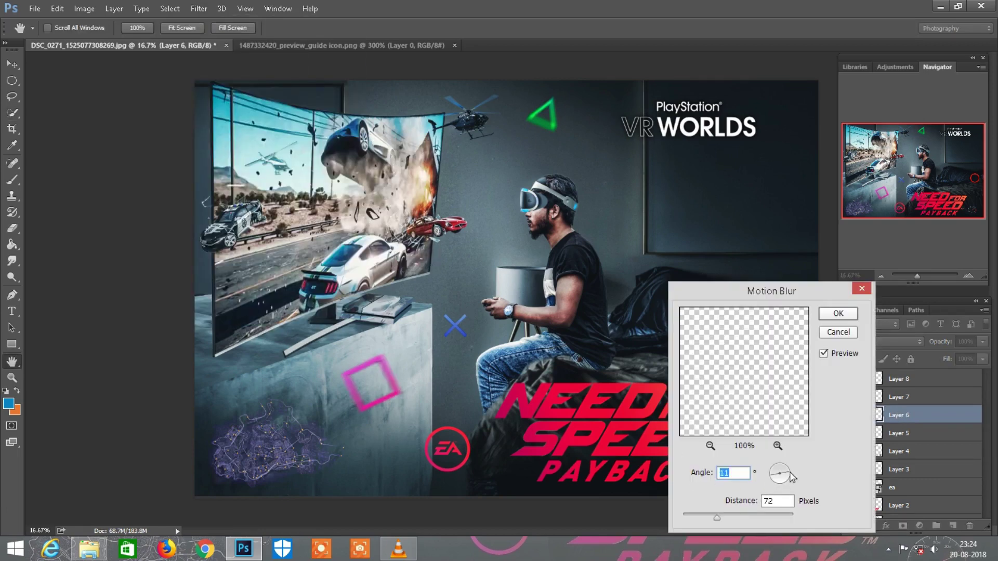
drag(727, 516, 721, 517)
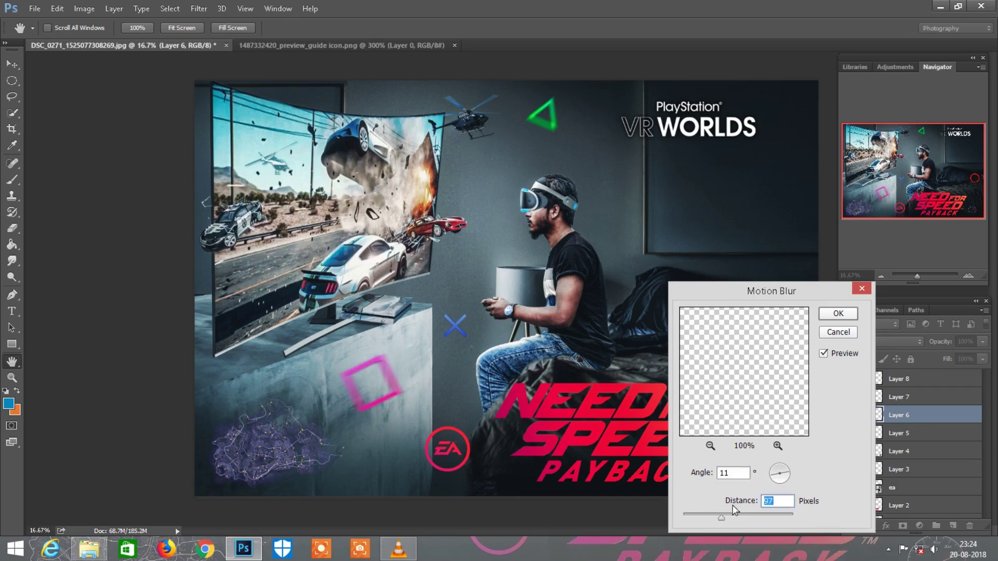
click(828, 316)
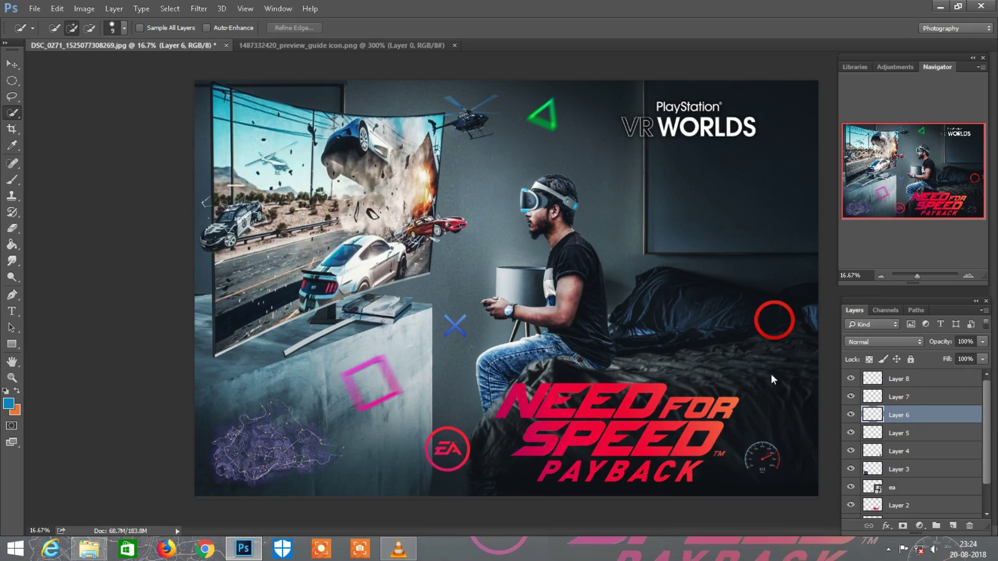
Apply Motion Blur streaks to the red circle and blue cross layers
click(902, 399)
click(199, 9)
mouse_move(217, 158)
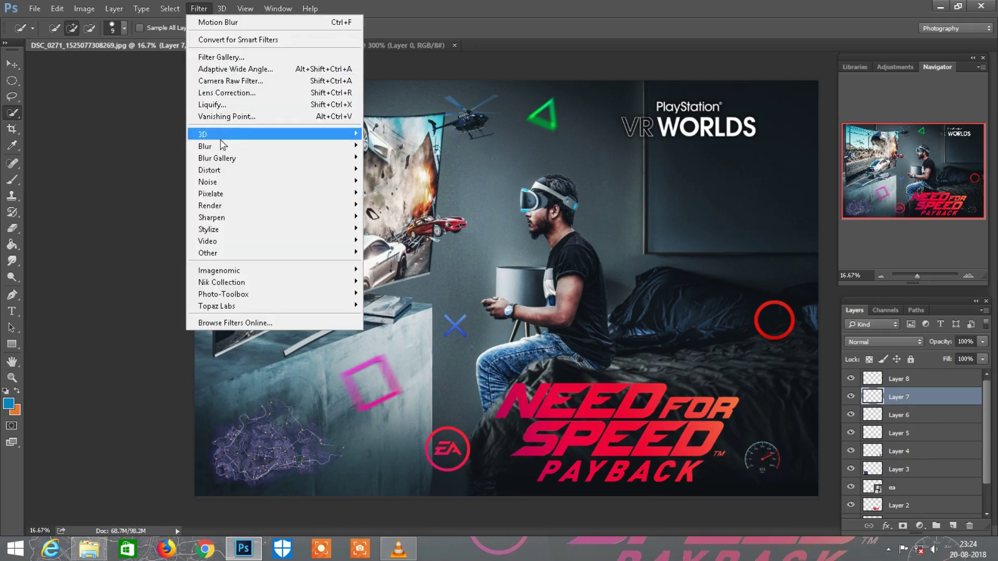
click(394, 217)
drag(757, 288, 462, 254)
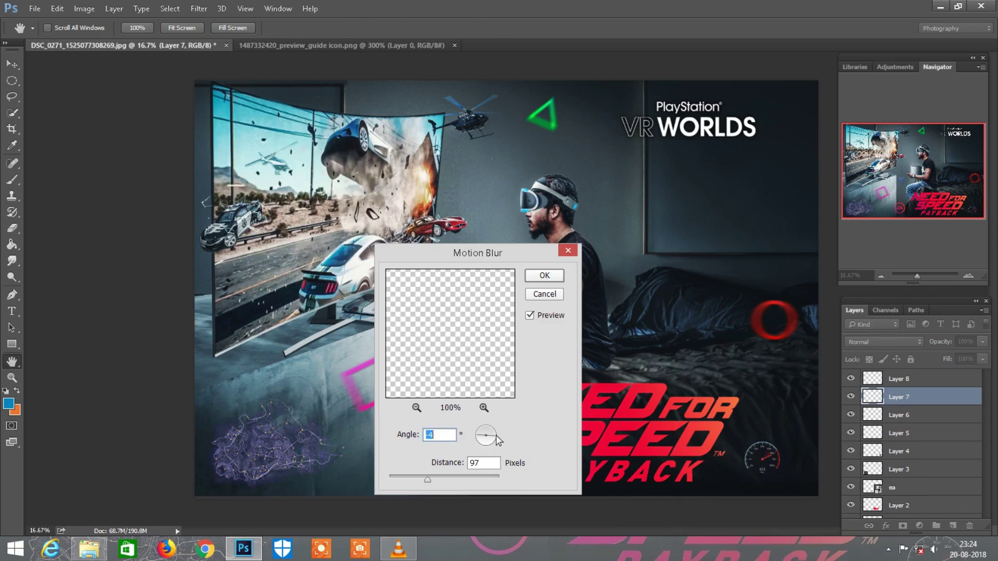
click(544, 276)
key(alt+bracketright)
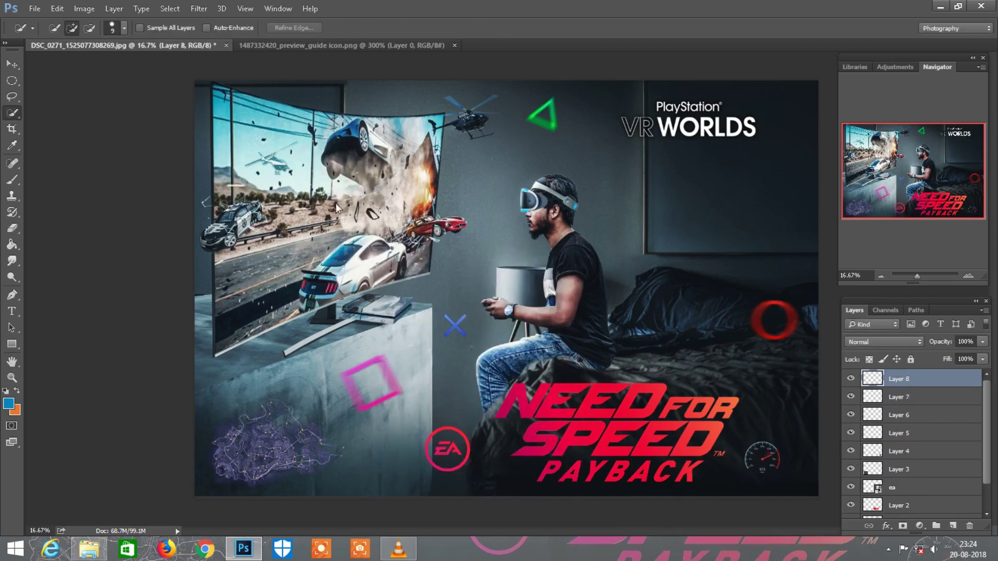
click(200, 8)
mouse_move(233, 146)
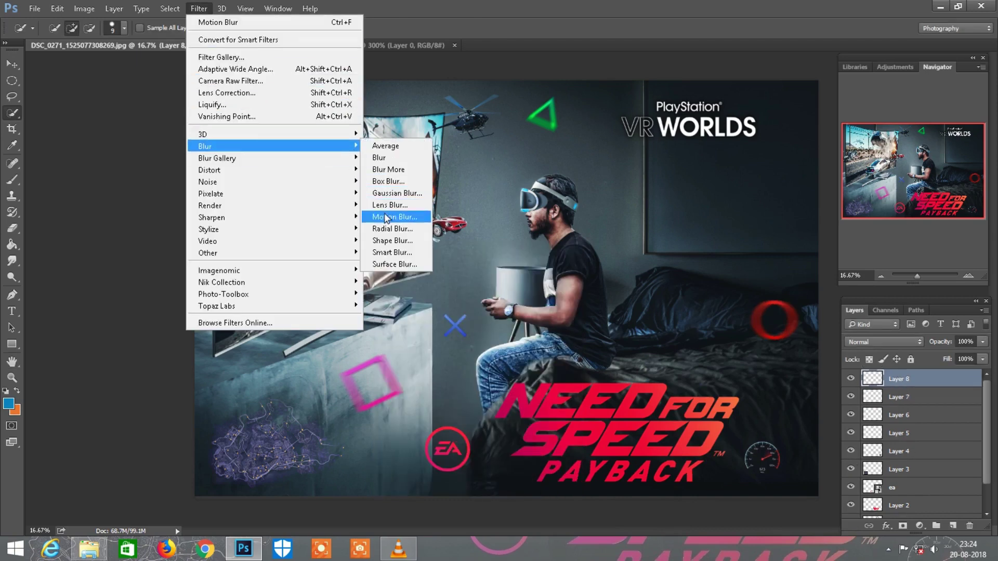
click(385, 218)
drag(479, 248, 662, 152)
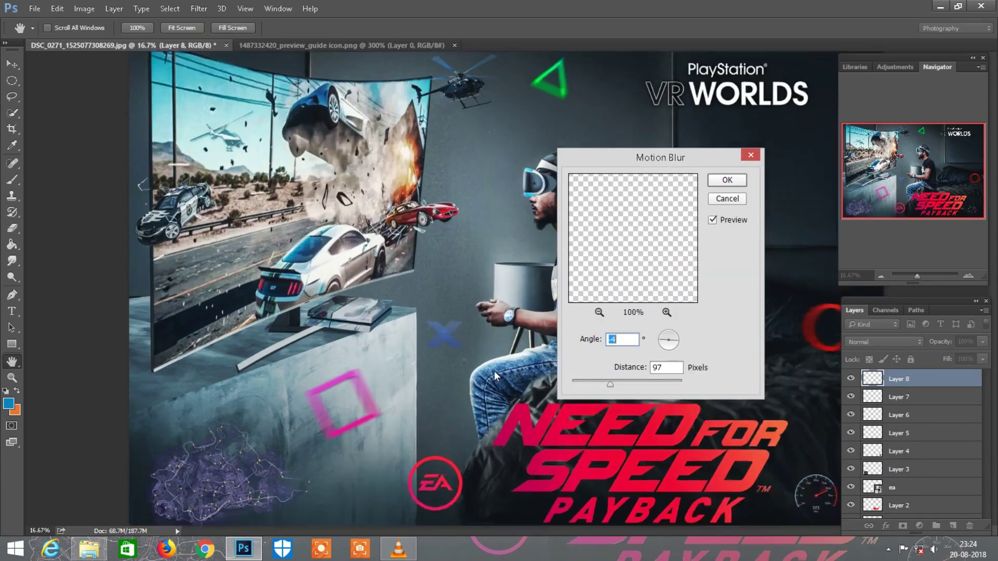
key(ctrl+plus)
key(Tab)
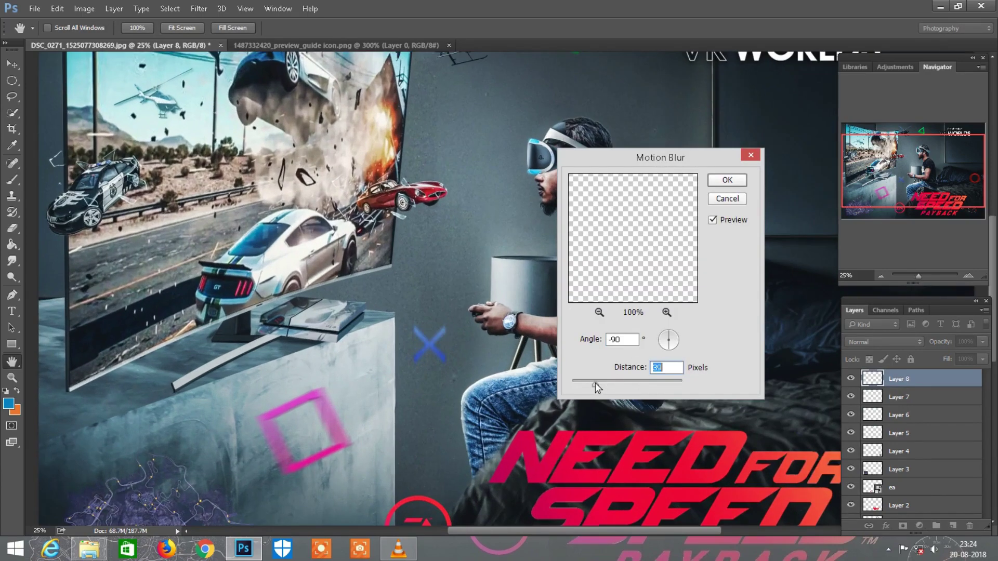
click(727, 180)
key(w)
drag(908, 210, 901, 182)
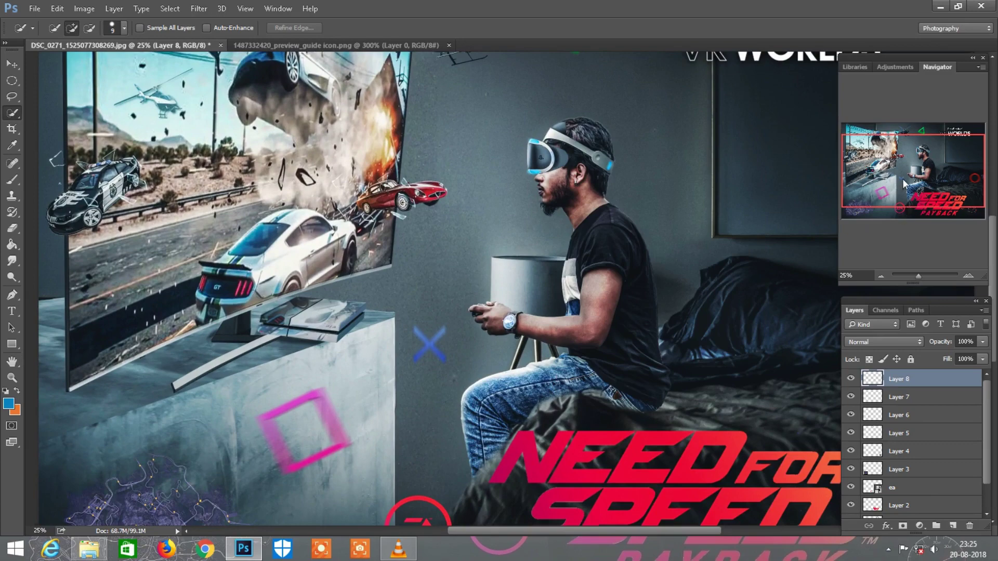
click(898, 435)
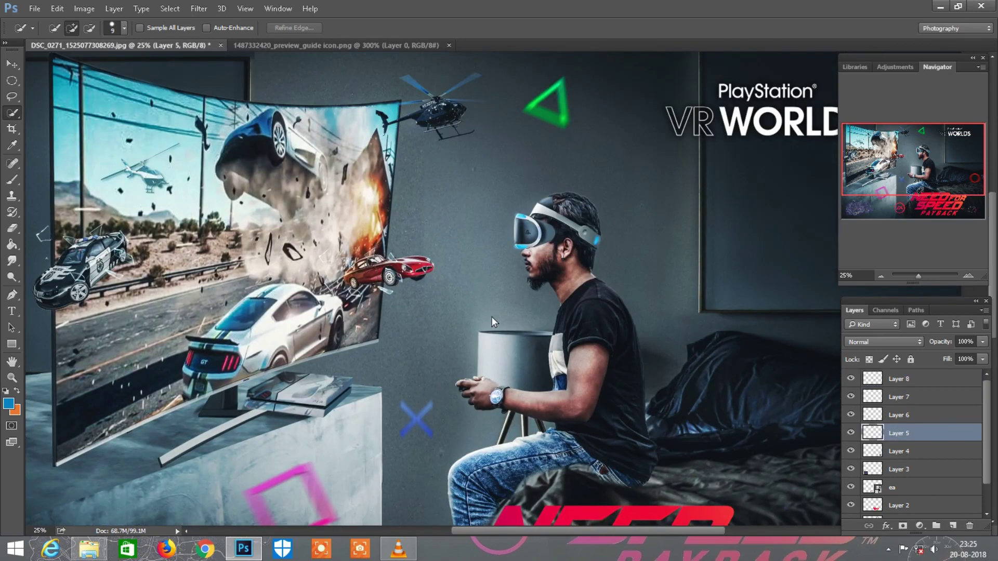
Shrink the green triangle slightly with Free Transform
key(ctrl+t)
drag(235, 30, 227, 31)
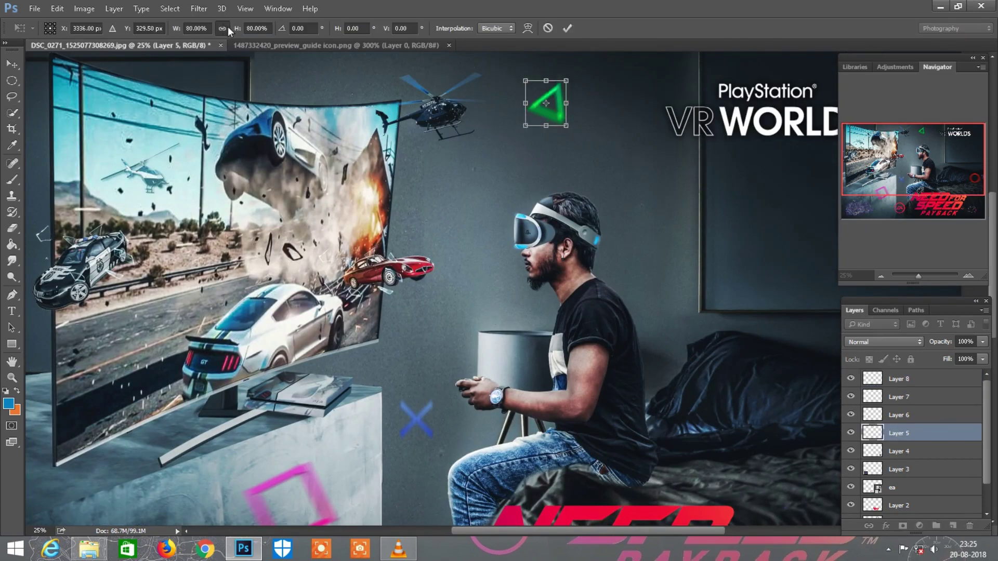
click(548, 30)
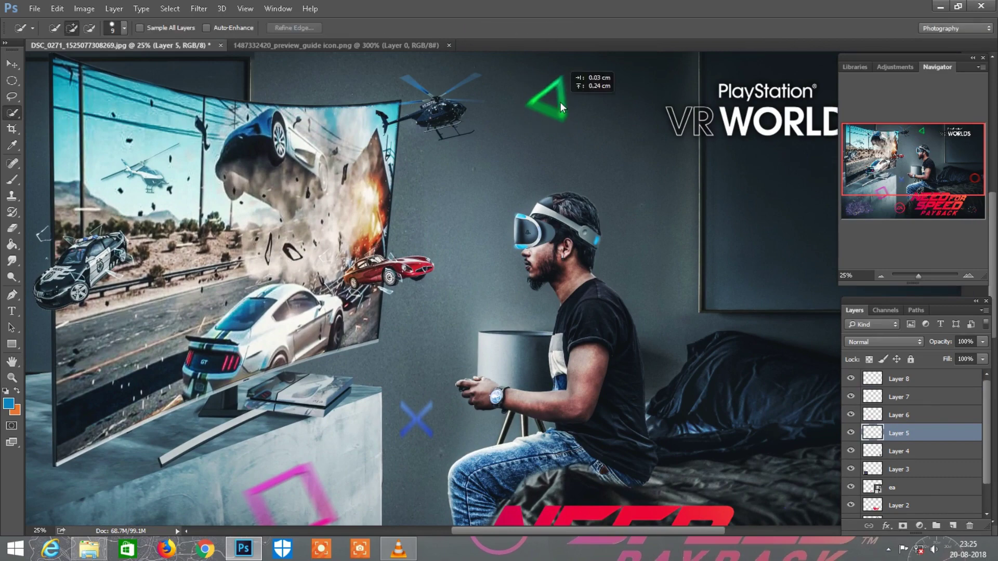
key(ctrl+minus)
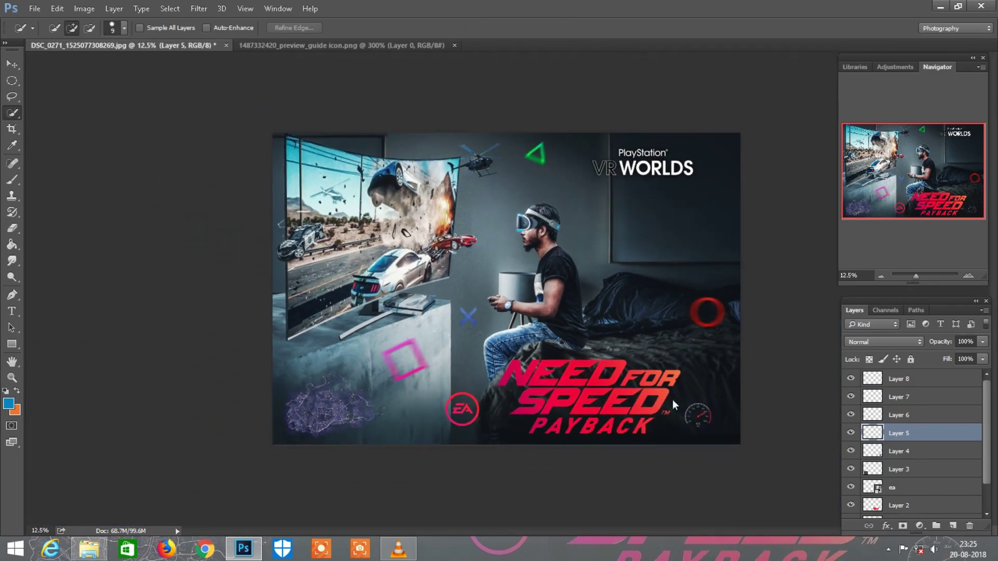
Give Layer 2 Bevel & Emboss, Stroke, Inner Shadow and Inner Glow layer styles
scroll(902, 440, down, 1)
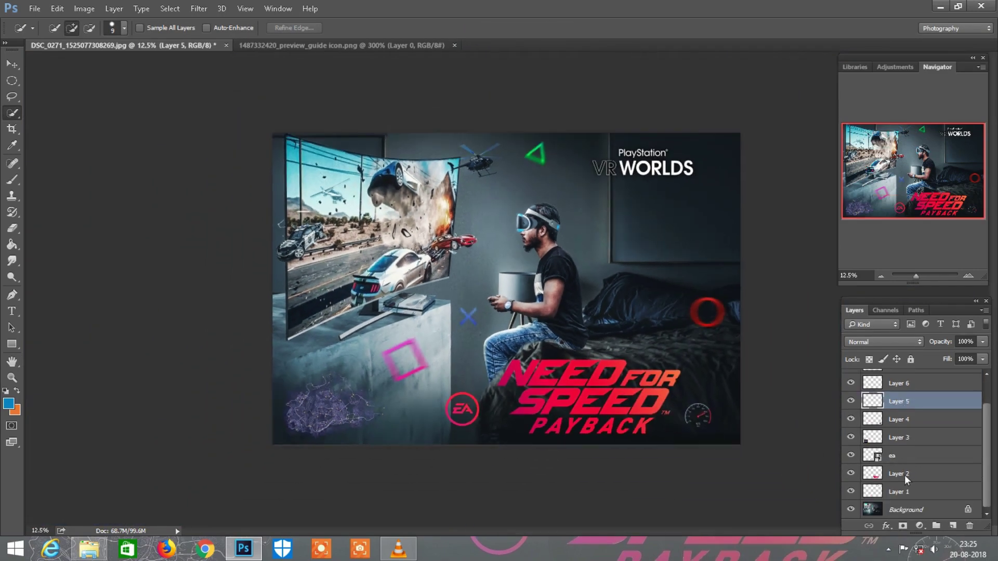
click(904, 473)
right_click(916, 470)
click(774, 10)
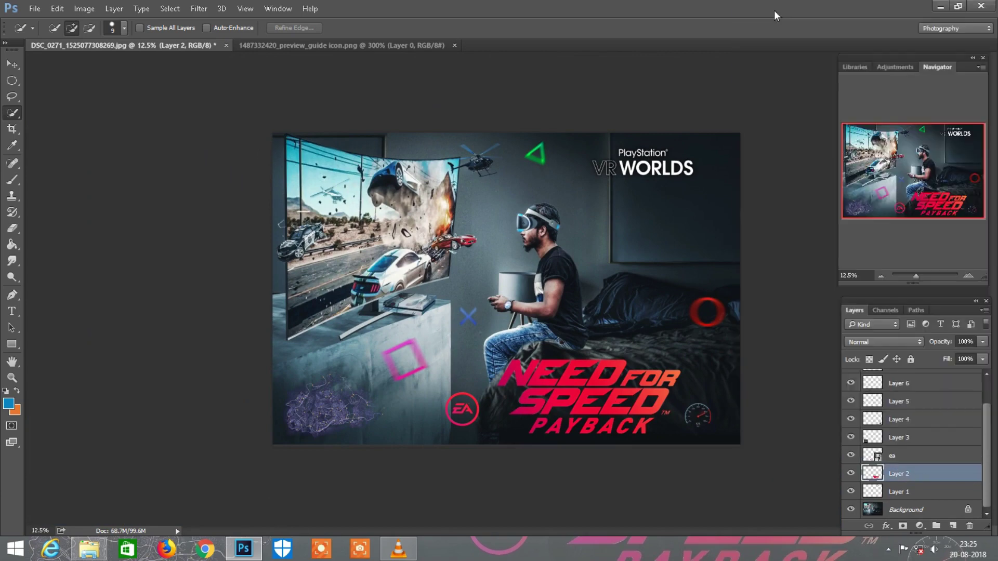
drag(468, 173, 394, 141)
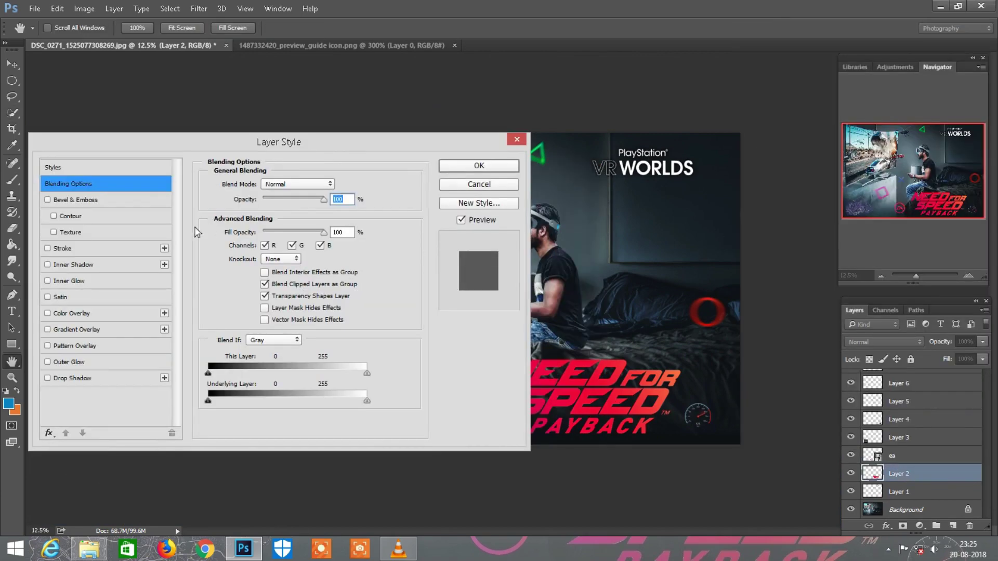
click(47, 200)
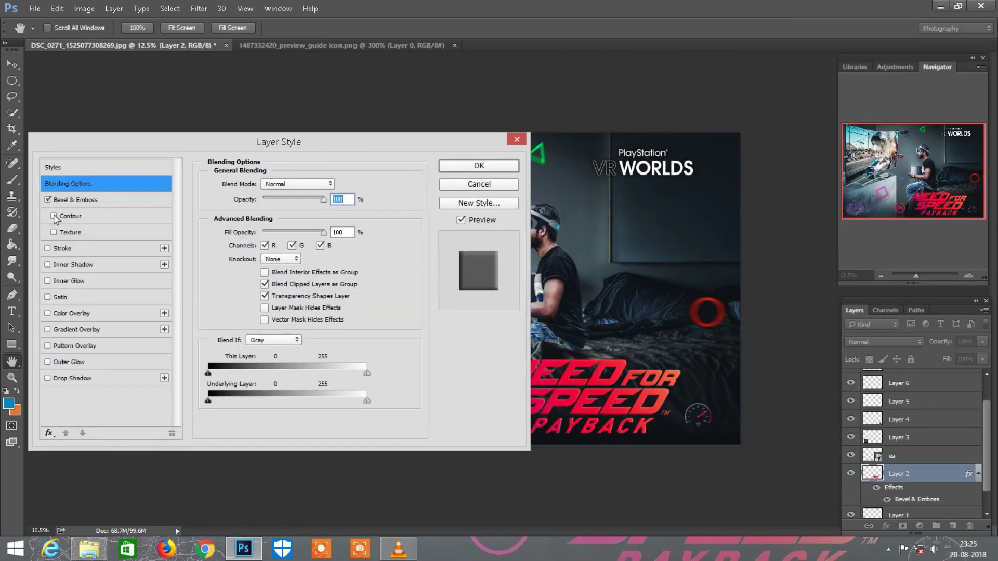
click(47, 248)
click(47, 264)
click(48, 281)
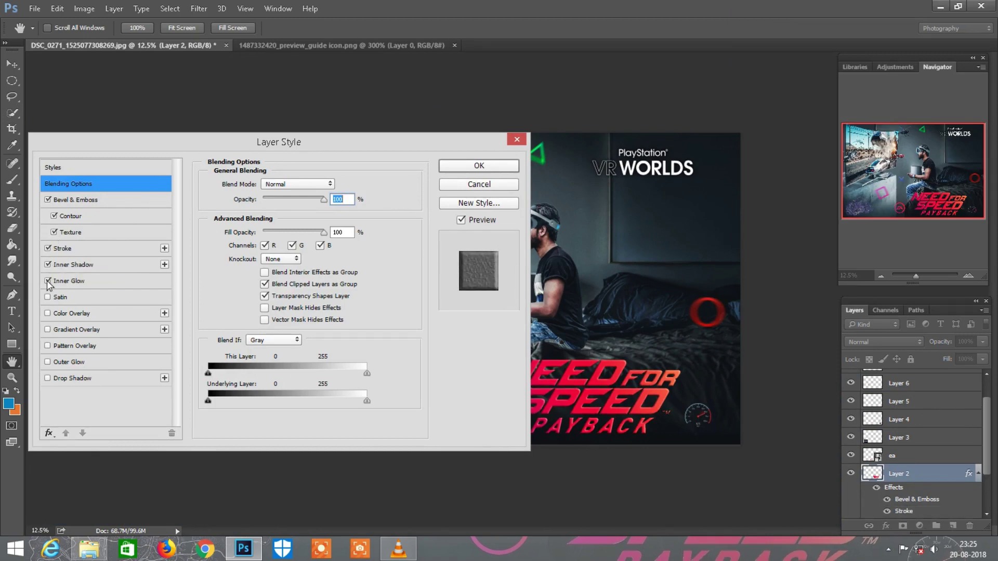
key(ctrl+minus)
mouse_move(231, 142)
mouse_down()
mouse_move(772, 101)
mouse_move(633, 126)
mouse_up()
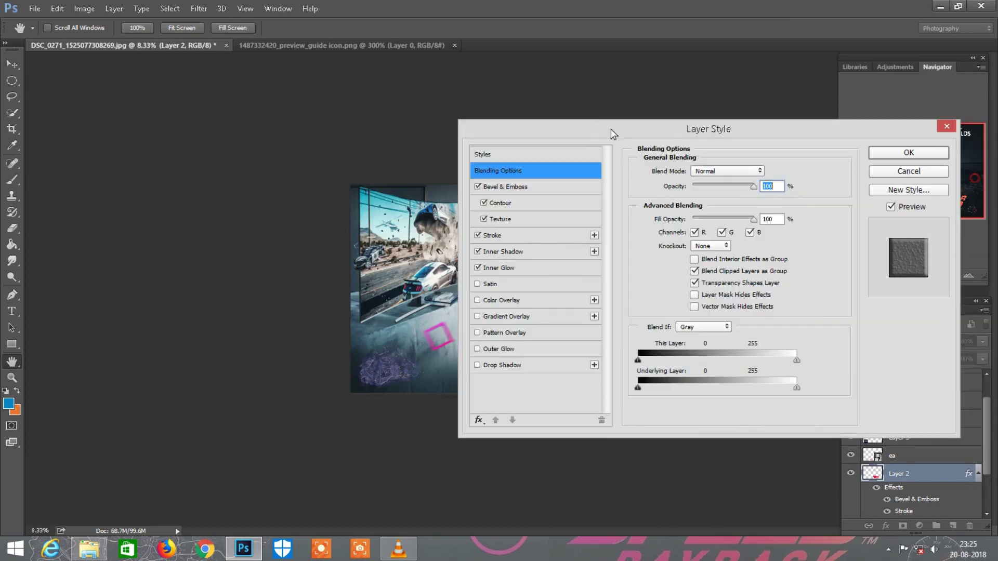
key(Return)
Add a Bevel & Emboss layer style to the ea logo layer
key(ctrl+plus)
key(ctrl+plus)
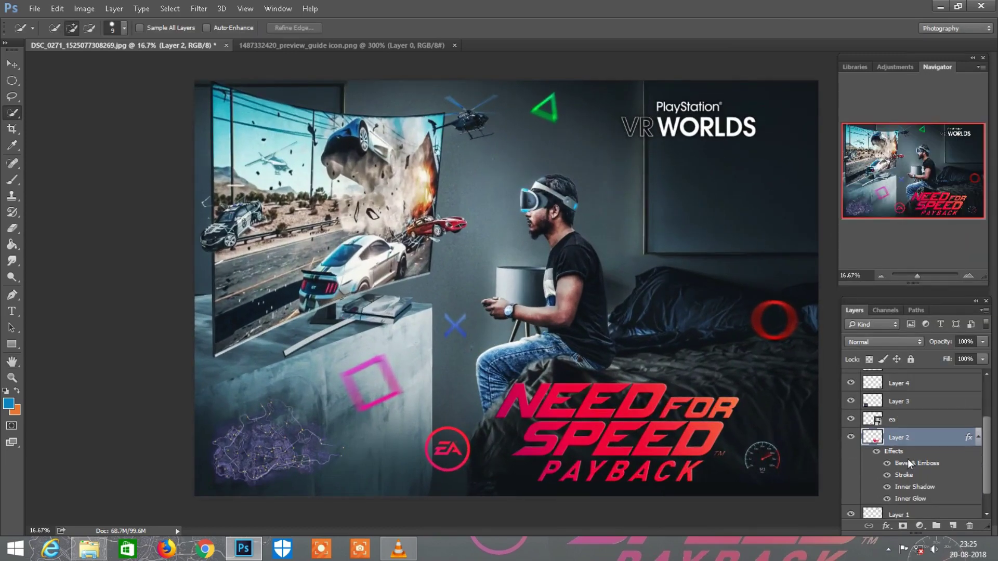
right_click(902, 424)
click(696, 78)
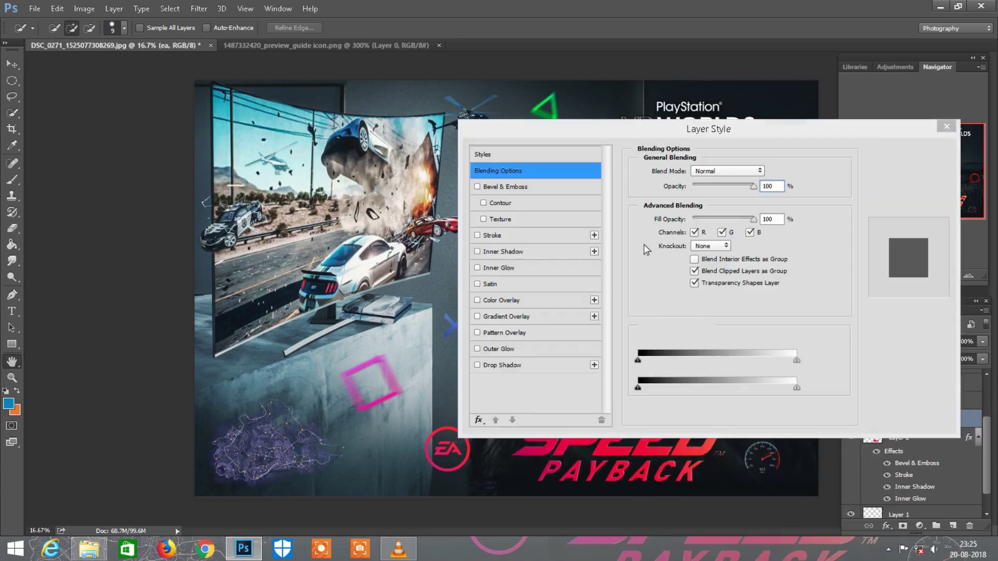
click(477, 188)
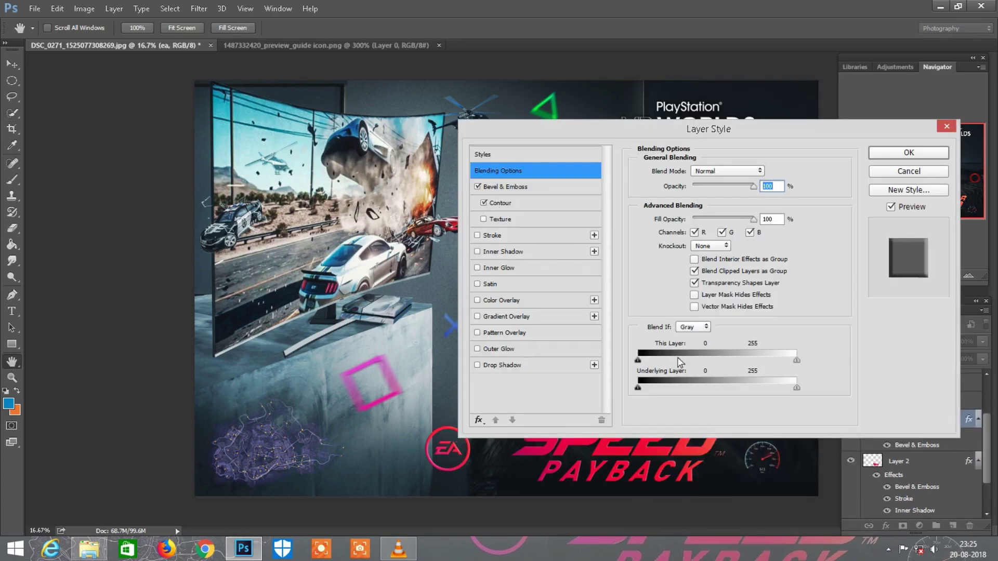
click(908, 152)
key(w)
key(ctrl+minus)
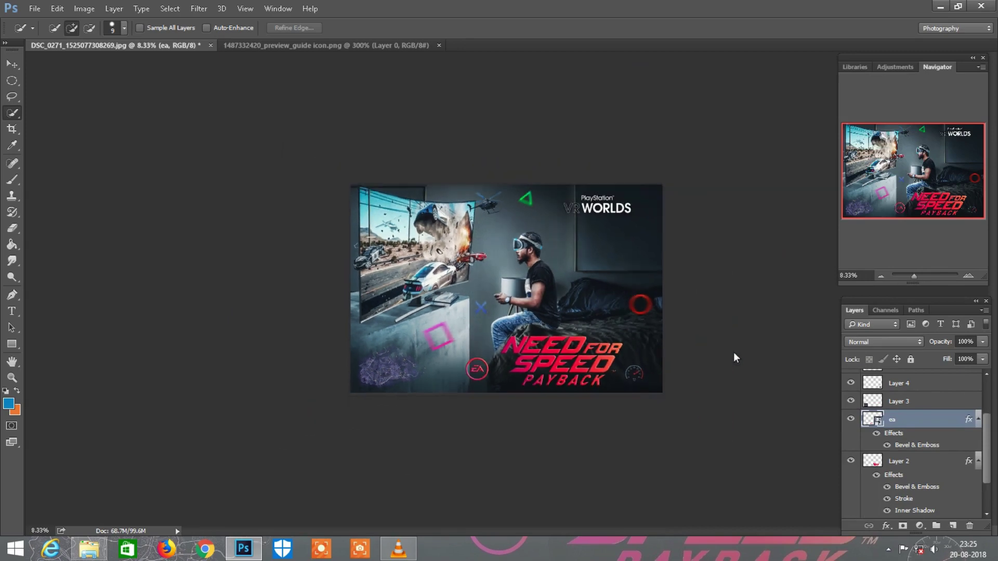
Flatten the image, duplicate Background, and apply a 1.6 px High Pass filter to the copy
right_click(910, 417)
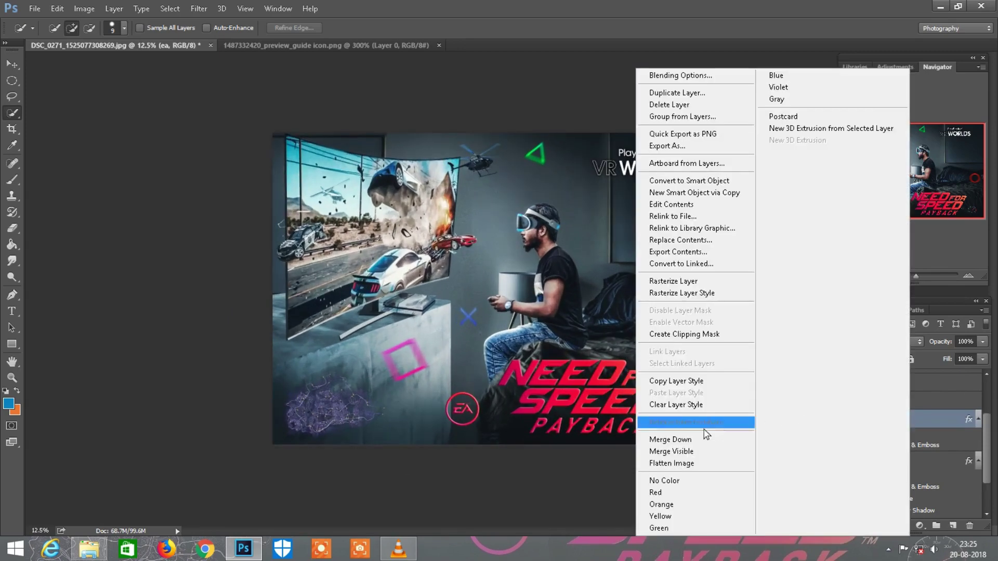
click(692, 448)
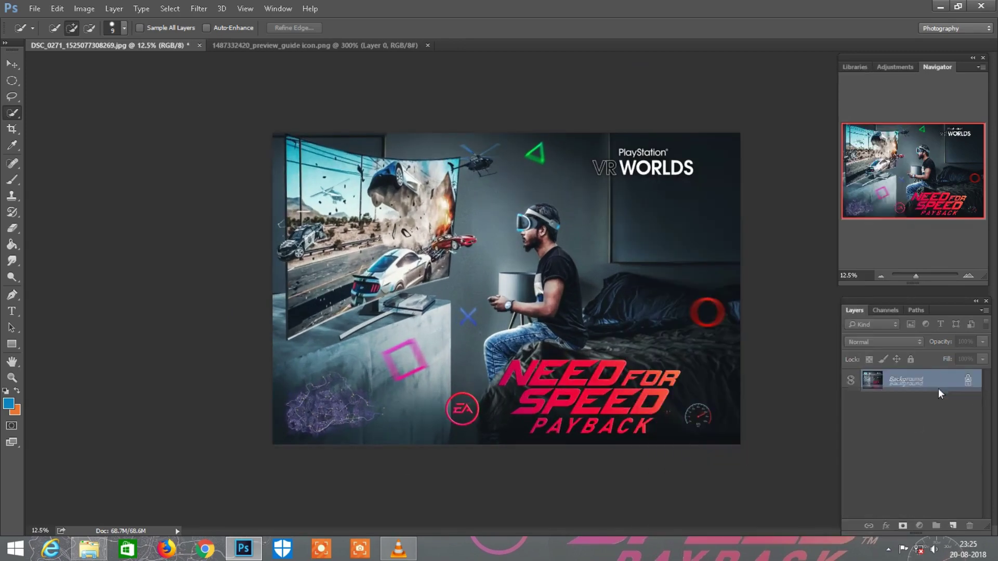
drag(938, 388, 952, 526)
click(199, 8)
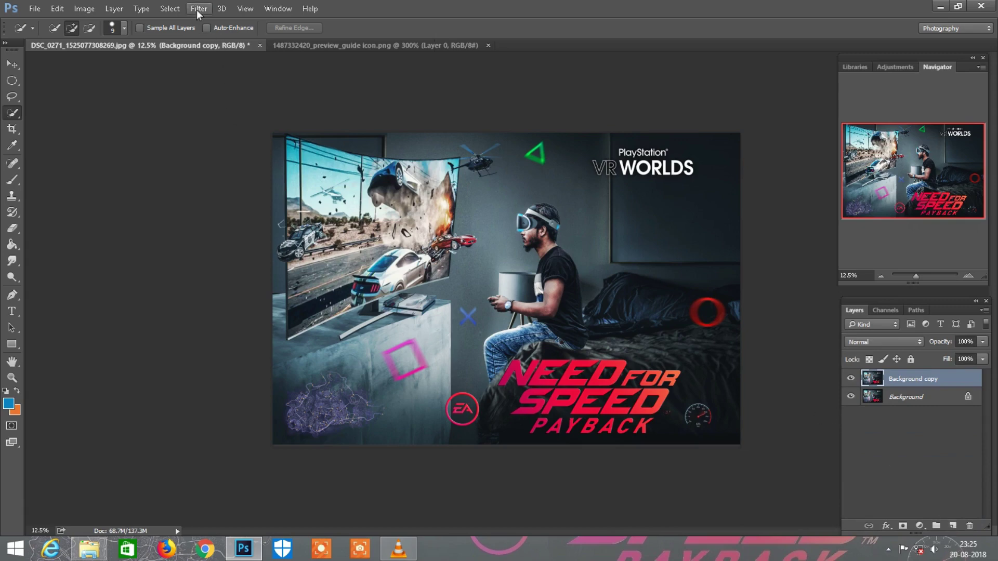
click(391, 264)
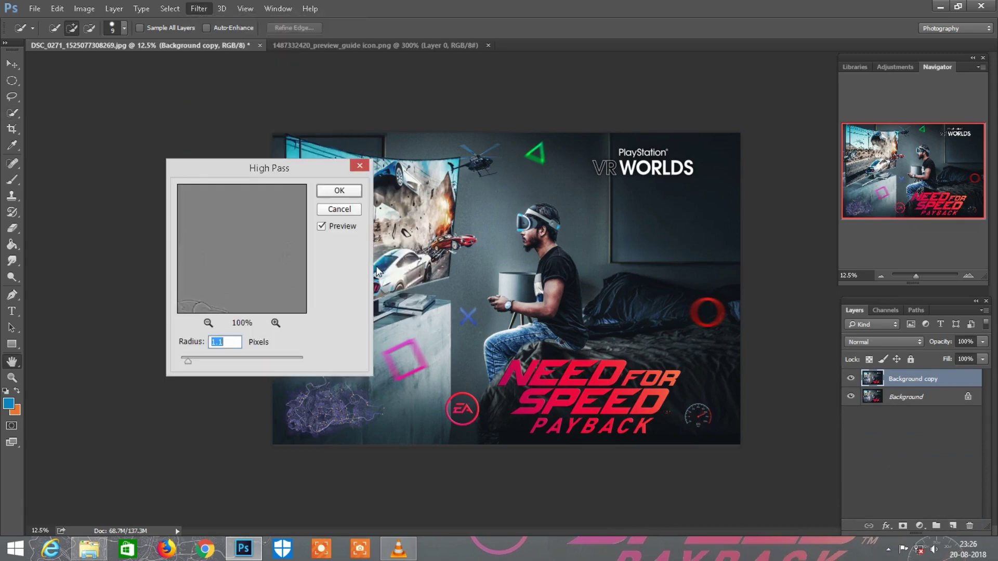
key(ctrl+plus)
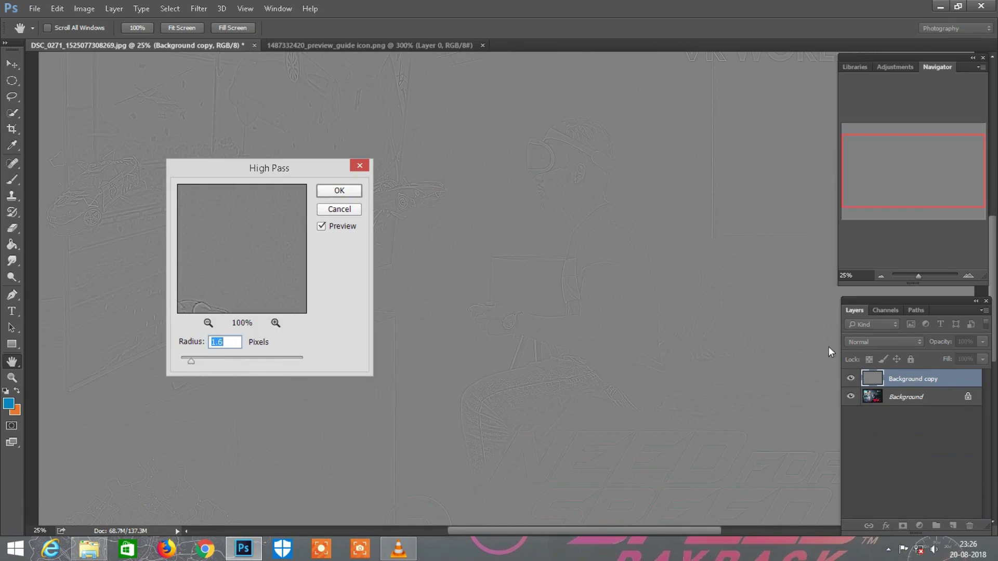
click(351, 188)
Blend the High Pass copy as Linear Light, merge visible, and duplicate Background
click(883, 341)
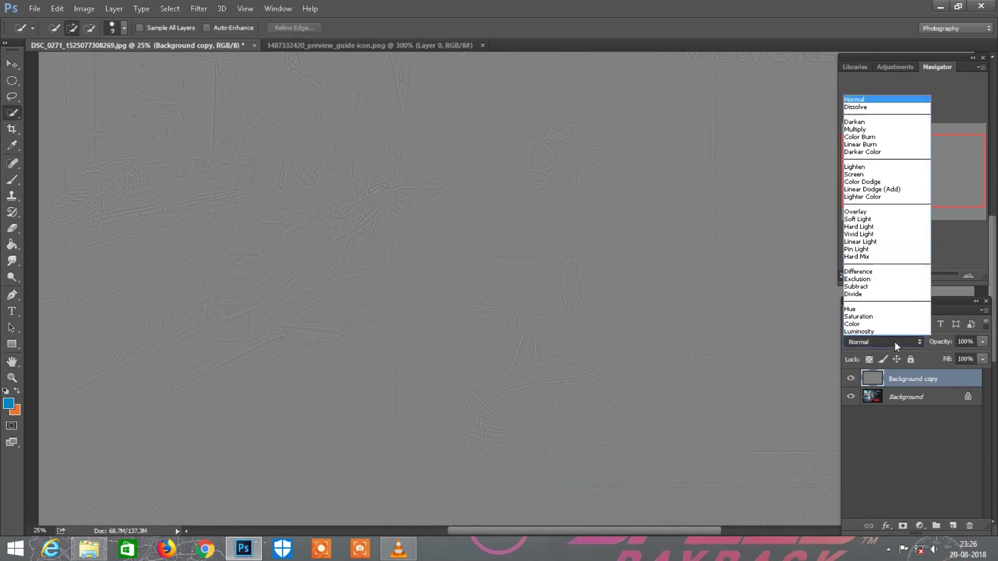
click(884, 244)
key(ctrl+minus)
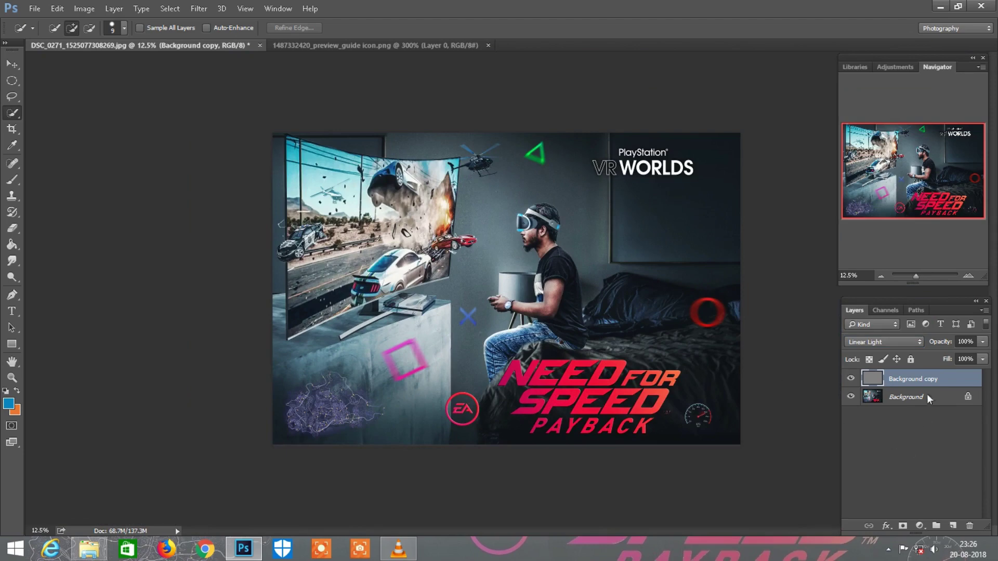
right_click(927, 394)
click(673, 428)
drag(942, 385, 954, 525)
Lift the Blue channel's black point output to 3 with Curves
click(83, 8)
mouse_move(102, 40)
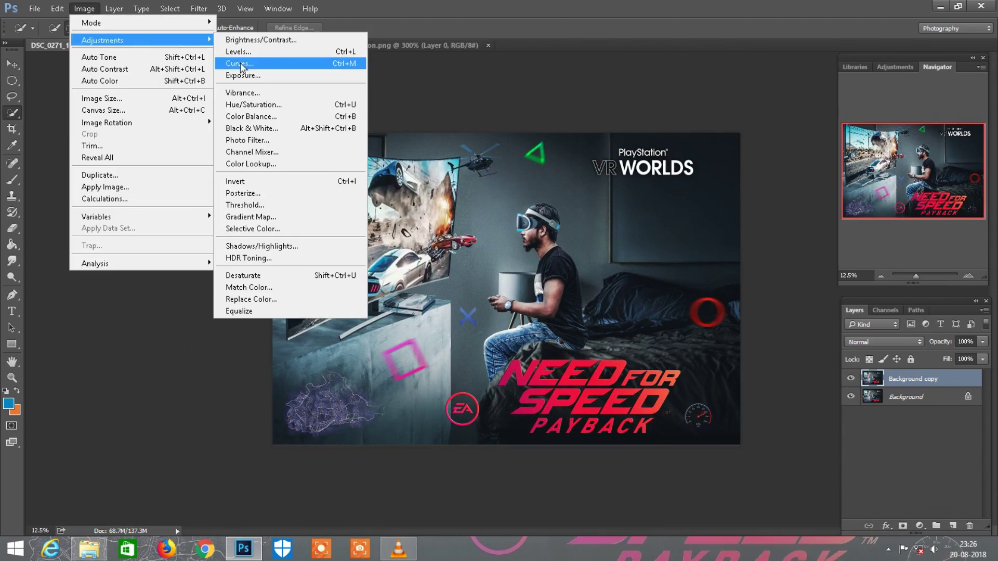
click(241, 64)
click(630, 190)
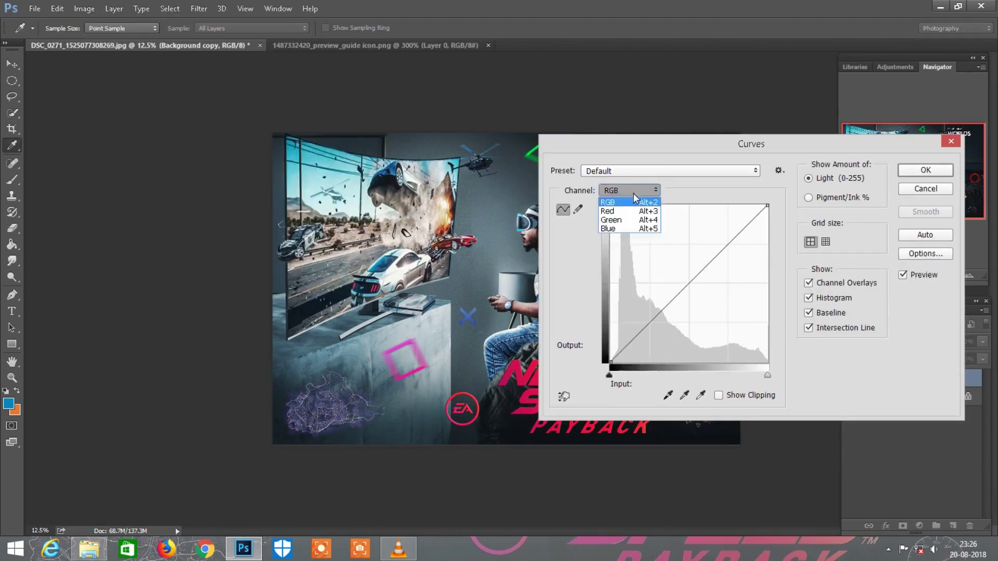
click(623, 229)
drag(675, 143, 834, 122)
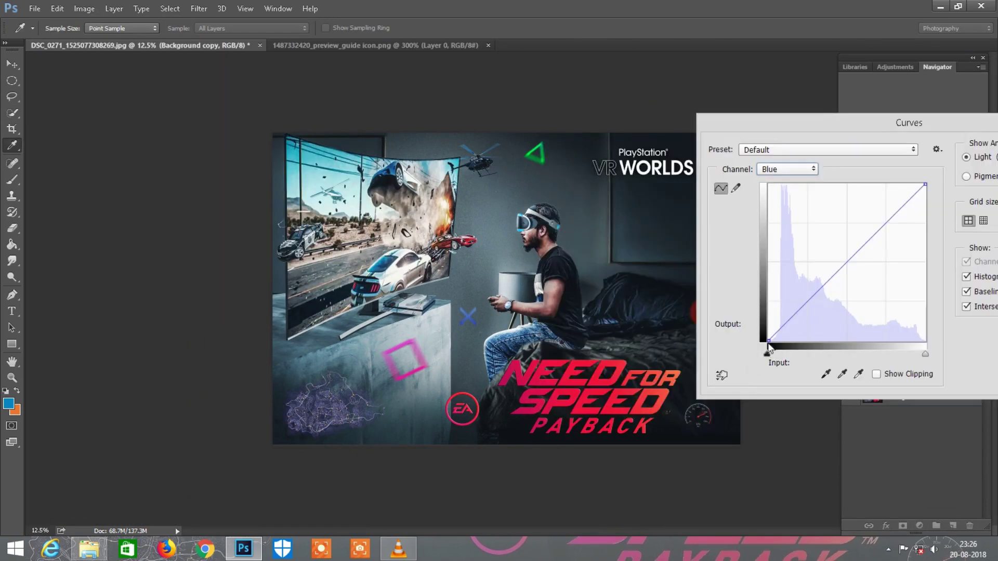
drag(768, 340, 790, 340)
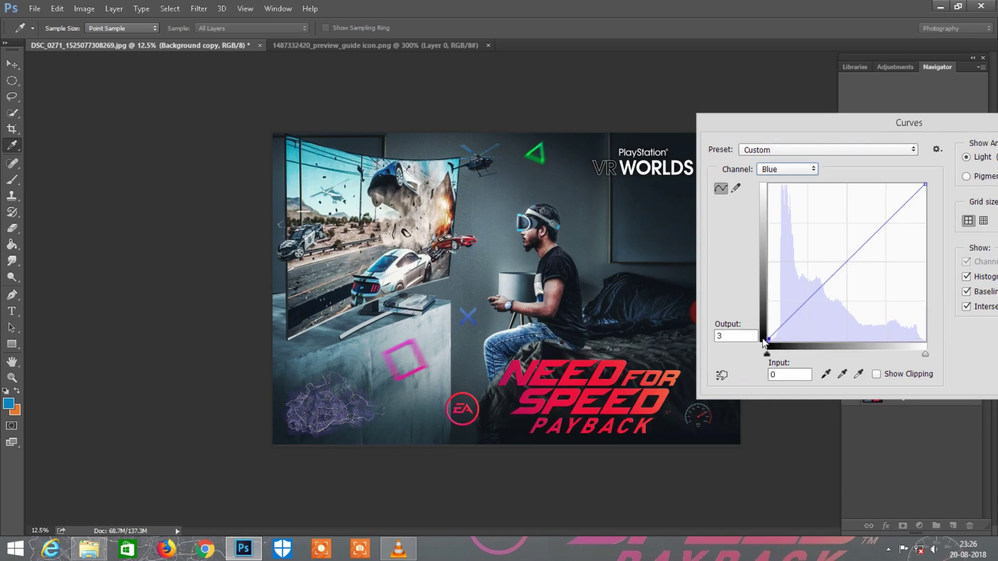
key(Return)
Add a Color Balance layer with Cyan/Red -8 and merge visible into Background
click(919, 526)
click(893, 414)
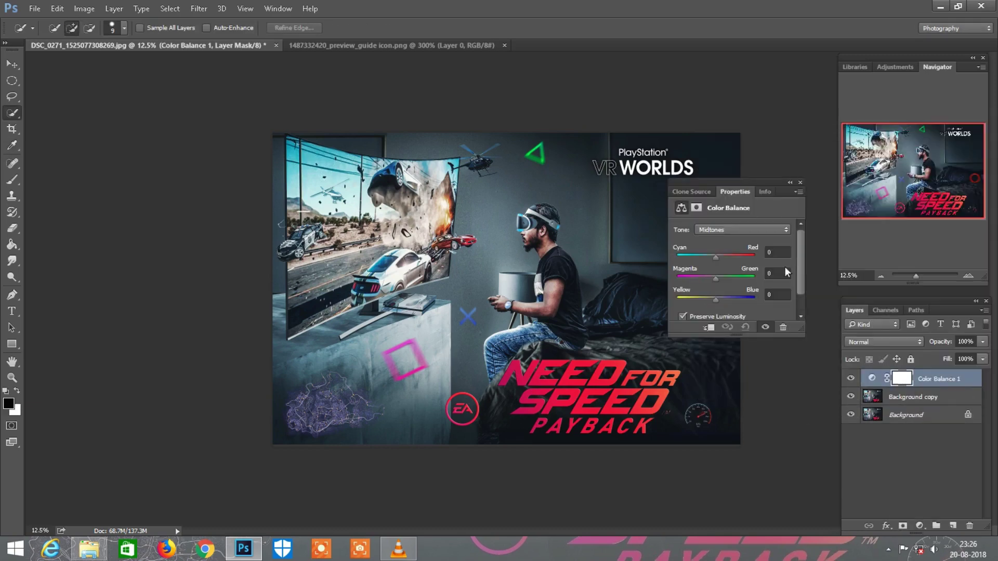
drag(715, 257, 710, 257)
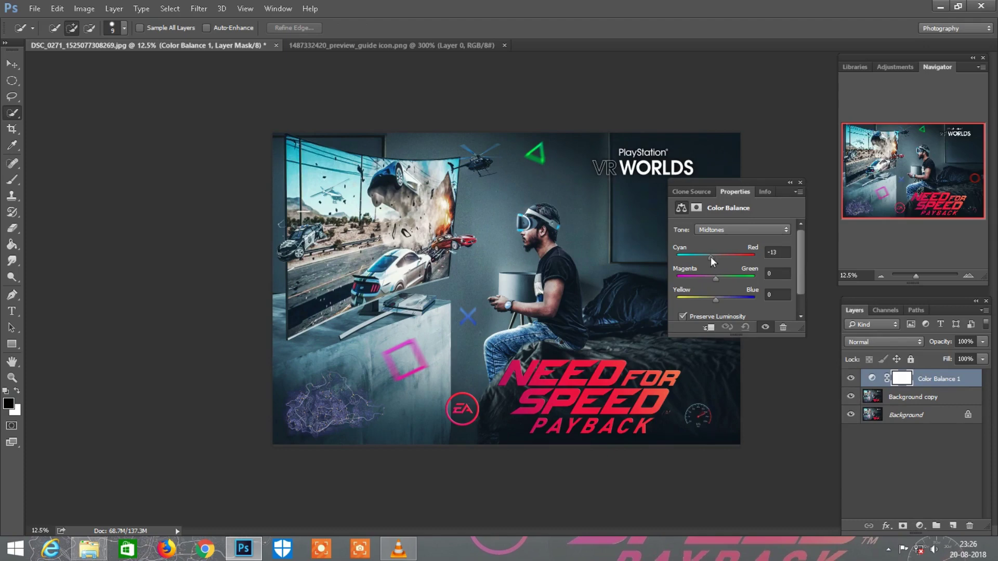
click(801, 183)
right_click(931, 385)
click(722, 427)
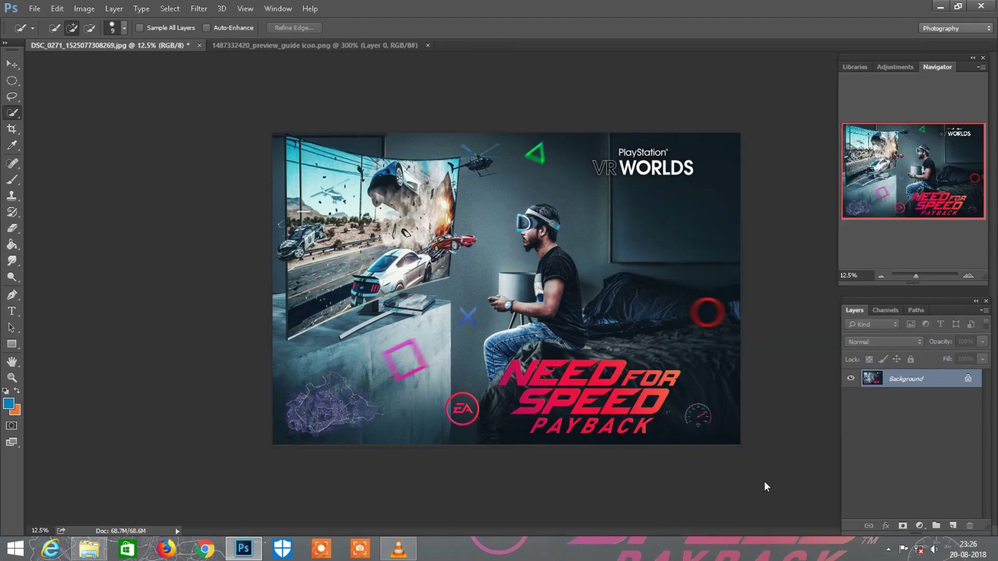
scroll(727, 463, up, 1)
scroll(725, 463, up, 2)
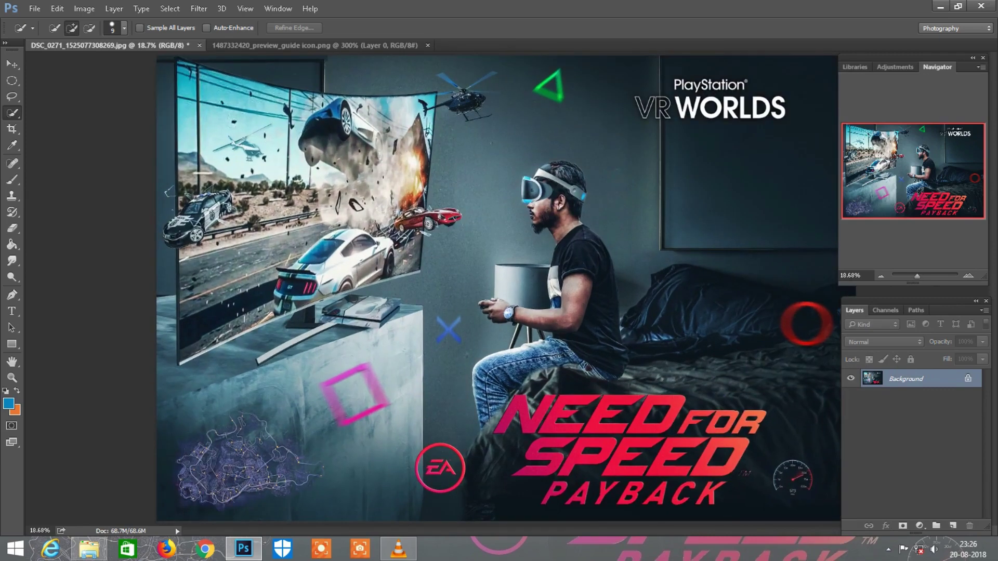